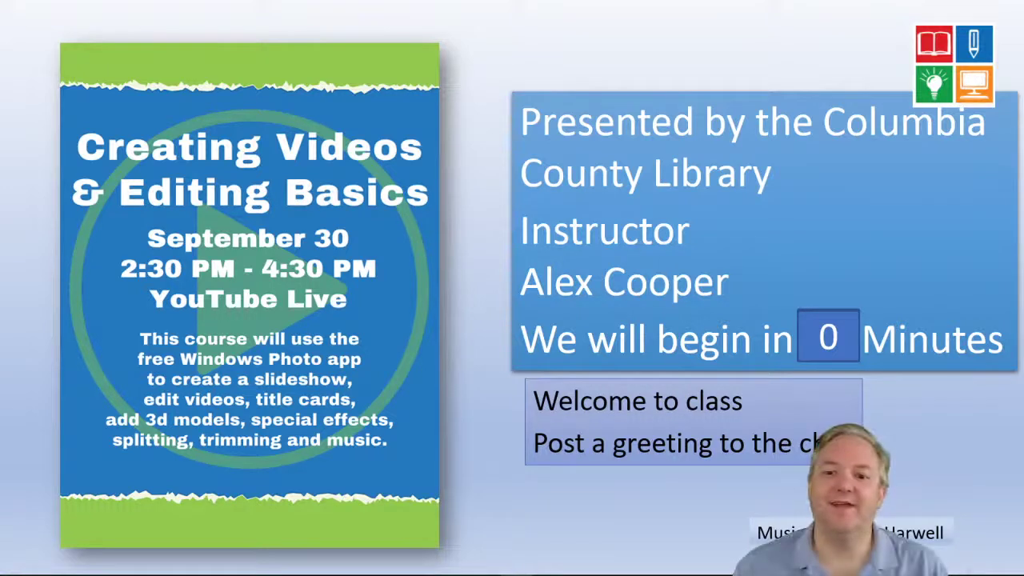
# Play the next animation to remove the 'We will begin in 0 Minutes' line from the banner.
pyautogui.click(466, 410)
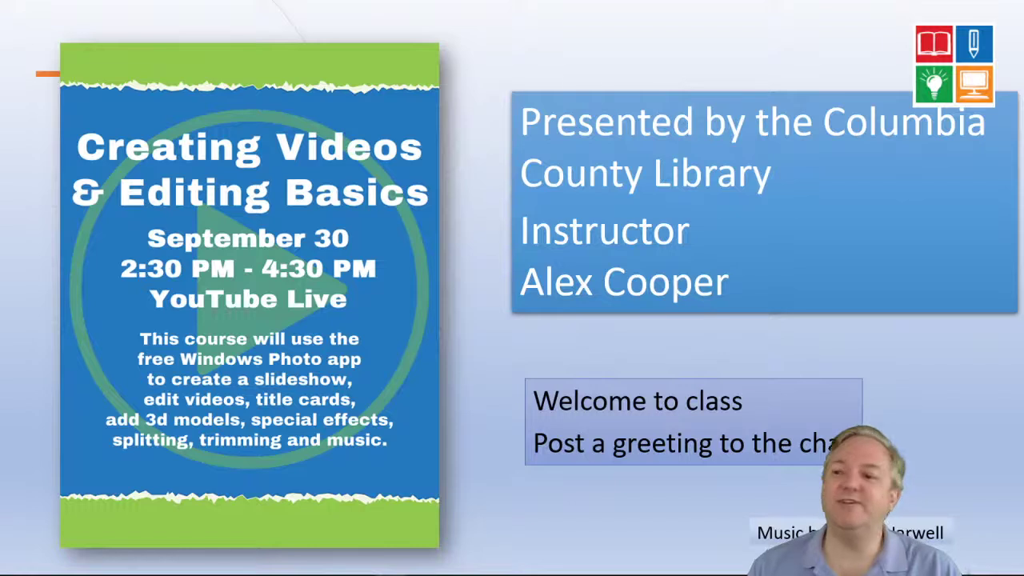
# Advance the slide show to the 'Welcome to class!' slide that invites questions in the chat.
pyautogui.click(471, 357)
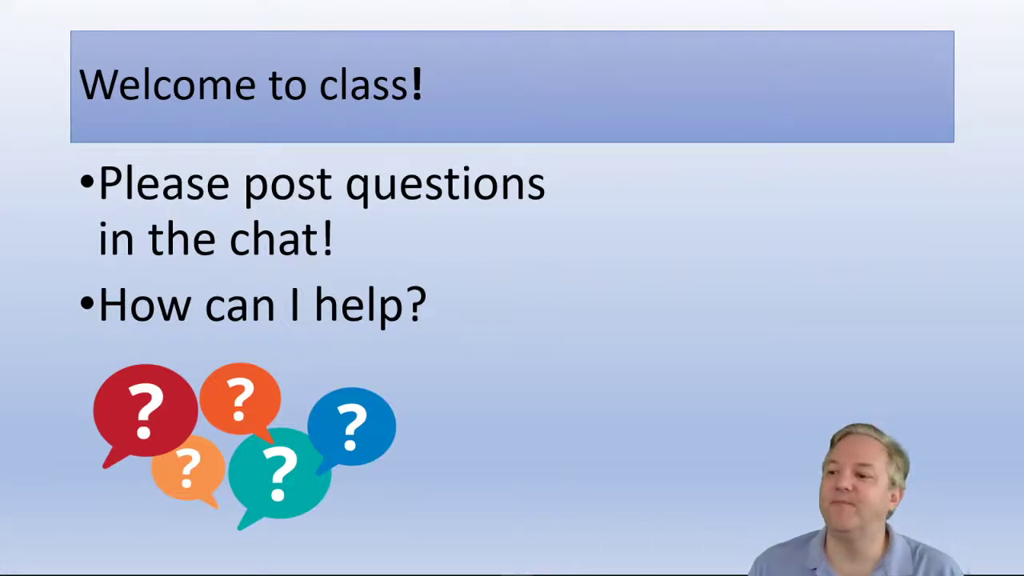
# Advance to the 'Tuesday!' Photography Printing and Virtual Scrapbooking slide.
pyautogui.click(302, 350)
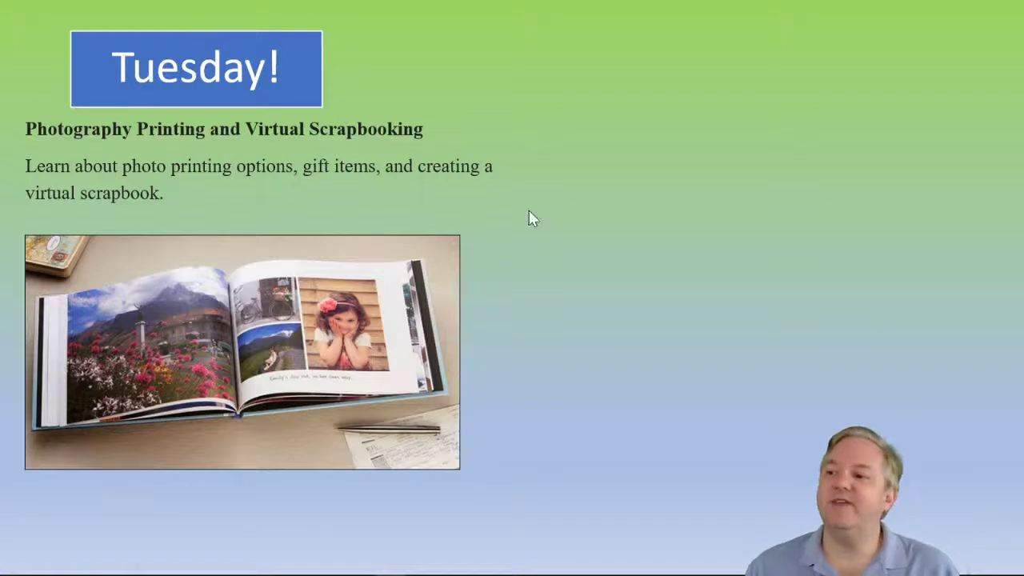
# Advance to the 'Wednesday!' slide with the Cut the Cable and Creating Videos posters.
pyautogui.click(585, 207)
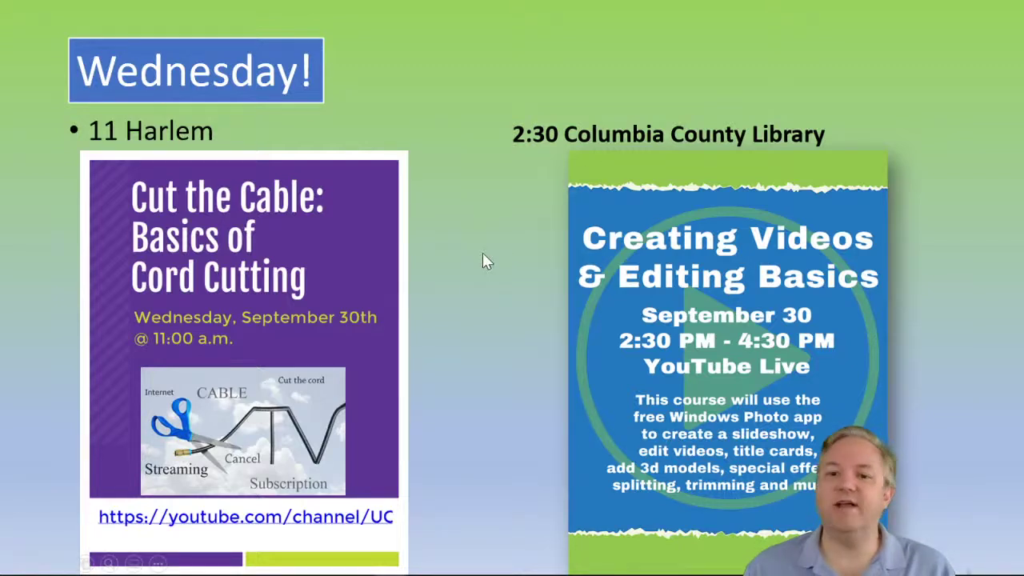
# Advance with the Right Arrow key to the 'Online Classes' schedule slide.
pyautogui.press('Right')
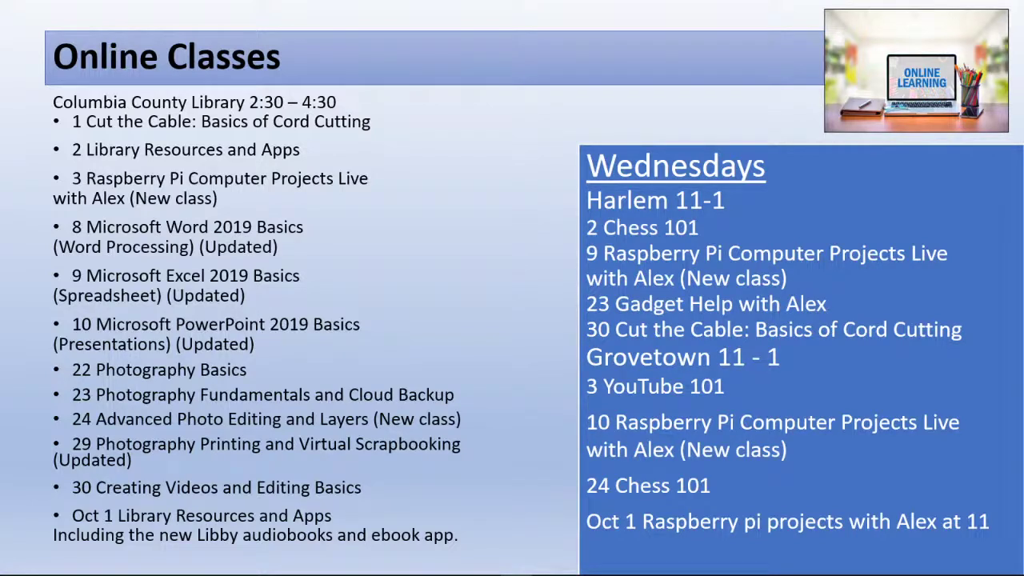
# Advance the slide show past the Online Classes slide.
pyautogui.click(504, 200)
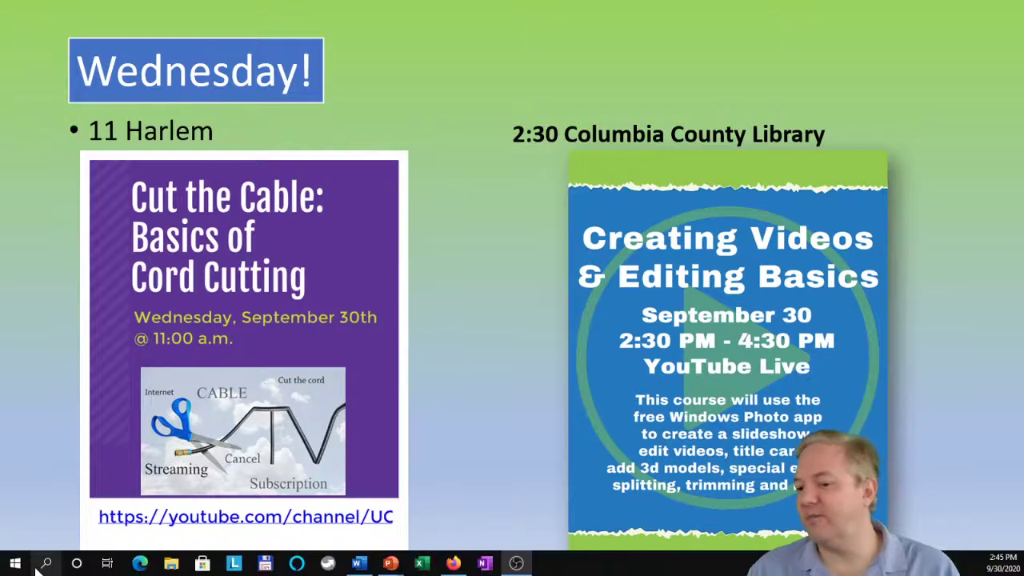
# Find Photos under P in the Start menu app list and launch it.
pyautogui.click(15, 563)
pyautogui.scroll(-1, 95, 383)
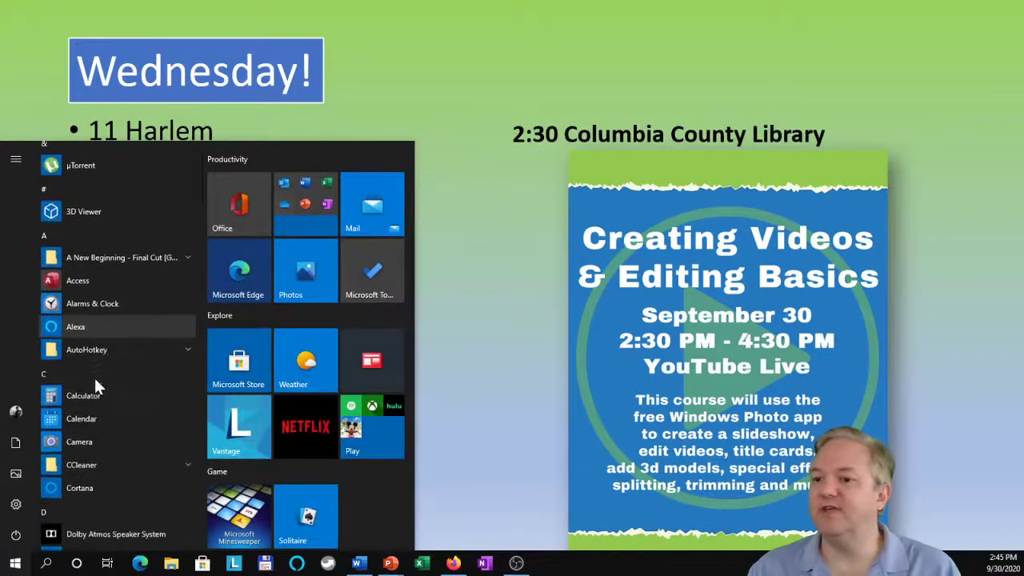
pyautogui.scroll(-5, 94, 382)
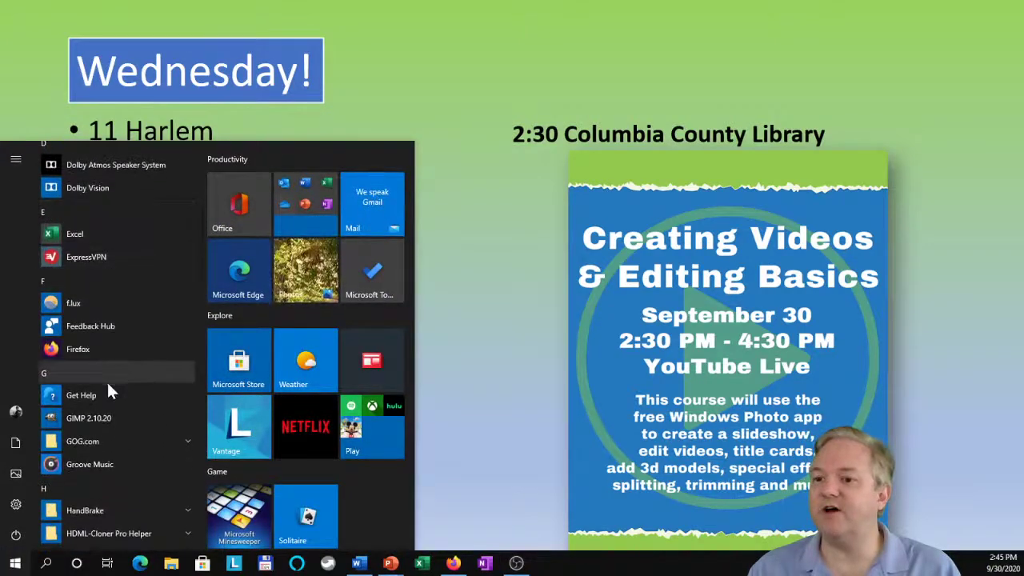
pyautogui.scroll(-5, 109, 387)
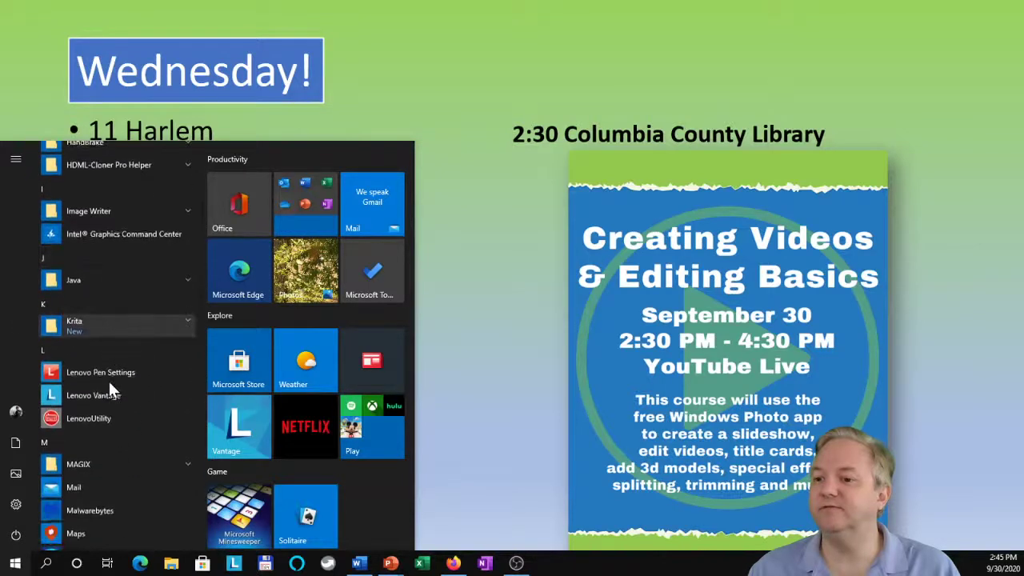
pyautogui.scroll(-6, 109, 388)
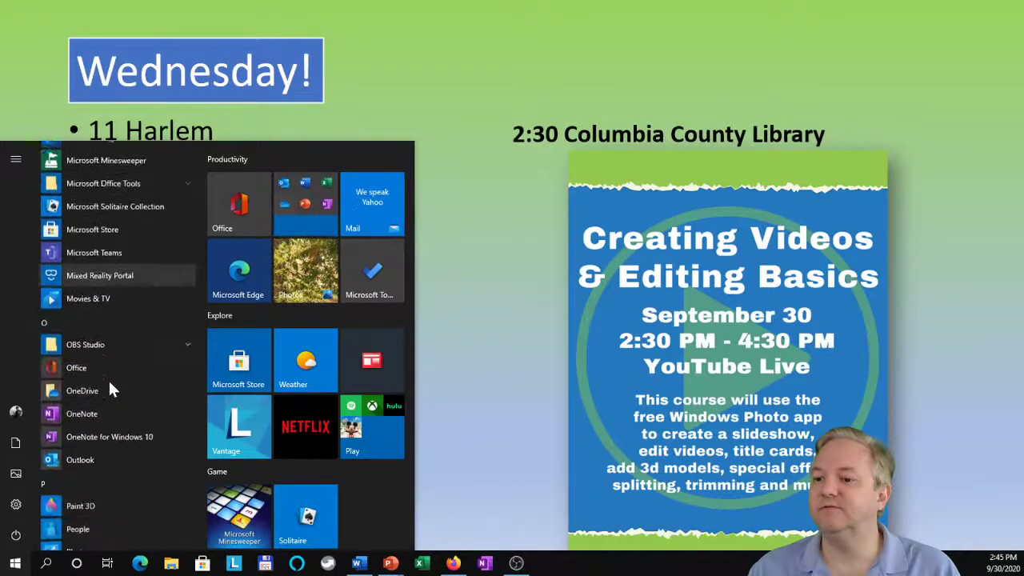
pyautogui.scroll(-3, 110, 384)
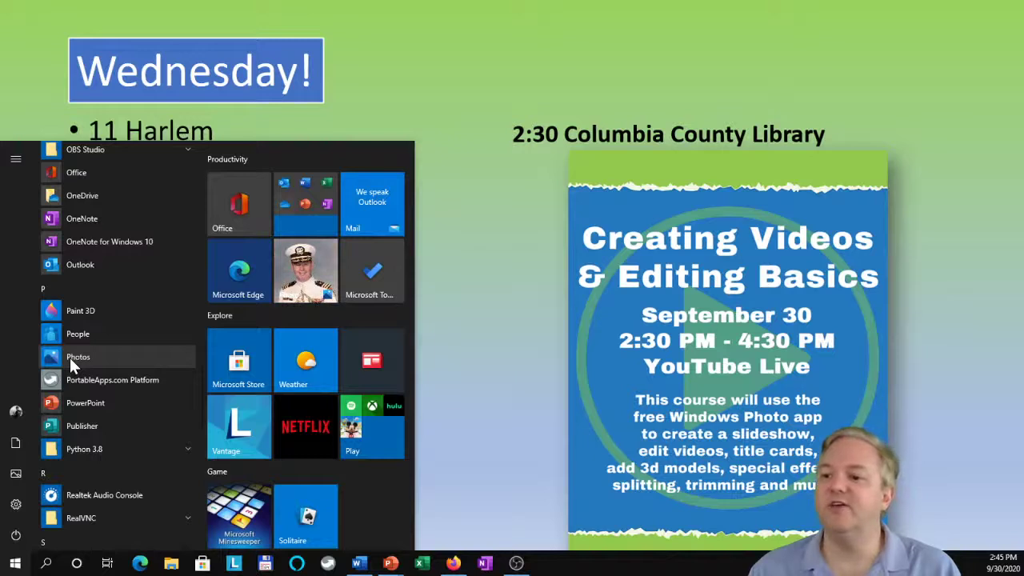
pyautogui.scroll(-3, 69, 358)
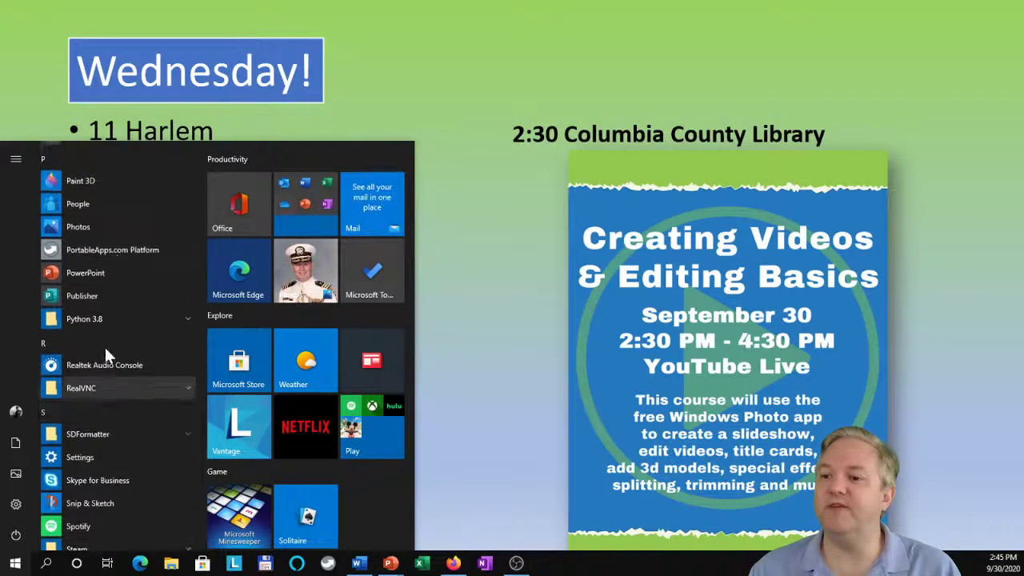
pyautogui.scroll(-4, 118, 350)
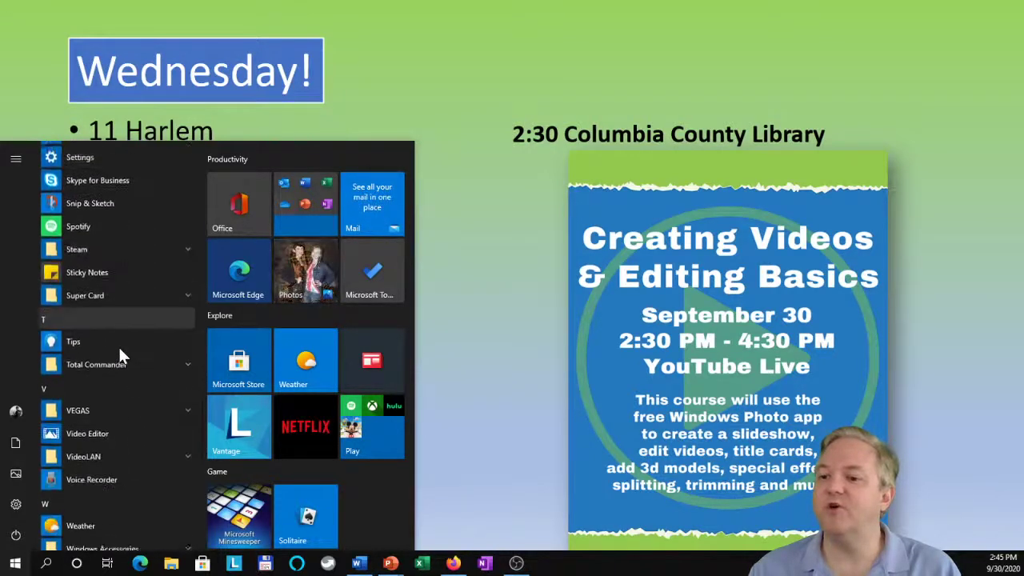
pyautogui.scroll(-1, 120, 354)
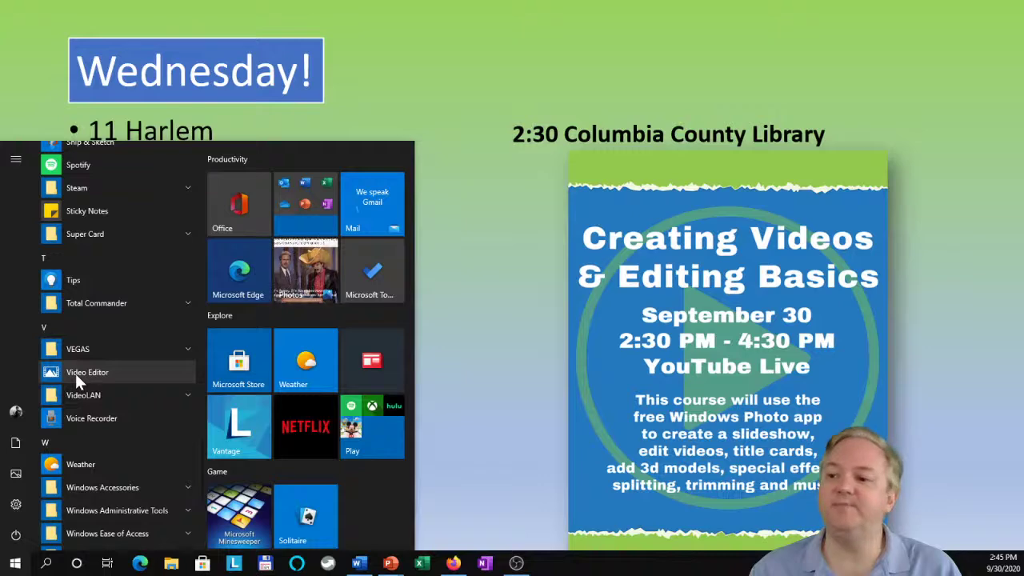
pyautogui.scroll(5, 74, 371)
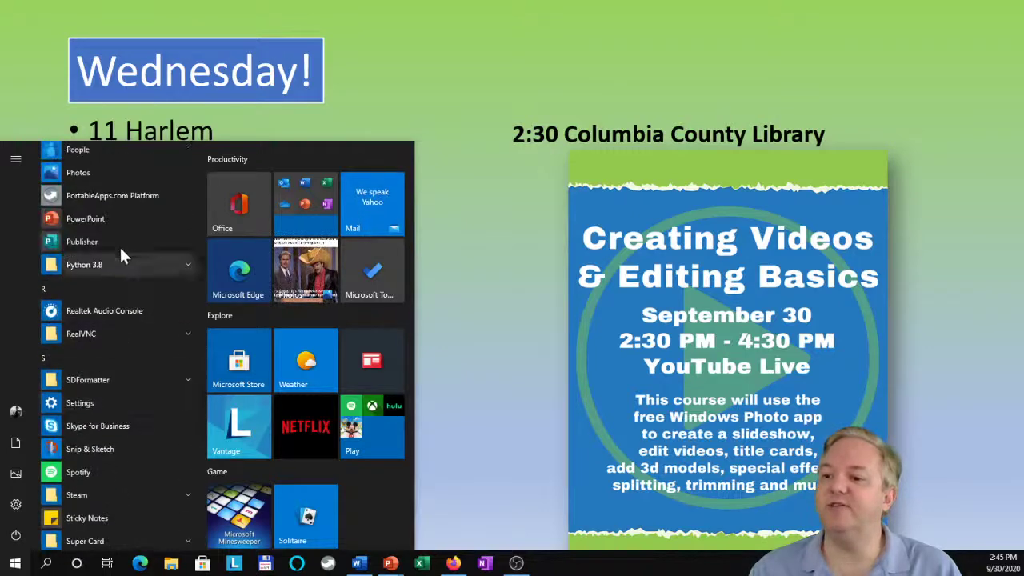
pyautogui.scroll(1, 112, 298)
pyautogui.scroll(1, 111, 301)
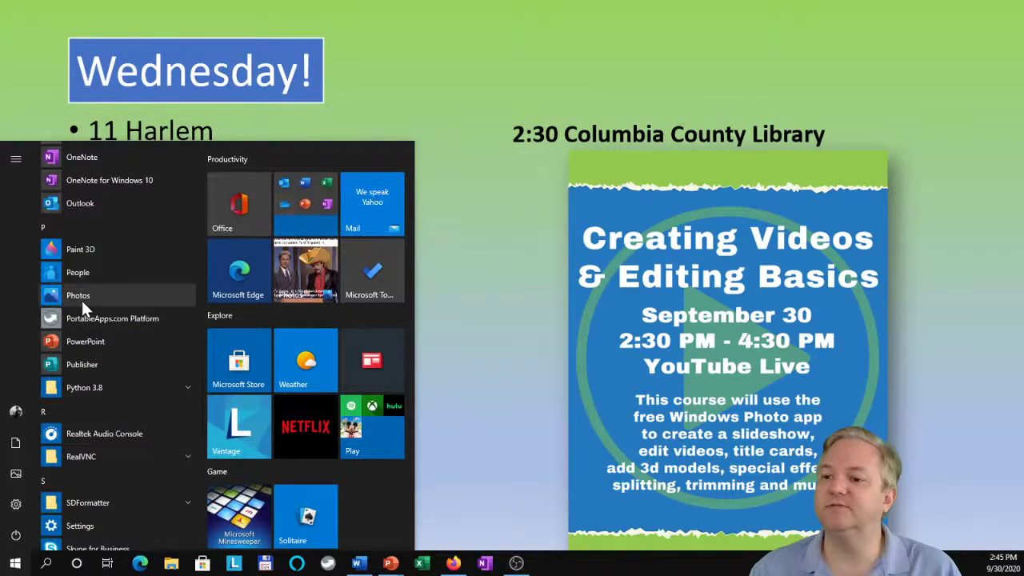
pyautogui.click(81, 300)
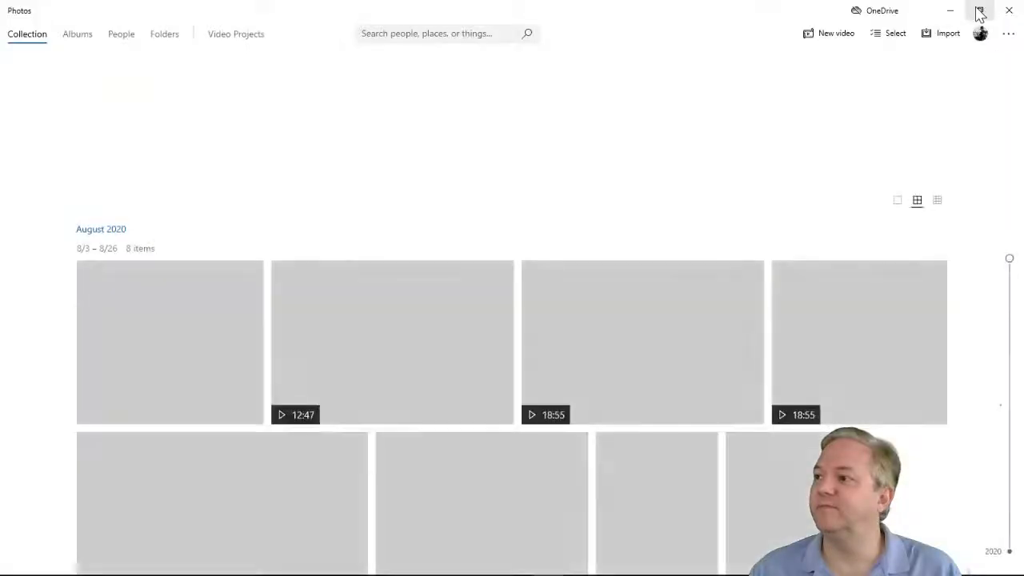
# Restore the Photos window from full screen and move it to the left.
pyautogui.click(979, 11)
pyautogui.moveTo(314, 67); pyautogui.dragTo(64, 64)
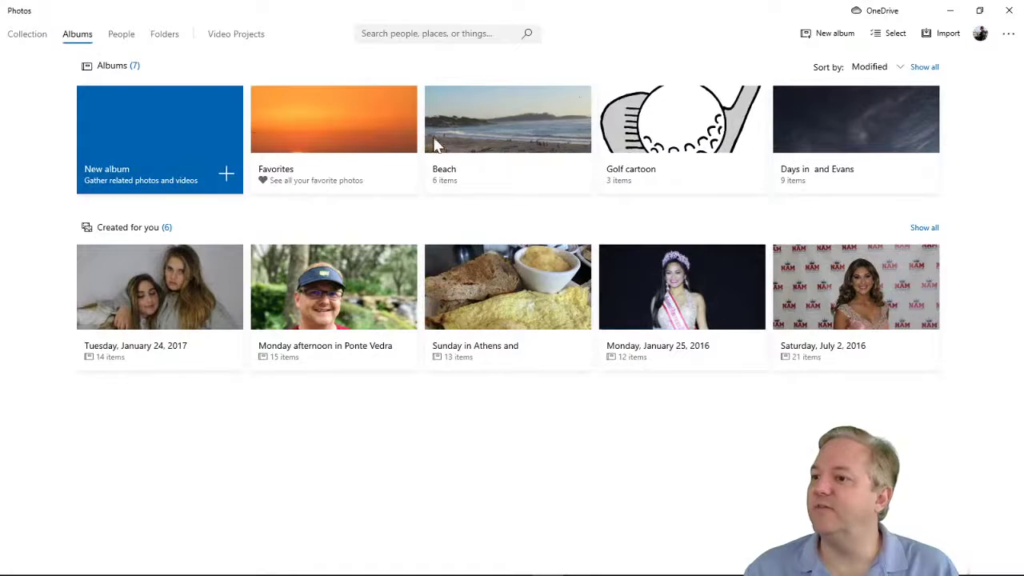
# Open the Beach album, browse its photos, and play its auto-made 0:19.30 video.
pyautogui.click(490, 141)
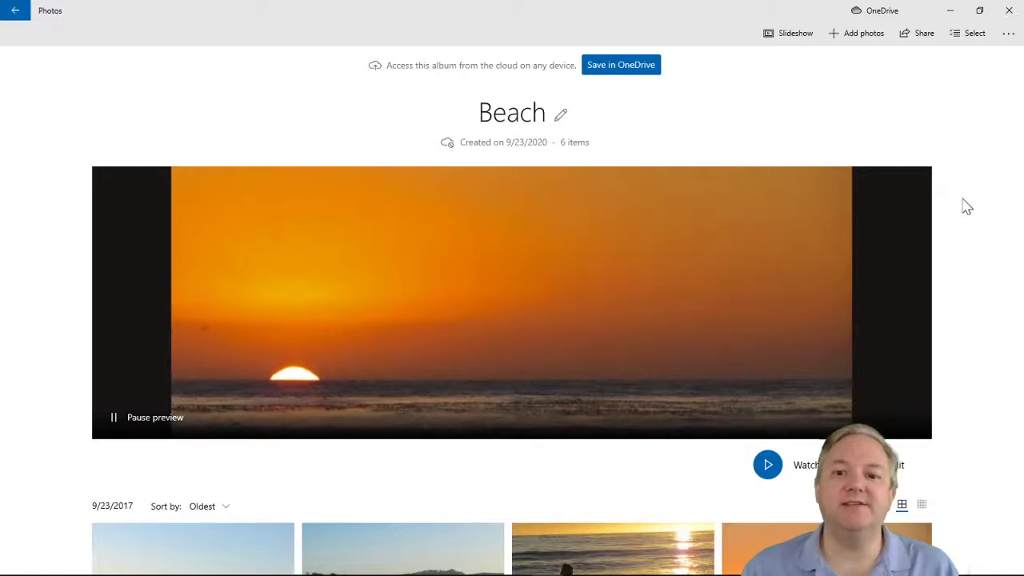
pyautogui.scroll(-5, 965, 265)
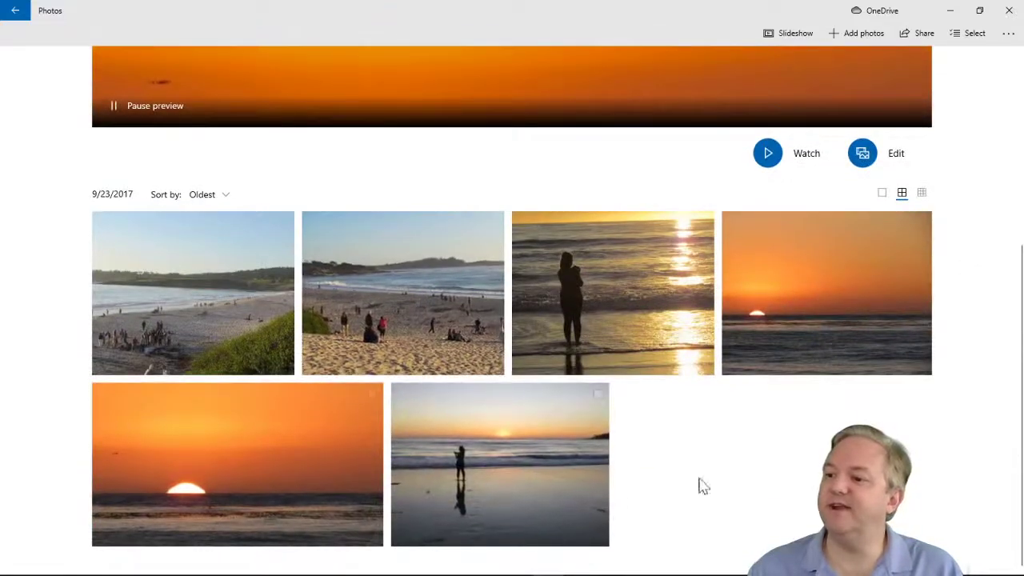
pyautogui.scroll(5, 928, 427)
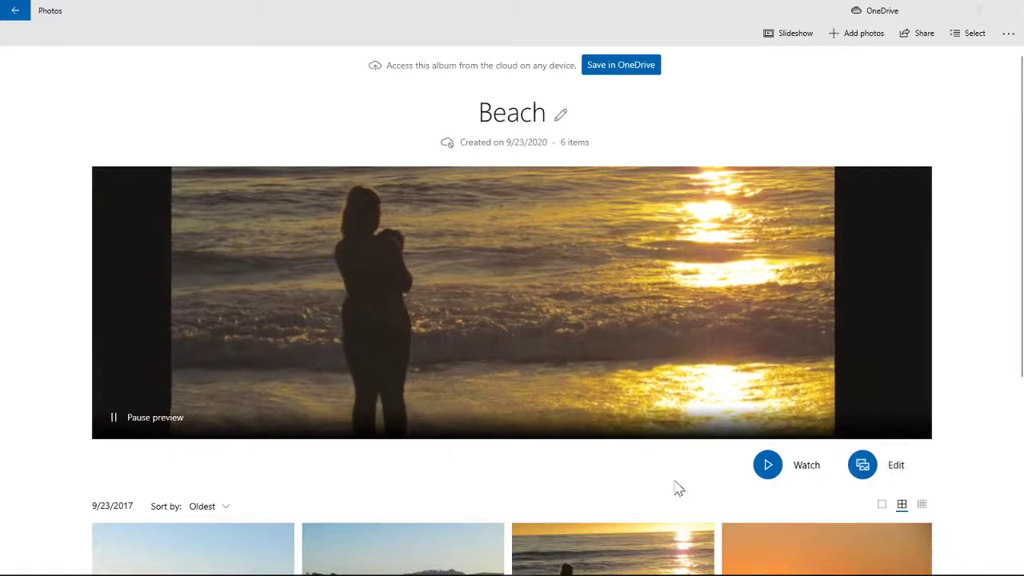
pyautogui.click(768, 465)
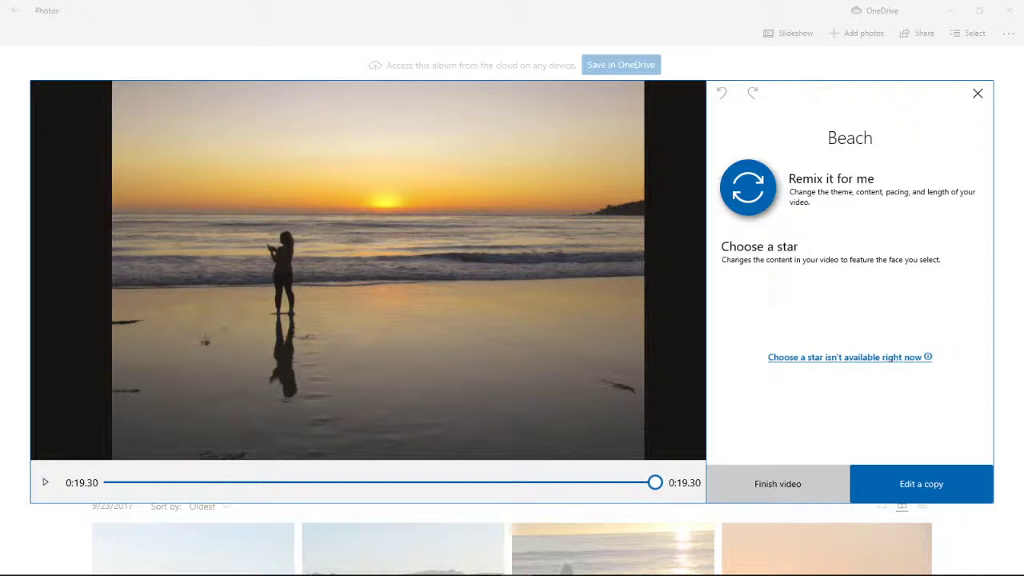
# Remix the Beach video, replay it, and remix again for a 0:07.66 version.
pyautogui.click(750, 192)
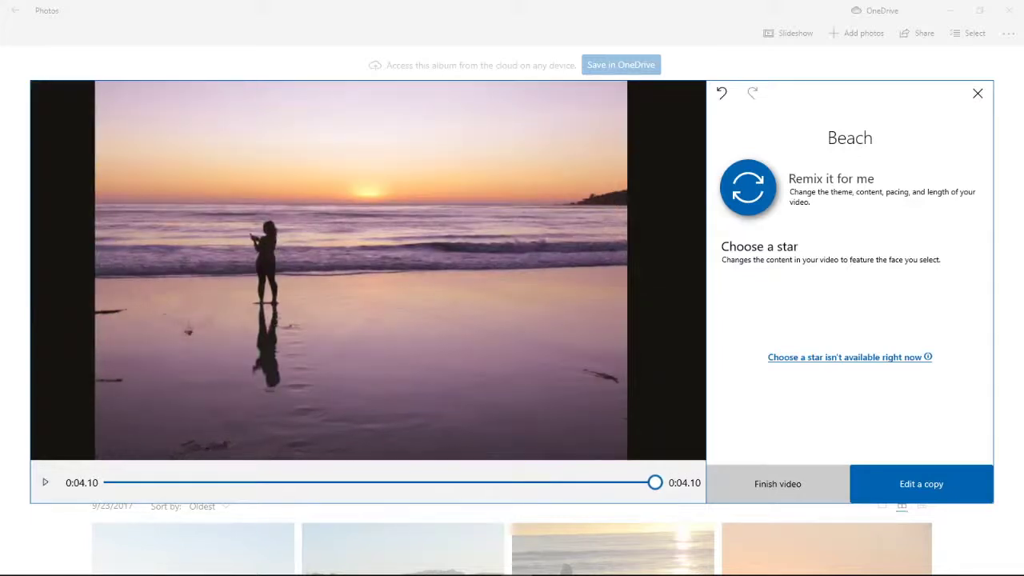
pyautogui.click(45, 482)
pyautogui.click(759, 194)
pyautogui.click(760, 194)
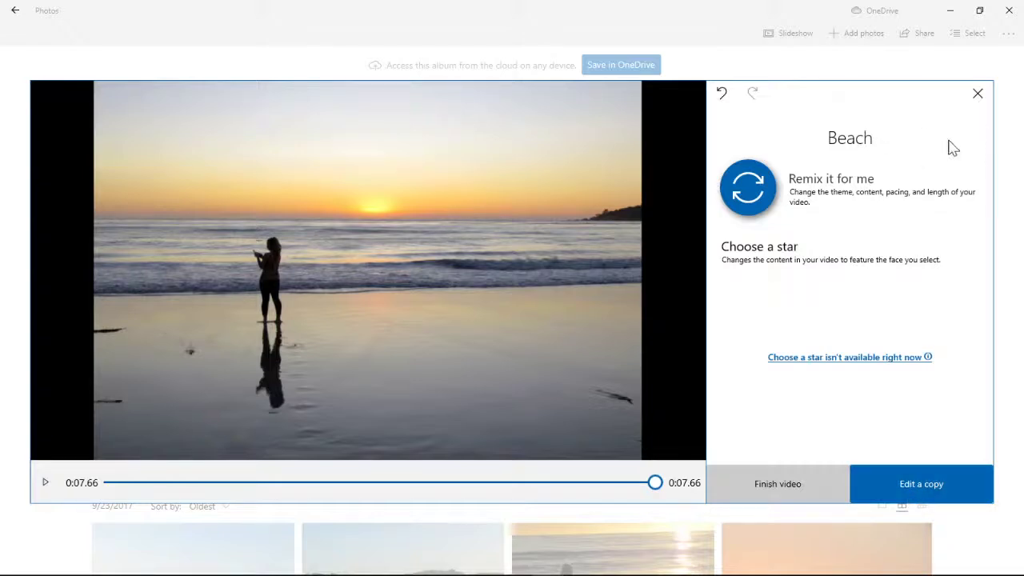
# Close the video player and open the Beach project, with its photo clips and 2.4-second title card.
pyautogui.click(978, 96)
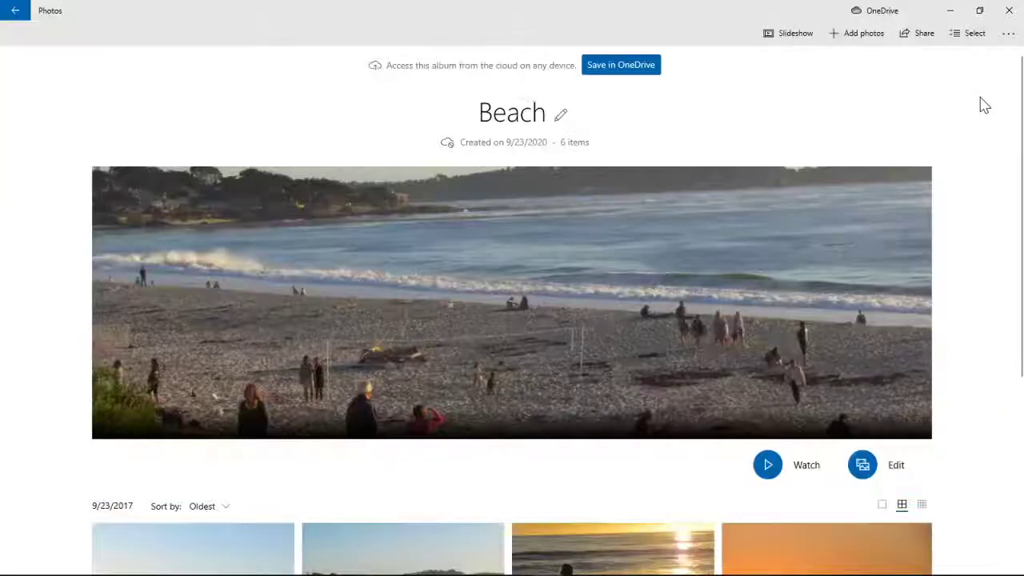
pyautogui.click(864, 466)
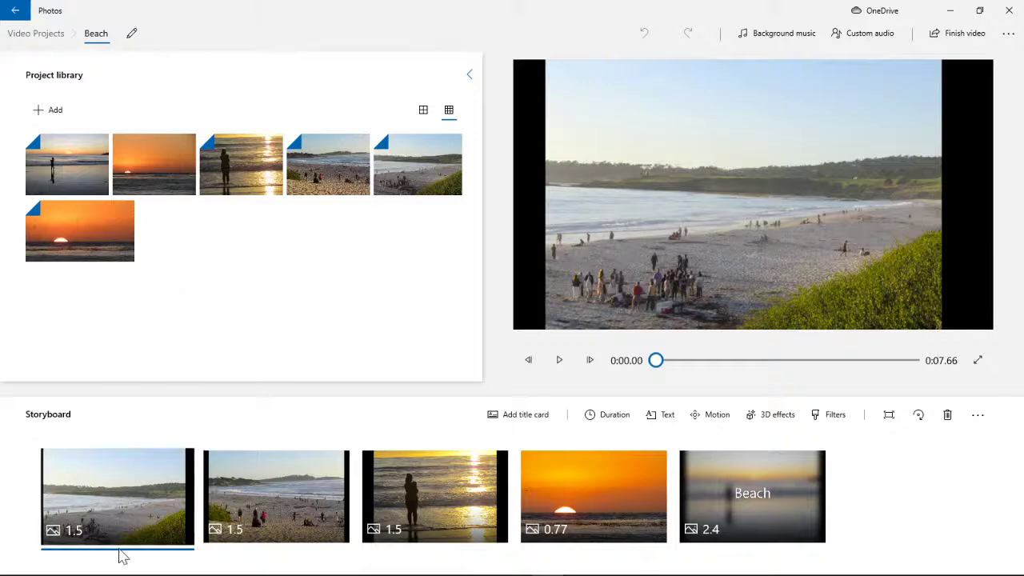
pyautogui.moveTo(107, 570)
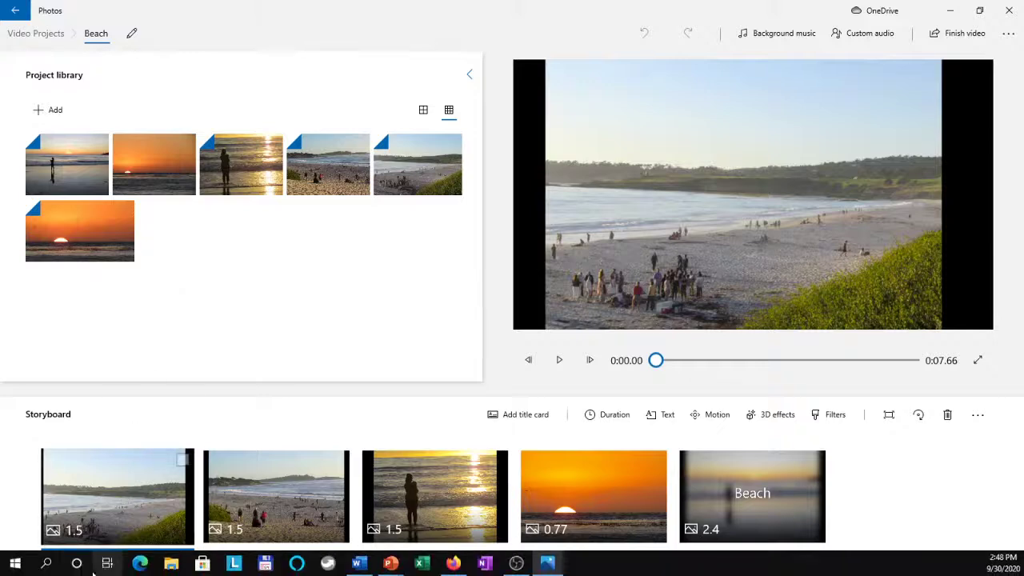
pyautogui.click(47, 564)
pyautogui.write('update')
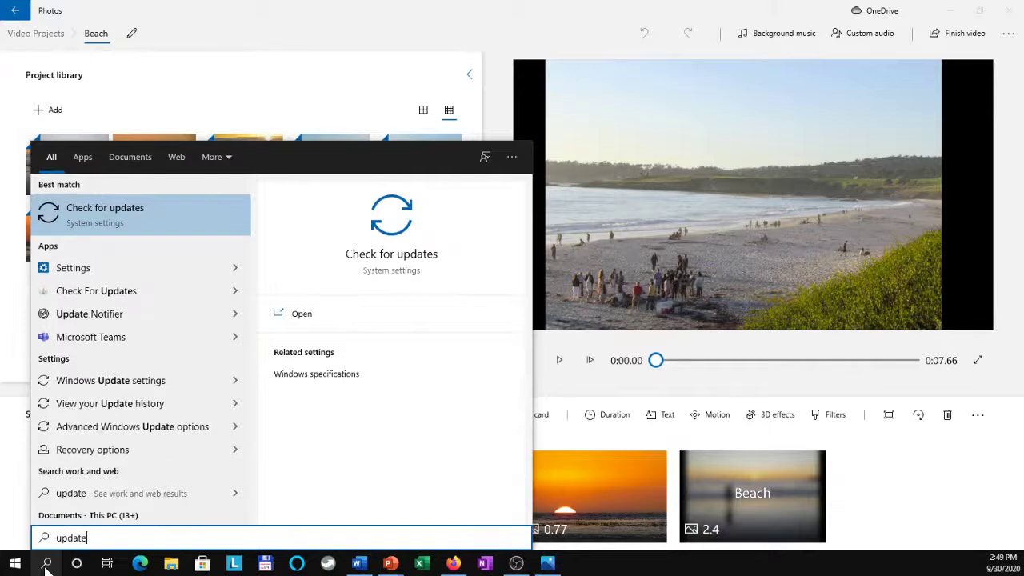
pyautogui.click(171, 209)
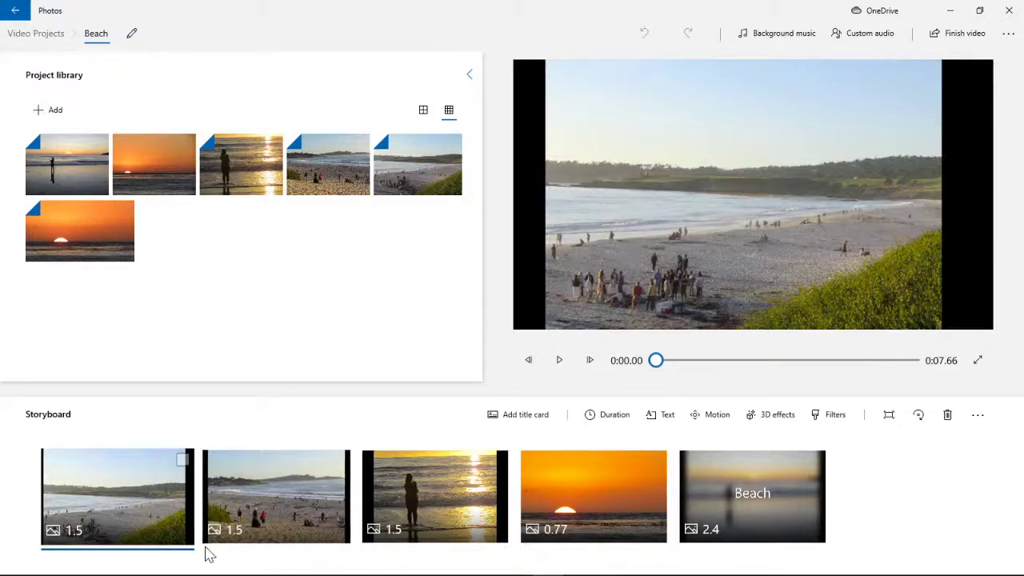
# Select all five storyboard clips, including the Beach title card, and delete them.
pyautogui.click(814, 461)
pyautogui.click(658, 463)
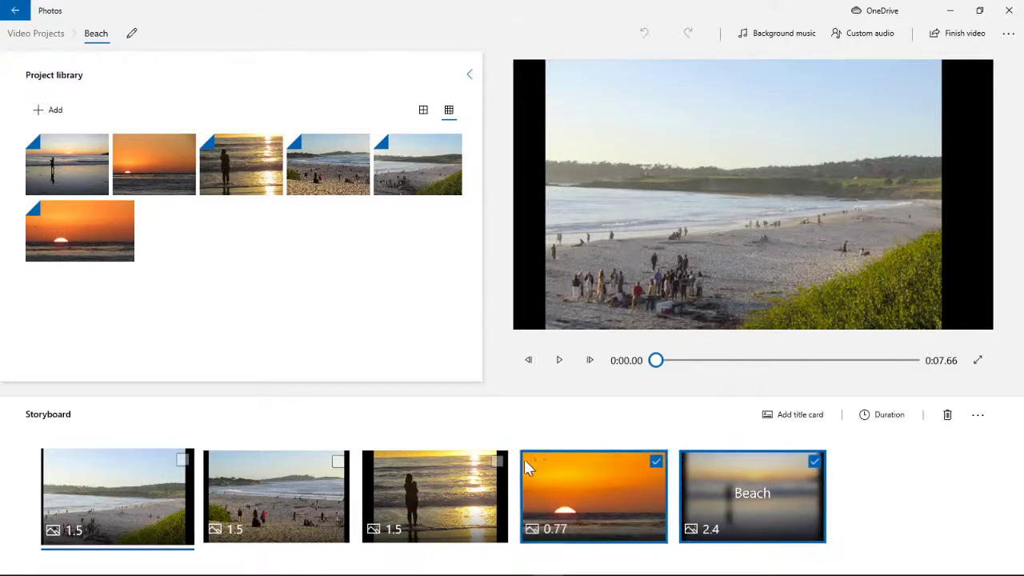
pyautogui.click(500, 461)
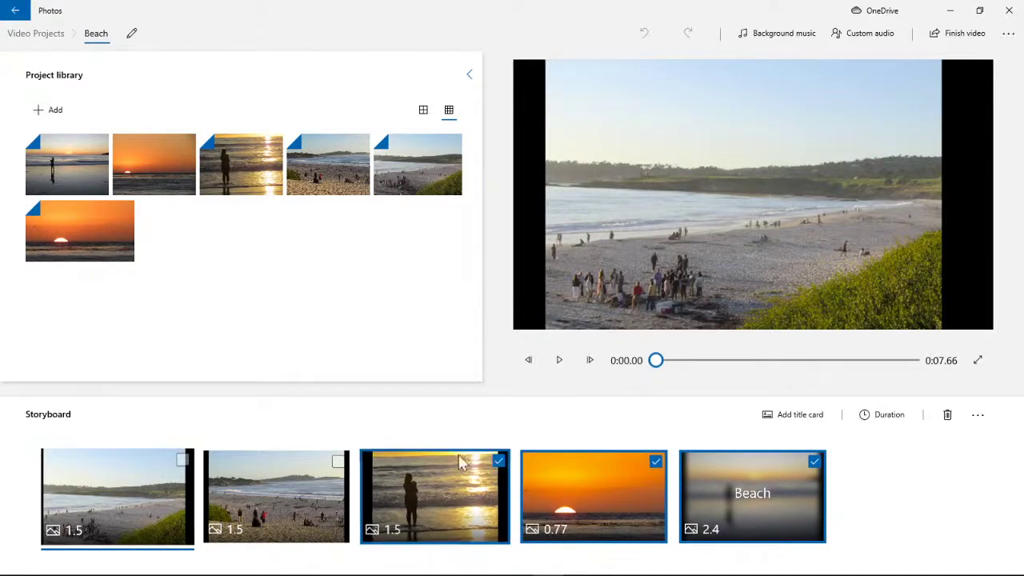
pyautogui.click(338, 462)
pyautogui.click(187, 464)
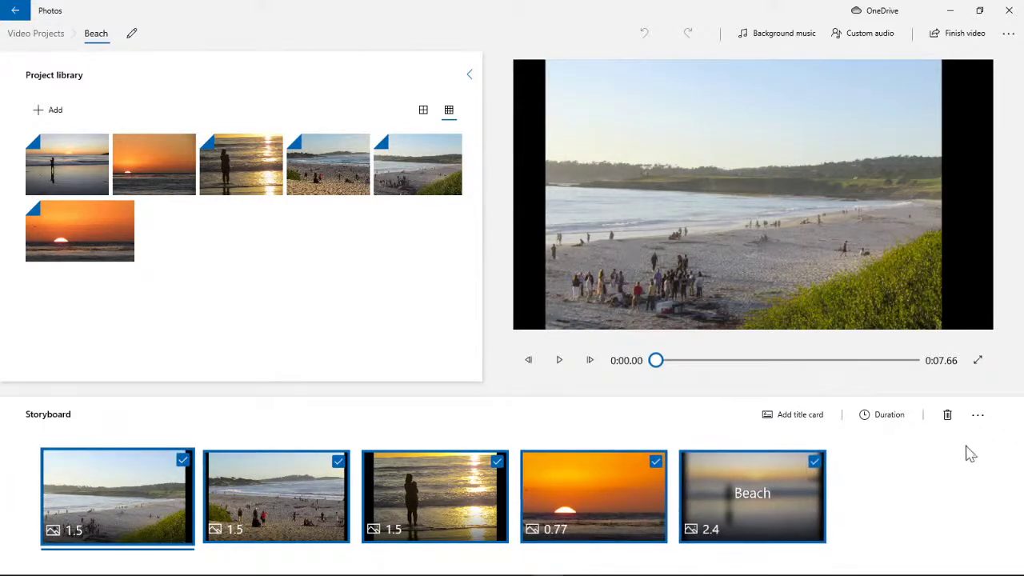
pyautogui.click(950, 422)
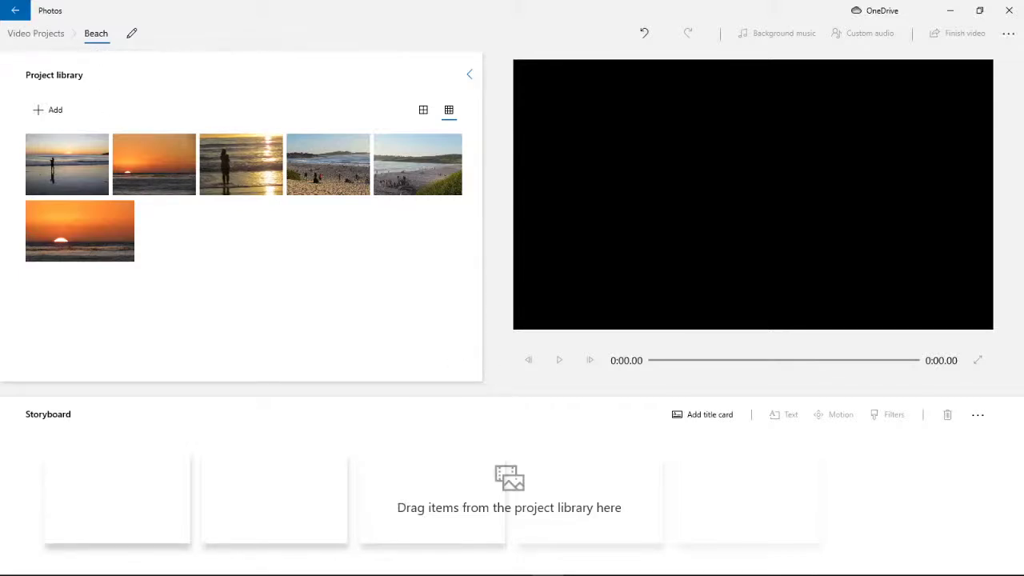
pyautogui.click(132, 36)
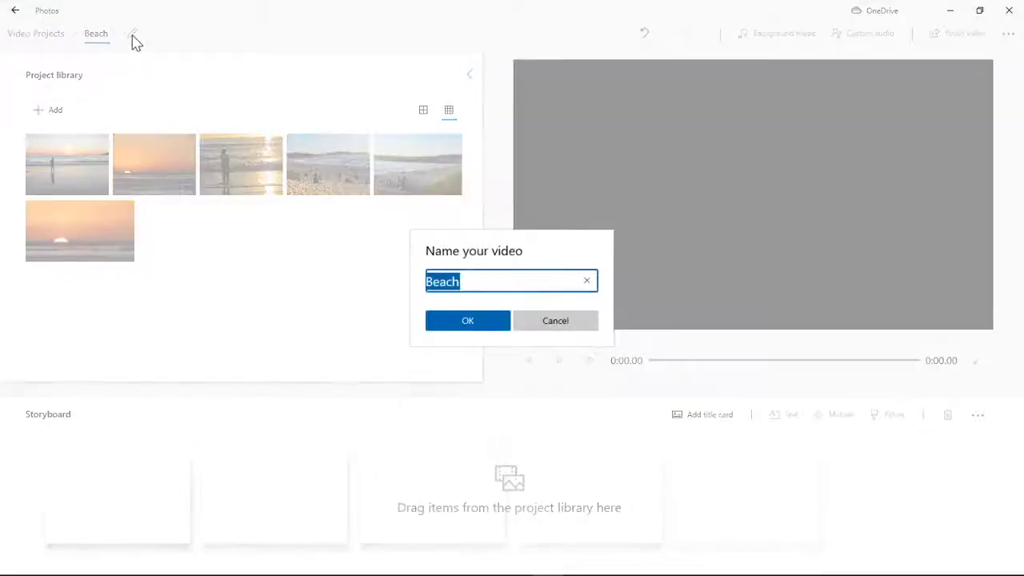
pyautogui.click(541, 329)
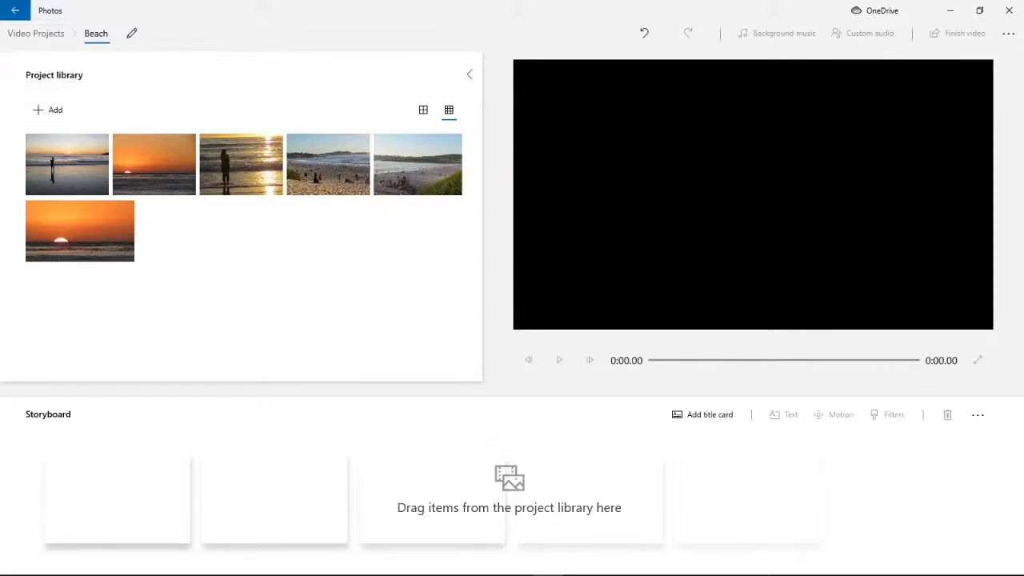
pyautogui.click(55, 115)
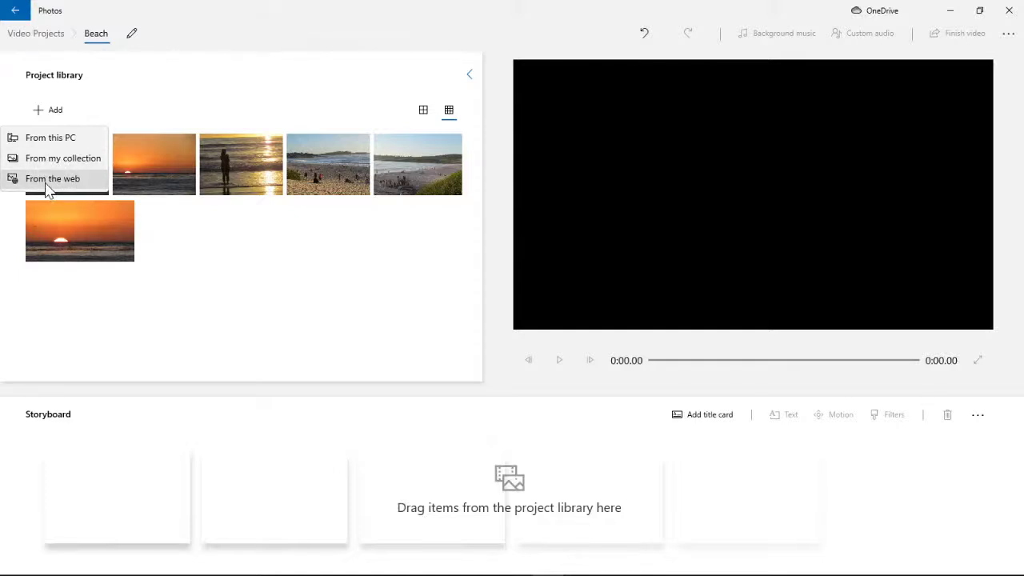
pyautogui.click(220, 43)
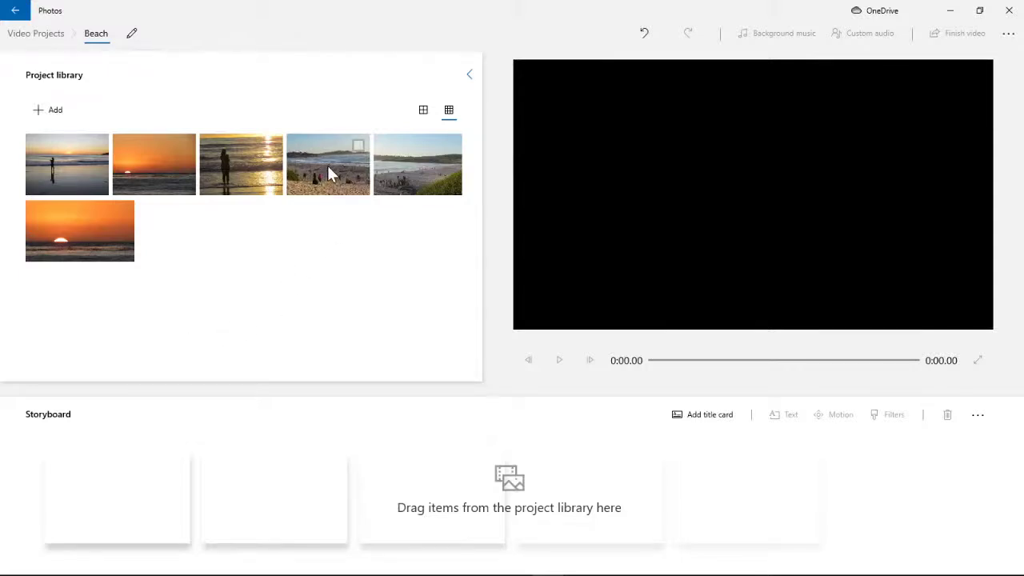
# Place the fourth and fifth library photos as the first two clips and preview them.
pyautogui.moveTo(327, 165); pyautogui.dragTo(137, 484)
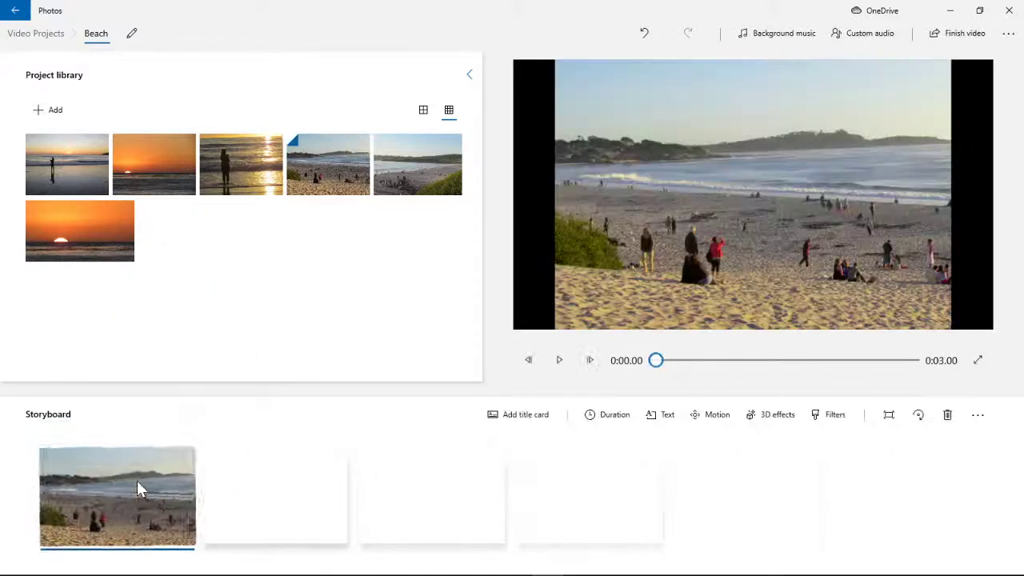
pyautogui.moveTo(407, 171); pyautogui.dragTo(280, 491)
pyautogui.click(236, 497)
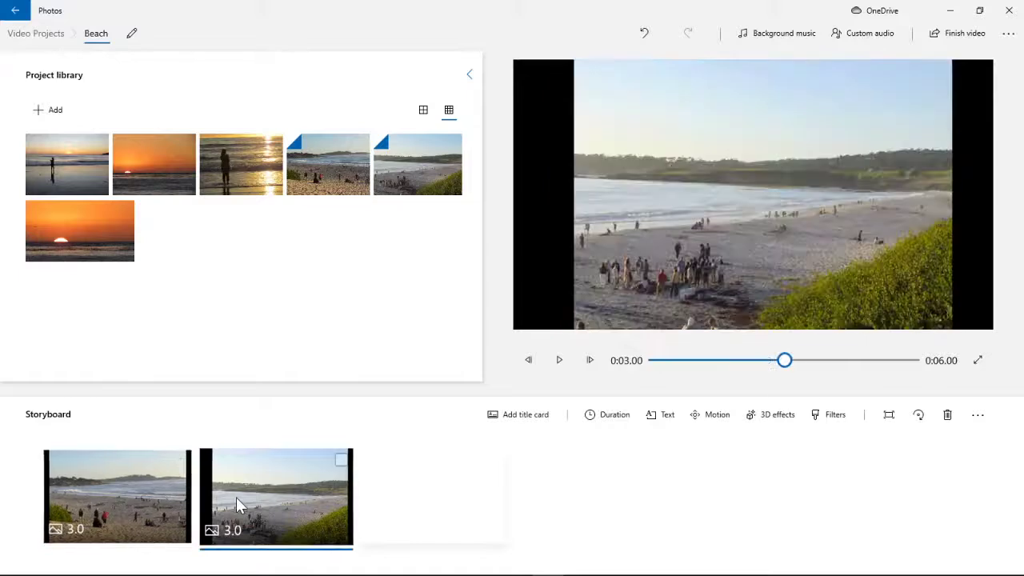
pyautogui.click(132, 500)
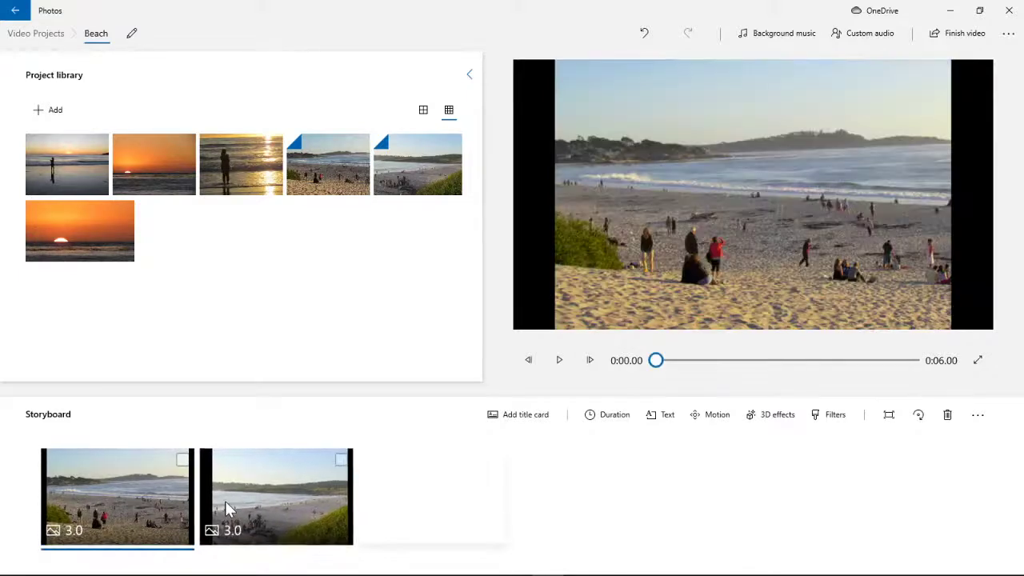
pyautogui.click(275, 494)
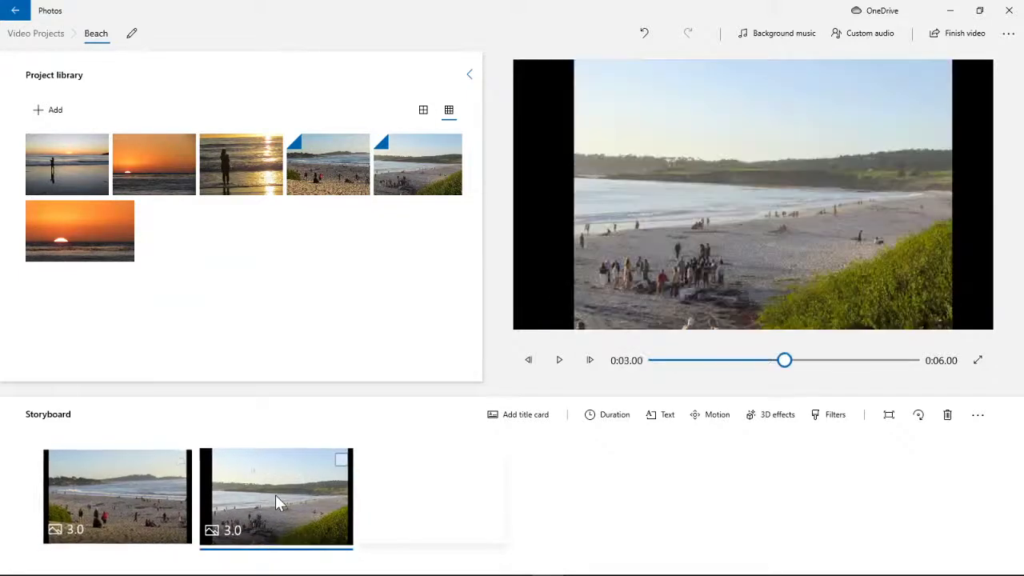
pyautogui.click(164, 496)
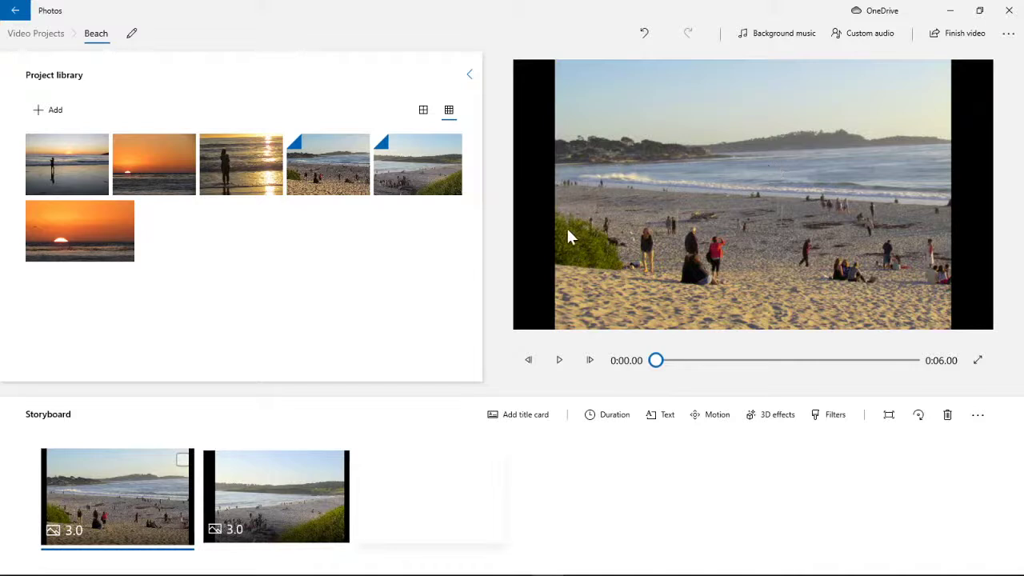
pyautogui.click(296, 480)
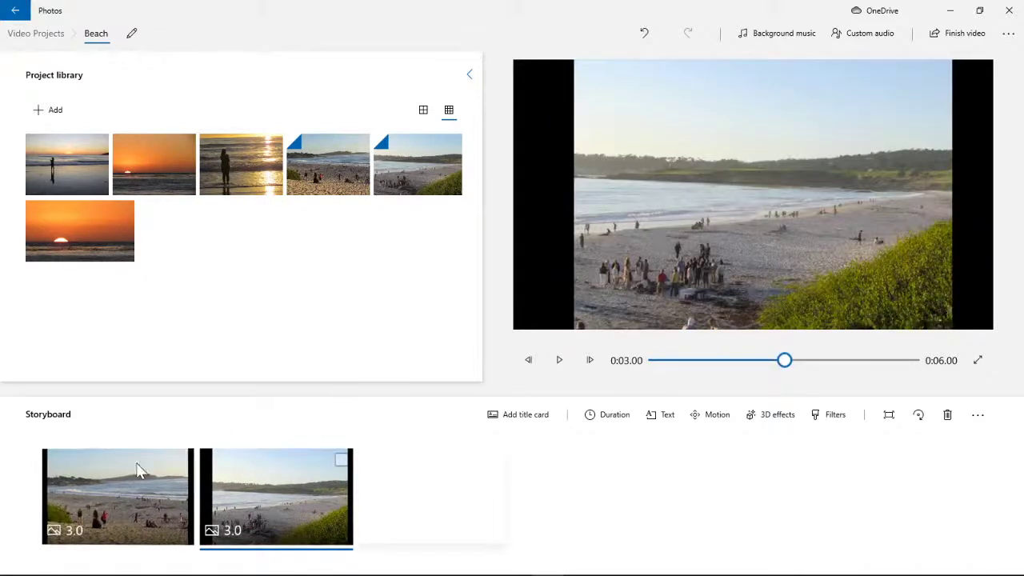
pyautogui.click(94, 484)
pyautogui.click(255, 490)
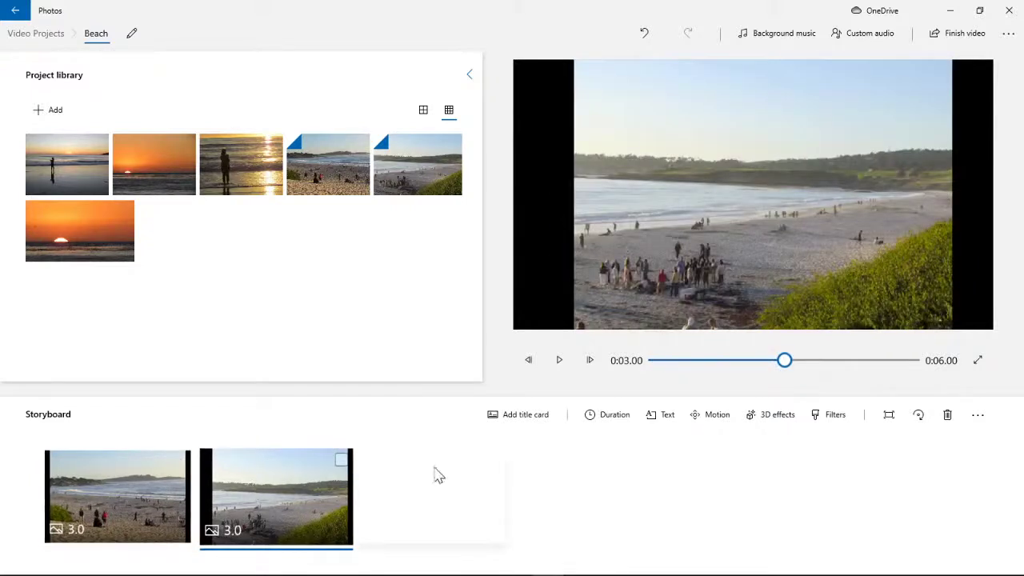
# Add the remaining four photos, ending with the two sunsets, as 3-second clips.
pyautogui.click(51, 165)
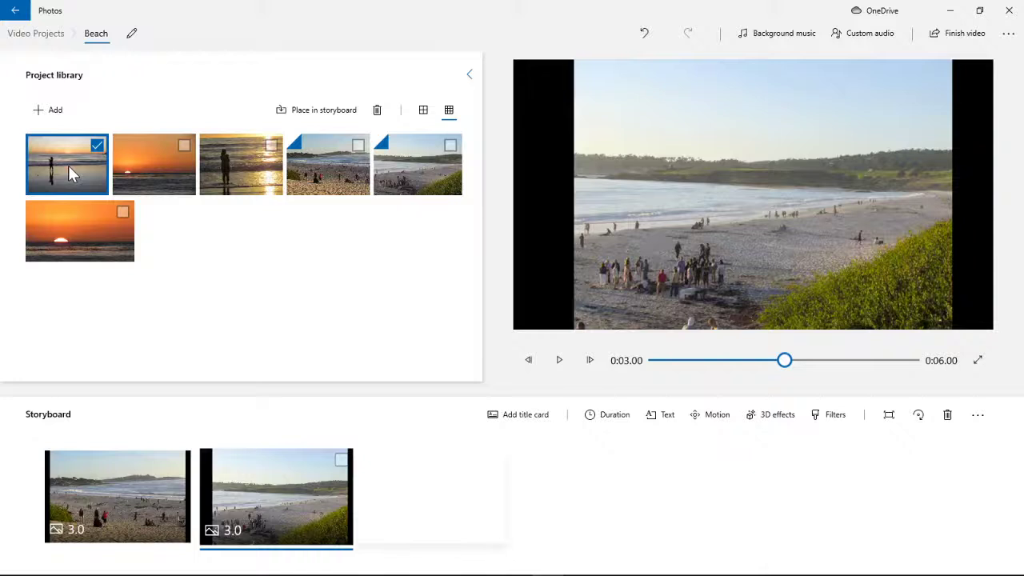
pyautogui.moveTo(68, 165); pyautogui.dragTo(457, 516)
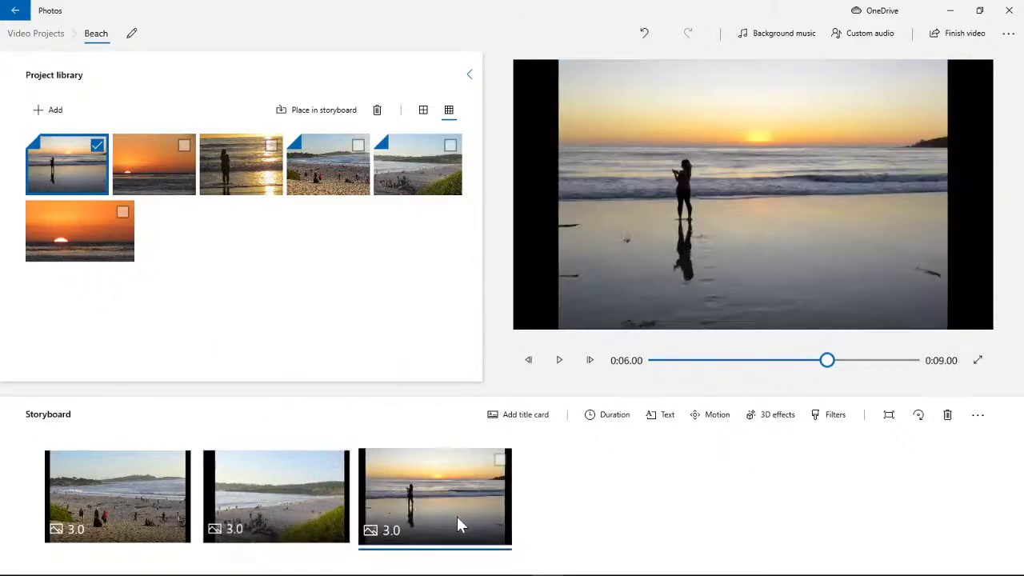
pyautogui.click(315, 348)
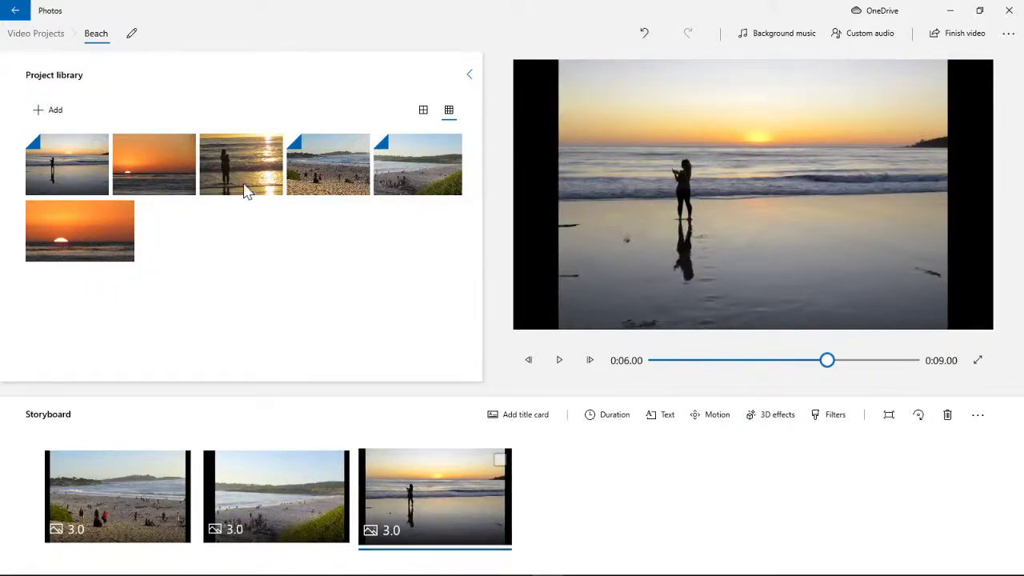
pyautogui.moveTo(223, 169); pyautogui.dragTo(660, 514)
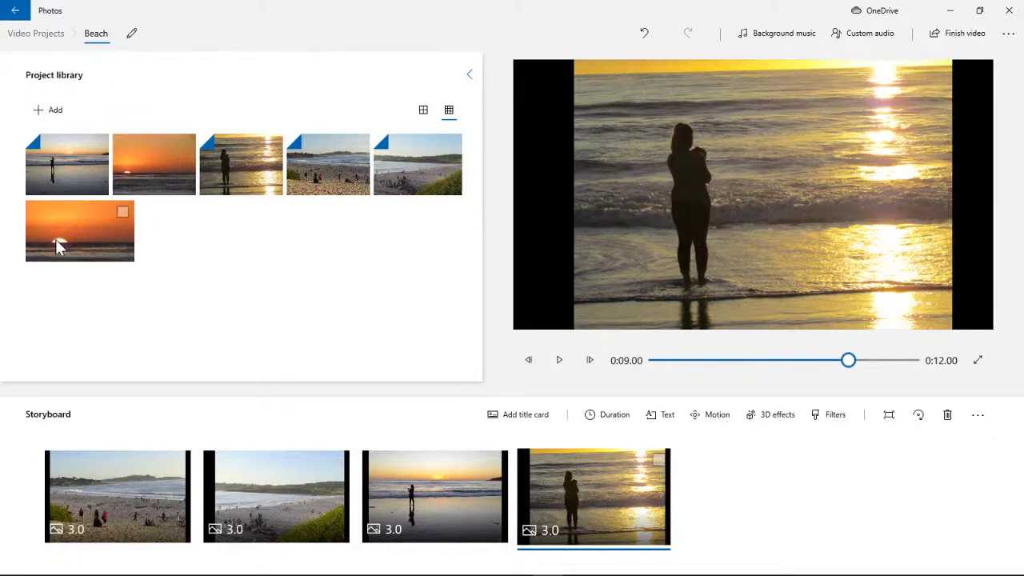
pyautogui.moveTo(166, 168); pyautogui.dragTo(783, 512)
pyautogui.moveTo(90, 244); pyautogui.dragTo(948, 492)
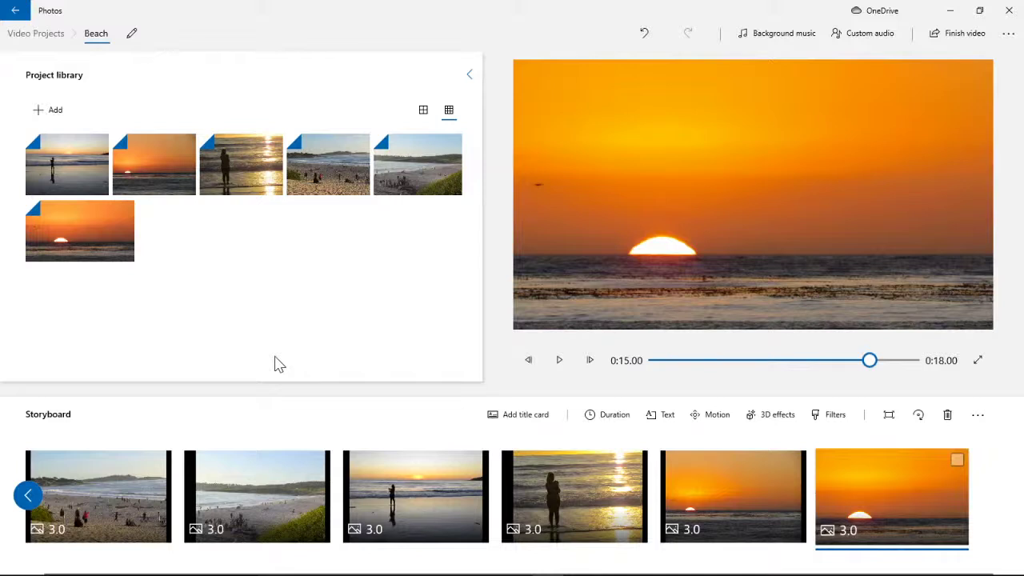
# Move the distant silhouette clip into the third storyboard slot.
pyautogui.click(576, 494)
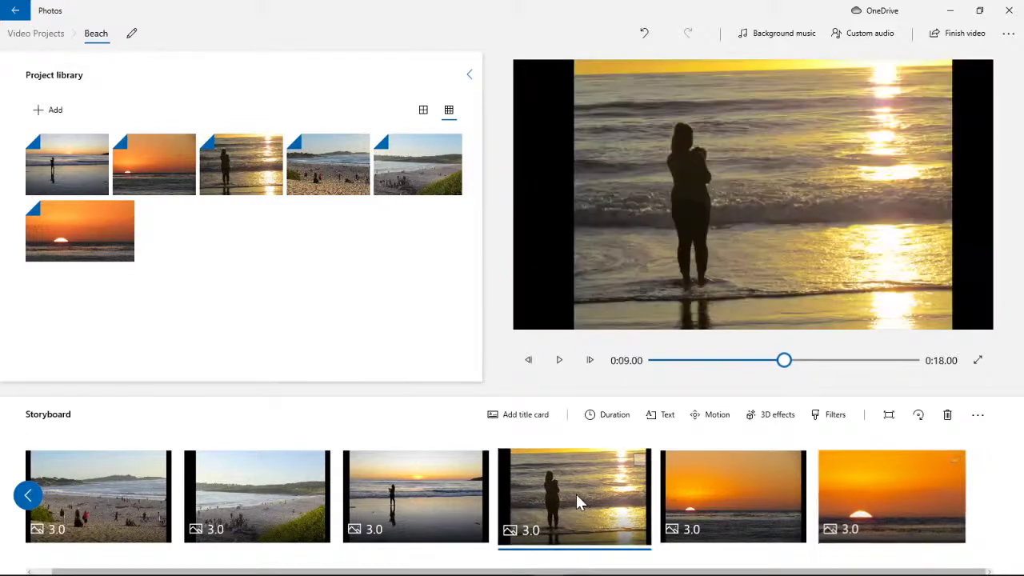
pyautogui.click(448, 501)
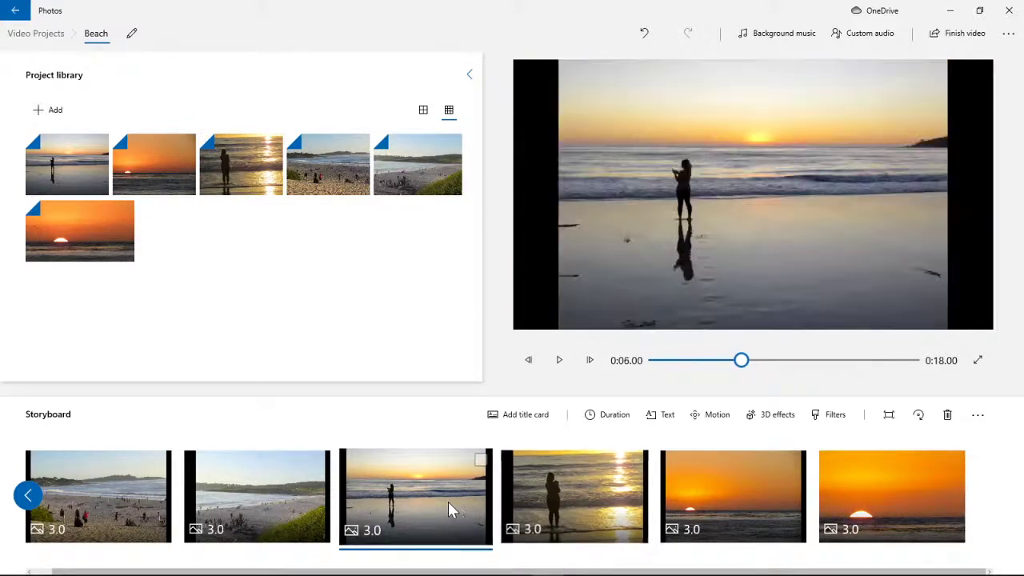
pyautogui.click(540, 498)
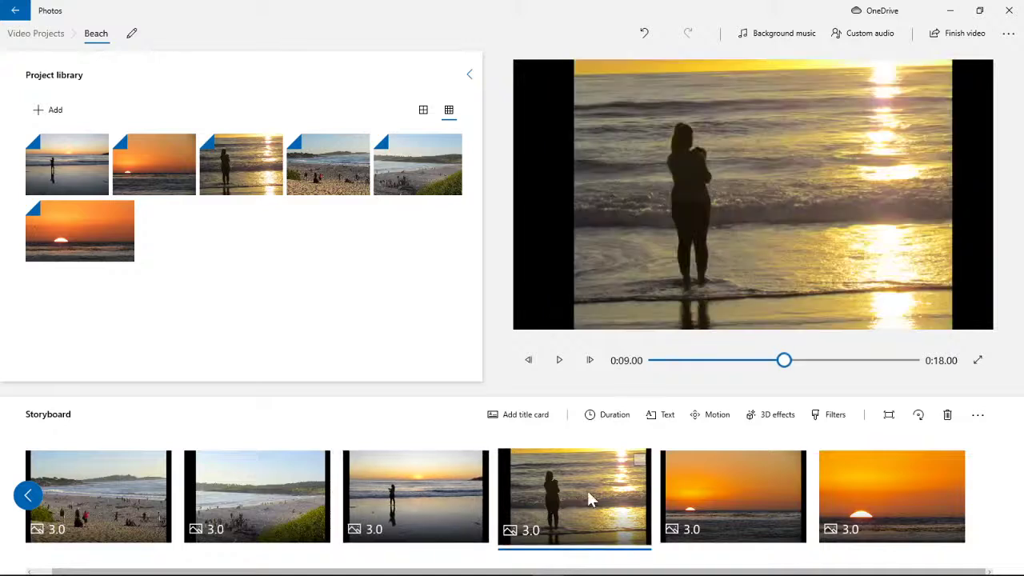
pyautogui.moveTo(587, 497); pyautogui.dragTo(422, 507)
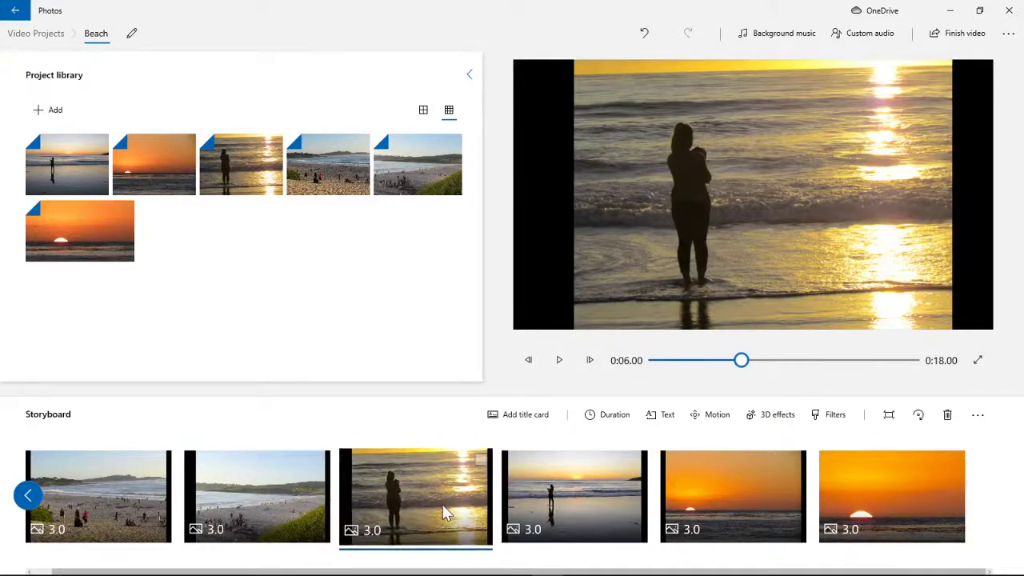
pyautogui.click(554, 508)
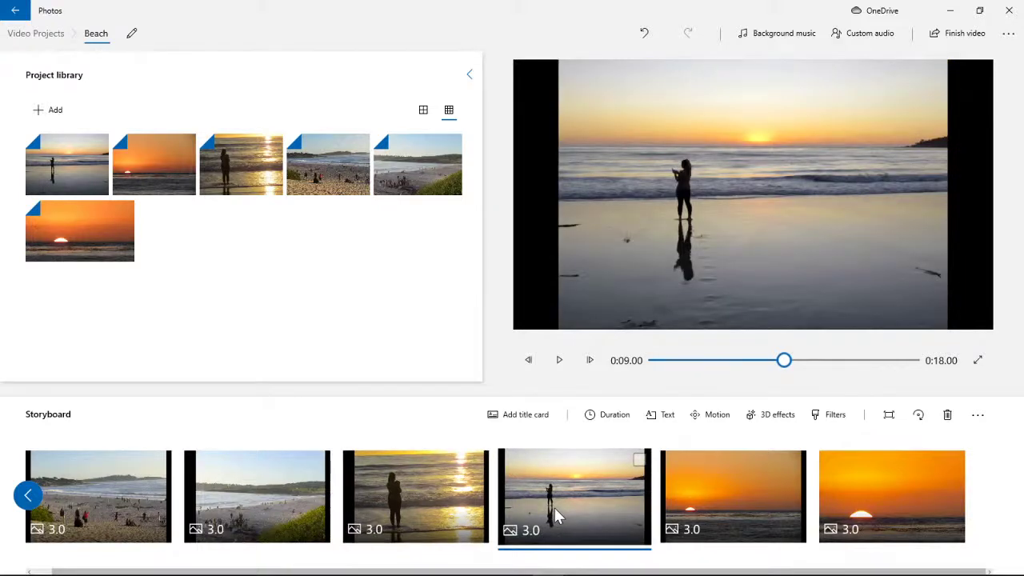
pyautogui.moveTo(554, 507); pyautogui.dragTo(434, 508)
# Review the clips, keep the grassy beach clip second, and rewind the preview to 0:00.
pyautogui.click(563, 490)
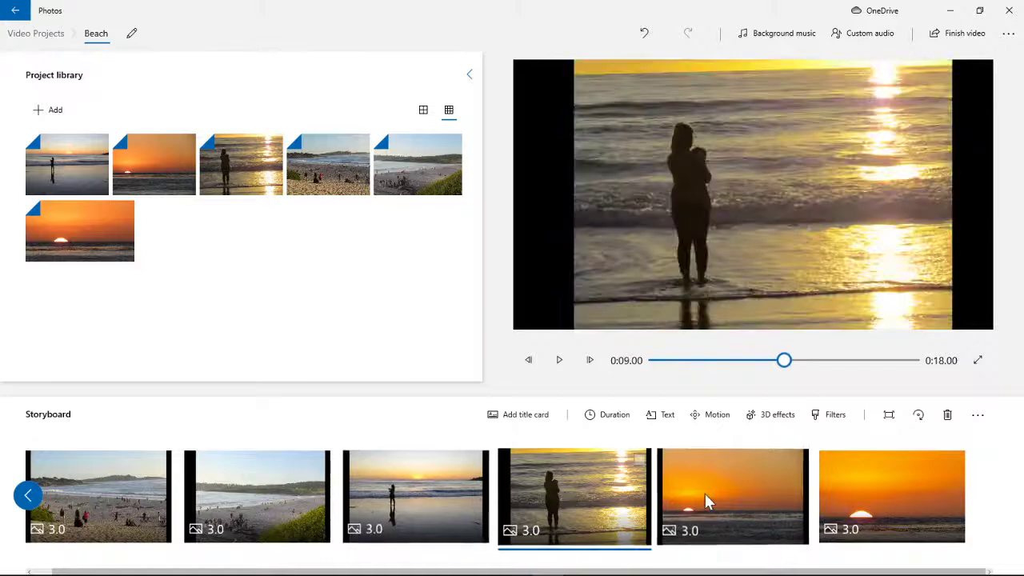
pyautogui.click(705, 493)
pyautogui.click(878, 492)
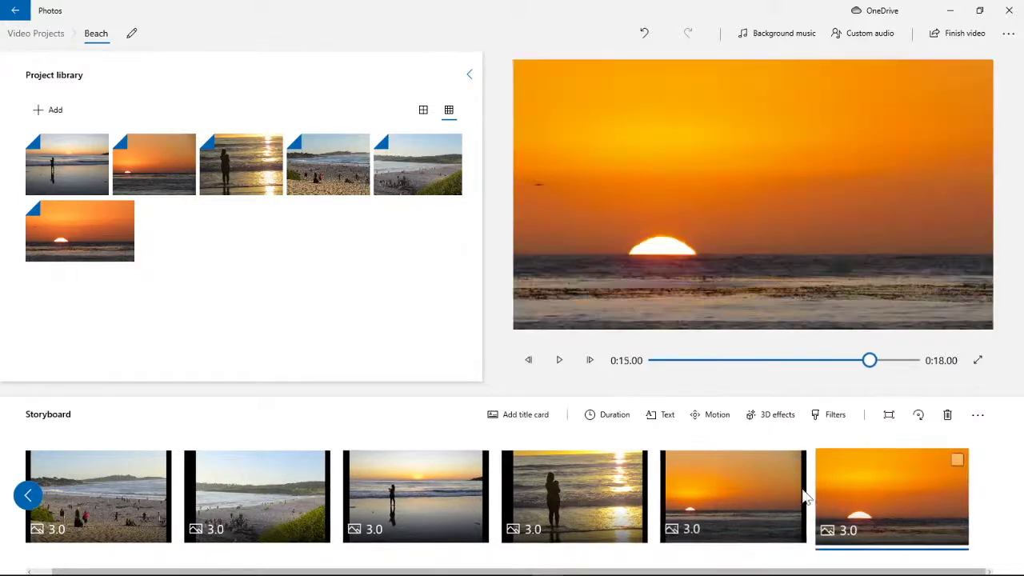
pyautogui.click(385, 482)
pyautogui.click(108, 492)
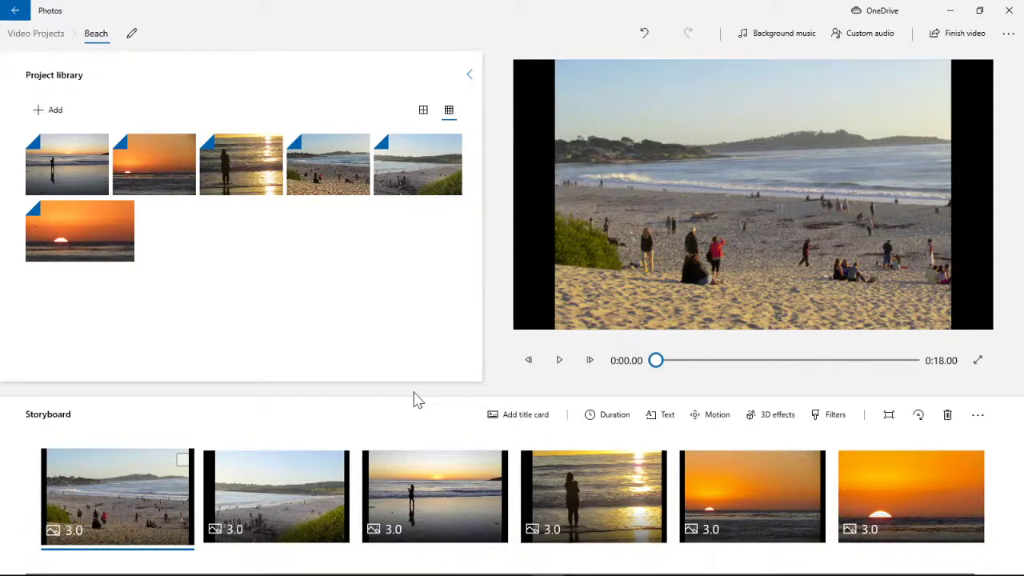
pyautogui.moveTo(432, 493); pyautogui.dragTo(224, 509)
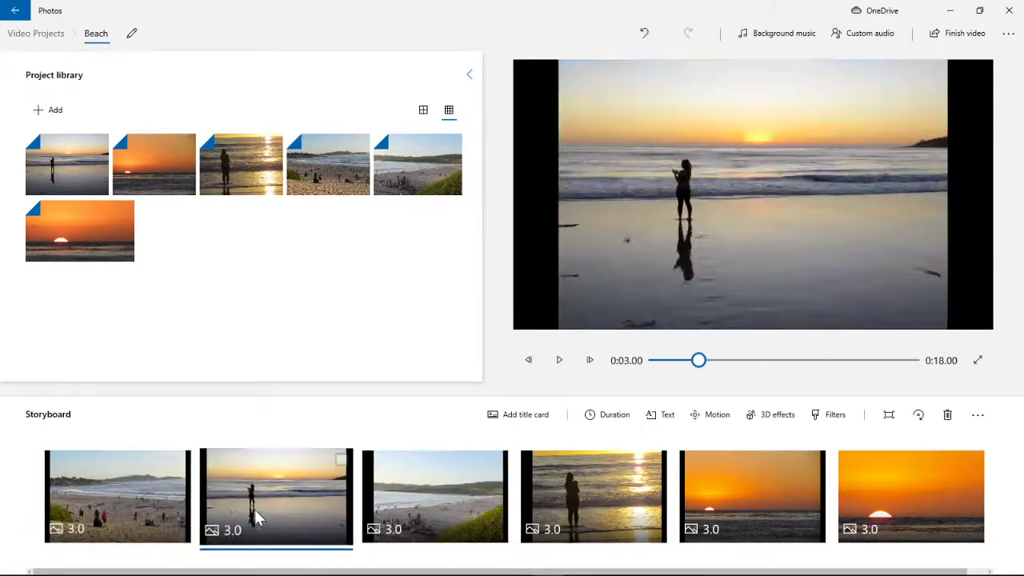
pyautogui.moveTo(416, 506); pyautogui.dragTo(363, 471)
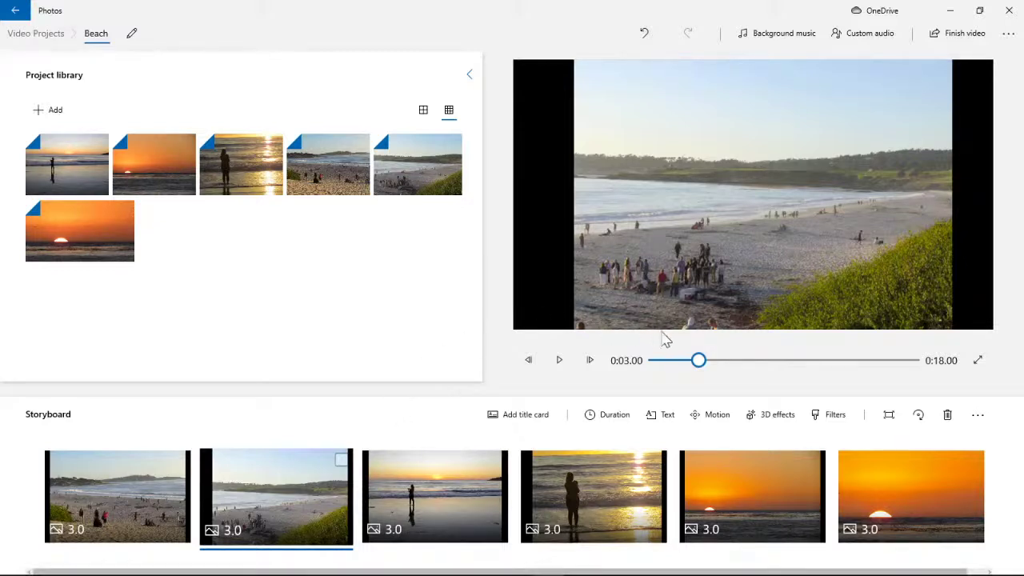
pyautogui.moveTo(698, 360); pyautogui.dragTo(656, 367)
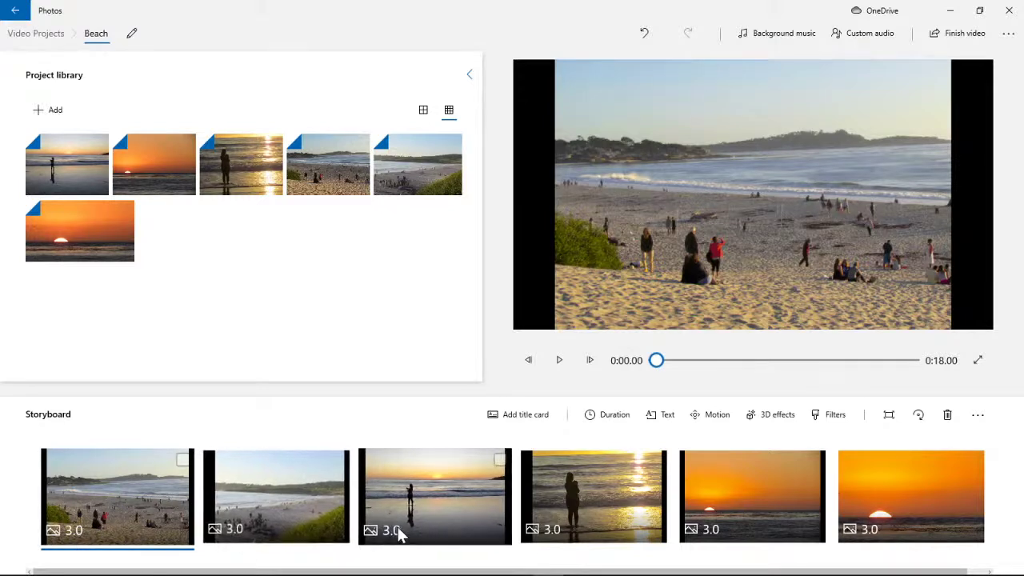
# Preview the 18-second slideshow and set Background music to None.
pyautogui.click(561, 364)
pyautogui.click(561, 361)
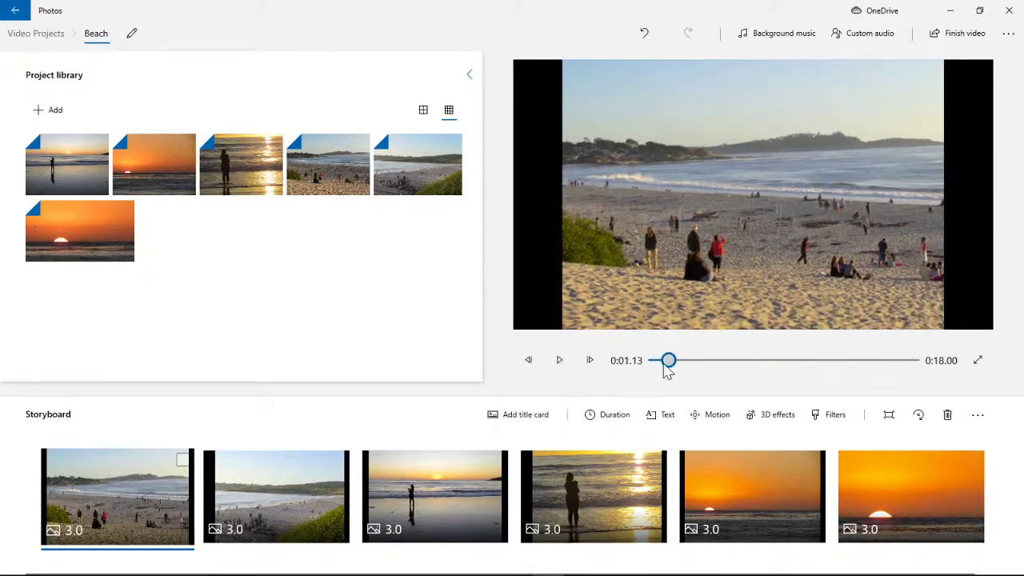
pyautogui.moveTo(669, 365); pyautogui.dragTo(632, 366)
pyautogui.click(800, 40)
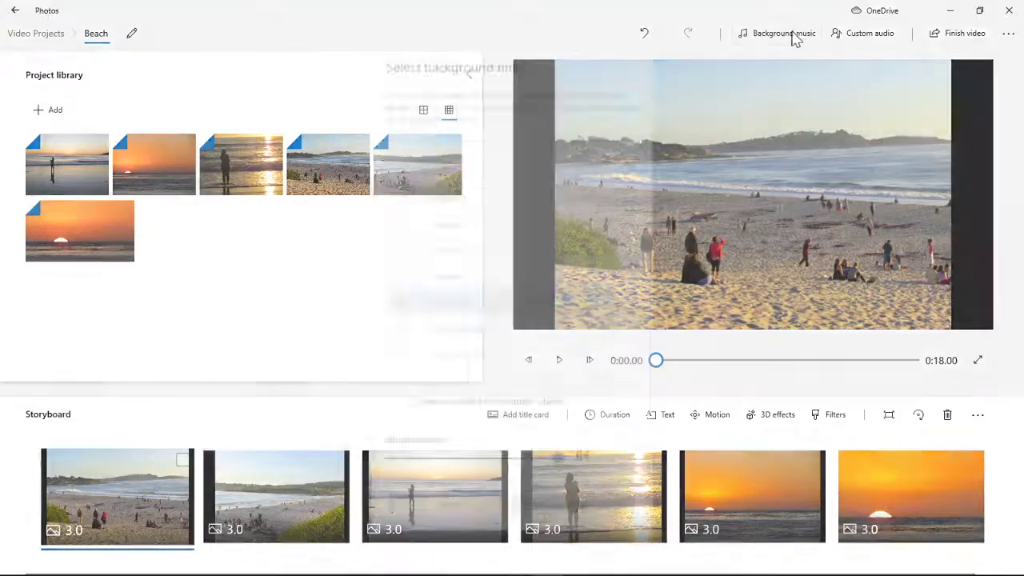
pyautogui.click(469, 164)
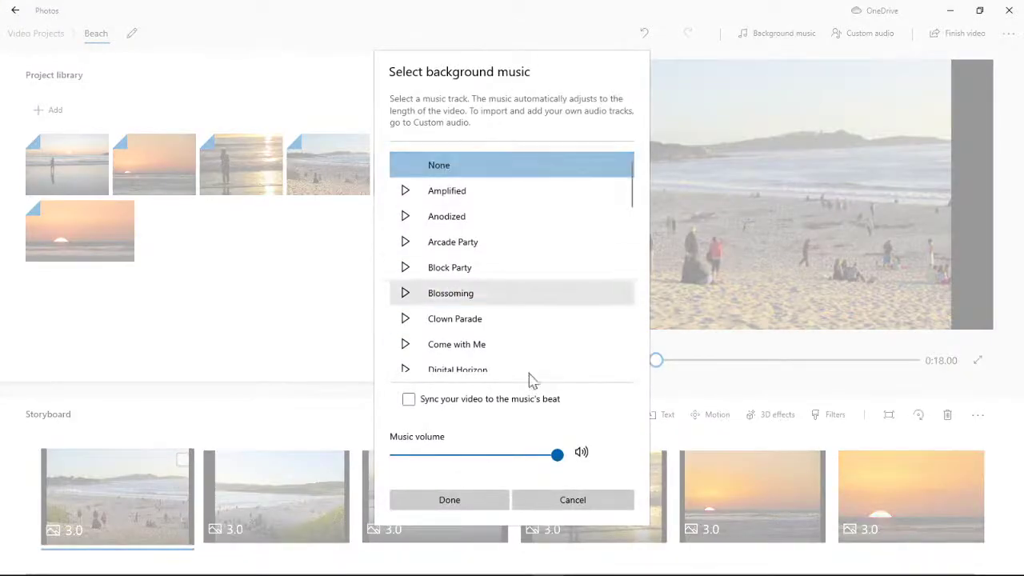
pyautogui.click(448, 500)
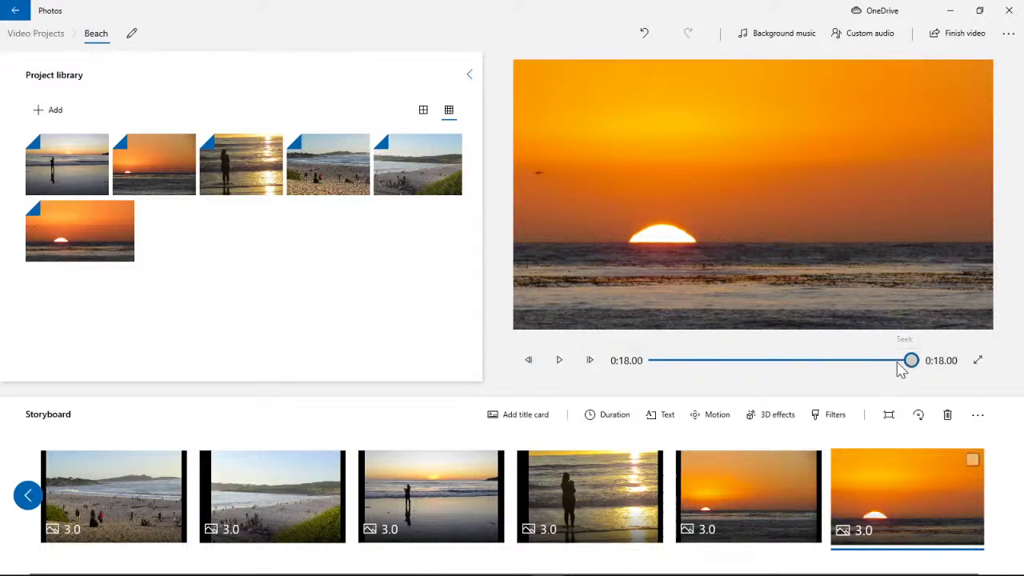
# Insert a 3-second title card at the start and delete its default 'Title' text.
pyautogui.moveTo(902, 365); pyautogui.dragTo(634, 376)
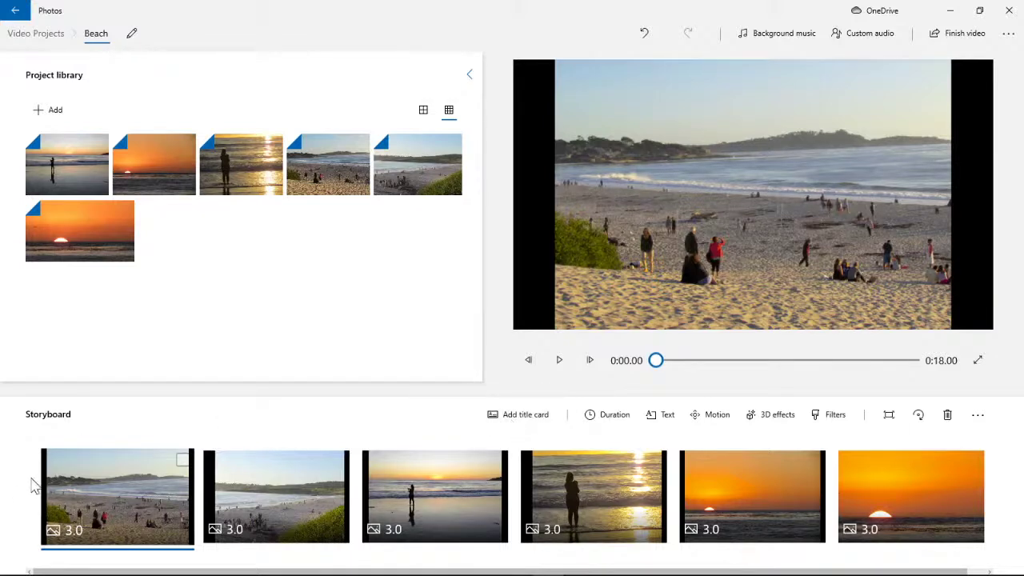
pyautogui.click(528, 422)
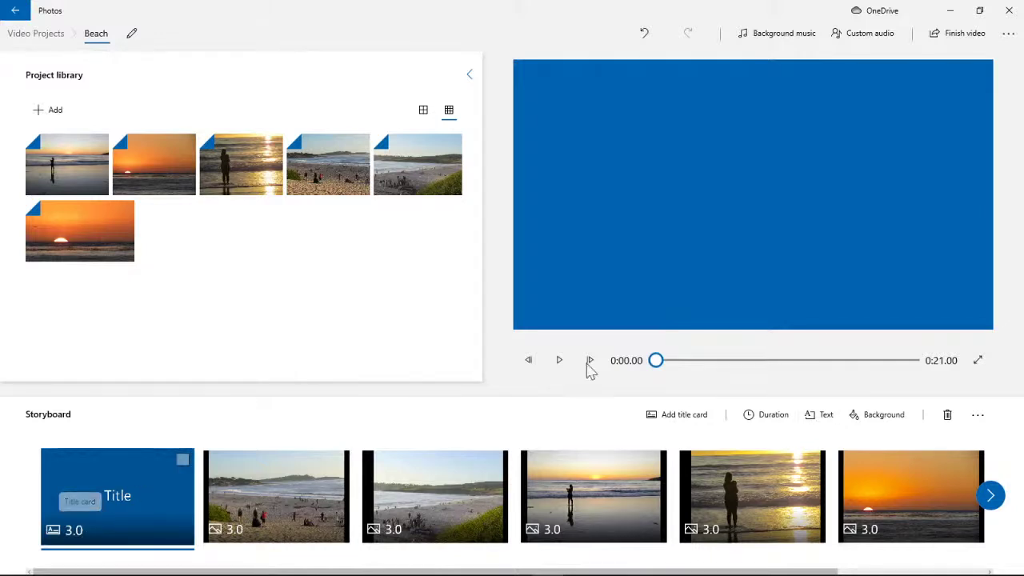
pyautogui.click(824, 416)
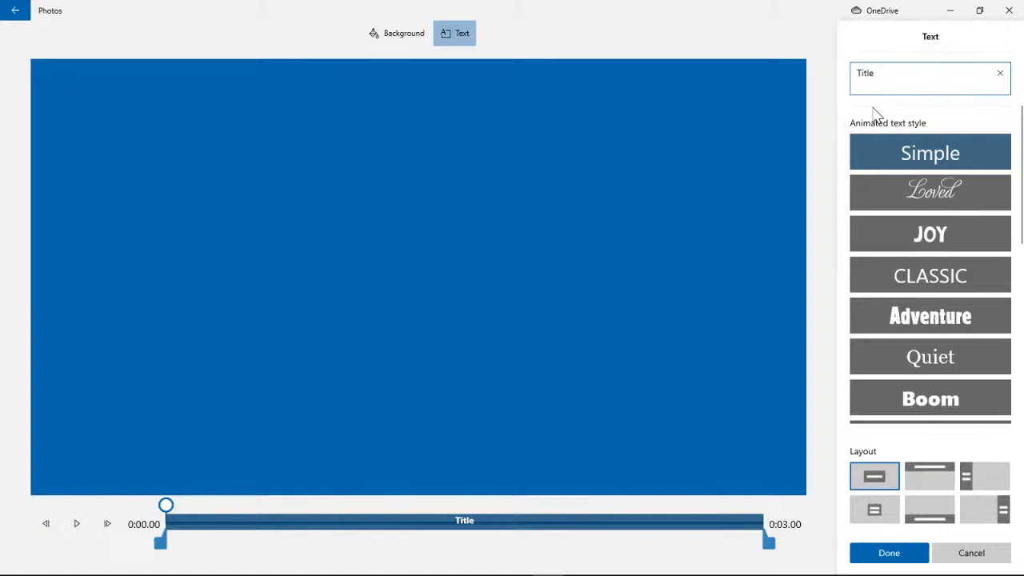
pyautogui.press('BackSpace')
pyautogui.press('BackSpace')
pyautogui.press('BackSpace')
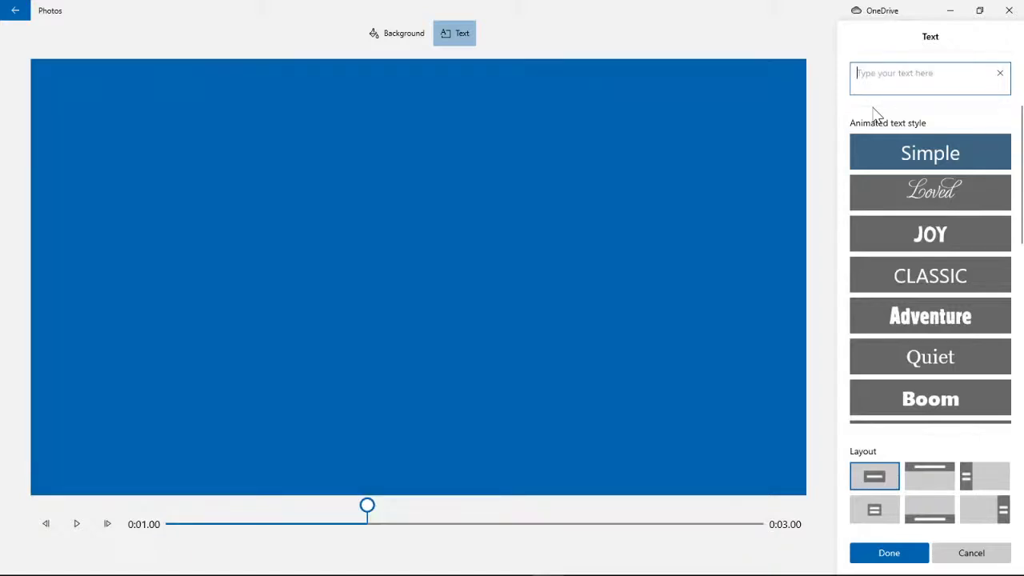
# Enter the title 'Going to the Beach 2018' and play its animation from 0:00.
pyautogui.write('G')
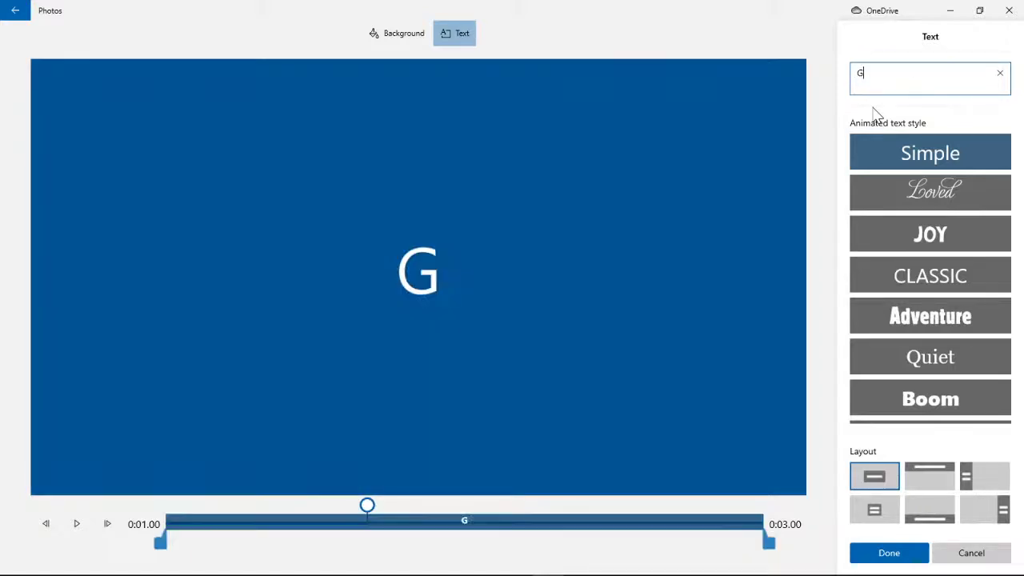
pyautogui.write('oing to ')
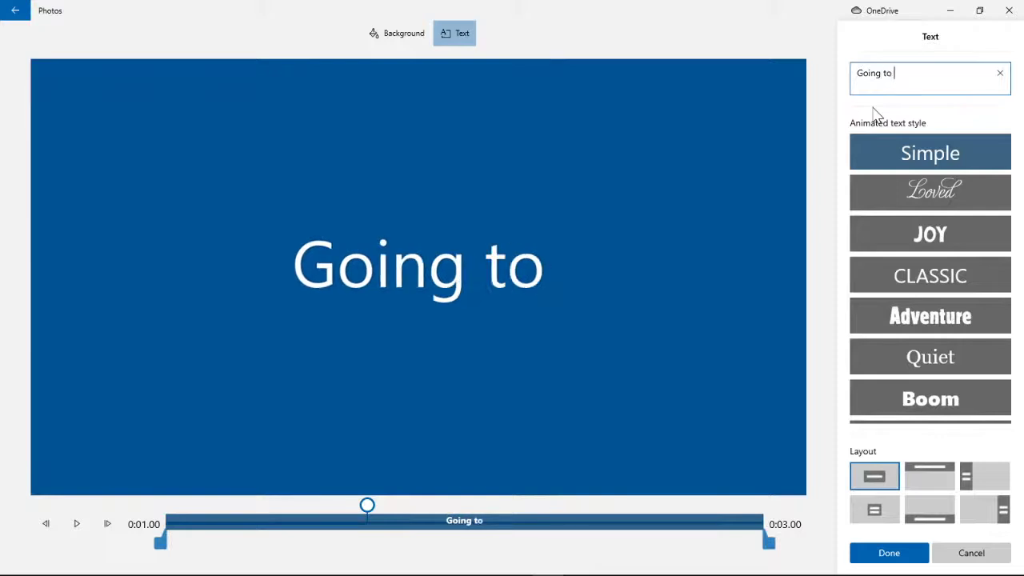
pyautogui.write('the B')
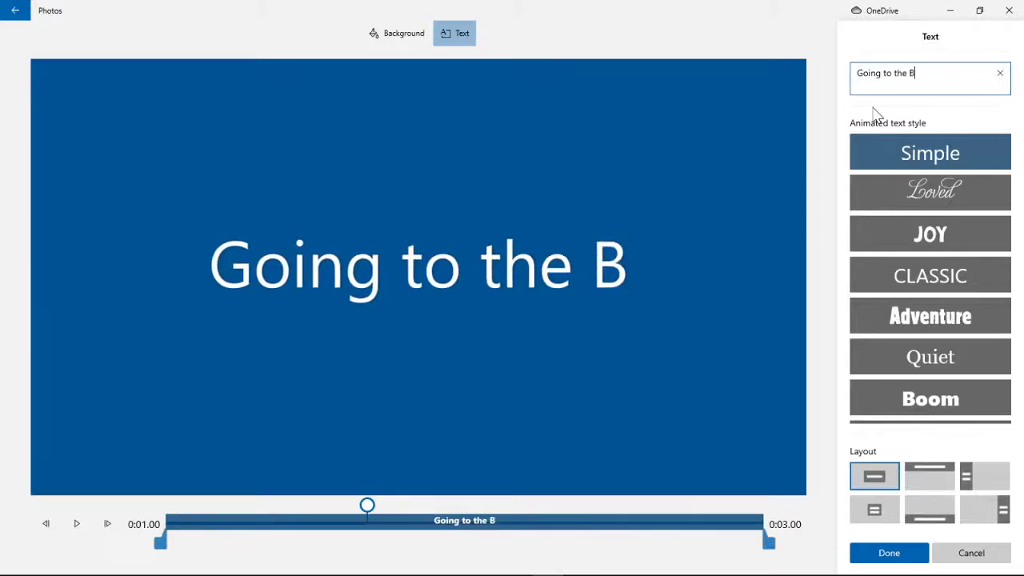
pyautogui.write('each ')
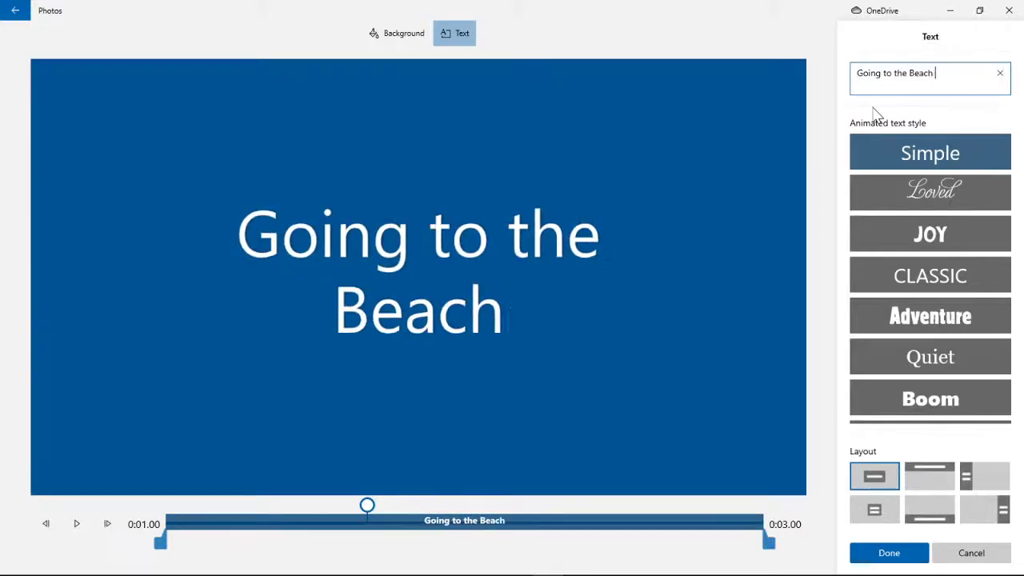
pyautogui.write('20')
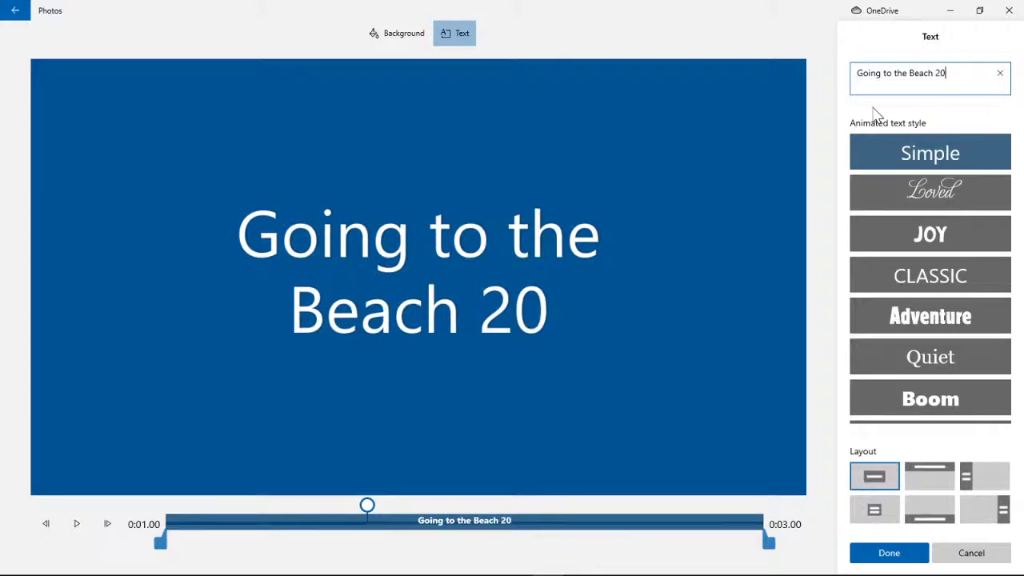
pyautogui.write('018')
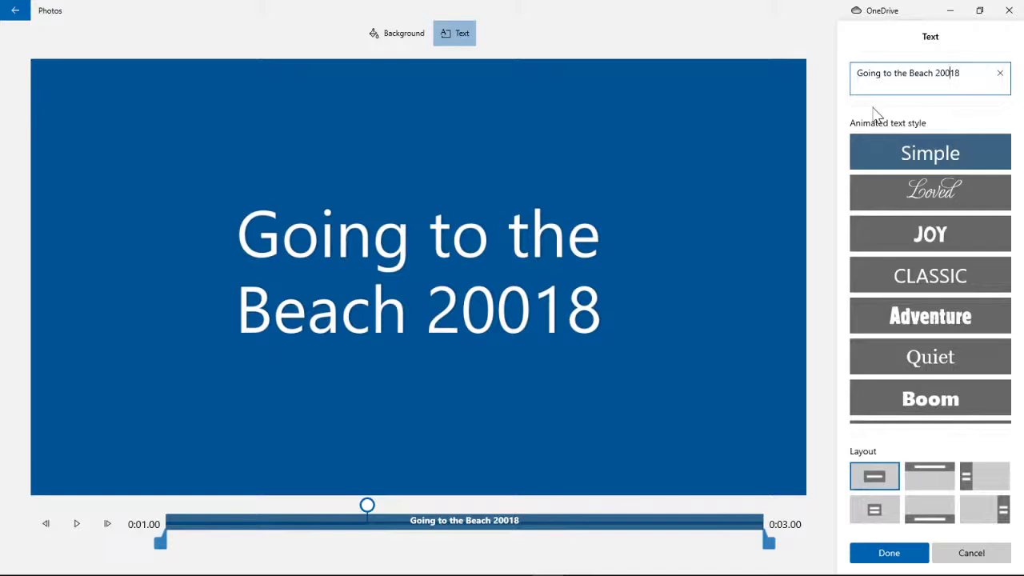
pyautogui.press('BackSpace')
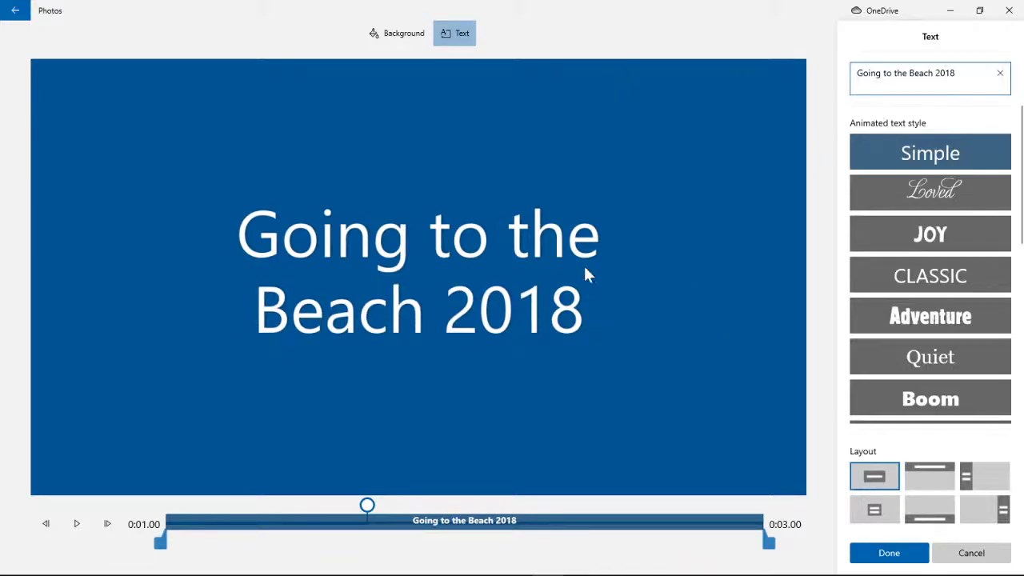
pyautogui.moveTo(365, 510); pyautogui.dragTo(149, 517)
pyautogui.click(77, 525)
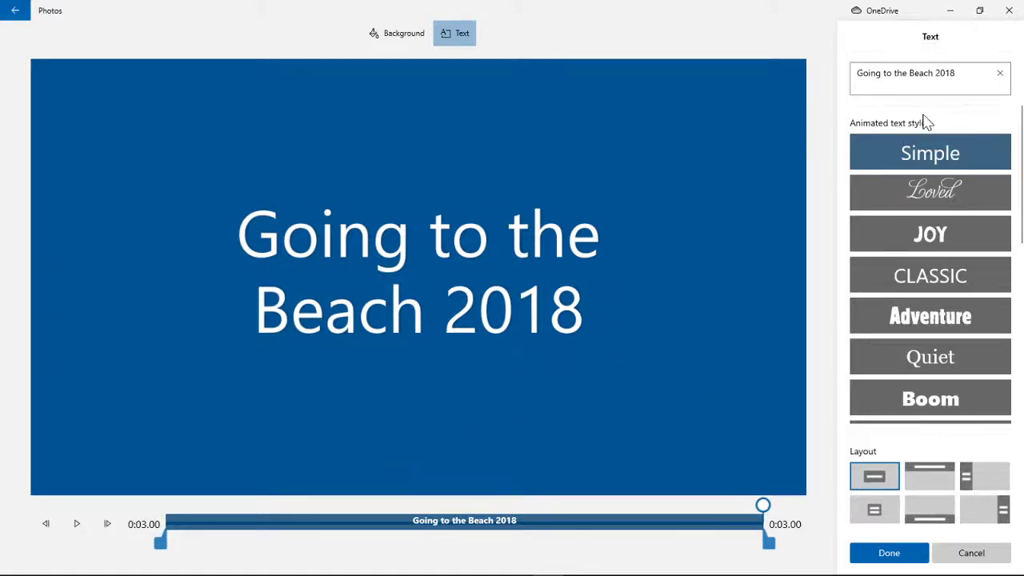
# Try the Loved, JOY, CLASSIC and Adventure styles, then preview the Loved animation.
pyautogui.click(916, 199)
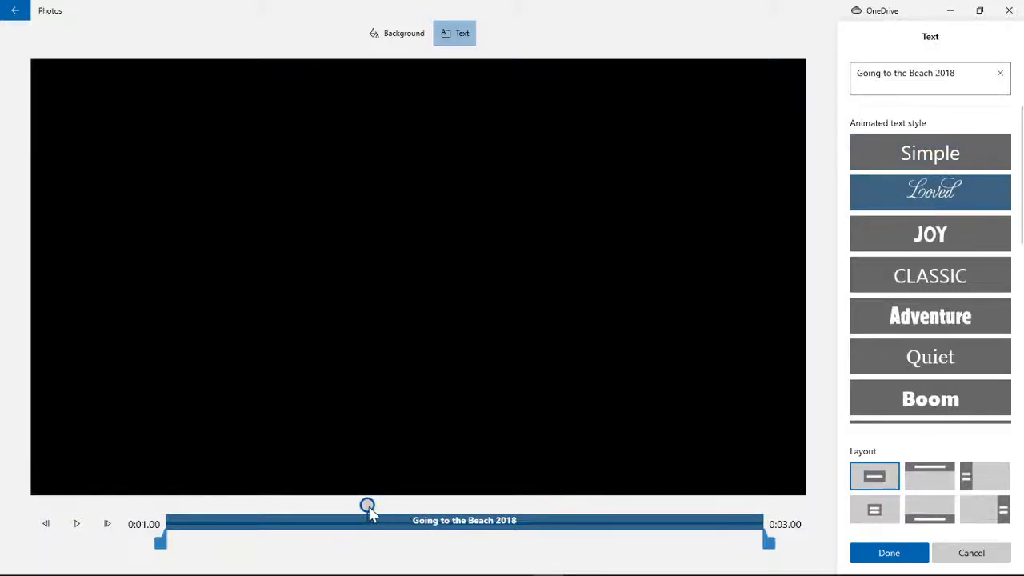
pyautogui.moveTo(368, 505); pyautogui.dragTo(164, 520)
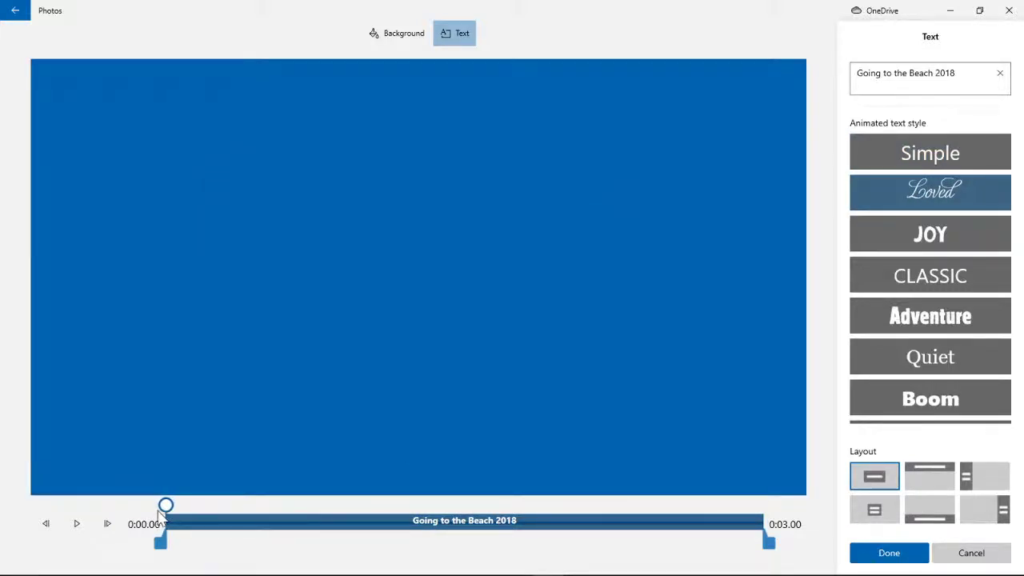
pyautogui.click(920, 242)
pyautogui.click(922, 268)
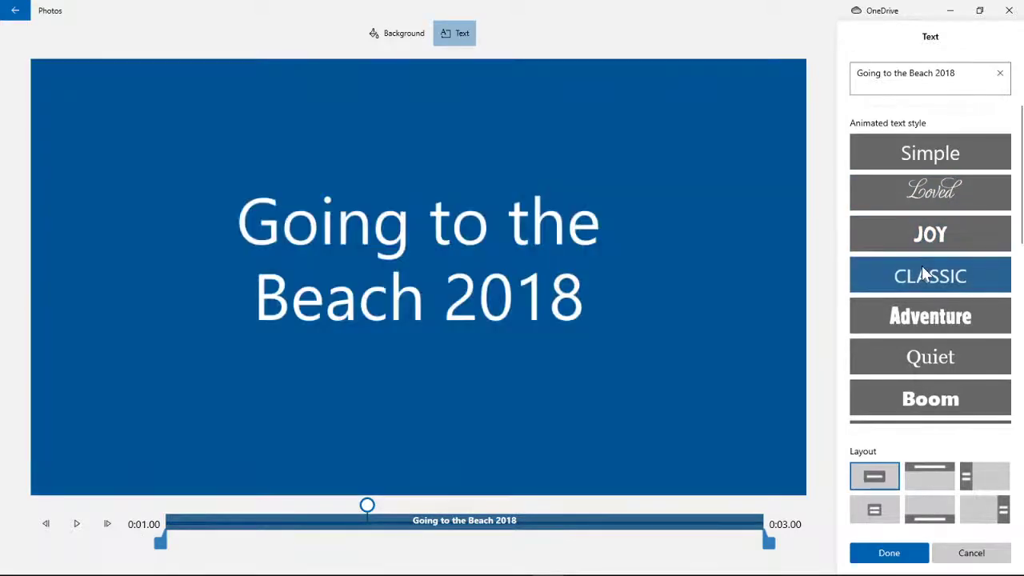
pyautogui.click(928, 312)
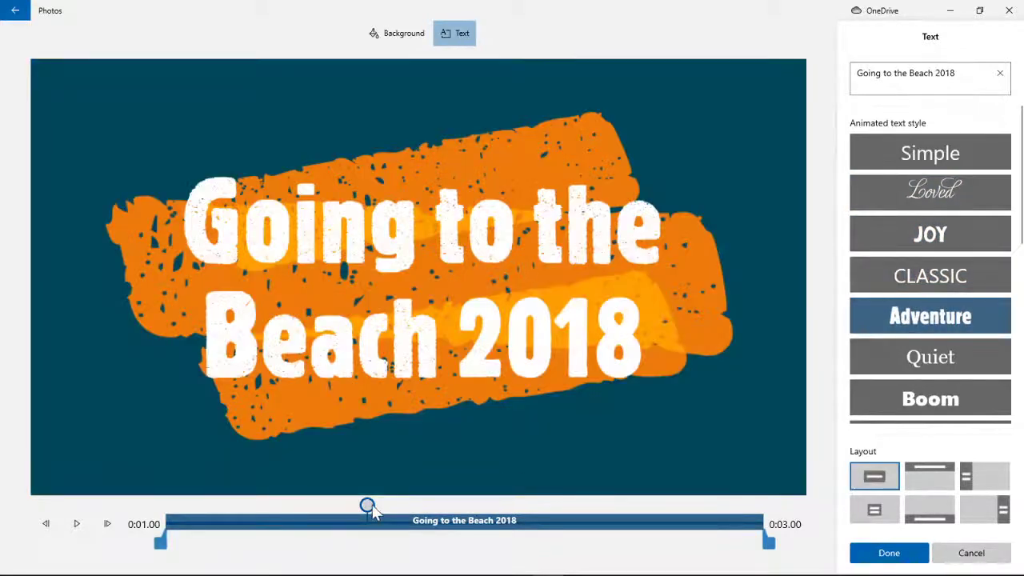
pyautogui.click(934, 201)
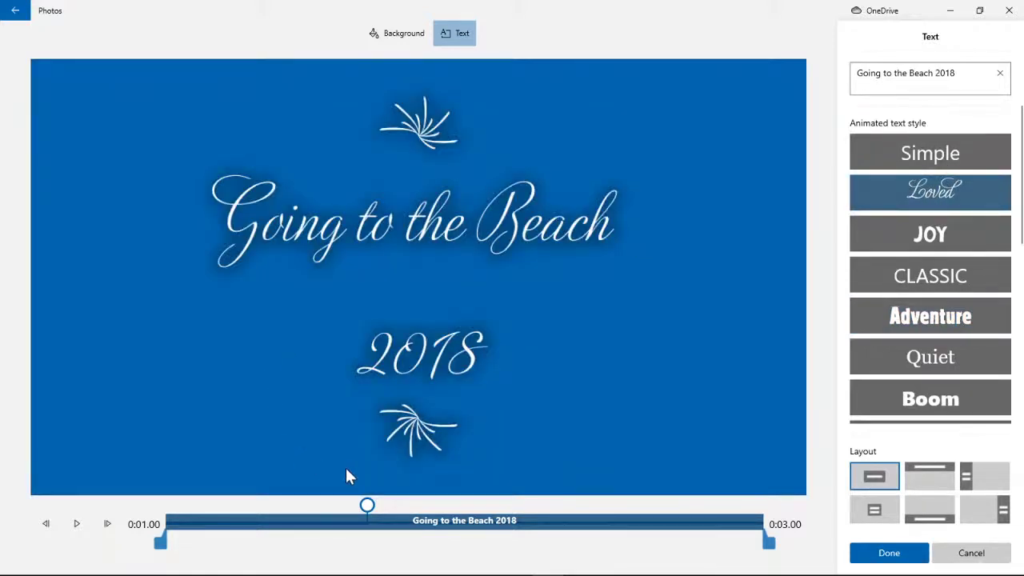
pyautogui.moveTo(367, 505); pyautogui.dragTo(152, 506)
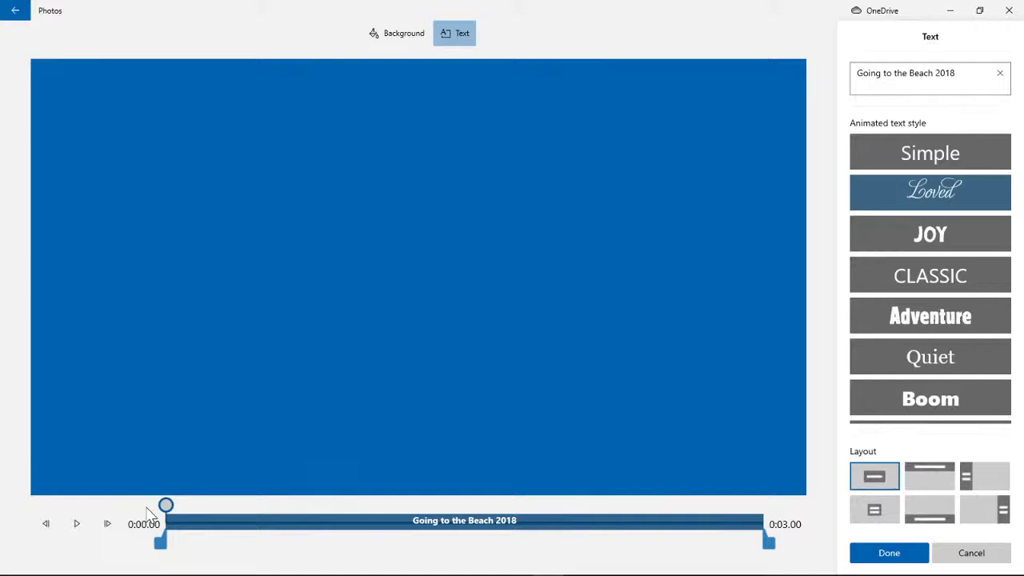
pyautogui.click(77, 524)
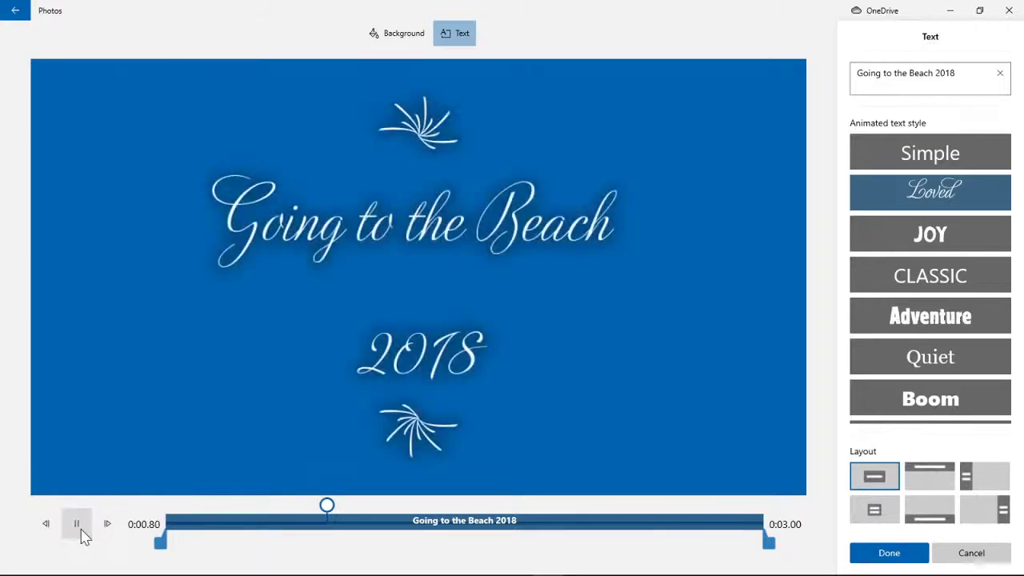
# Apply and preview the JOY style, then the CLASSIC style.
pyautogui.click(880, 234)
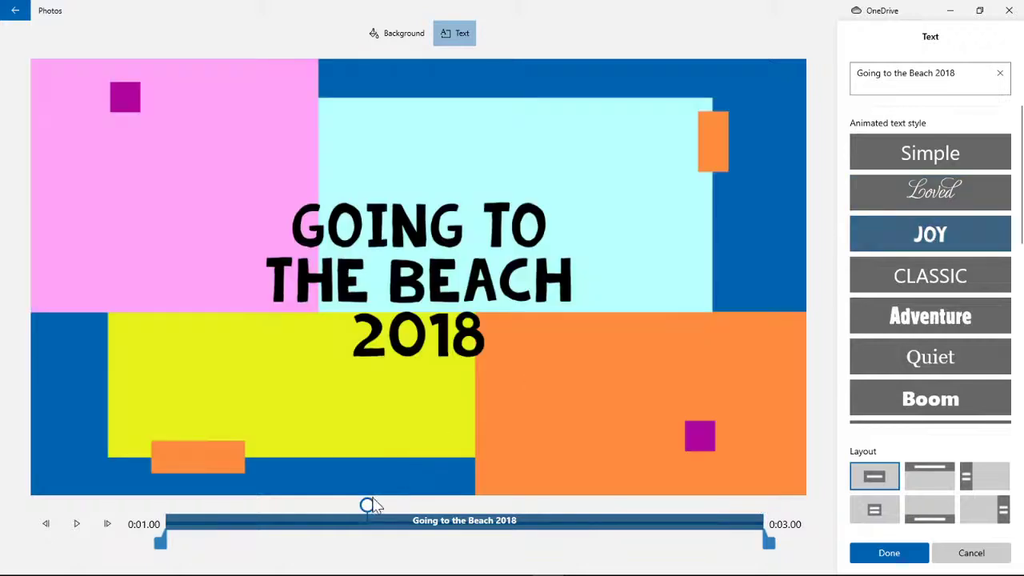
pyautogui.moveTo(370, 506); pyautogui.dragTo(166, 505)
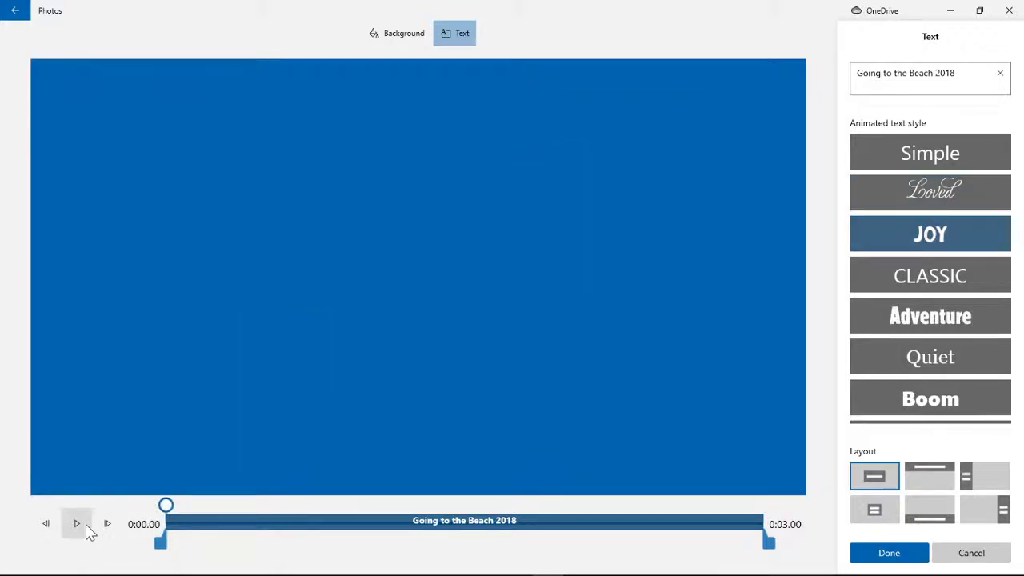
pyautogui.click(88, 529)
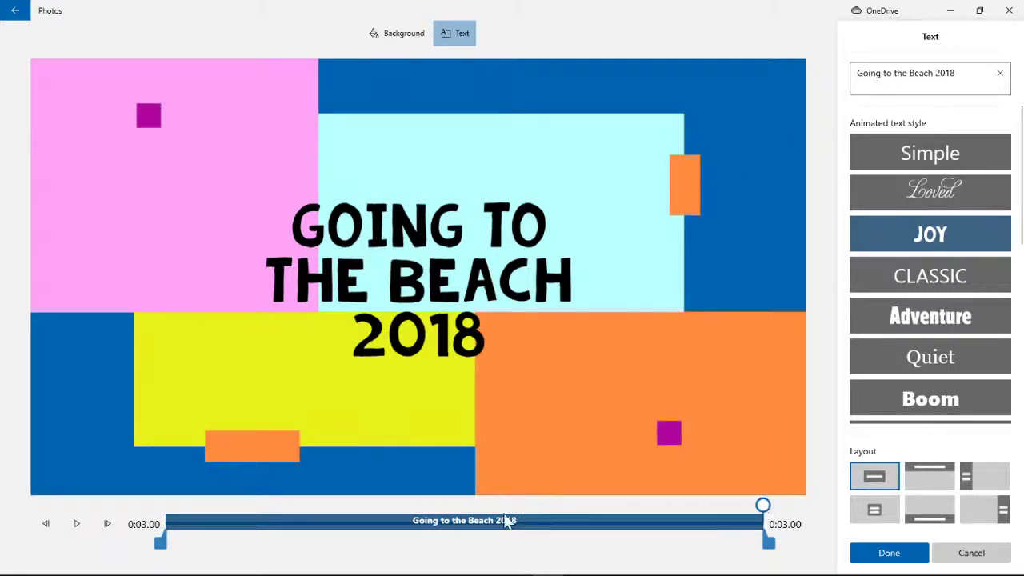
pyautogui.moveTo(762, 505); pyautogui.dragTo(164, 528)
pyautogui.click(911, 272)
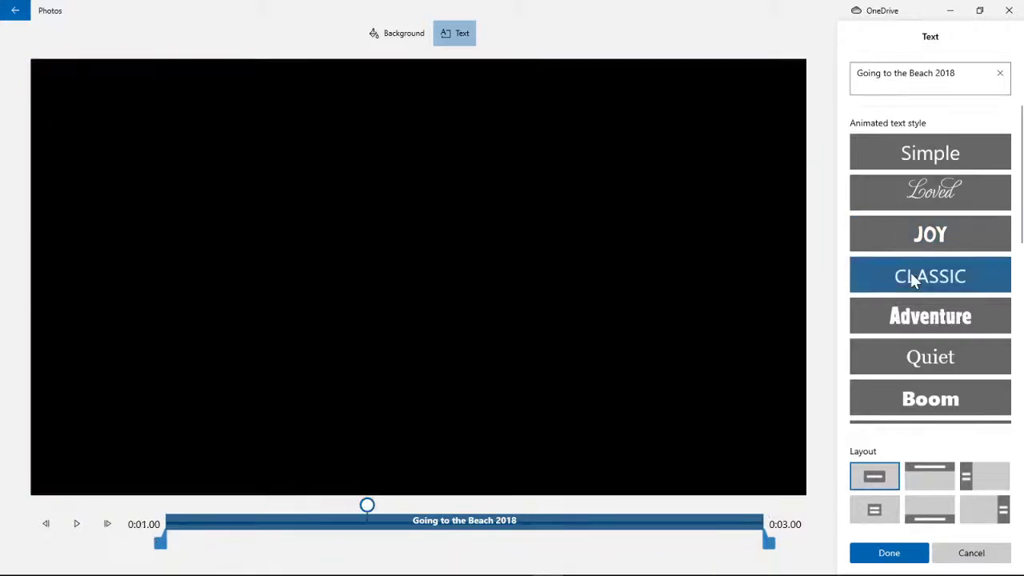
pyautogui.moveTo(368, 505); pyautogui.dragTo(110, 524)
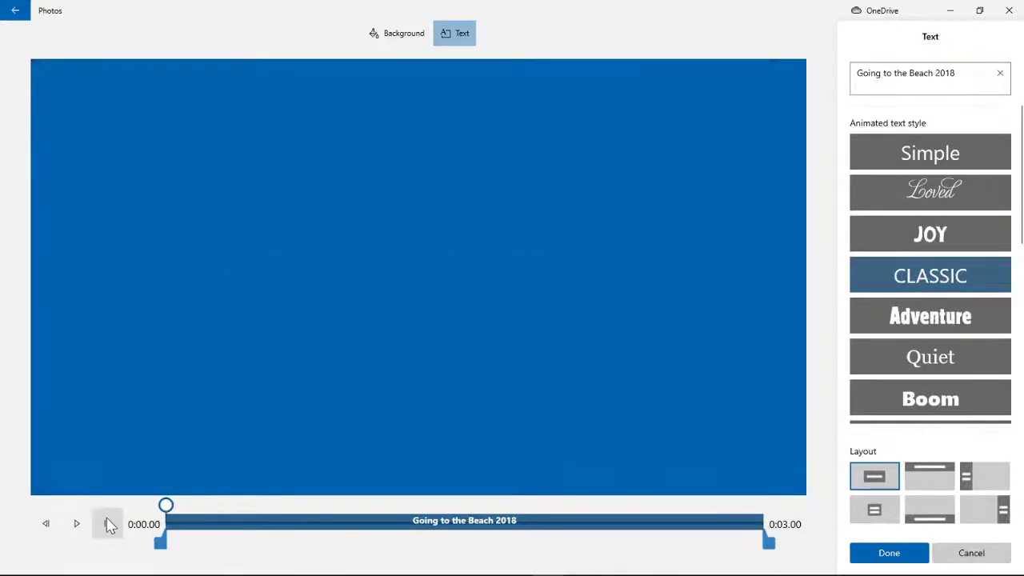
pyautogui.click(76, 524)
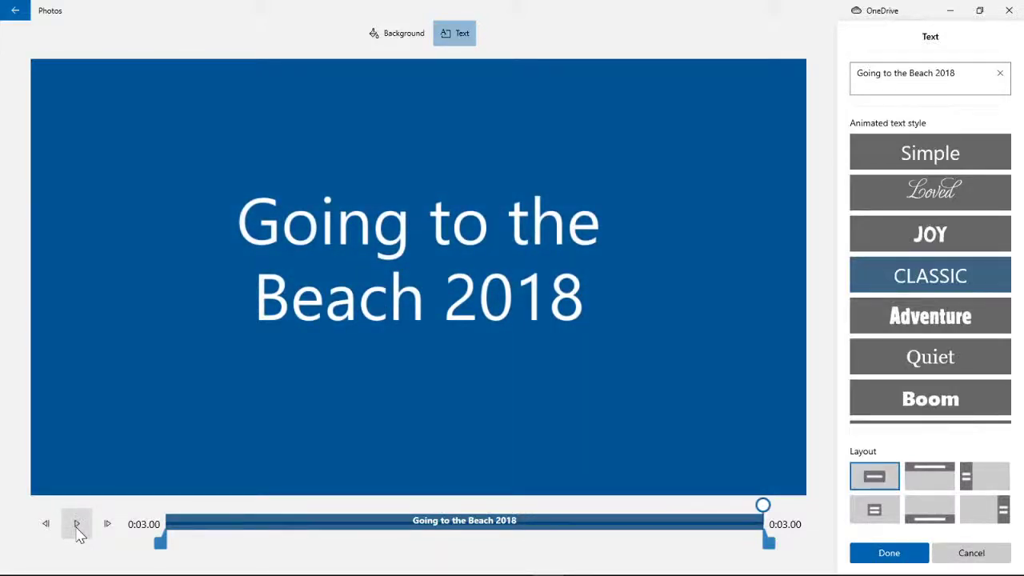
# Preview the Adventure style, then settle on the Quiet style.
pyautogui.click(964, 316)
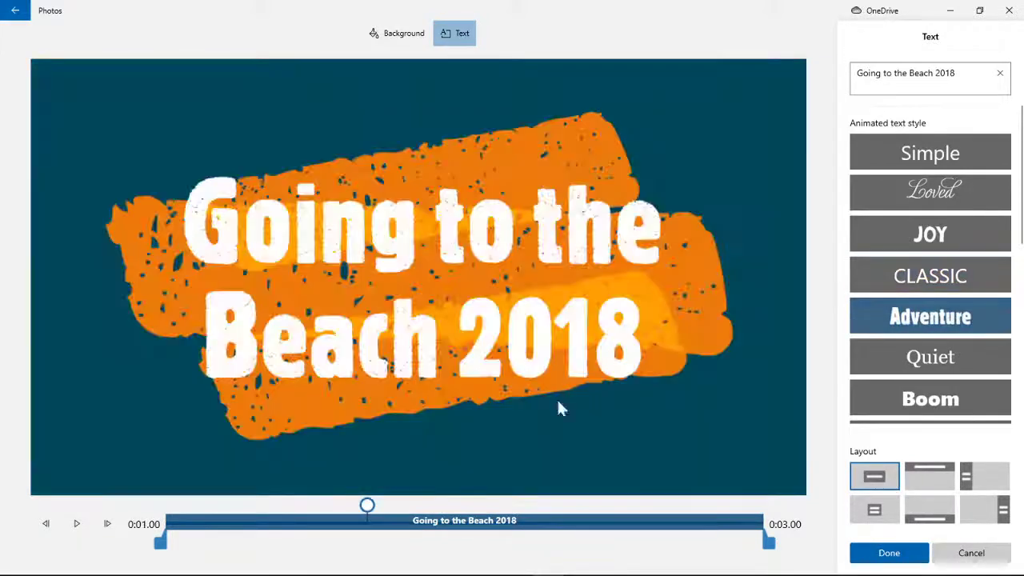
pyautogui.moveTo(367, 505); pyautogui.dragTo(96, 526)
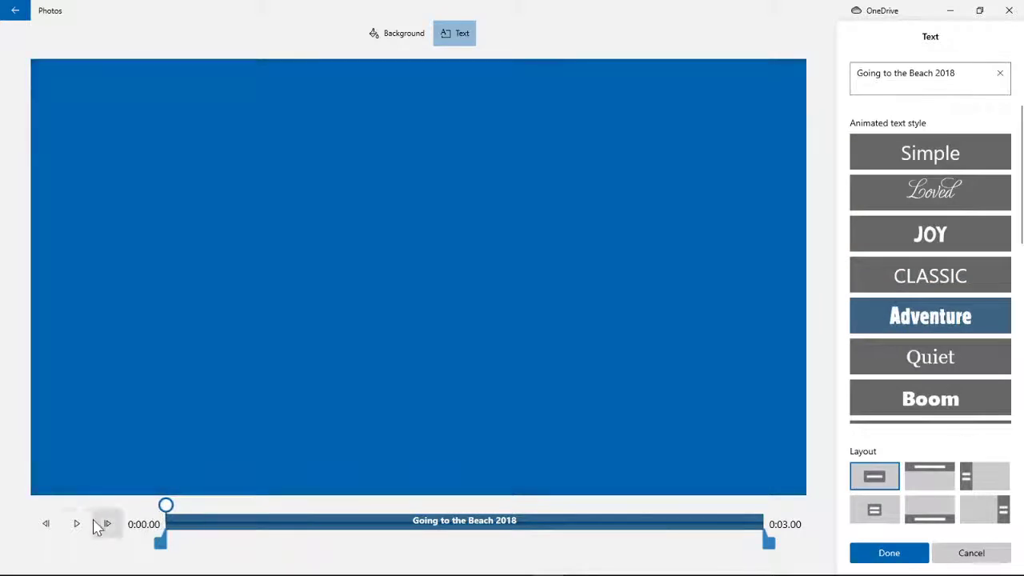
pyautogui.click(78, 524)
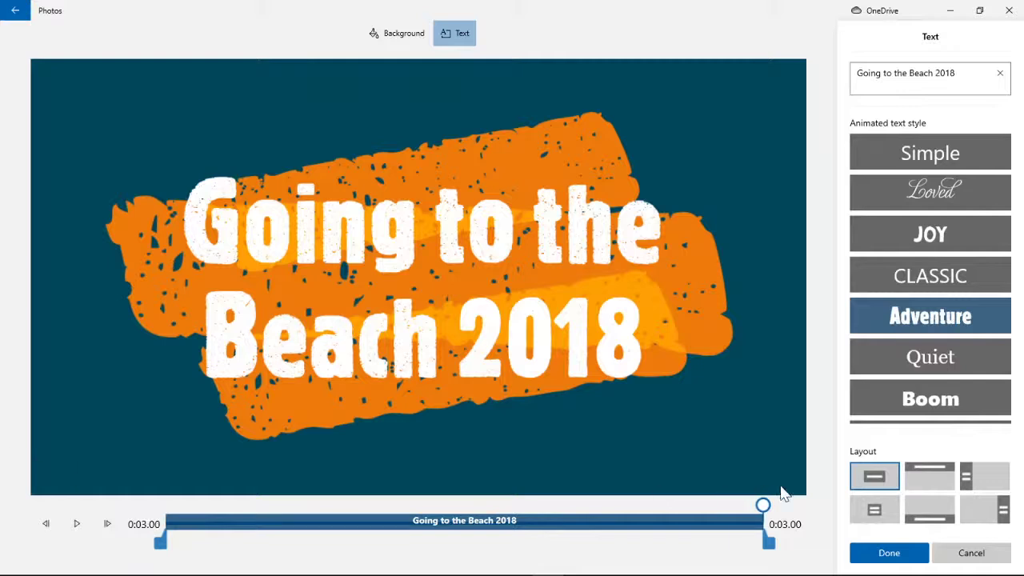
pyautogui.click(978, 367)
# Replay the Quiet title animation from the start.
pyautogui.scroll(-1, 916, 368)
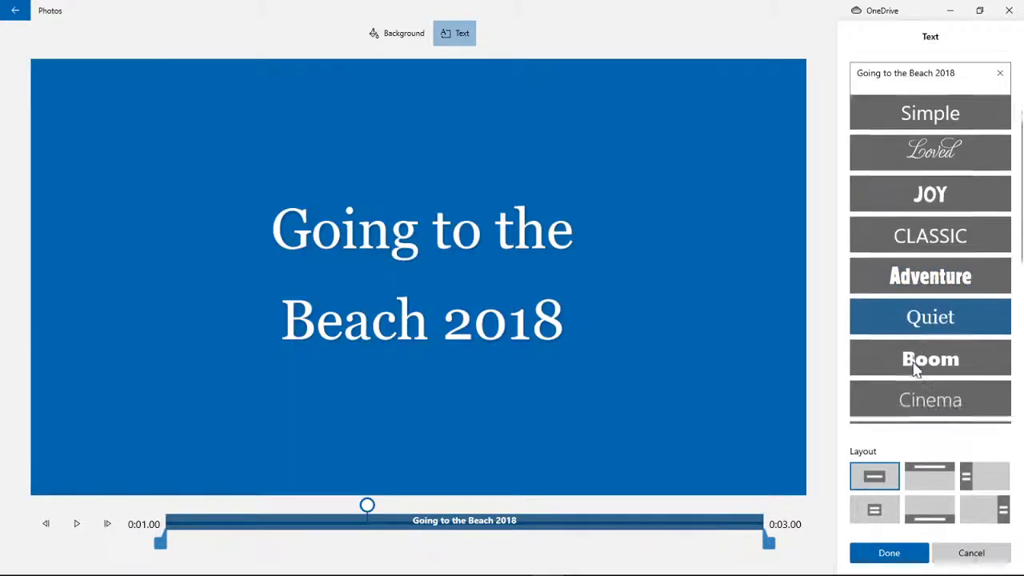
pyautogui.scroll(-5, 920, 356)
pyautogui.scroll(1, 914, 365)
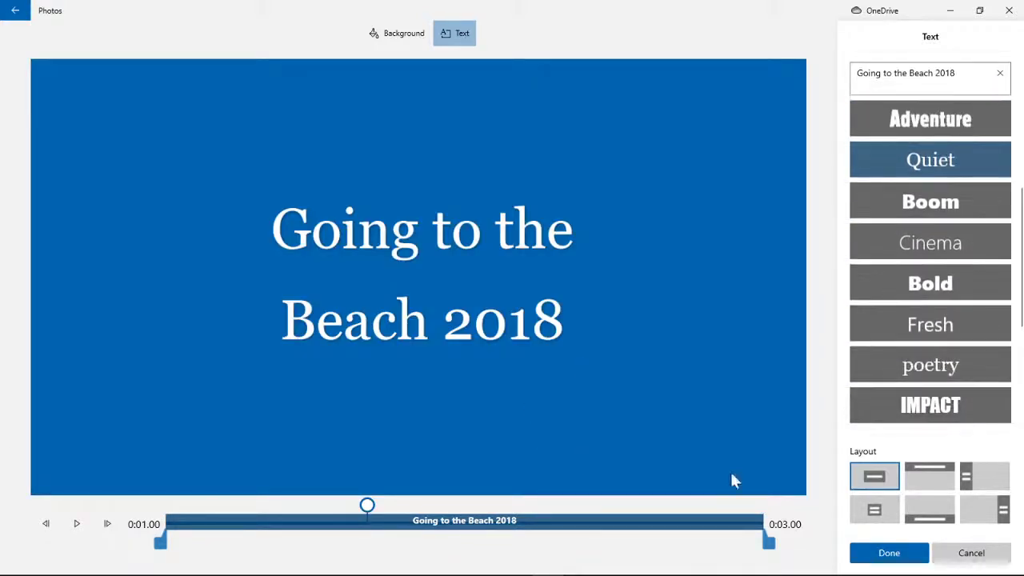
pyautogui.moveTo(364, 507); pyautogui.dragTo(136, 524)
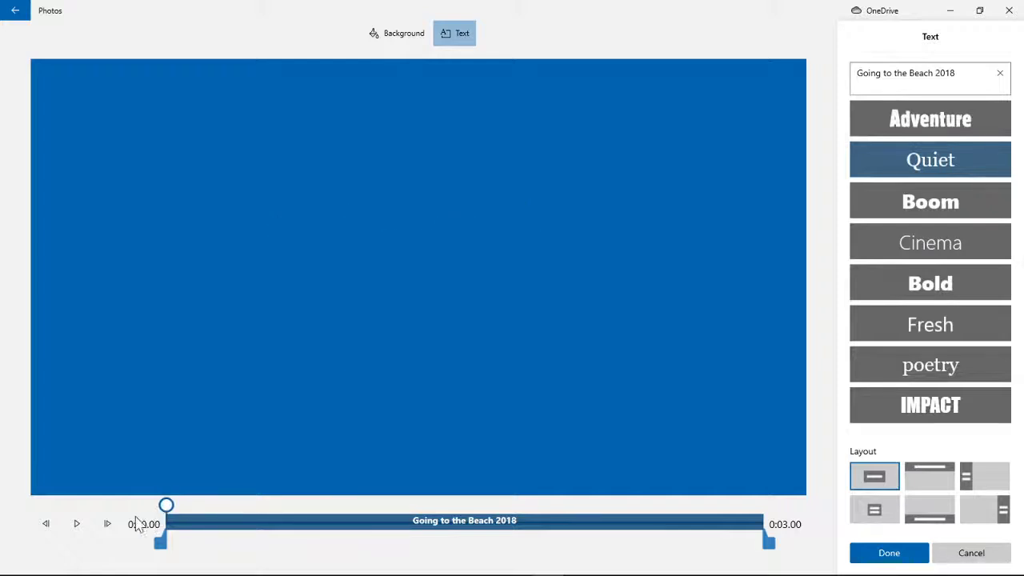
pyautogui.click(77, 524)
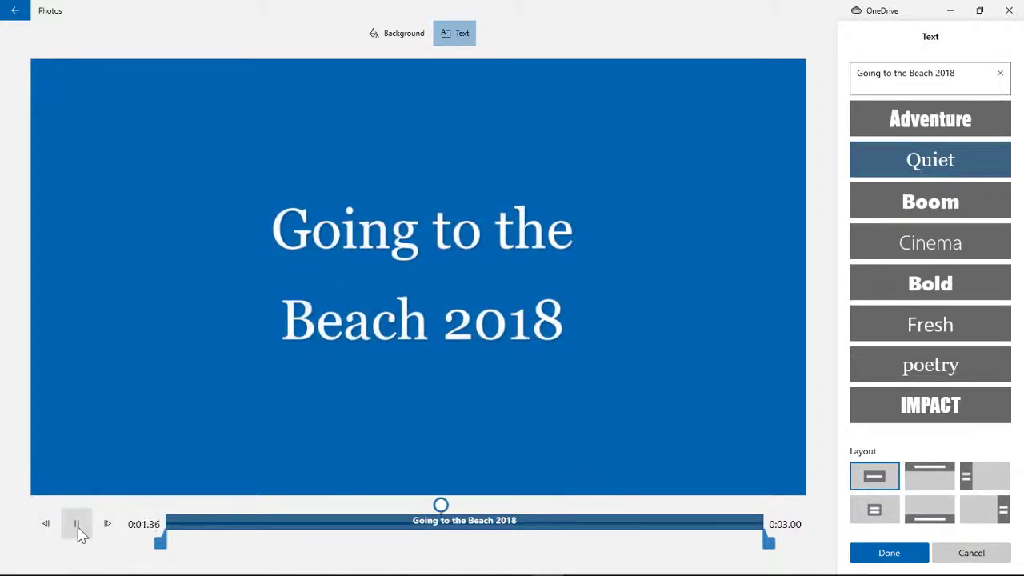
# Try Cinema, then apply and preview the Boom style.
pyautogui.click(891, 197)
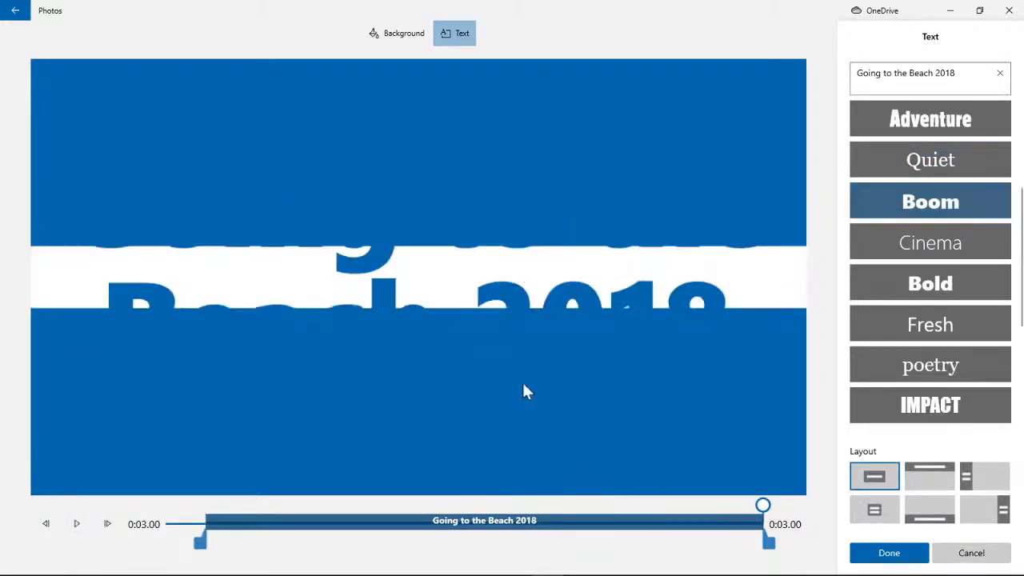
pyautogui.click(933, 238)
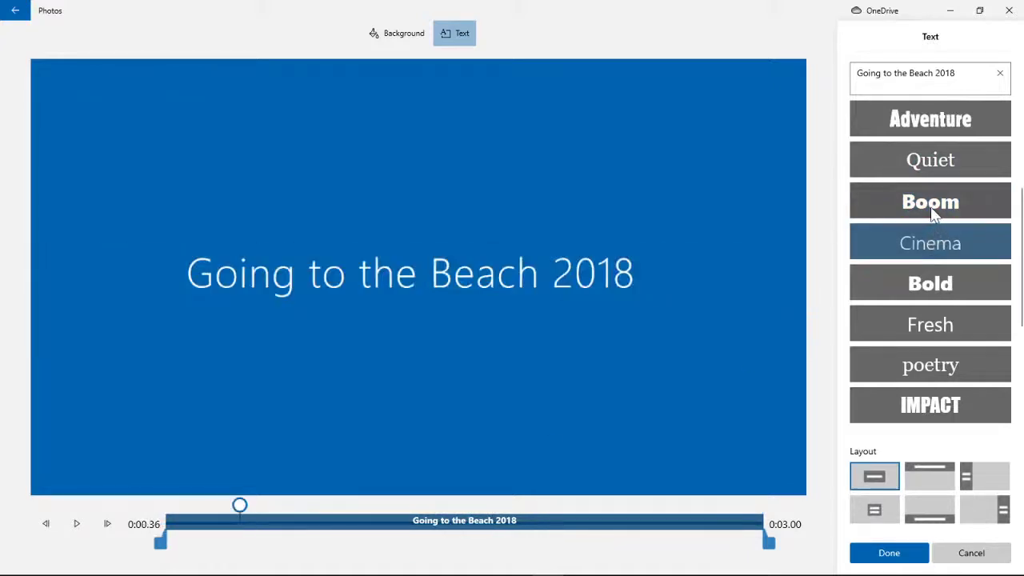
pyautogui.click(934, 209)
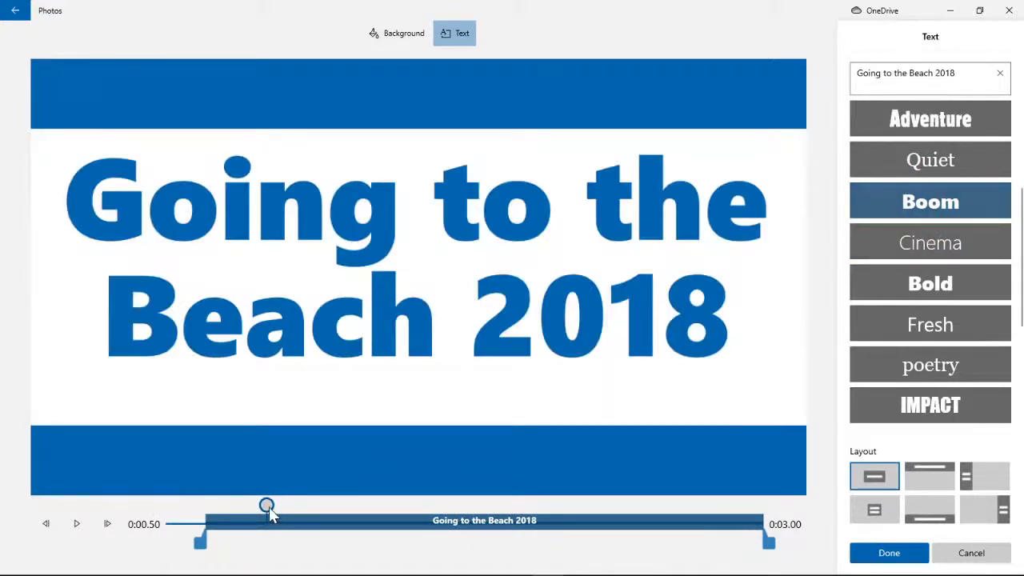
pyautogui.moveTo(266, 507); pyautogui.dragTo(164, 506)
pyautogui.click(76, 524)
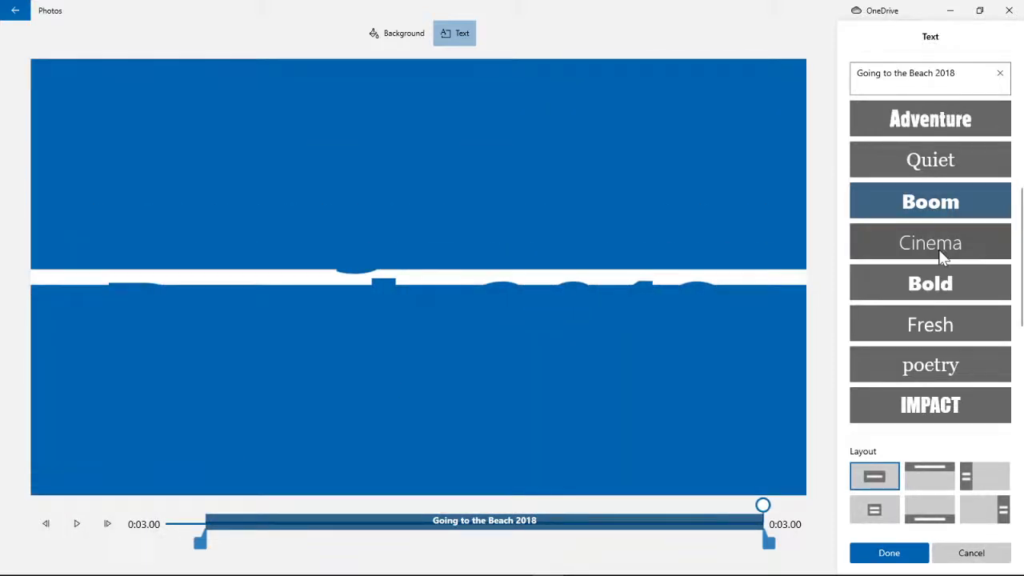
# Preview the Cinema style, then switch the title to Bold.
pyautogui.click(937, 249)
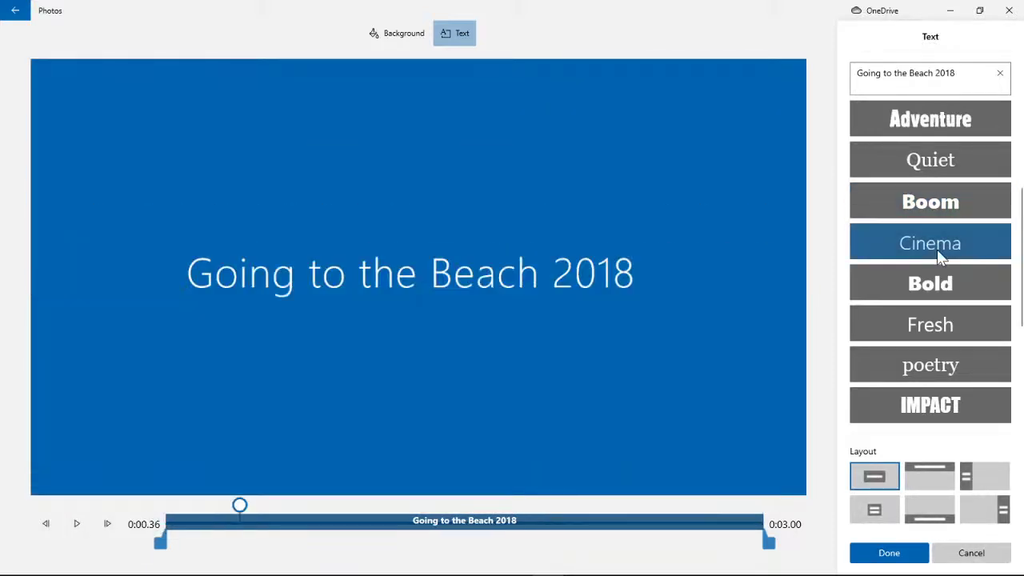
pyautogui.moveTo(240, 505); pyautogui.dragTo(164, 505)
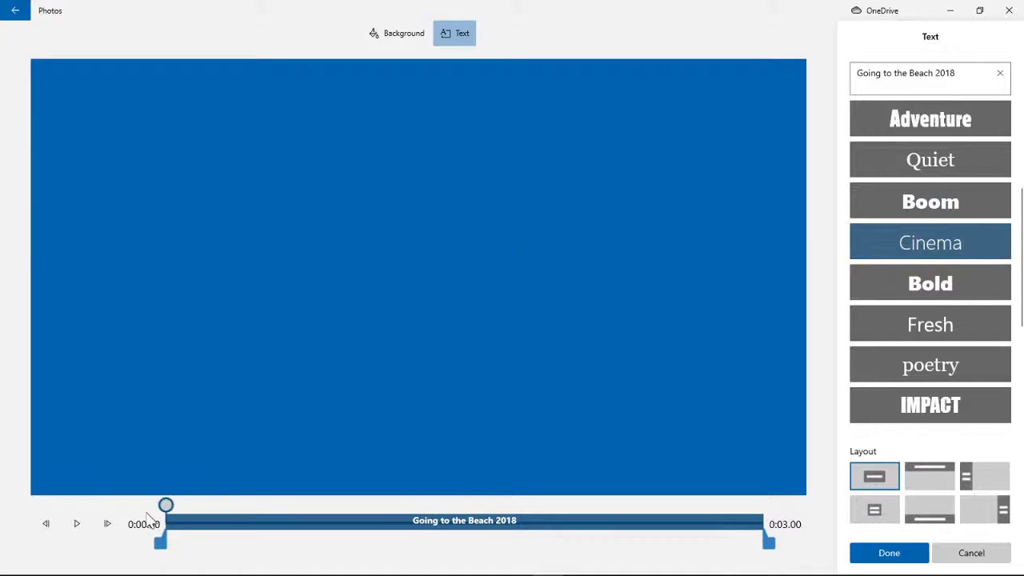
pyautogui.click(84, 526)
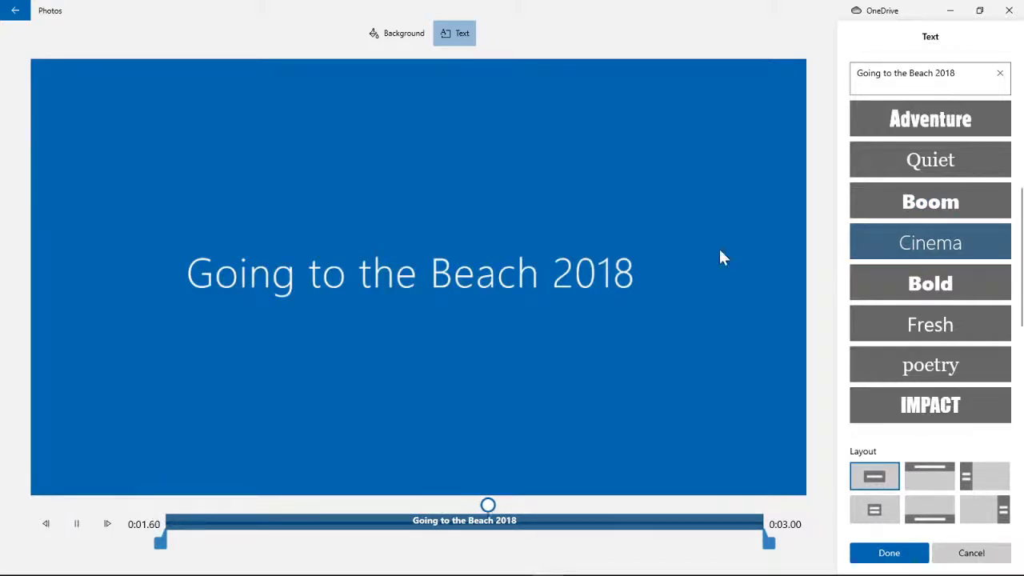
pyautogui.click(894, 291)
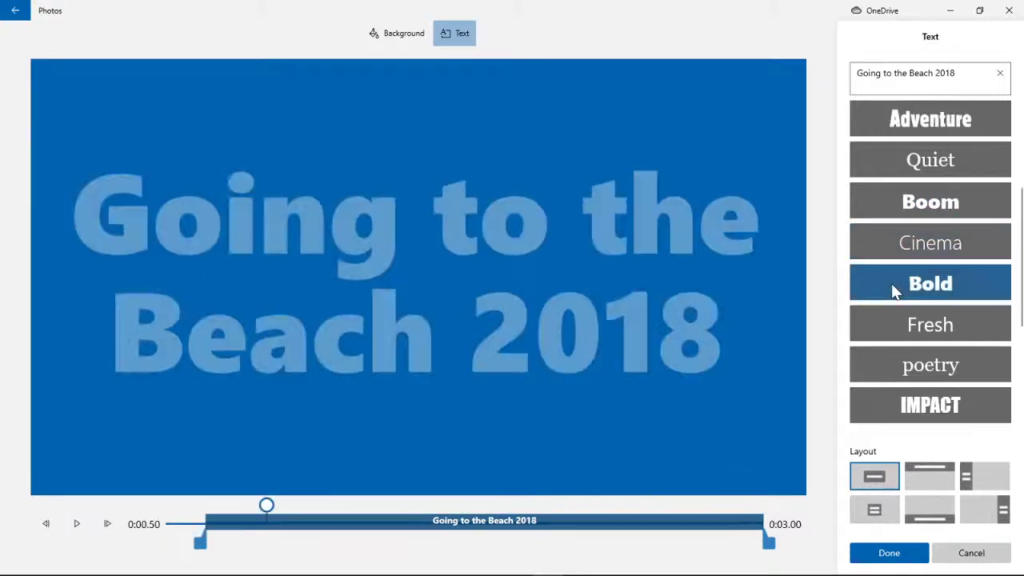
pyautogui.scroll(-3, 932, 318)
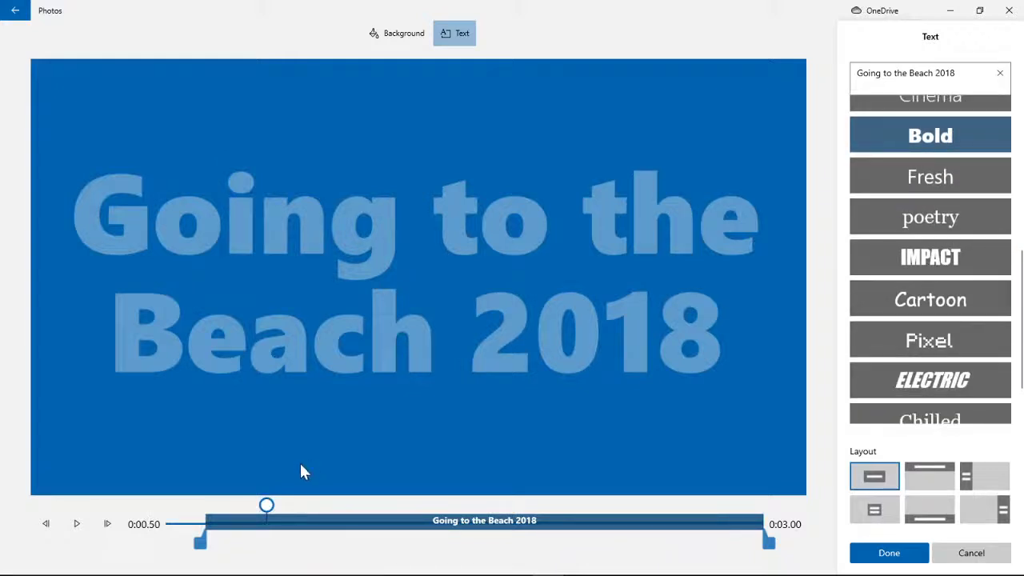
pyautogui.moveTo(266, 506); pyautogui.dragTo(166, 506)
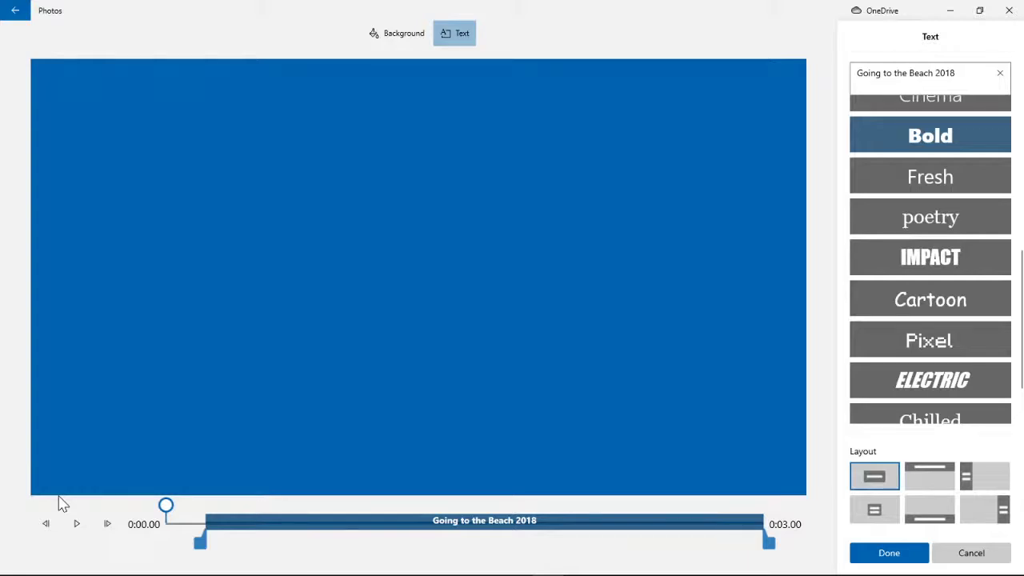
# Apply the Fresh style and preview its title animation.
pyautogui.click(902, 183)
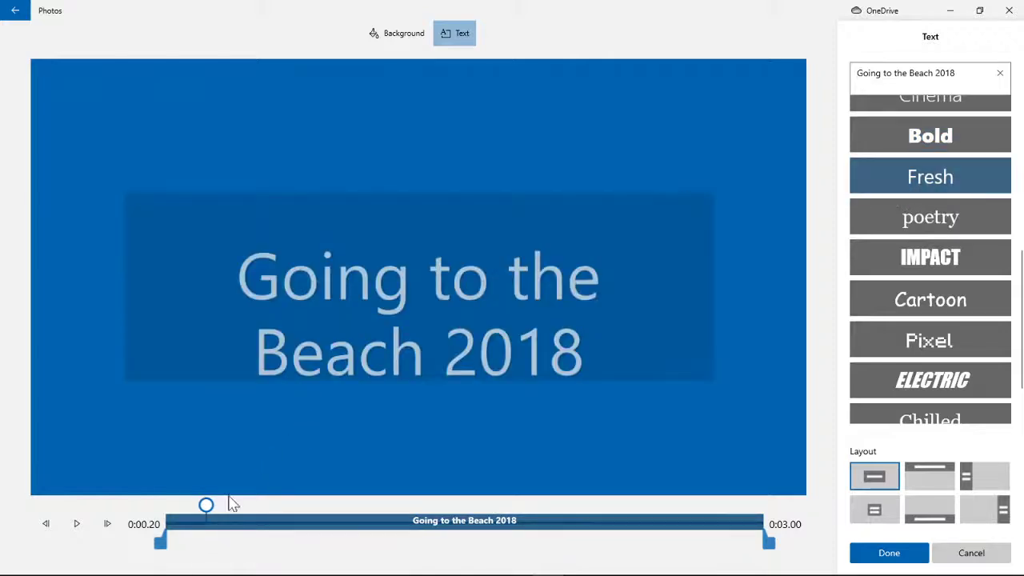
pyautogui.moveTo(205, 505); pyautogui.dragTo(141, 512)
pyautogui.click(76, 524)
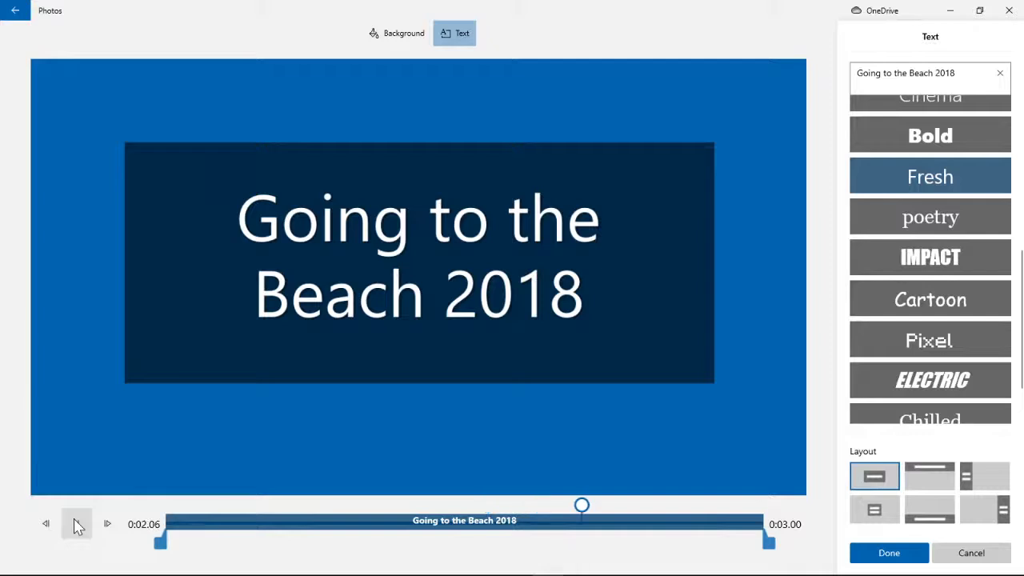
pyautogui.click(77, 524)
pyautogui.moveTo(628, 505); pyautogui.dragTo(157, 494)
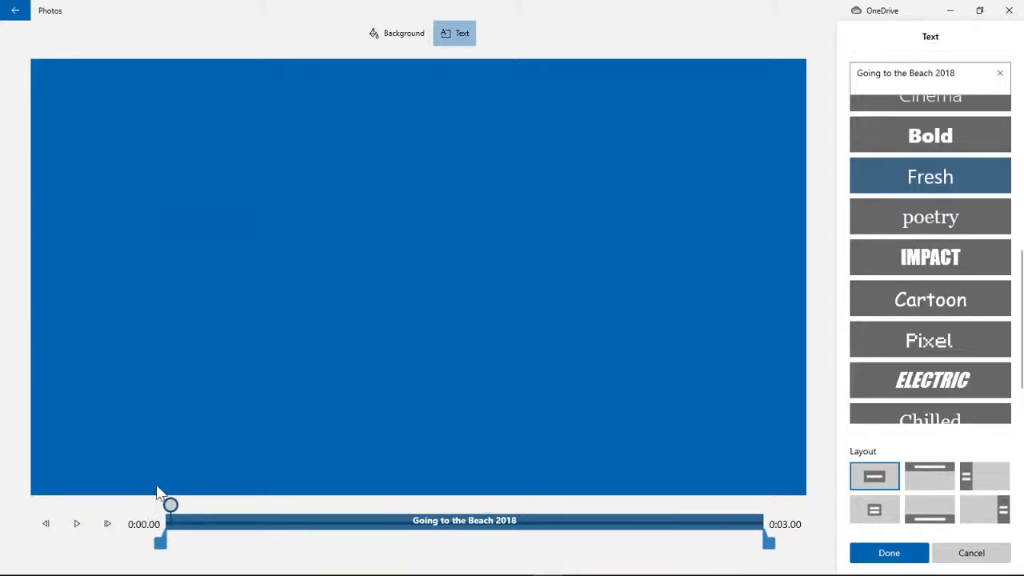
# Apply the poetry style and preview it from the beginning.
pyautogui.click(916, 228)
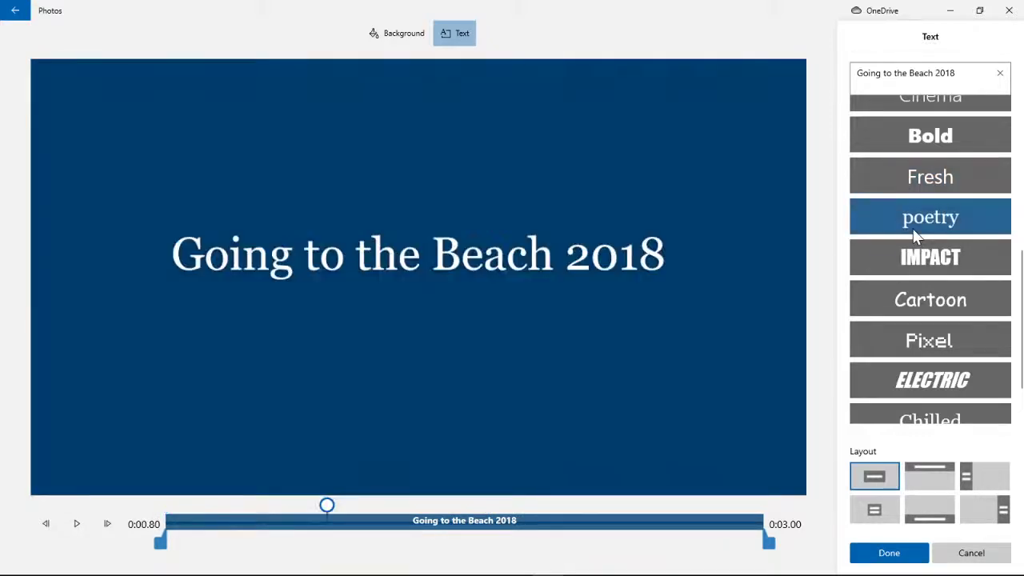
pyautogui.scroll(-2, 916, 232)
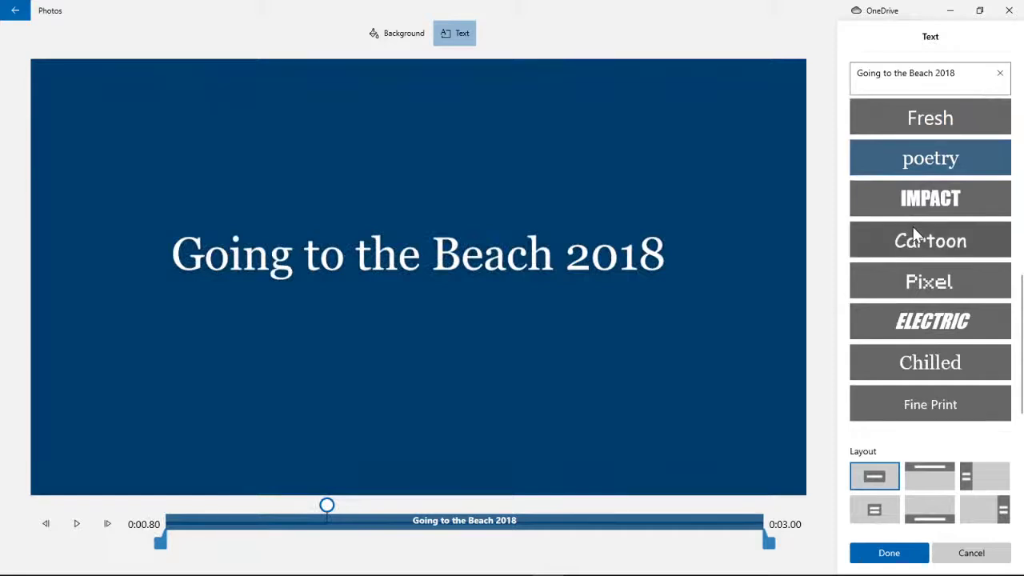
pyautogui.moveTo(327, 504); pyautogui.dragTo(95, 524)
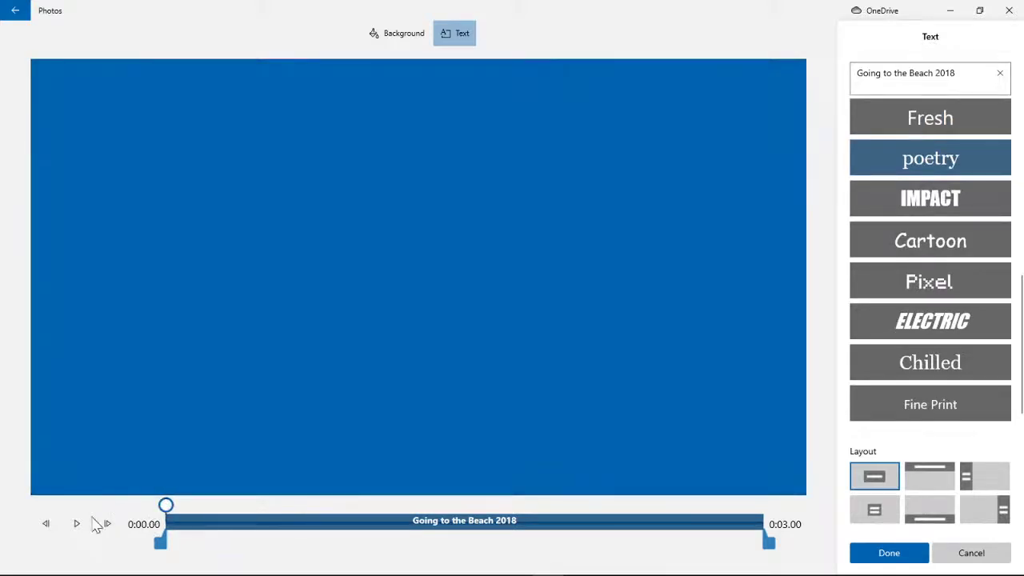
pyautogui.click(79, 525)
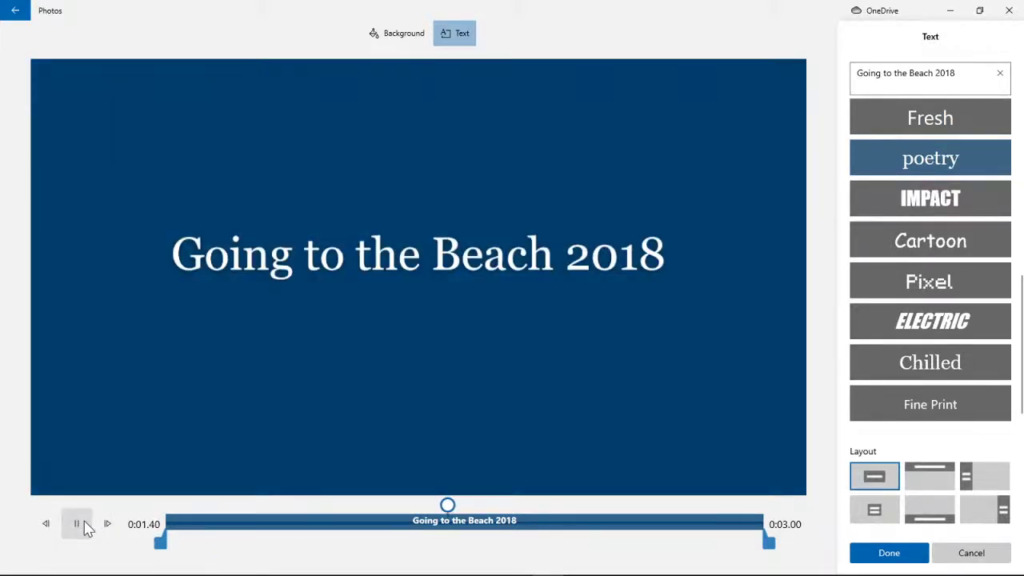
pyautogui.click(82, 526)
# Preview the IMPACT style, then set the title to Cartoon.
pyautogui.click(895, 196)
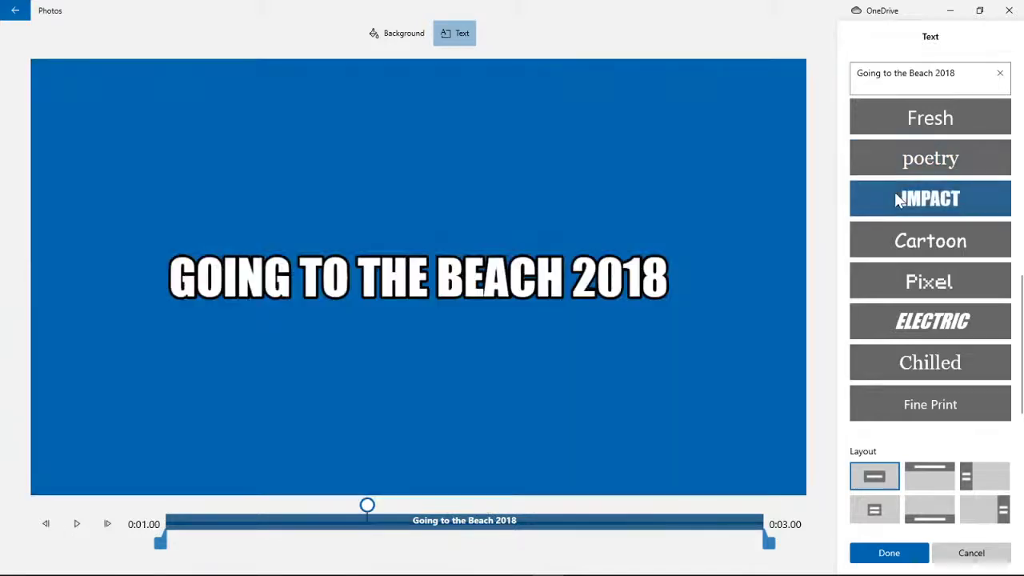
pyautogui.moveTo(366, 505); pyautogui.dragTo(159, 512)
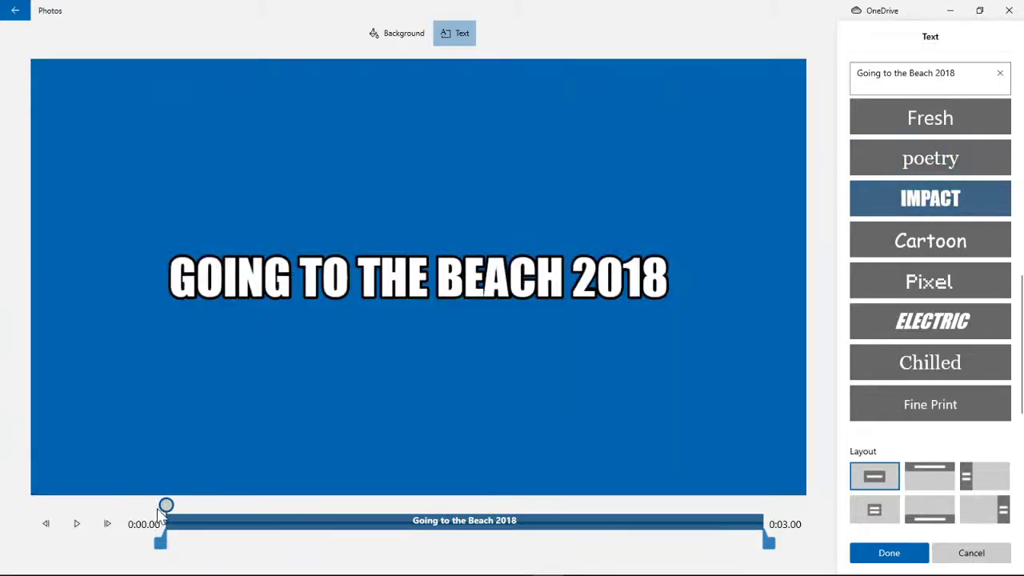
pyautogui.click(80, 527)
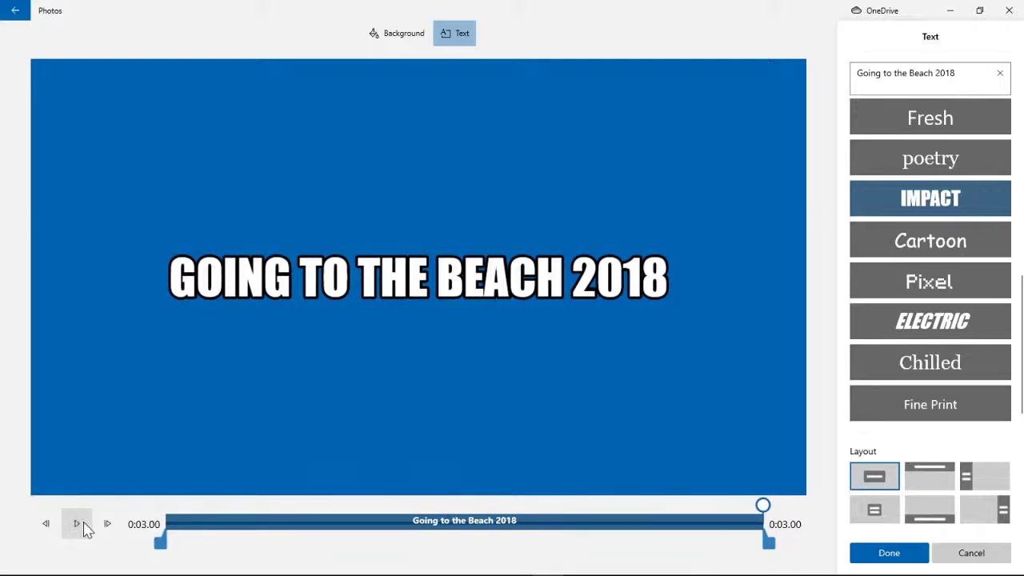
pyautogui.click(86, 530)
pyautogui.click(905, 248)
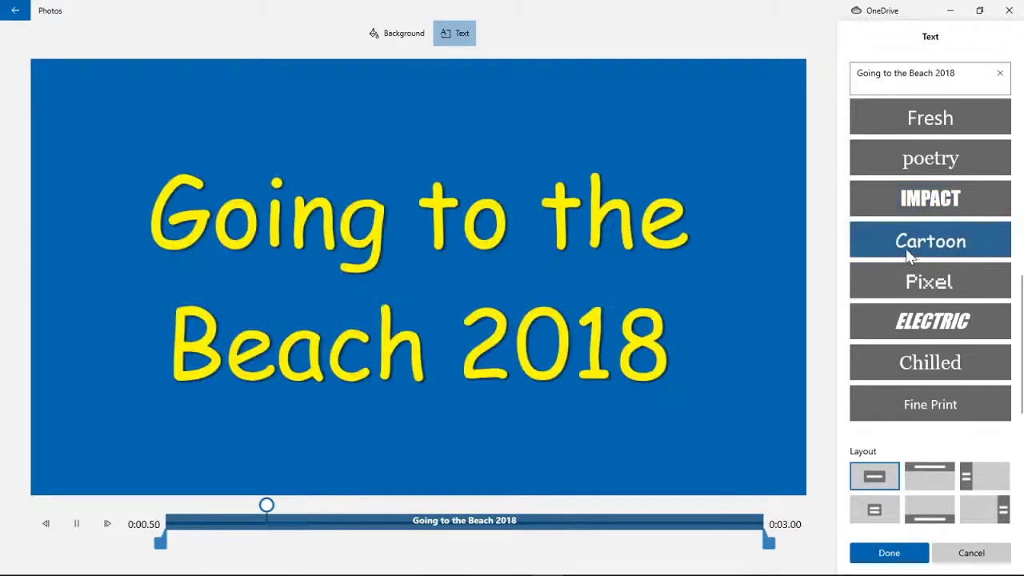
# Preview the Going to the Beach 2018 title card in the Pixel, ELECTRIC and Chilled styles.
pyautogui.click(86, 529)
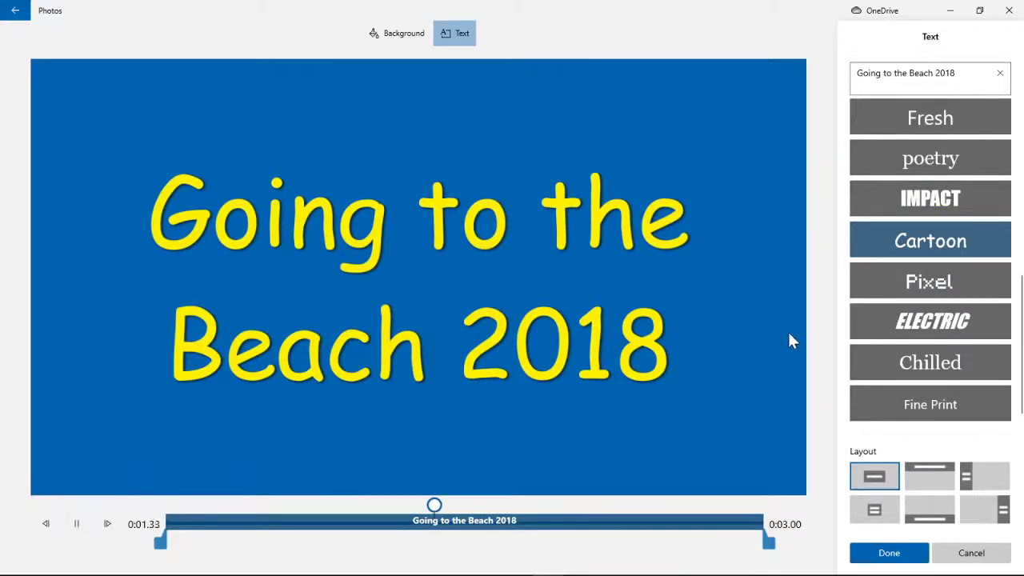
pyautogui.click(886, 282)
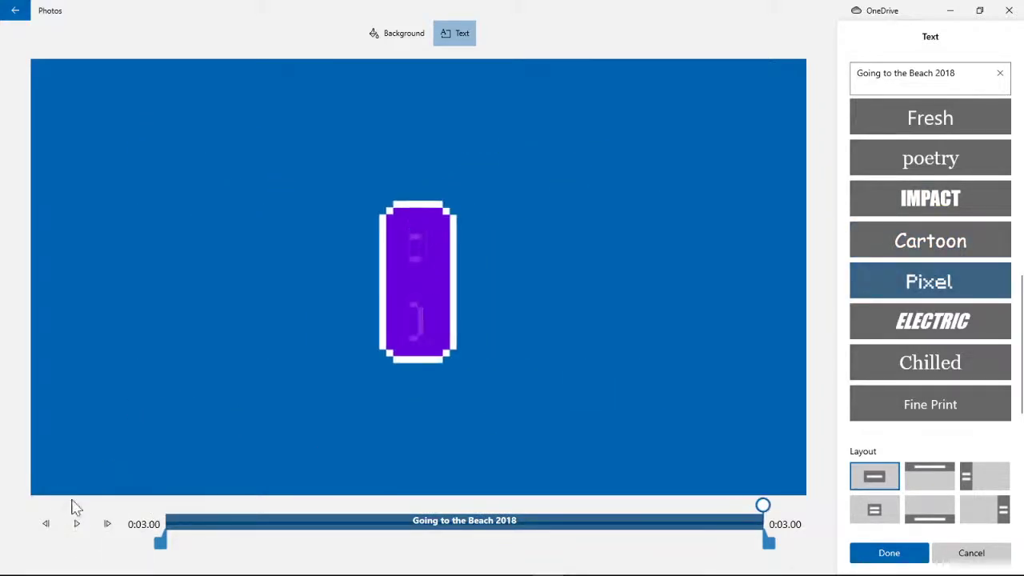
pyautogui.click(77, 524)
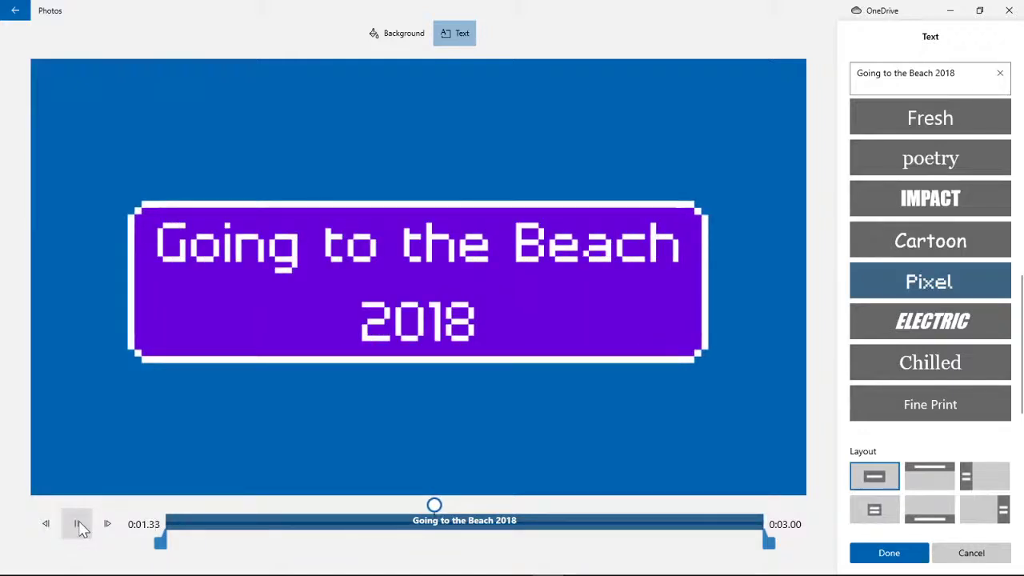
pyautogui.click(942, 334)
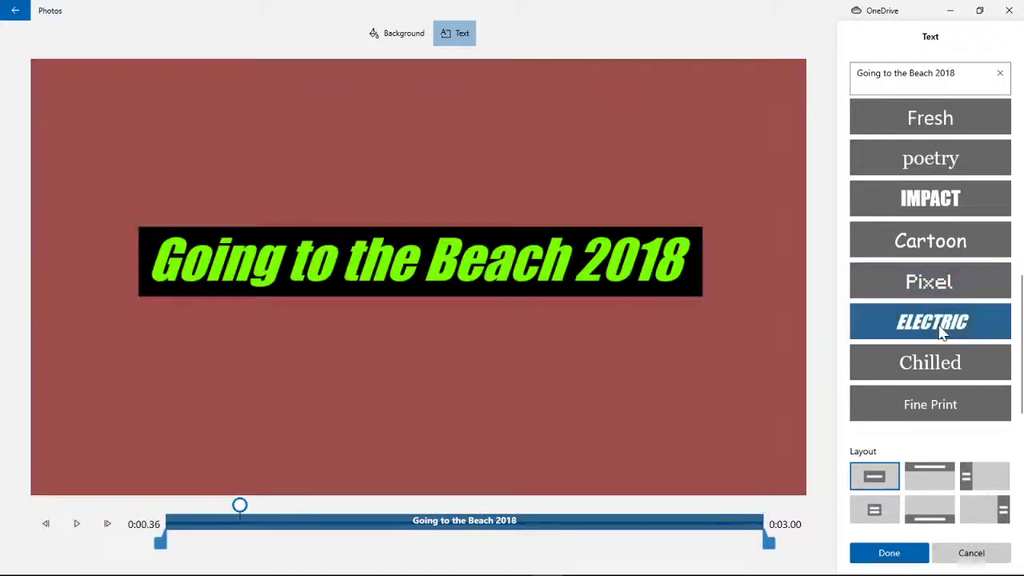
pyautogui.click(80, 525)
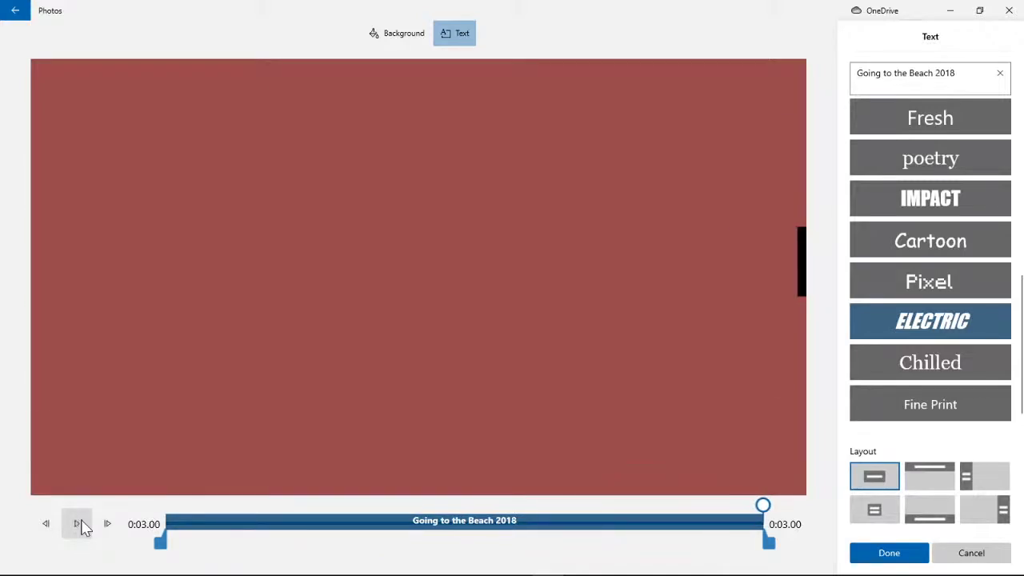
pyautogui.click(920, 373)
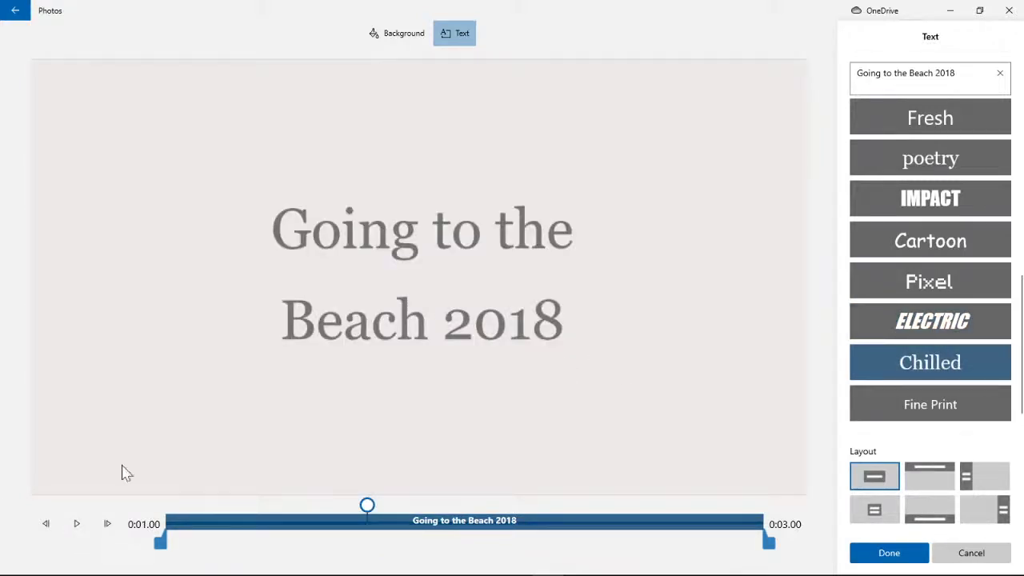
pyautogui.click(77, 524)
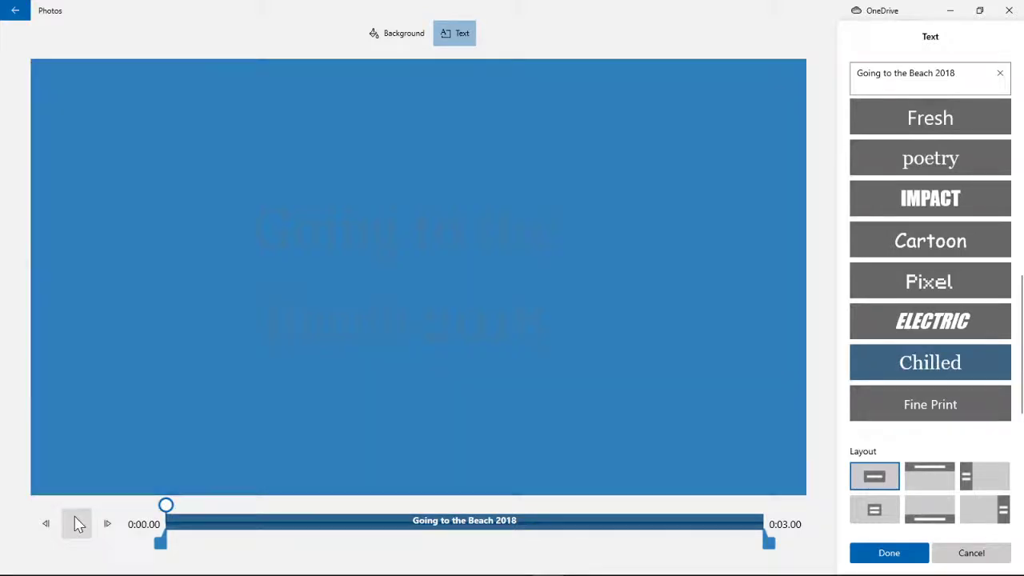
pyautogui.click(78, 524)
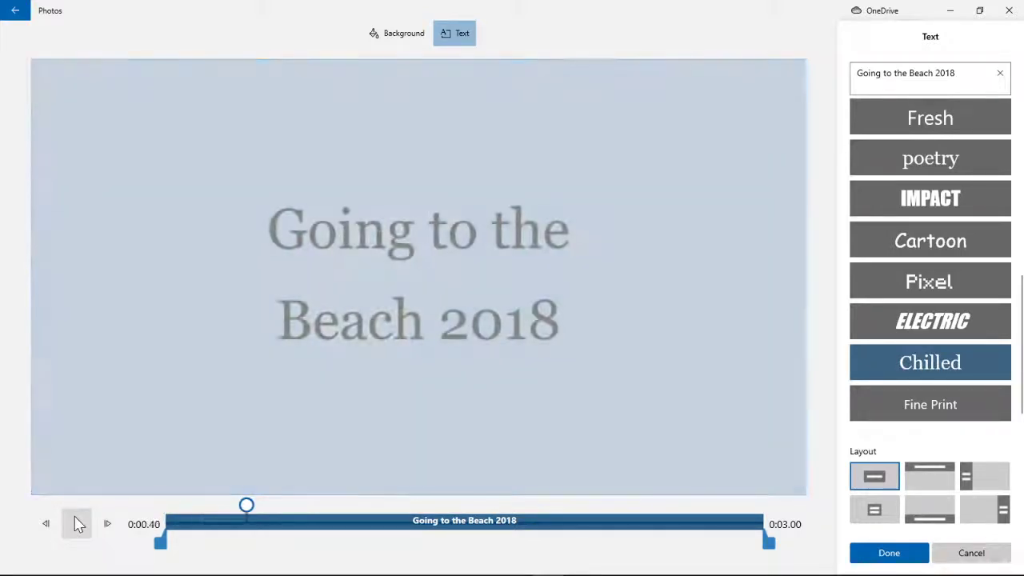
# Try the Fine Print style, then settle on ELECTRIC and replay the preview.
pyautogui.click(920, 405)
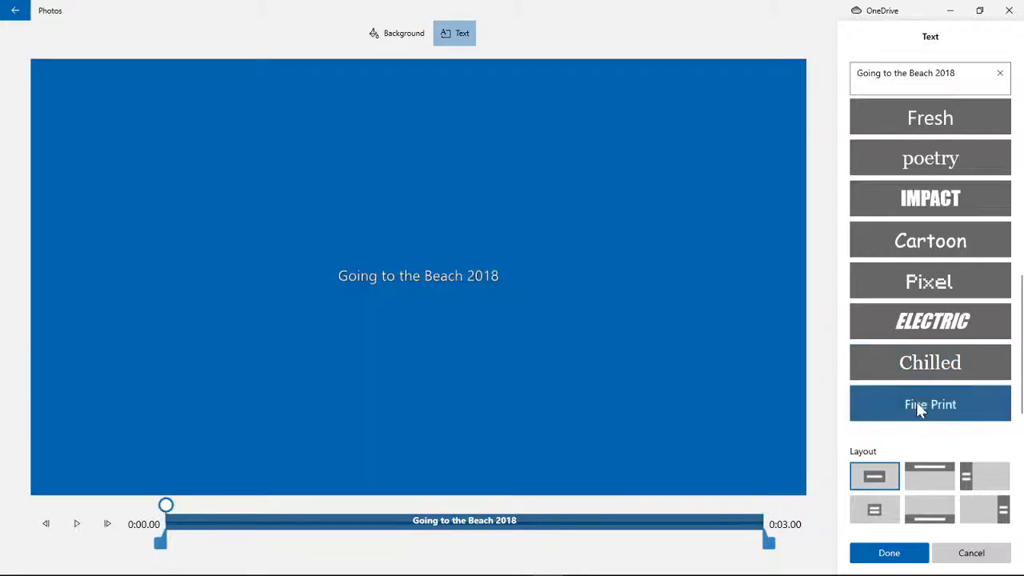
pyautogui.click(78, 525)
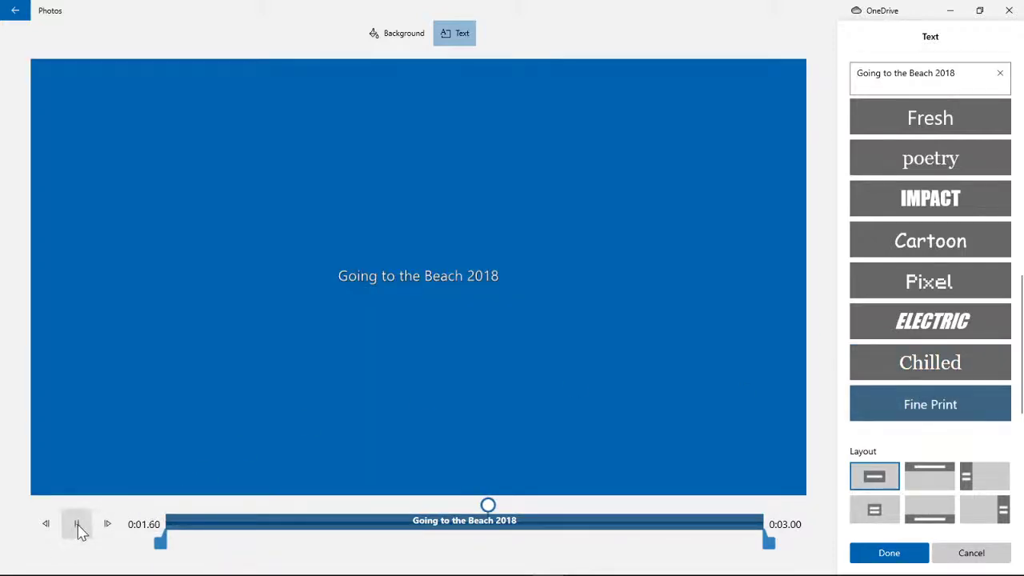
pyautogui.click(77, 526)
pyautogui.click(925, 320)
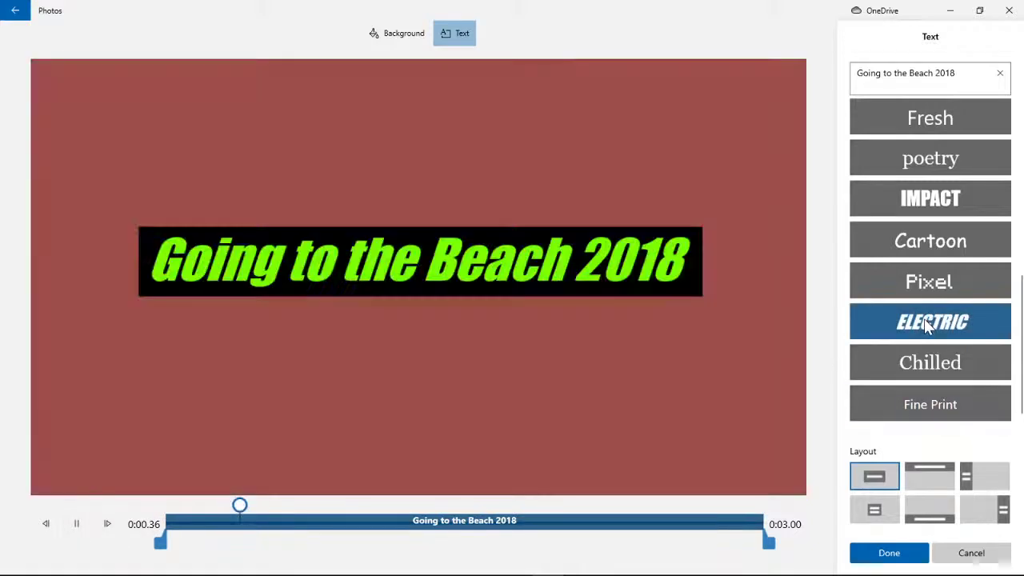
pyautogui.click(77, 526)
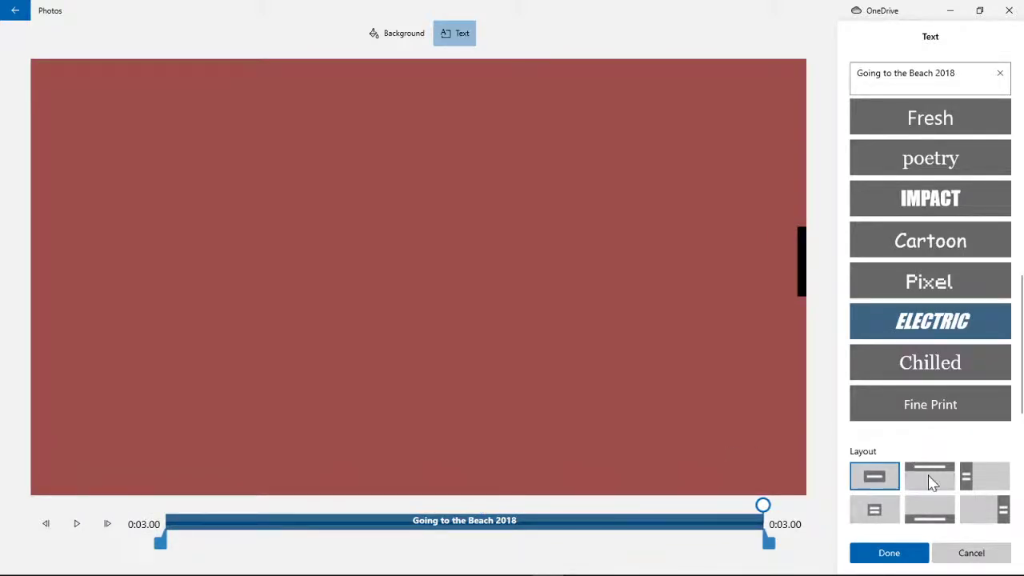
# Preview the ELECTRIC title with the top layout and the centred boxed layout.
pyautogui.click(930, 479)
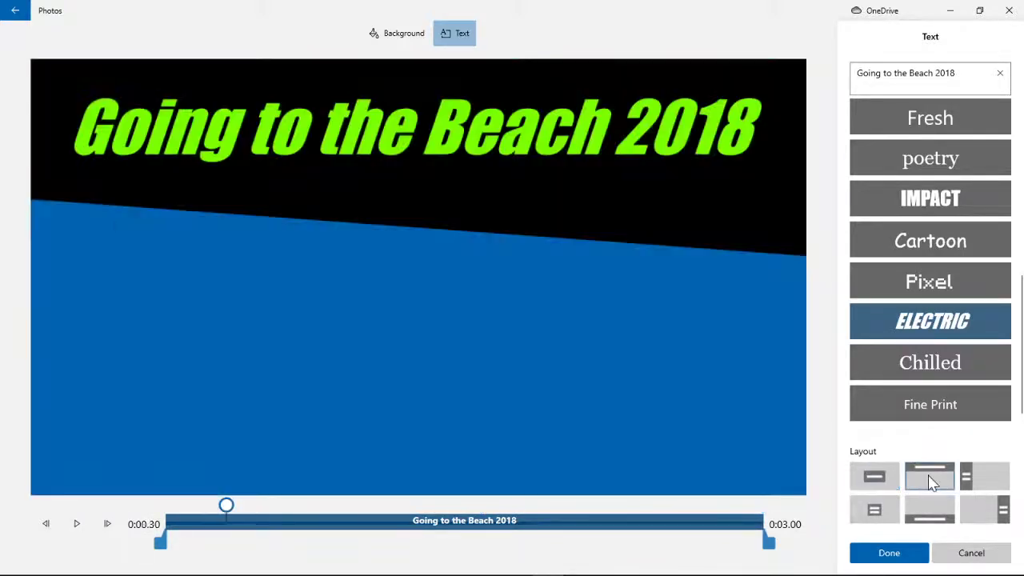
pyautogui.click(77, 525)
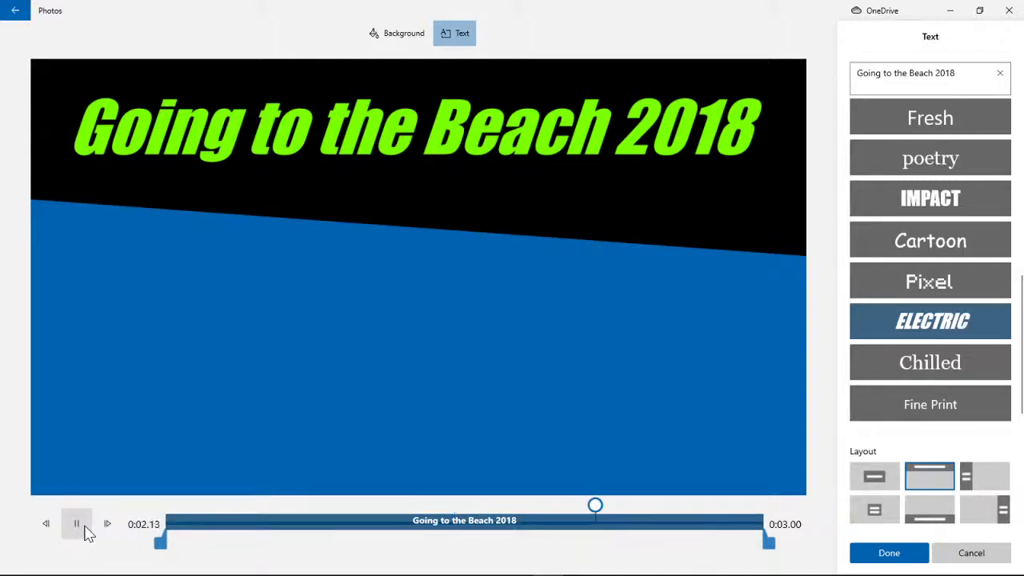
pyautogui.click(78, 524)
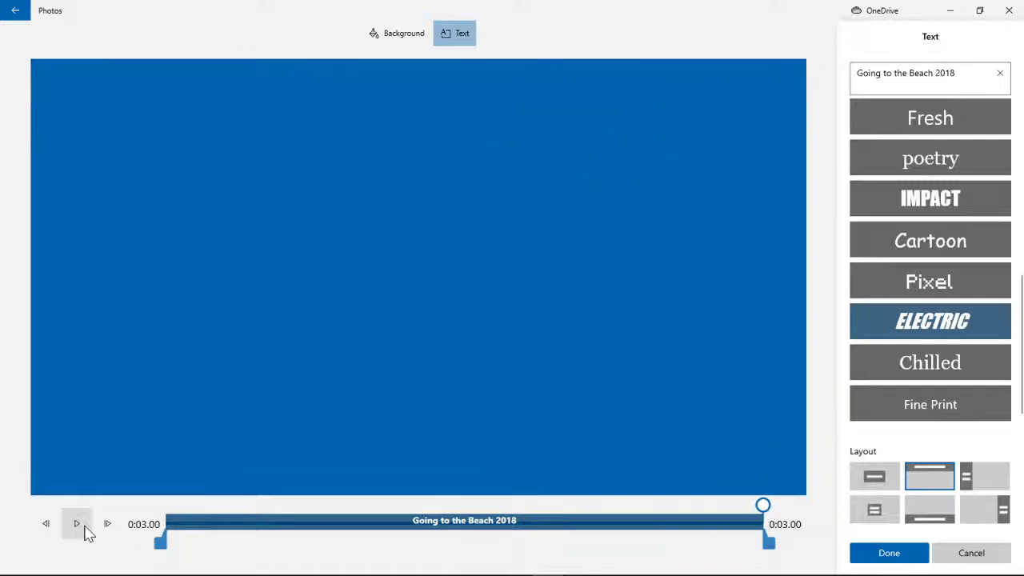
pyautogui.click(85, 529)
pyautogui.click(873, 510)
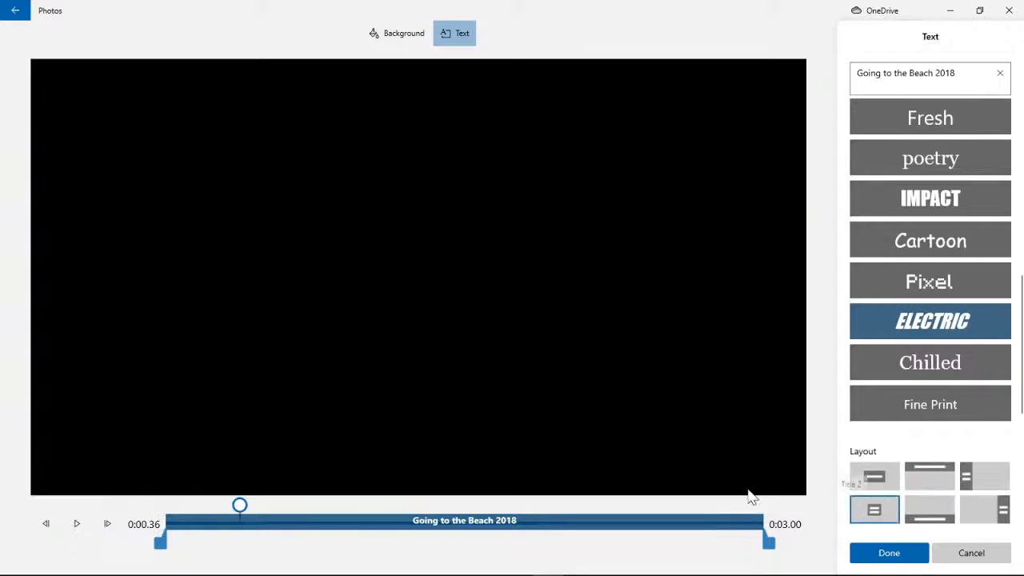
pyautogui.moveTo(230, 512); pyautogui.dragTo(101, 523)
pyautogui.click(77, 525)
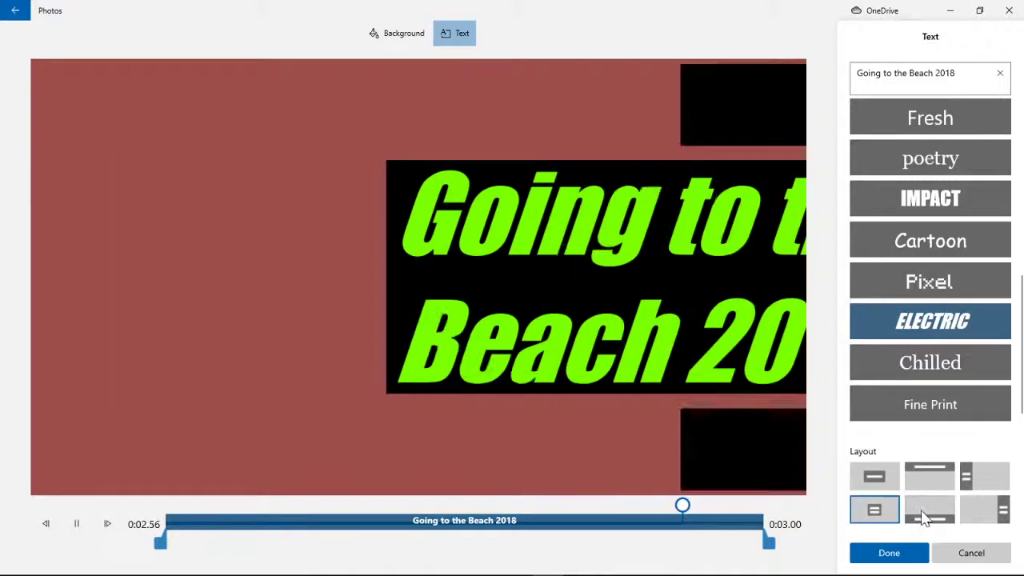
# Try the bottom, right and left layouts, choose the centred banner, and show background colours.
pyautogui.click(930, 516)
pyautogui.click(992, 516)
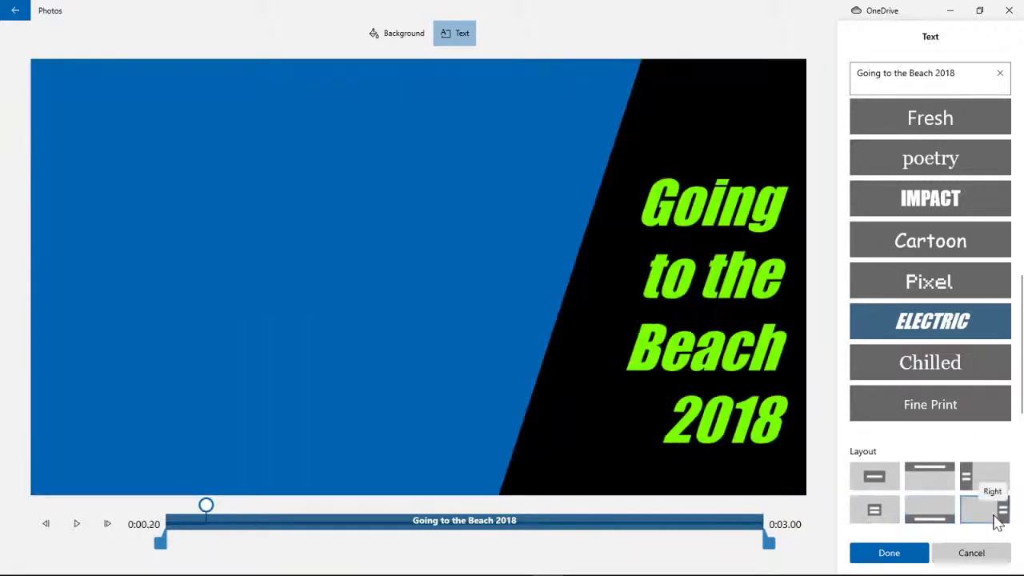
pyautogui.click(984, 476)
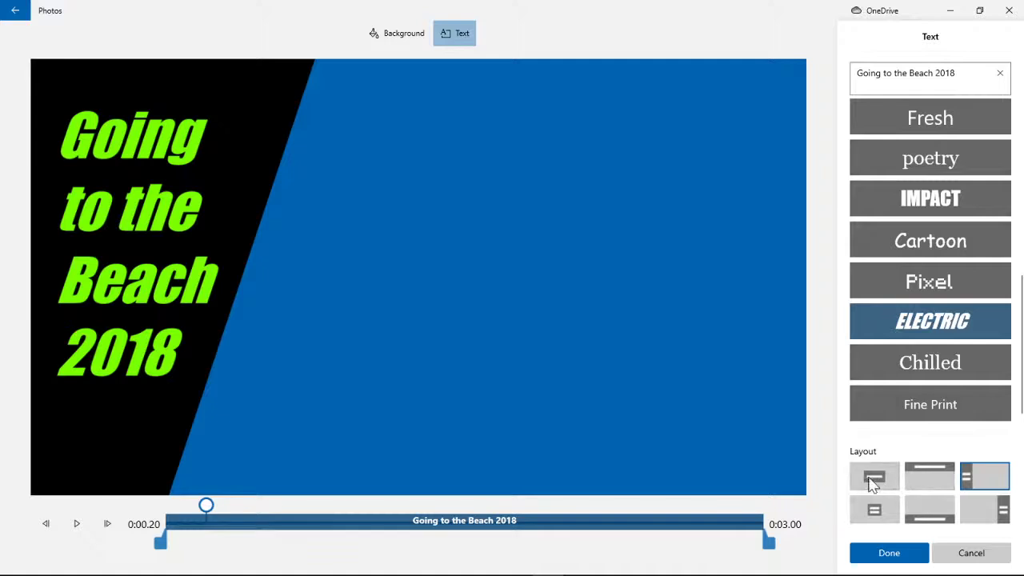
pyautogui.click(874, 479)
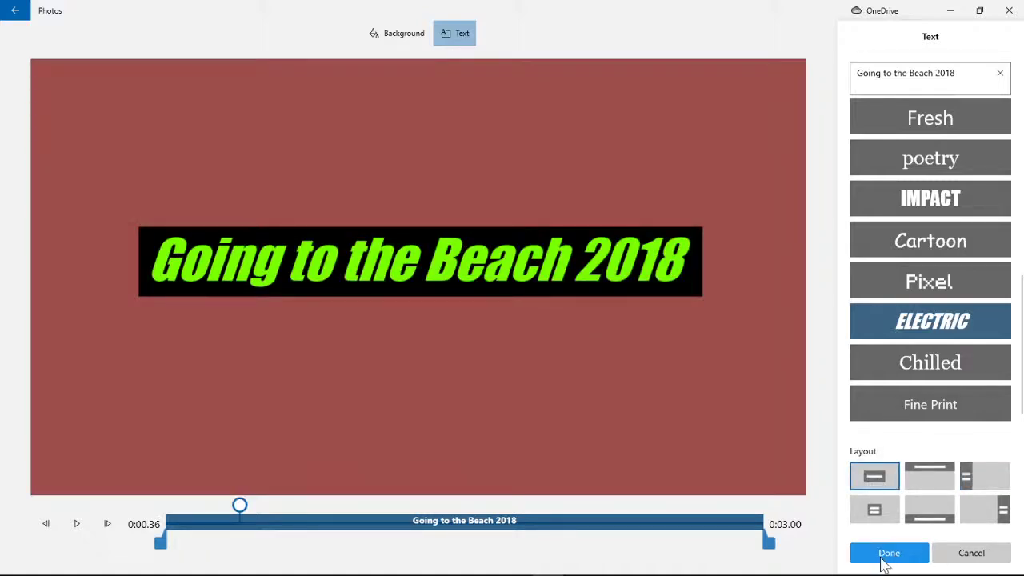
pyautogui.click(400, 36)
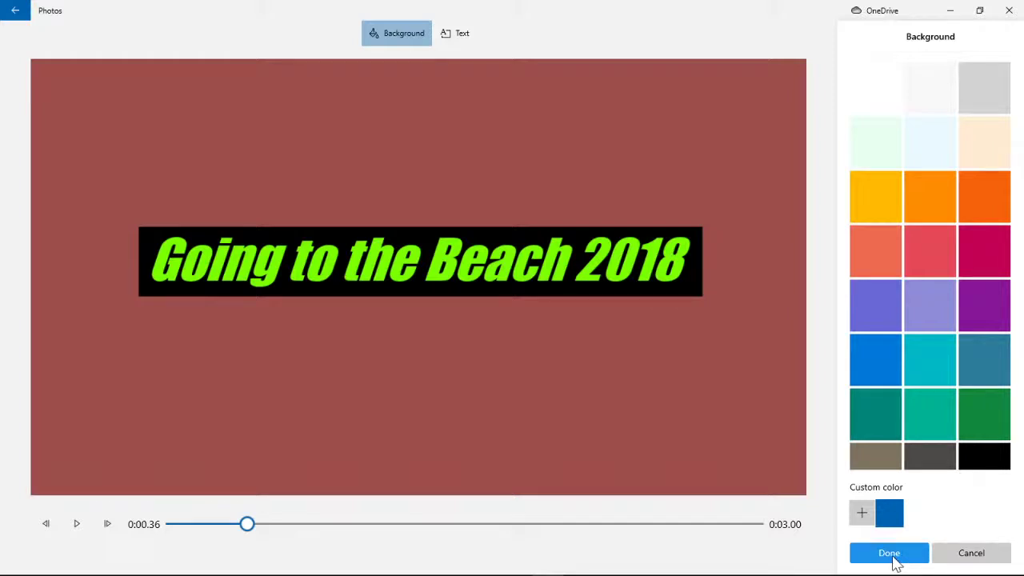
# Finish the title card with Done and select the crowded beach photo clip.
pyautogui.click(890, 552)
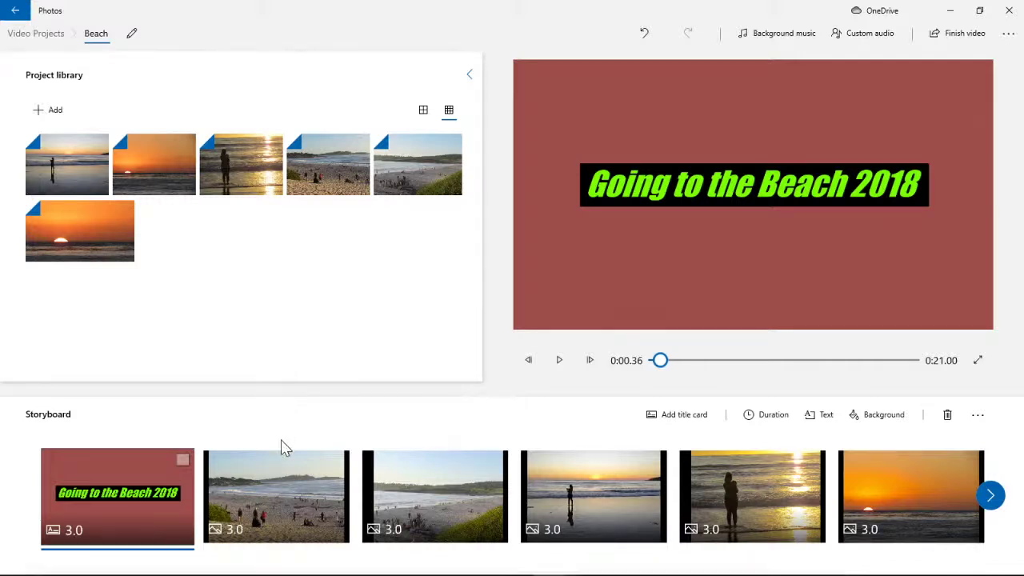
pyautogui.click(277, 506)
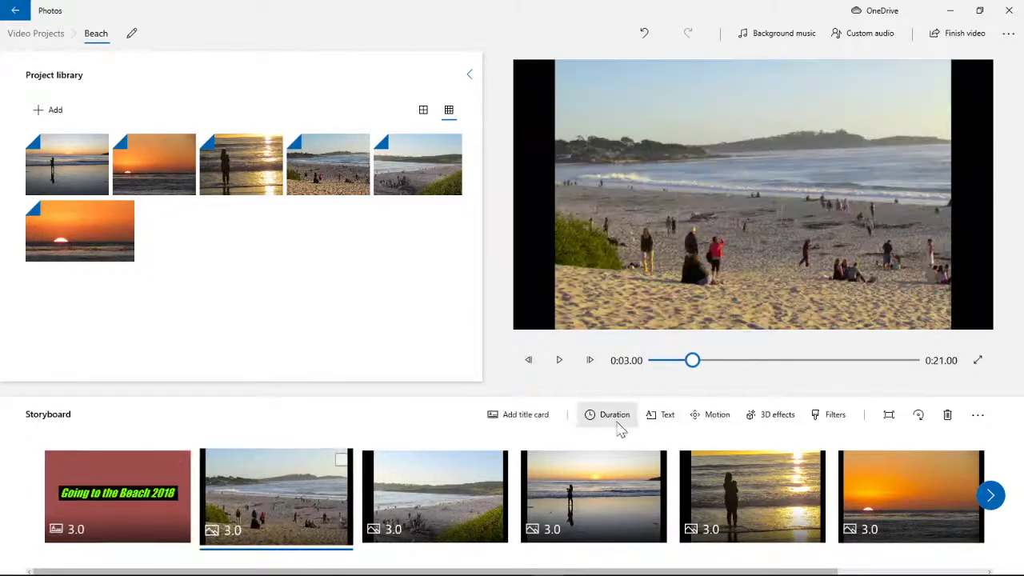
# Add a green ELECTRIC 'Beach' caption along the bottom of the crowded beach clip and preview it.
pyautogui.click(665, 416)
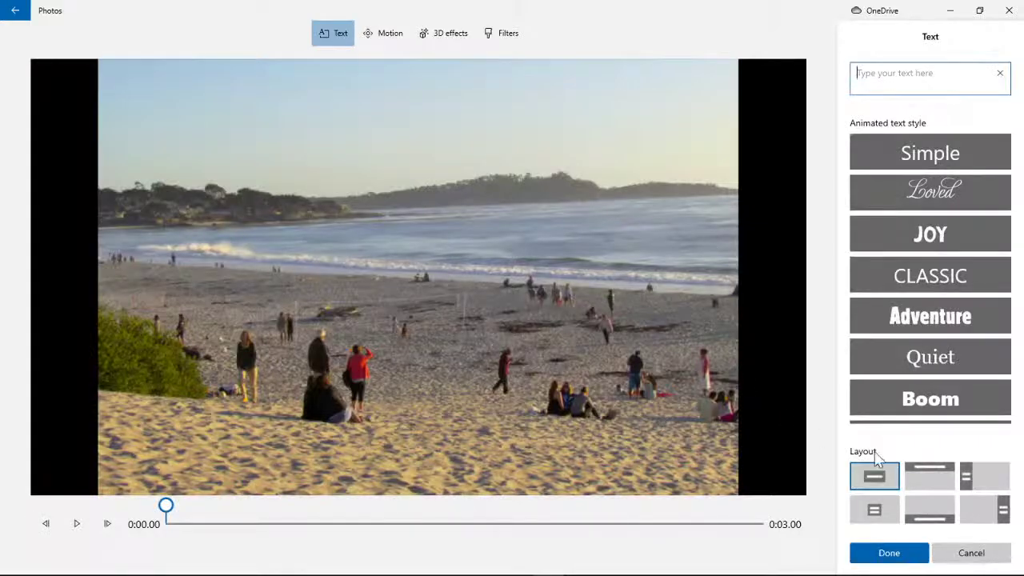
pyautogui.click(926, 519)
pyautogui.scroll(-5, 917, 366)
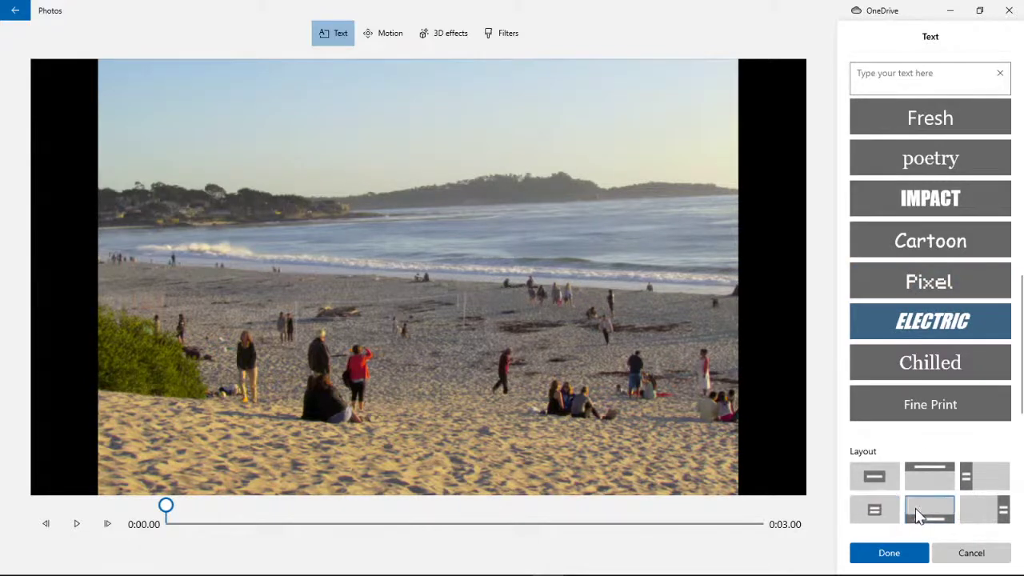
pyautogui.click(952, 70)
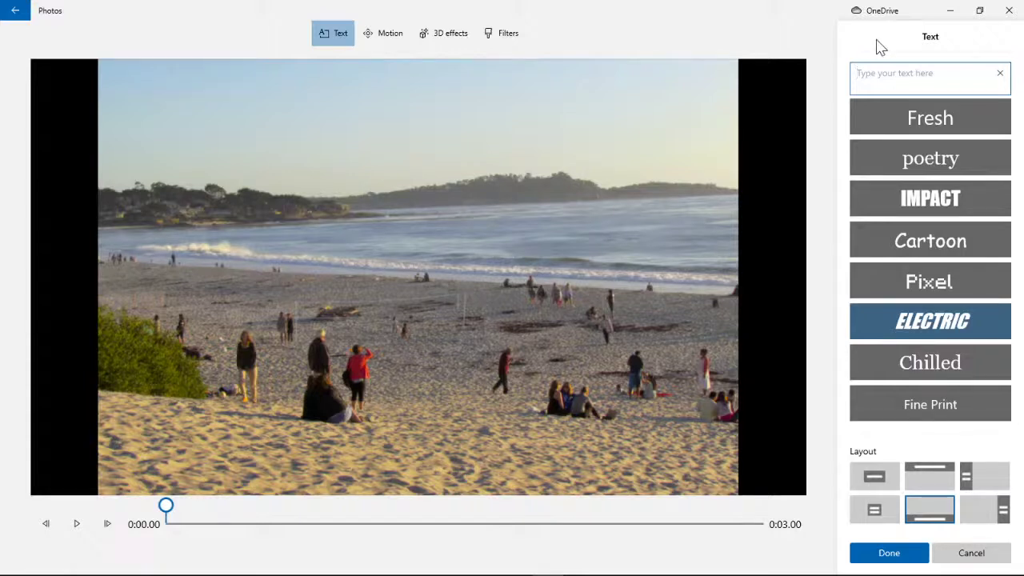
pyautogui.write('Beax')
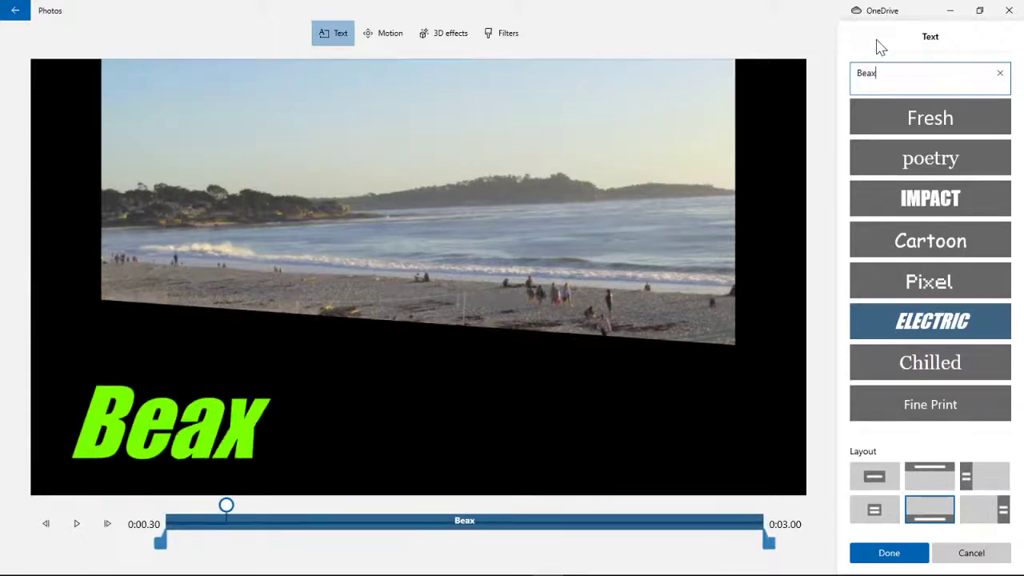
pyautogui.press('BackSpace')
pyautogui.write('ch')
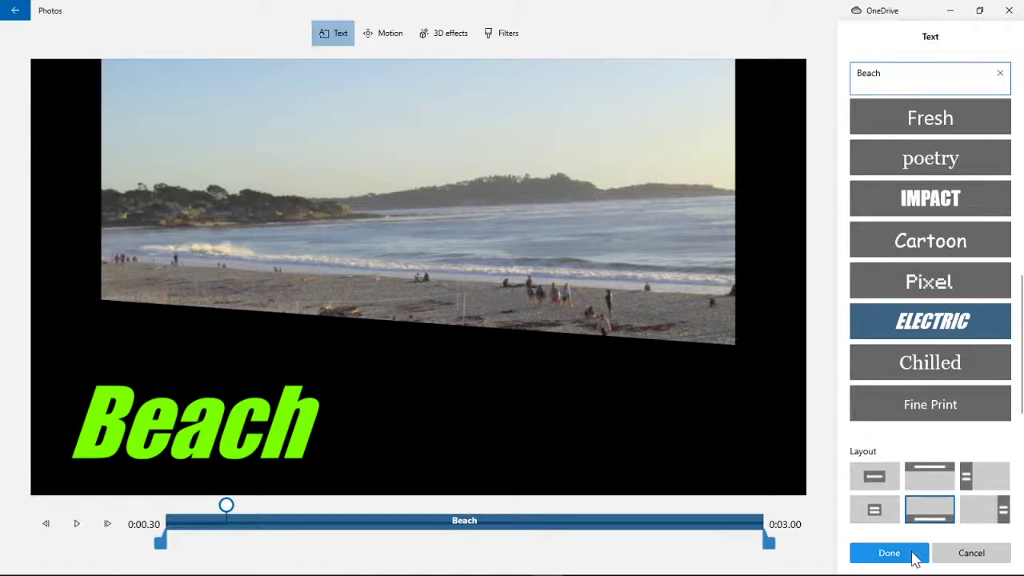
pyautogui.click(916, 519)
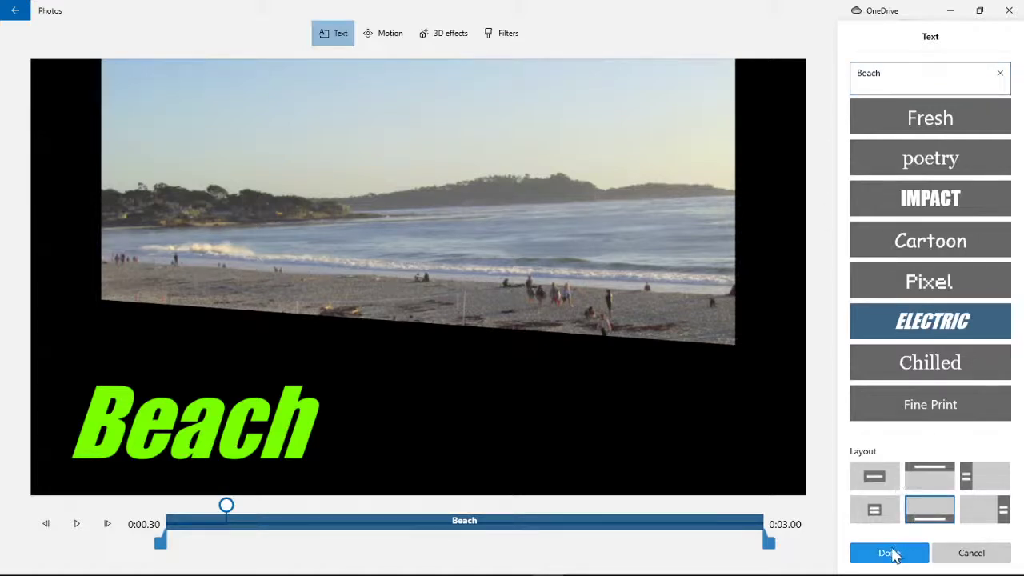
pyautogui.moveTo(227, 505); pyautogui.dragTo(166, 505)
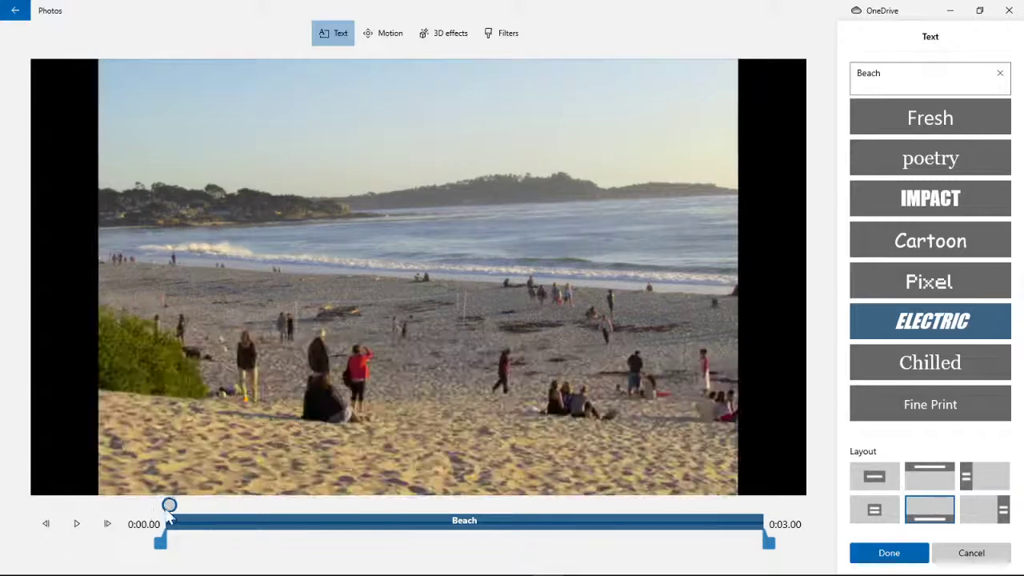
pyautogui.click(77, 526)
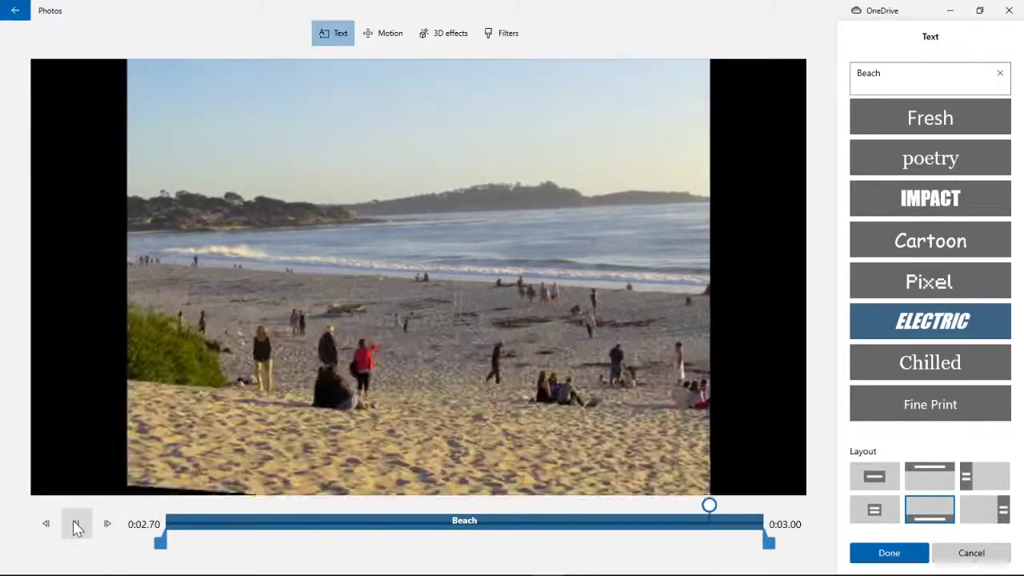
pyautogui.click(868, 555)
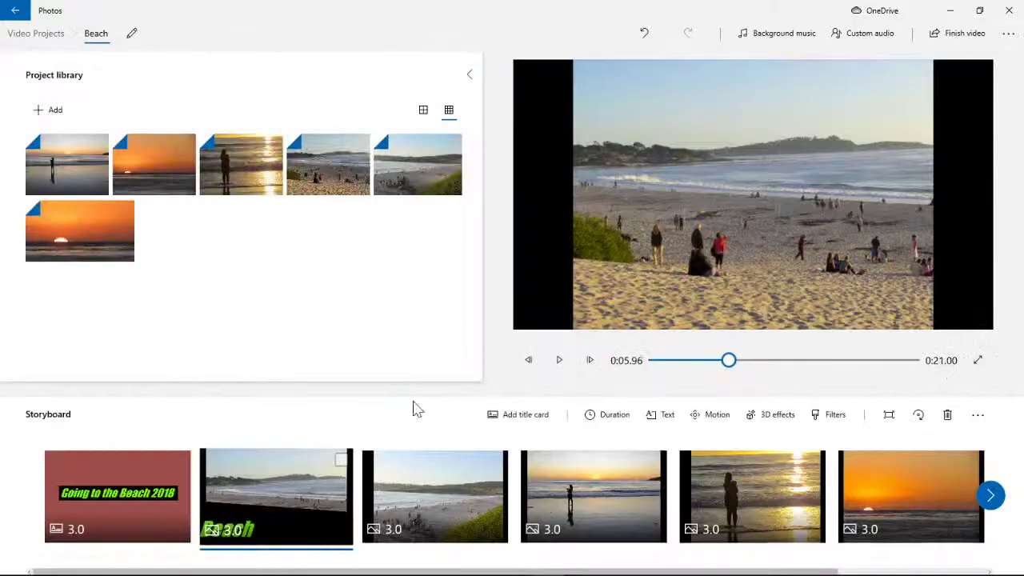
# Add a new blue title card and drag it to follow the third clip.
pyautogui.click(187, 512)
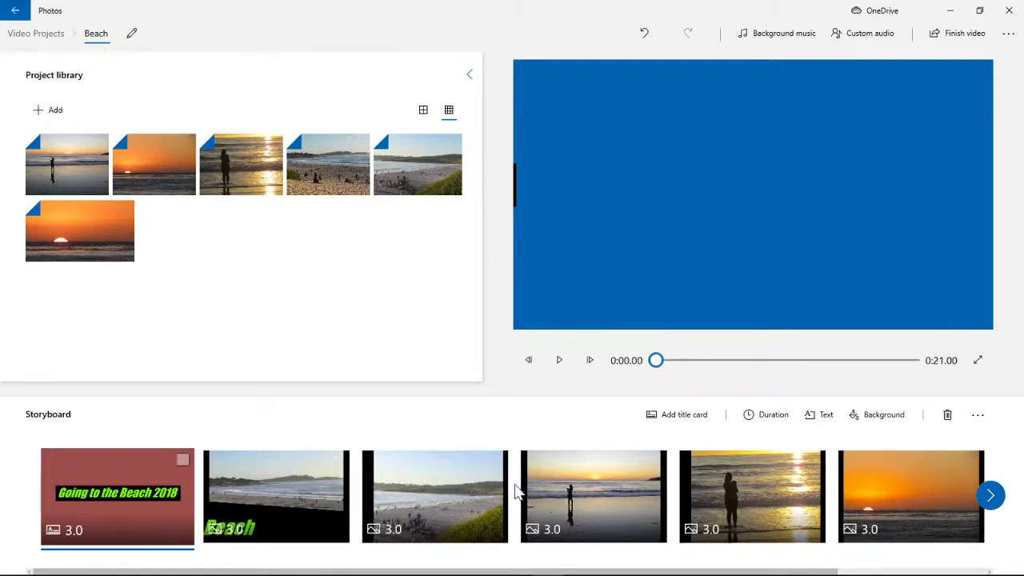
pyautogui.click(683, 415)
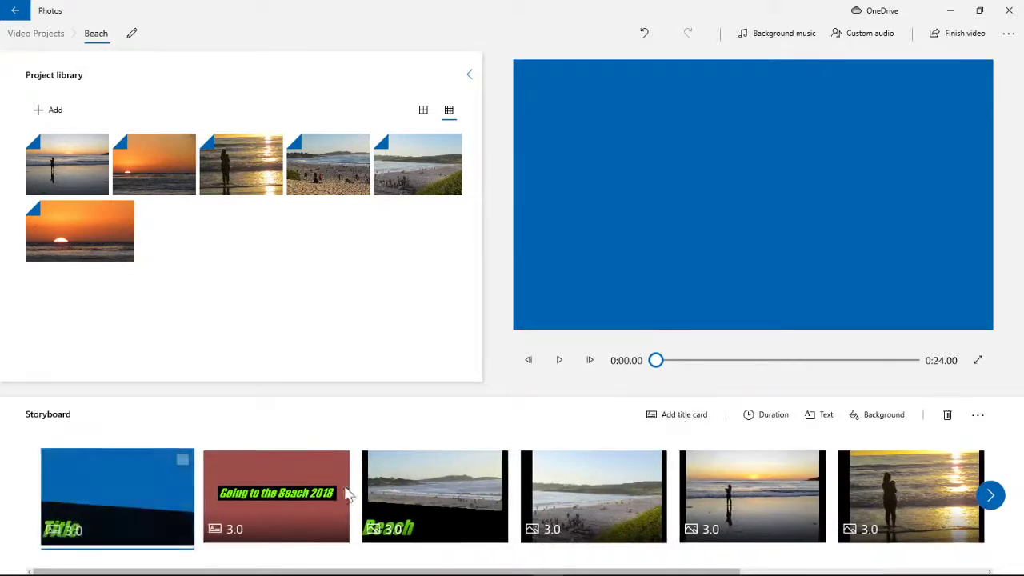
pyautogui.moveTo(100, 500); pyautogui.dragTo(656, 500)
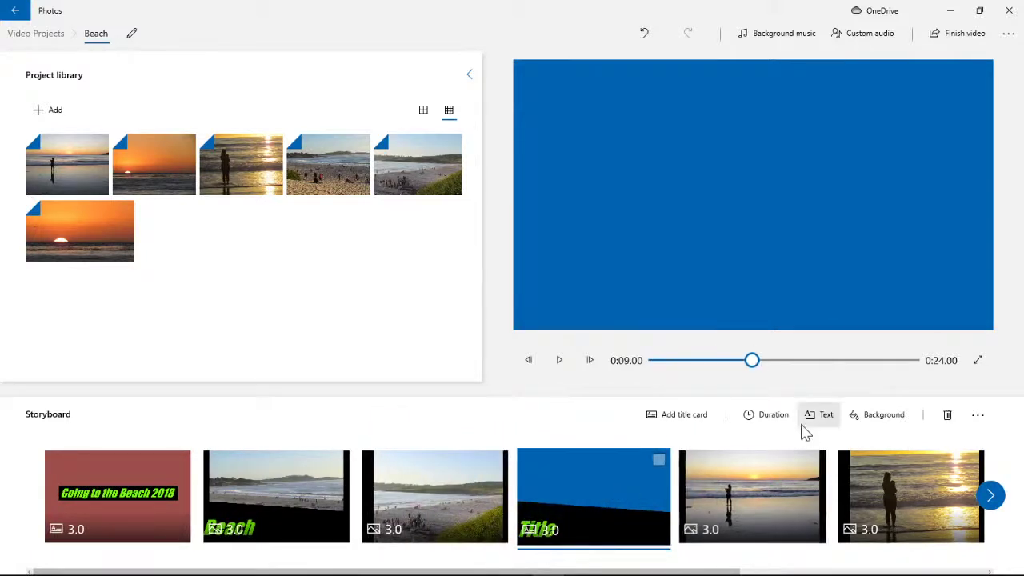
# Give the new card a boxed banner layout on red, reading 'Sunset'.
pyautogui.click(824, 416)
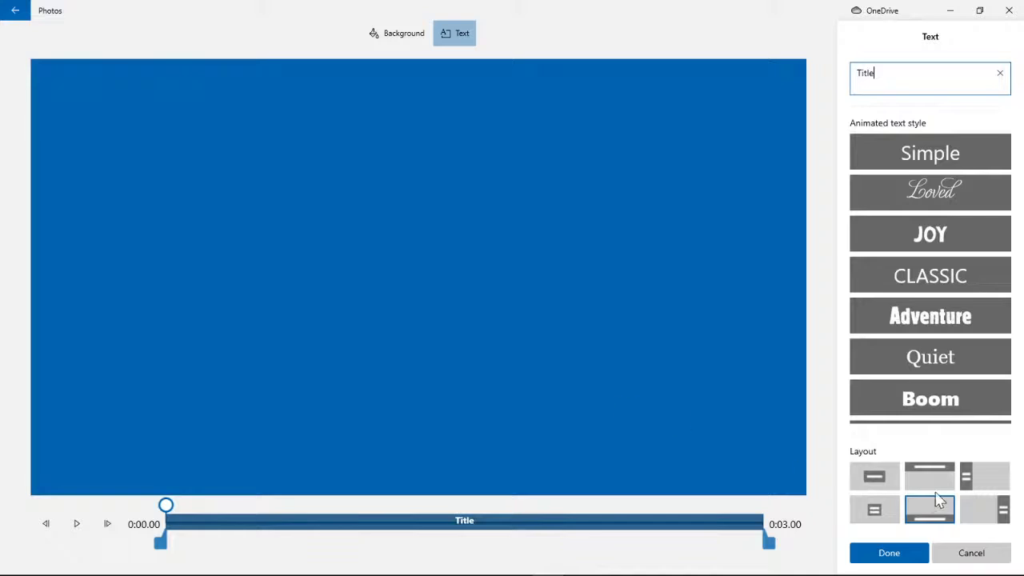
pyautogui.click(976, 484)
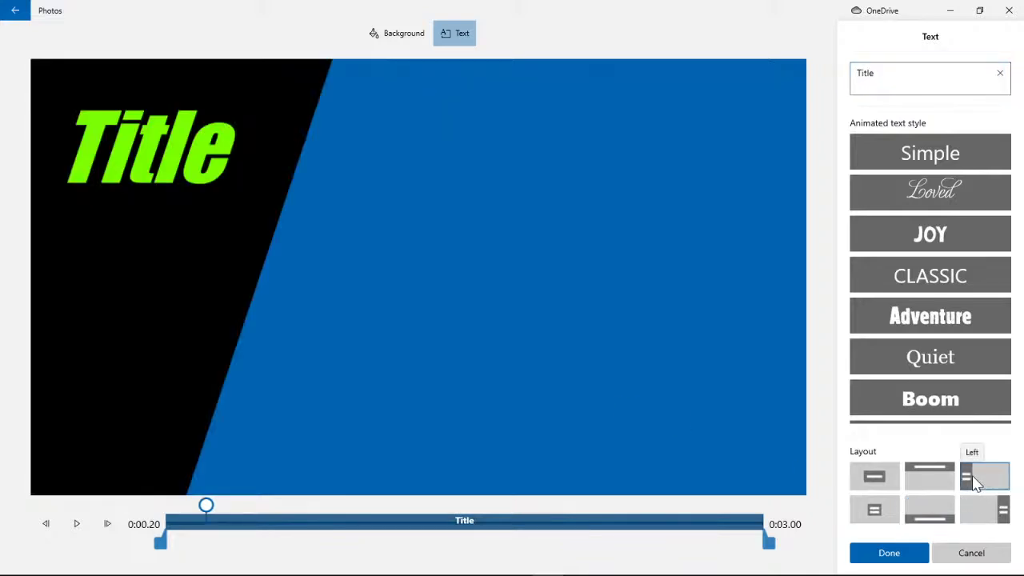
pyautogui.click(927, 482)
pyautogui.click(928, 512)
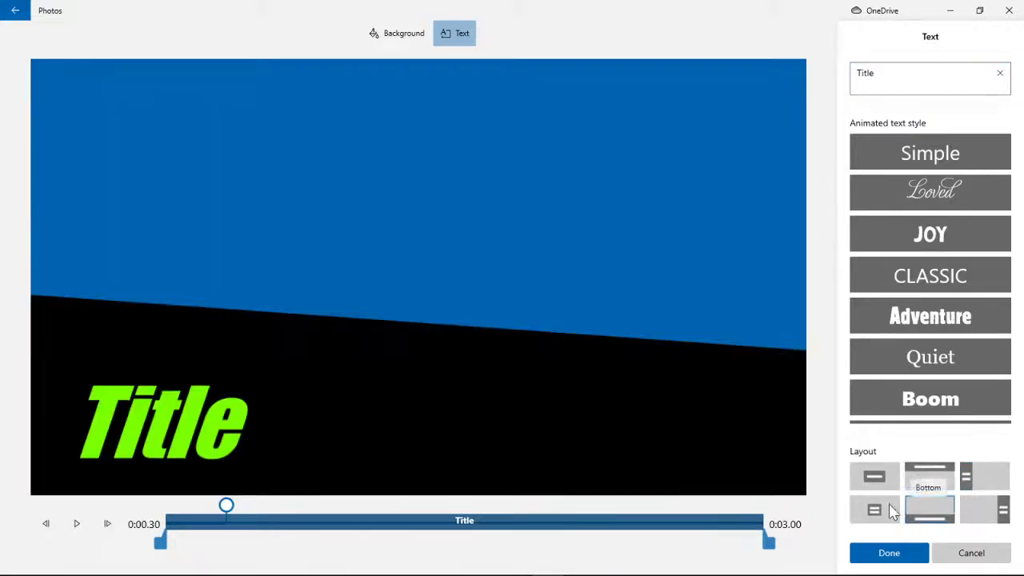
pyautogui.click(874, 510)
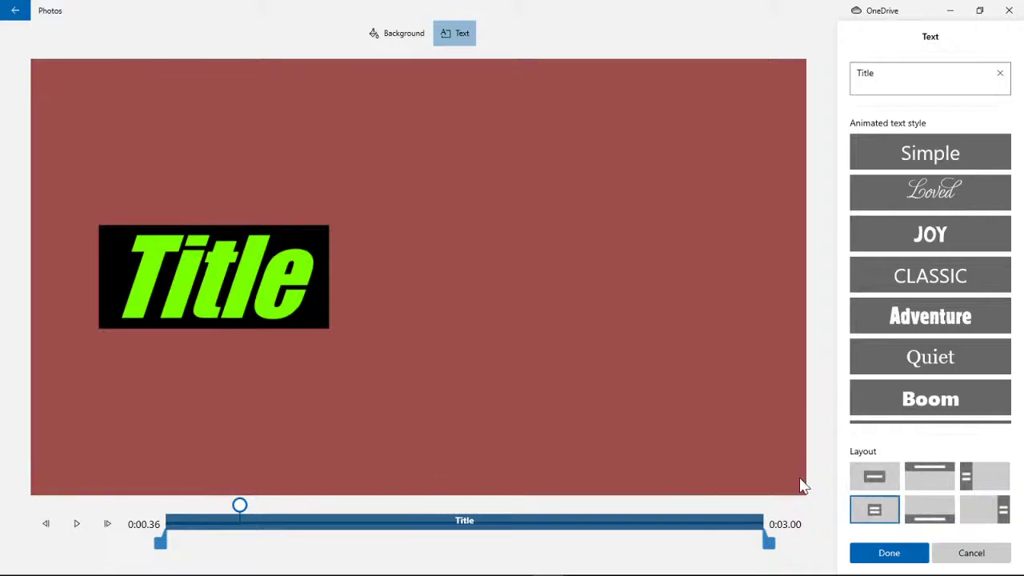
pyautogui.click(928, 78)
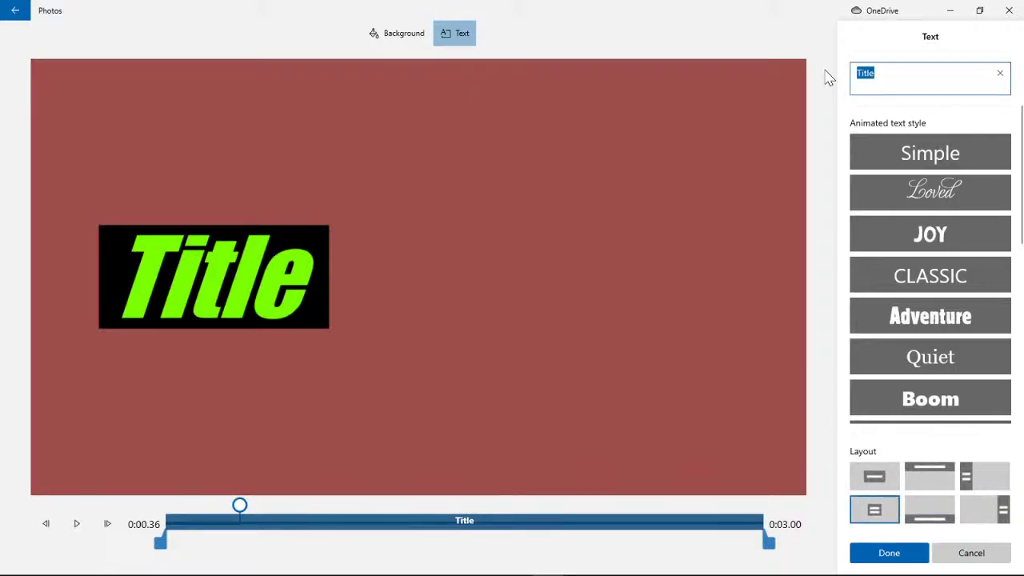
pyautogui.write('Sunse')
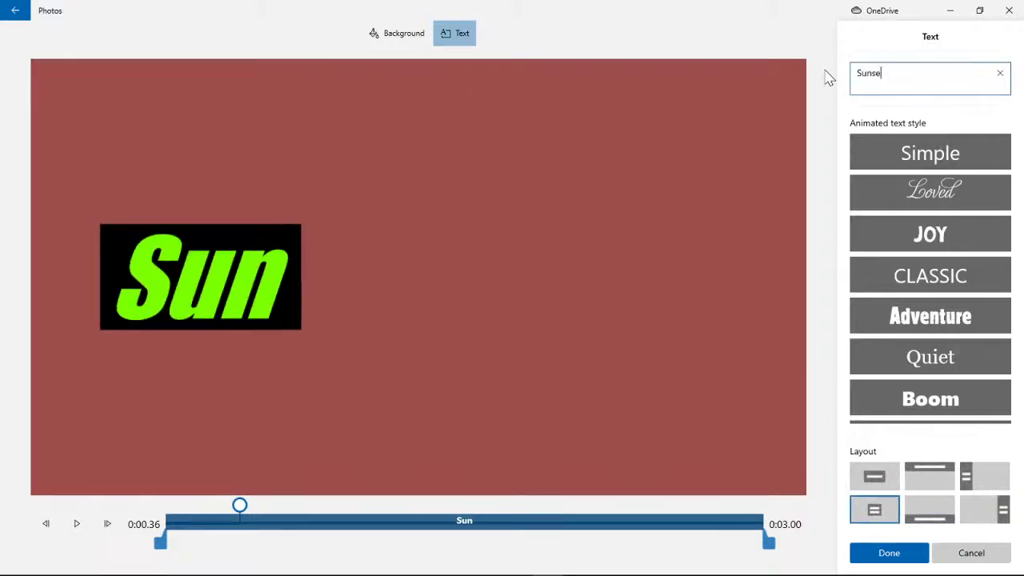
pyautogui.write('t')
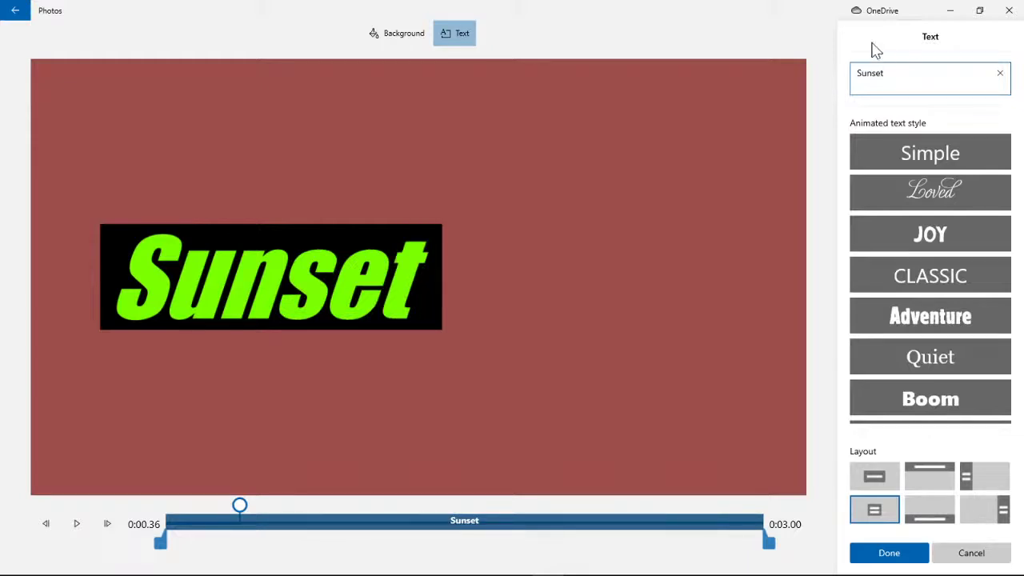
pyautogui.click(877, 554)
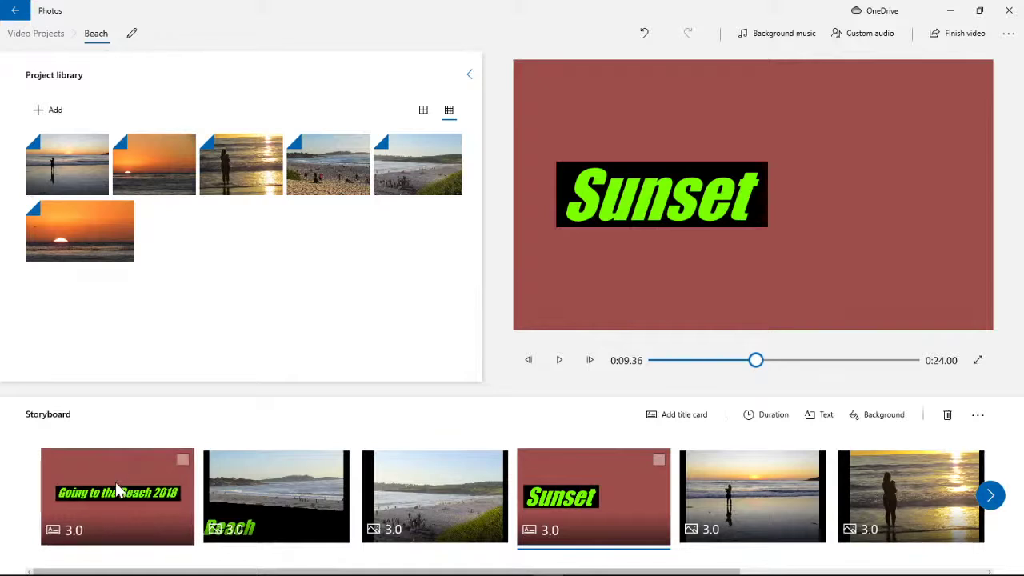
pyautogui.click(115, 482)
pyautogui.click(264, 507)
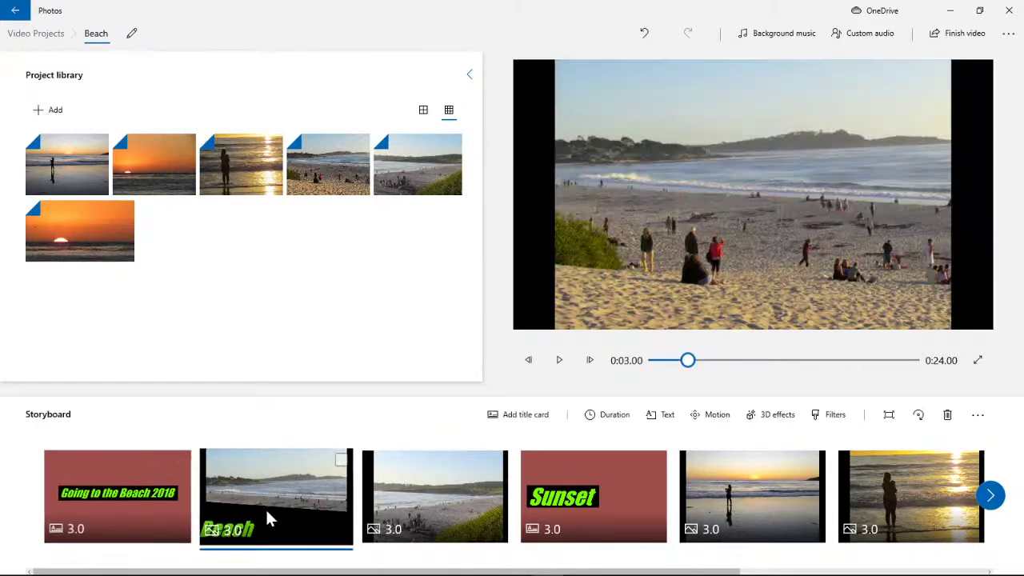
pyautogui.click(418, 505)
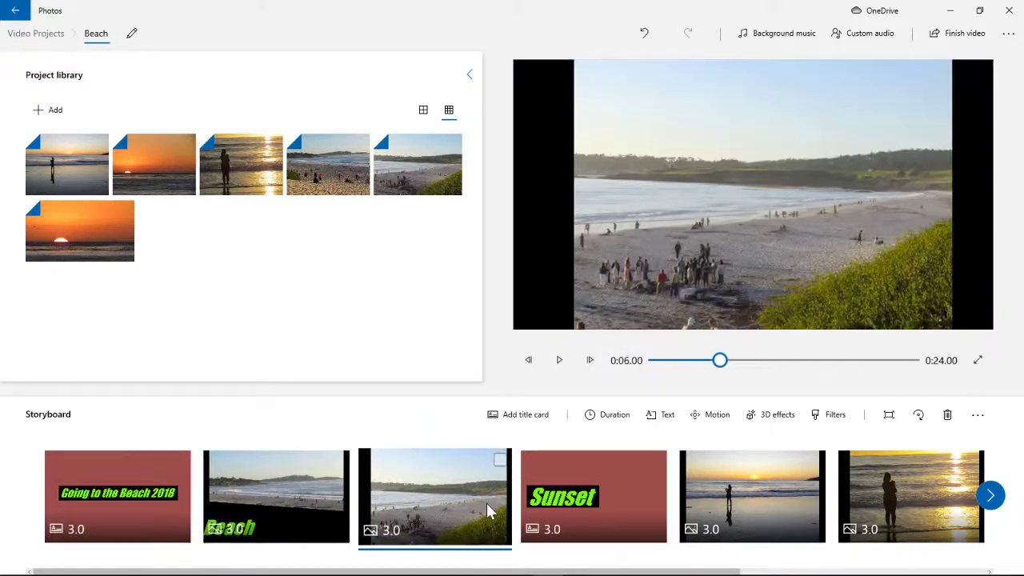
pyautogui.click(566, 508)
pyautogui.click(723, 512)
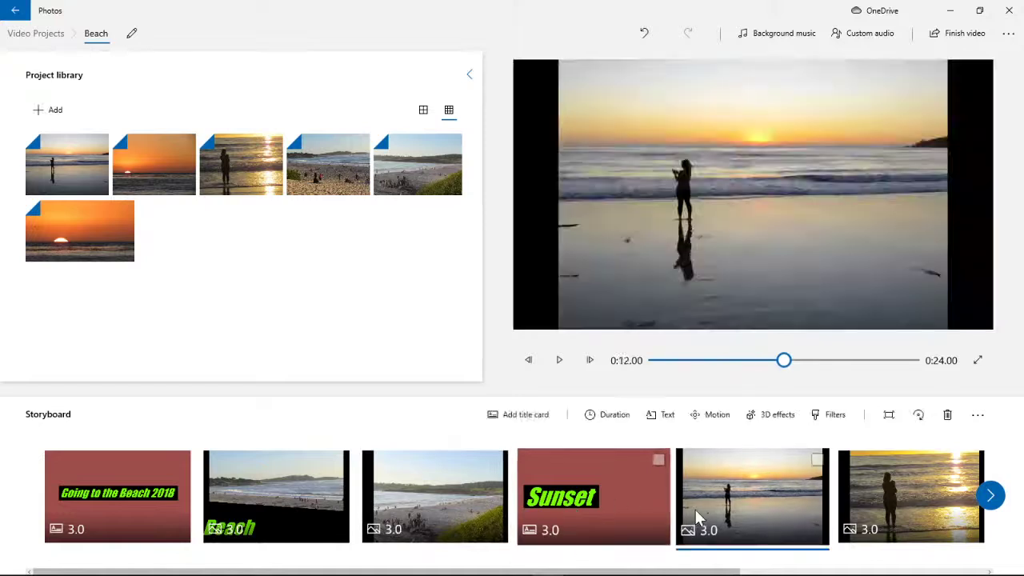
pyautogui.click(882, 512)
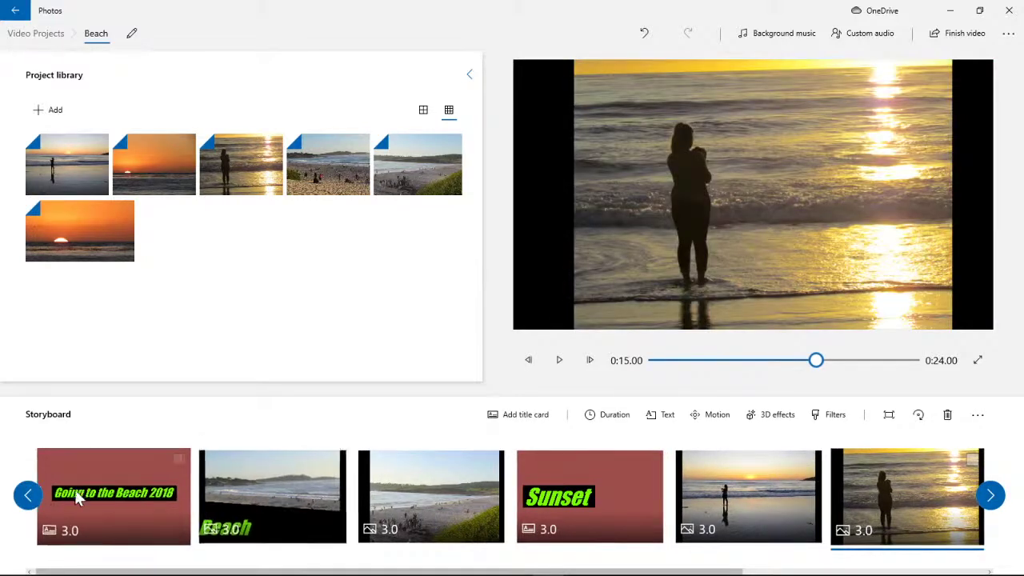
pyautogui.click(26, 496)
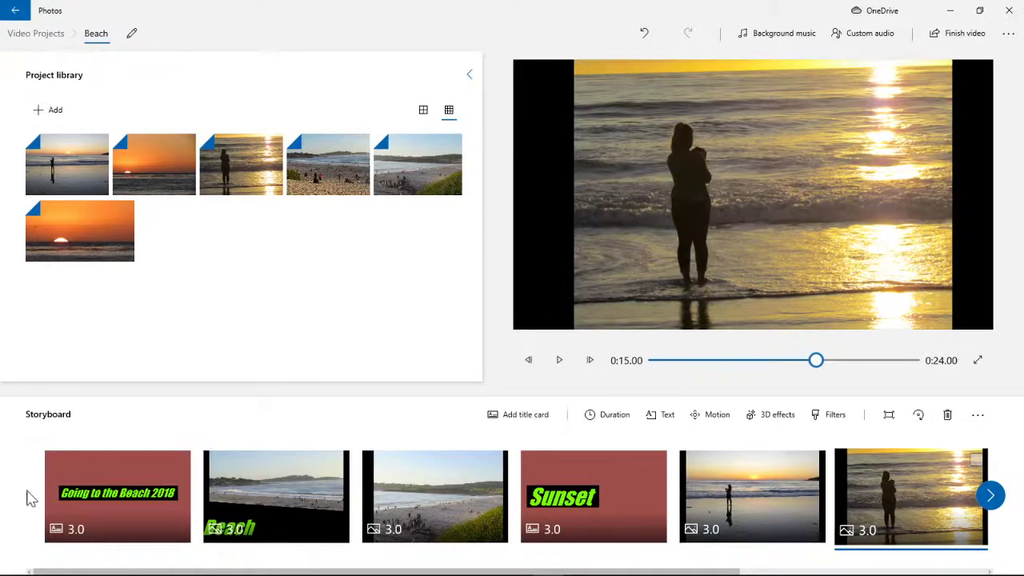
pyautogui.click(110, 460)
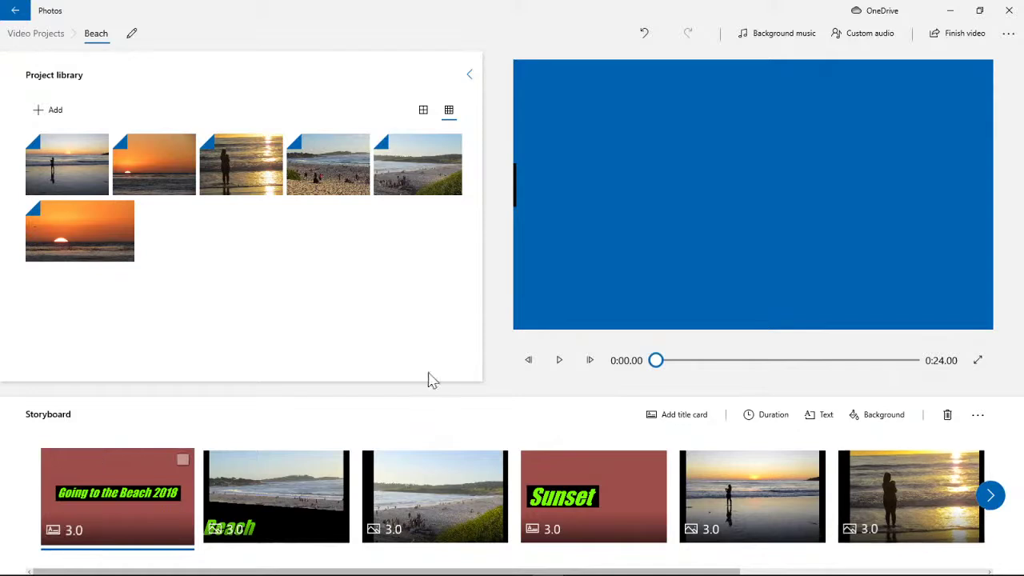
pyautogui.click(558, 364)
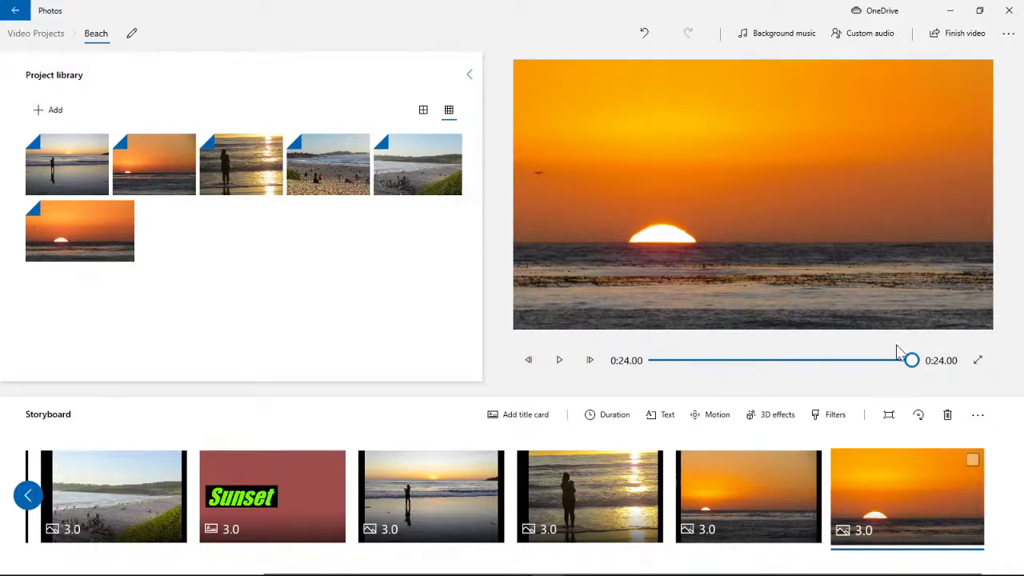
pyautogui.moveTo(912, 360); pyautogui.dragTo(637, 372)
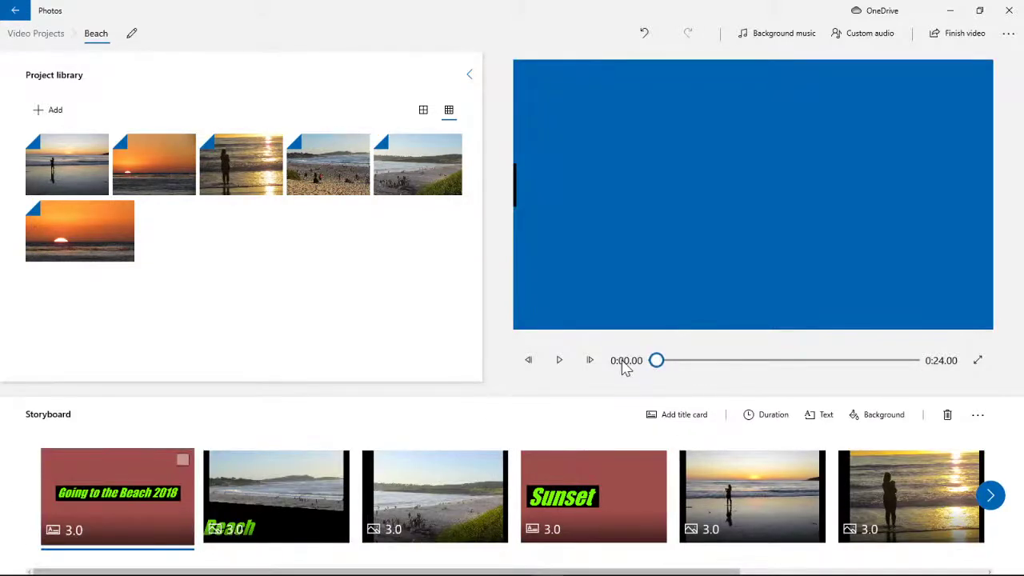
pyautogui.click(242, 497)
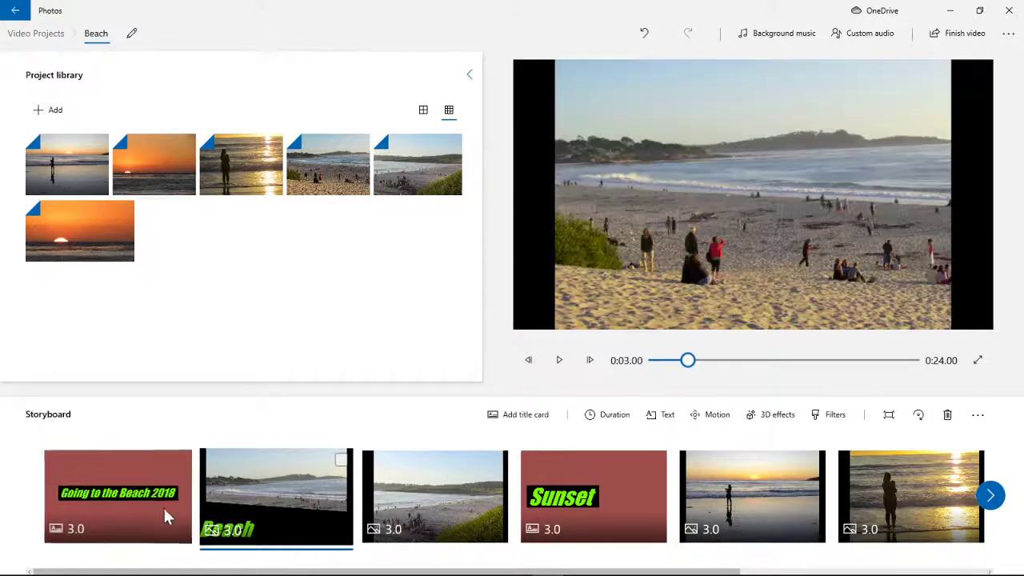
pyautogui.click(163, 506)
# Set the Beach photo clip to 5 seconds, bringing the video to 0:26.00.
pyautogui.click(240, 510)
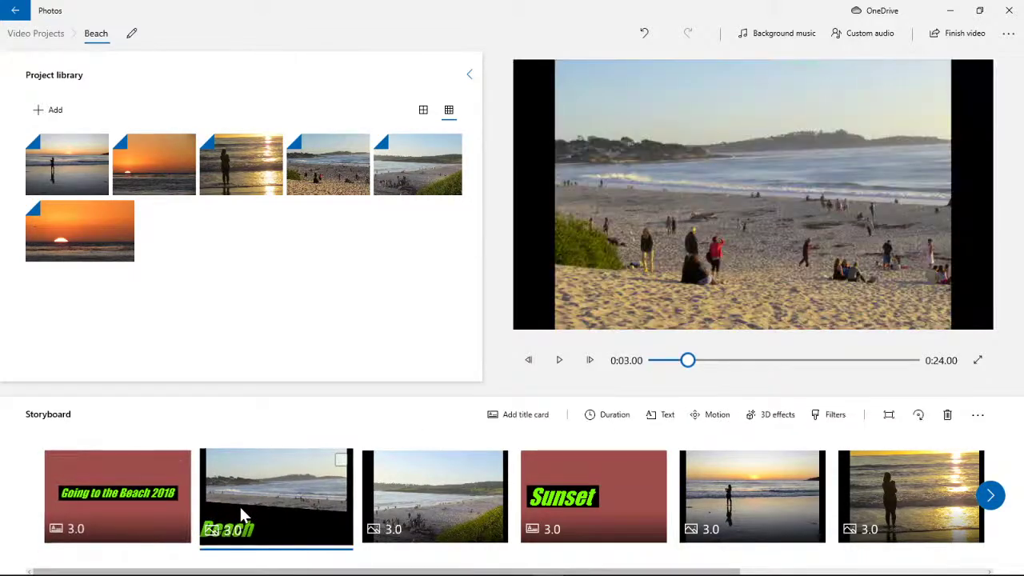
pyautogui.click(610, 424)
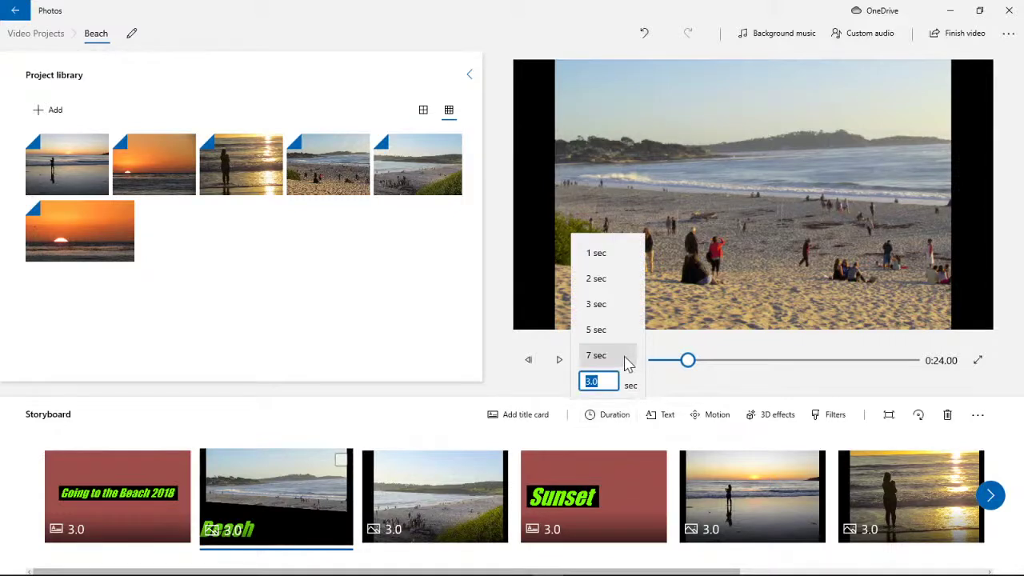
pyautogui.click(604, 331)
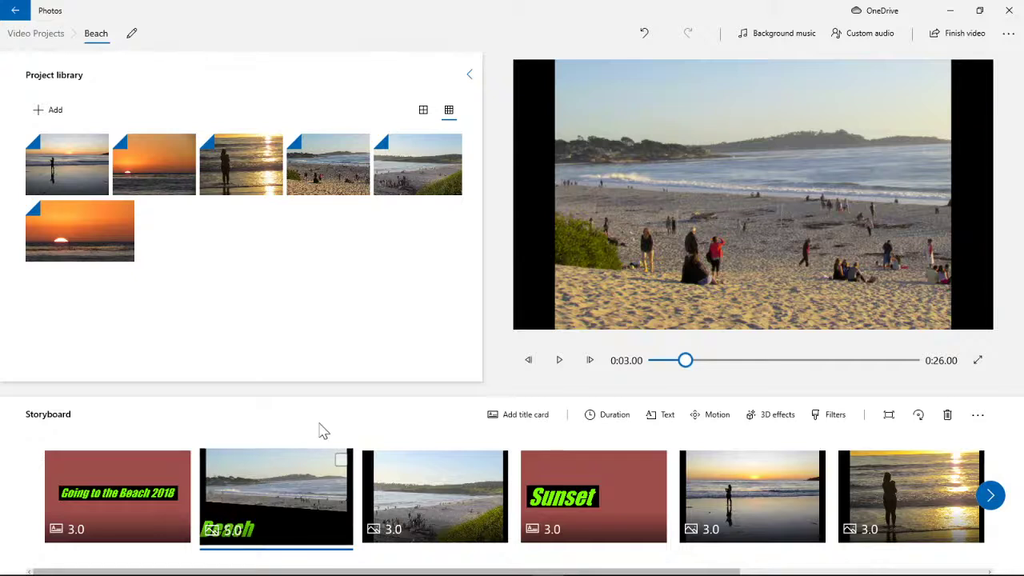
pyautogui.click(151, 489)
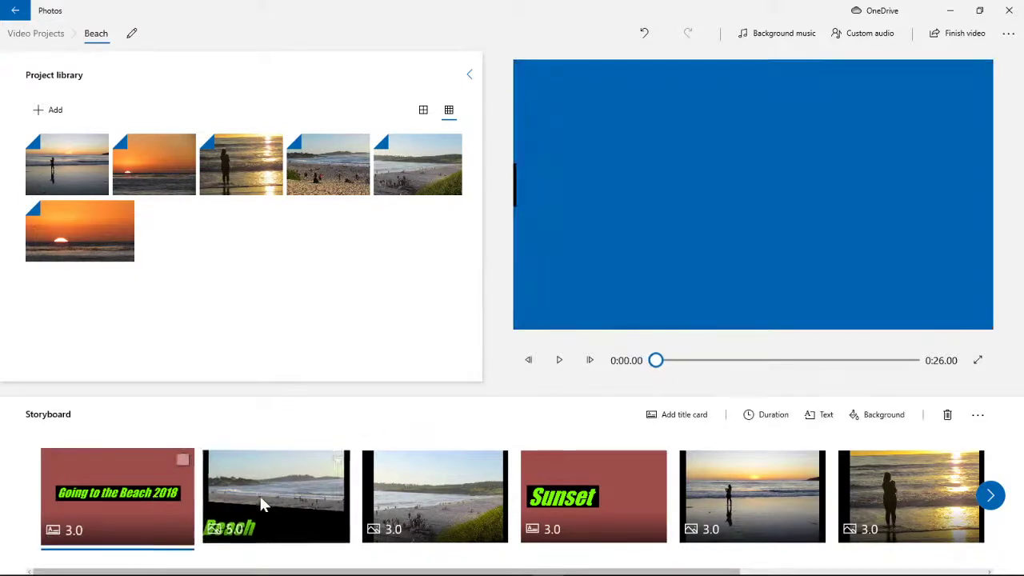
pyautogui.click(265, 495)
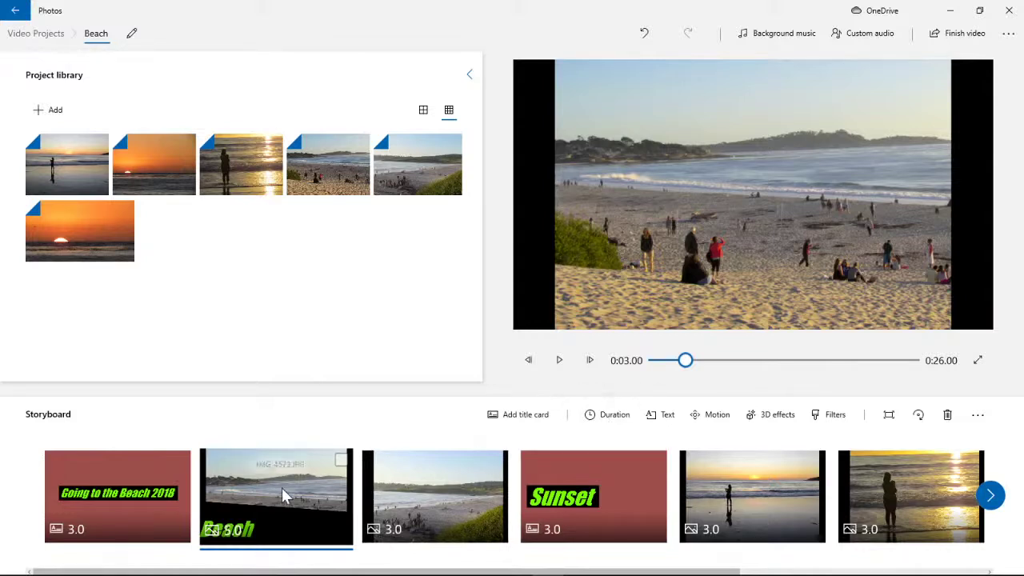
# Compare Zoom out center, Zoom in right and Pan right motions, keeping Pan right on the Beach clip.
pyautogui.click(709, 419)
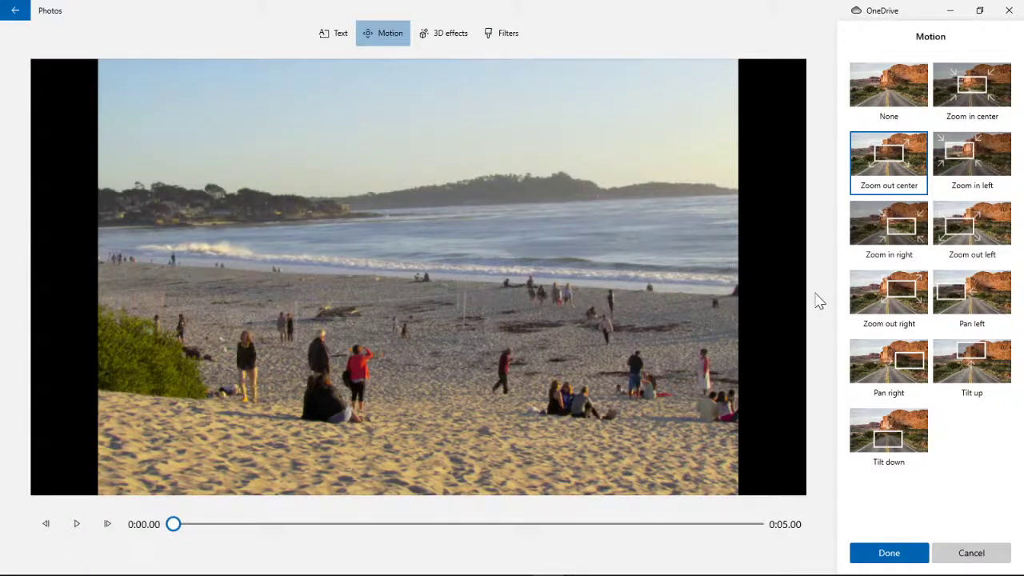
pyautogui.click(892, 190)
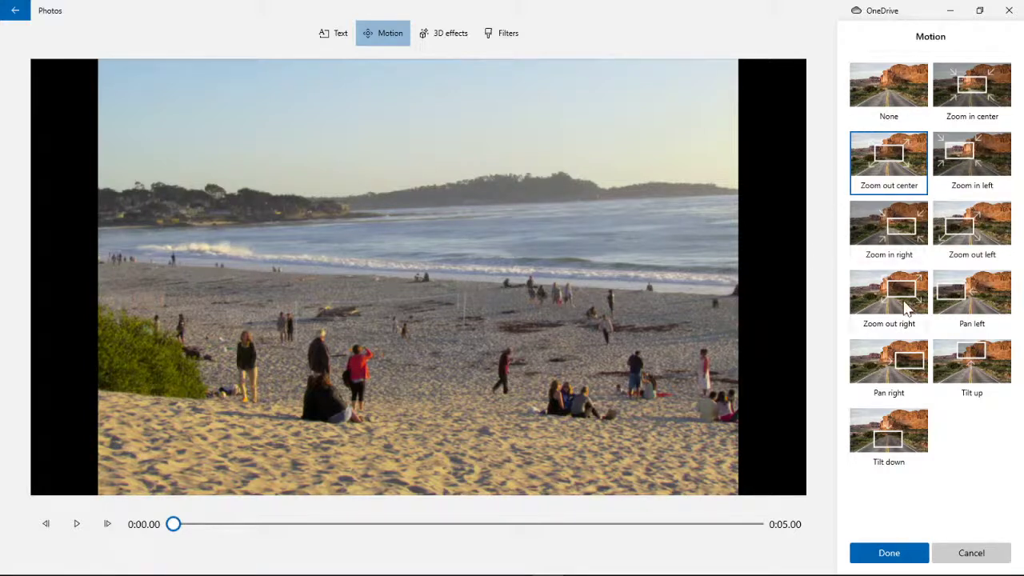
pyautogui.click(902, 363)
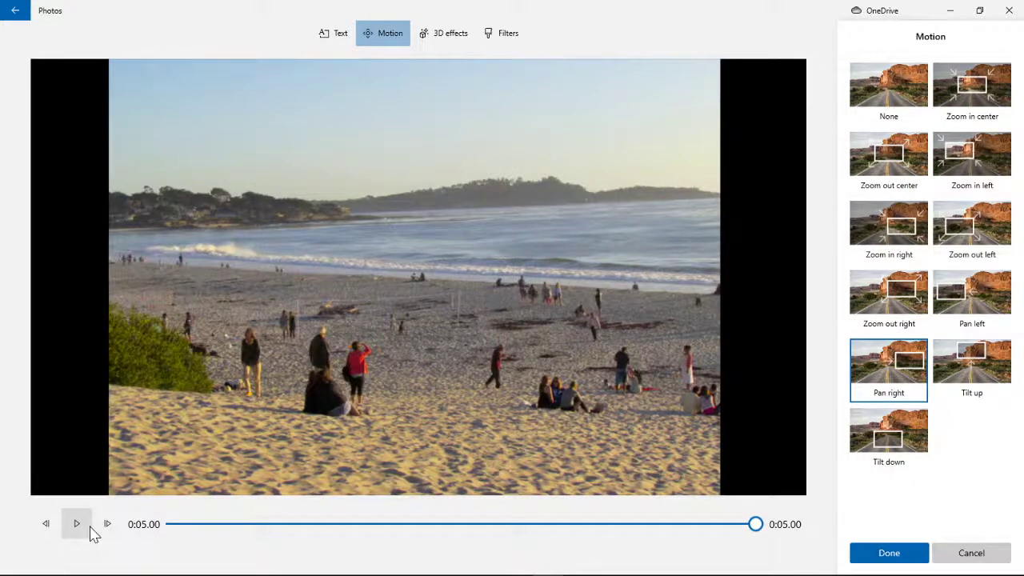
pyautogui.click(77, 524)
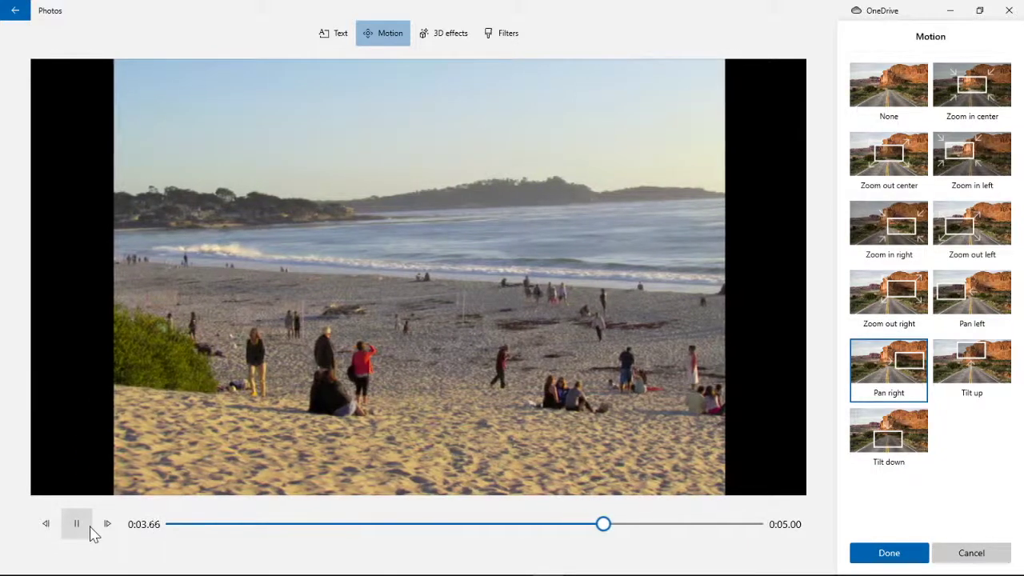
pyautogui.click(906, 244)
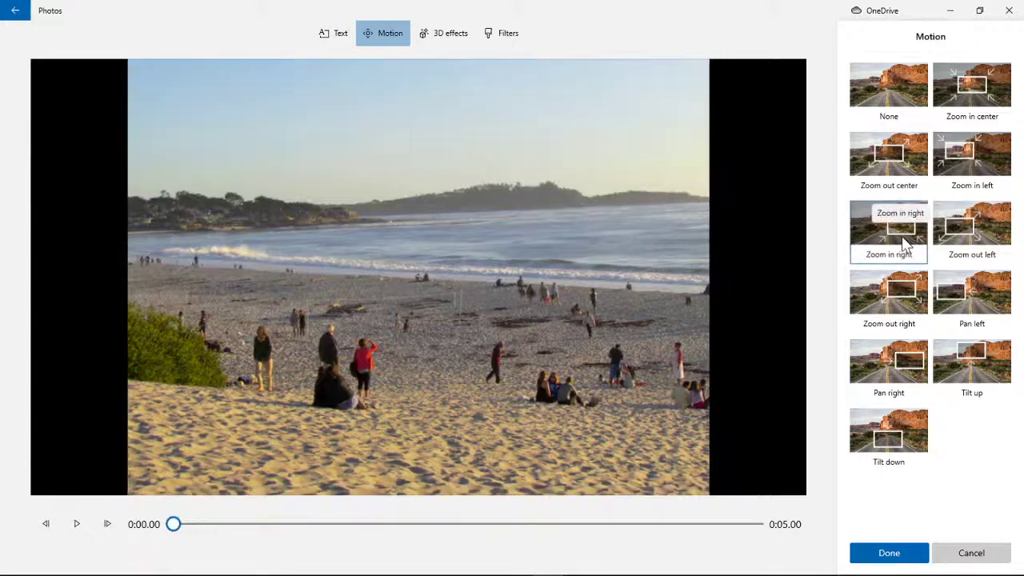
pyautogui.click(77, 524)
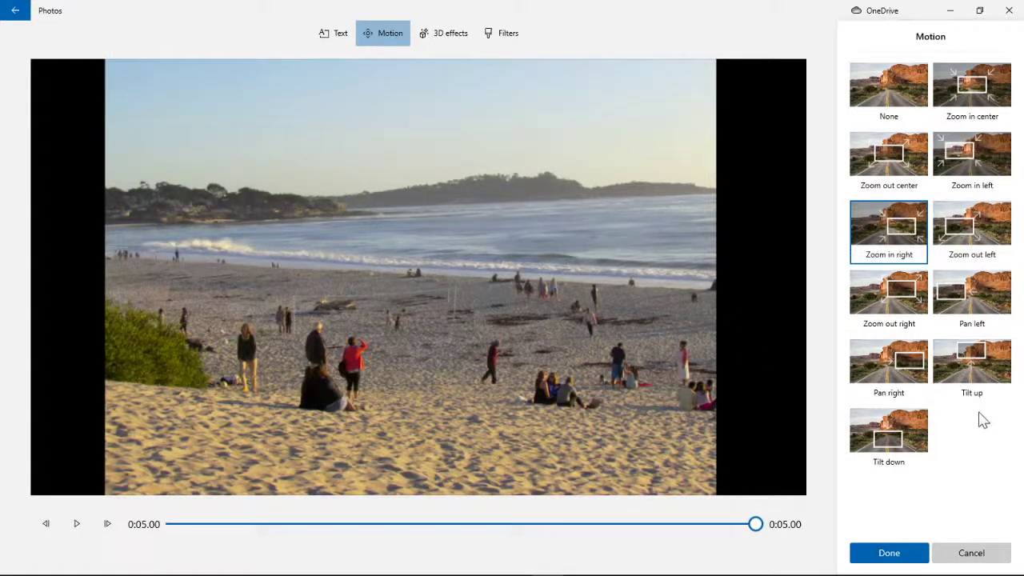
pyautogui.click(896, 386)
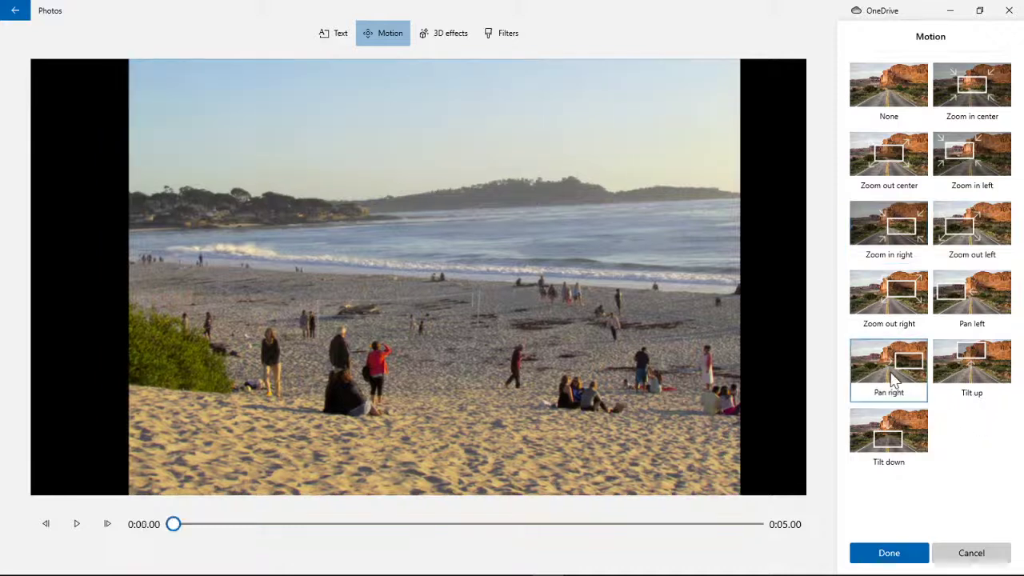
pyautogui.click(90, 536)
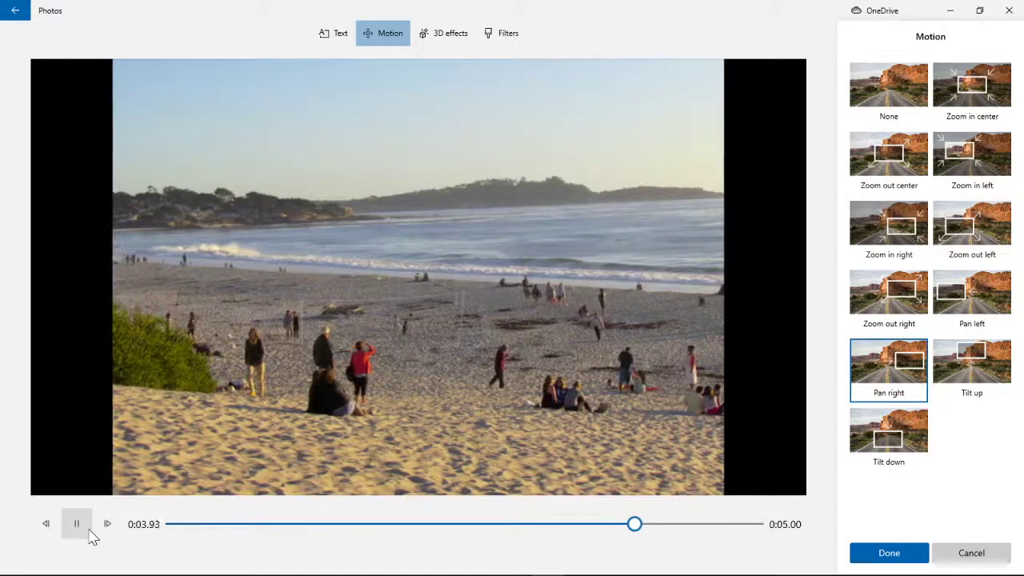
pyautogui.click(859, 553)
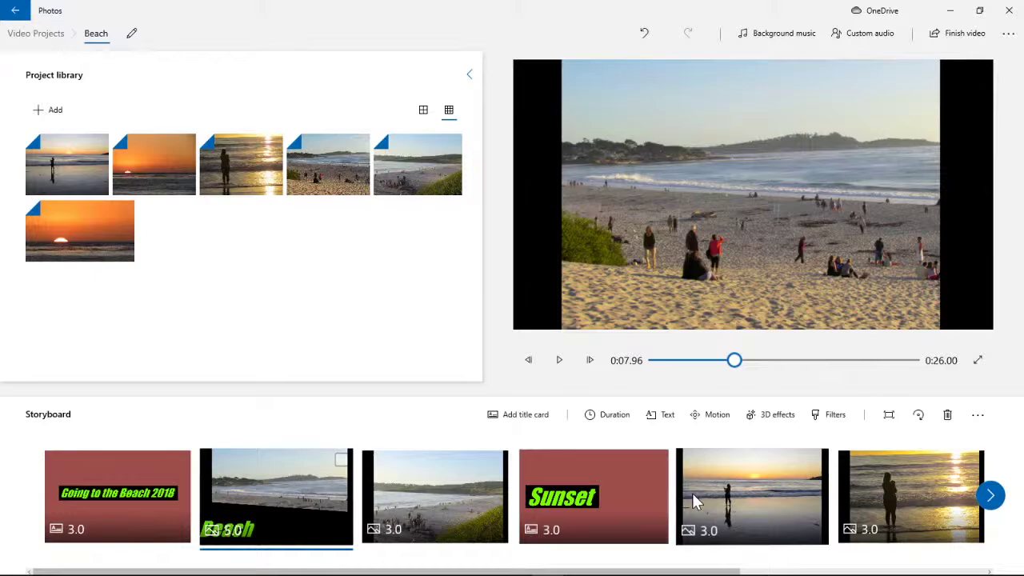
# Preview Pan left on the hillside beach clip, then apply Pan right instead.
pyautogui.click(424, 504)
pyautogui.click(717, 415)
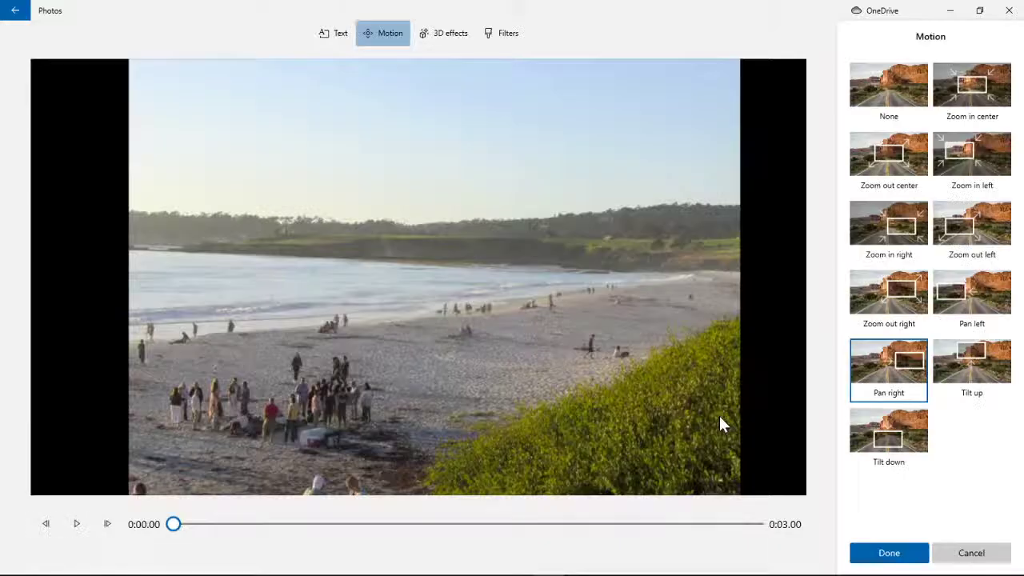
pyautogui.click(976, 320)
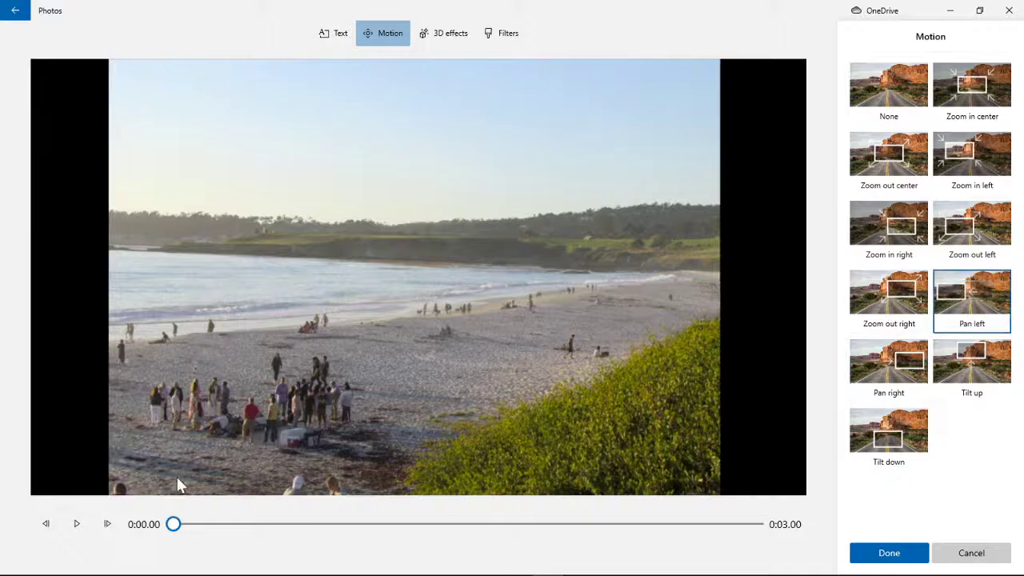
pyautogui.click(88, 527)
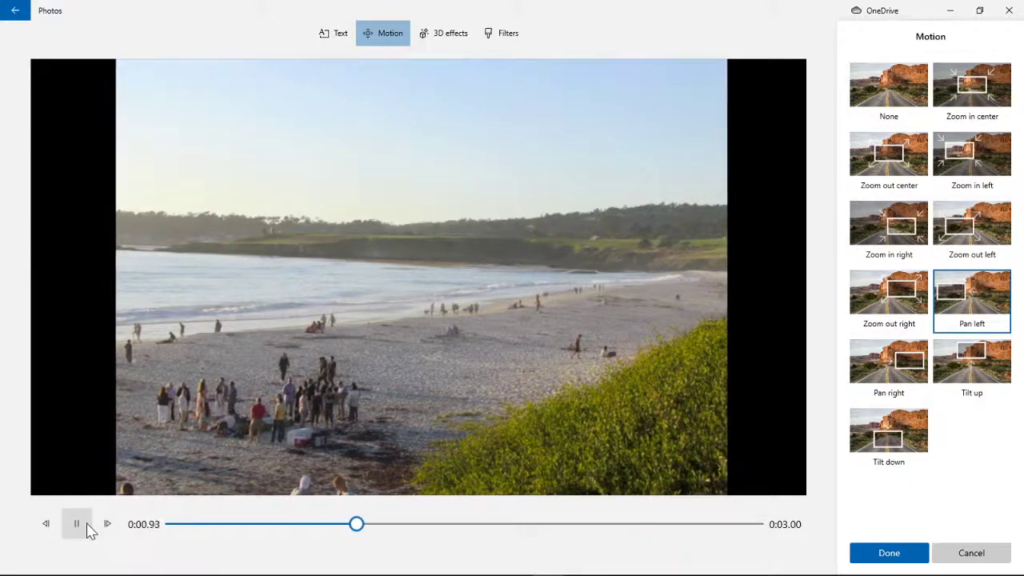
pyautogui.click(85, 527)
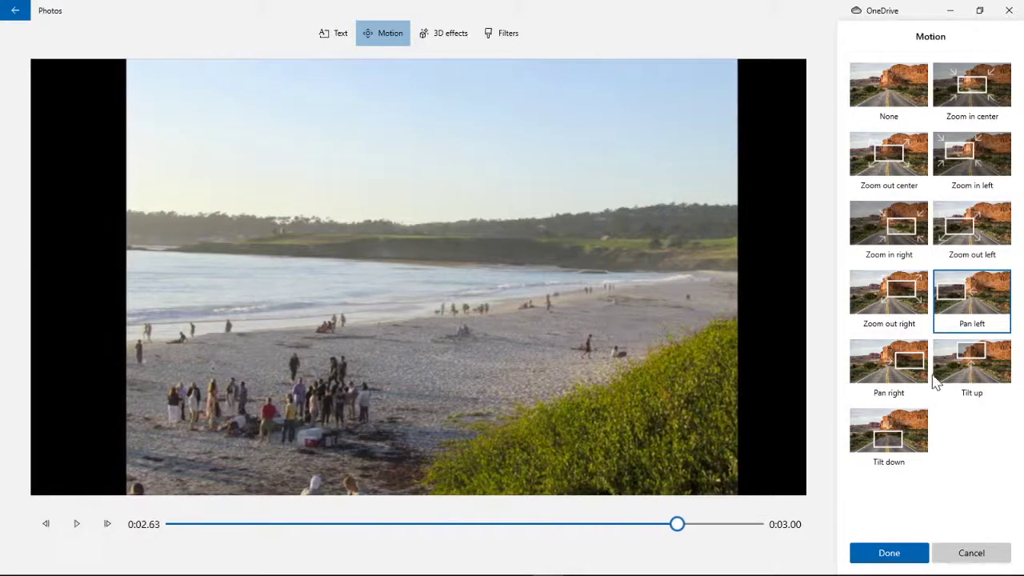
pyautogui.click(889, 368)
pyautogui.click(78, 525)
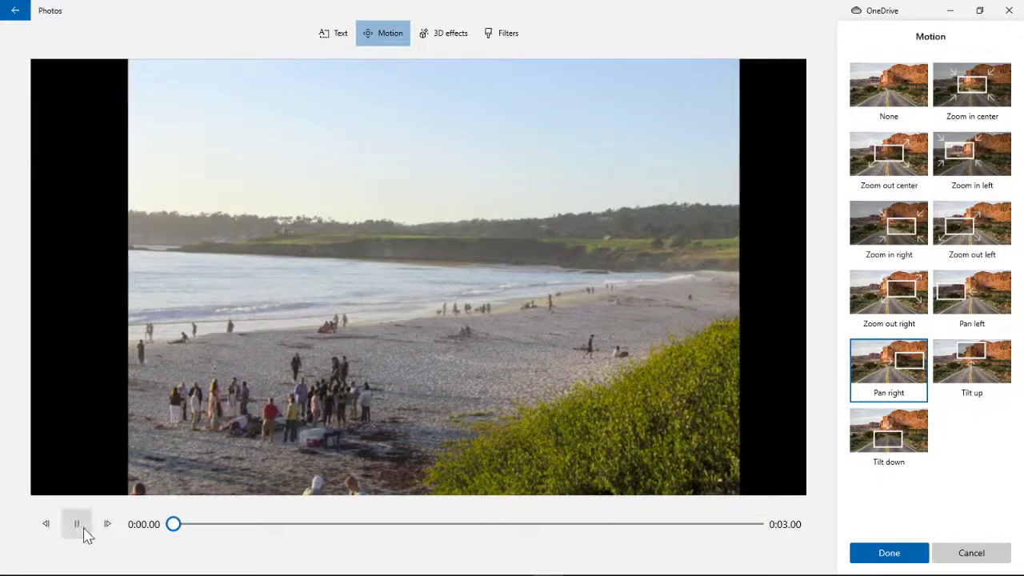
pyautogui.click(864, 549)
pyautogui.click(111, 477)
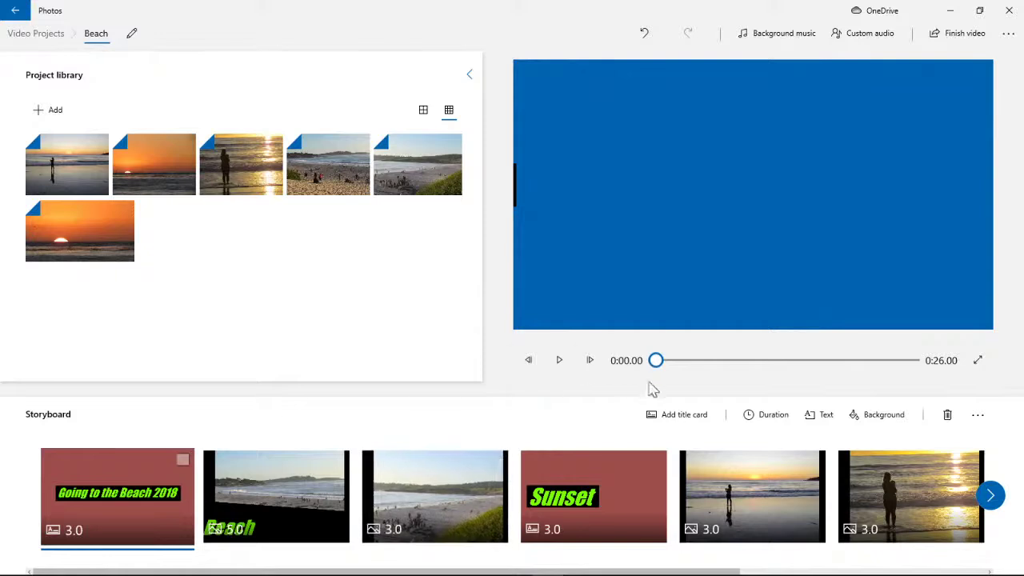
pyautogui.click(560, 370)
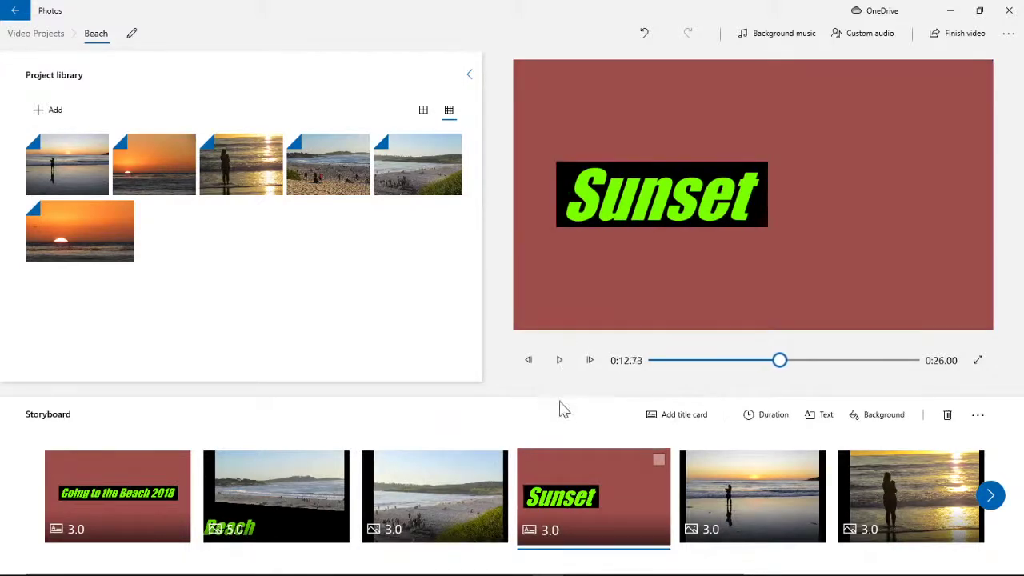
pyautogui.moveTo(780, 361); pyautogui.dragTo(656, 364)
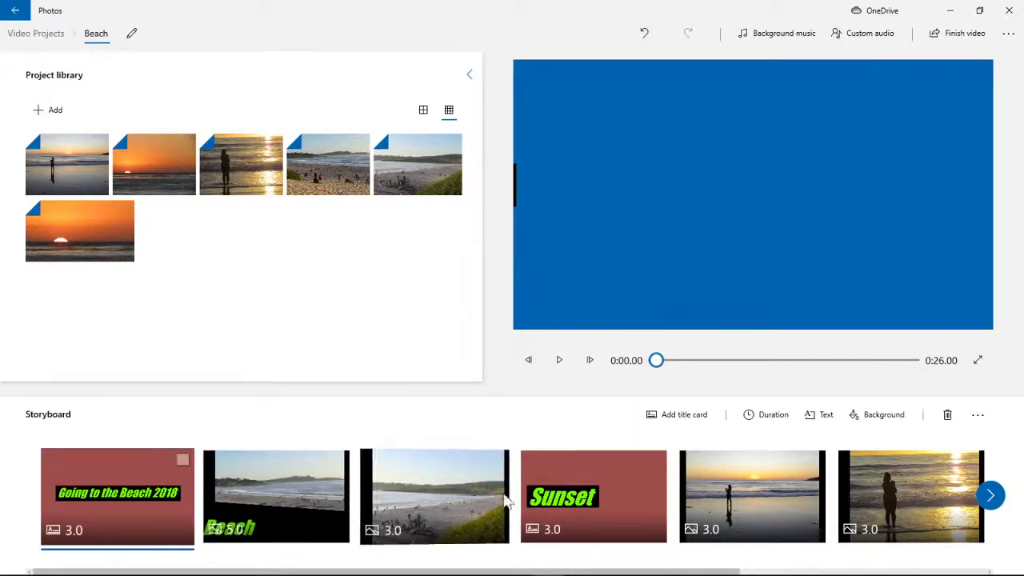
pyautogui.click(882, 417)
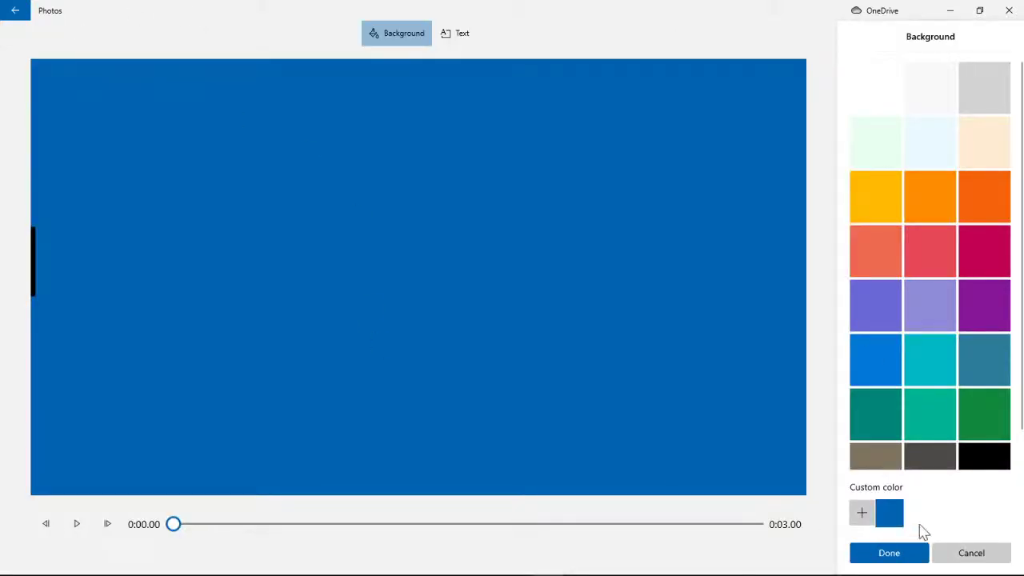
pyautogui.click(960, 552)
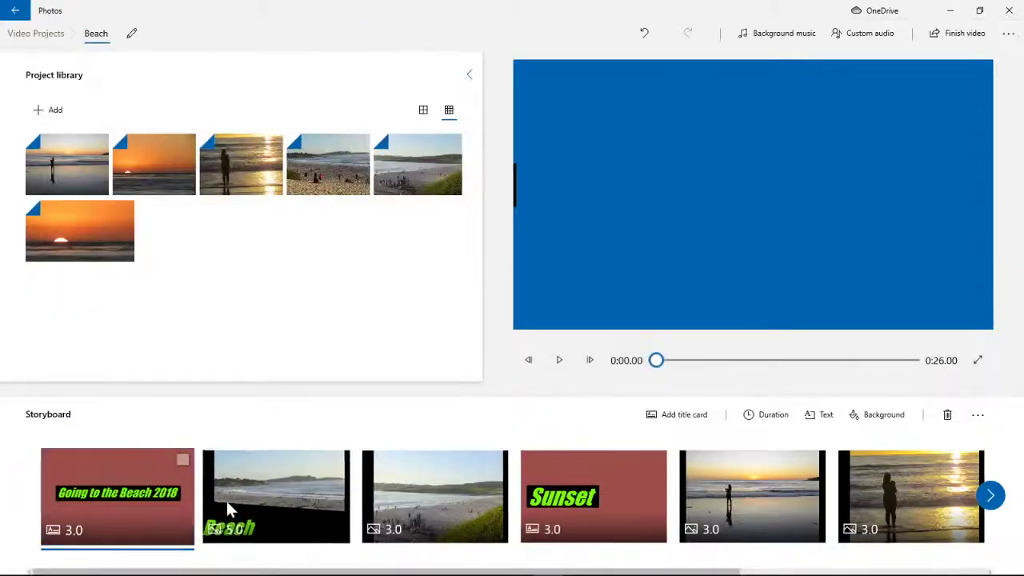
pyautogui.click(240, 500)
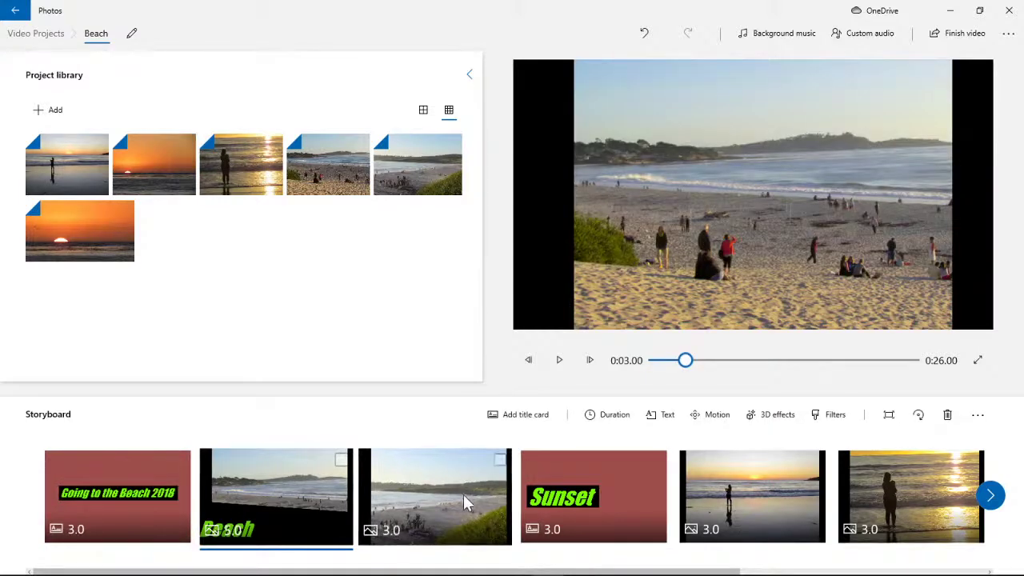
pyautogui.click(452, 493)
pyautogui.click(265, 495)
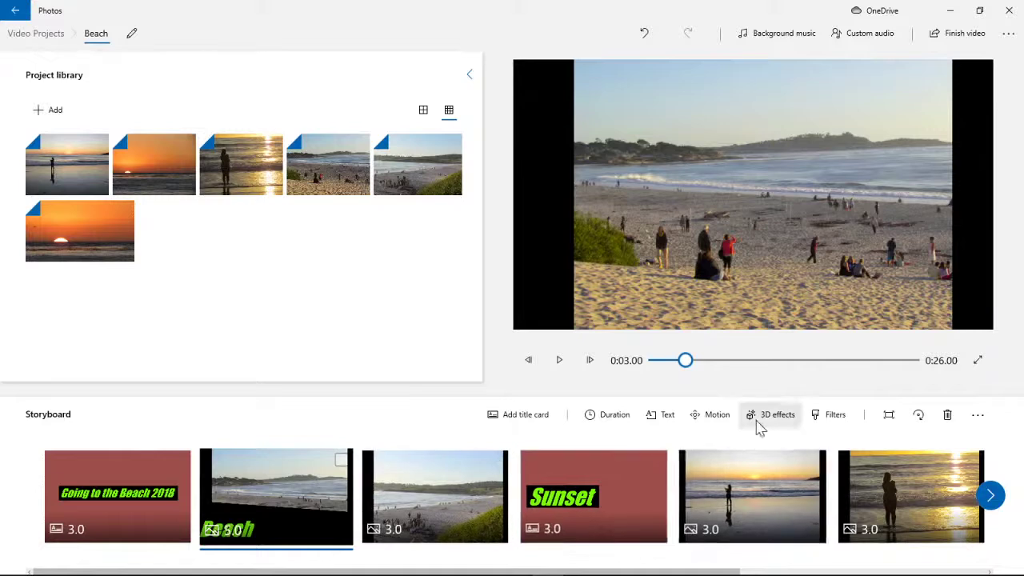
pyautogui.click(736, 497)
pyautogui.click(605, 499)
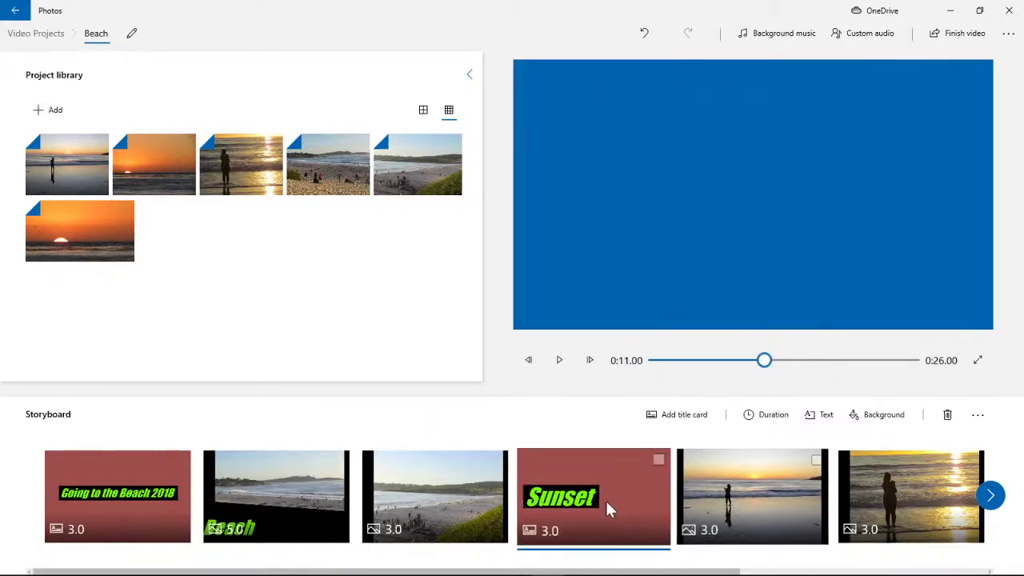
pyautogui.click(763, 496)
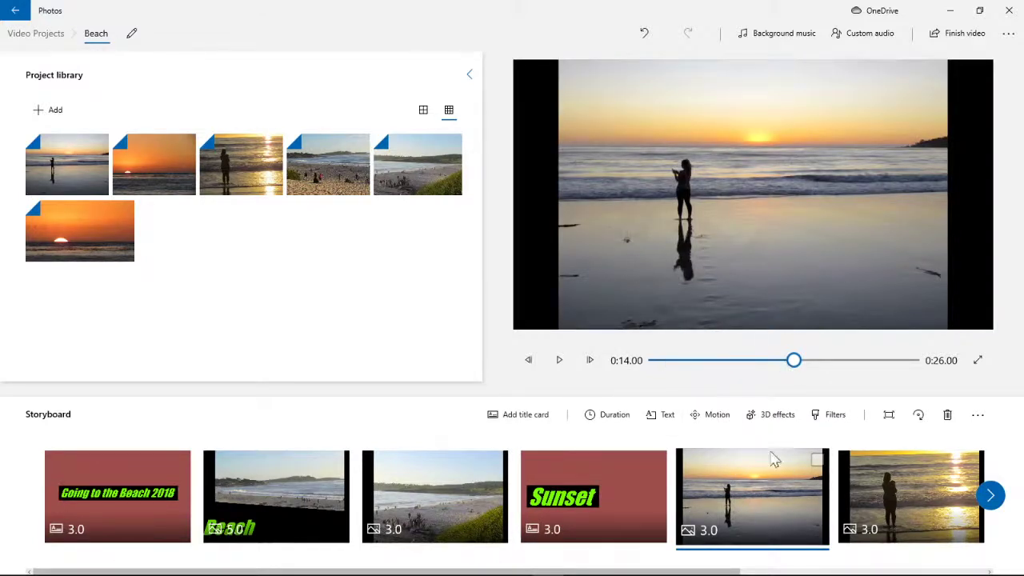
# Preview and keep the Tilt up motion on the silhouette clip, then scroll to later clips.
pyautogui.click(709, 416)
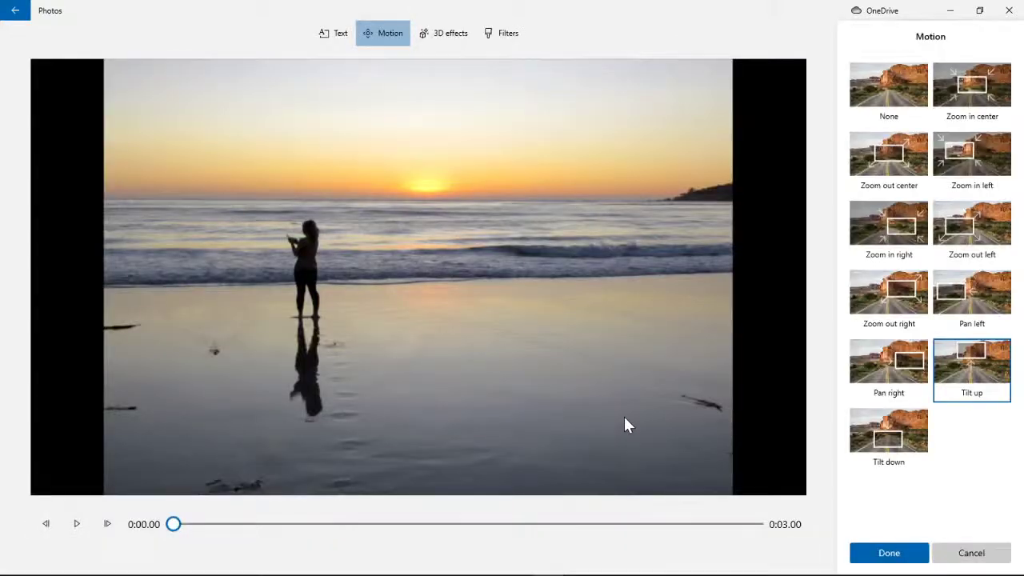
pyautogui.click(84, 529)
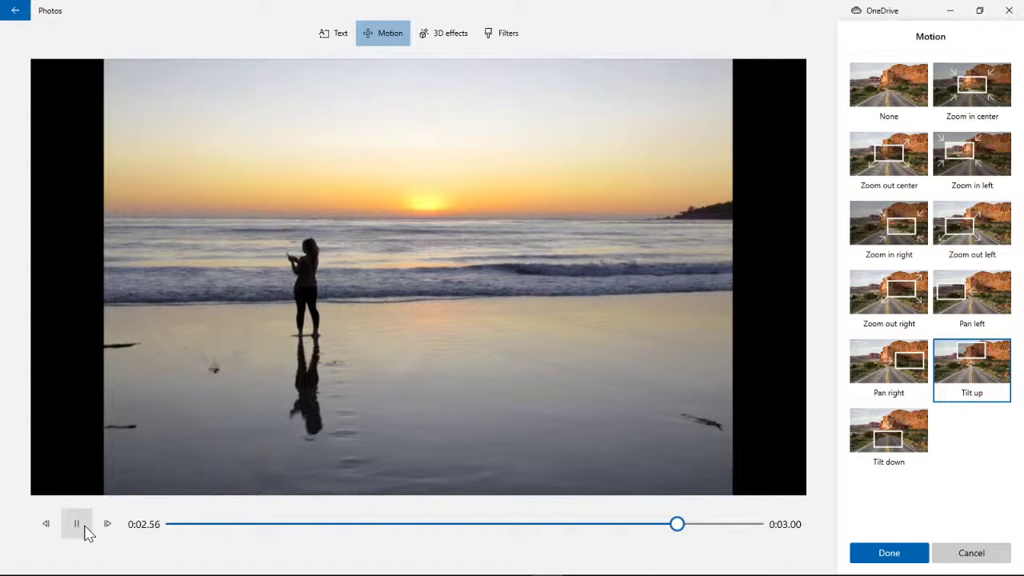
pyautogui.click(866, 556)
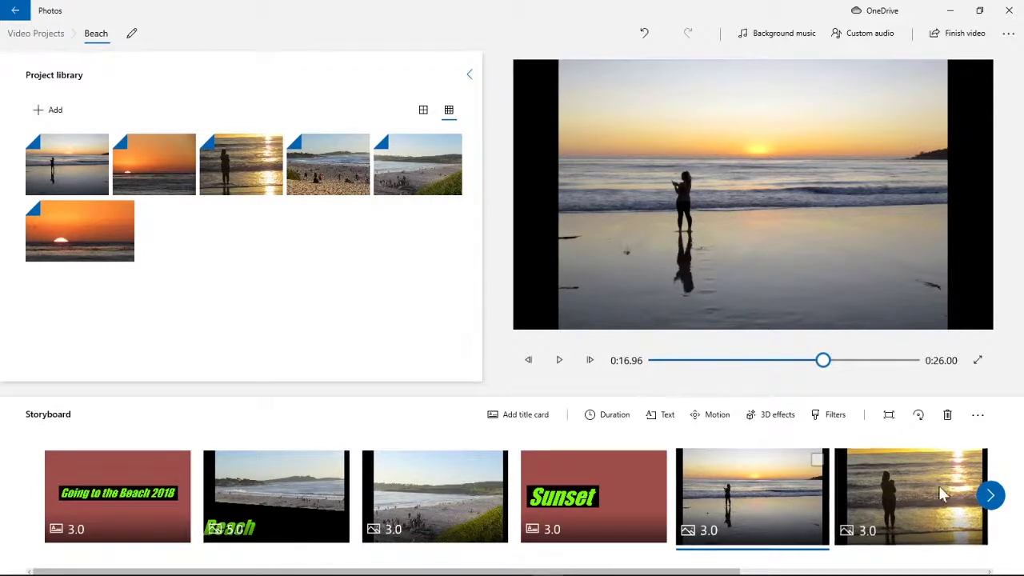
pyautogui.click(990, 495)
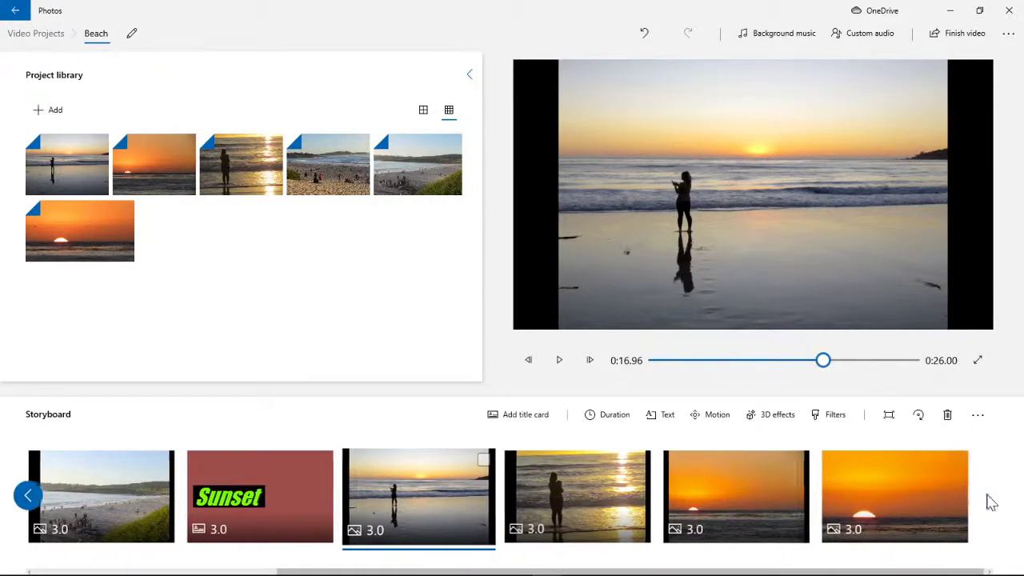
# Change the woman-in-surf clip's motion from Pan right to Zoom in right, previewing both.
pyautogui.click(565, 500)
pyautogui.click(709, 419)
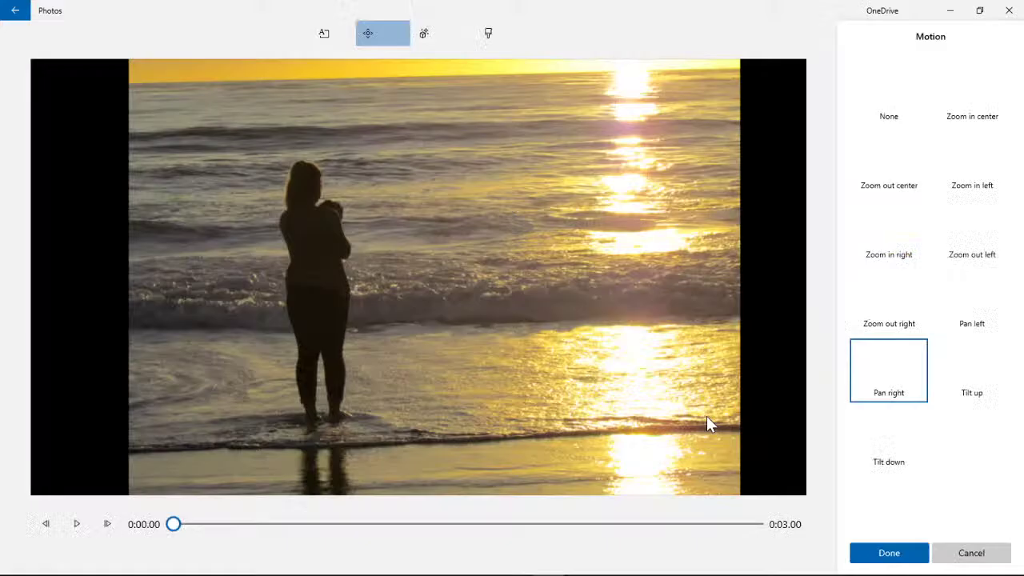
pyautogui.click(78, 526)
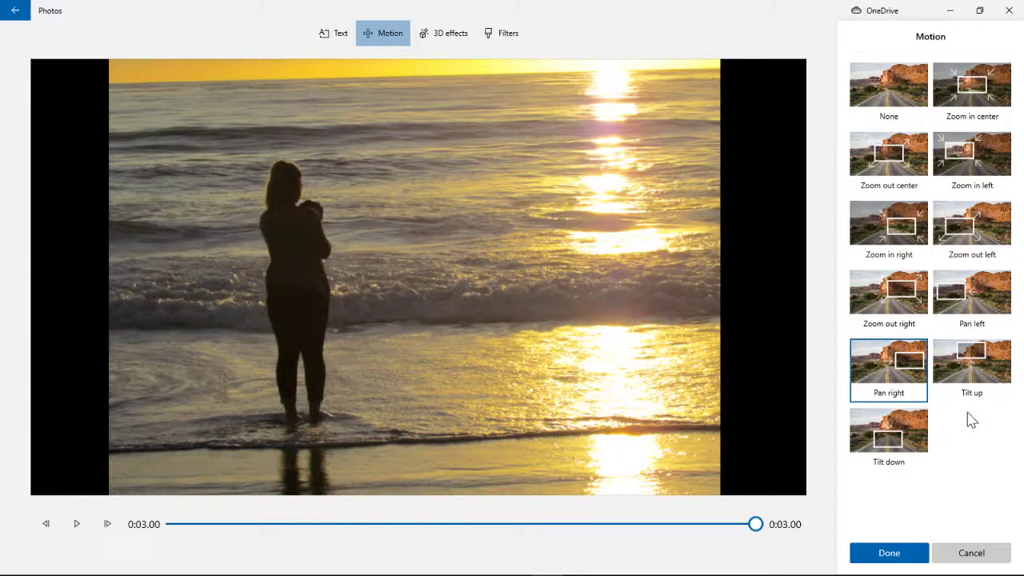
pyautogui.click(909, 227)
pyautogui.click(78, 524)
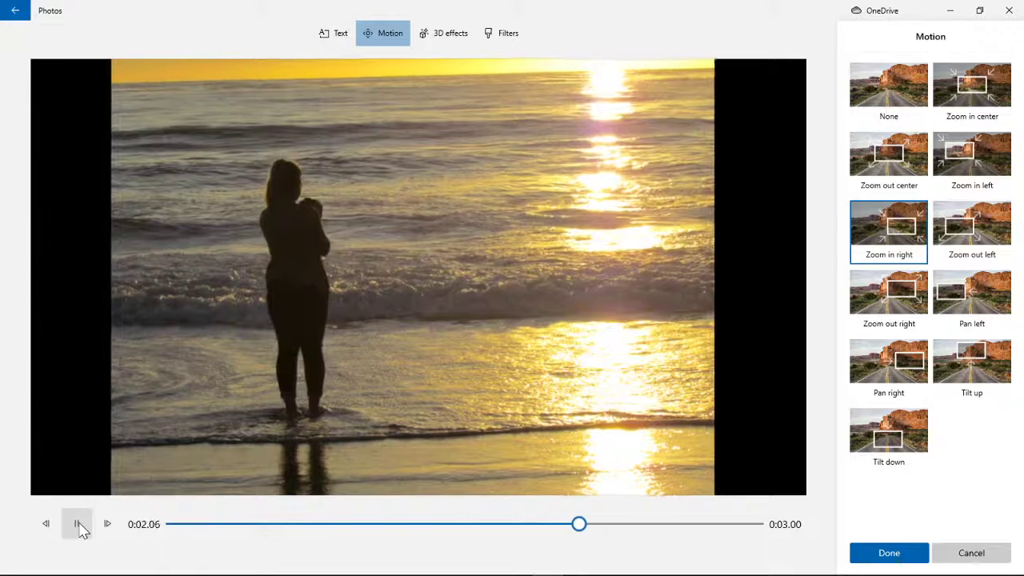
pyautogui.click(868, 555)
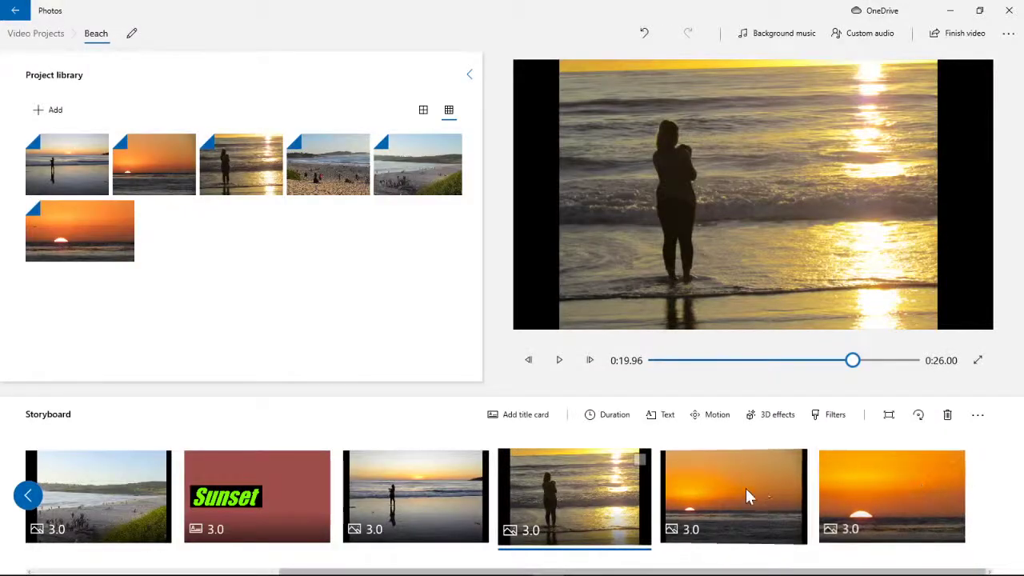
pyautogui.click(736, 490)
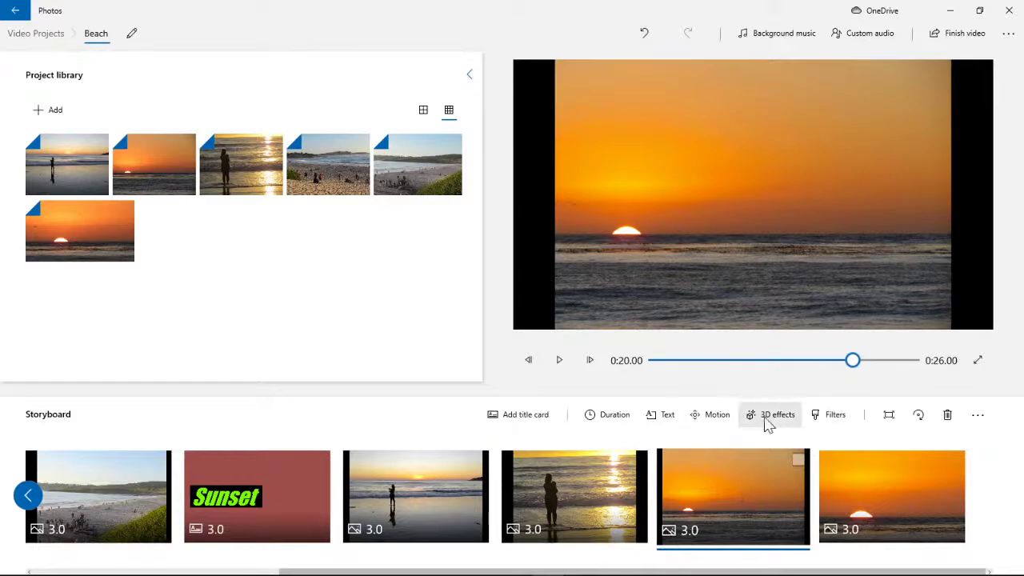
# Give the orange sun-on-the-horizon clip Zoom in left motion and preview it.
pyautogui.click(717, 414)
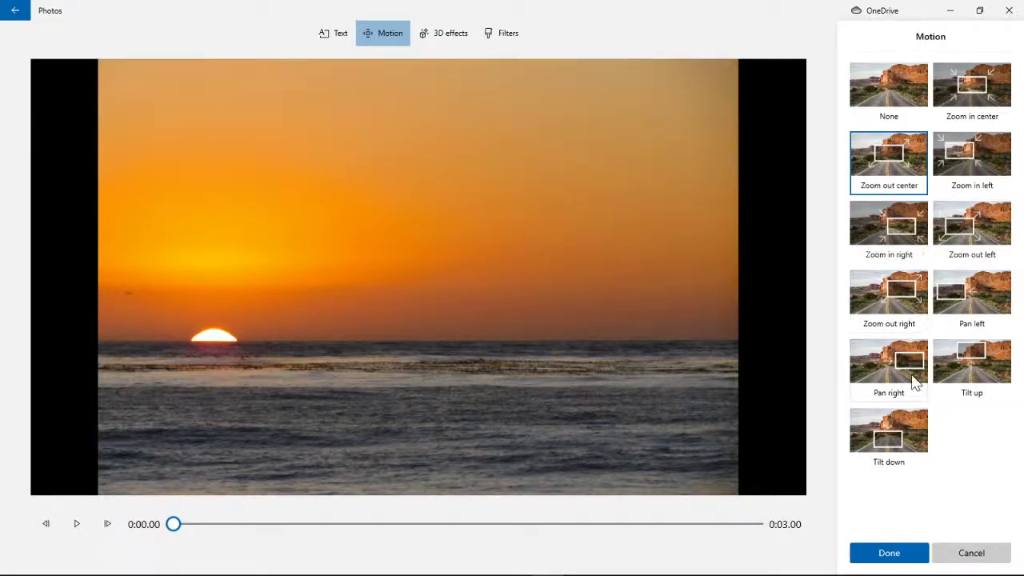
pyautogui.click(967, 234)
pyautogui.click(976, 170)
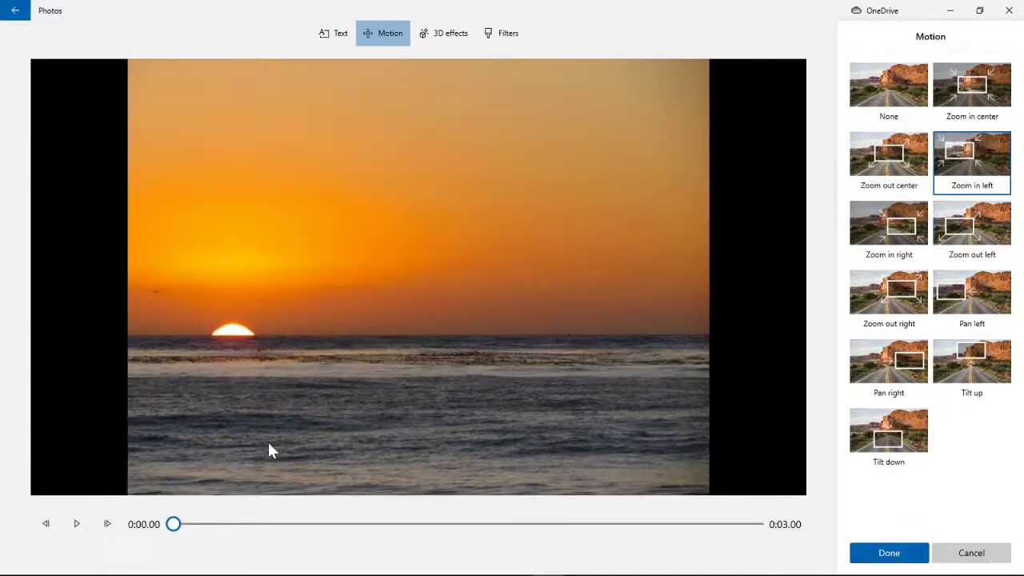
pyautogui.click(80, 526)
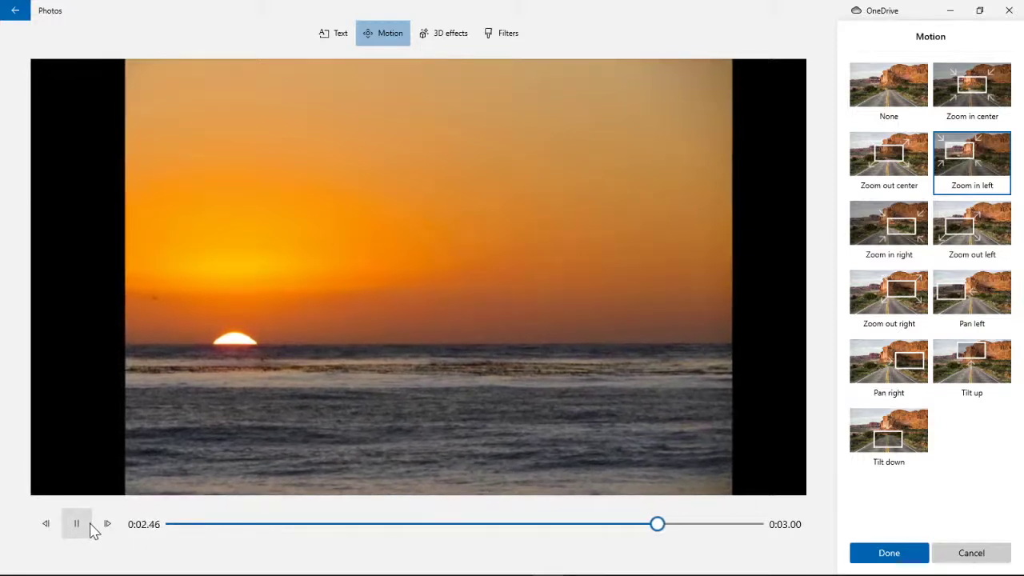
pyautogui.click(889, 552)
# Replace the half-sun final clip's Tilt down motion with Zoom in left and preview it.
pyautogui.click(913, 494)
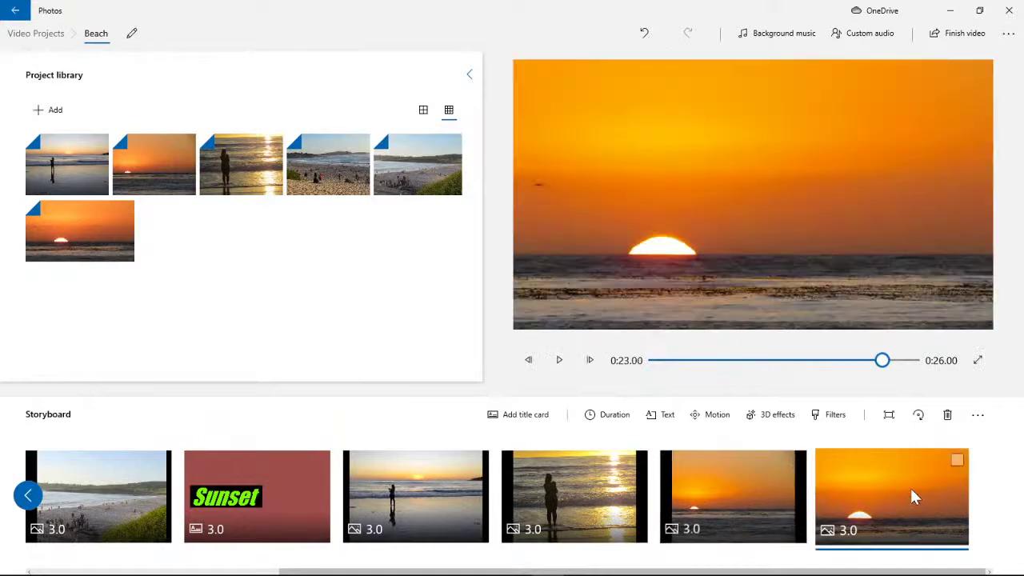
pyautogui.click(710, 415)
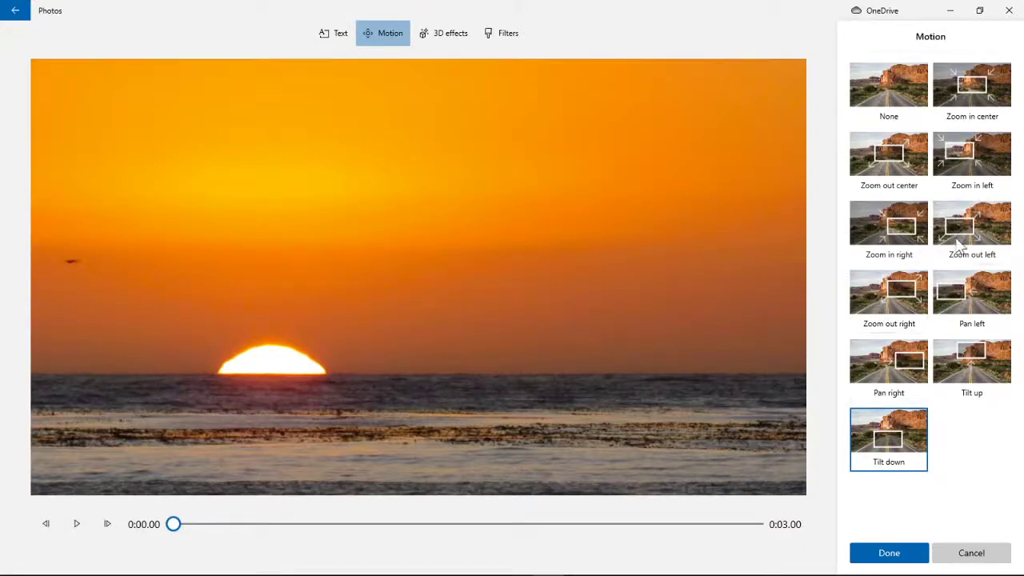
pyautogui.click(966, 164)
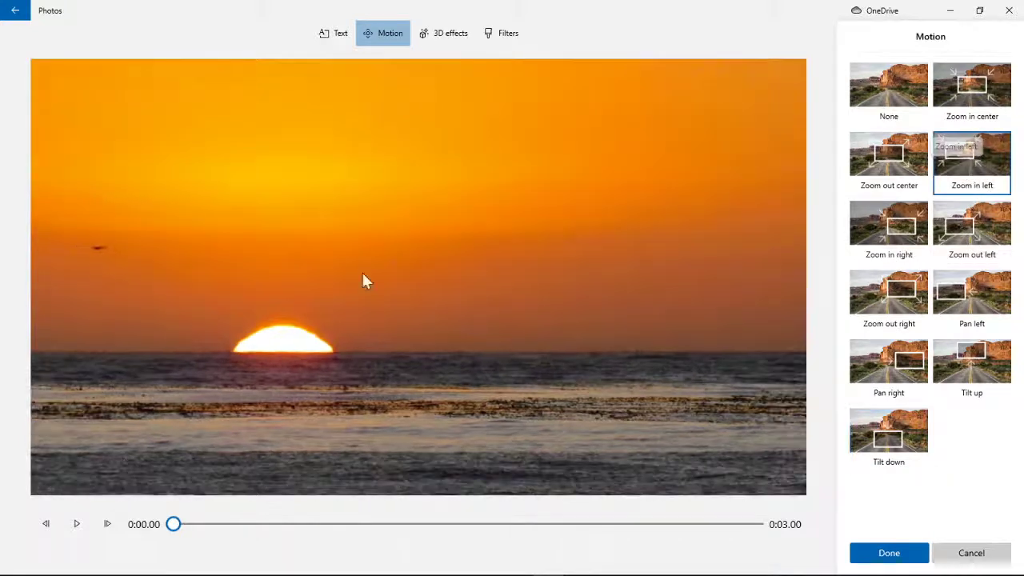
pyautogui.click(78, 524)
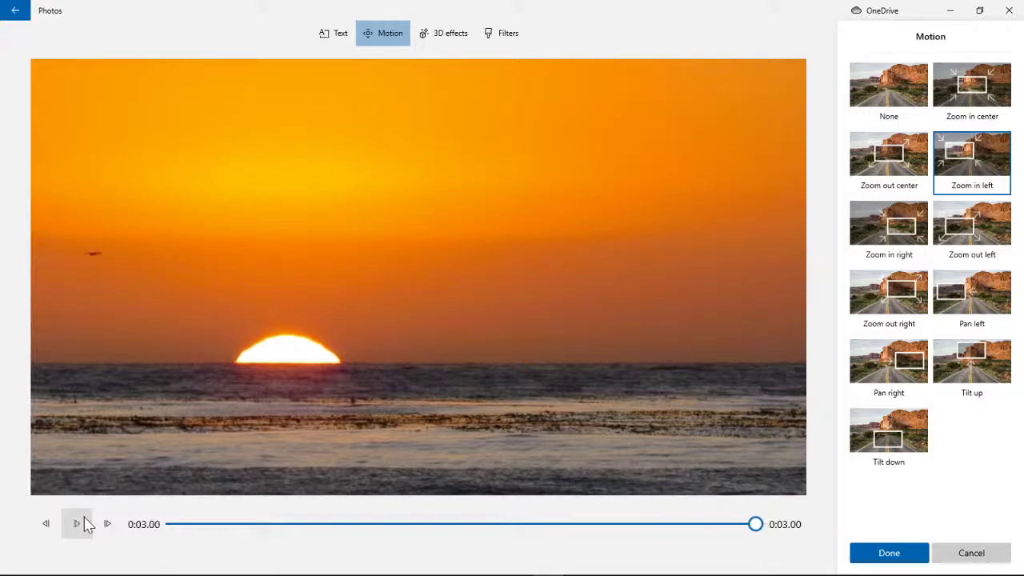
pyautogui.click(885, 553)
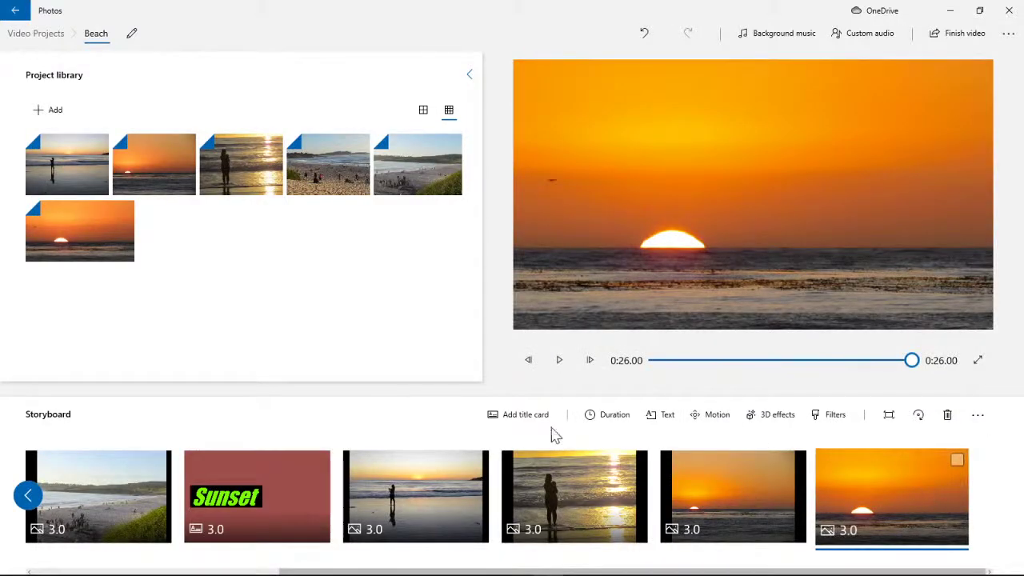
# Add a closing title card reading 'Great day at the Beach' in the ELECTRIC style at the end.
pyautogui.click(516, 416)
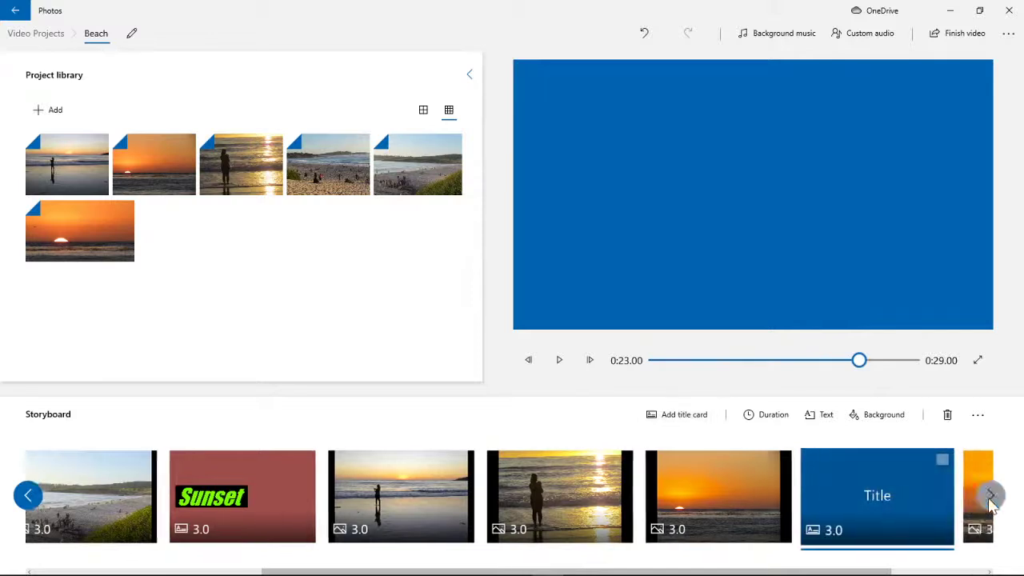
pyautogui.moveTo(767, 498); pyautogui.dragTo(939, 507)
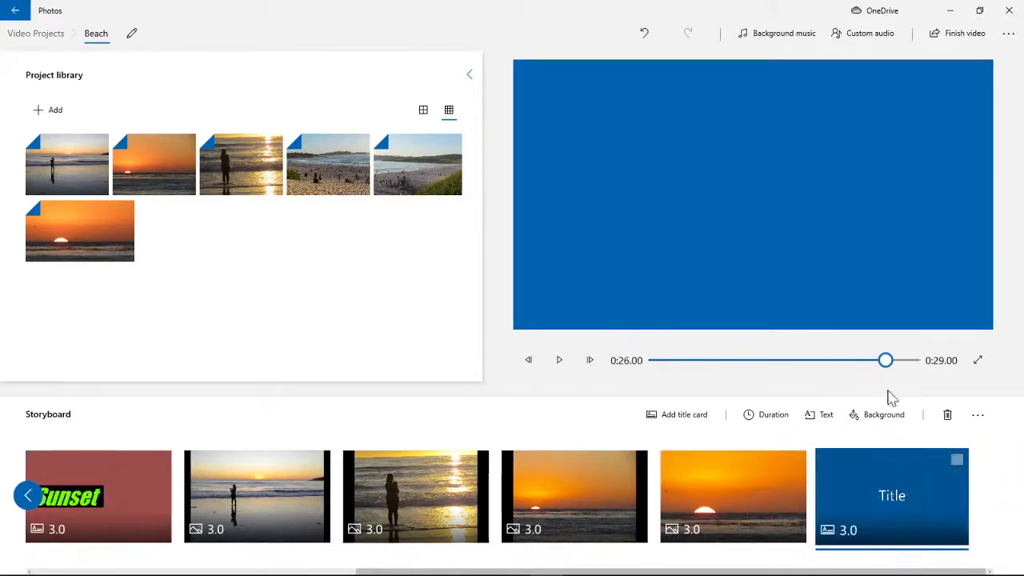
pyautogui.click(827, 421)
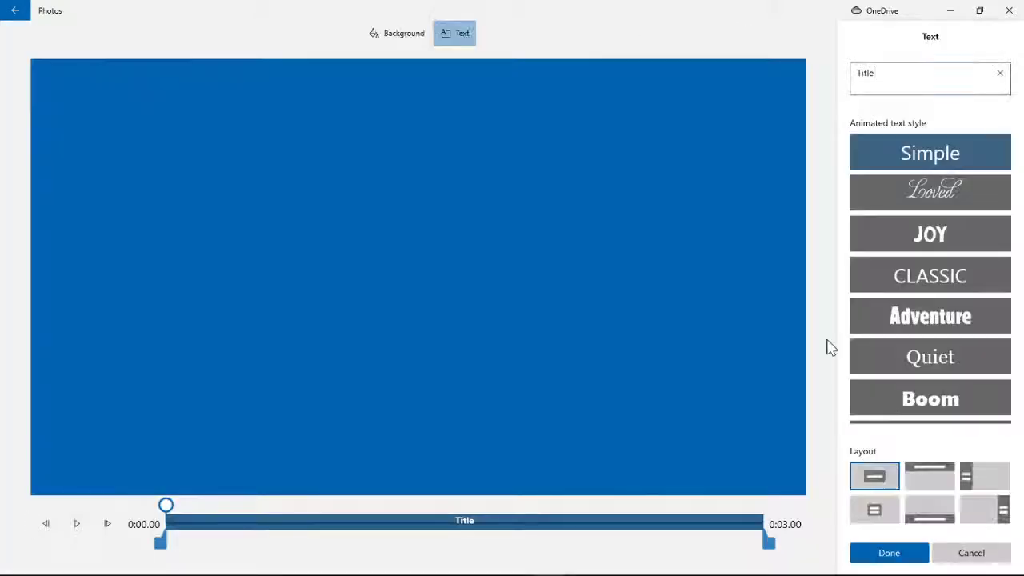
pyautogui.scroll(-5, 950, 320)
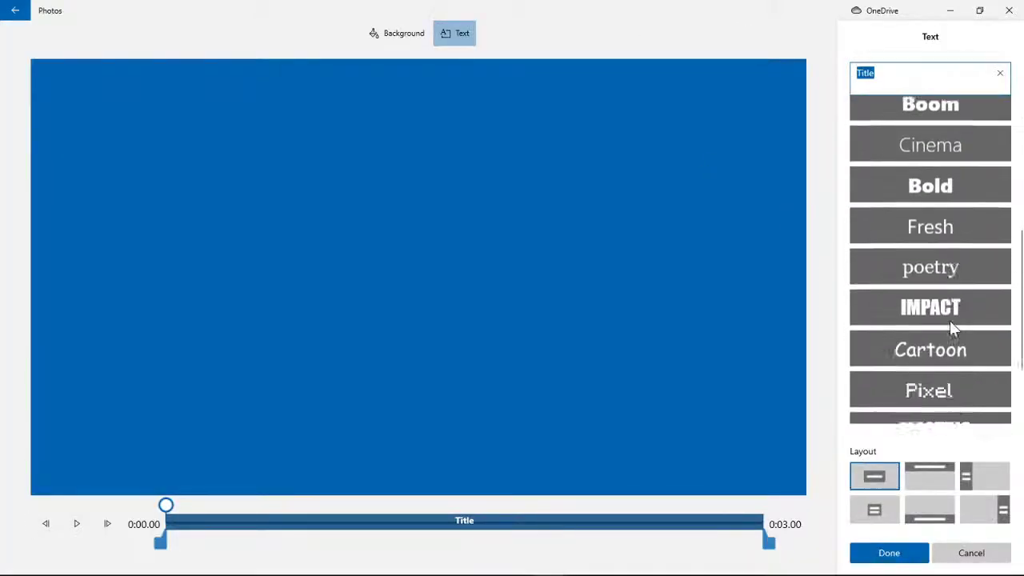
pyautogui.click(931, 330)
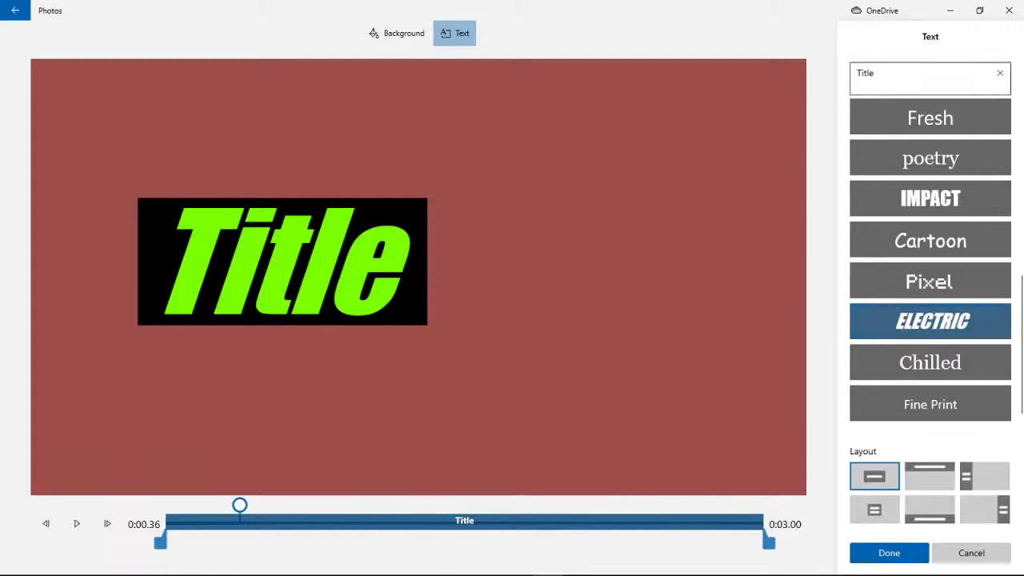
pyautogui.write('G')
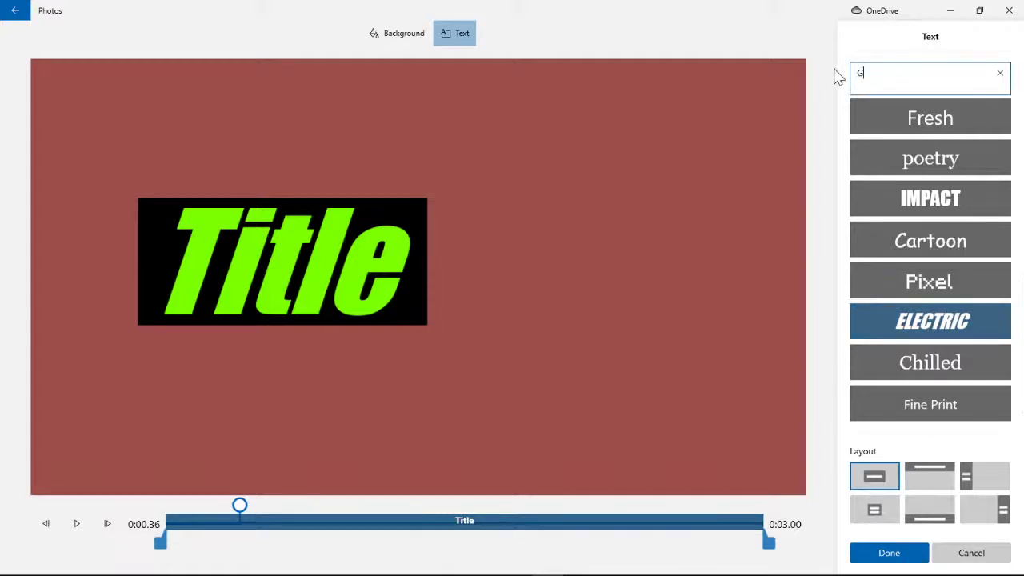
pyautogui.write('reat day')
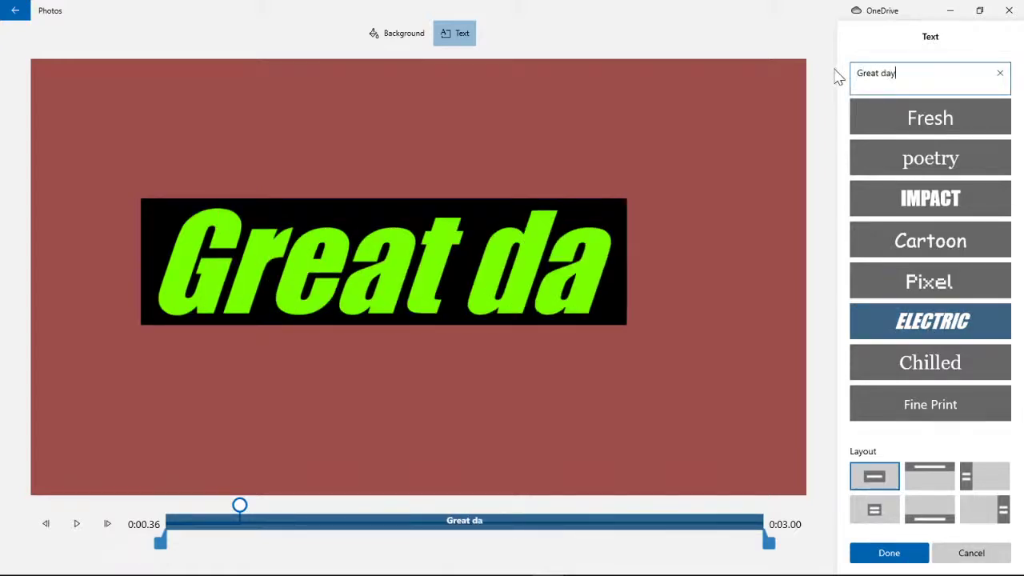
pyautogui.write(' at')
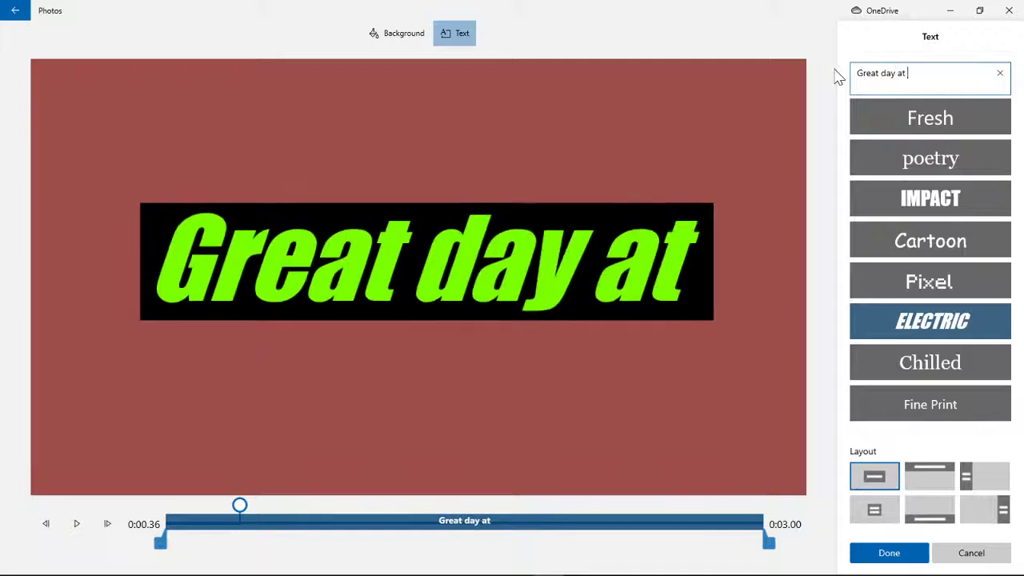
pyautogui.write(' the Beach!')
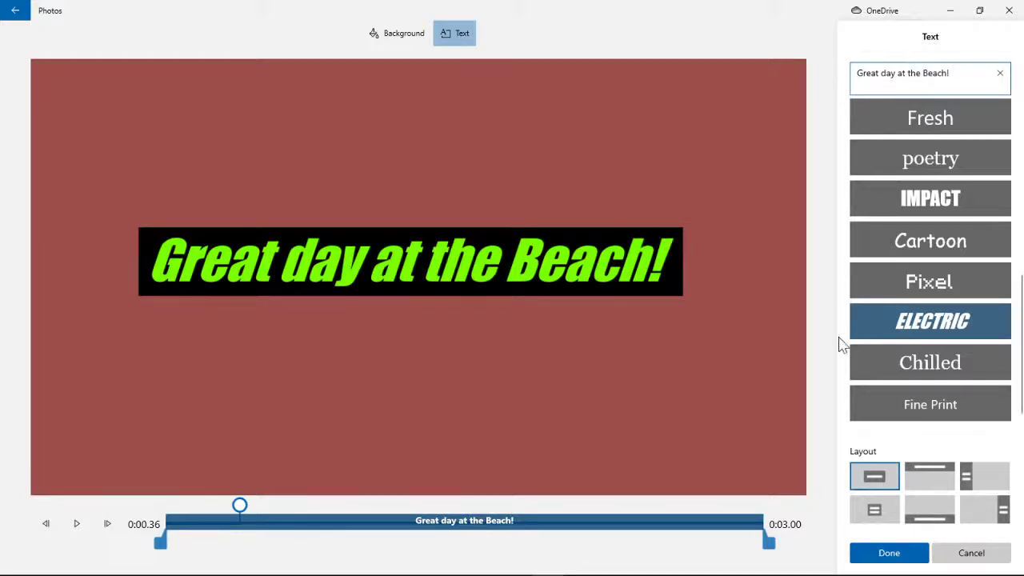
pyautogui.click(888, 554)
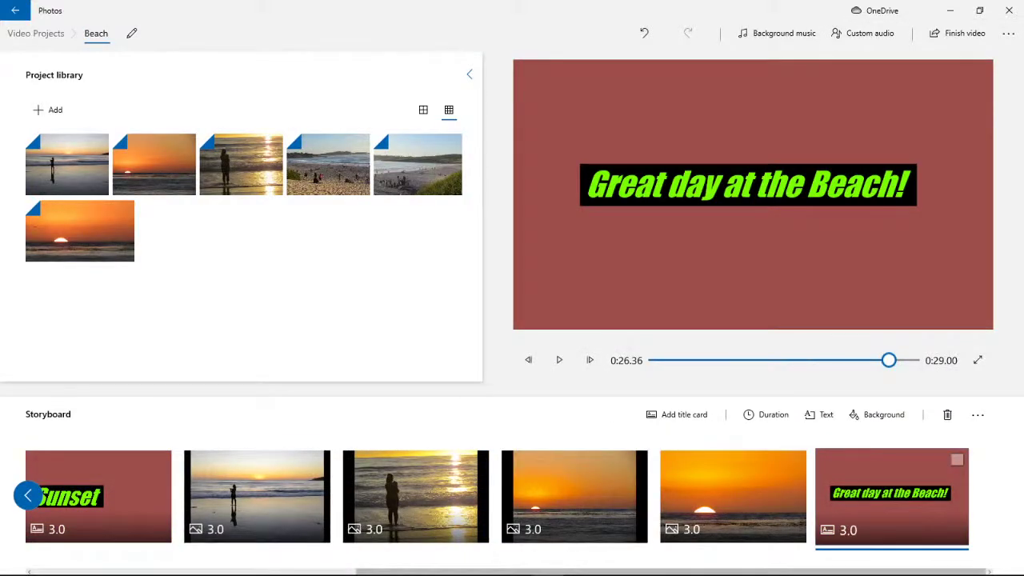
# Preview the whole Beach video from the first clip through to 0:29.00.
pyautogui.click(29, 497)
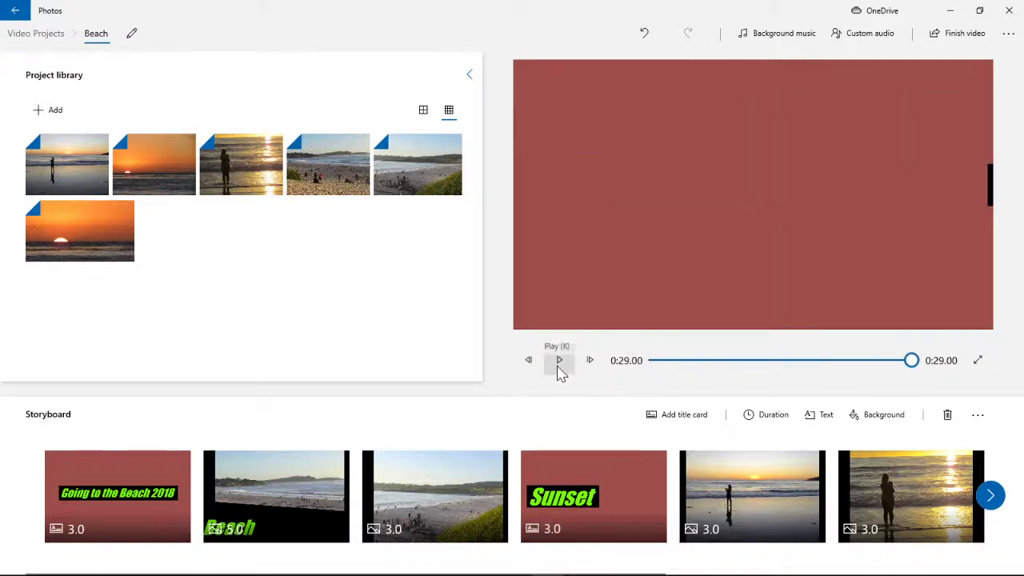
pyautogui.click(559, 366)
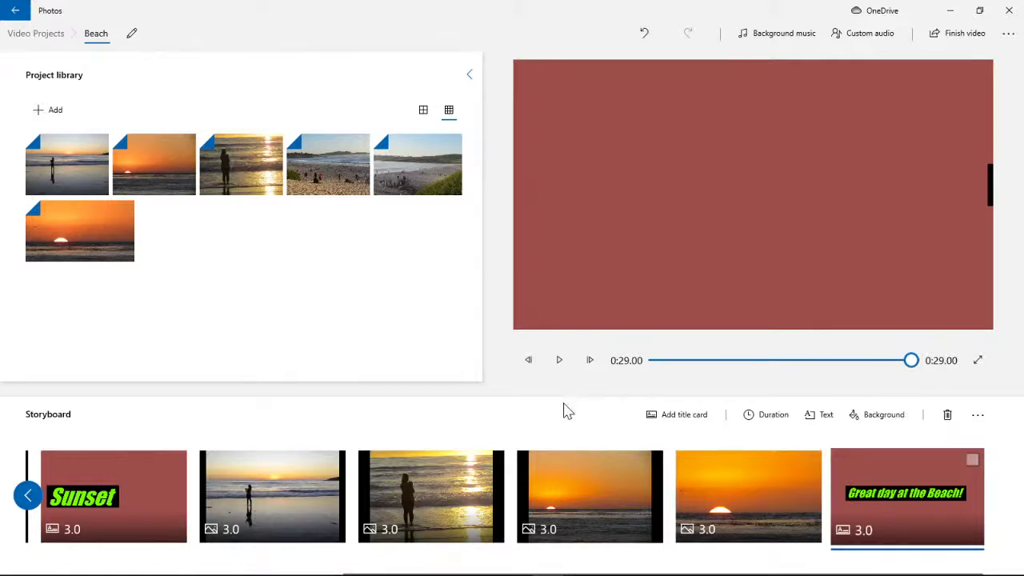
# Set the fourth, fifth and third clips to 4-second durations each.
pyautogui.click(627, 489)
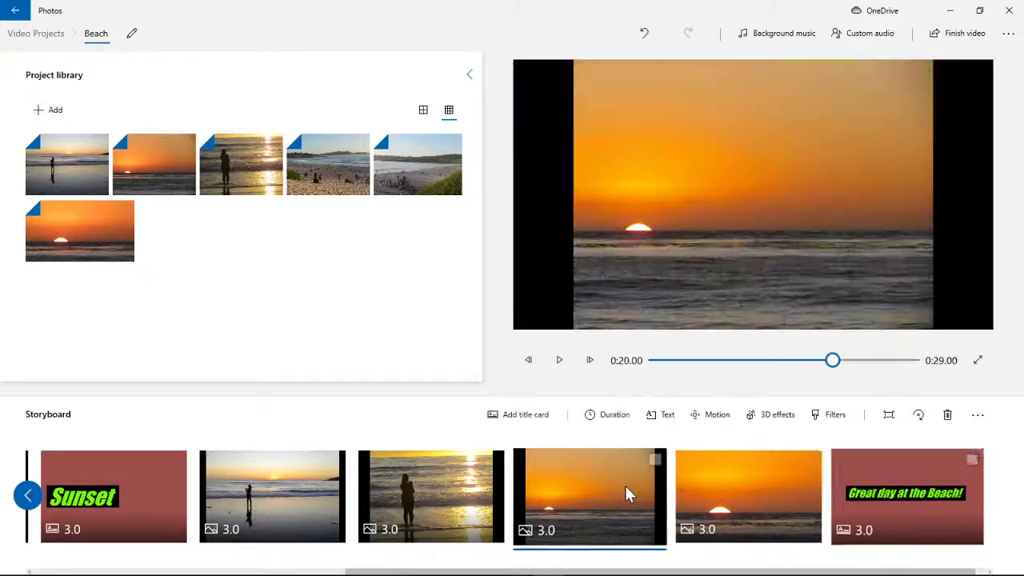
pyautogui.click(612, 414)
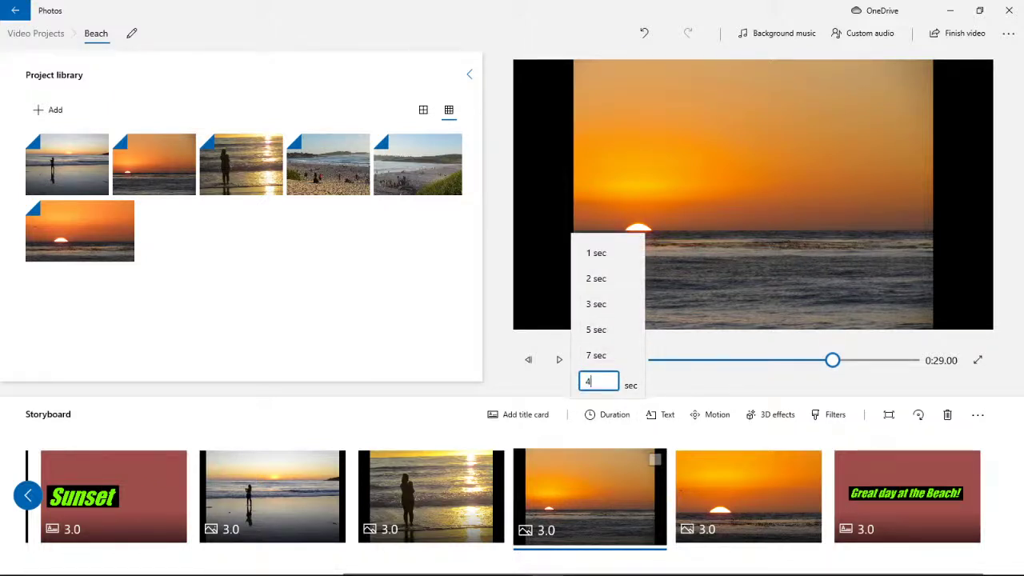
pyautogui.write('4')
pyautogui.press('Return')
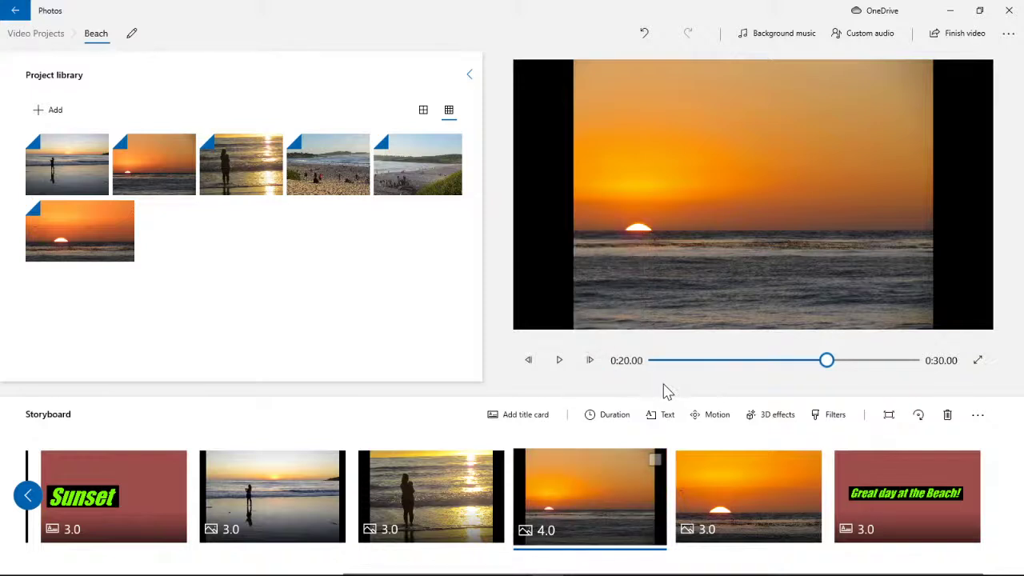
pyautogui.click(726, 492)
pyautogui.click(610, 414)
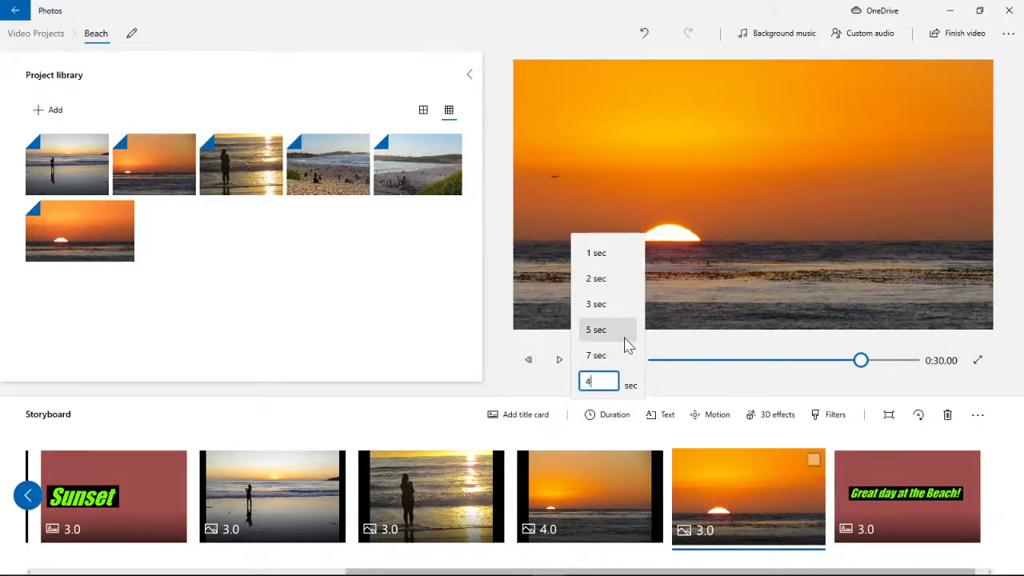
pyautogui.write('4')
pyautogui.press('Return')
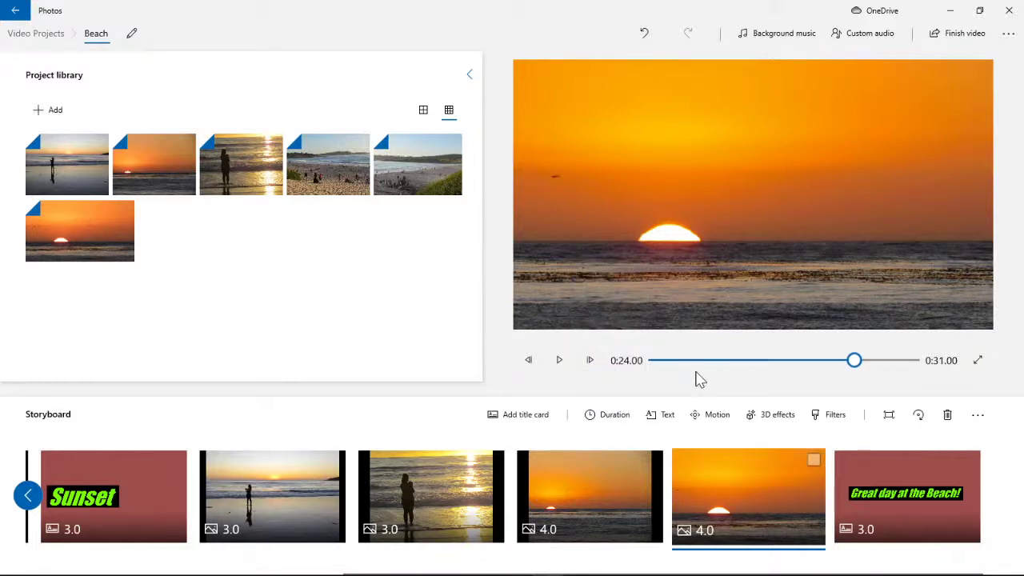
pyautogui.click(456, 506)
pyautogui.click(612, 420)
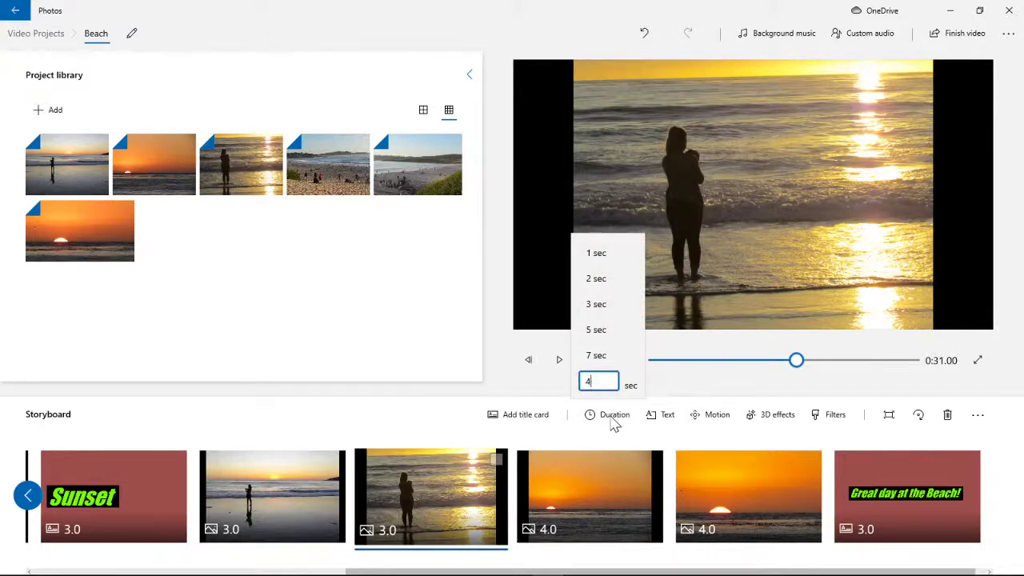
pyautogui.press('Return')
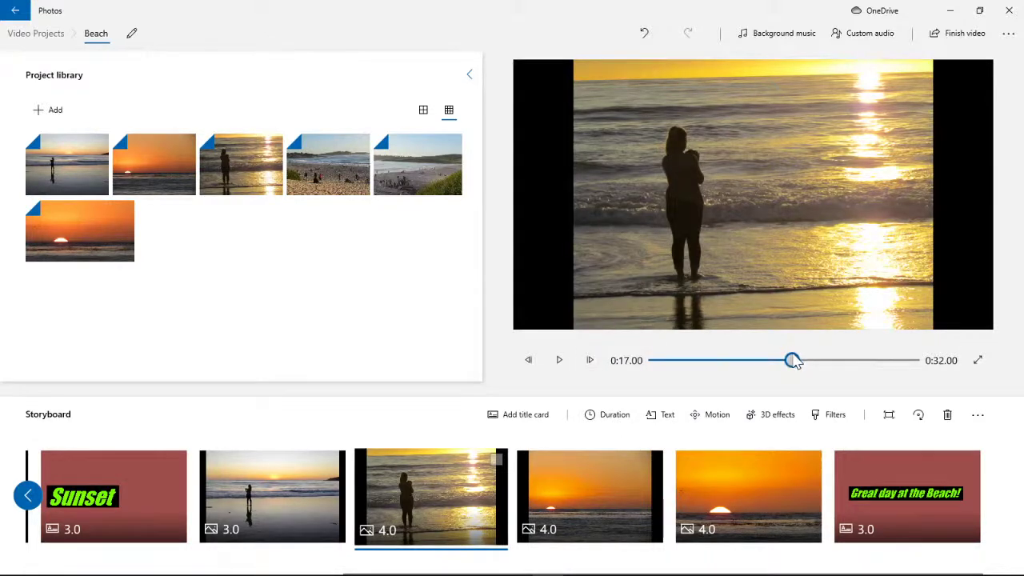
# Rewind to 0:00 and play the 32-second slideshow full screen.
pyautogui.moveTo(792, 361); pyautogui.dragTo(656, 361)
pyautogui.click(977, 361)
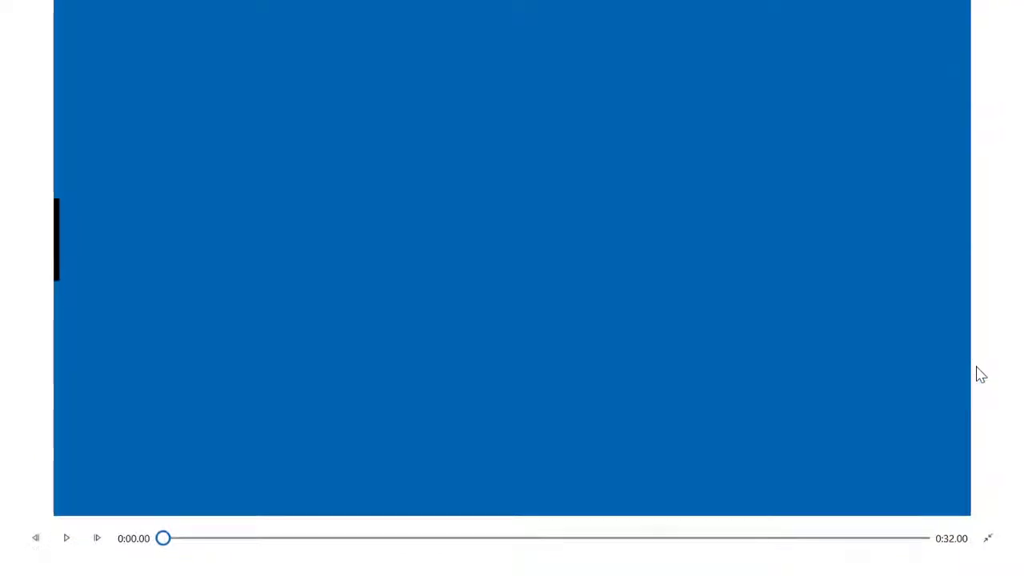
pyautogui.click(67, 539)
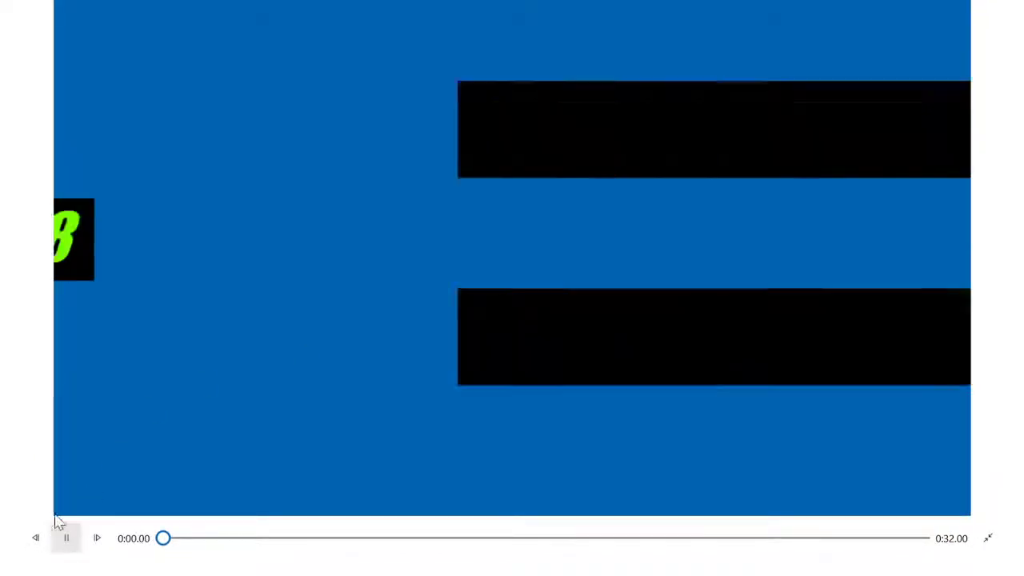
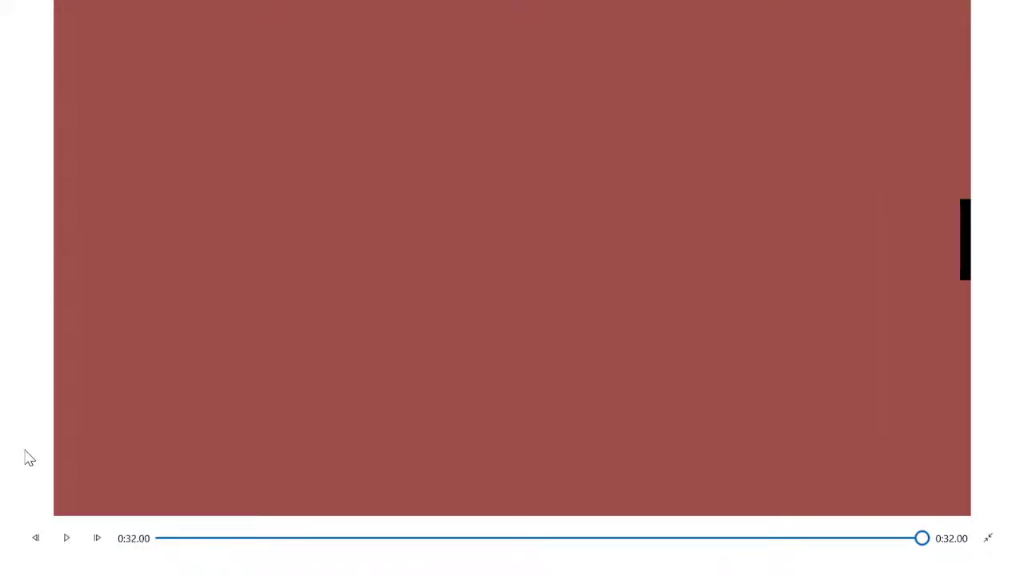
# Leave full screen, rewind the preview, review the storyboard clips and select the Beach title clip.
pyautogui.click(990, 539)
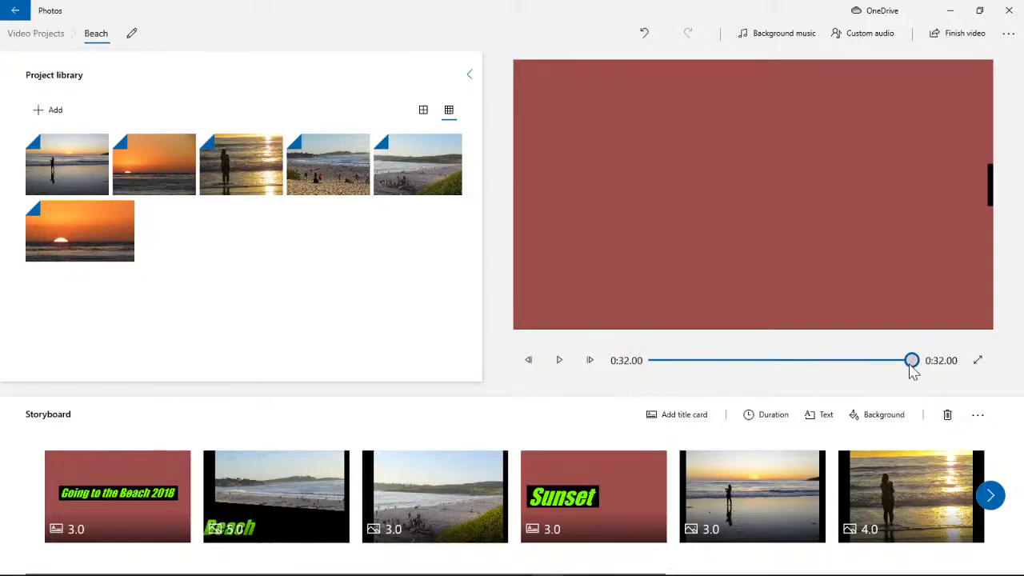
pyautogui.moveTo(913, 372); pyautogui.dragTo(646, 376)
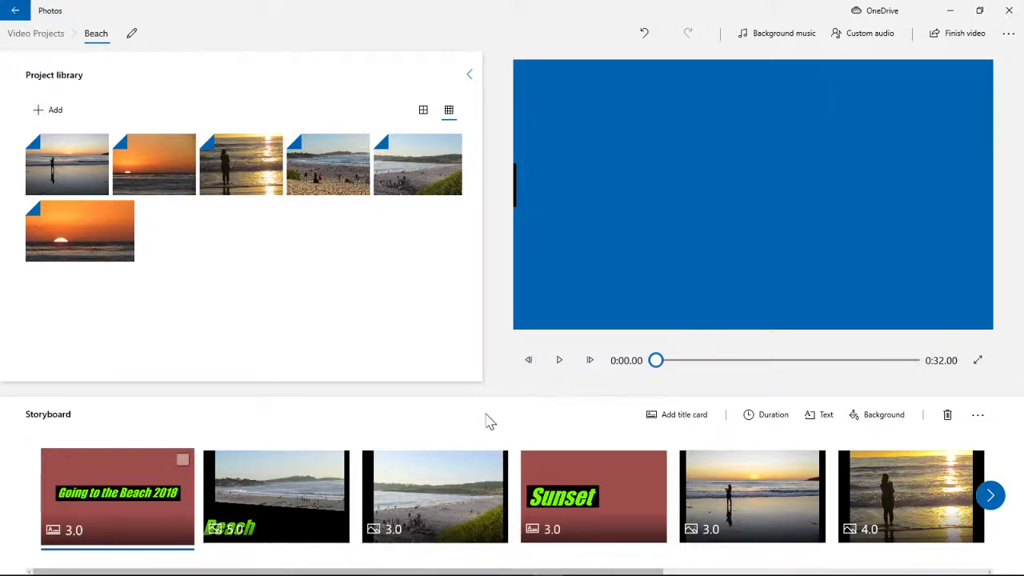
pyautogui.click(239, 504)
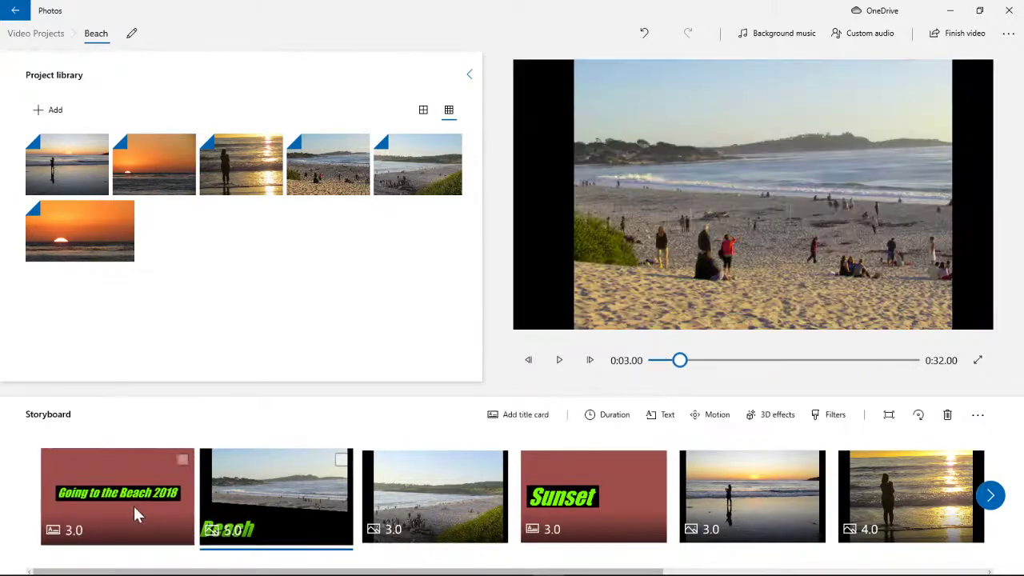
pyautogui.click(134, 510)
pyautogui.click(260, 503)
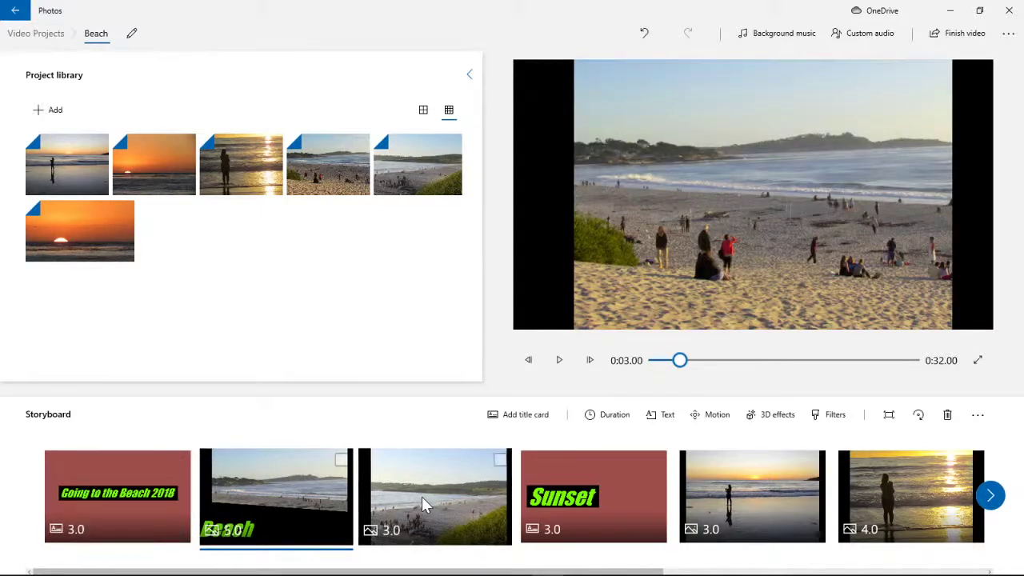
pyautogui.click(421, 496)
pyautogui.click(551, 498)
pyautogui.click(728, 497)
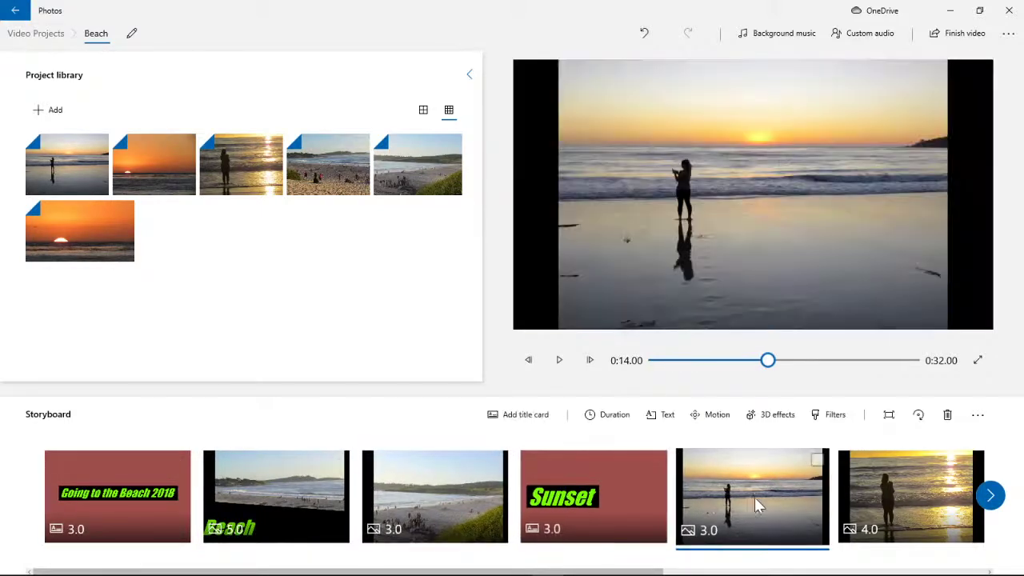
pyautogui.click(990, 495)
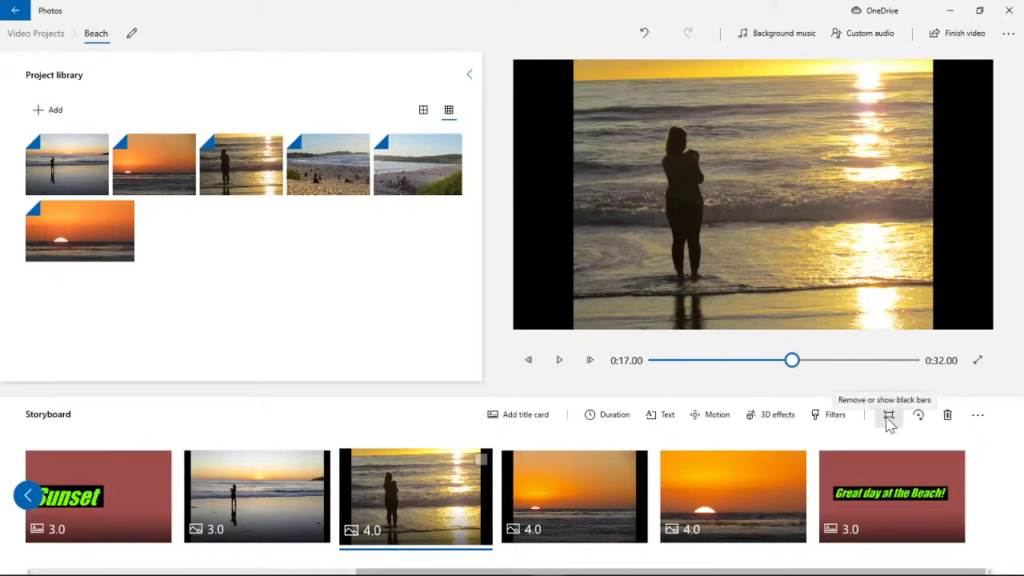
pyautogui.click(28, 496)
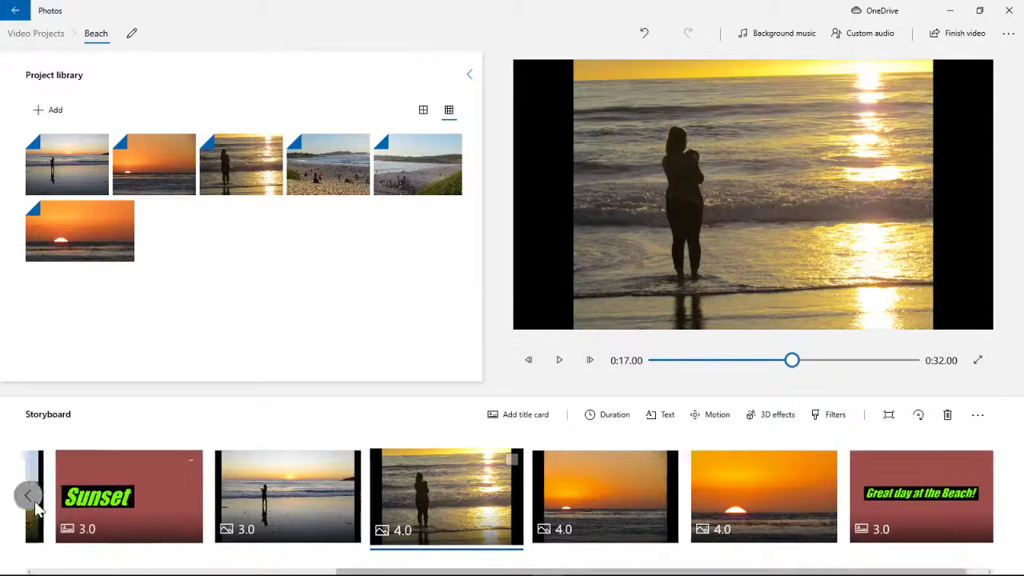
pyautogui.click(261, 498)
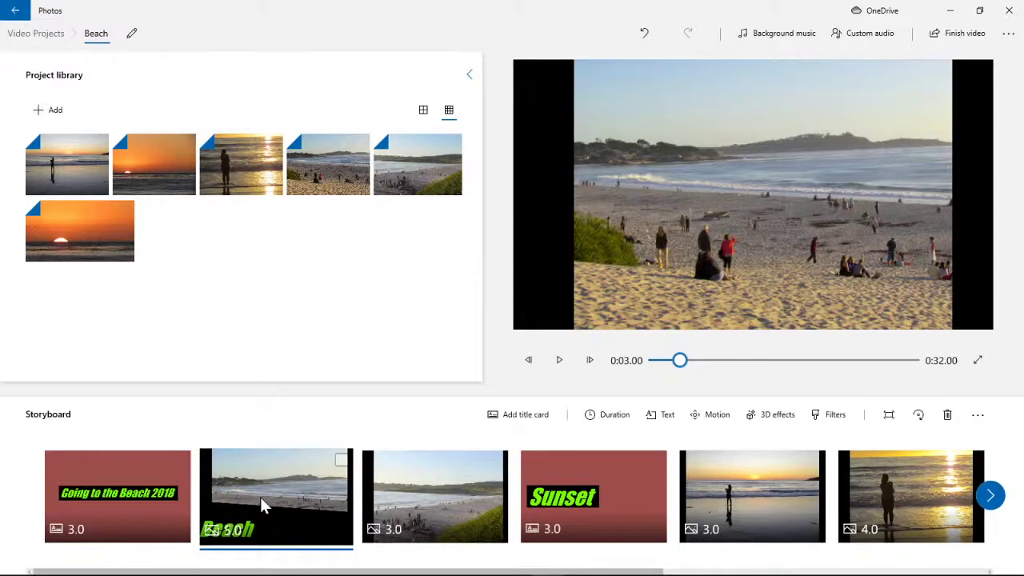
# Remove the black bars from the Beach title clip and open its Motion styles.
pyautogui.click(888, 420)
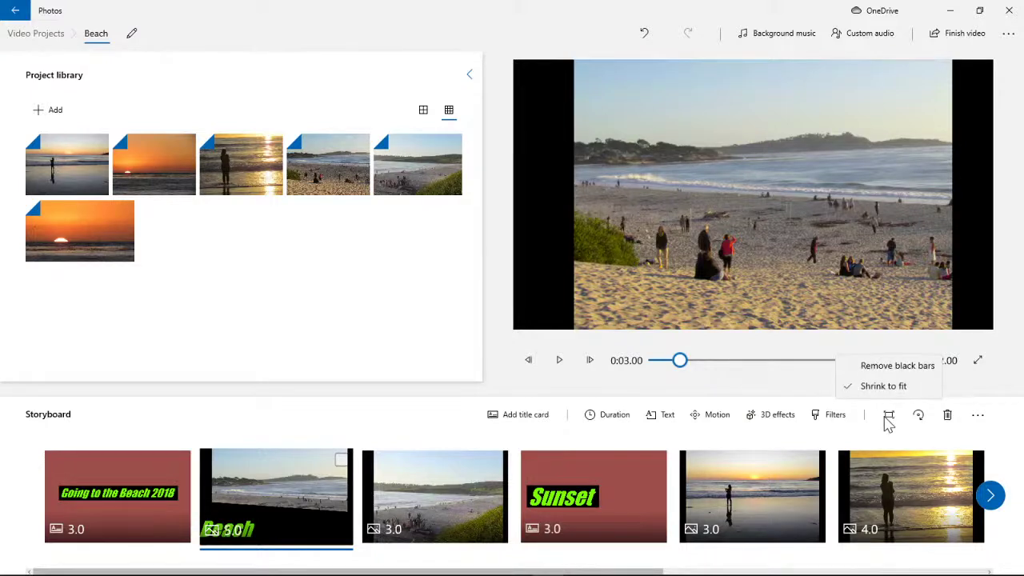
pyautogui.click(883, 392)
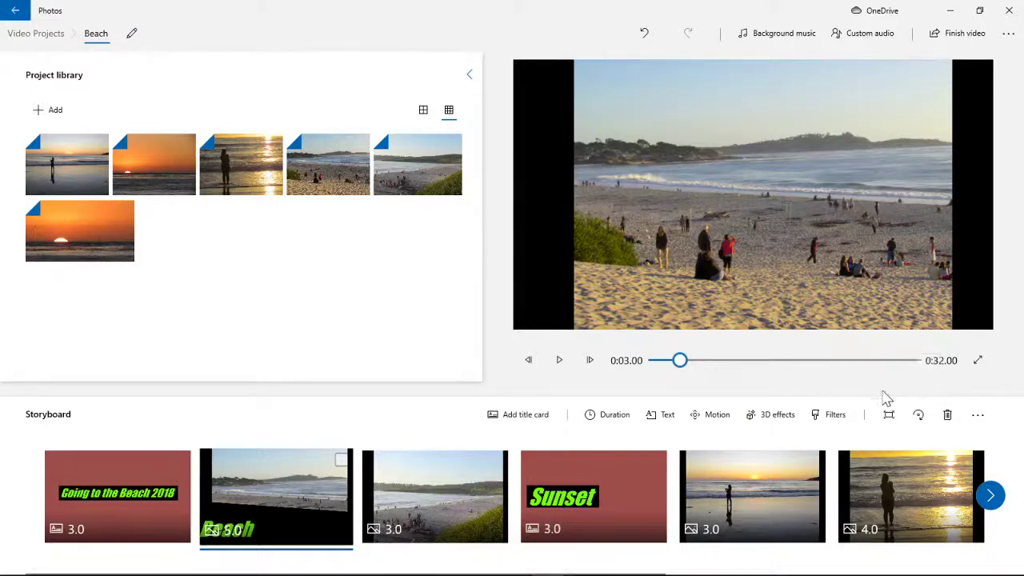
pyautogui.click(888, 420)
pyautogui.click(883, 368)
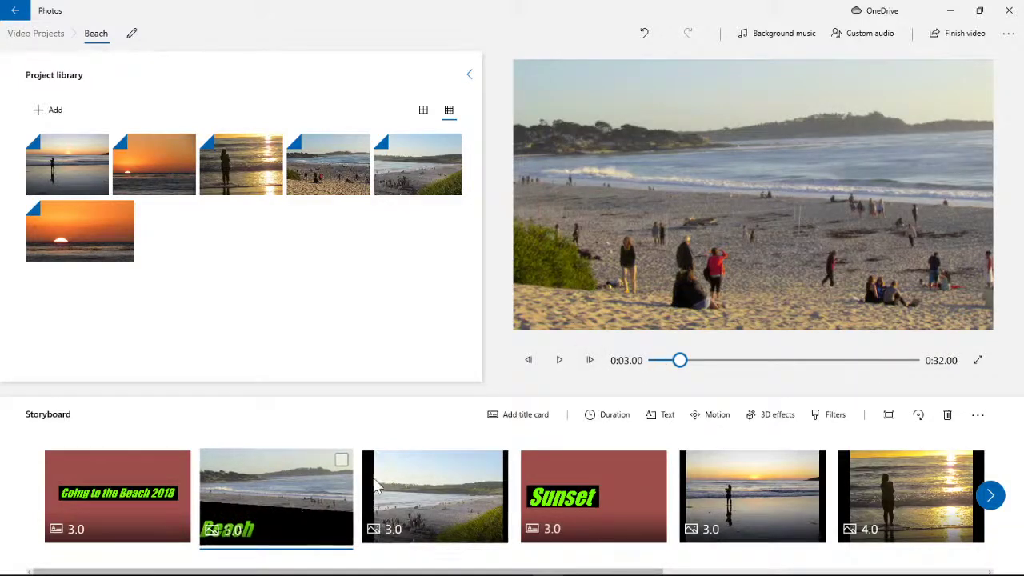
pyautogui.click(717, 414)
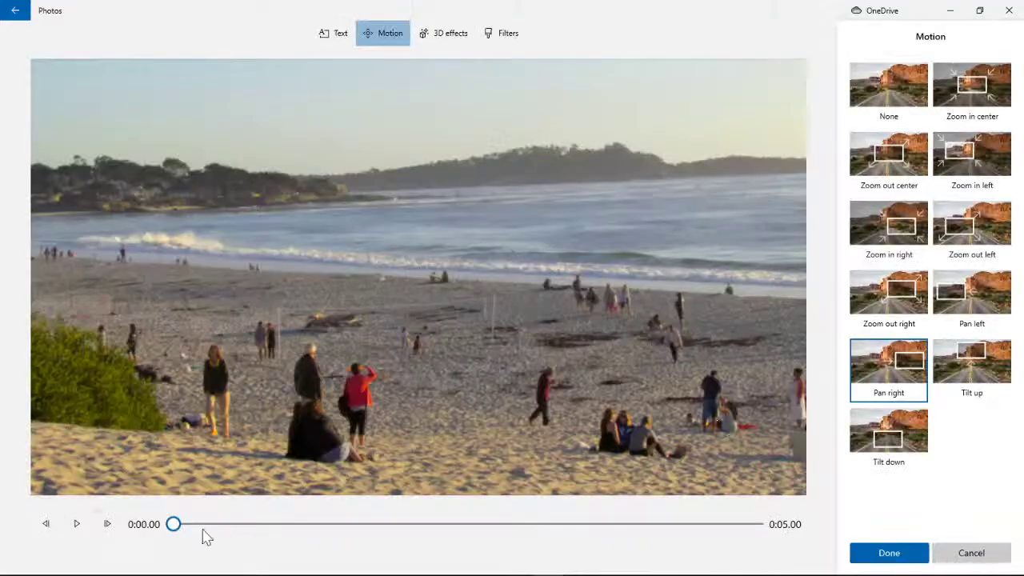
# Preview the Pan right motion on the Beach clip, then go back to the project storyboard.
pyautogui.click(77, 526)
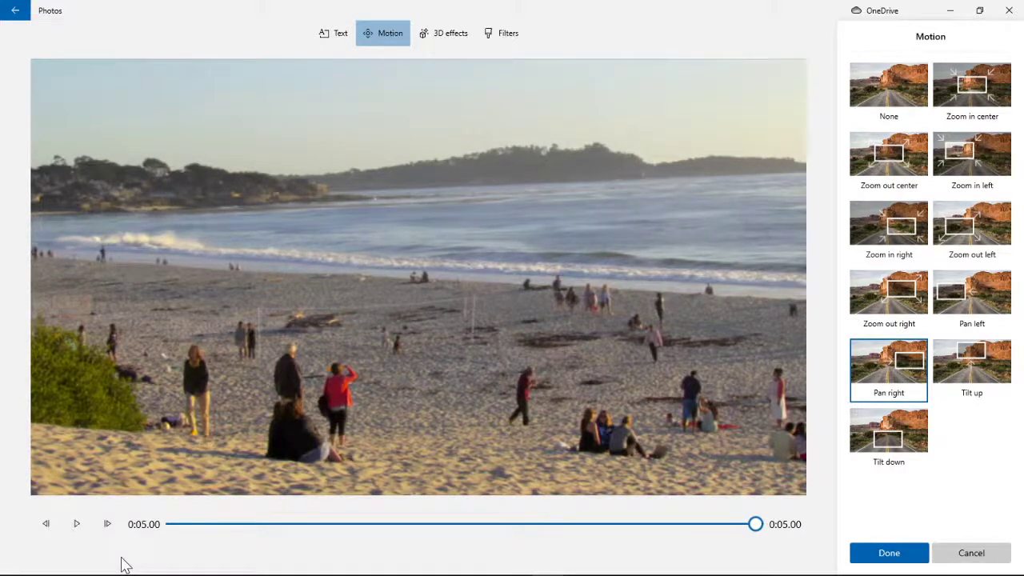
pyautogui.click(26, 11)
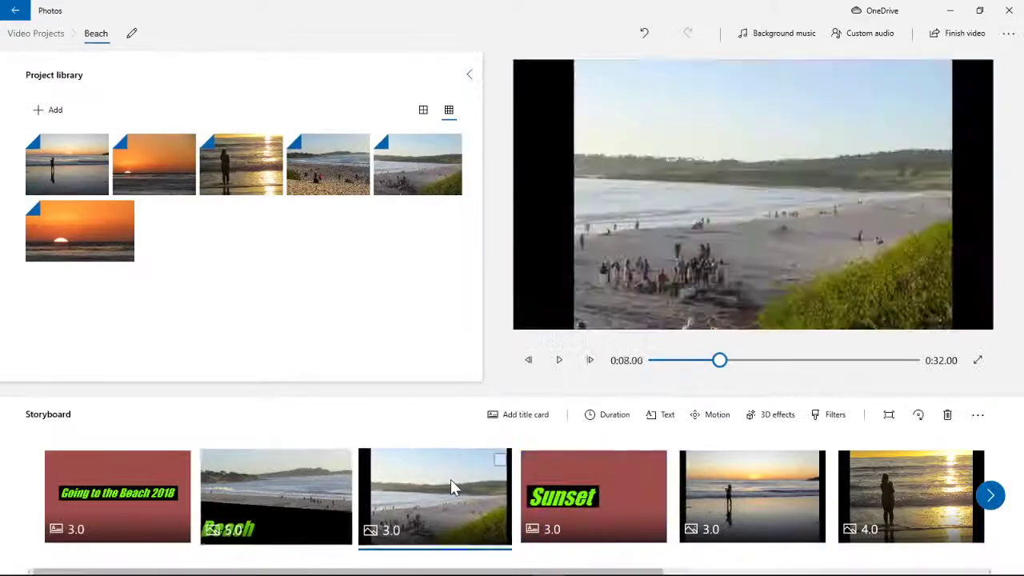
# Remove the black bars from the third beach clip and replay the slideshow from 0:00.
pyautogui.click(889, 414)
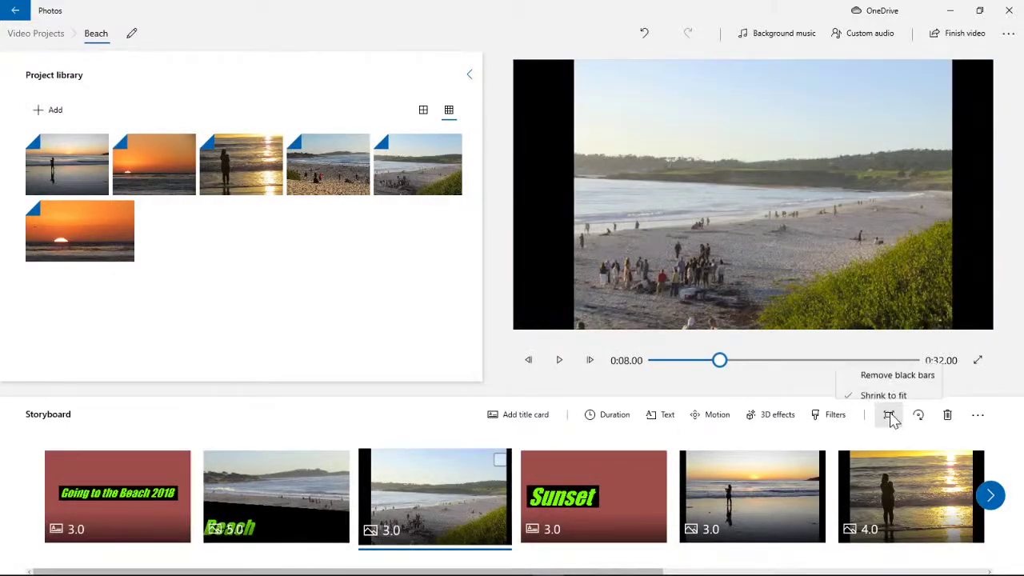
pyautogui.click(888, 366)
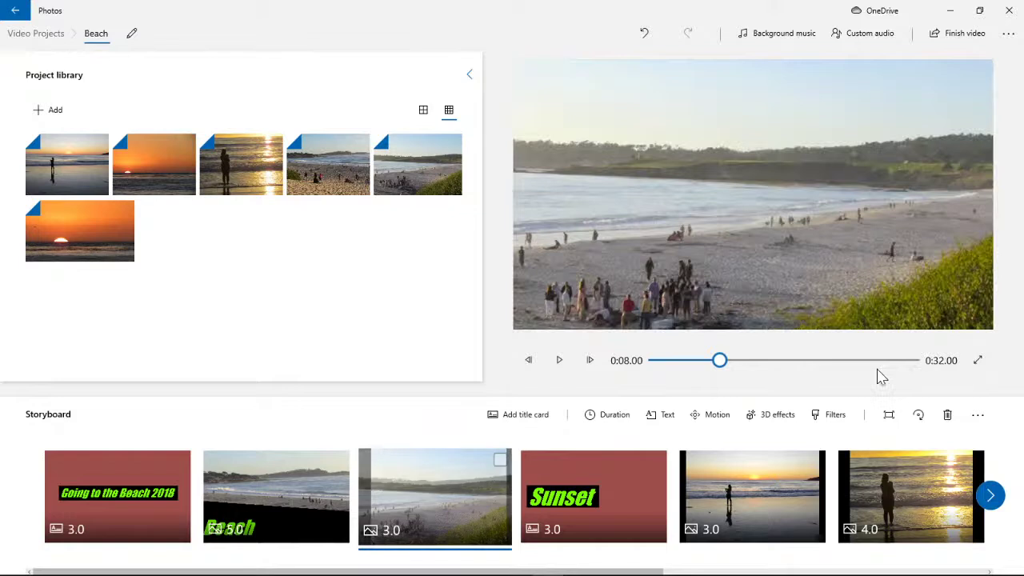
pyautogui.click(559, 361)
pyautogui.moveTo(725, 361); pyautogui.dragTo(637, 369)
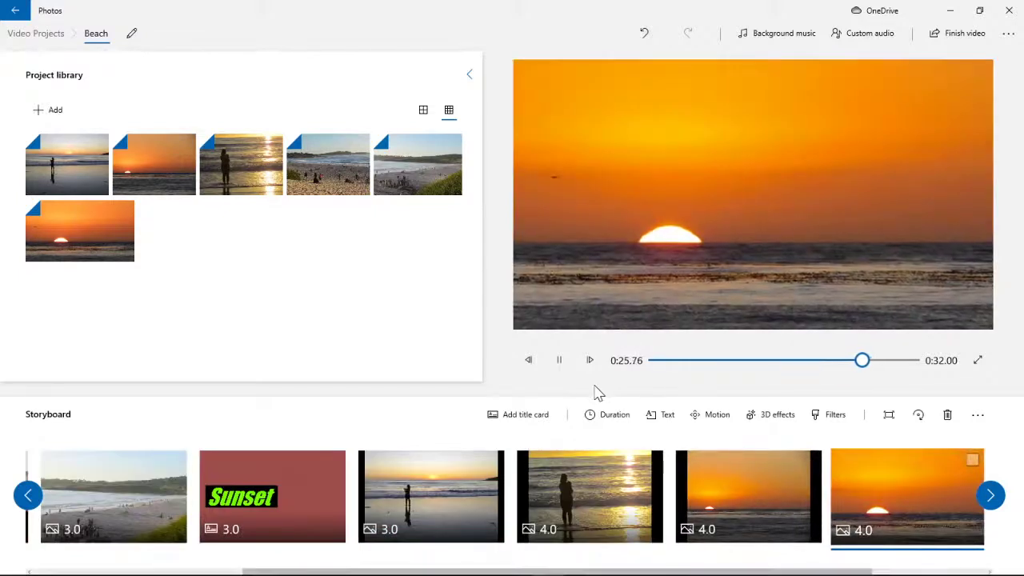
# Pause playback and remove the black bars from the silhouette and sunlit-surf clips.
pyautogui.click(562, 375)
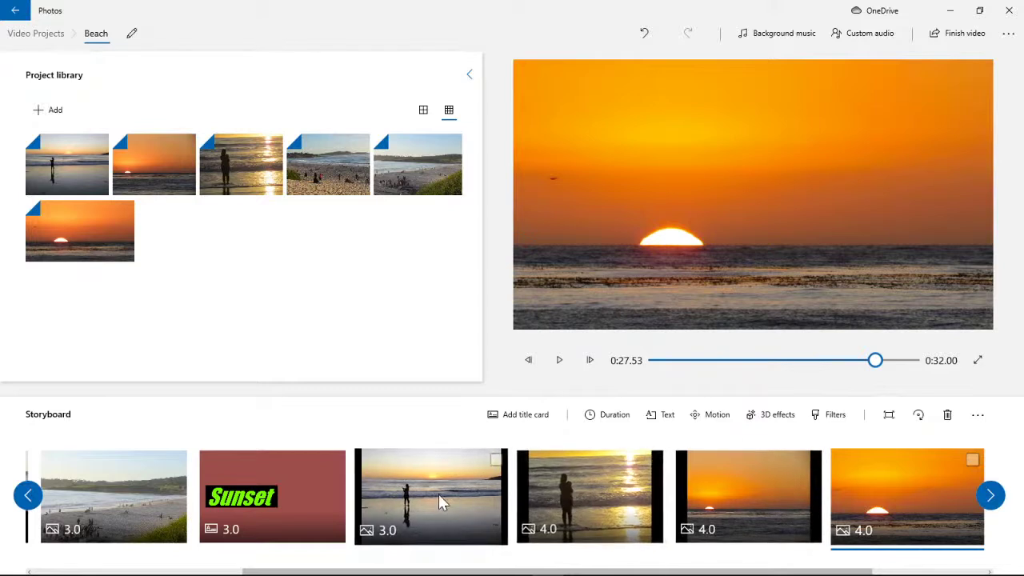
pyautogui.click(472, 500)
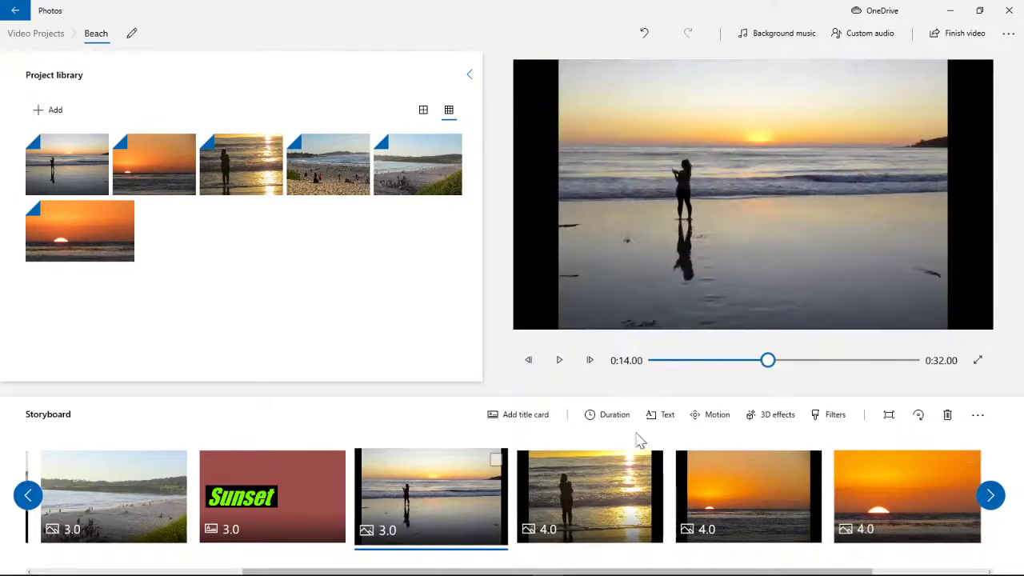
pyautogui.click(889, 415)
pyautogui.click(888, 365)
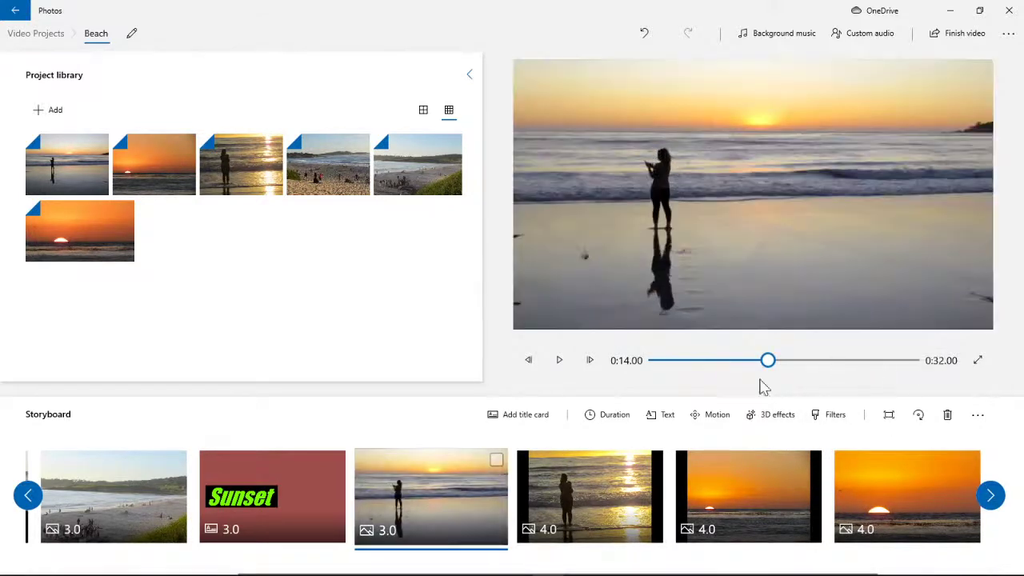
pyautogui.click(612, 472)
pyautogui.click(889, 419)
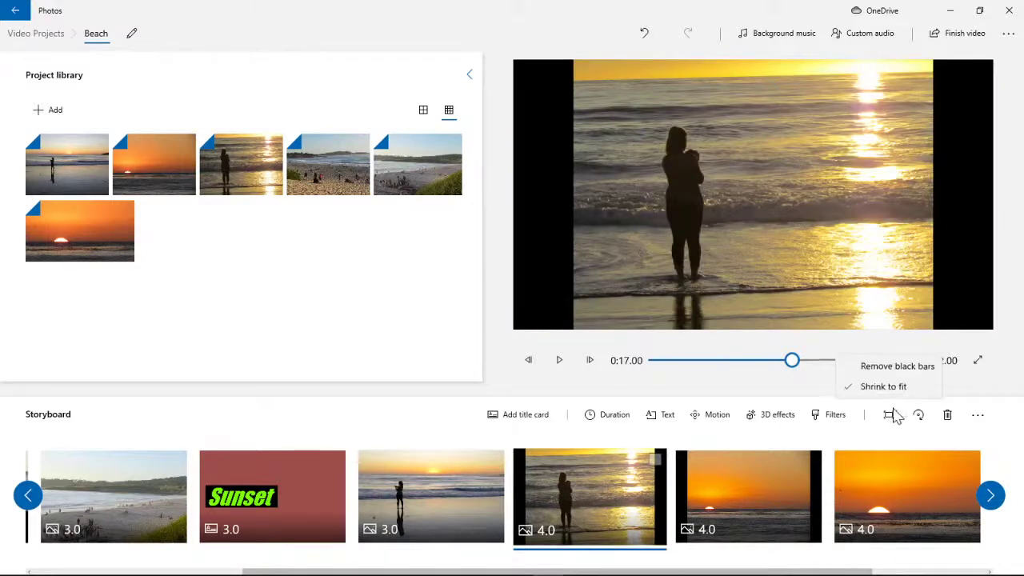
pyautogui.click(891, 368)
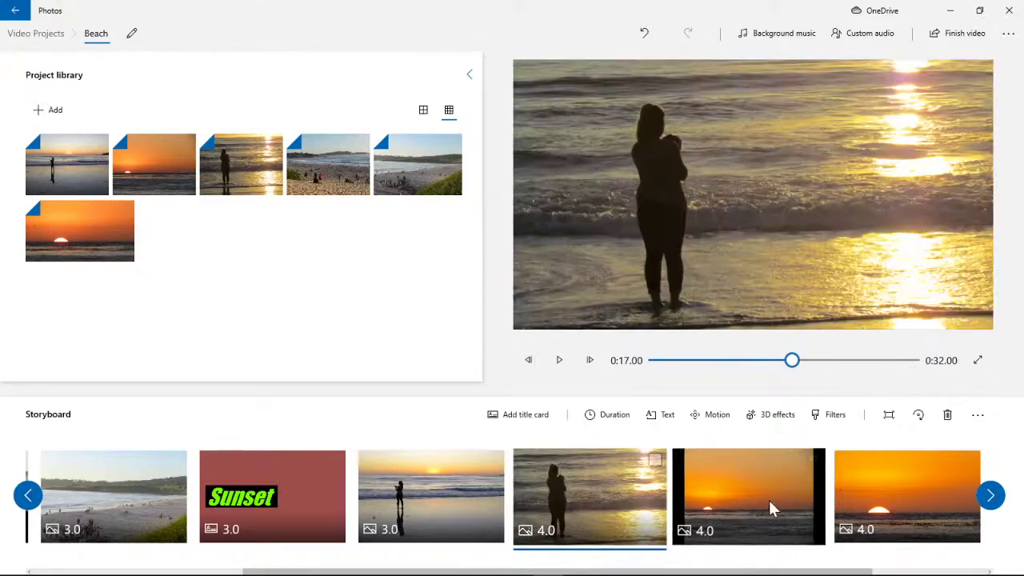
# Turn the setting-sun clip back upright, remove its black bars, and rewind to 0:00.
pyautogui.click(780, 504)
pyautogui.click(918, 416)
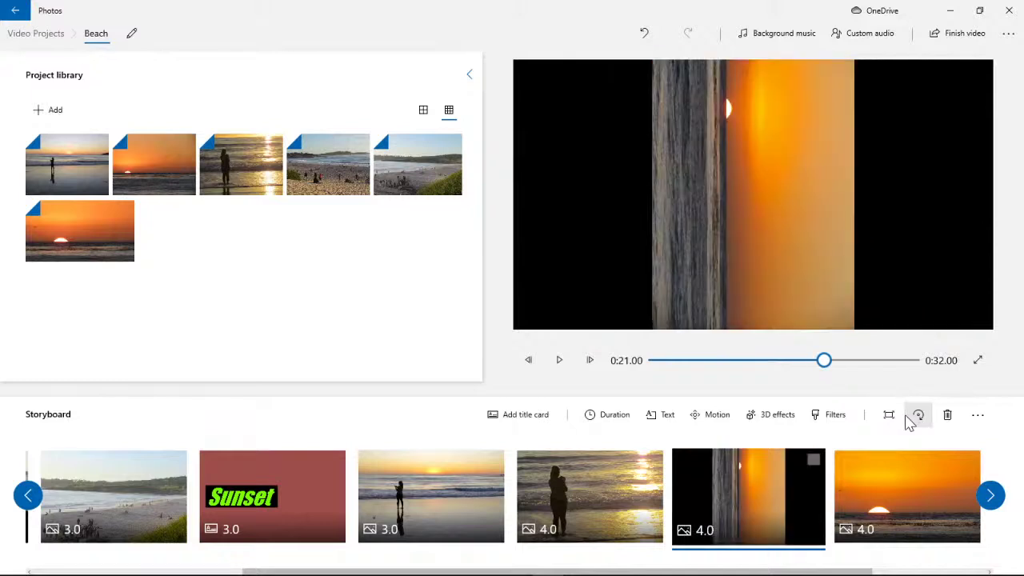
pyautogui.click(918, 416)
pyautogui.click(918, 416)
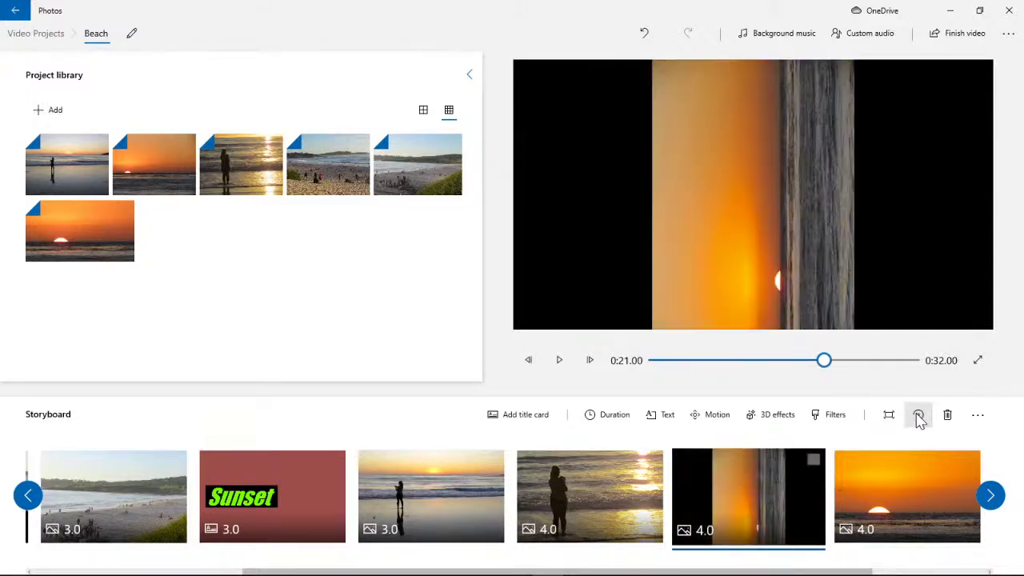
pyautogui.click(919, 416)
pyautogui.click(886, 417)
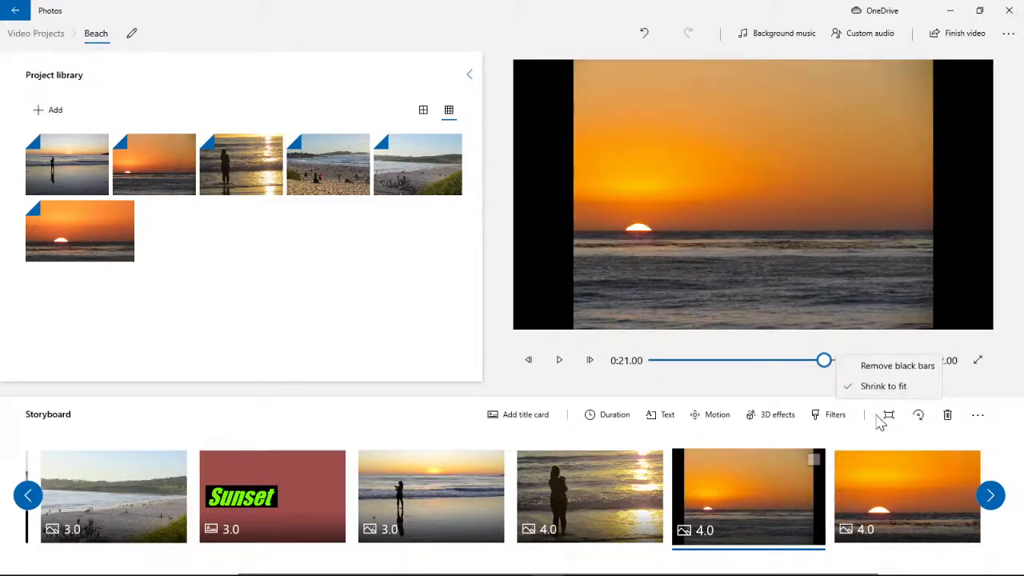
pyautogui.click(891, 366)
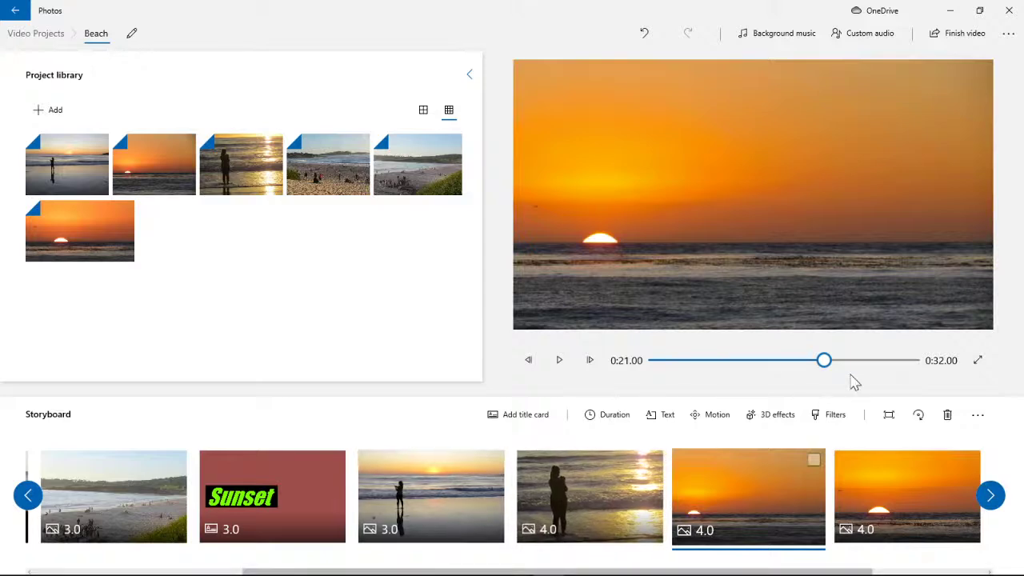
pyautogui.moveTo(826, 363); pyautogui.dragTo(652, 384)
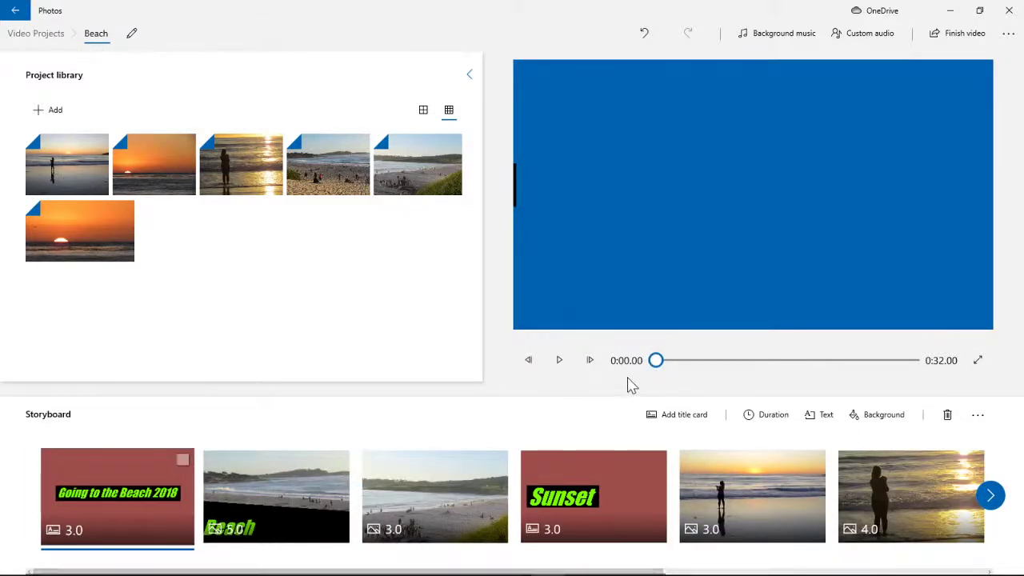
pyautogui.click(560, 360)
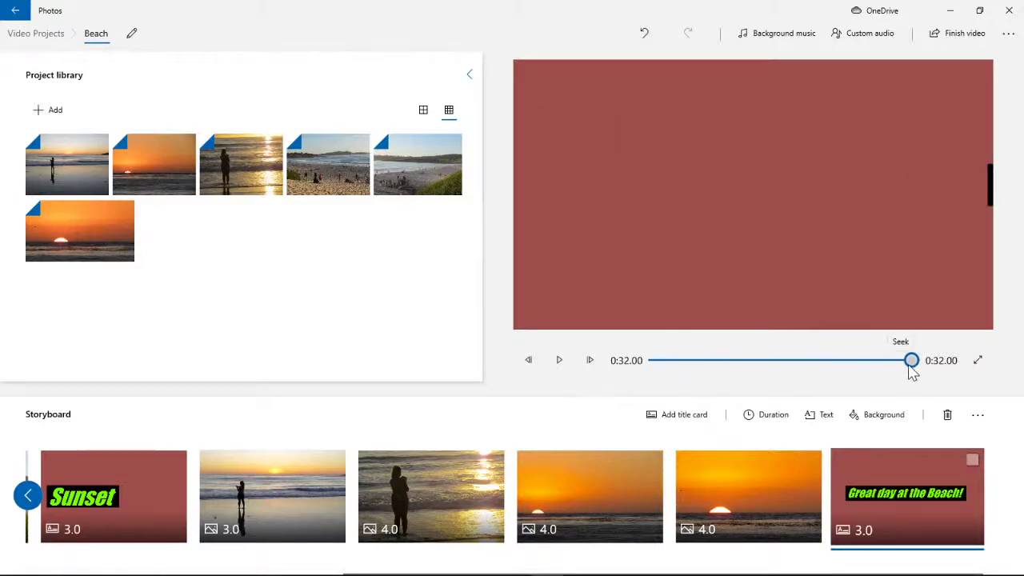
pyautogui.moveTo(911, 361); pyautogui.dragTo(632, 372)
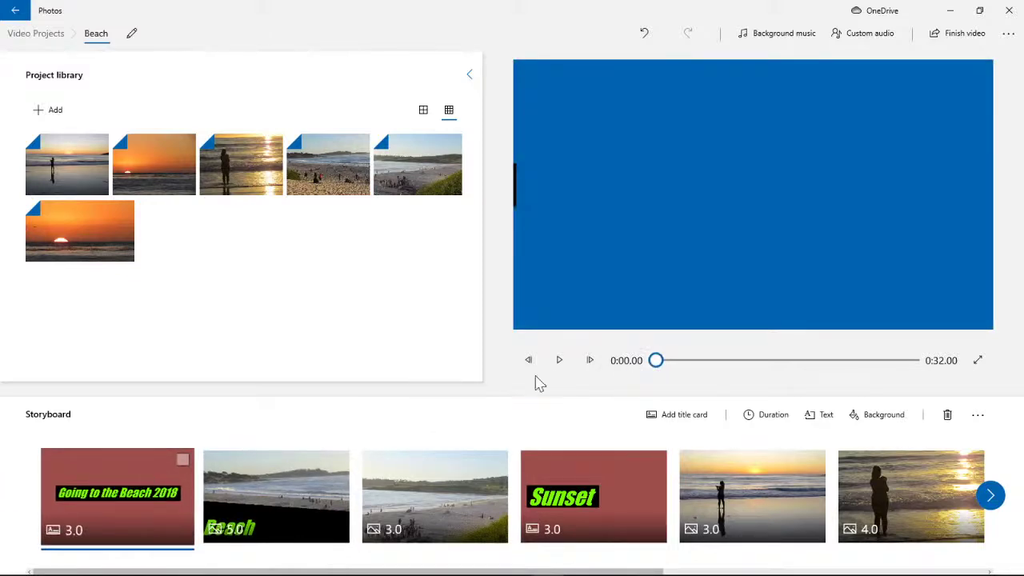
# Open the background music list, adjust the music volume, and preview Amplified, Anodized and Arcade Party.
pyautogui.click(772, 36)
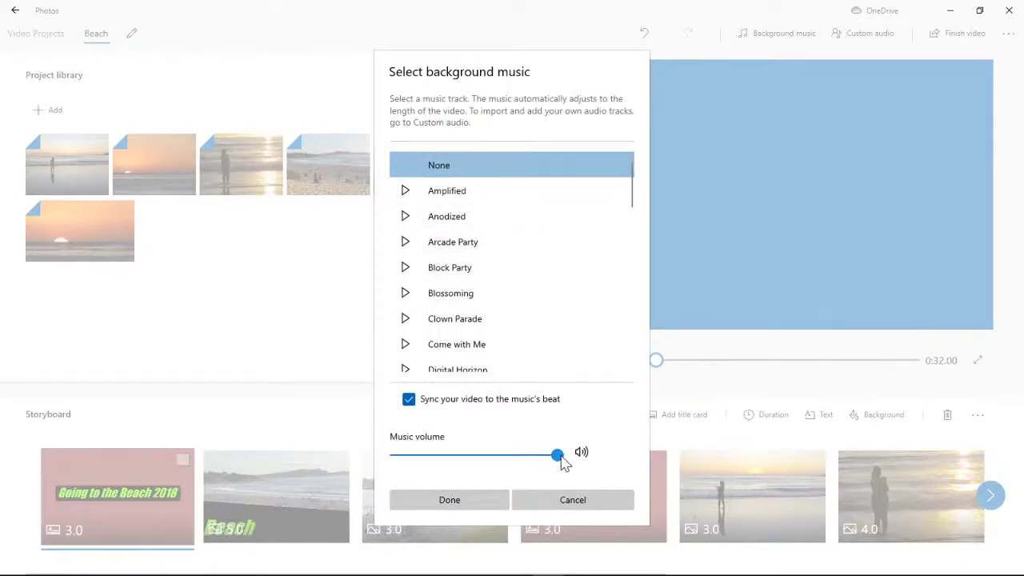
pyautogui.moveTo(560, 457); pyautogui.dragTo(470, 468)
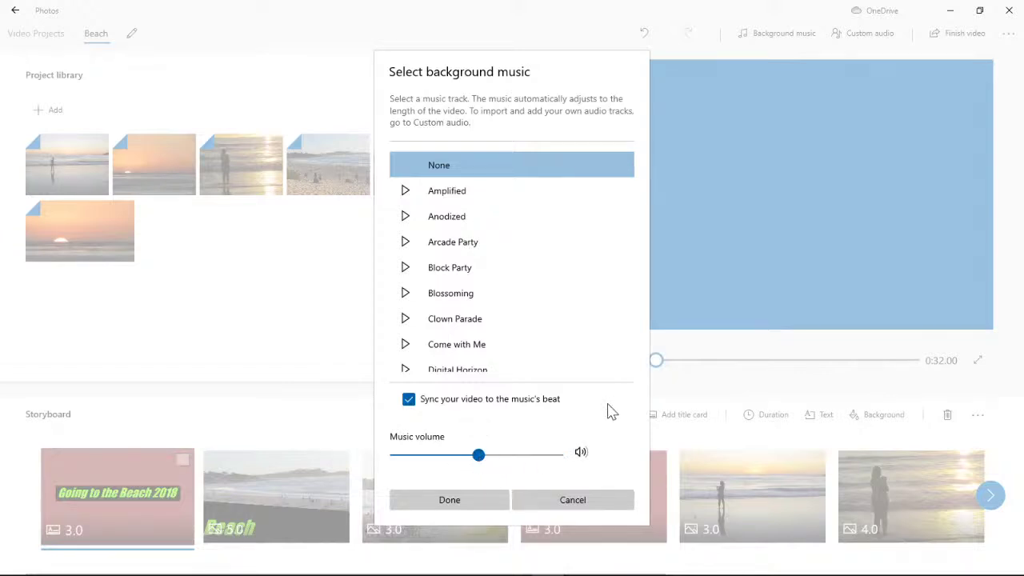
pyautogui.click(405, 192)
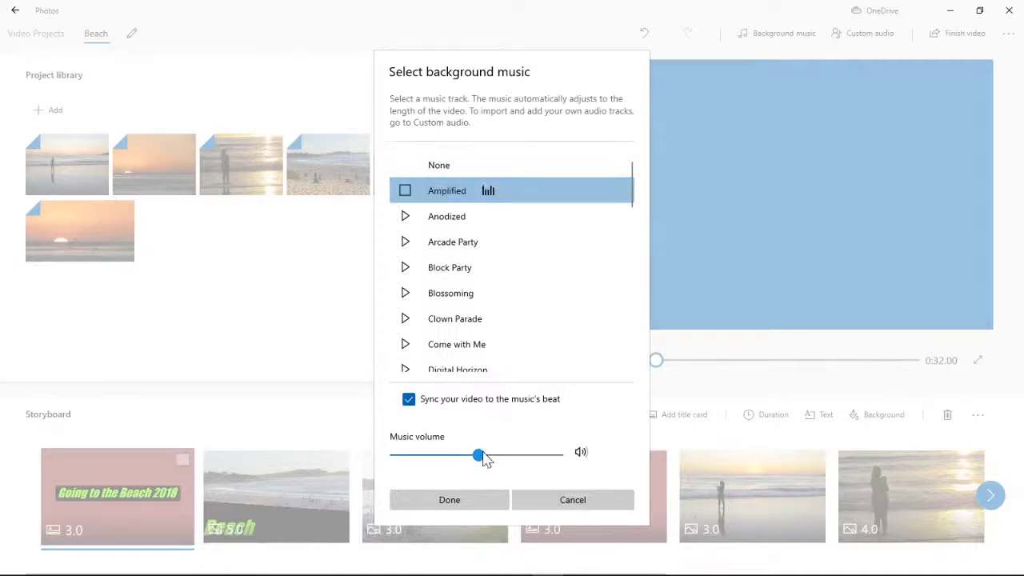
pyautogui.moveTo(479, 455); pyautogui.dragTo(583, 457)
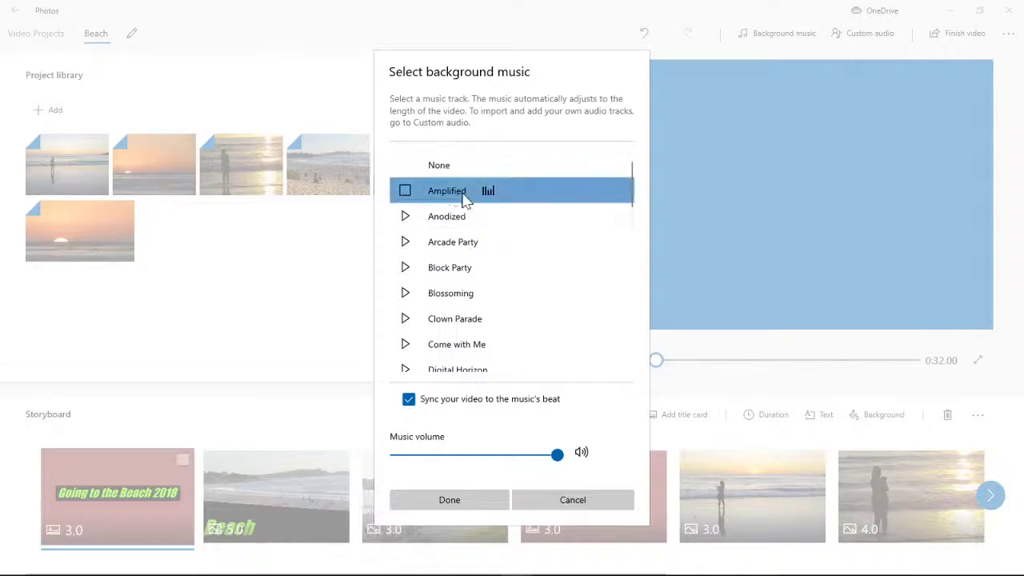
pyautogui.click(404, 217)
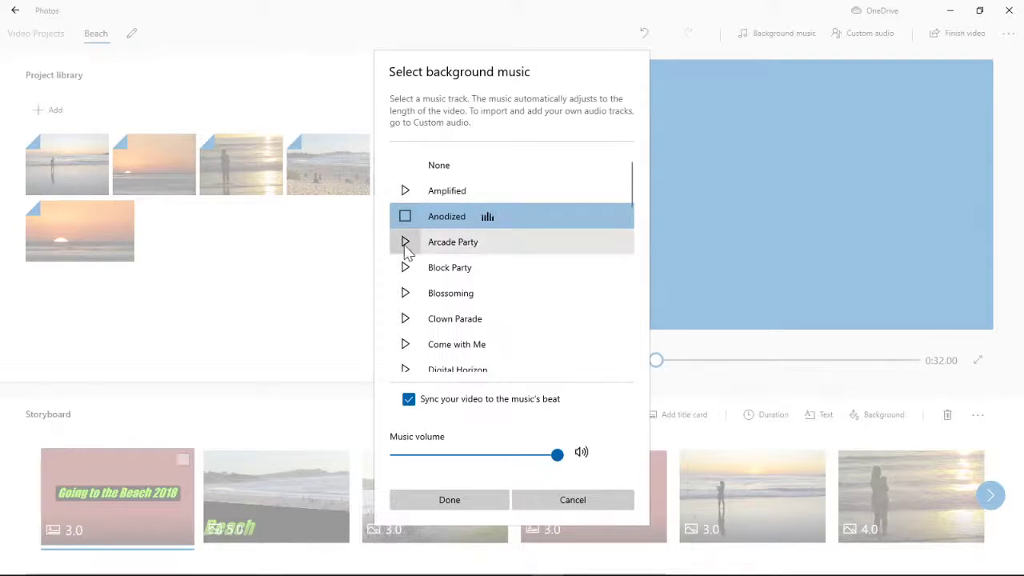
pyautogui.click(406, 242)
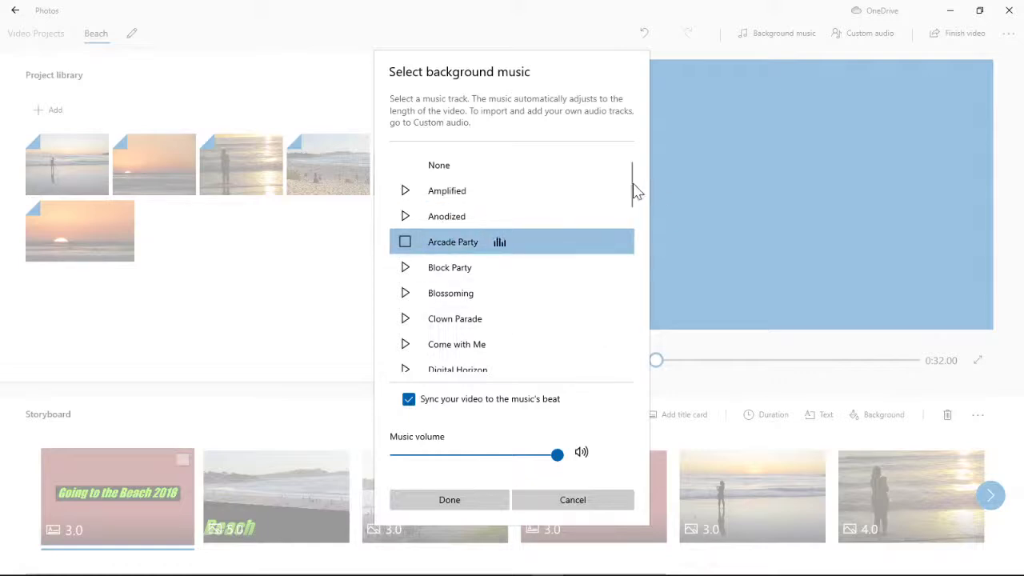
pyautogui.moveTo(631, 194); pyautogui.dragTo(631, 213)
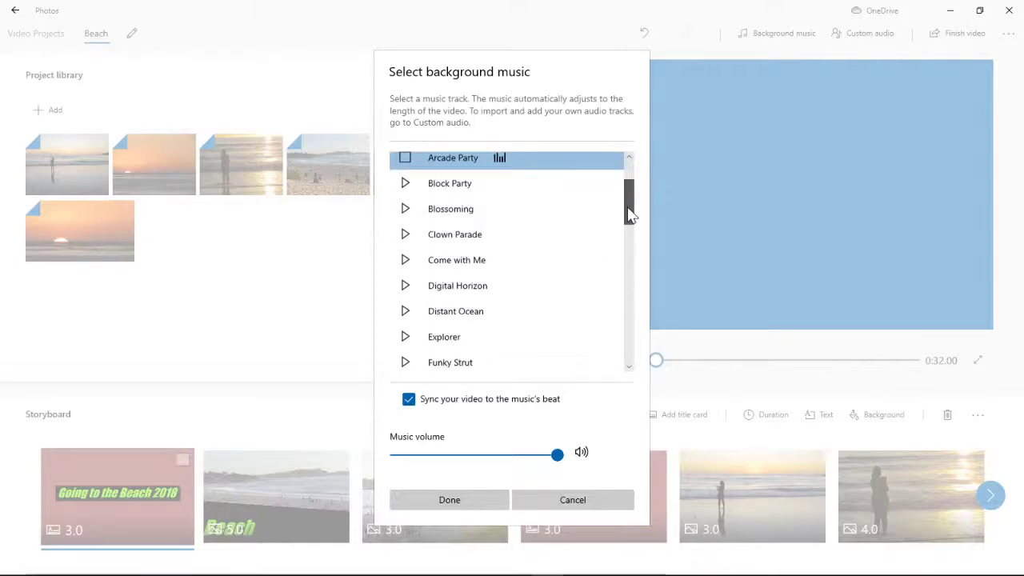
# Preview the Block Party, Blossoming, Clown Parade and Come with Me tracks.
pyautogui.click(405, 184)
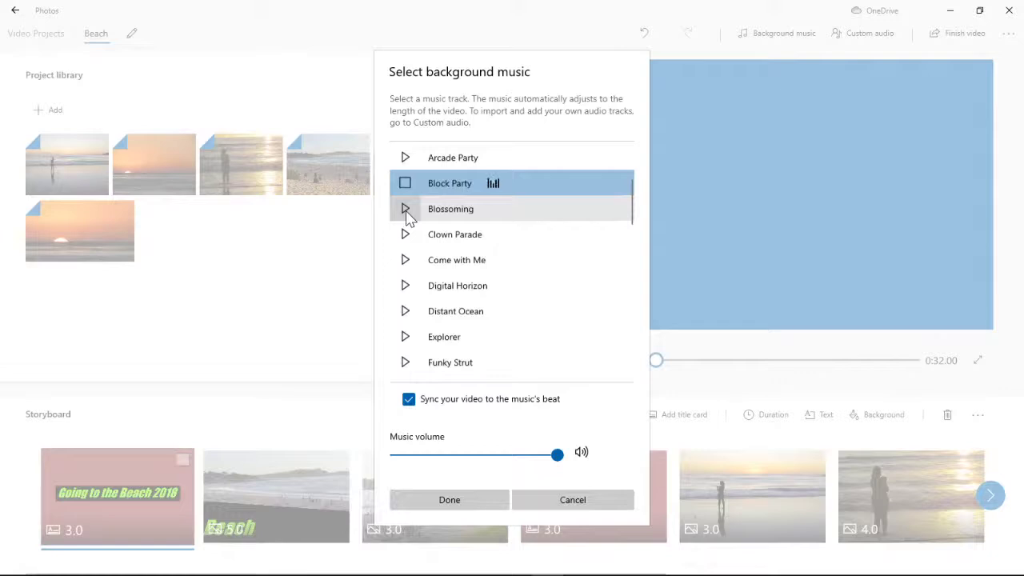
pyautogui.click(406, 211)
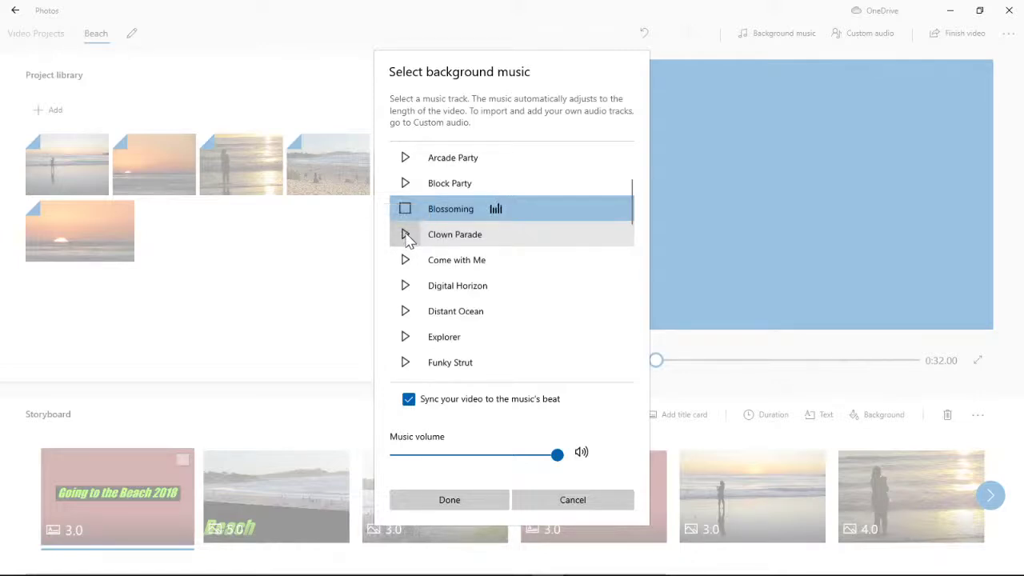
pyautogui.click(405, 235)
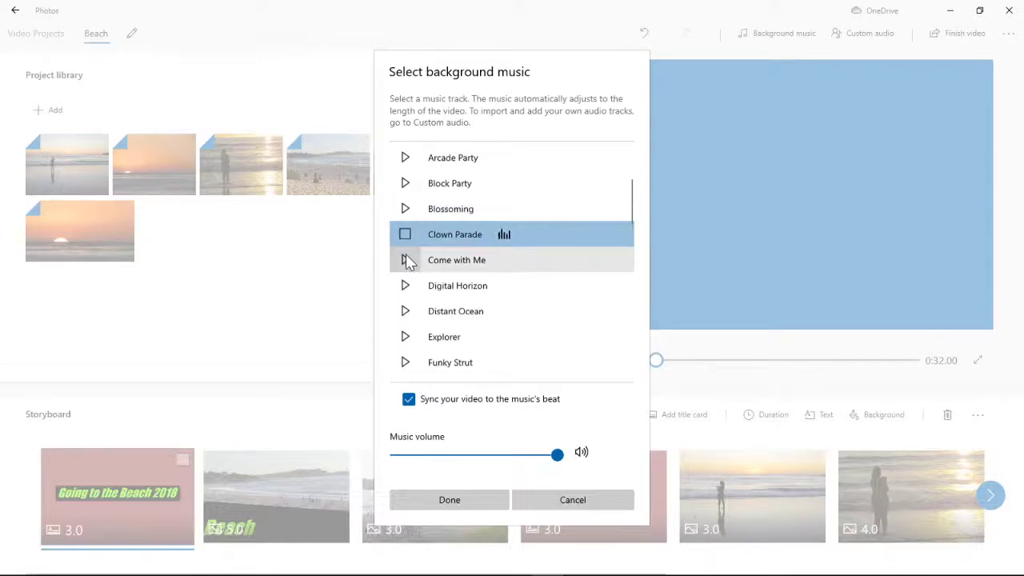
pyautogui.click(406, 260)
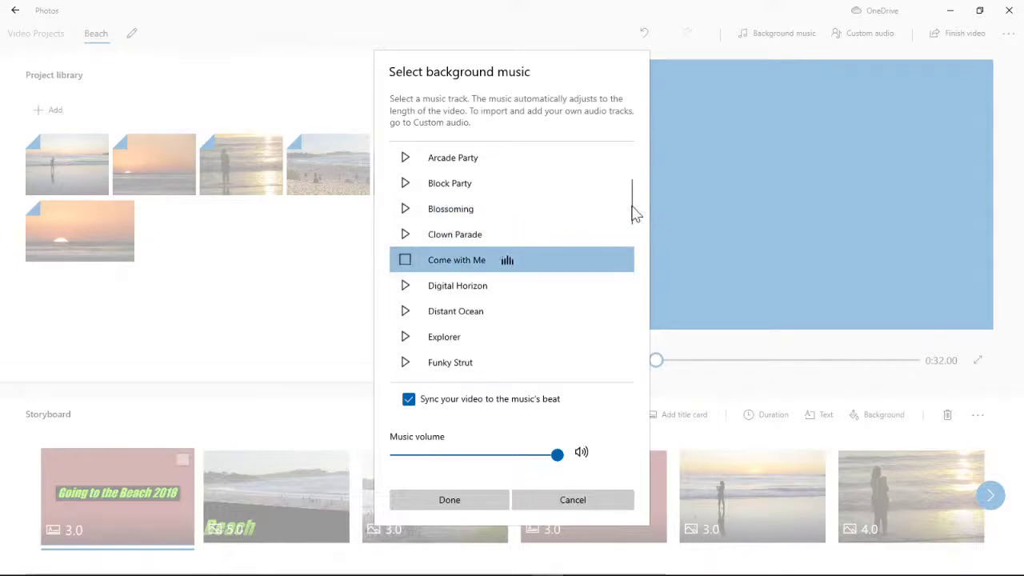
pyautogui.moveTo(632, 212); pyautogui.dragTo(626, 233)
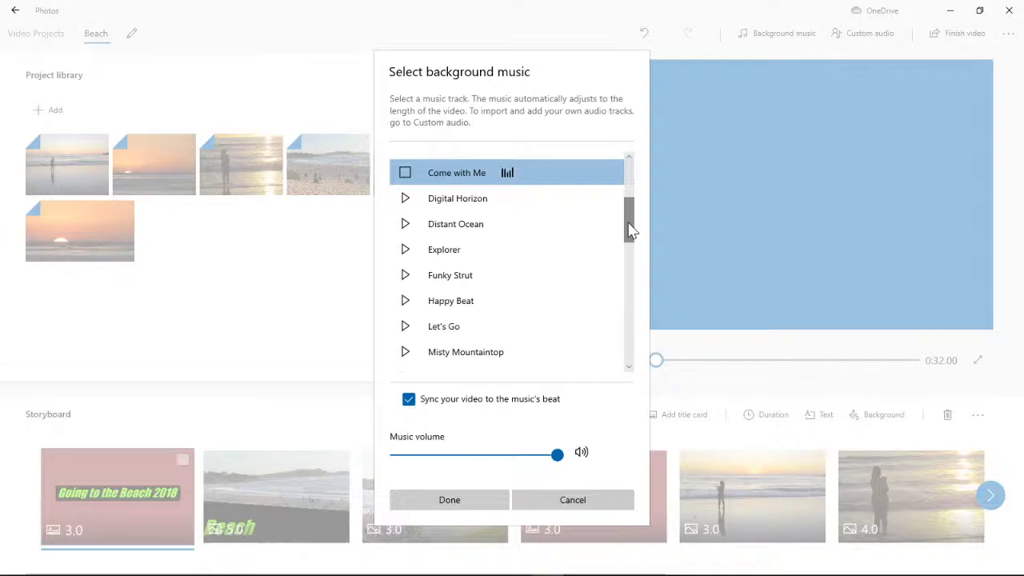
pyautogui.click(406, 174)
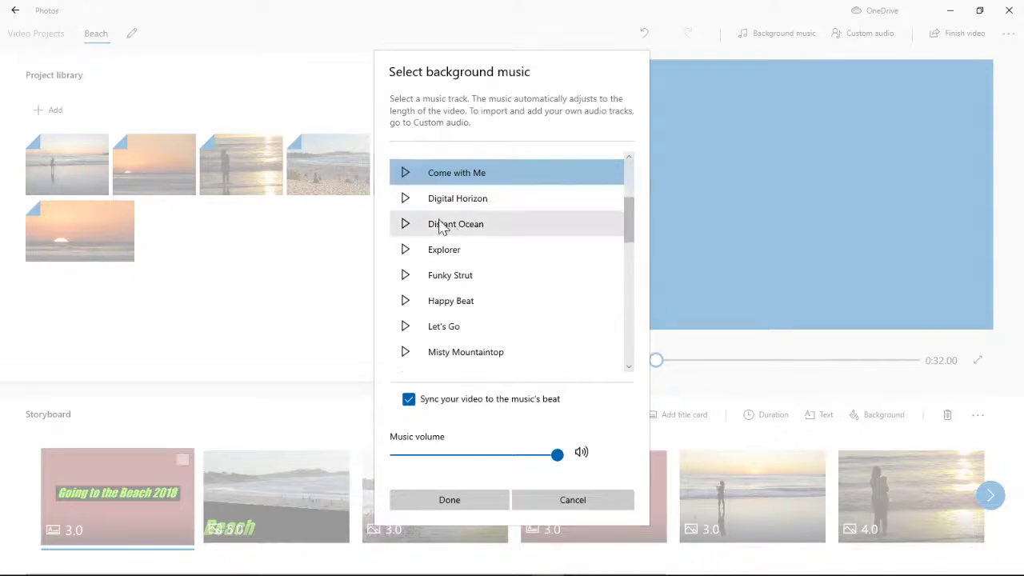
# Preview the Digital Horizon, Distant Ocean, Explorer and Funky Strut tracks.
pyautogui.click(406, 198)
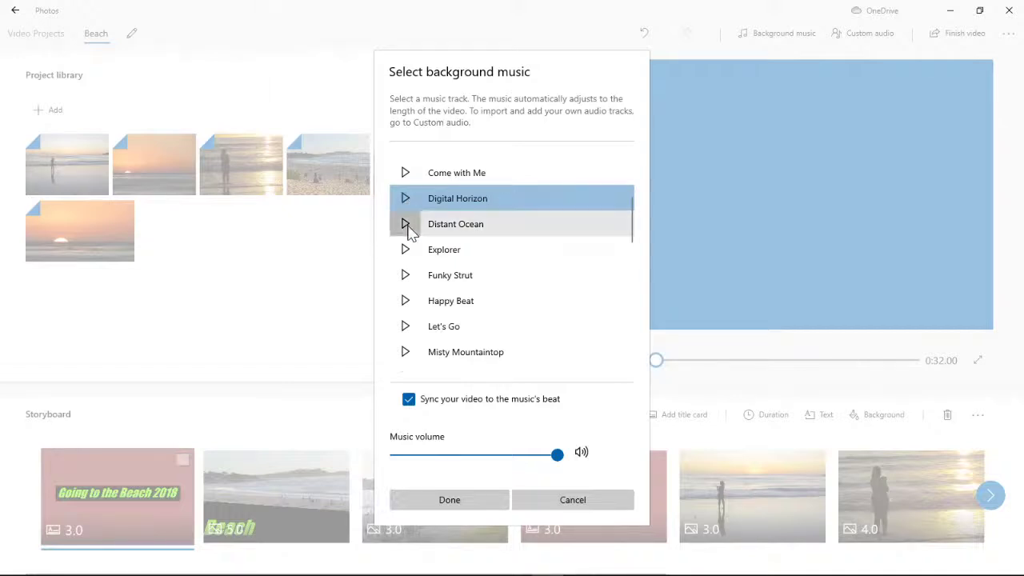
pyautogui.click(405, 225)
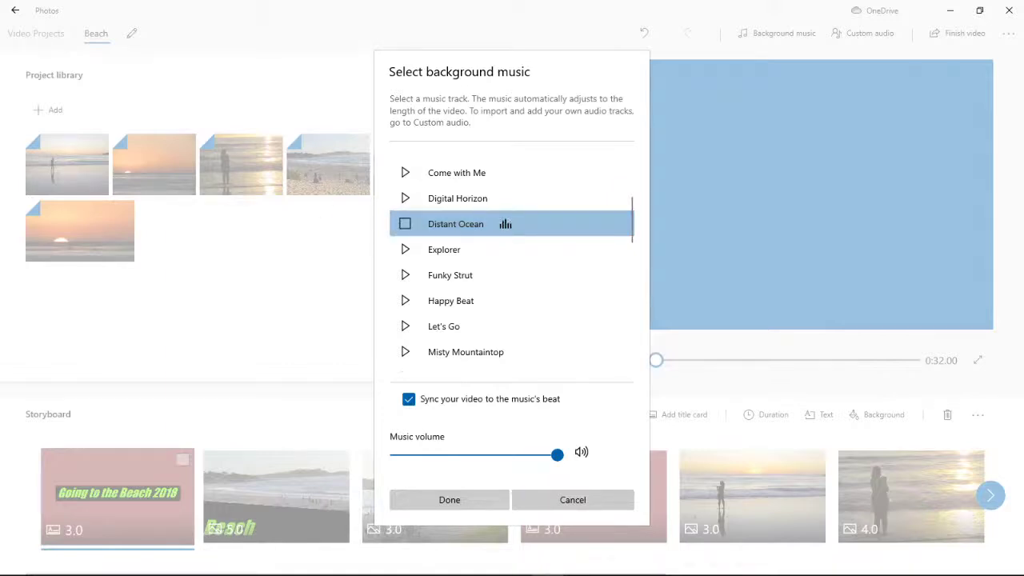
pyautogui.click(405, 225)
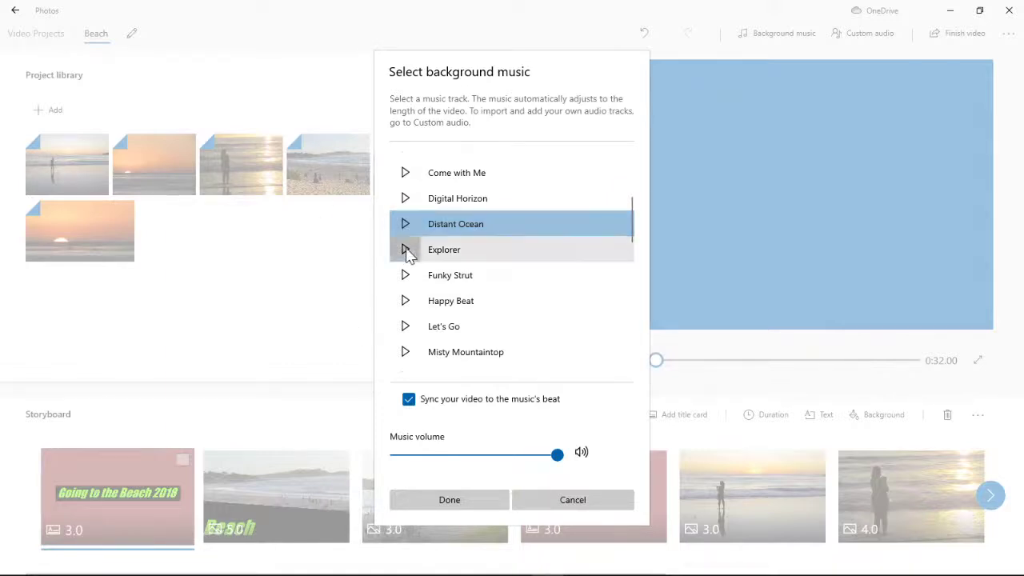
pyautogui.click(405, 249)
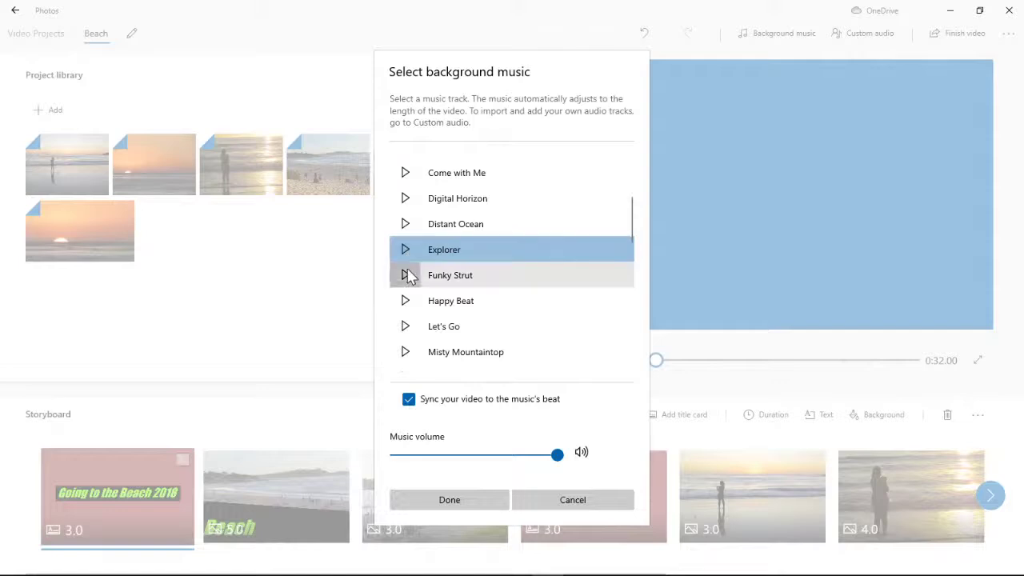
pyautogui.click(406, 276)
pyautogui.click(406, 276)
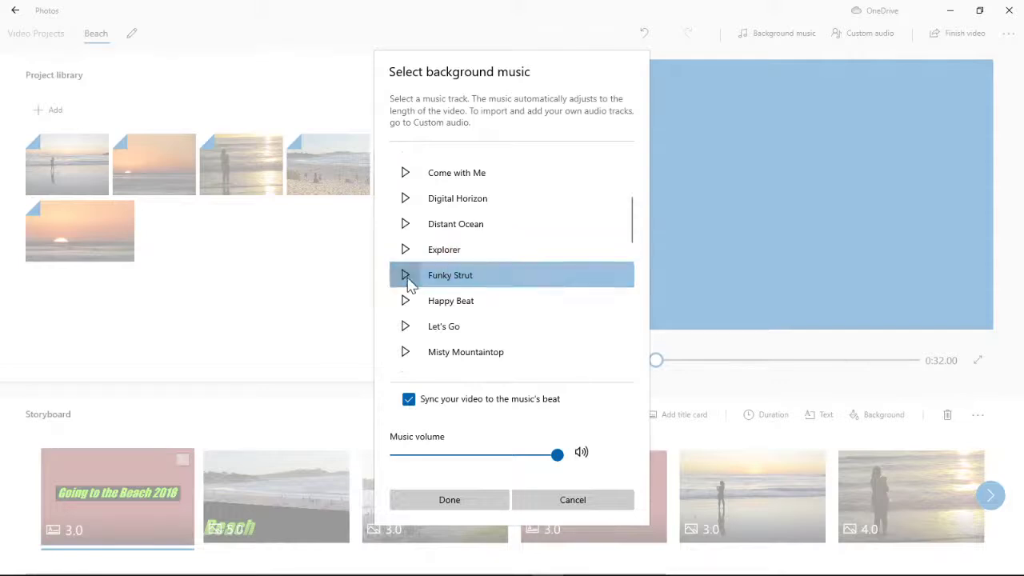
pyautogui.click(405, 276)
pyautogui.click(405, 276)
# Preview the Happy Beat and Let's Go tracks.
pyautogui.scroll(-1, 408, 304)
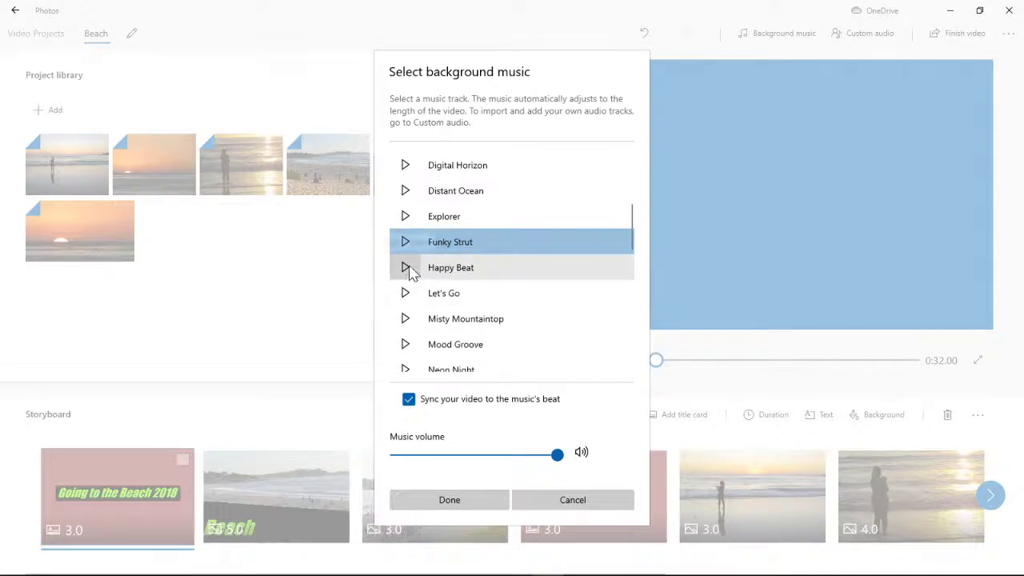
pyautogui.click(406, 268)
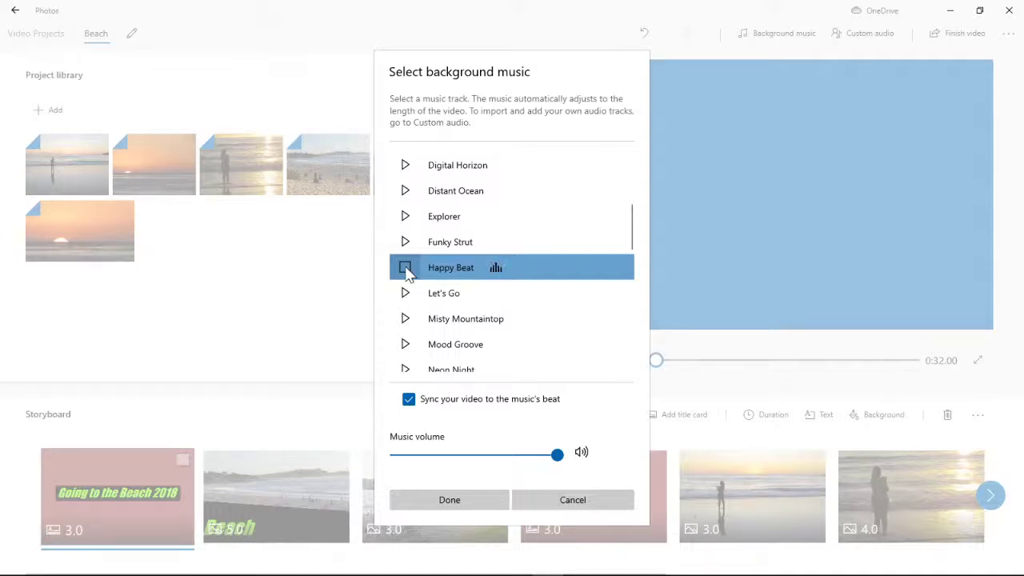
pyautogui.click(406, 269)
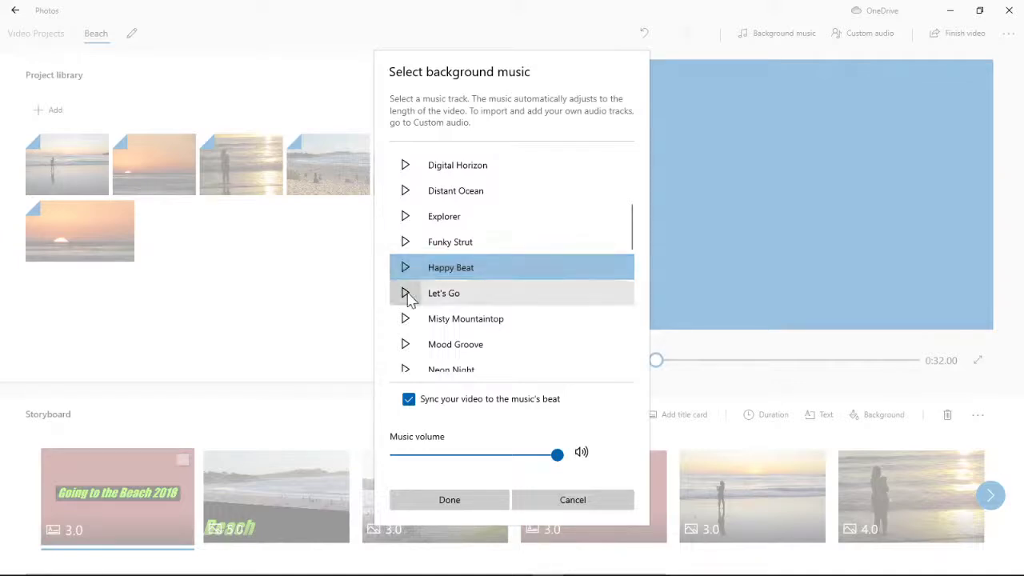
pyautogui.click(405, 294)
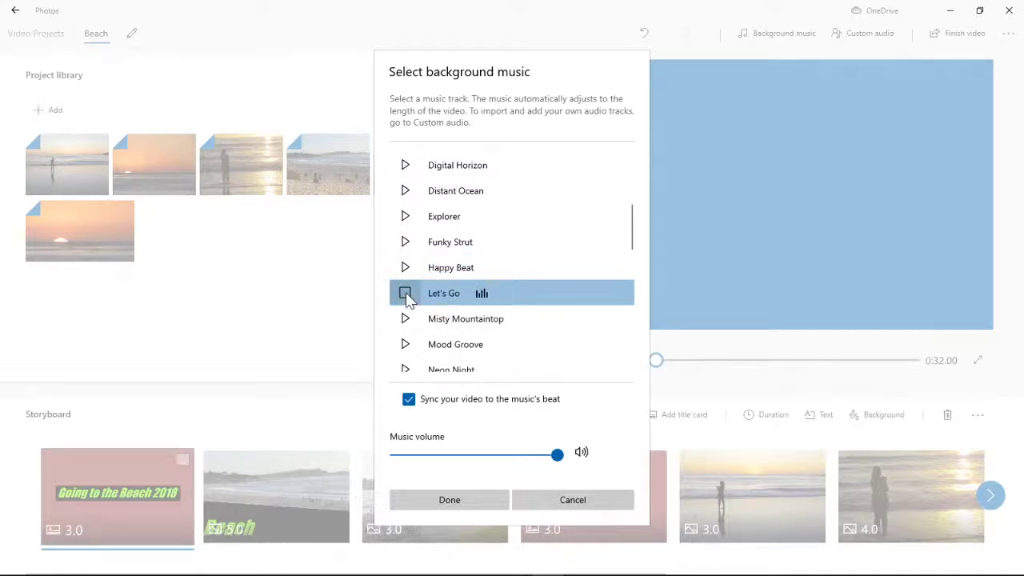
pyautogui.click(405, 293)
# Preview the Misty Mountaintop and Mood Groove tracks.
pyautogui.scroll(-3, 524, 299)
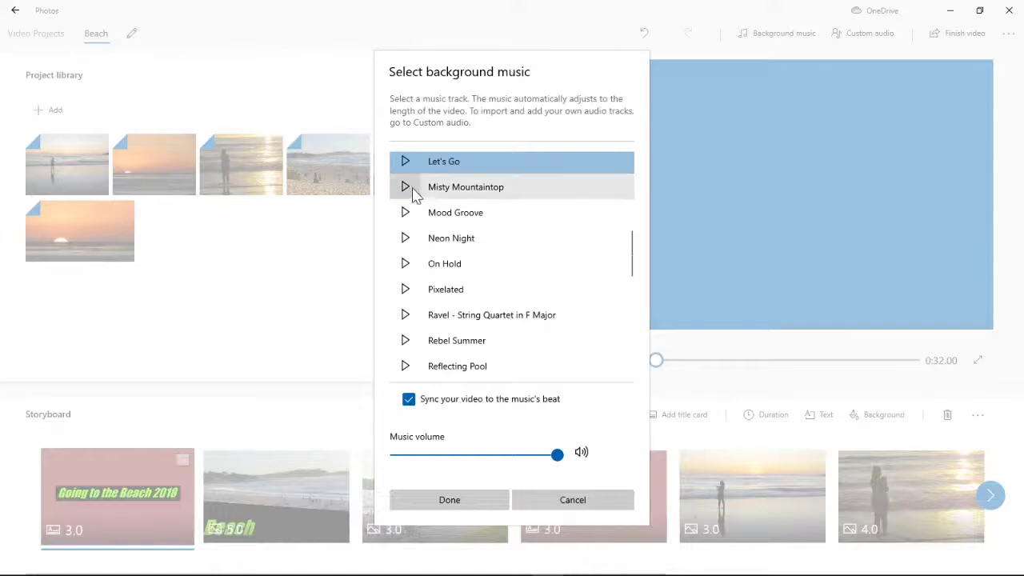
pyautogui.click(406, 188)
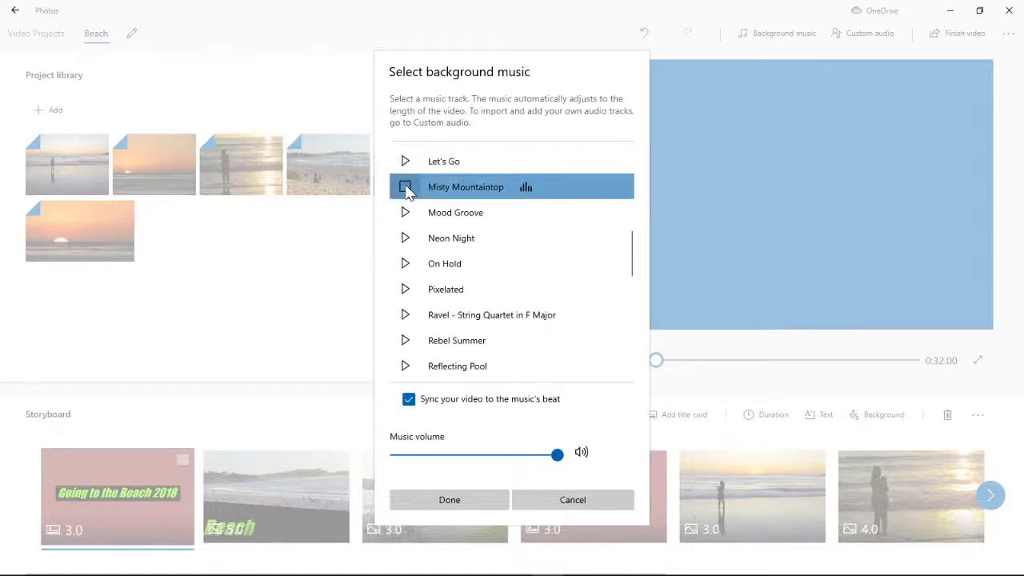
pyautogui.click(405, 188)
pyautogui.click(405, 214)
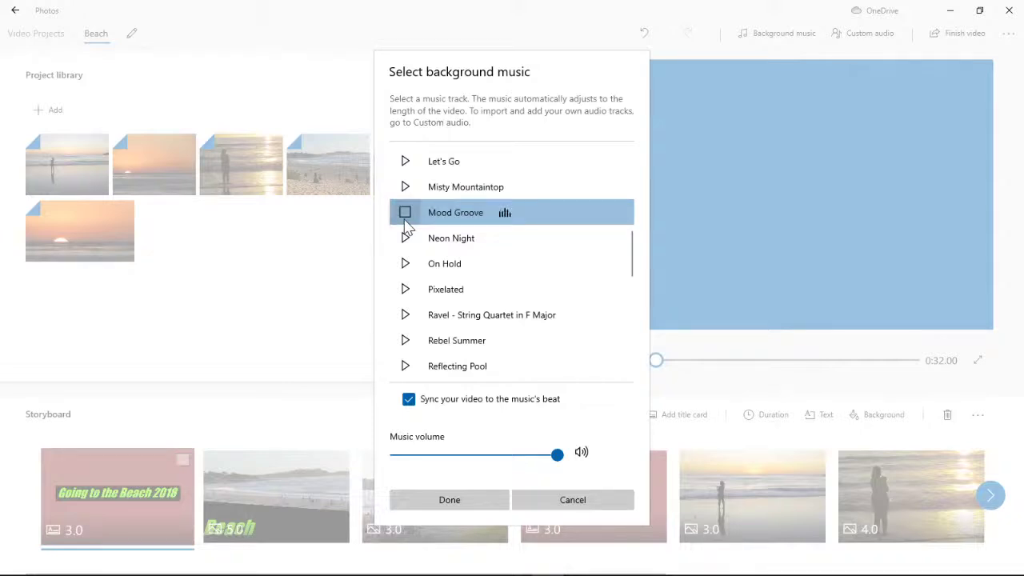
pyautogui.click(405, 220)
pyautogui.click(405, 224)
# Preview Neon Night, On Hold, Pixelated, Ravel String Quartet in F Major and Rebel Summer.
pyautogui.click(405, 238)
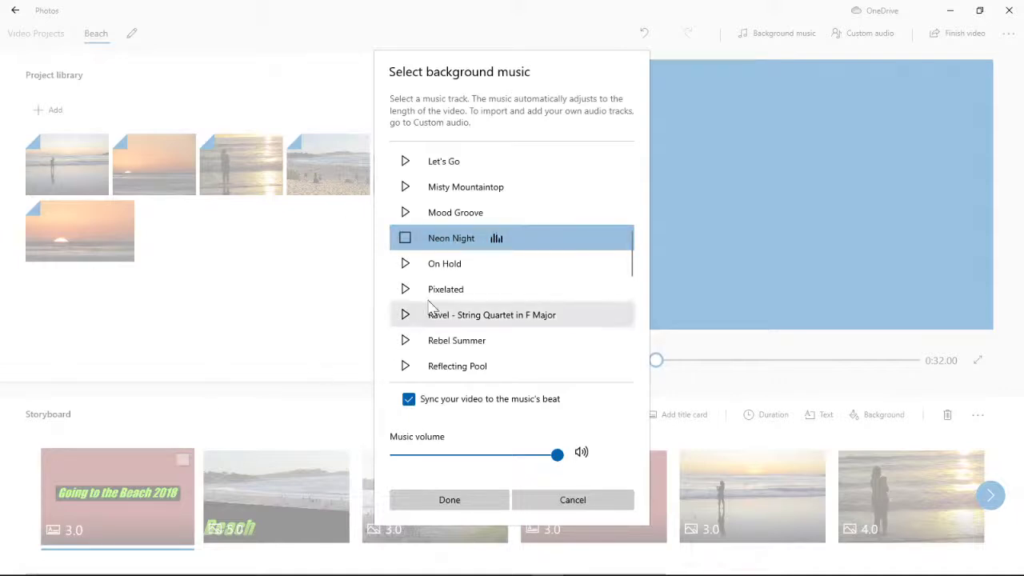
pyautogui.click(406, 263)
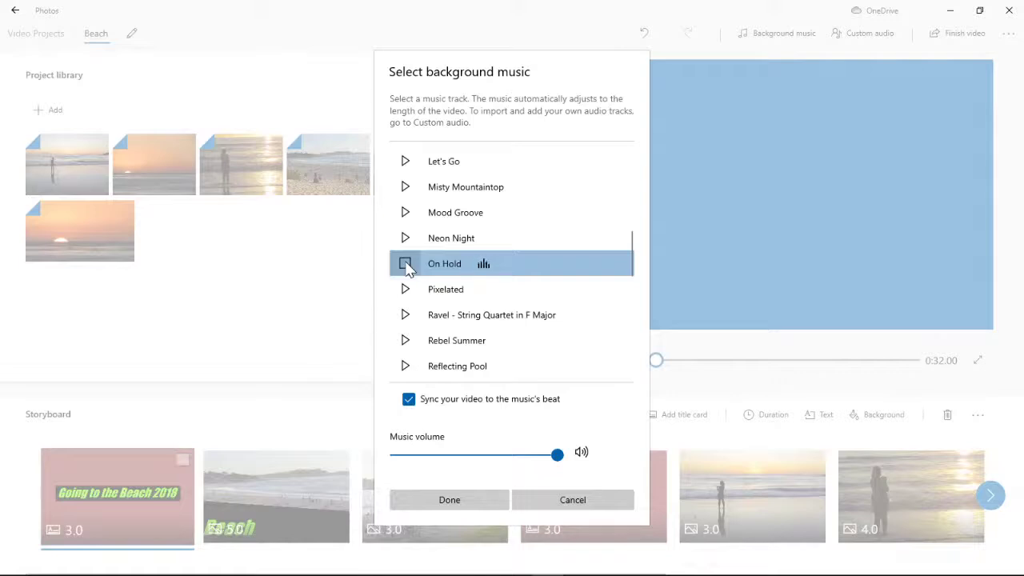
pyautogui.click(406, 290)
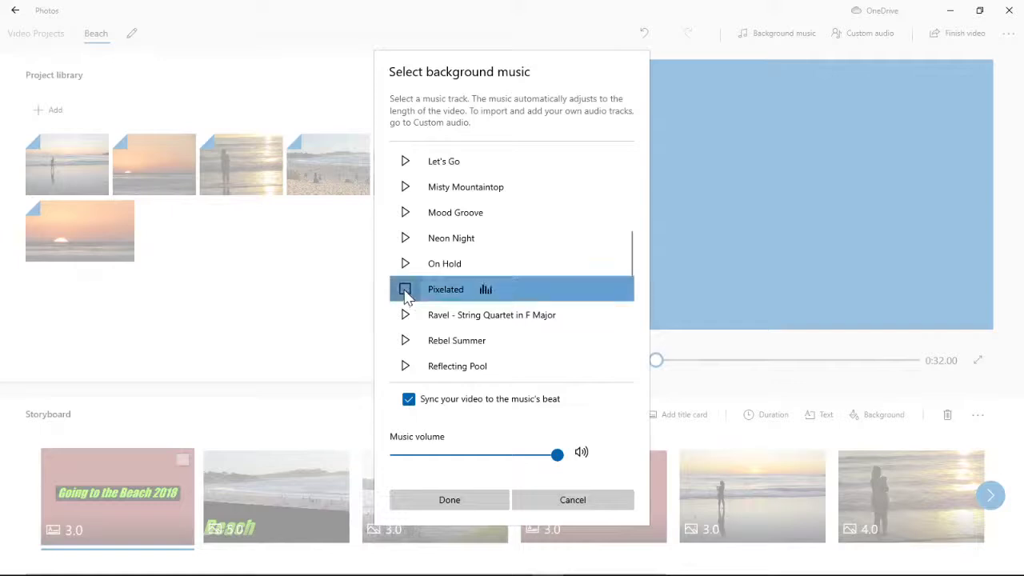
pyautogui.click(405, 289)
pyautogui.moveTo(633, 261); pyautogui.dragTo(633, 288)
pyautogui.click(405, 194)
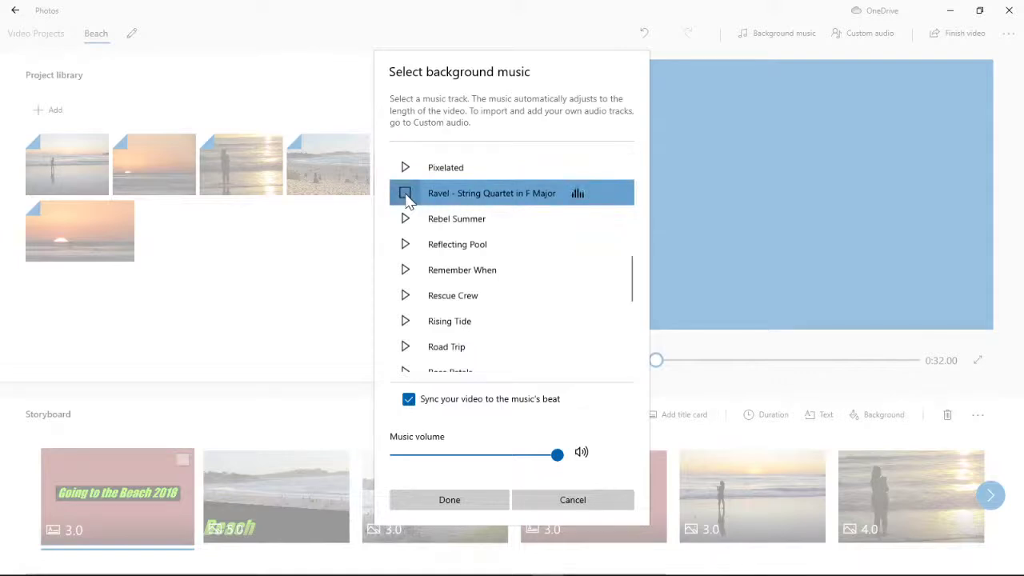
pyautogui.click(406, 219)
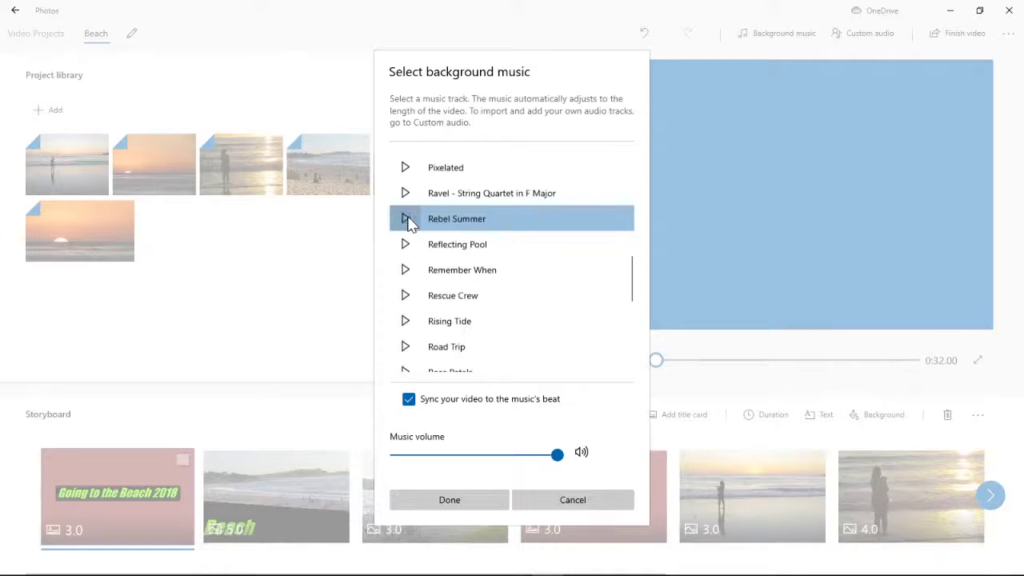
# Preview Reflecting Pool, Remember When, Rescue Crew, Rising Tide, Road Trip and Rose Petals.
pyautogui.click(412, 244)
pyautogui.scroll(-2, 415, 247)
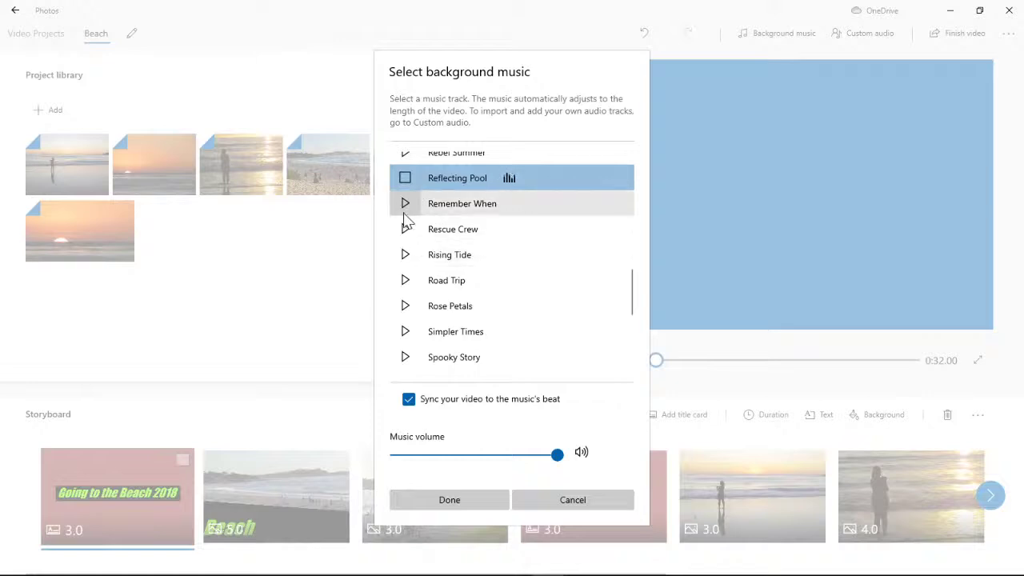
pyautogui.click(406, 214)
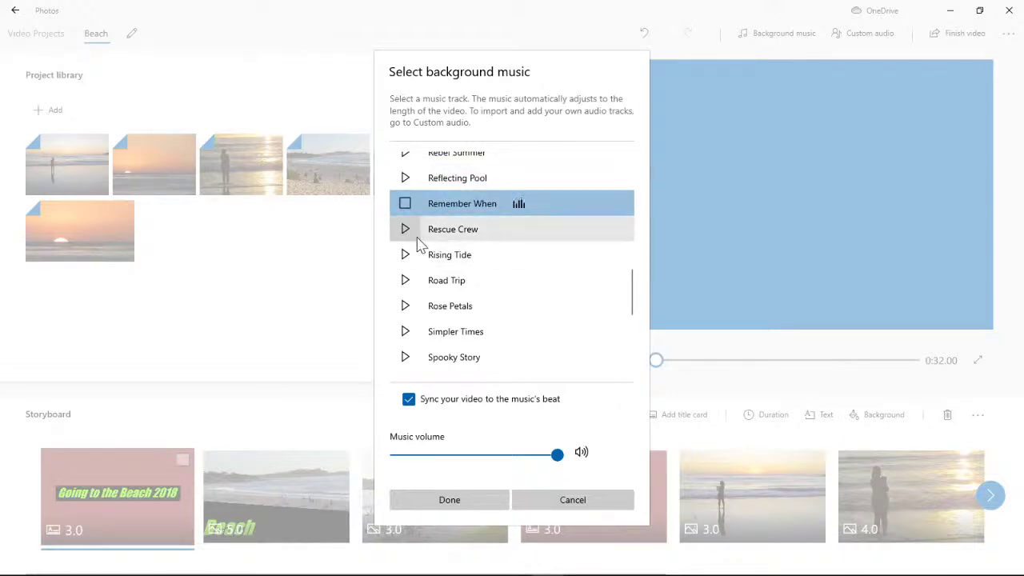
pyautogui.click(405, 229)
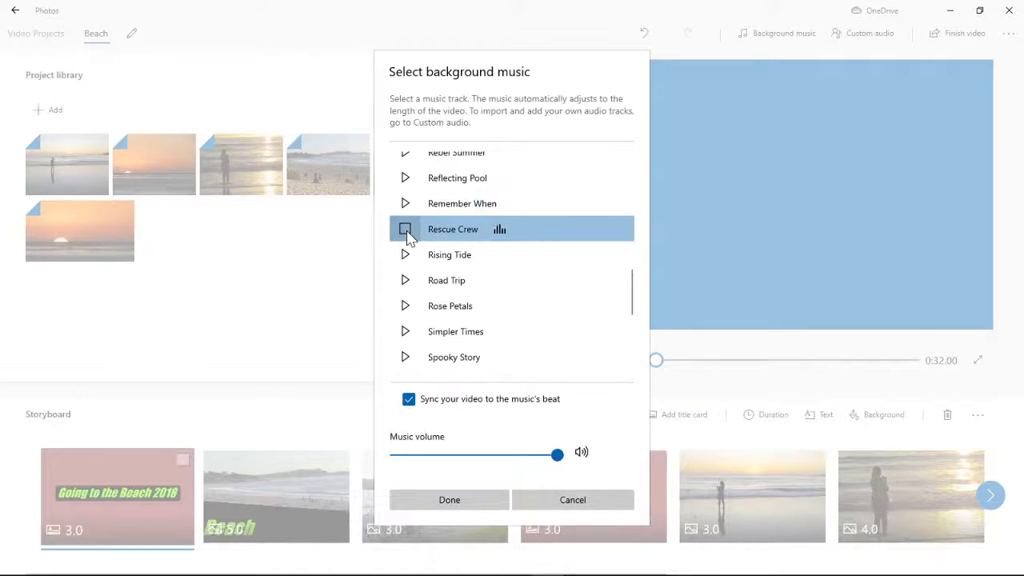
pyautogui.scroll(-1, 405, 230)
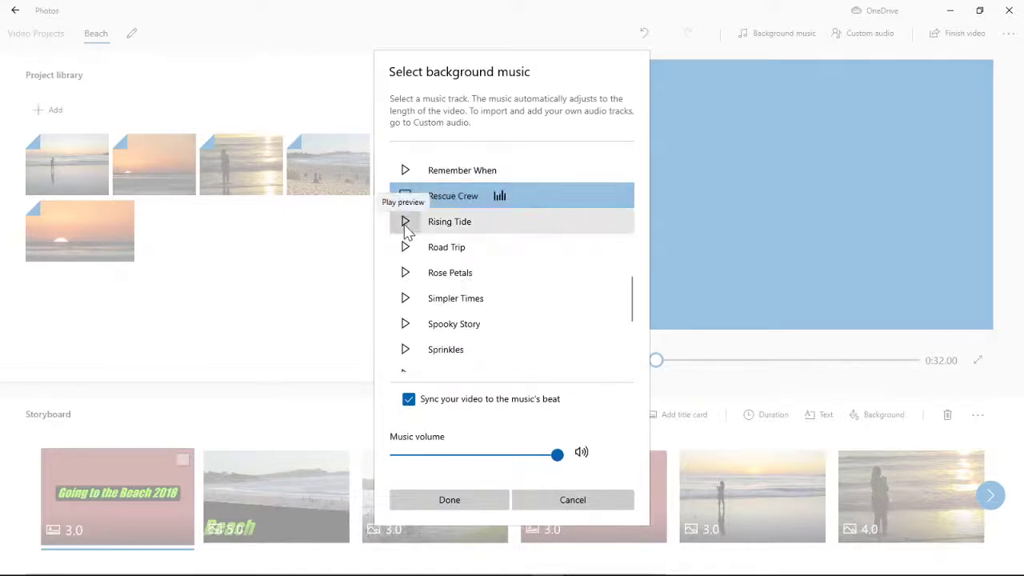
pyautogui.click(404, 227)
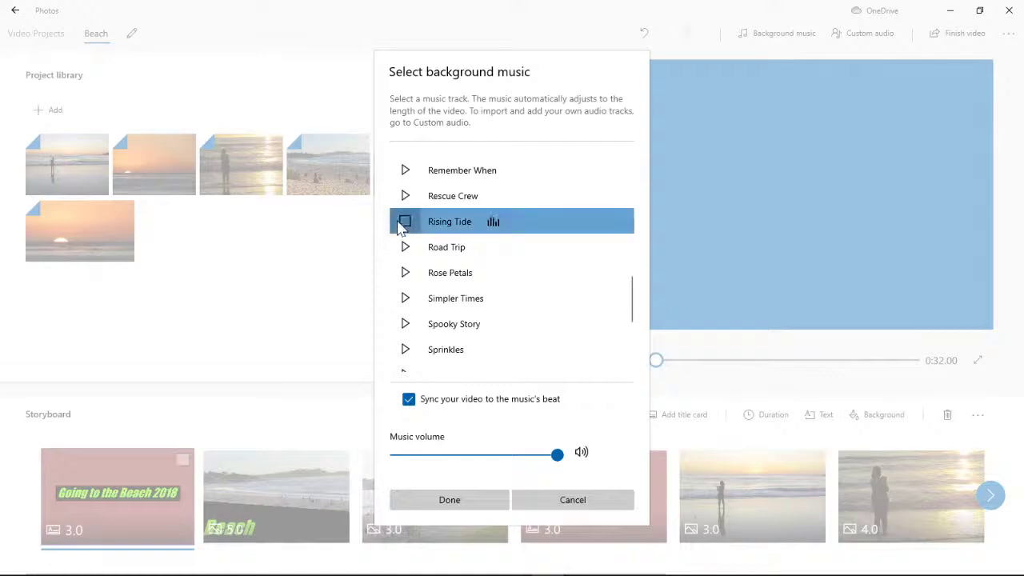
pyautogui.click(403, 223)
pyautogui.click(404, 248)
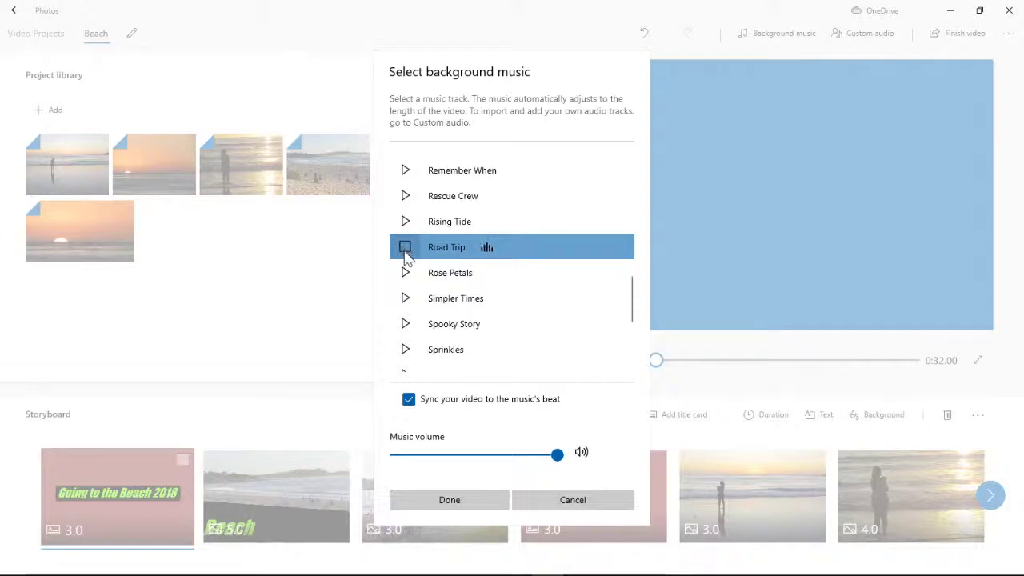
pyautogui.click(405, 273)
# Preview Simpler Times, Spooky Story, Sprinkles, Starlight Glow, Stunt Double, Sundays, TV Tune and Taking Flight.
pyautogui.scroll(-2, 406, 274)
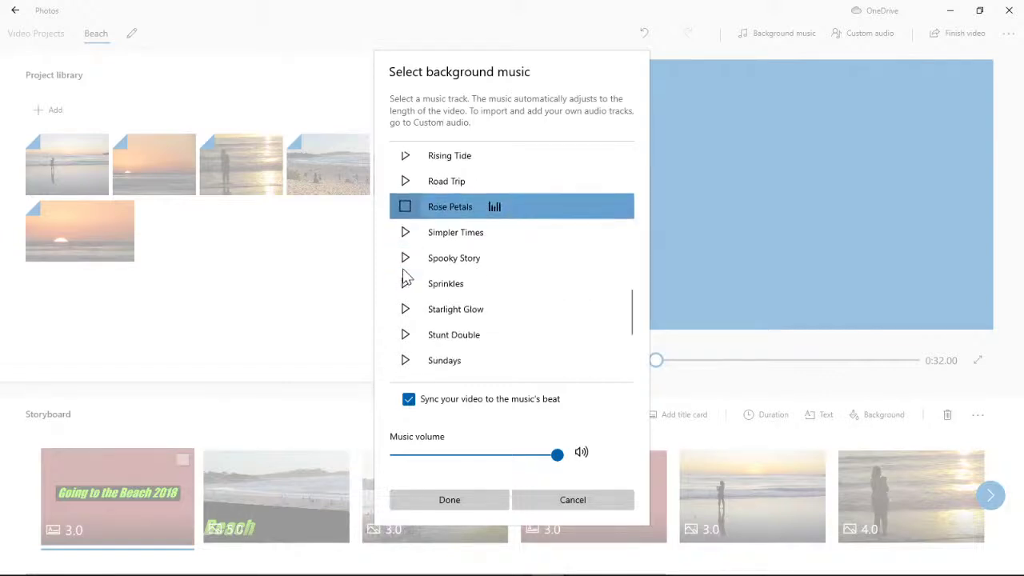
pyautogui.scroll(-1, 409, 264)
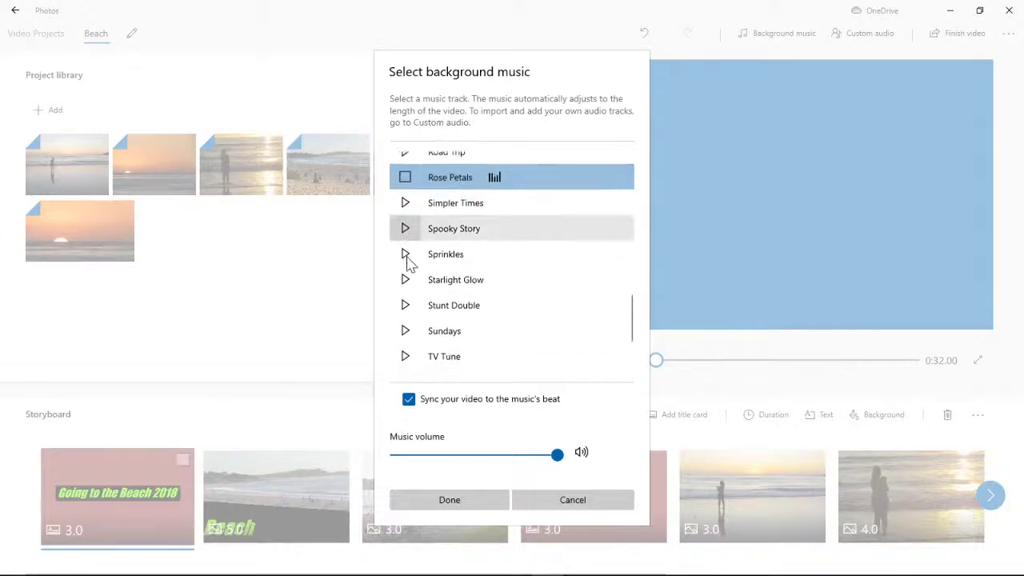
pyautogui.click(405, 203)
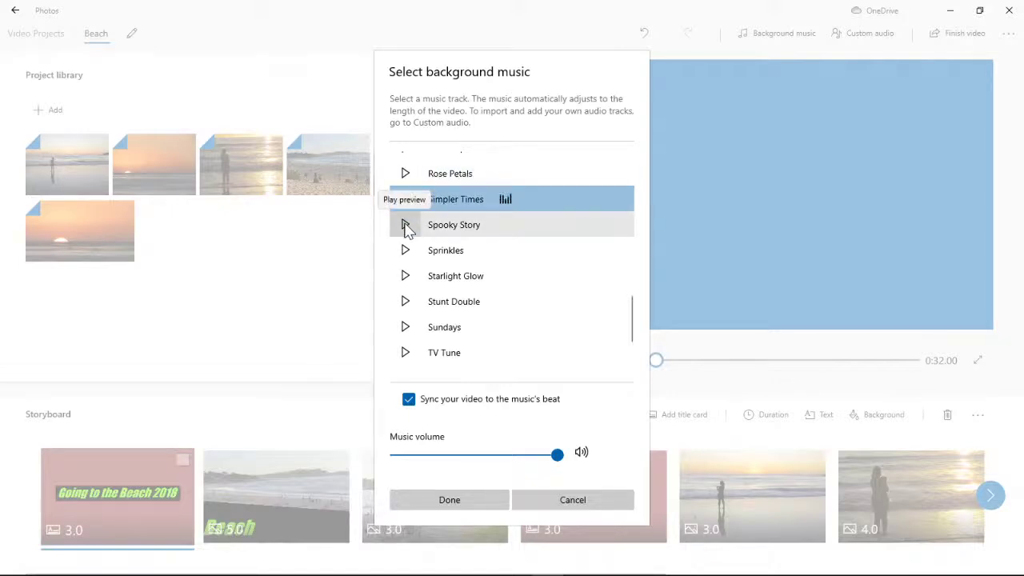
pyautogui.click(404, 226)
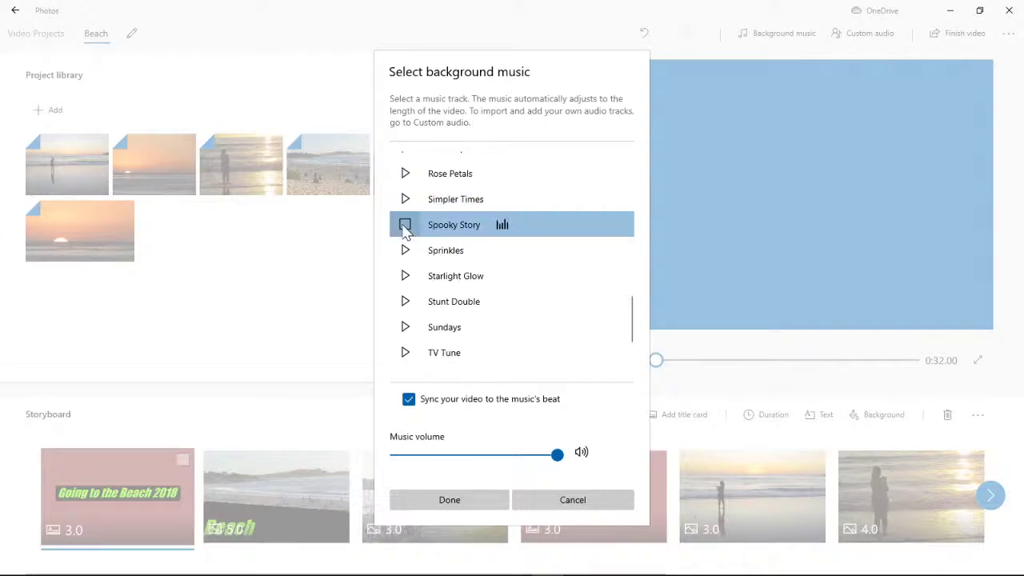
pyautogui.click(406, 250)
pyautogui.scroll(-1, 408, 248)
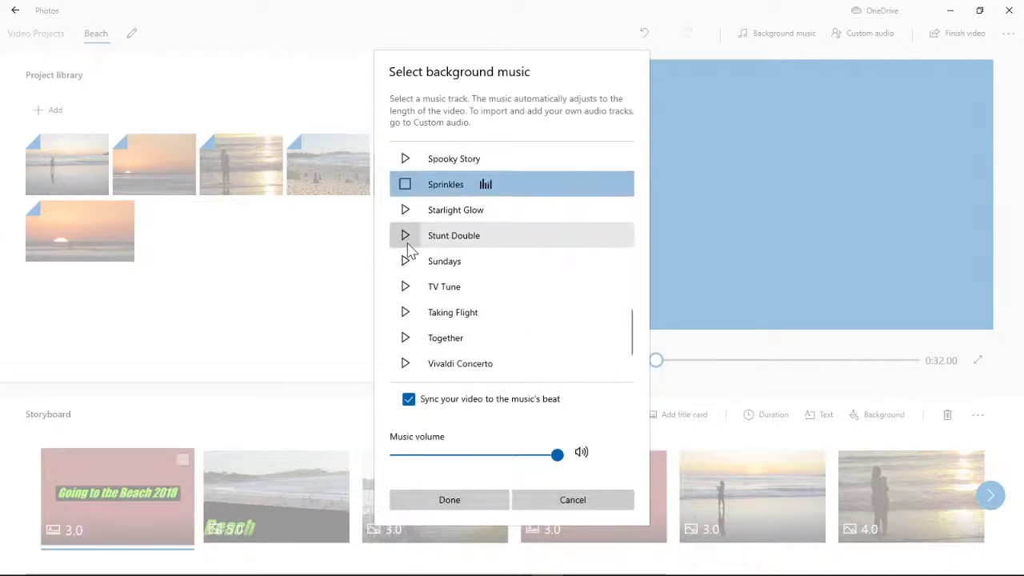
pyautogui.click(404, 211)
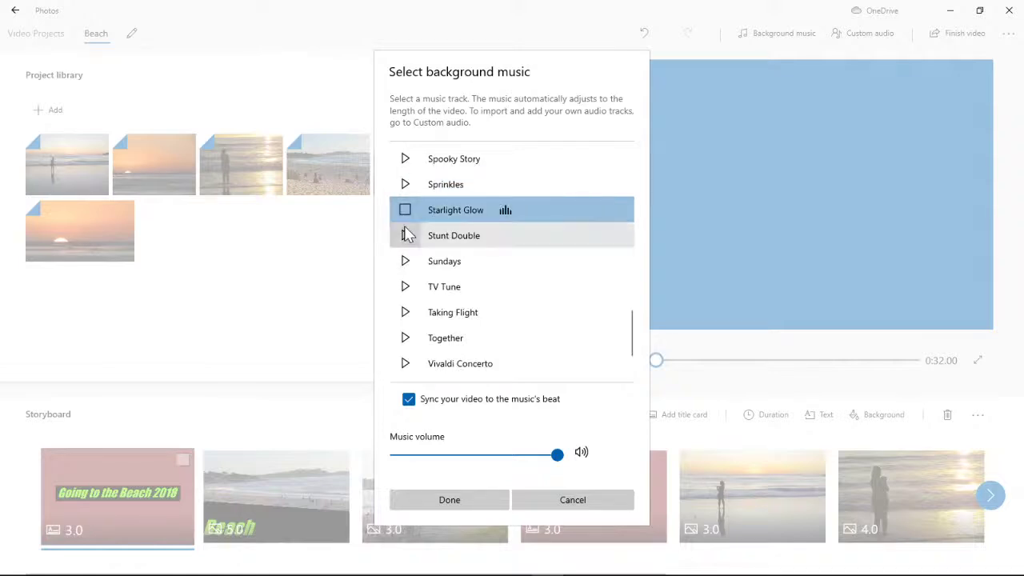
pyautogui.click(405, 236)
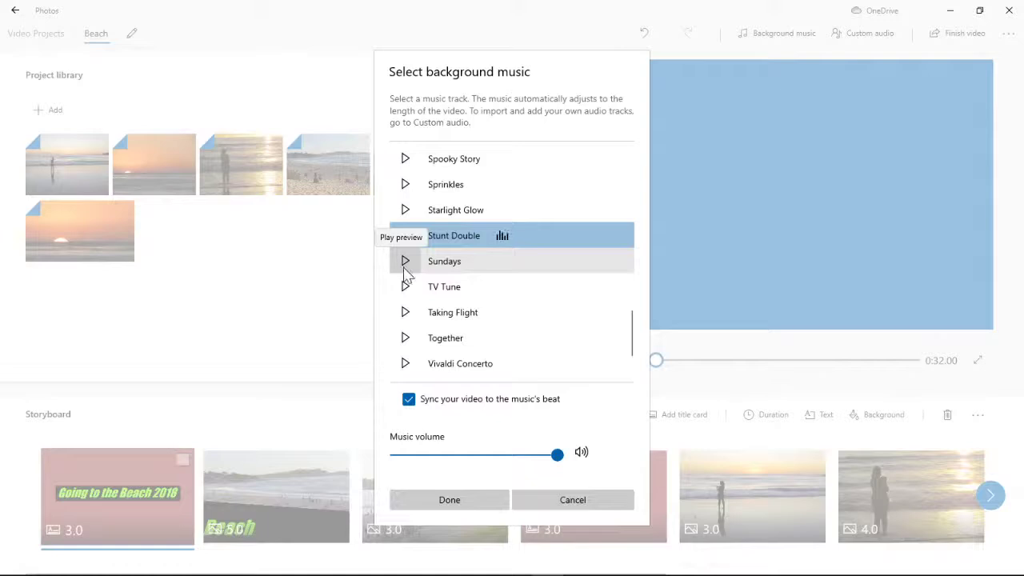
pyautogui.click(405, 269)
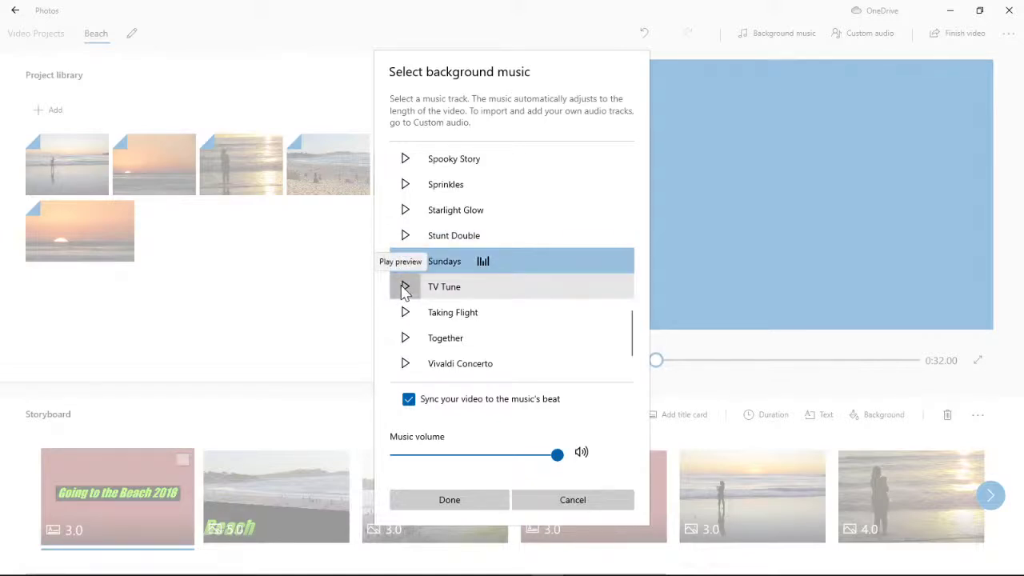
pyautogui.click(405, 288)
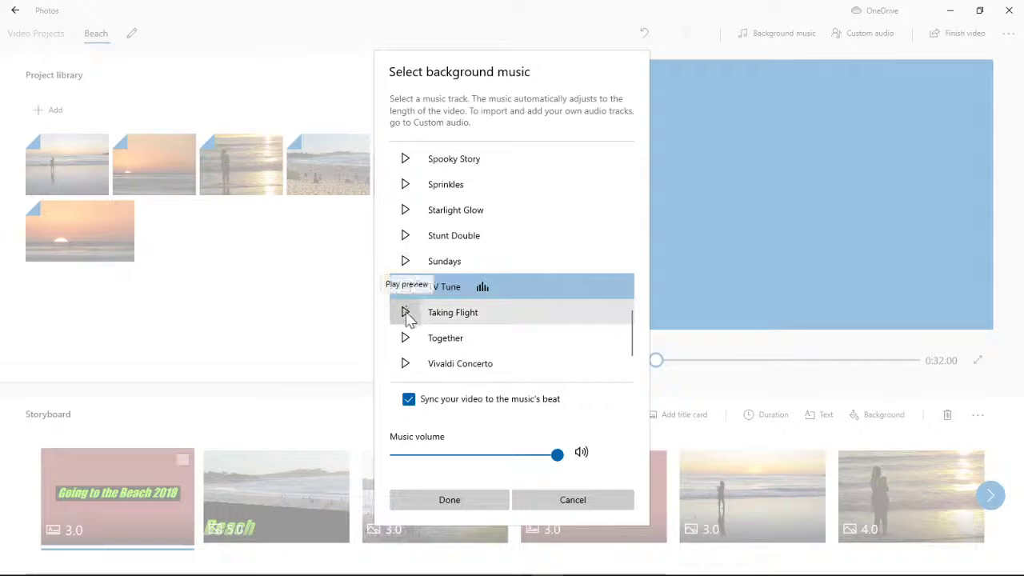
pyautogui.click(405, 313)
# Preview the Together, Vivaldi Concerto and Wedding March tracks.
pyautogui.scroll(-1, 406, 336)
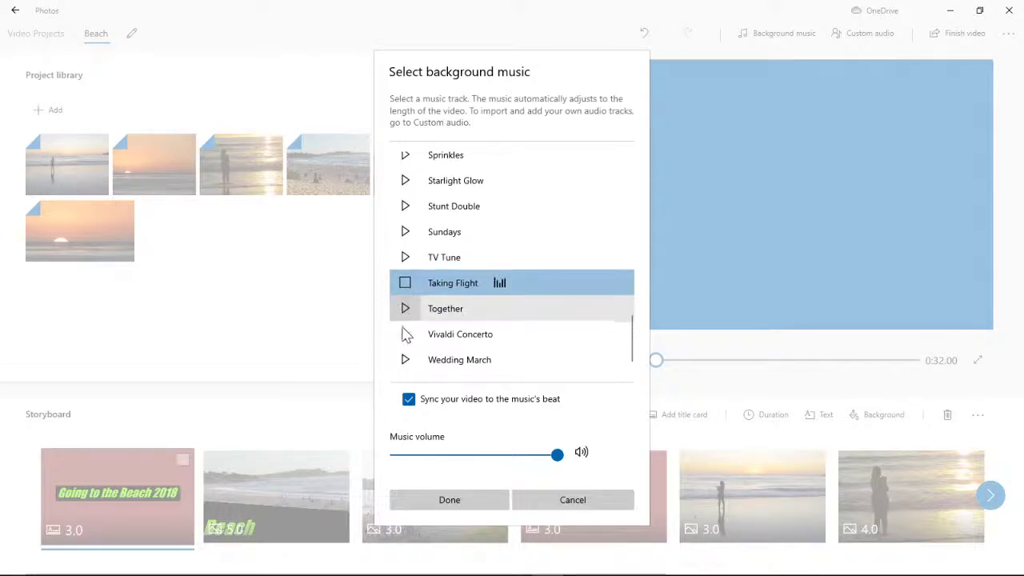
pyautogui.click(404, 319)
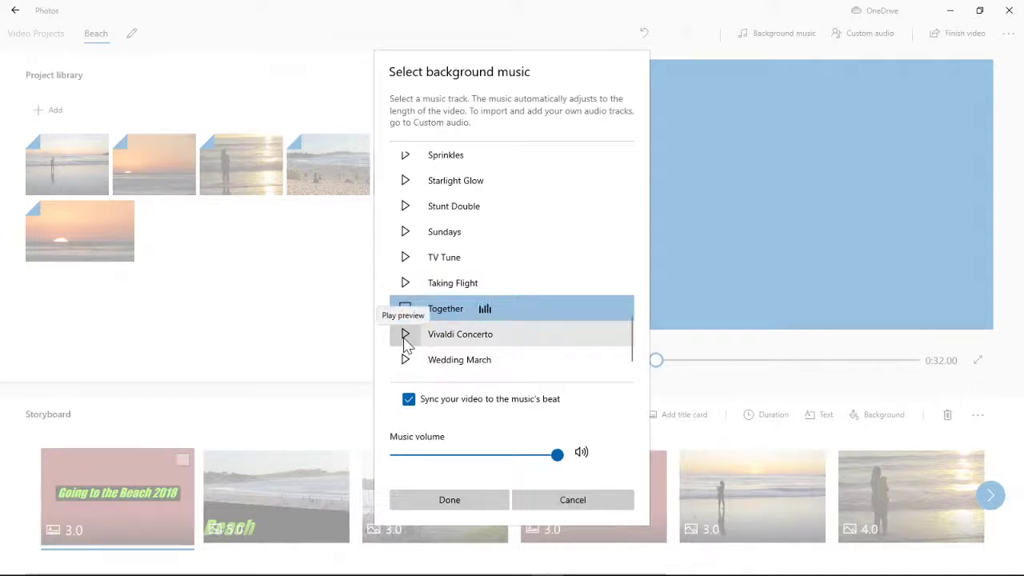
pyautogui.click(405, 336)
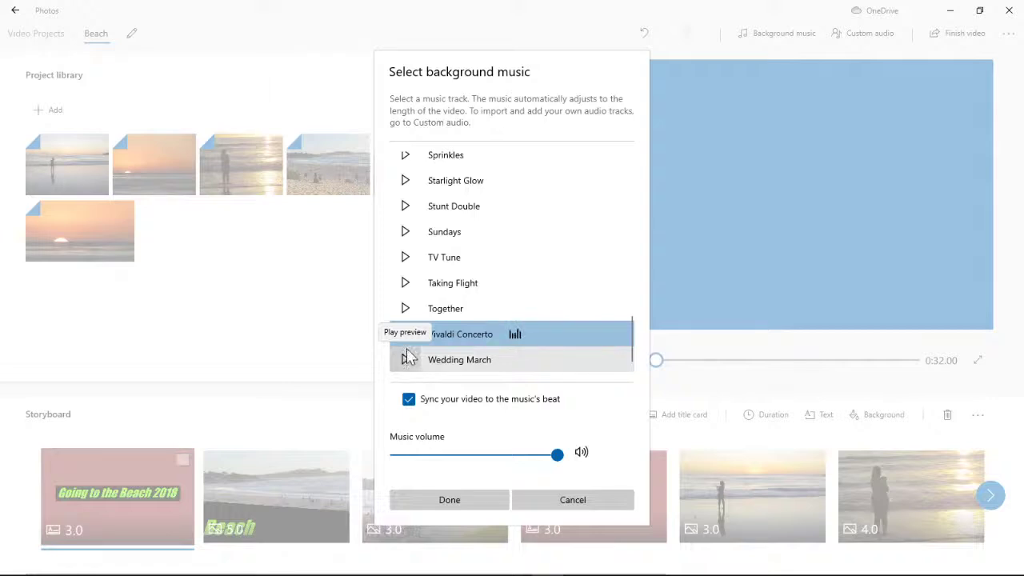
pyautogui.click(406, 359)
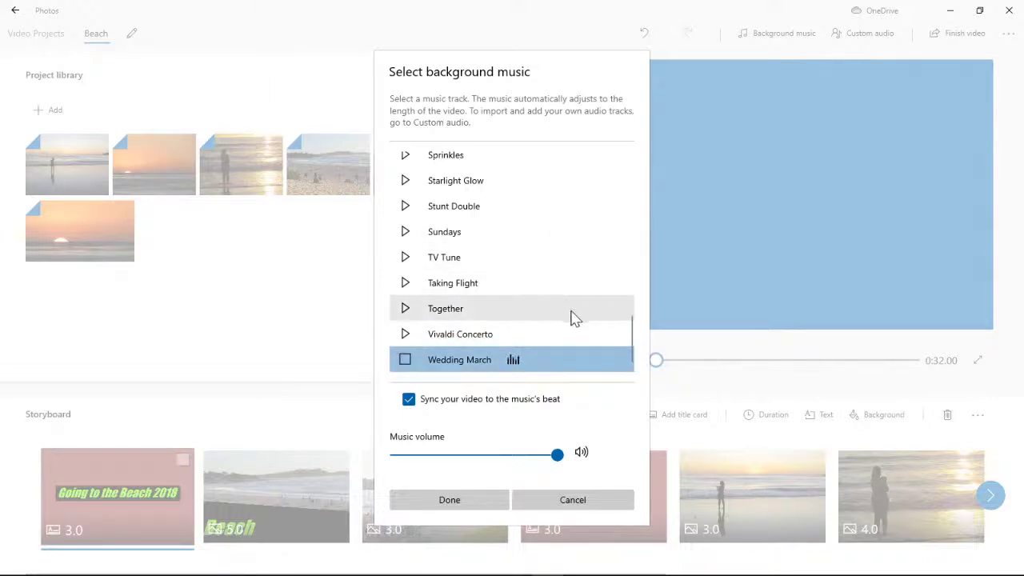
pyautogui.moveTo(632, 358); pyautogui.dragTo(632, 194)
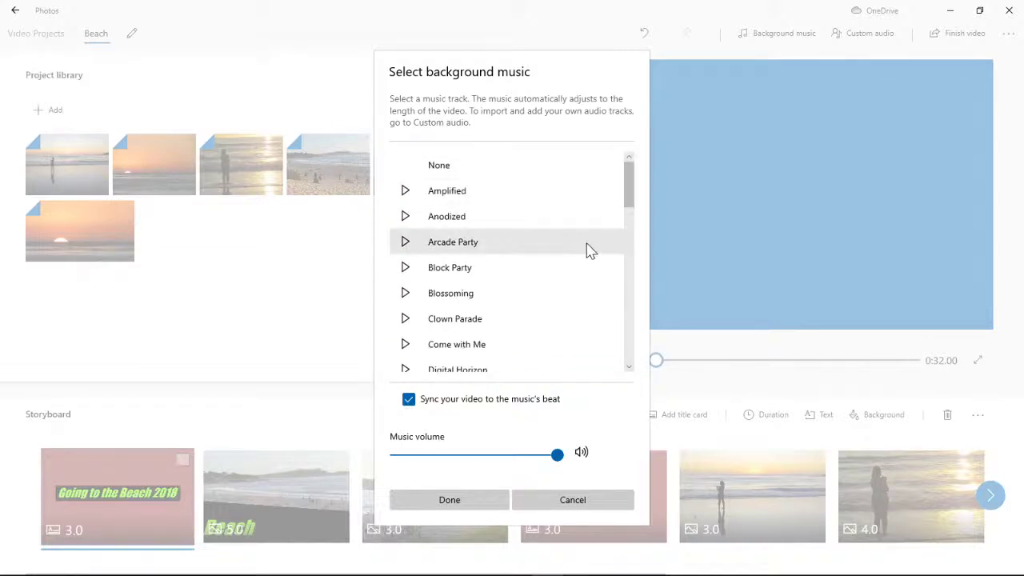
# Apply Come with Me synced to the beat, making the video 0:26.56 long.
pyautogui.click(406, 344)
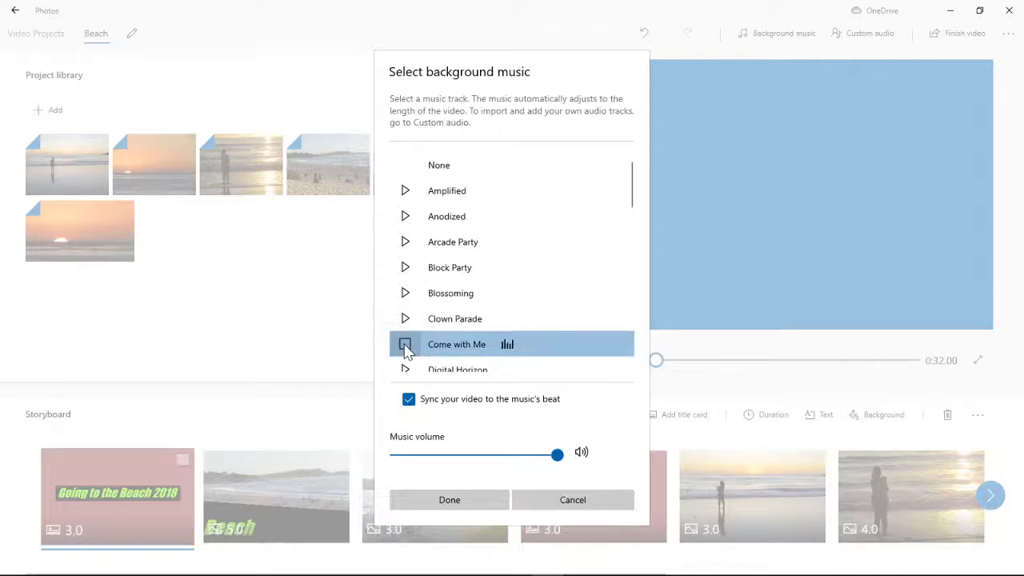
pyautogui.click(449, 500)
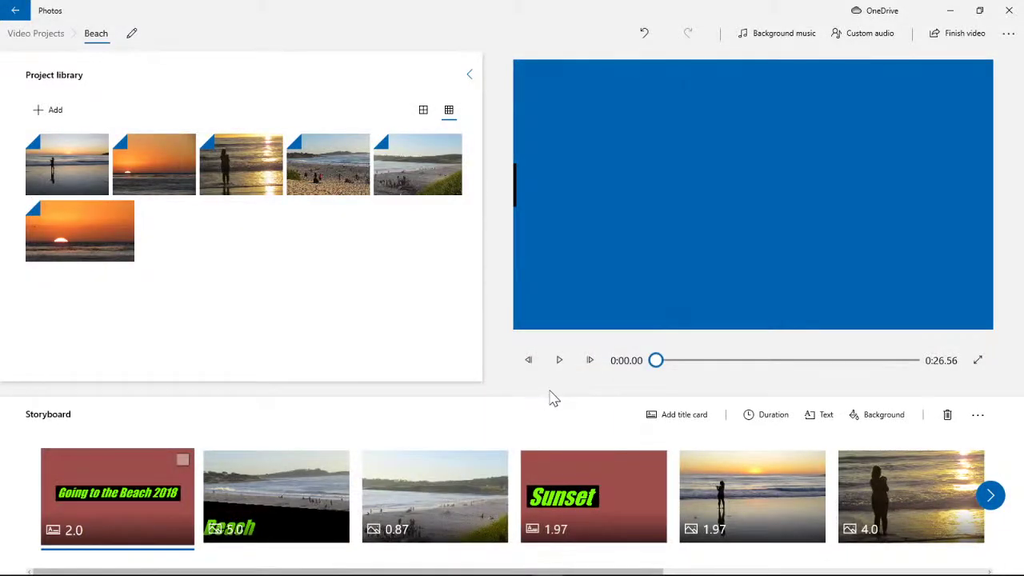
pyautogui.moveTo(182, 570); pyautogui.dragTo(564, 568)
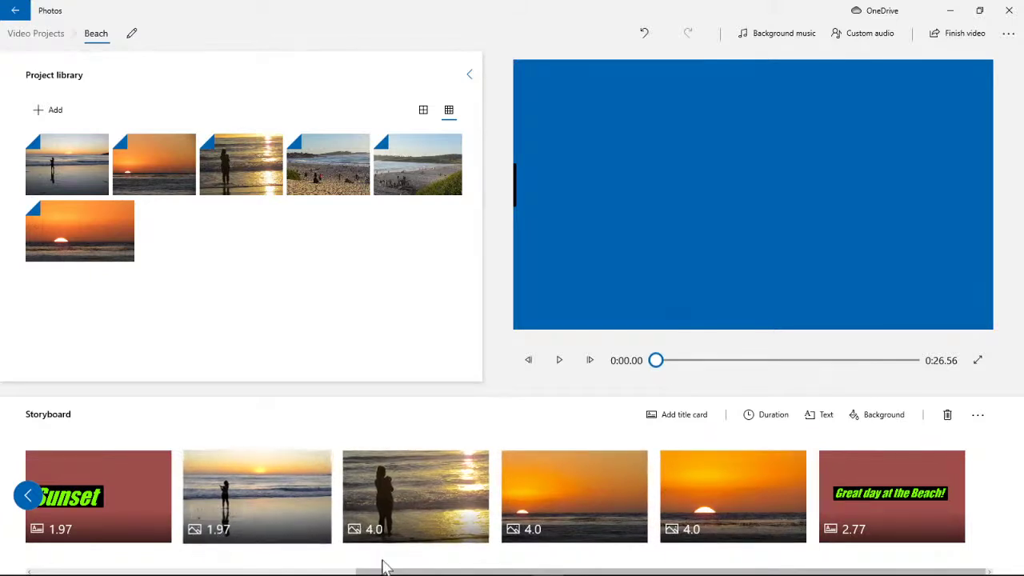
pyautogui.moveTo(384, 572); pyautogui.dragTo(60, 572)
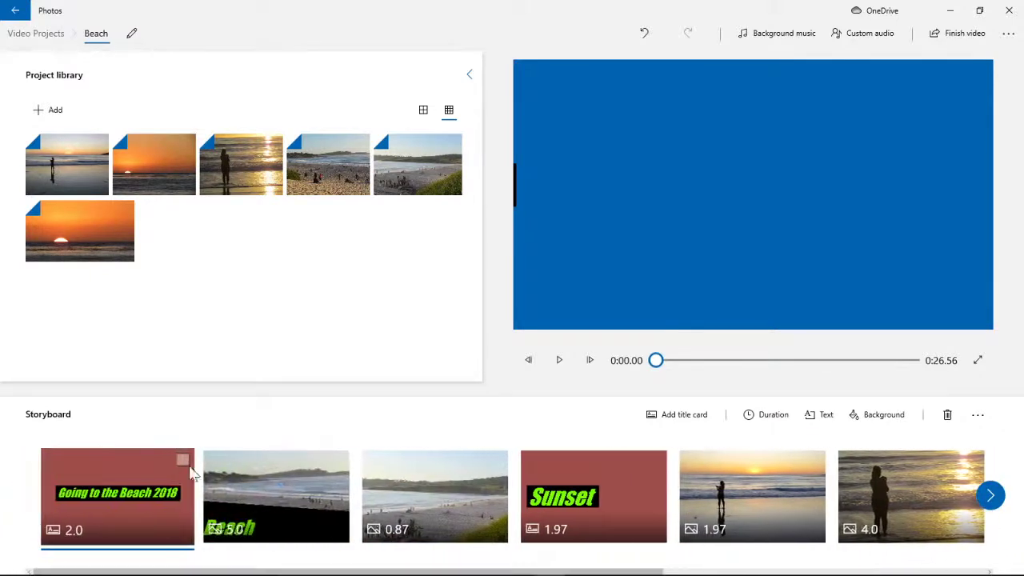
pyautogui.click(782, 35)
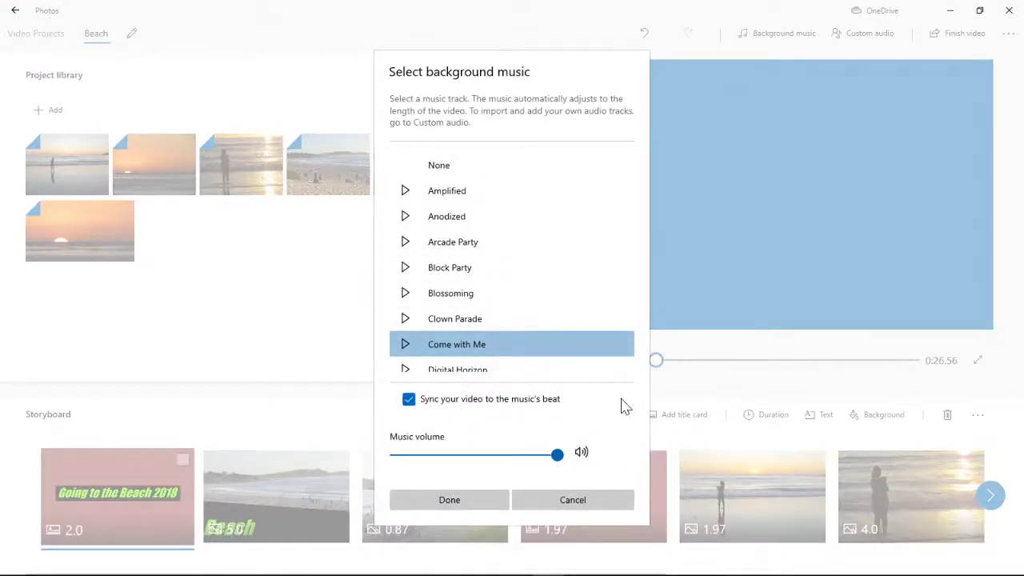
pyautogui.click(602, 501)
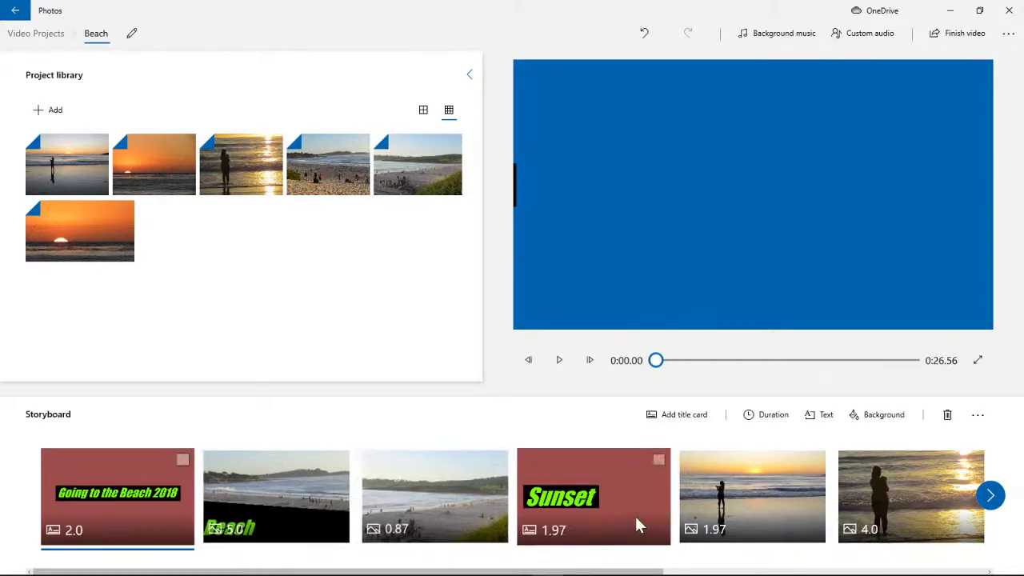
# Play the beach video full screen from the start through to 0:26.56.
pyautogui.click(977, 361)
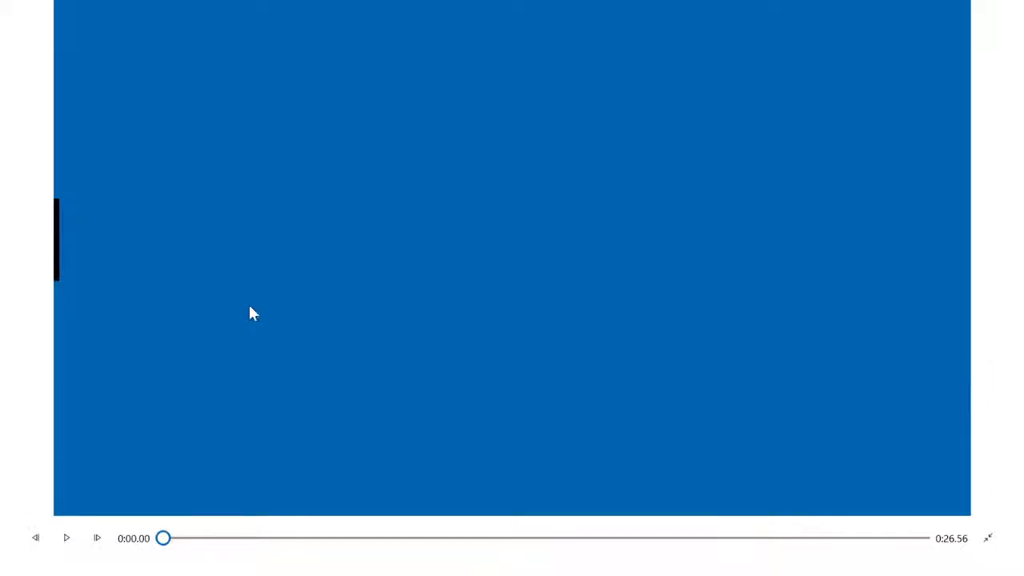
pyautogui.click(67, 538)
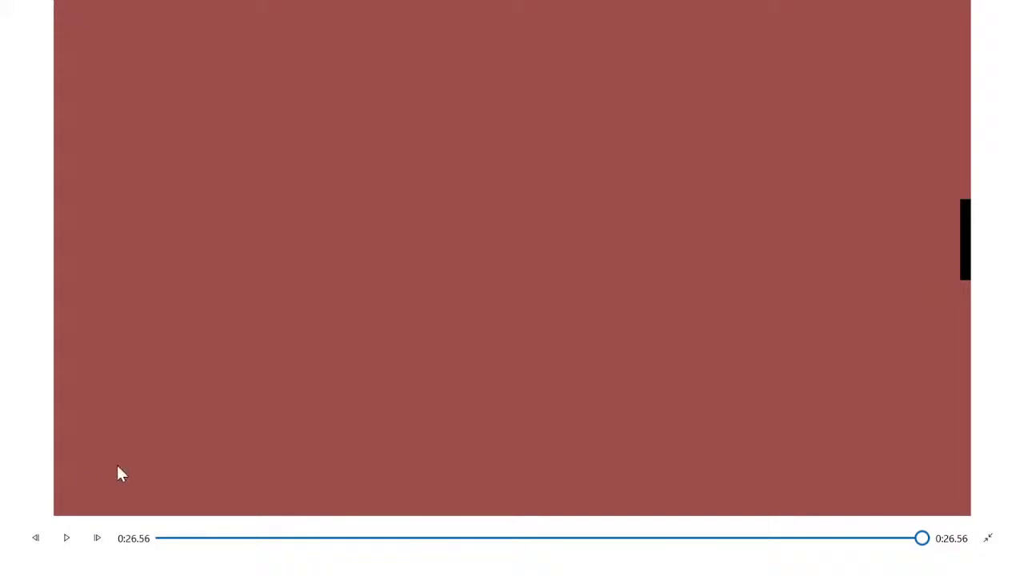
# Reapply Come with Me as unsynced background music, restoring the 0:32.00 length with 3-second clips.
pyautogui.click(987, 537)
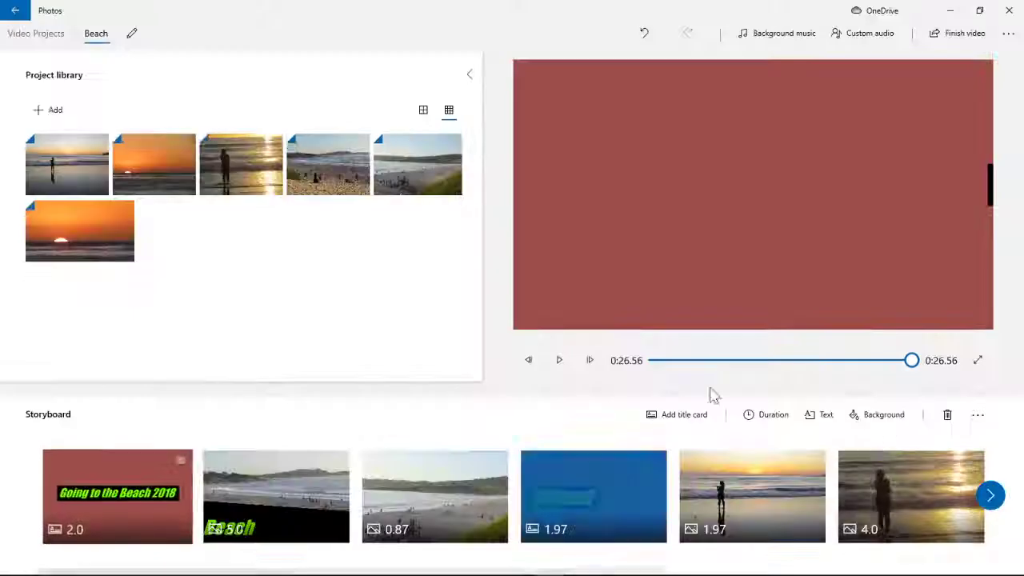
pyautogui.click(800, 36)
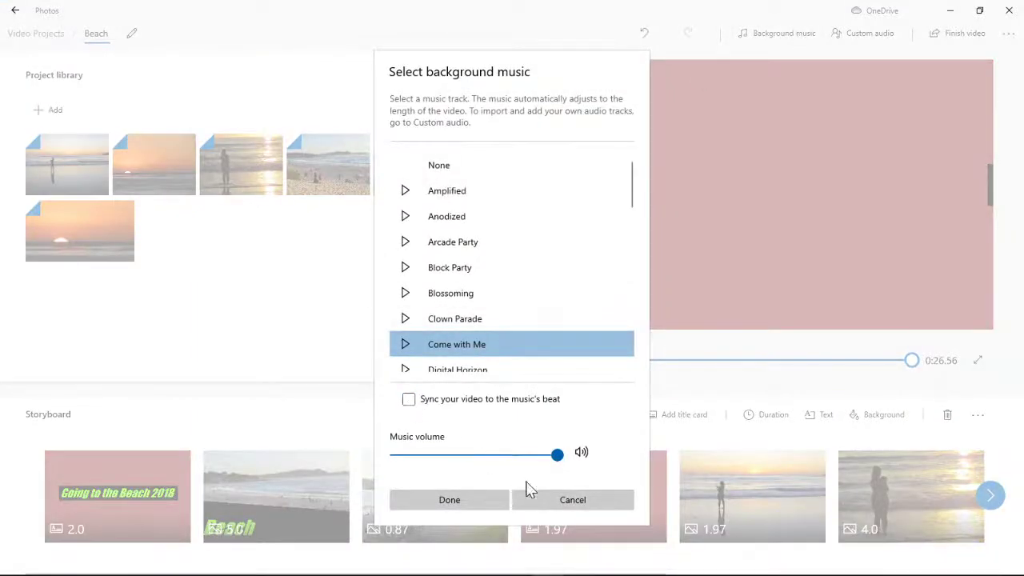
pyautogui.click(471, 506)
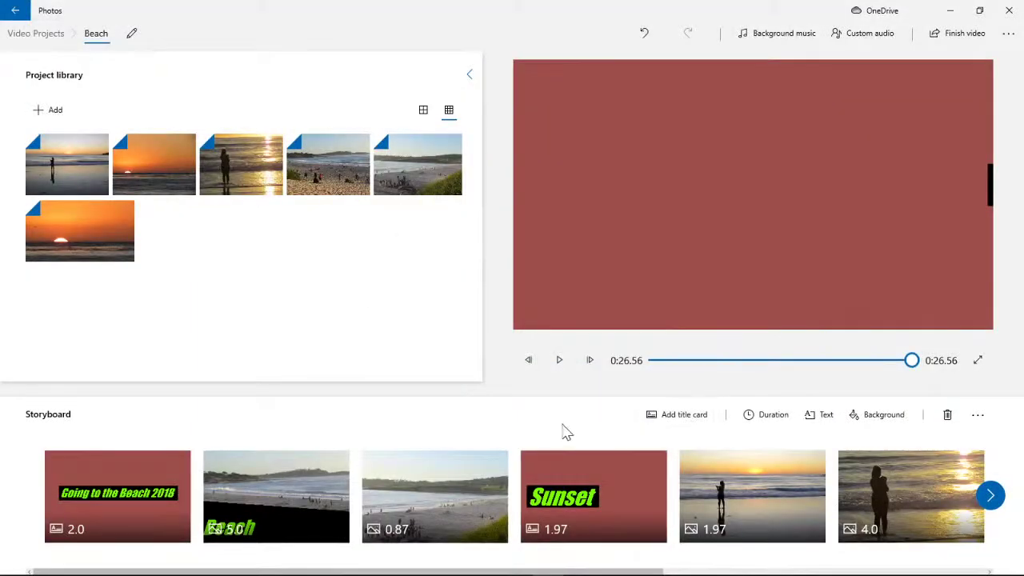
pyautogui.click(646, 35)
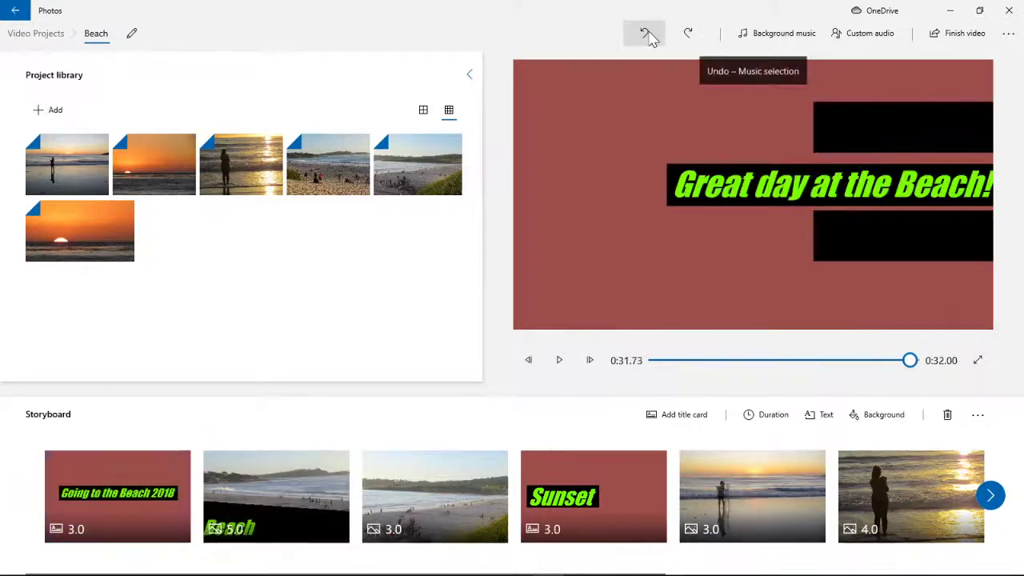
pyautogui.click(773, 42)
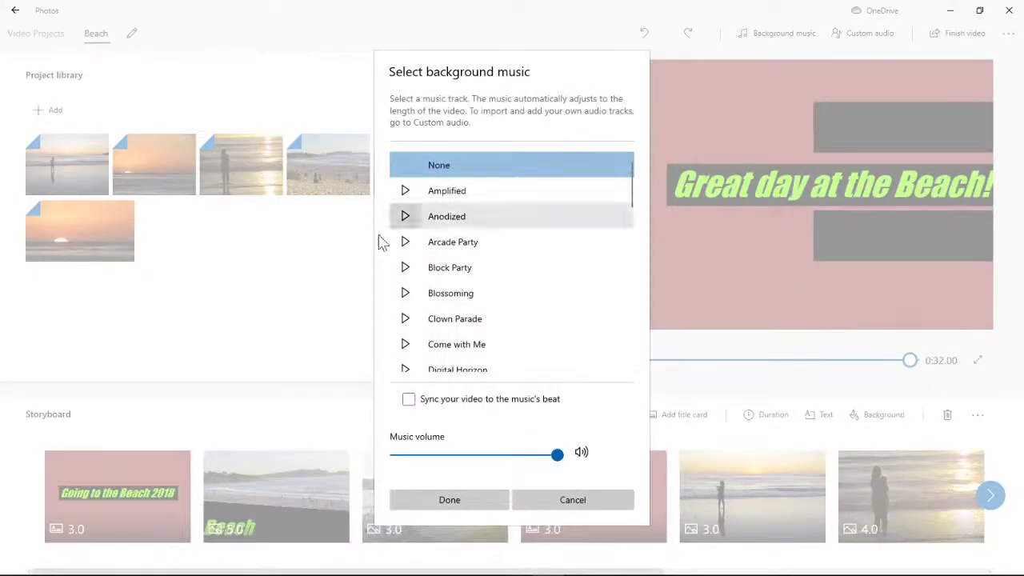
pyautogui.click(455, 348)
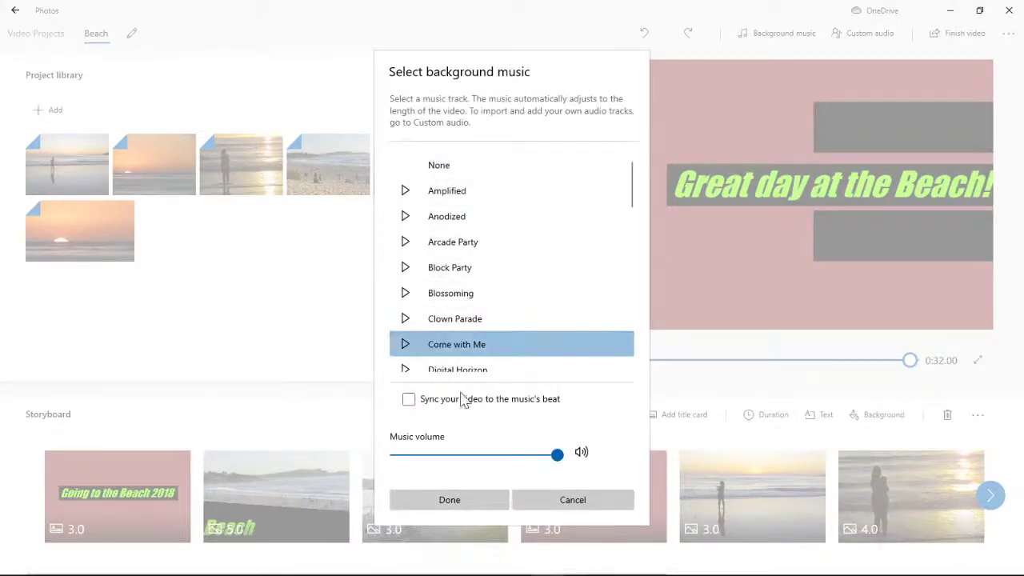
pyautogui.click(435, 504)
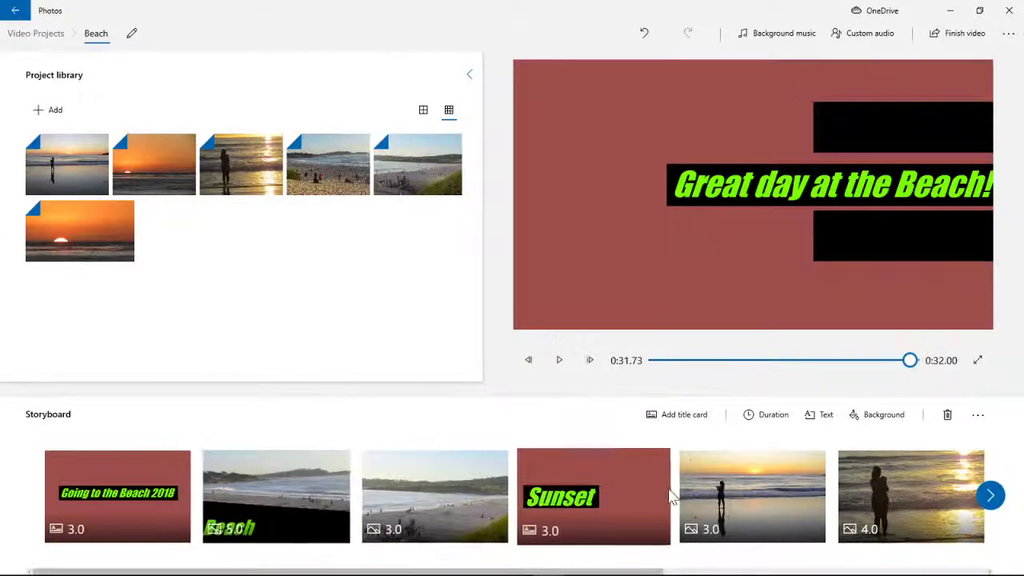
pyautogui.click(978, 360)
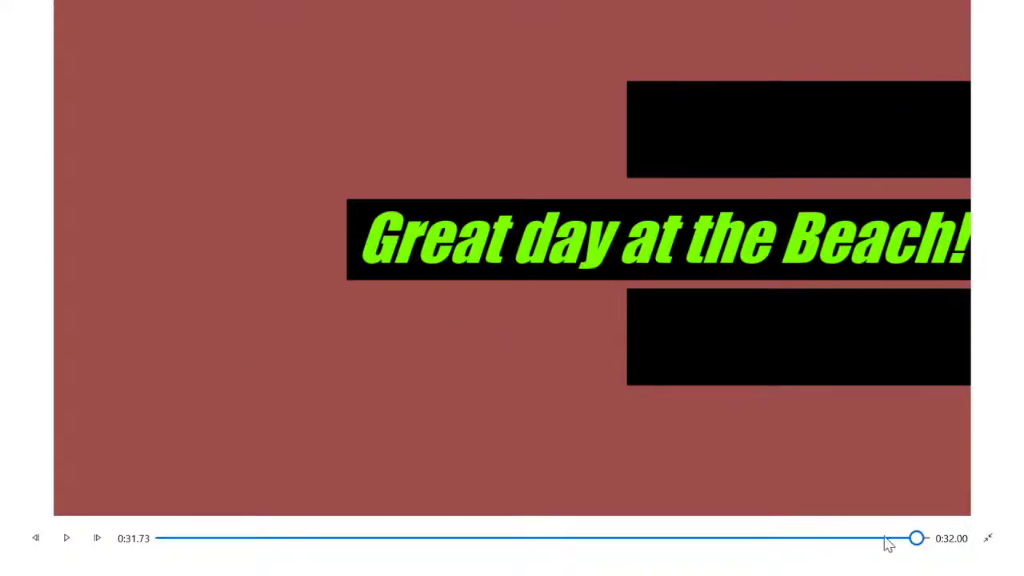
pyautogui.moveTo(919, 544); pyautogui.dragTo(130, 519)
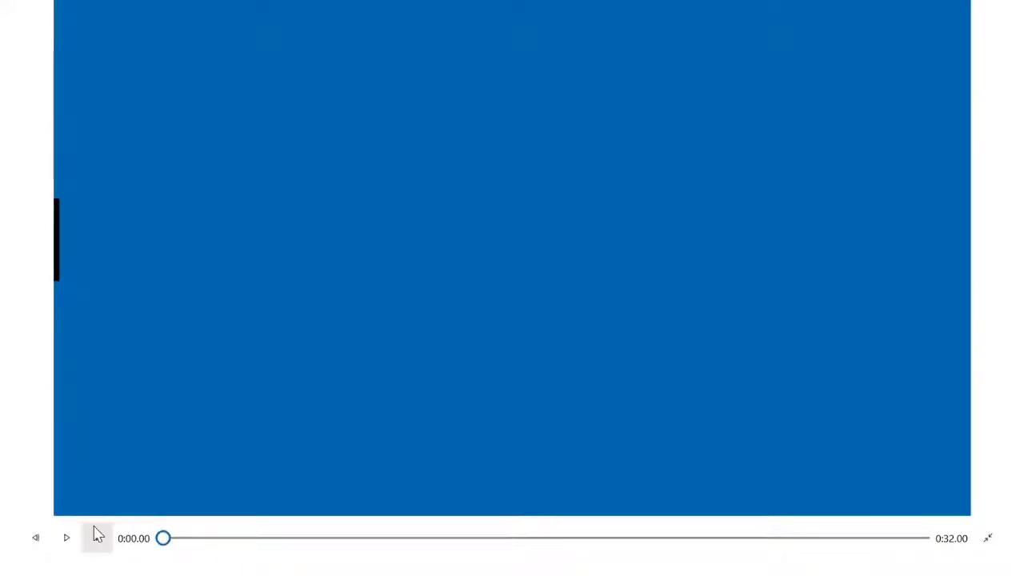
pyautogui.click(65, 532)
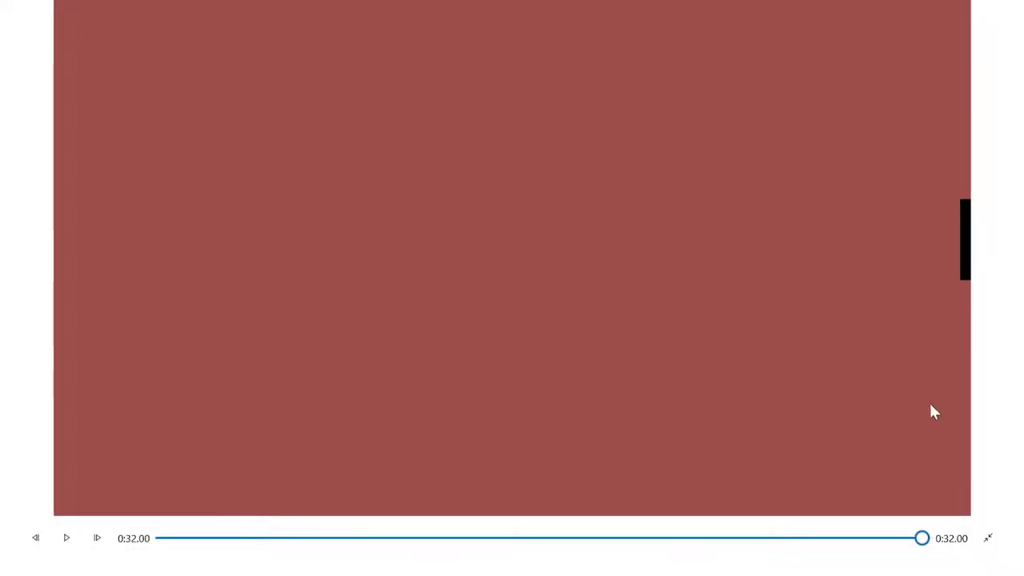
pyautogui.click(988, 537)
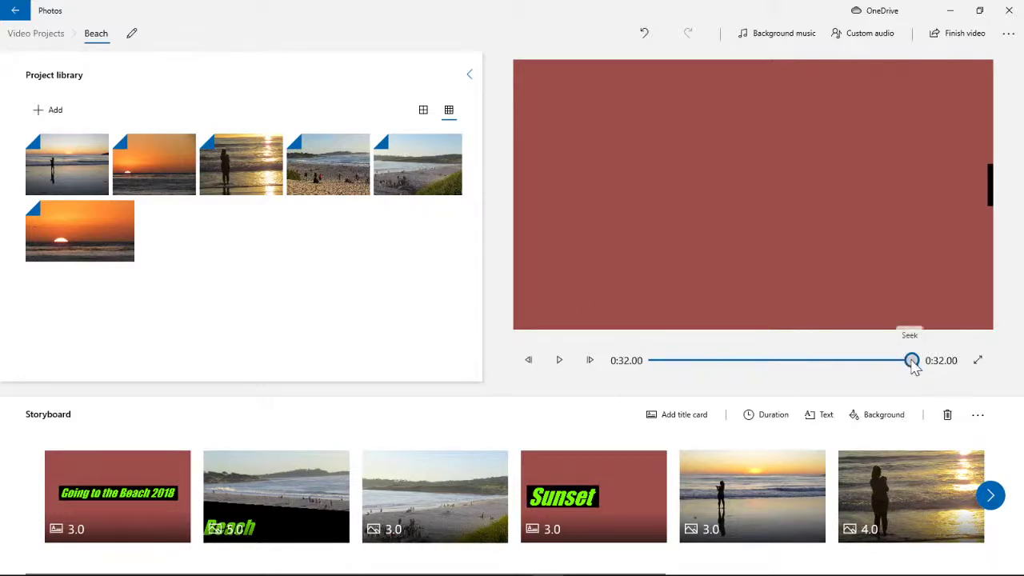
pyautogui.moveTo(913, 361); pyautogui.dragTo(656, 360)
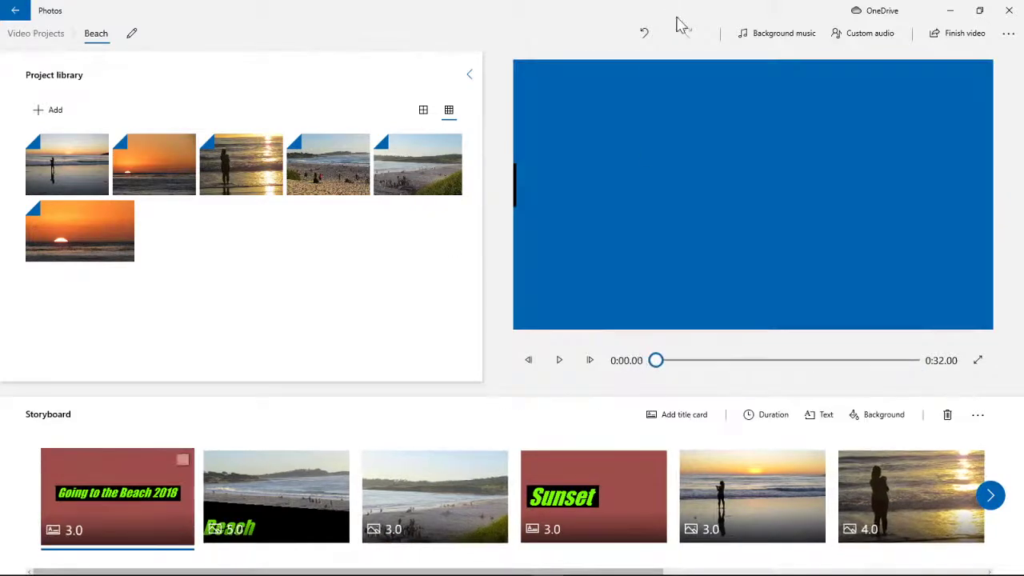
pyautogui.click(858, 41)
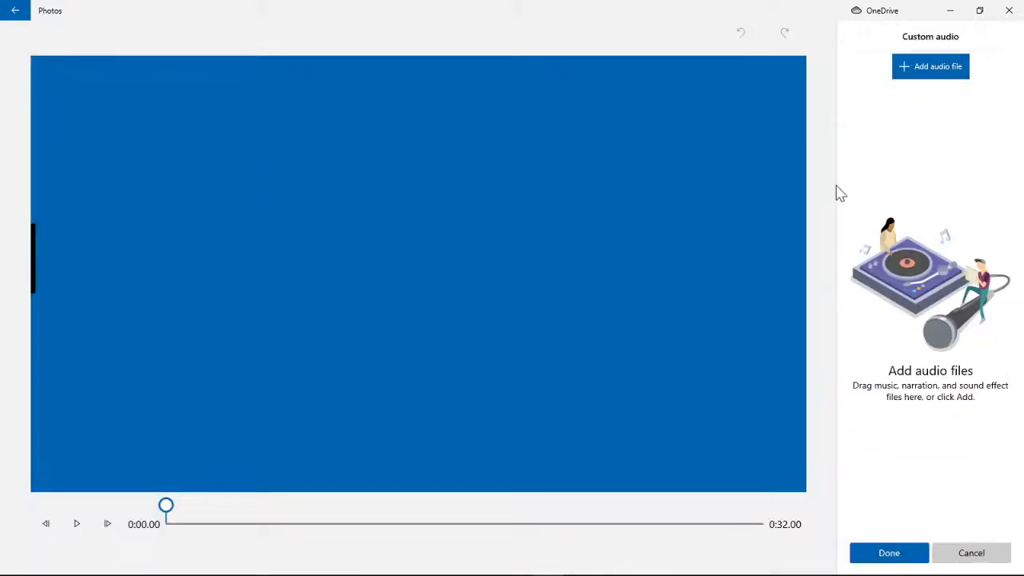
pyautogui.click(936, 71)
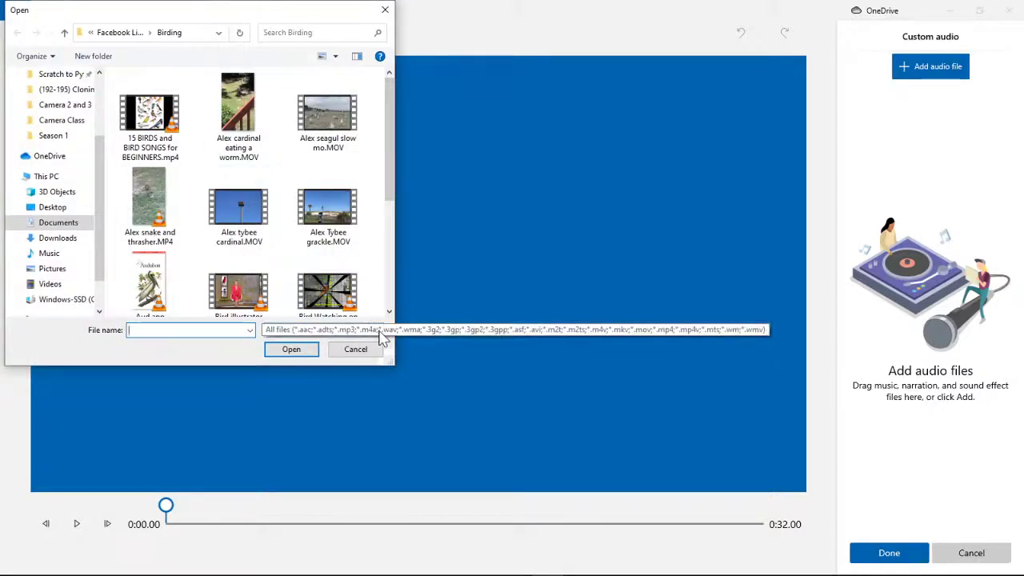
pyautogui.click(380, 337)
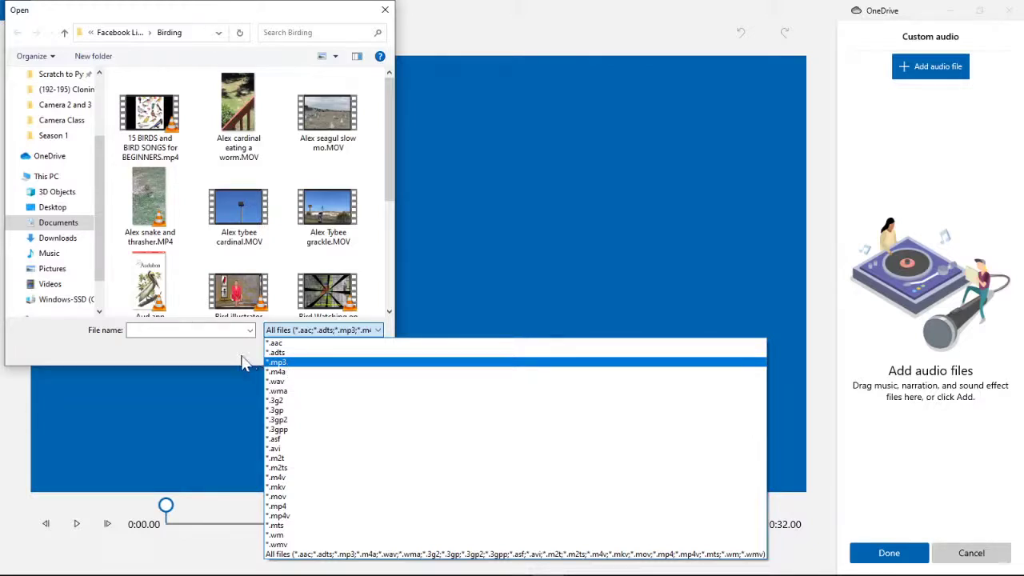
pyautogui.click(244, 362)
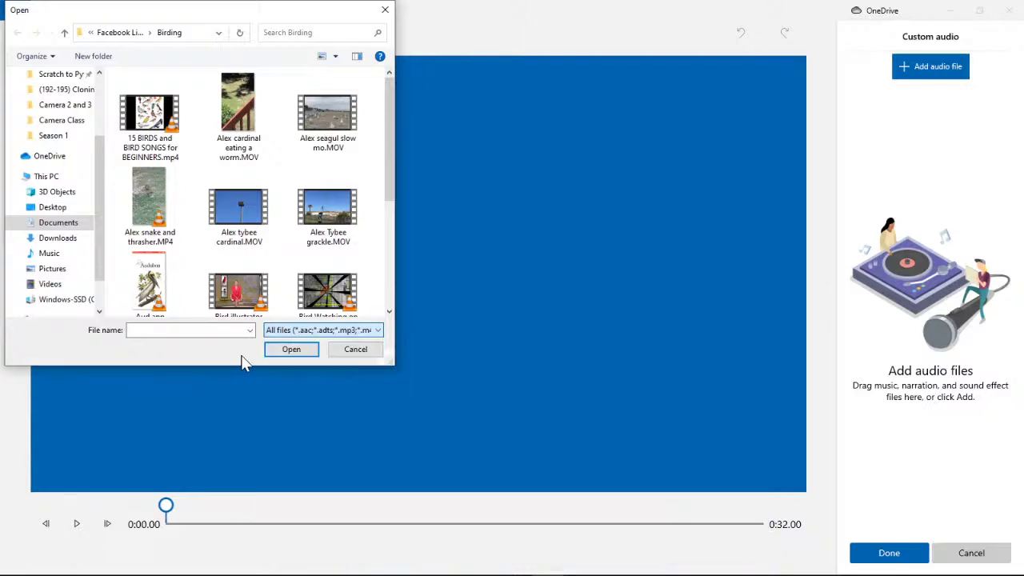
pyautogui.click(353, 353)
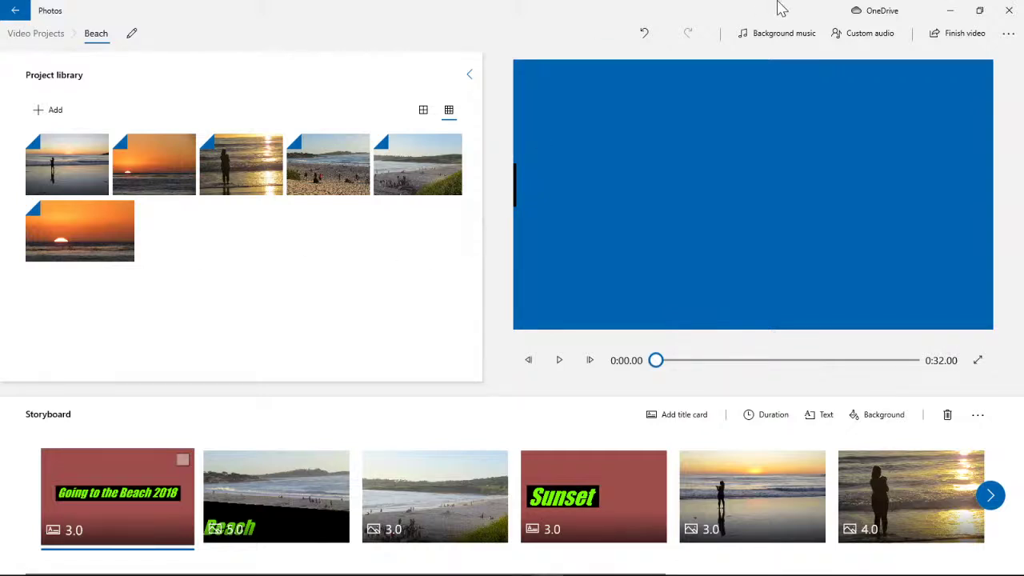
# Bring up the Set a theme dialog from the project's See more menu.
pyautogui.click(1007, 38)
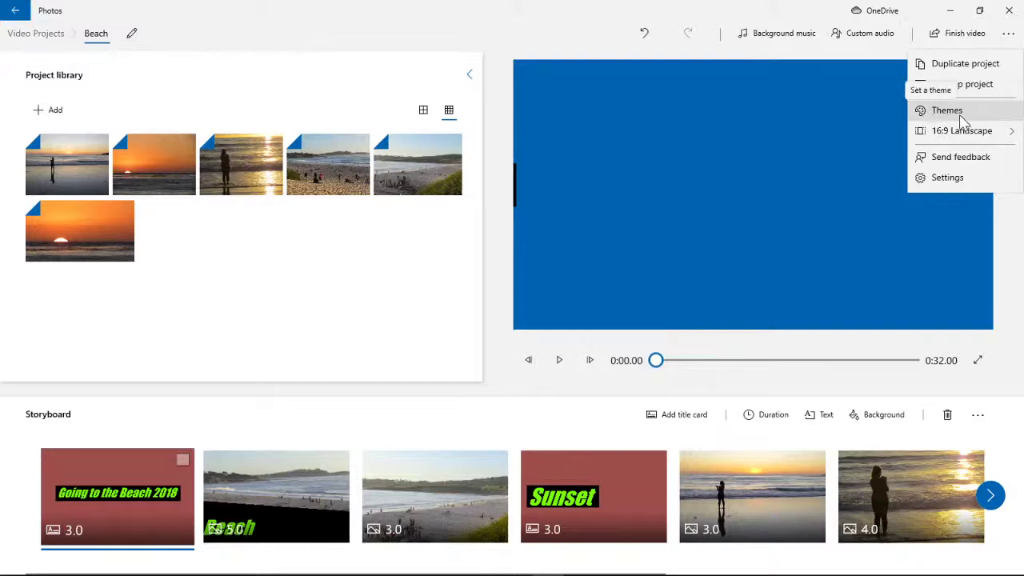
pyautogui.moveTo(956, 132)
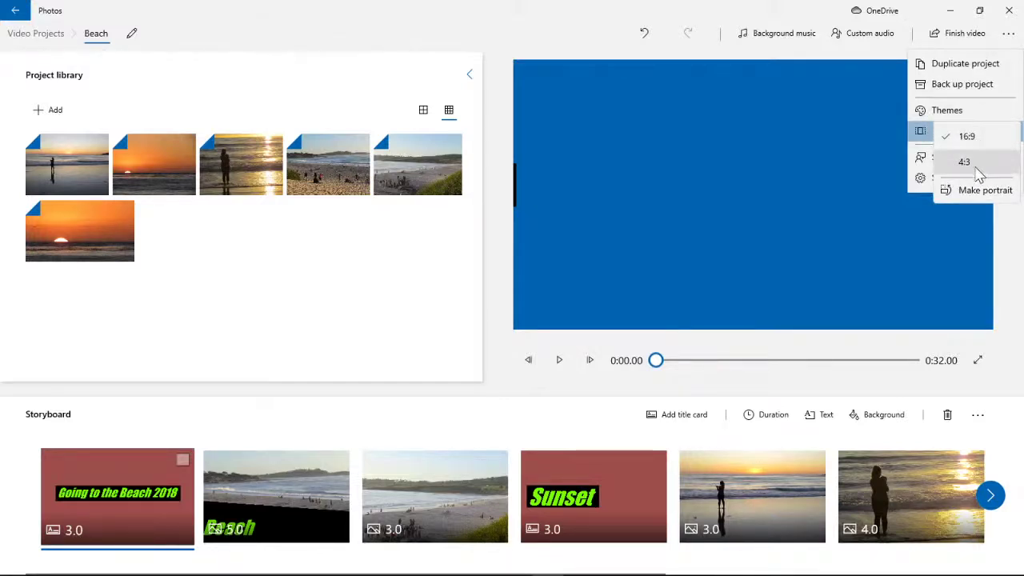
pyautogui.click(958, 112)
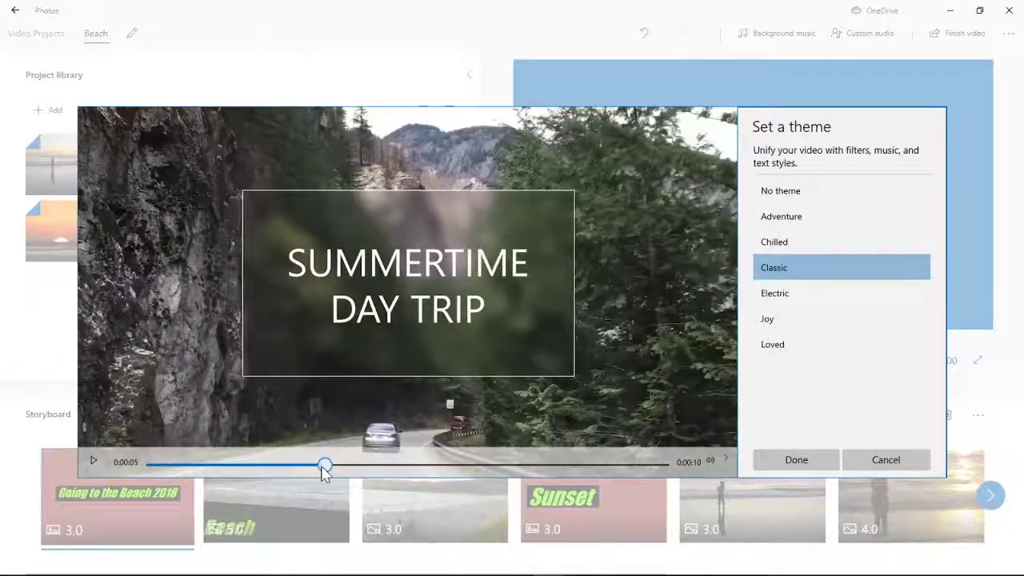
# Rewind the theme preview, then sample the Adventure and Chilled themes.
pyautogui.moveTo(325, 465); pyautogui.dragTo(137, 463)
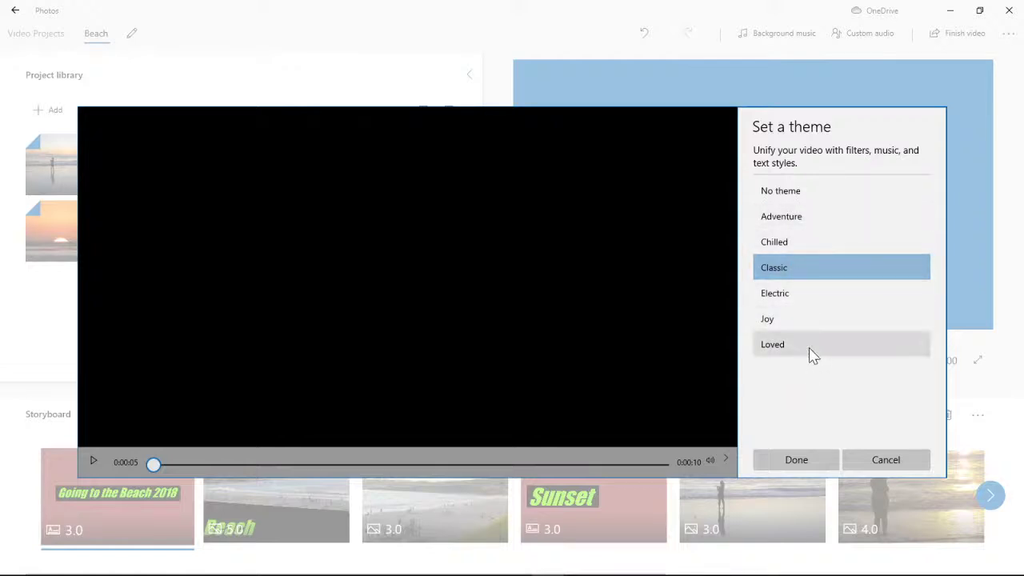
pyautogui.click(808, 217)
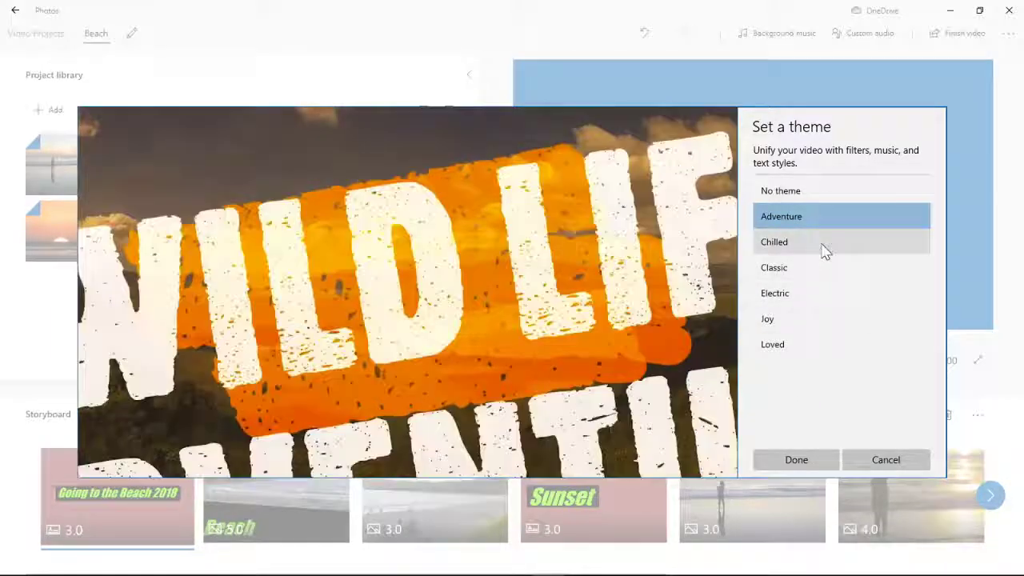
pyautogui.click(822, 246)
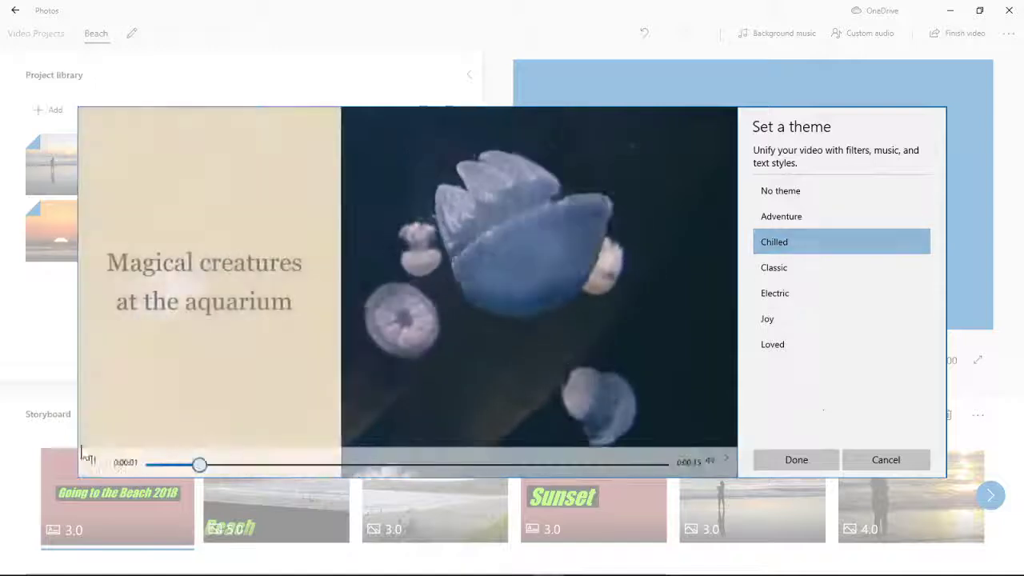
# Pause the preview, sample Classic, Electric, Joy and Loved, then cancel without applying a theme.
pyautogui.click(92, 462)
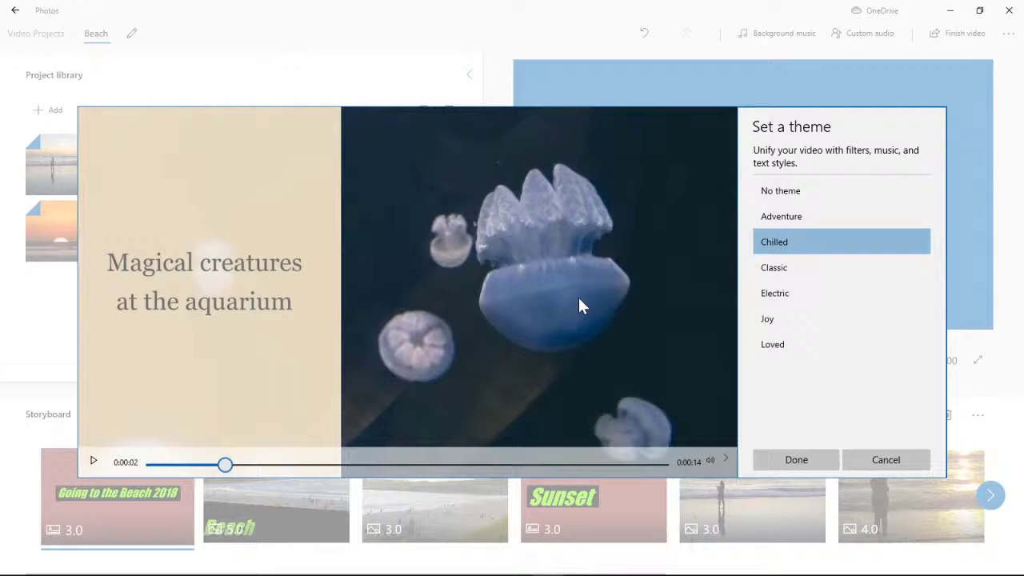
pyautogui.click(809, 269)
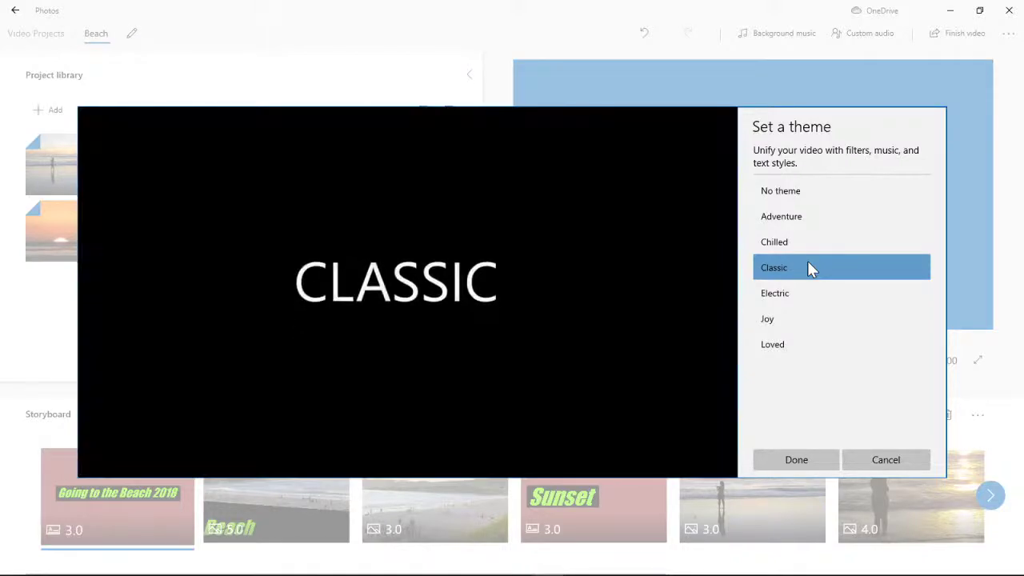
pyautogui.click(819, 293)
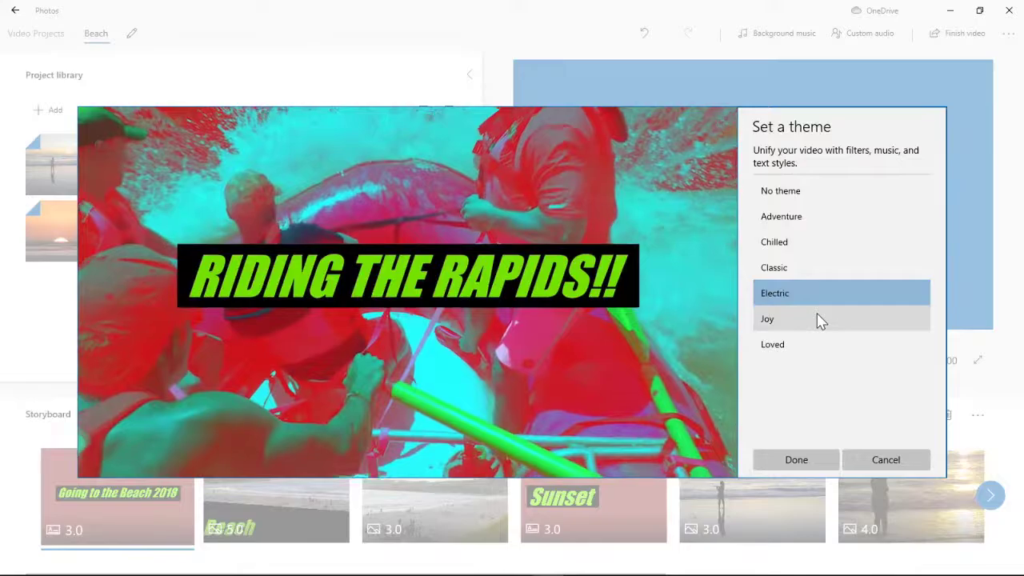
pyautogui.click(820, 320)
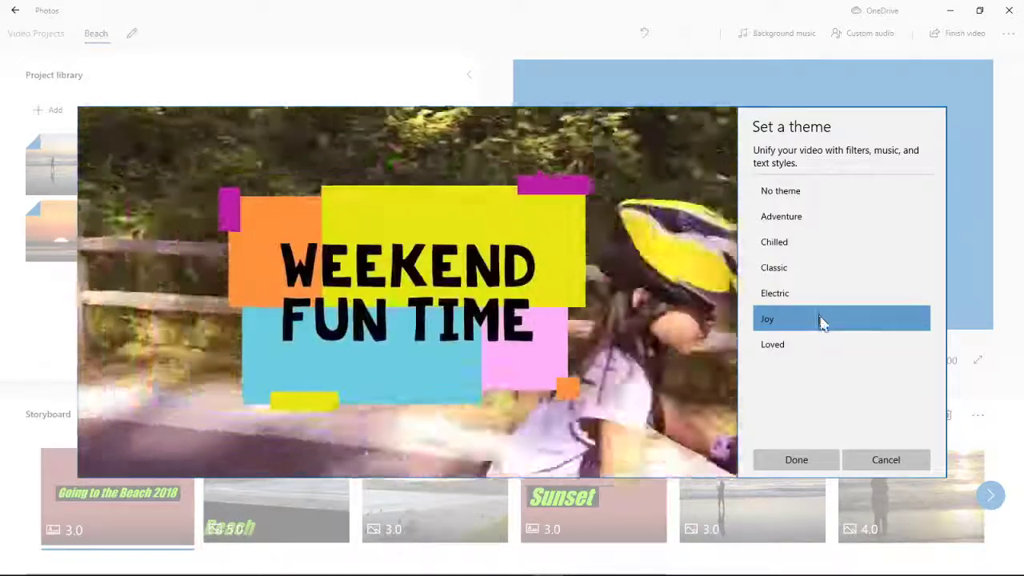
pyautogui.click(818, 347)
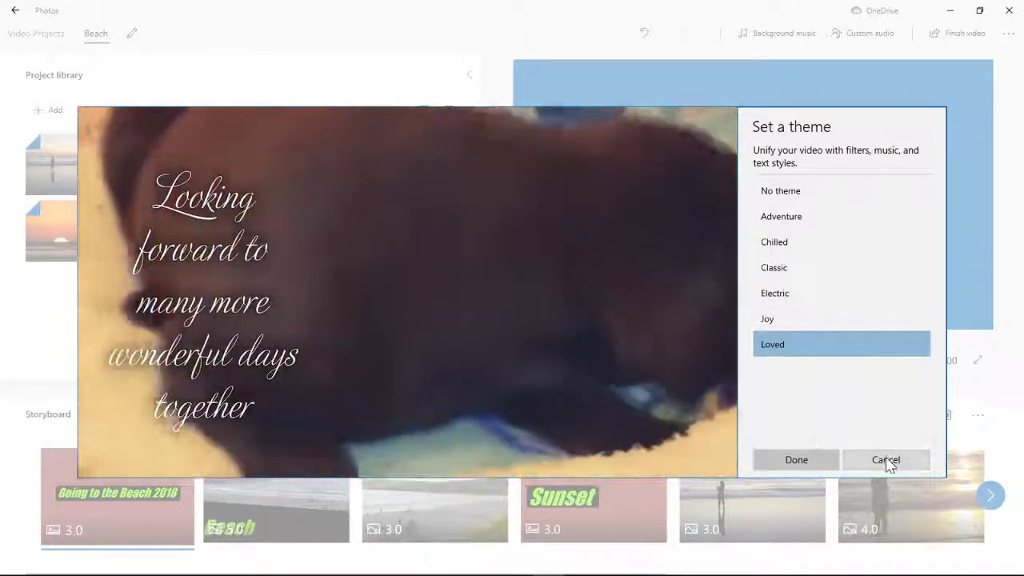
pyautogui.click(885, 457)
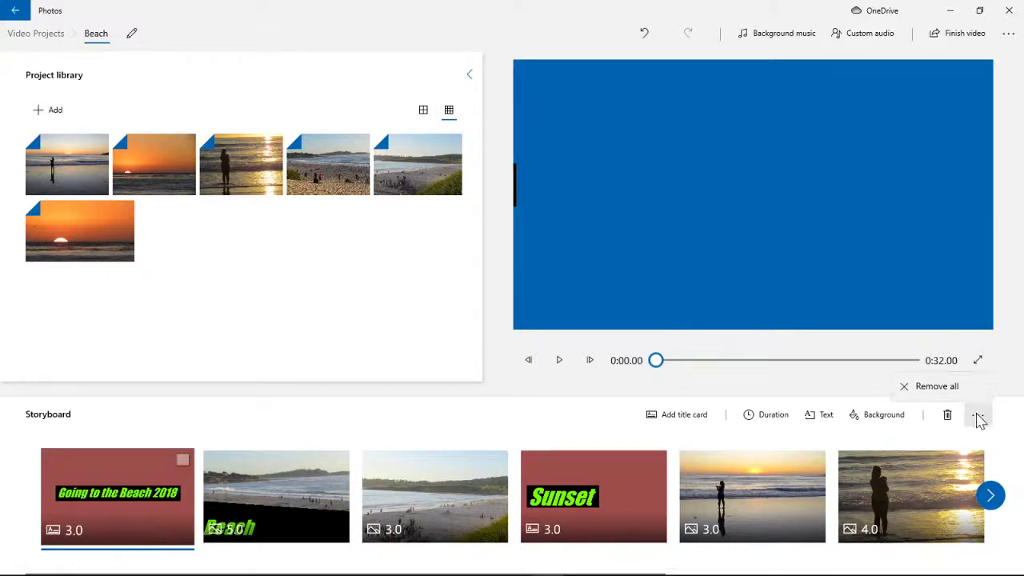
# Dismiss the project's '...' menu and jump the preview to the Sunset card and third beach clip.
pyautogui.click(1008, 33)
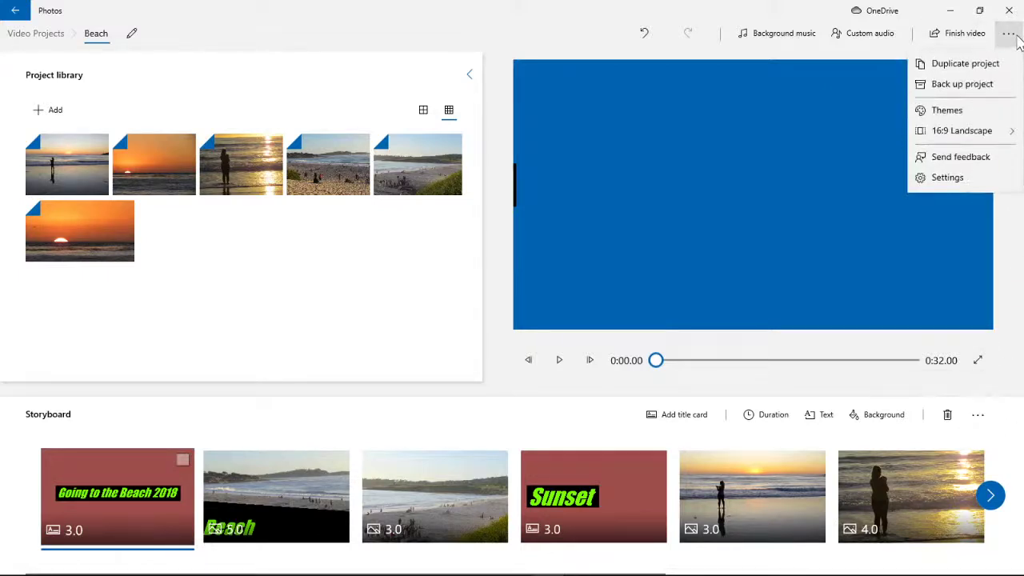
pyautogui.click(1019, 273)
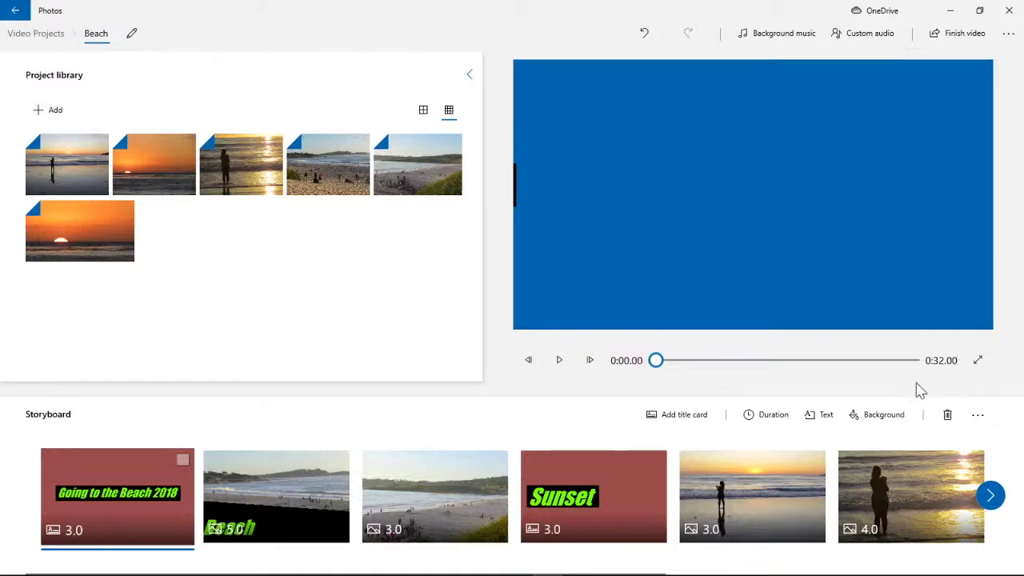
pyautogui.click(583, 489)
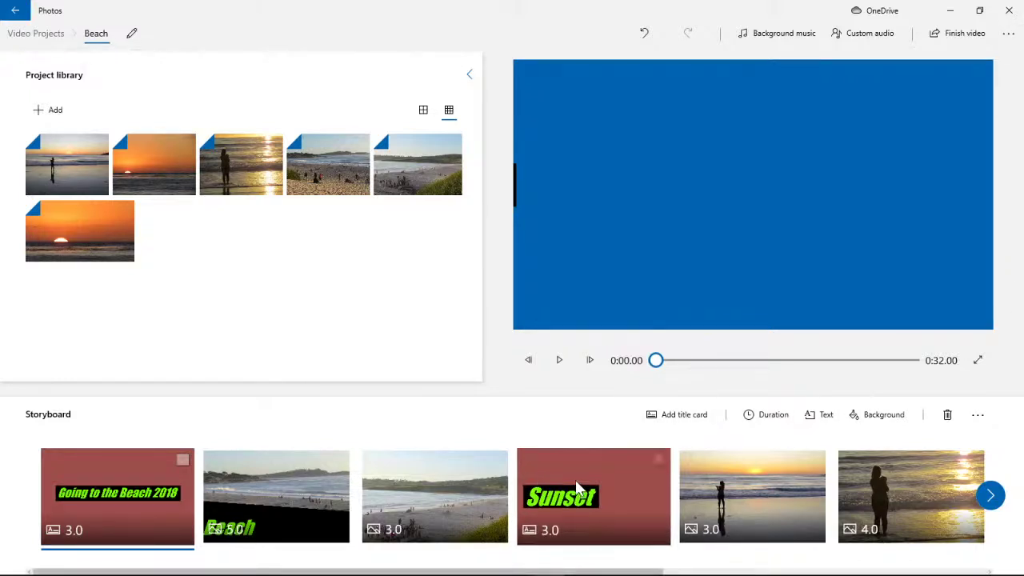
pyautogui.click(380, 512)
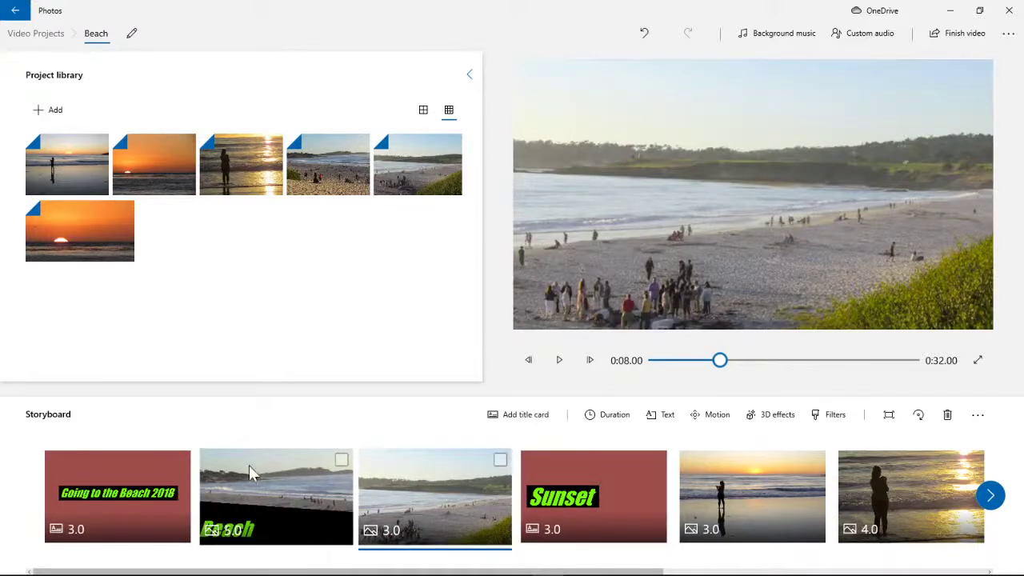
# Select the Beach clip and preview filters: None, Classic, Pearl, Adventure, Denim, Iceberg, Sepia, Brassy, Inky, Energy.
pyautogui.click(231, 499)
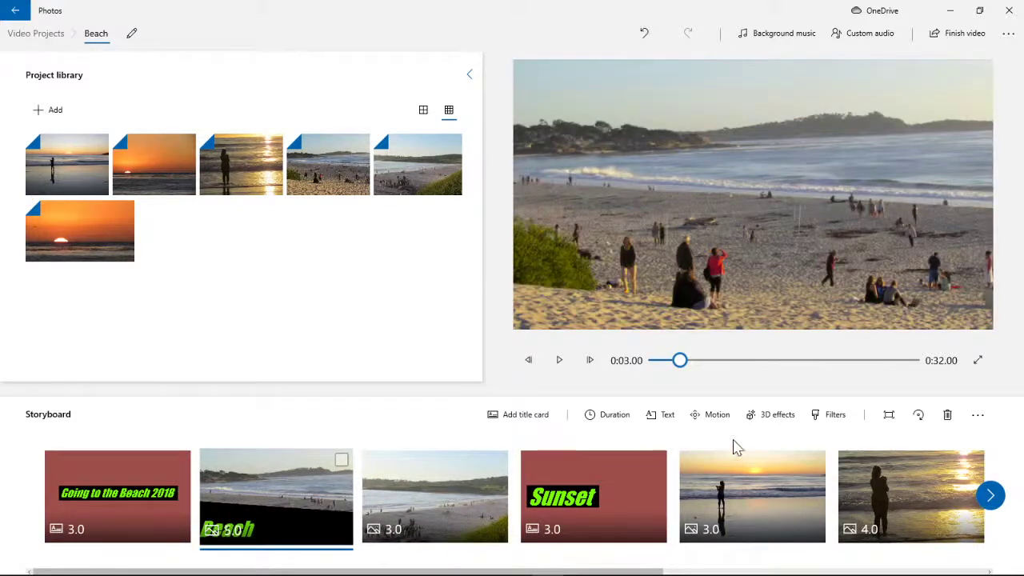
pyautogui.click(824, 424)
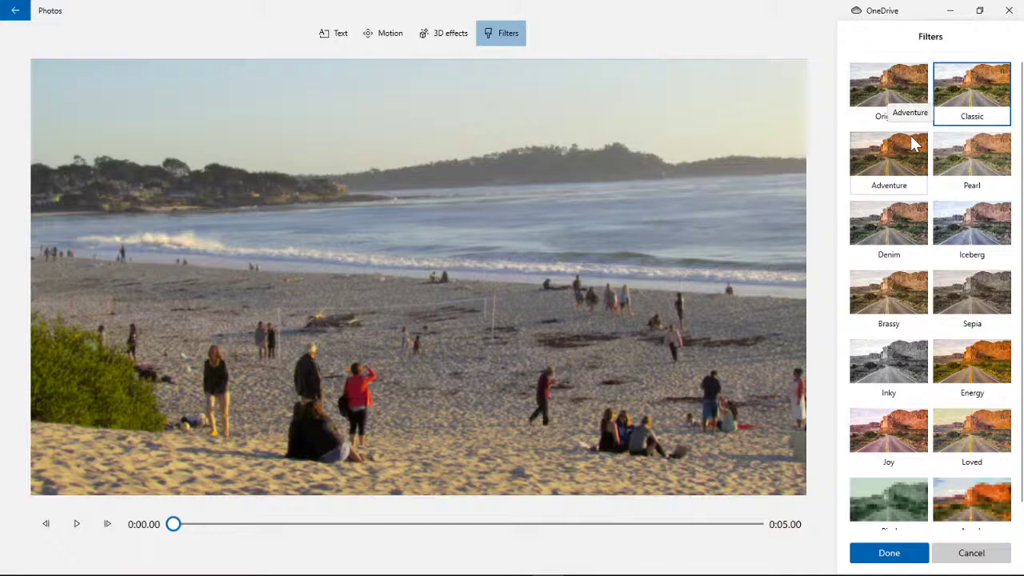
pyautogui.click(894, 108)
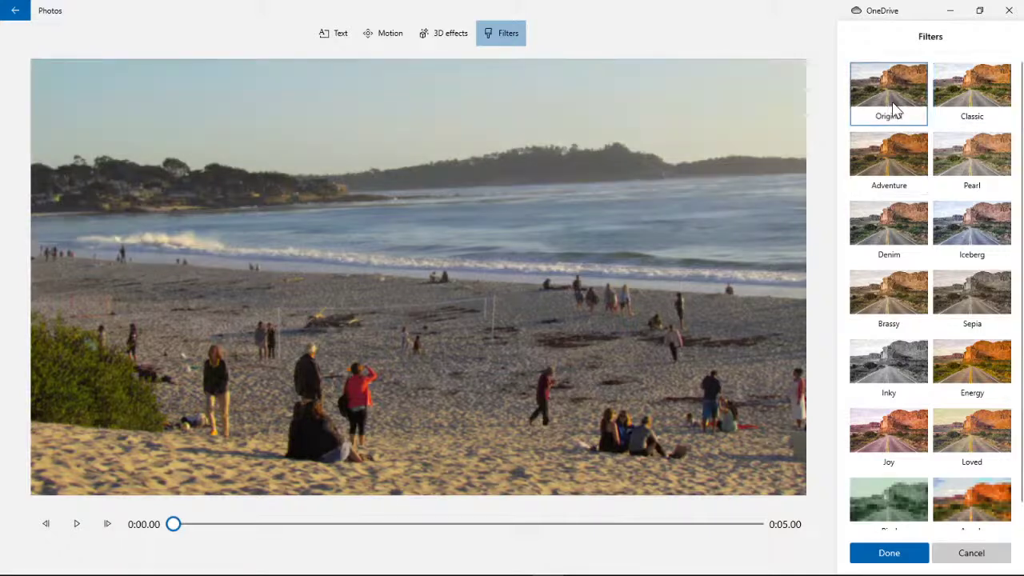
pyautogui.click(965, 108)
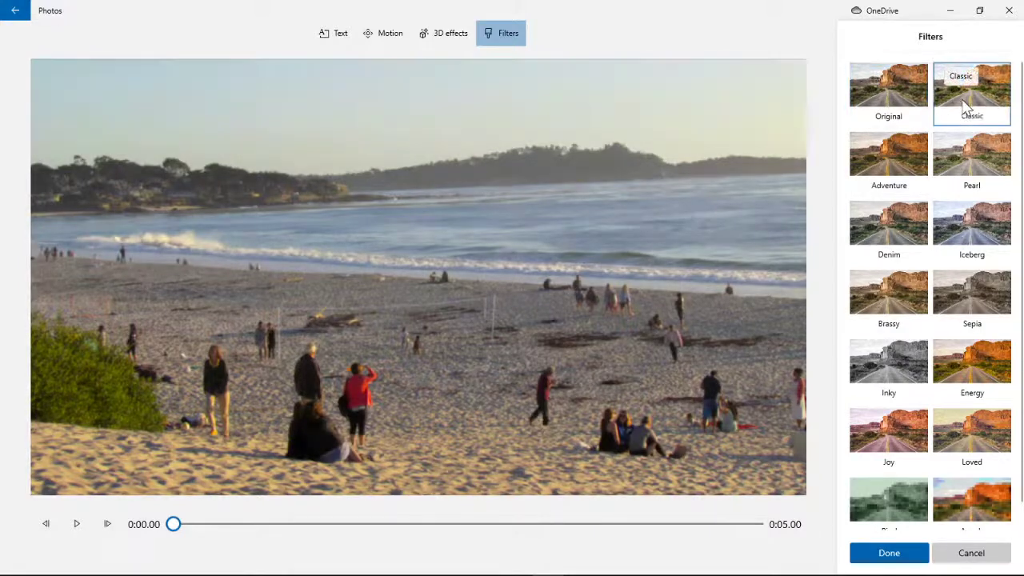
pyautogui.click(972, 156)
pyautogui.click(900, 156)
pyautogui.click(904, 210)
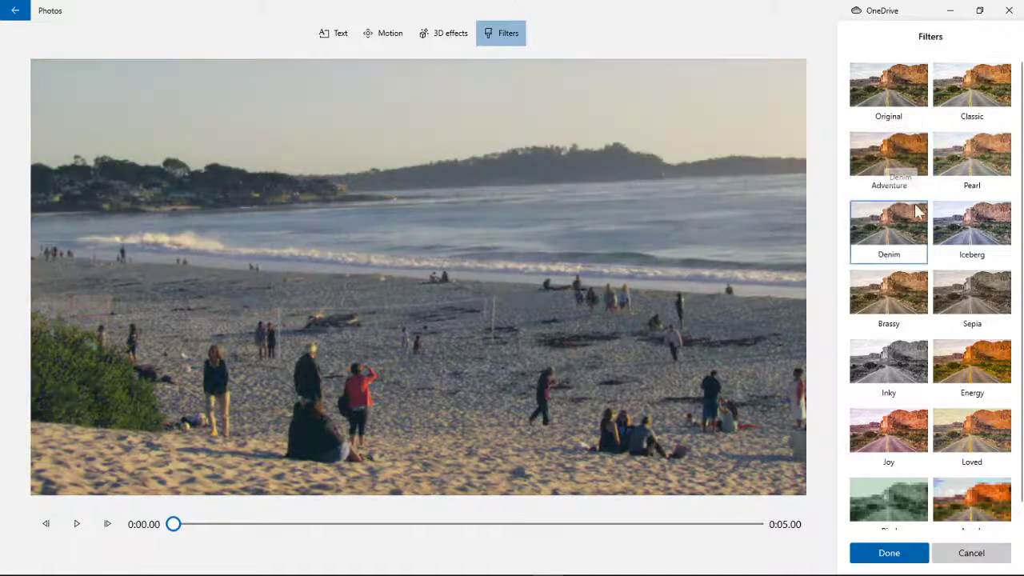
pyautogui.click(960, 232)
pyautogui.click(962, 302)
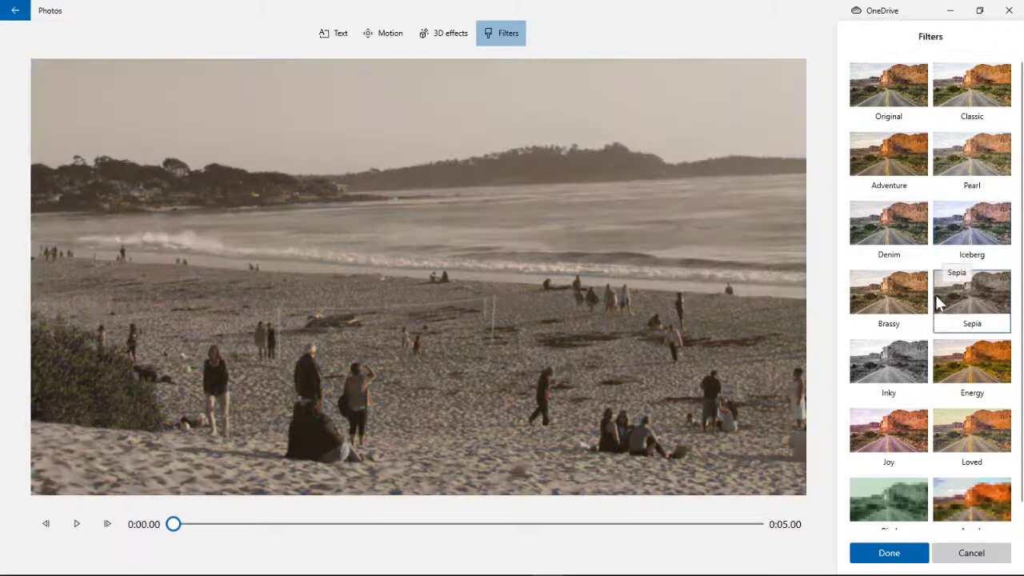
pyautogui.click(901, 292)
pyautogui.click(903, 363)
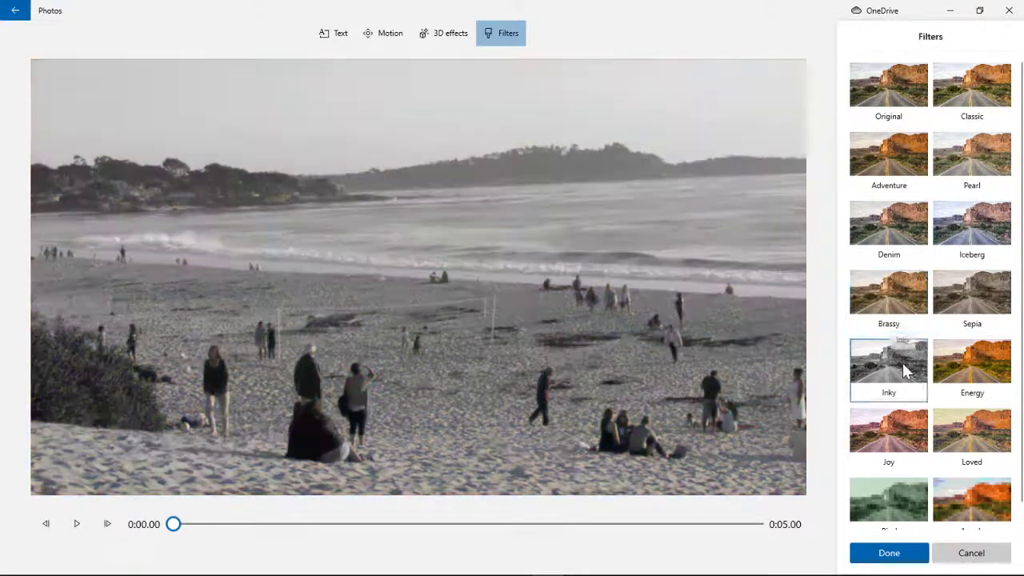
pyautogui.click(964, 364)
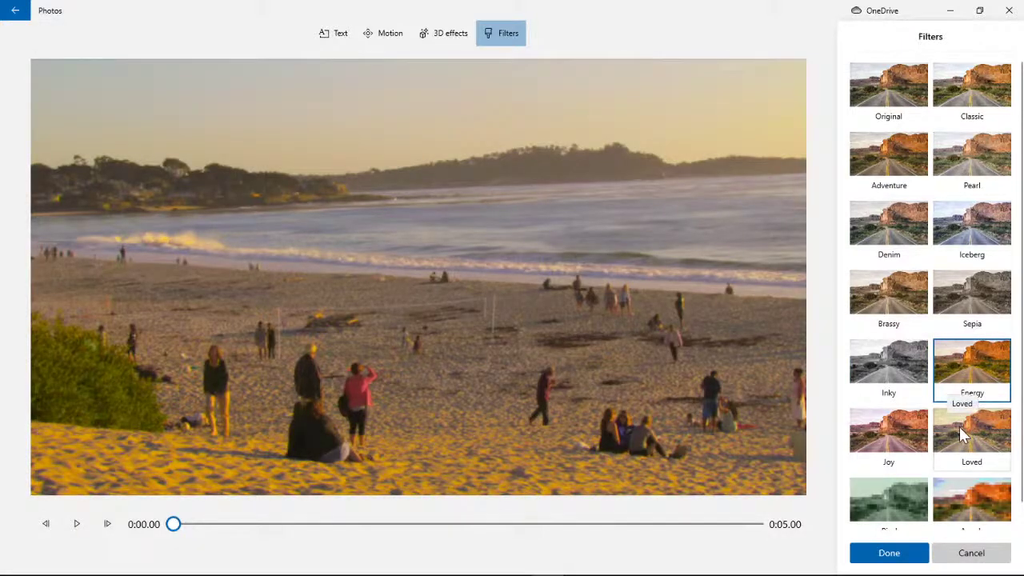
# Compare Loved, Joy, Pixel and Arcade, then apply the Classic filter and confirm with Done.
pyautogui.click(962, 434)
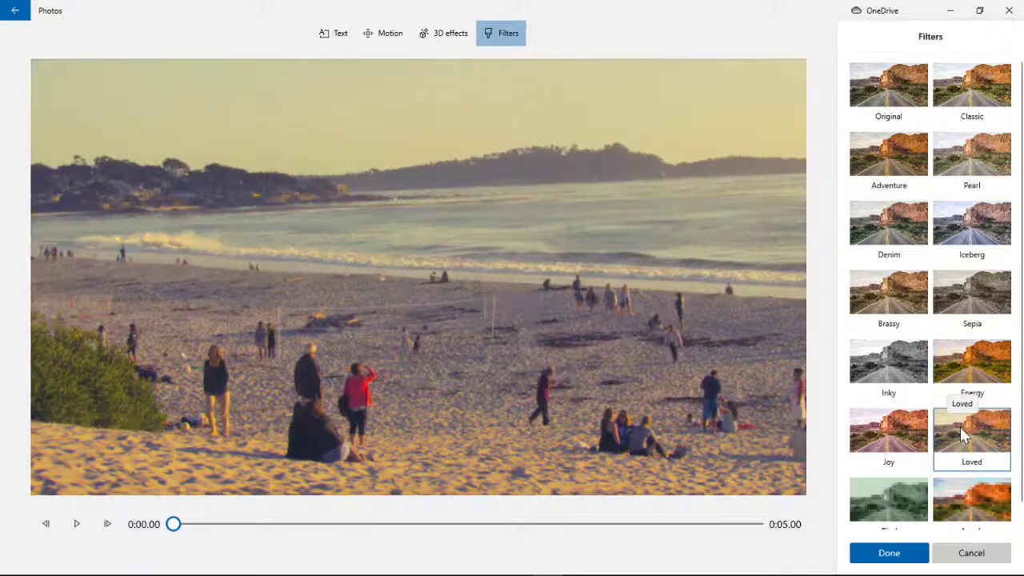
pyautogui.click(973, 399)
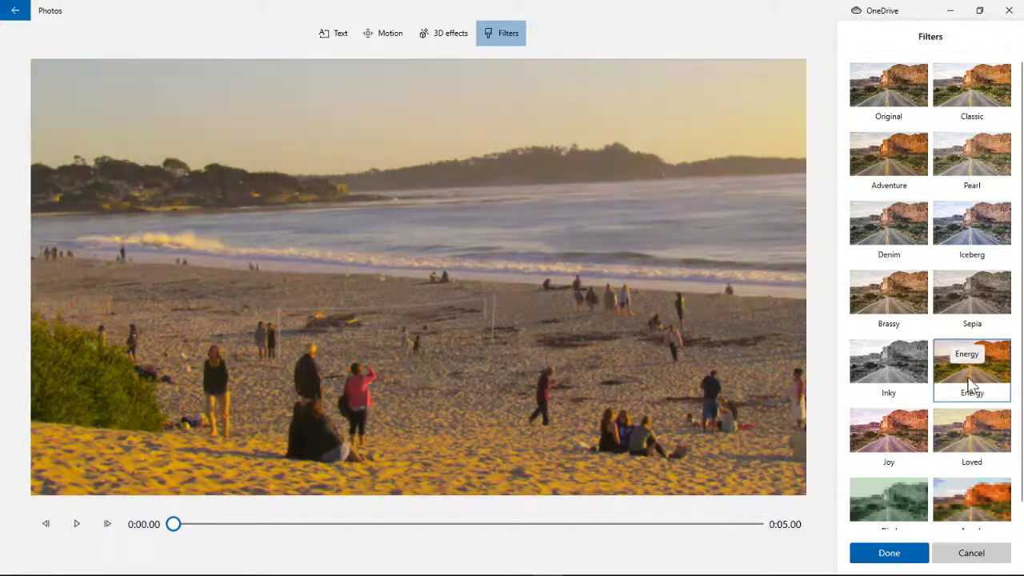
pyautogui.click(915, 428)
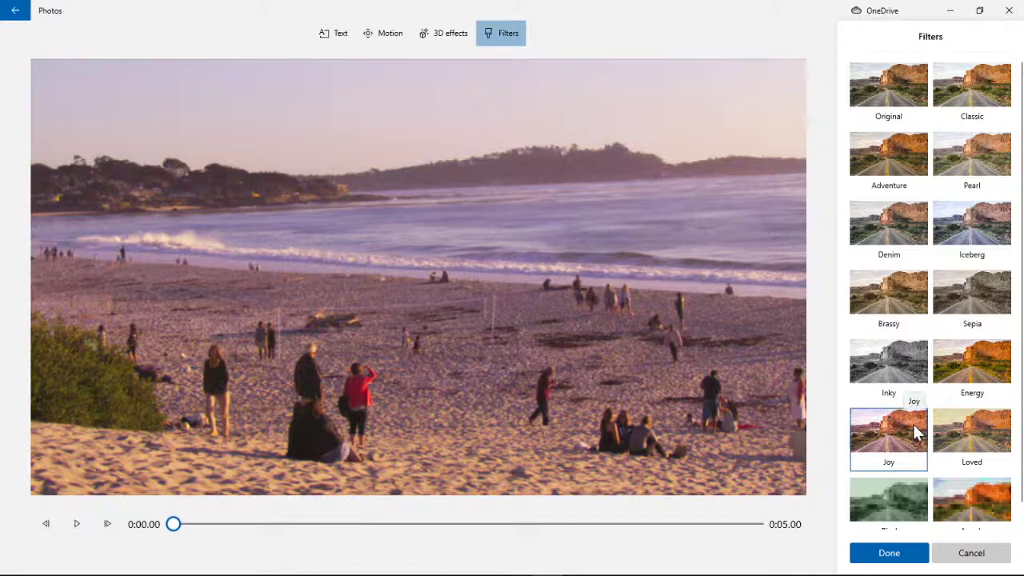
pyautogui.scroll(-1, 917, 433)
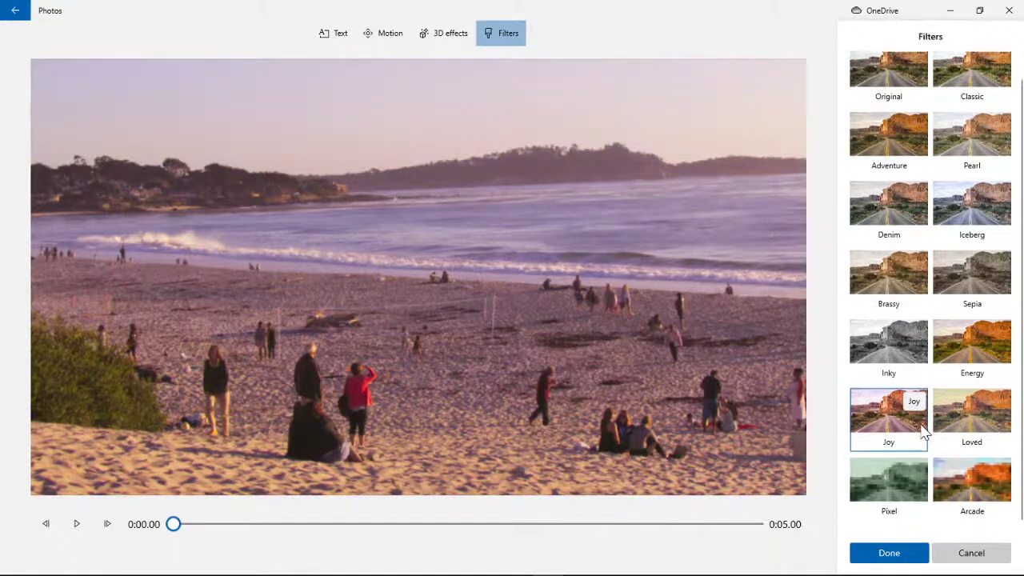
pyautogui.click(905, 475)
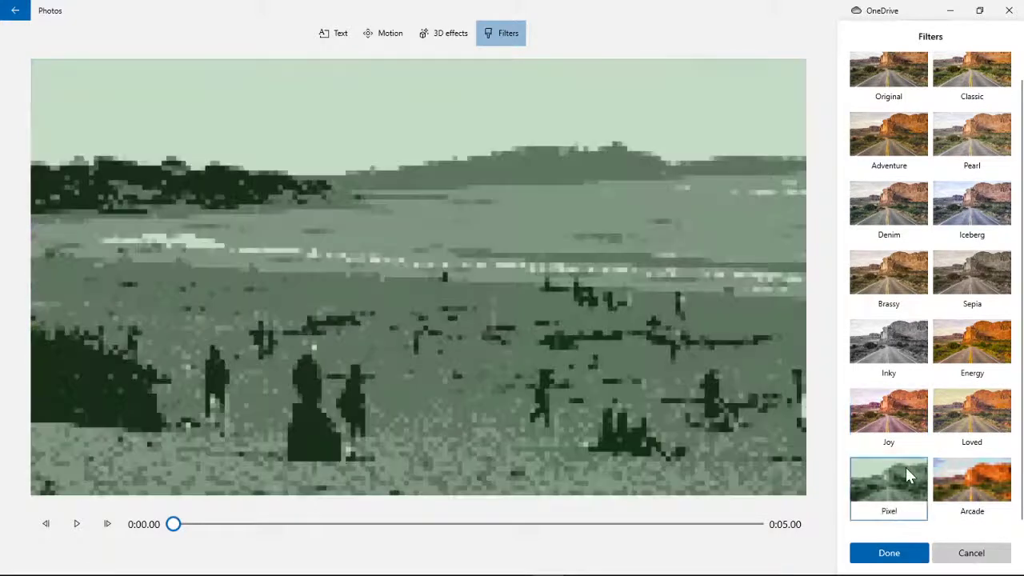
pyautogui.click(996, 484)
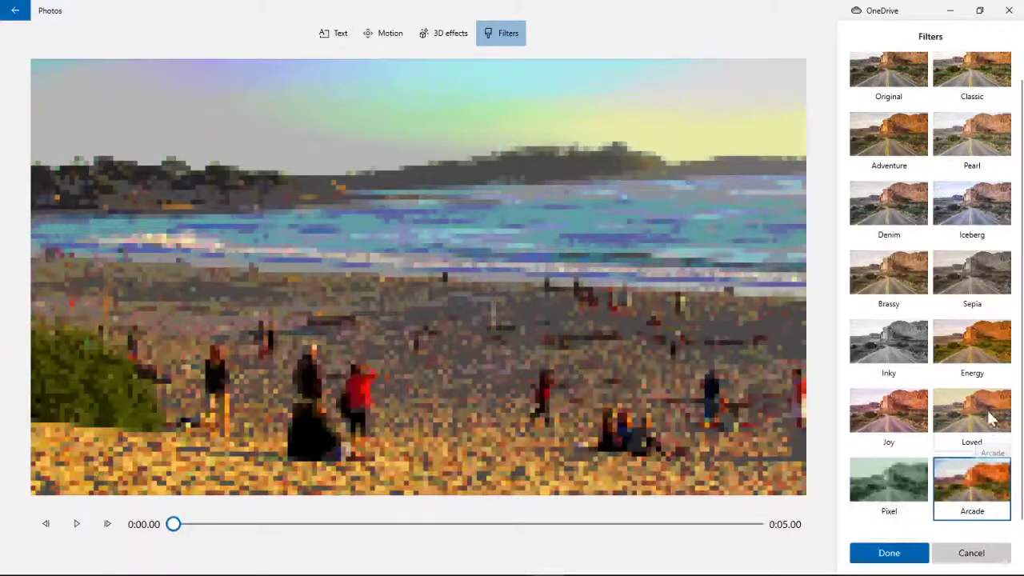
pyautogui.click(980, 411)
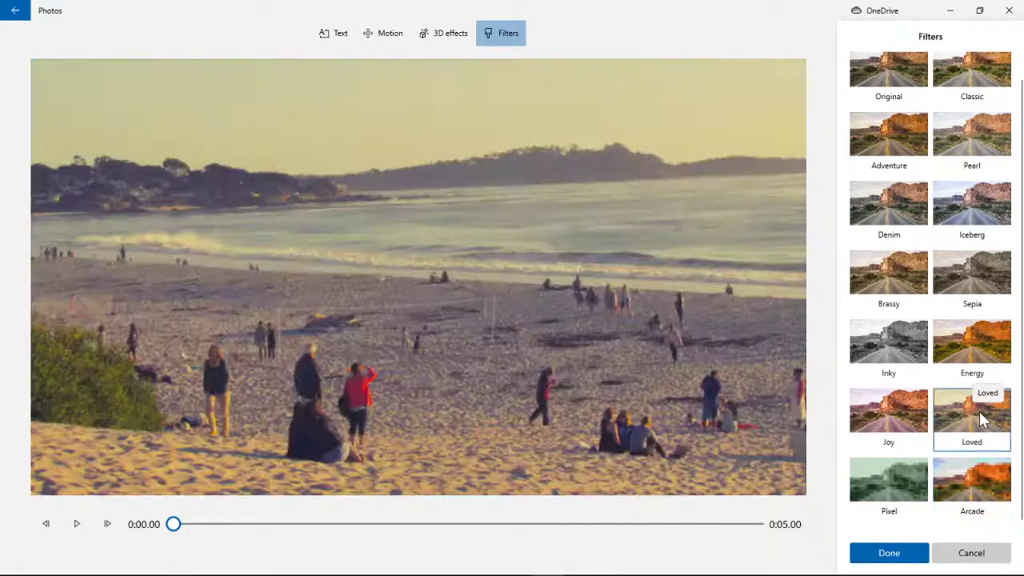
pyautogui.scroll(1, 980, 420)
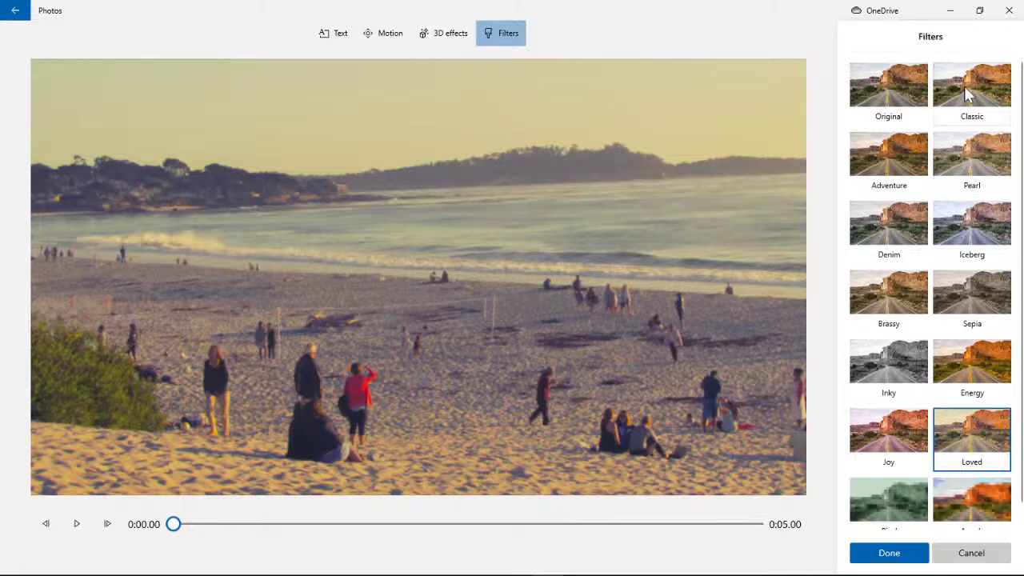
pyautogui.click(910, 94)
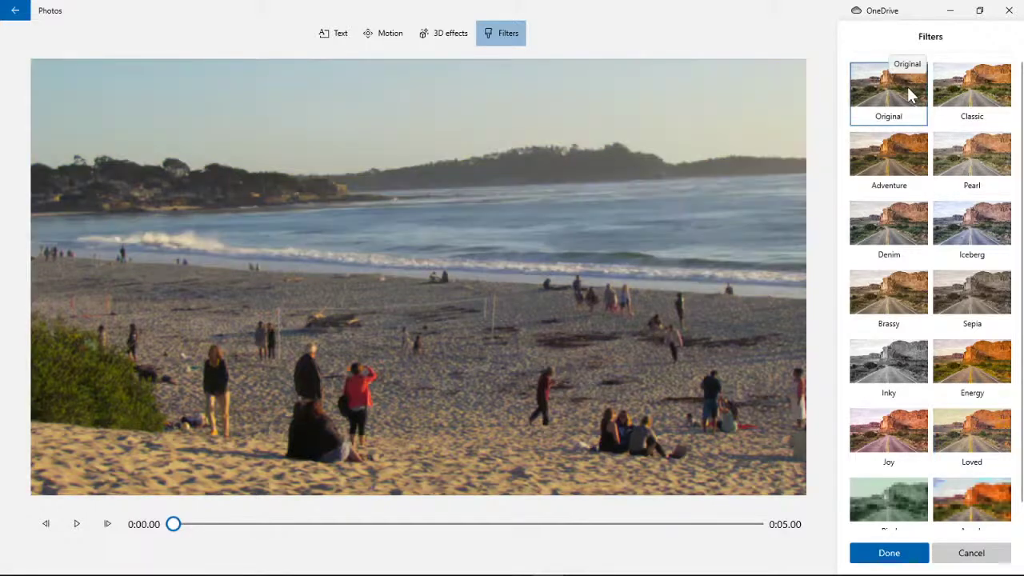
pyautogui.click(970, 97)
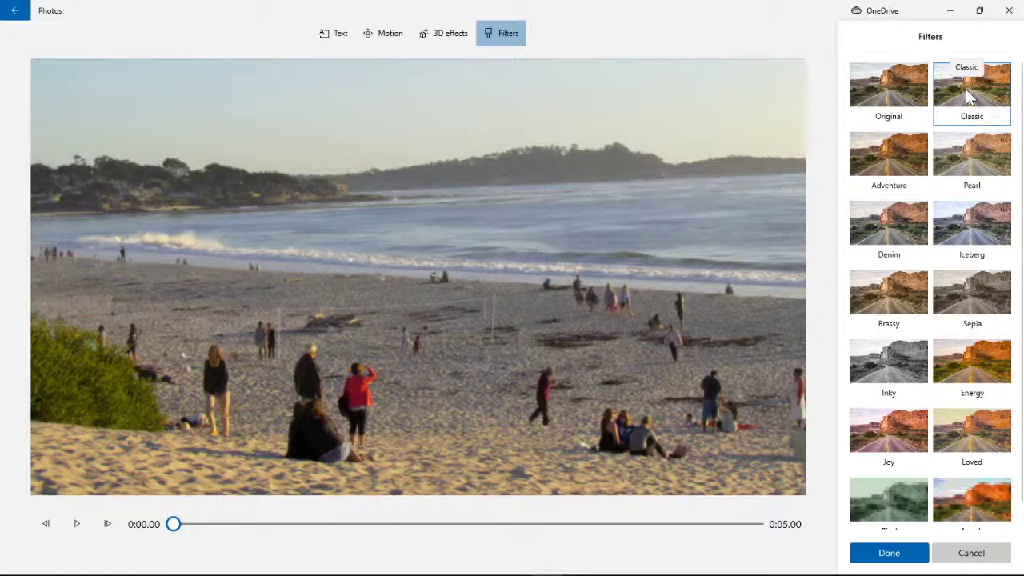
pyautogui.click(890, 553)
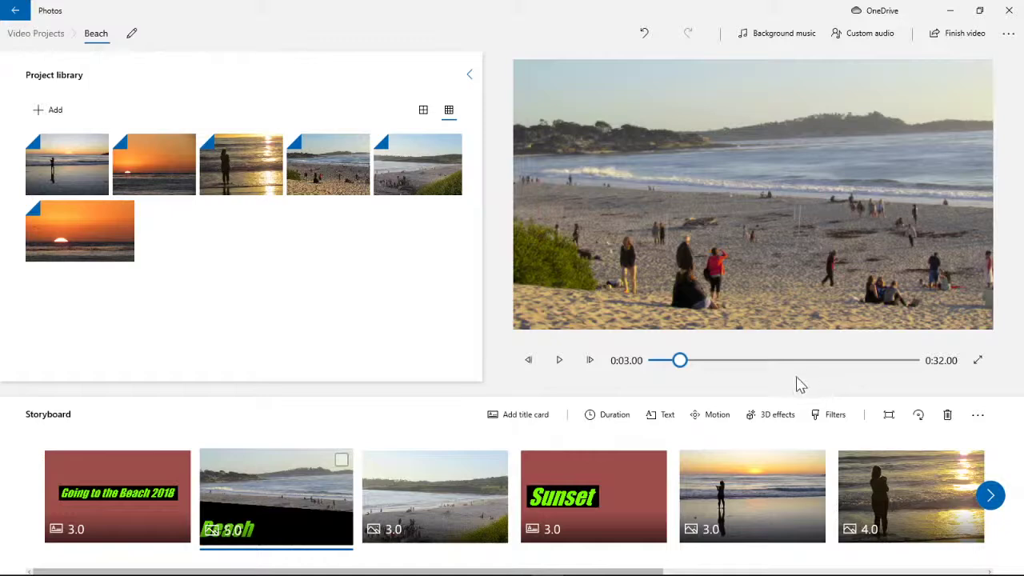
# Open 3D effects for the Beach clip and scroll through effects like Comet trail and Fireworks.
pyautogui.click(777, 418)
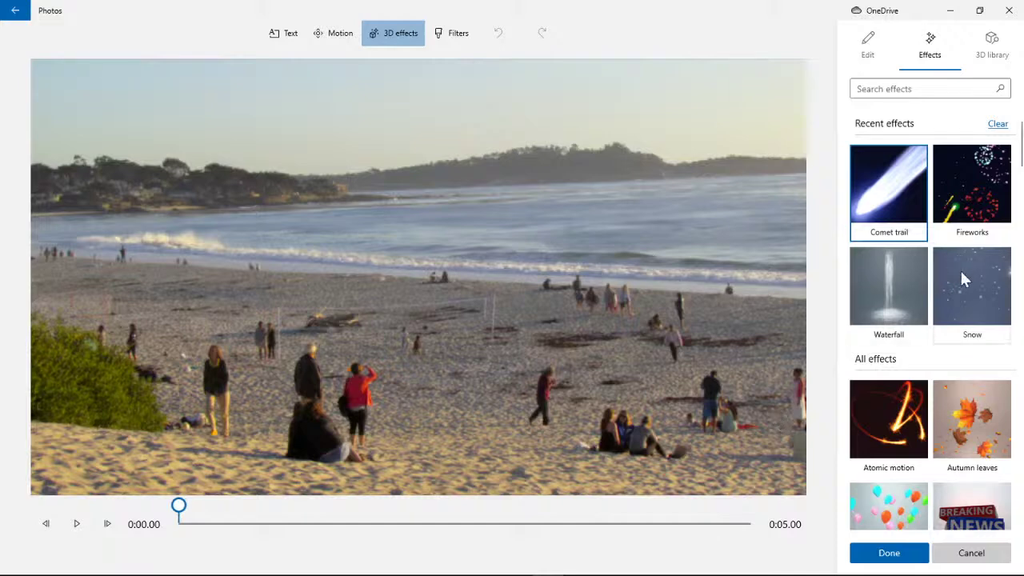
pyautogui.scroll(-10, 962, 273)
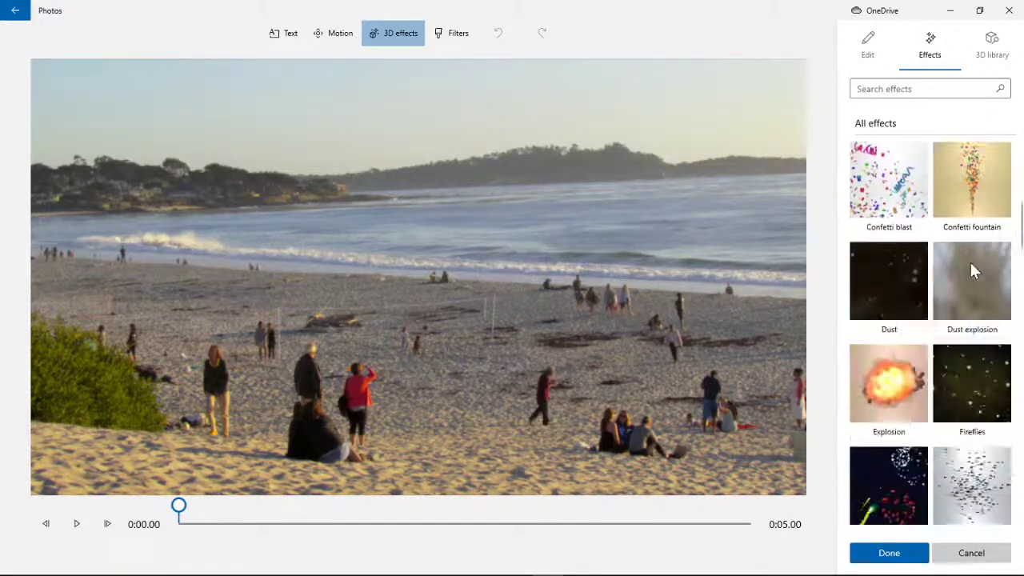
pyautogui.scroll(-12, 970, 267)
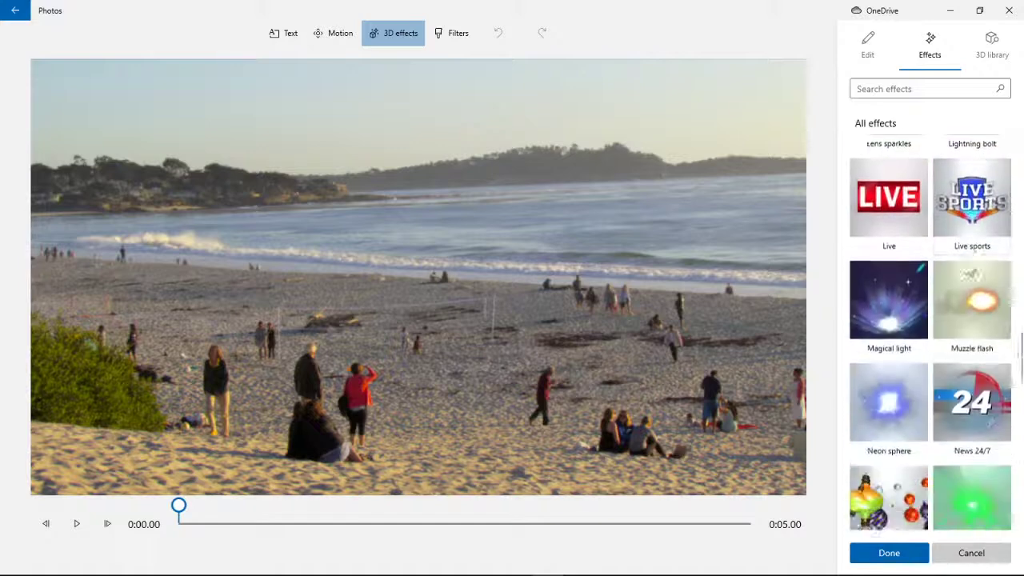
pyautogui.scroll(-3, 967, 270)
pyautogui.scroll(-6, 968, 270)
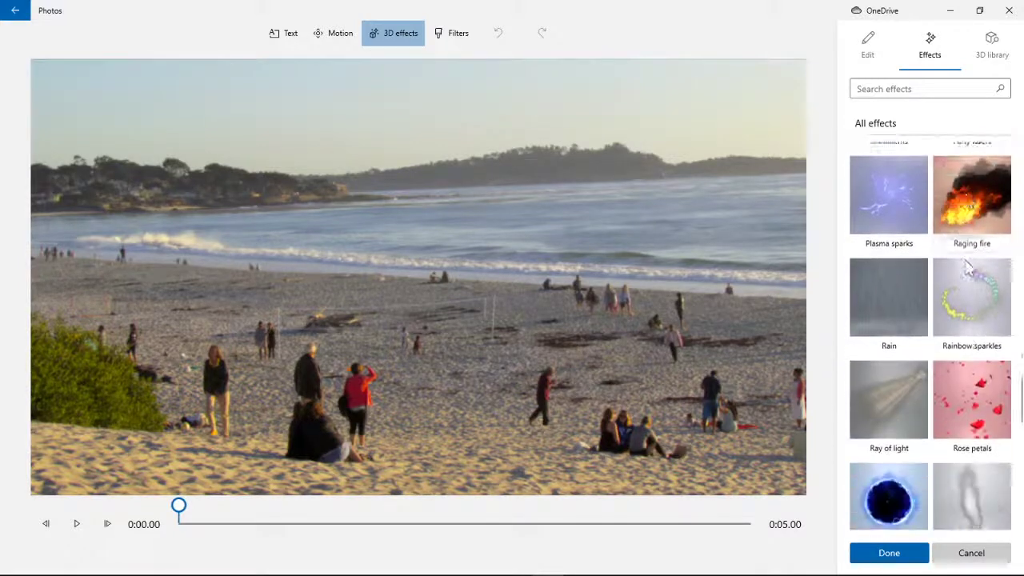
pyautogui.scroll(-3, 962, 268)
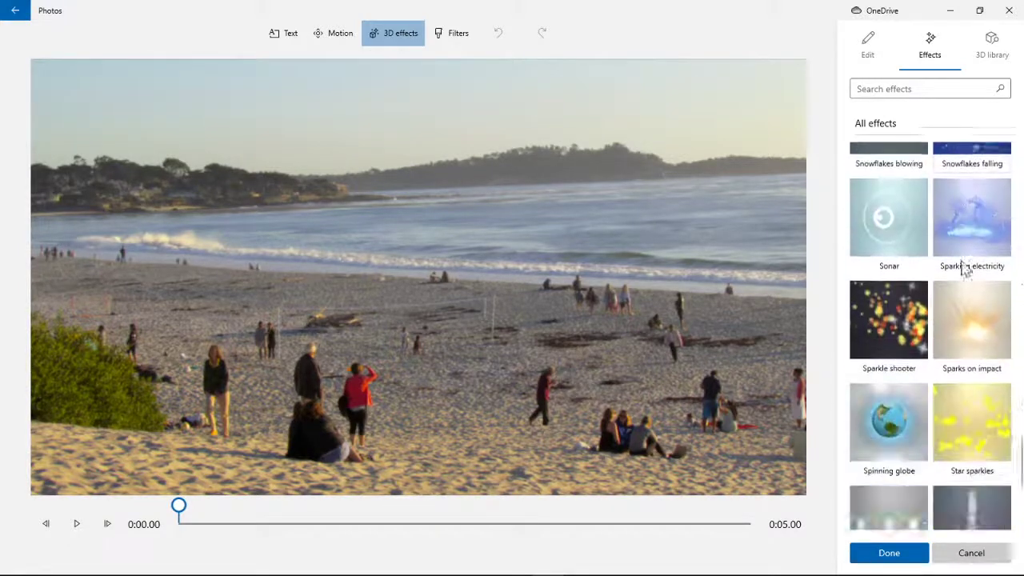
pyautogui.scroll(8, 964, 269)
pyautogui.scroll(10, 963, 265)
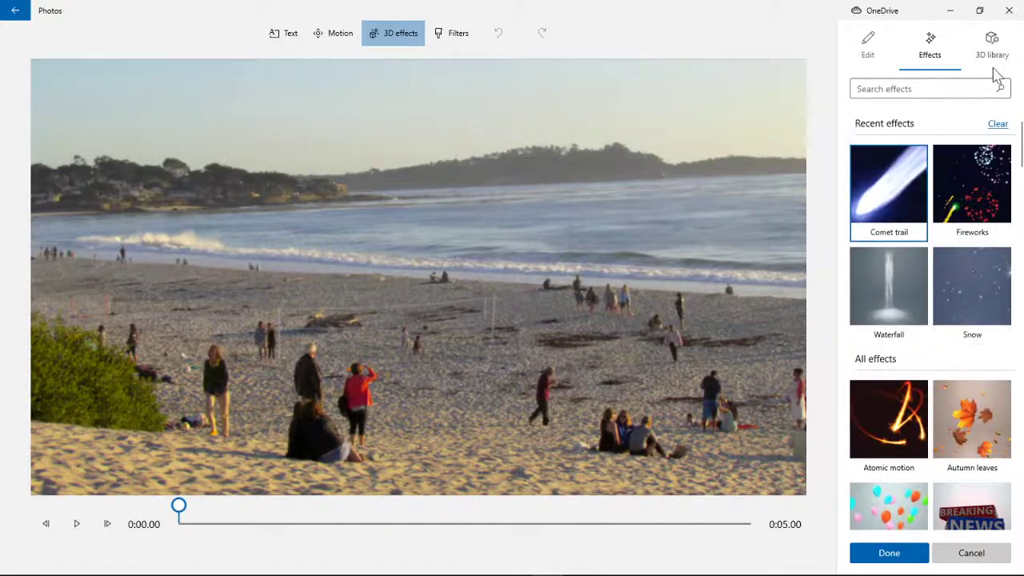
# Switch to the 3D library and scroll through categories down to Best of Minecraft.
pyautogui.click(878, 53)
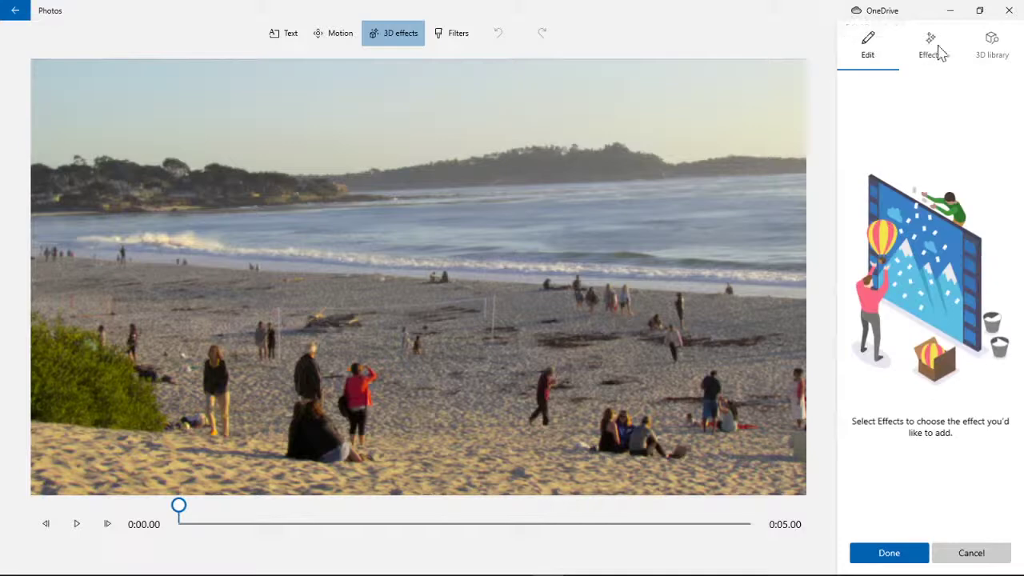
pyautogui.click(992, 55)
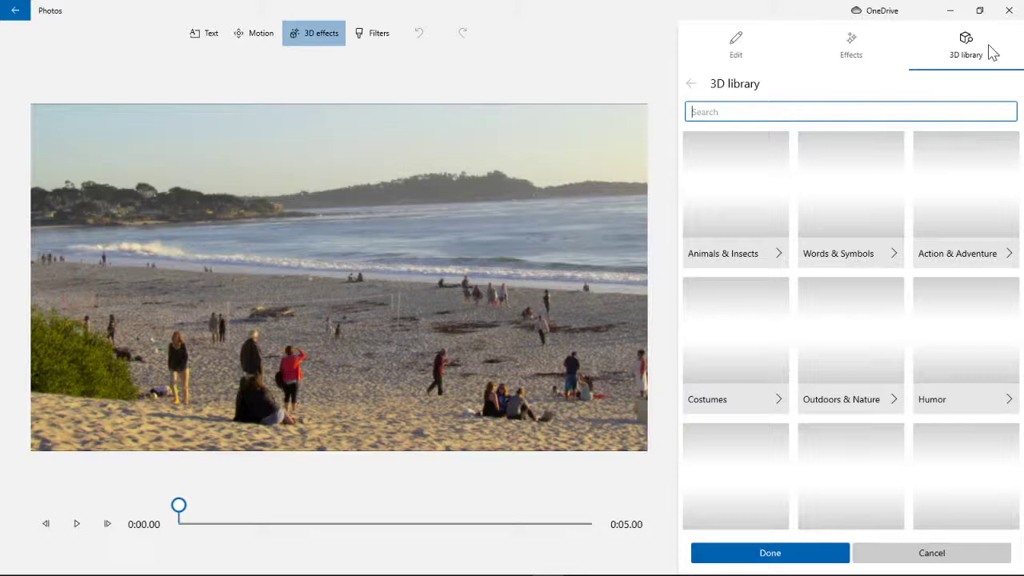
pyautogui.scroll(-3, 832, 372)
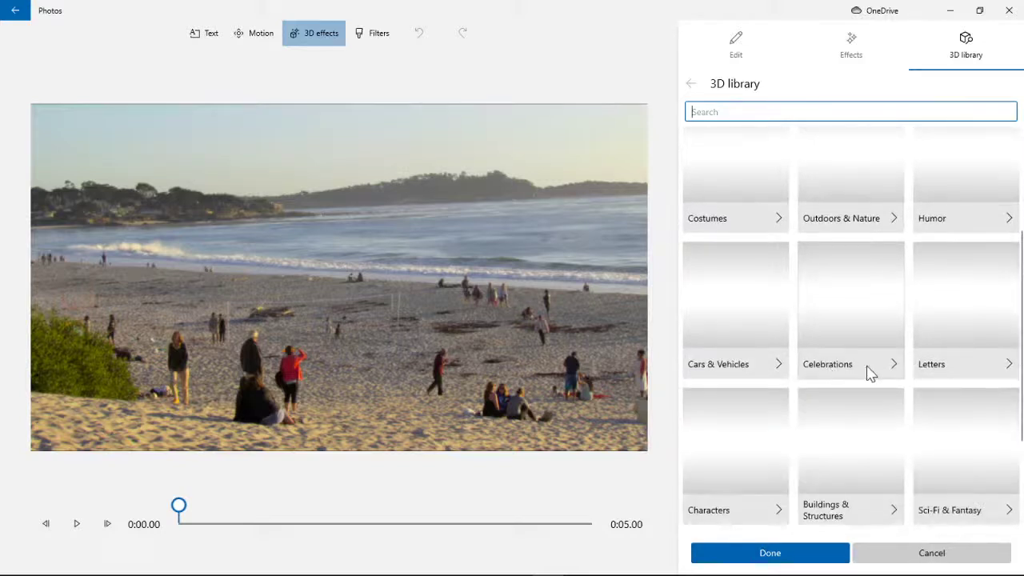
pyautogui.scroll(-2, 870, 373)
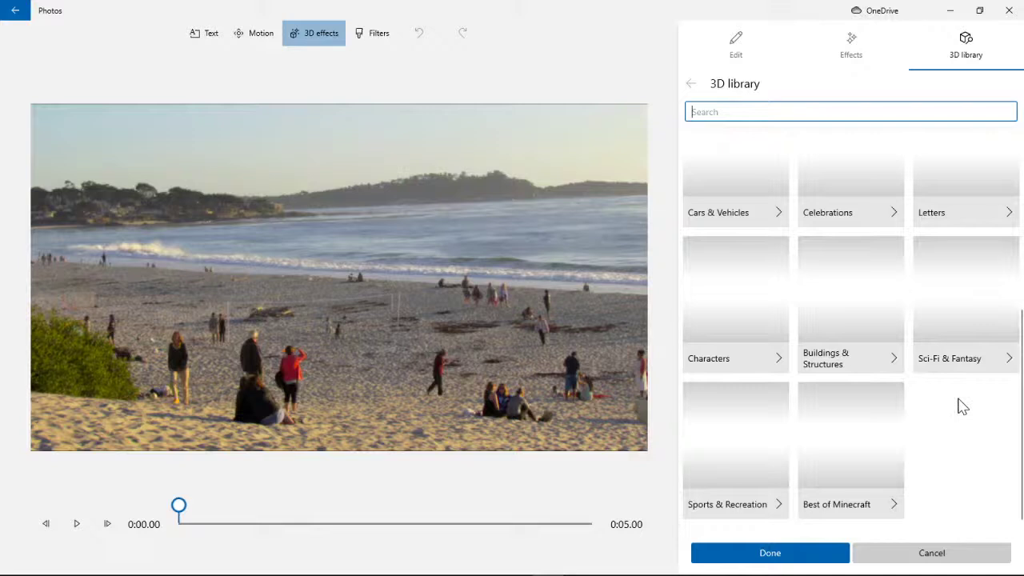
# Browse the Characters 3D models, then go back and open the Animals & Insects category.
pyautogui.click(728, 364)
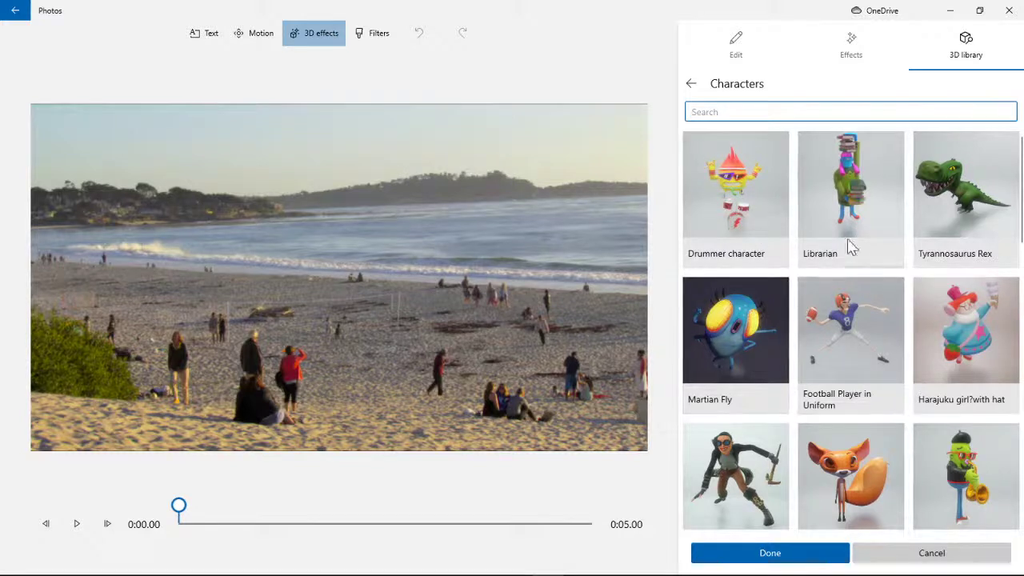
pyautogui.scroll(-5, 856, 302)
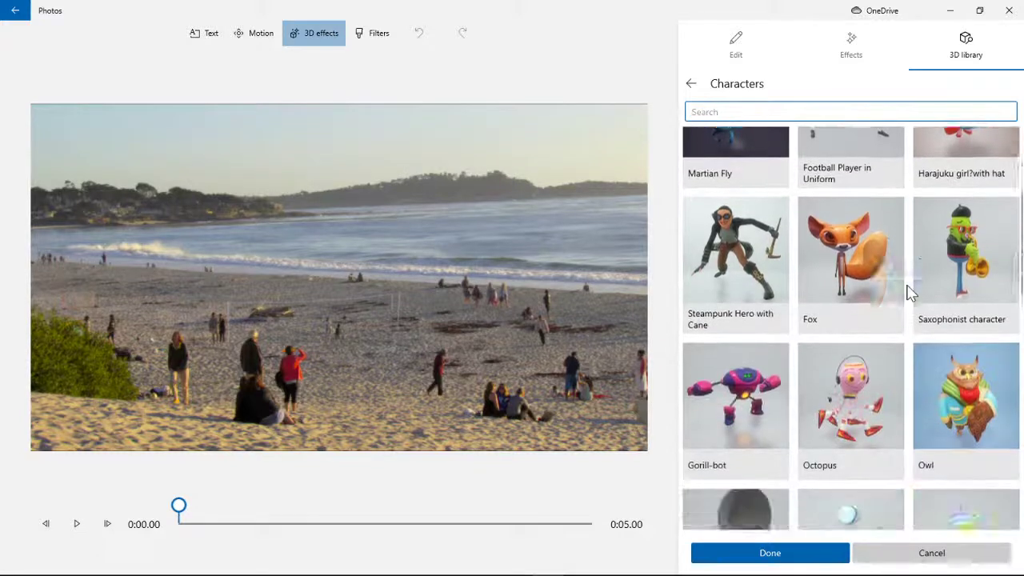
pyautogui.scroll(-3, 909, 292)
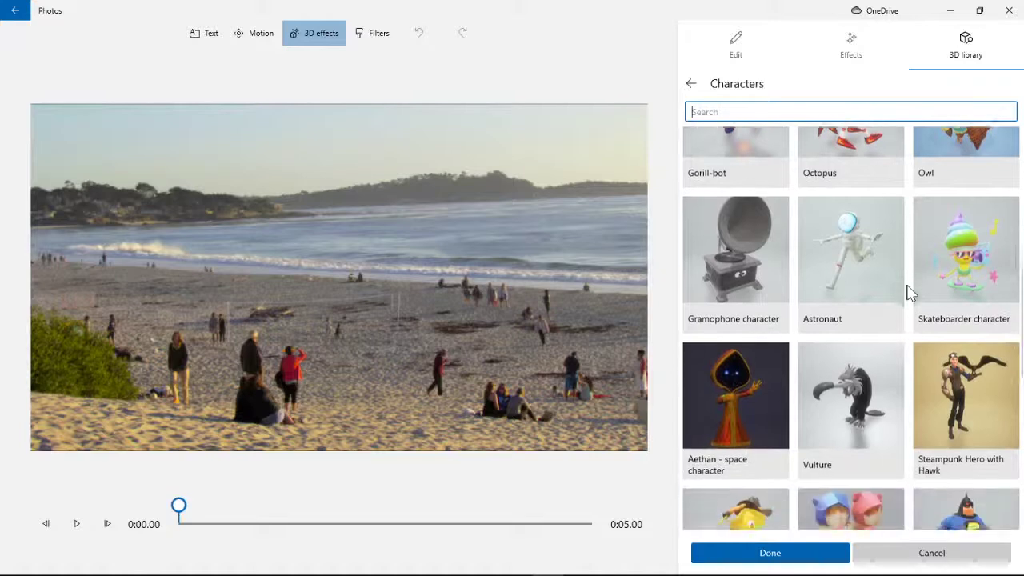
pyautogui.scroll(-4, 909, 292)
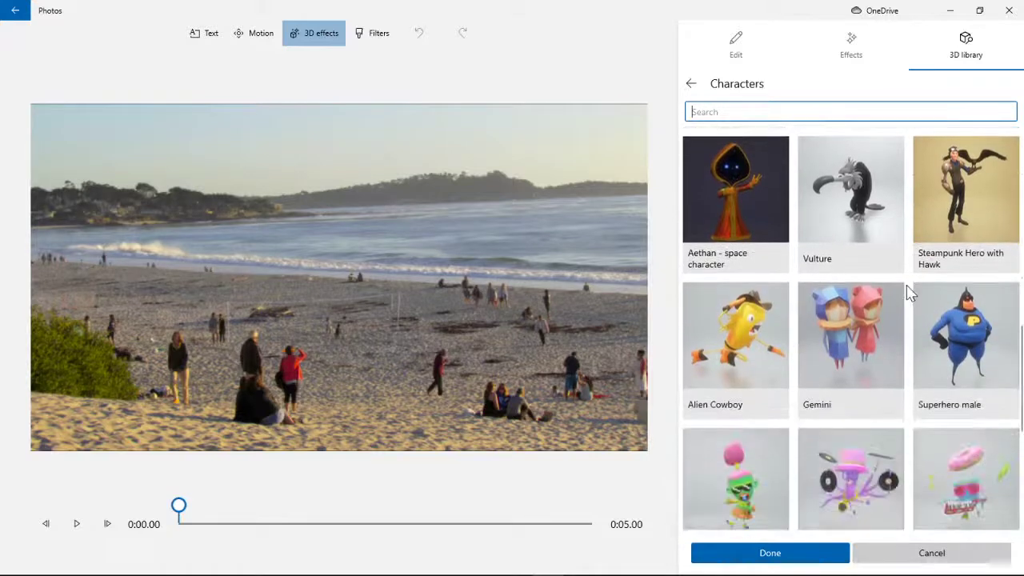
pyautogui.scroll(-2, 910, 292)
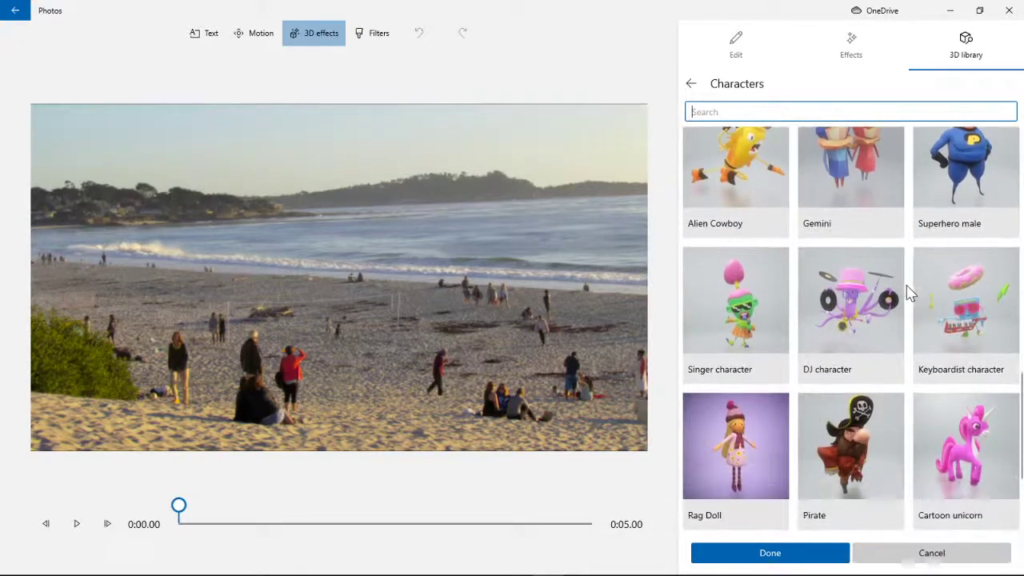
pyautogui.scroll(-2, 910, 292)
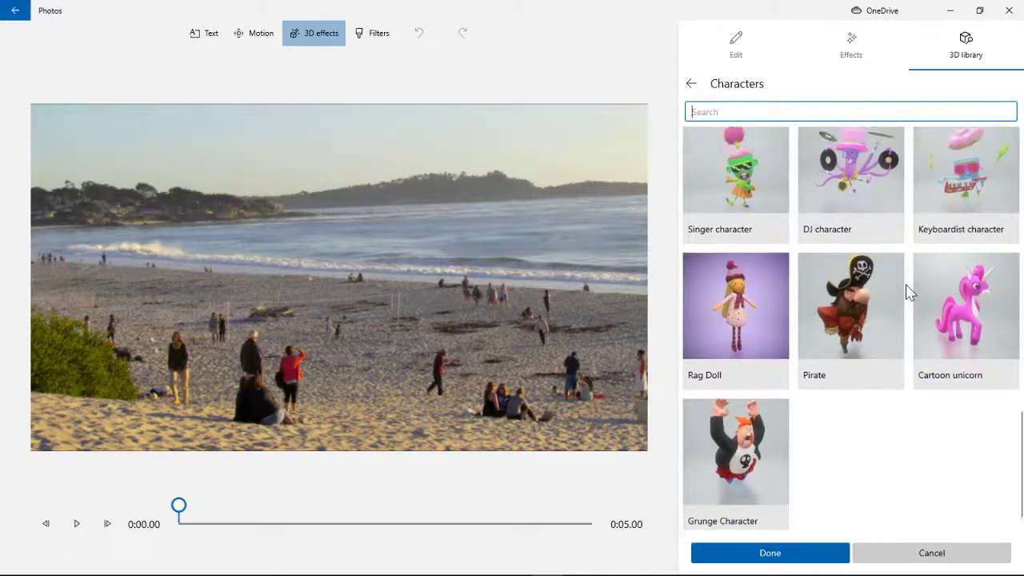
pyautogui.scroll(6, 909, 292)
pyautogui.scroll(4, 910, 292)
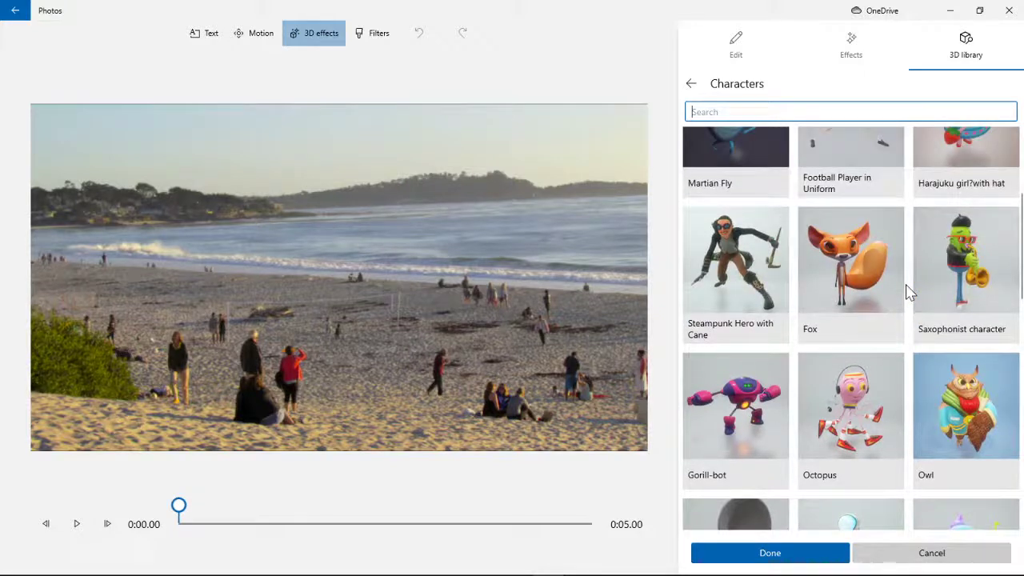
pyautogui.scroll(1, 910, 292)
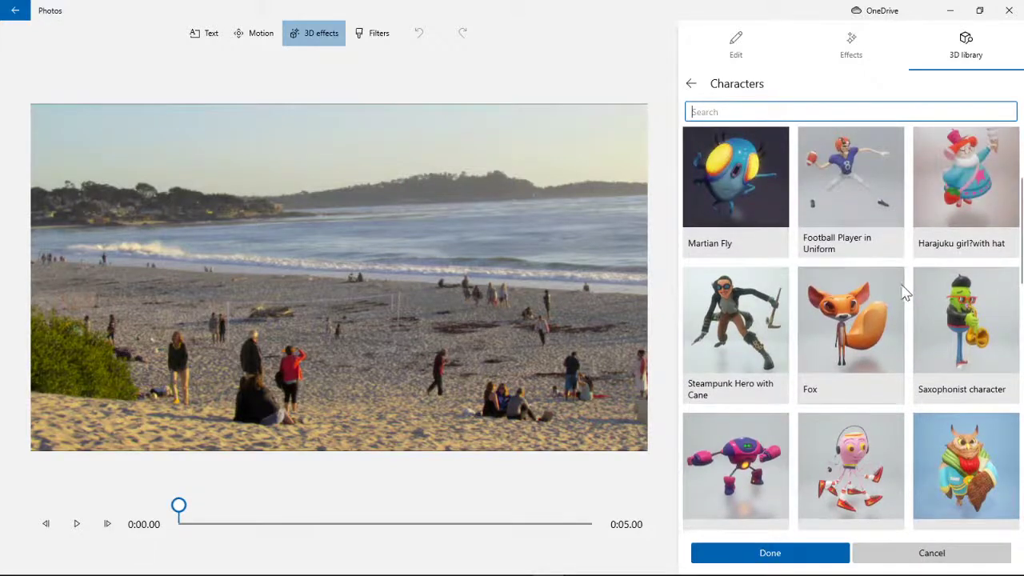
pyautogui.scroll(2, 885, 295)
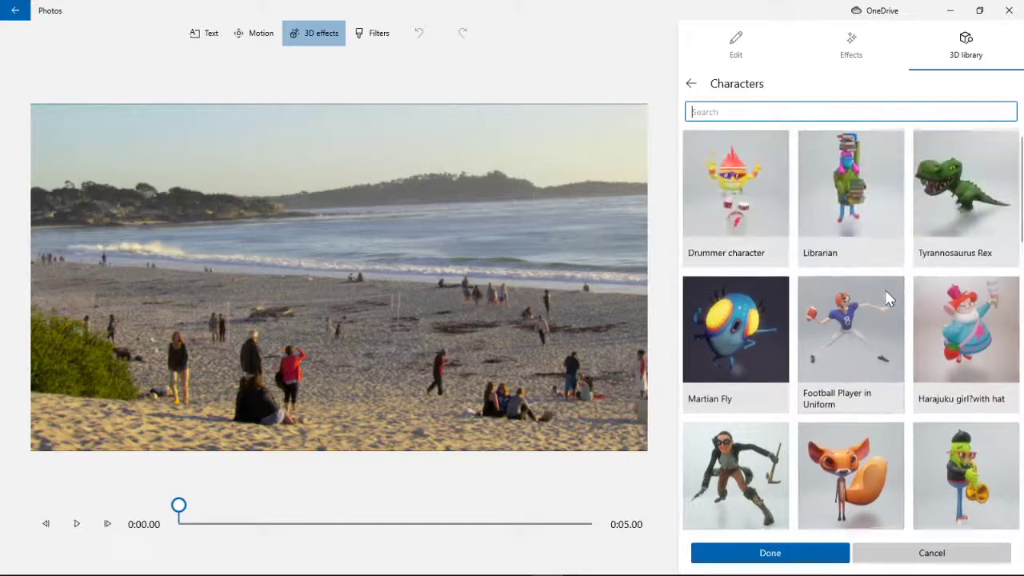
pyautogui.click(690, 84)
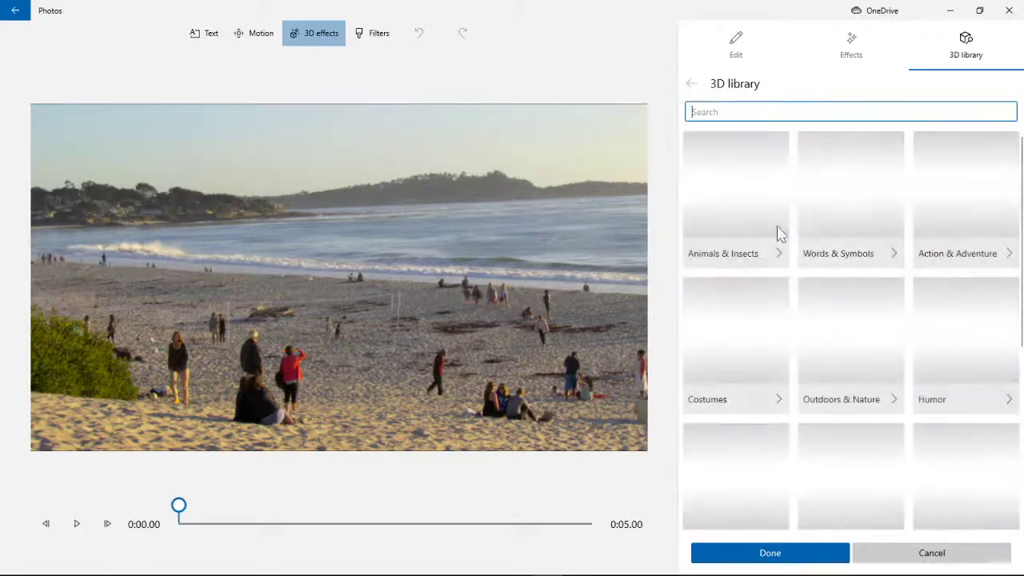
pyautogui.click(756, 244)
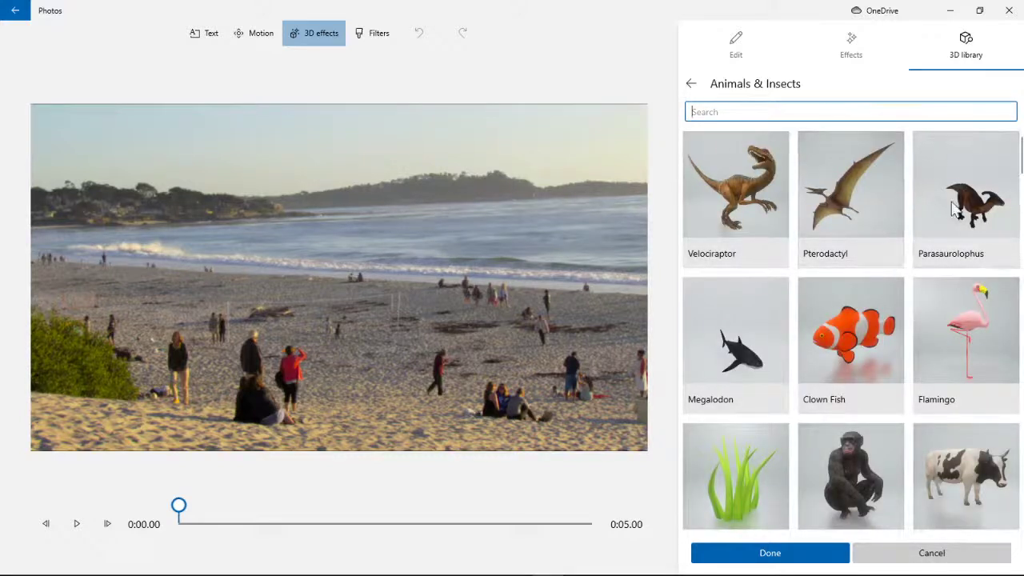
pyautogui.scroll(-2, 891, 296)
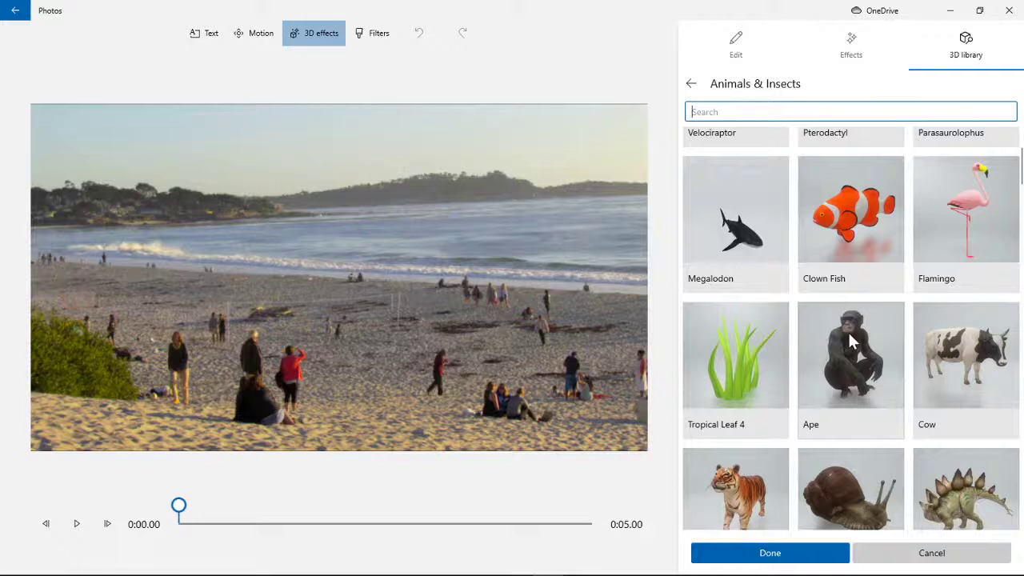
pyautogui.scroll(-5, 847, 330)
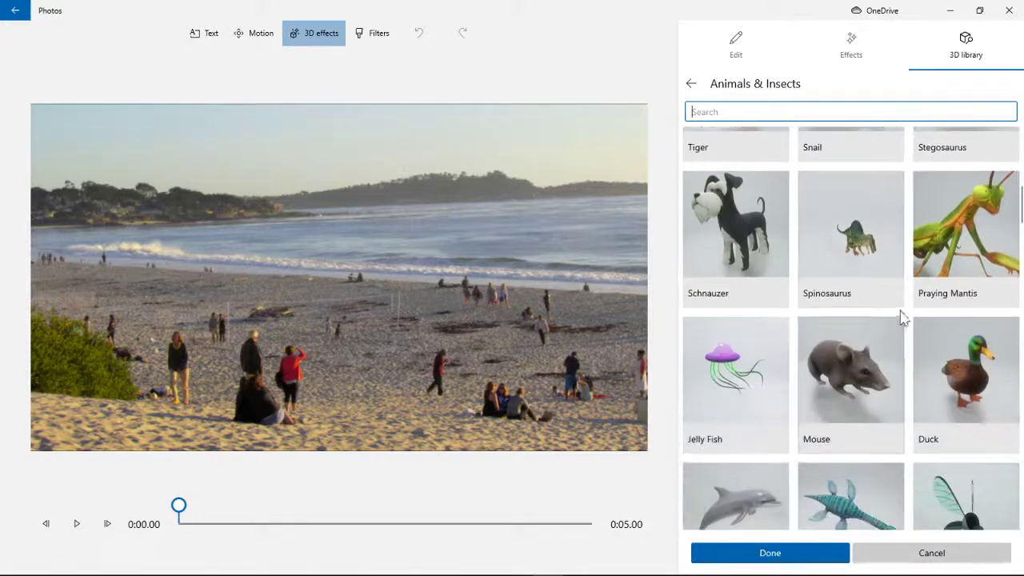
pyautogui.scroll(-2, 901, 318)
pyautogui.scroll(-2, 914, 305)
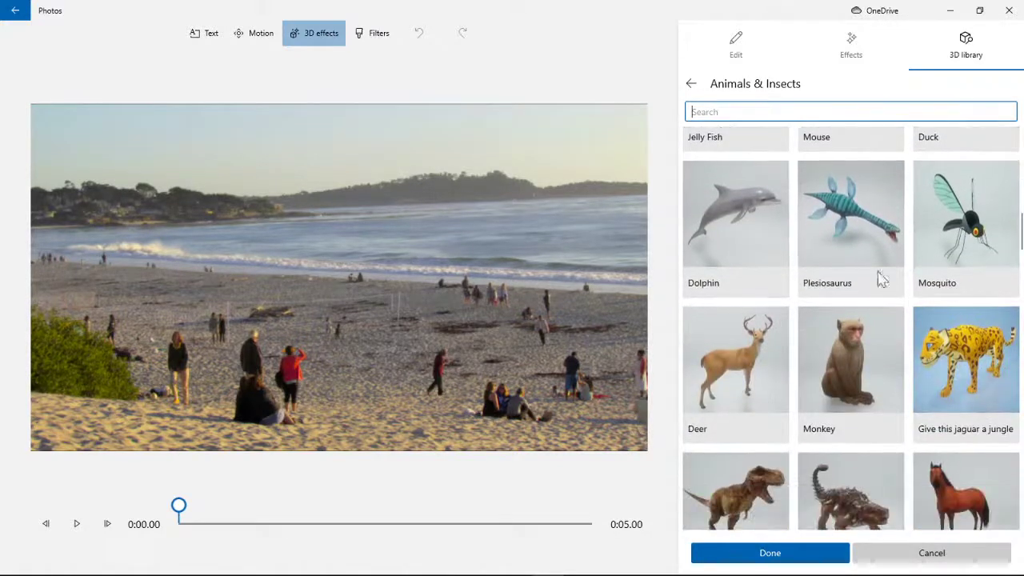
# Add the Dolphin model, centre it on the video and rotate it into a sideways leaping pose.
pyautogui.click(746, 246)
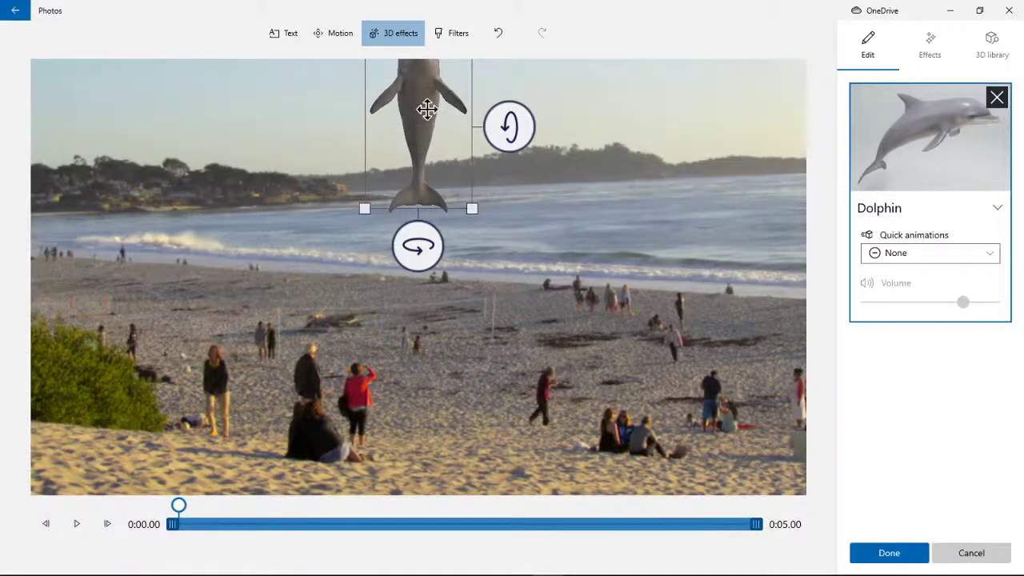
pyautogui.moveTo(426, 110); pyautogui.dragTo(475, 227)
pyautogui.moveTo(552, 243); pyautogui.dragTo(529, 264)
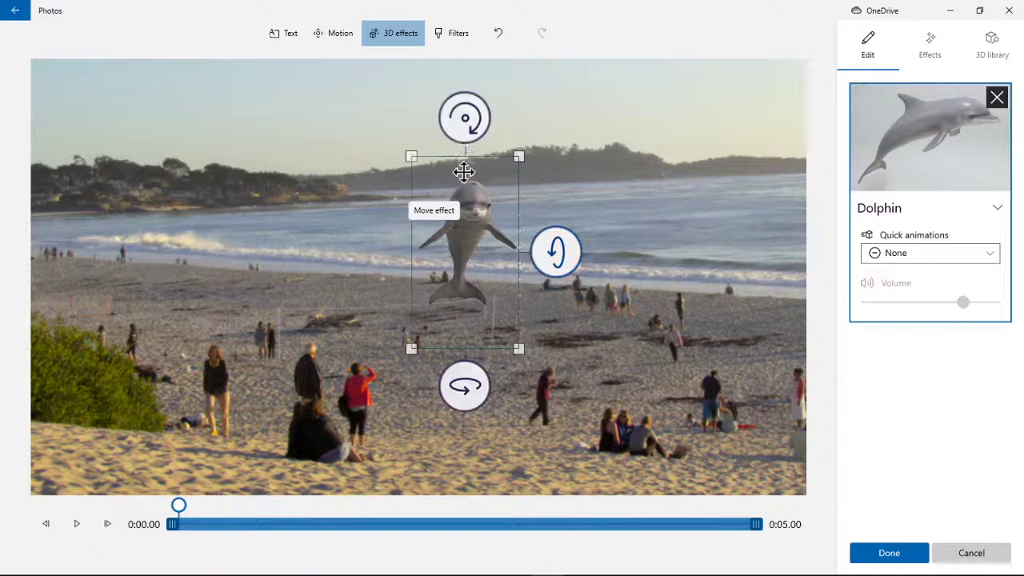
pyautogui.moveTo(463, 134)
pyautogui.mouseDown()
pyautogui.moveTo(416, 130)
pyautogui.moveTo(483, 120)
pyautogui.moveTo(459, 133)
pyautogui.mouseUp()
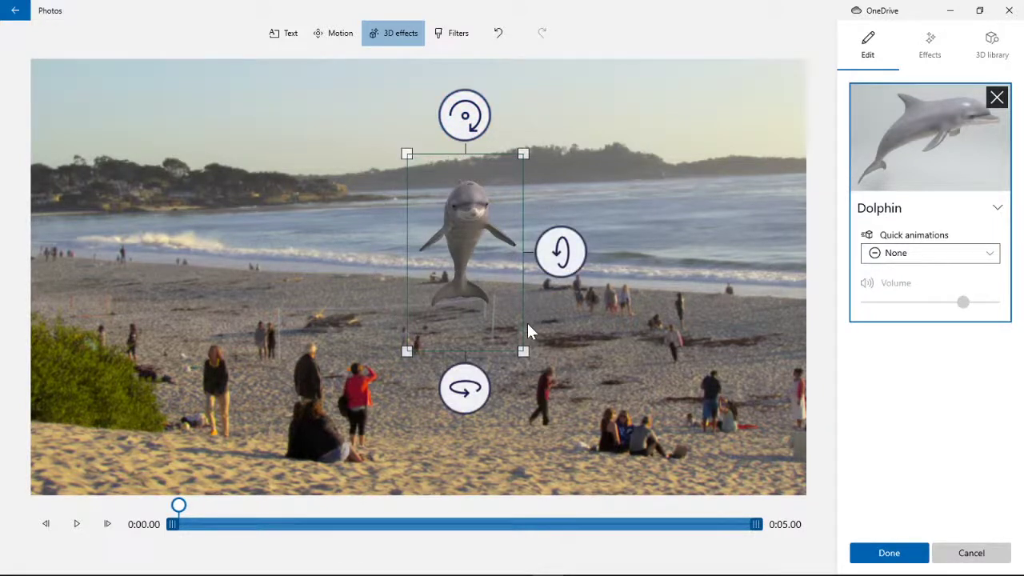
pyautogui.moveTo(471, 388); pyautogui.dragTo(531, 389)
# Preview the Turntable, Swing and Jump & Turn quick animations on the dolphin.
pyautogui.click(990, 254)
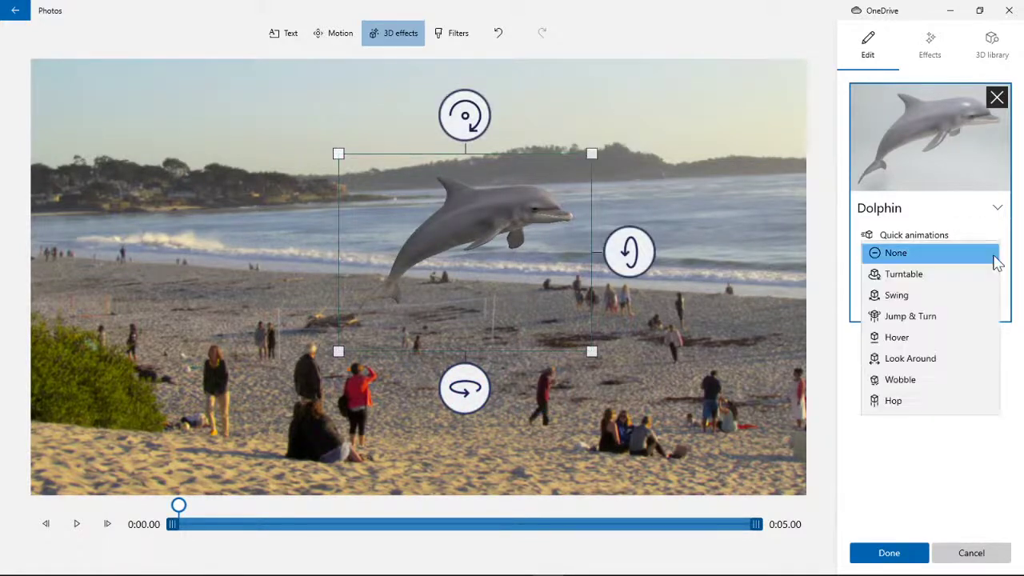
pyautogui.click(948, 276)
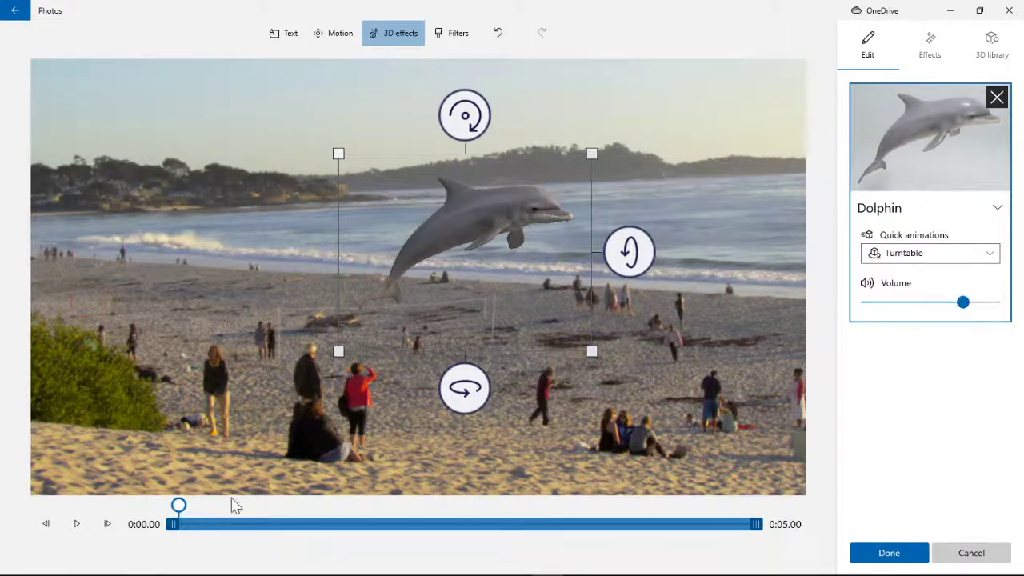
pyautogui.click(77, 525)
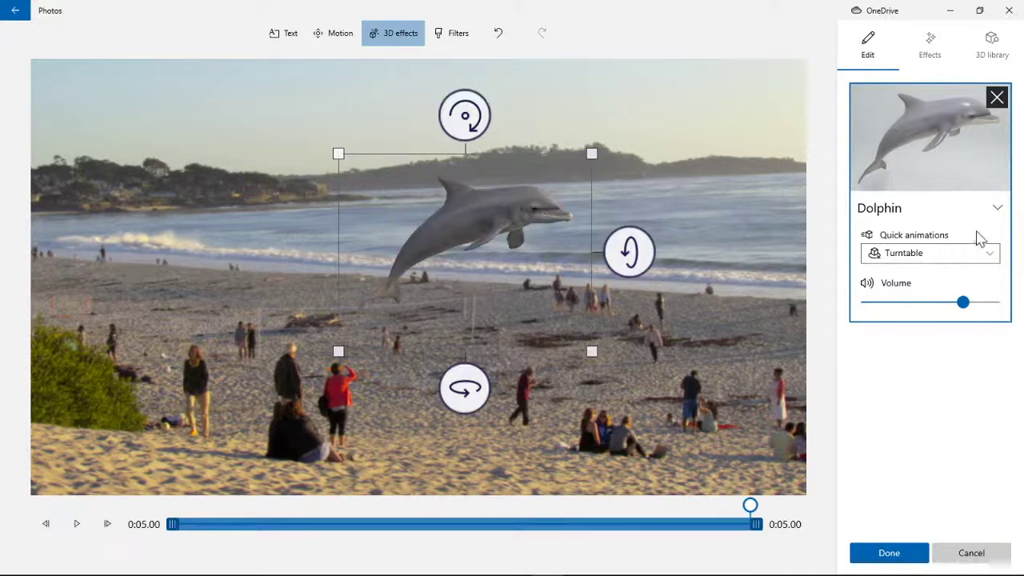
pyautogui.click(989, 256)
pyautogui.click(918, 280)
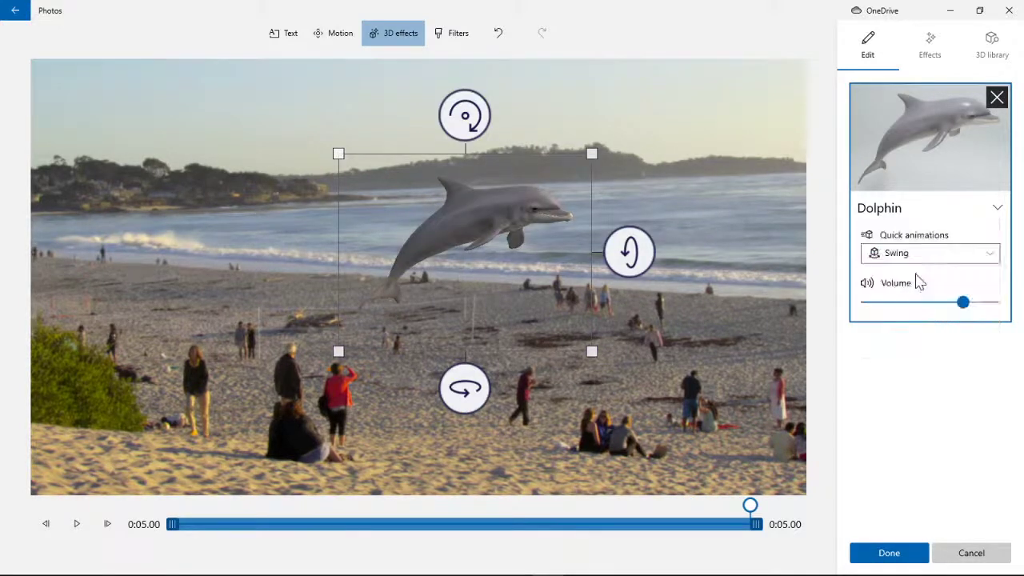
pyautogui.click(80, 526)
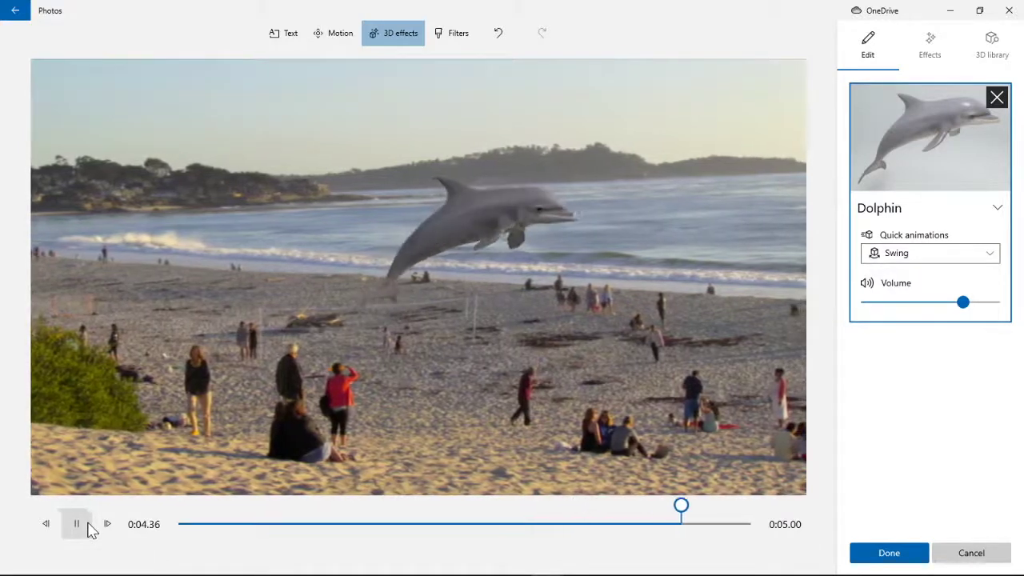
pyautogui.click(995, 253)
pyautogui.click(992, 274)
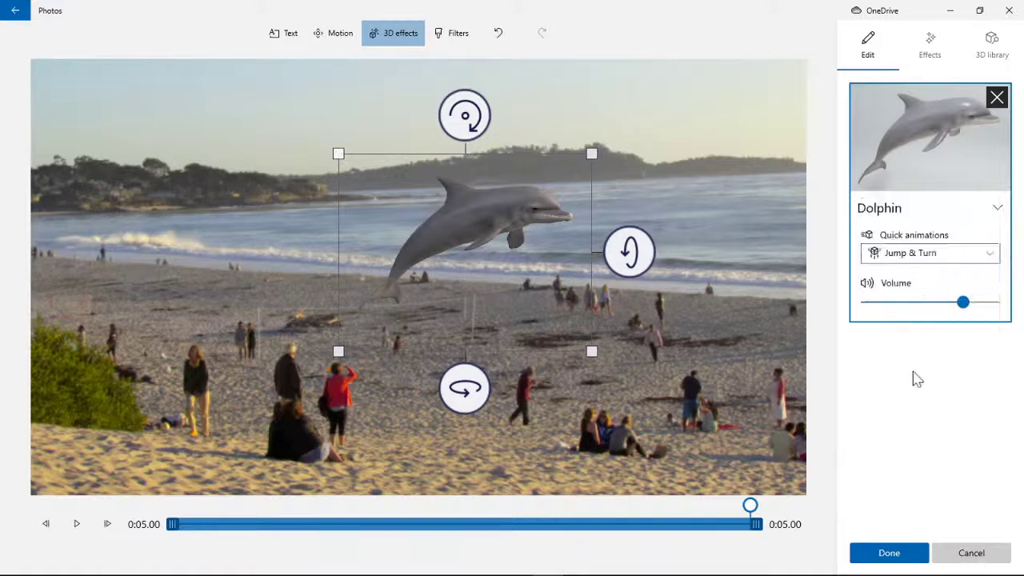
pyautogui.click(80, 528)
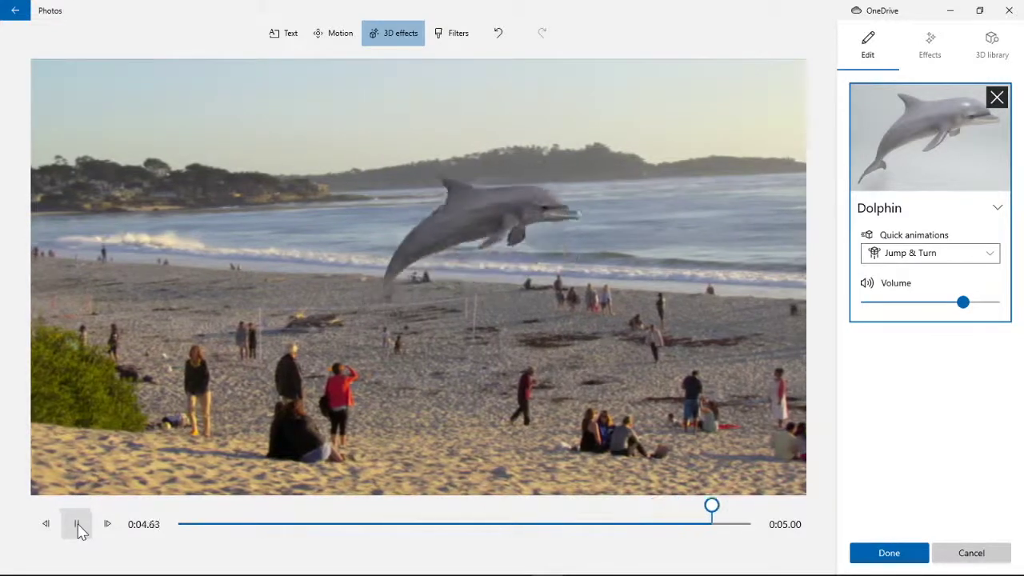
# Preview Hover, Look Around and Wobble, then set the dolphin's animation to Hop and play it.
pyautogui.click(996, 260)
pyautogui.click(964, 276)
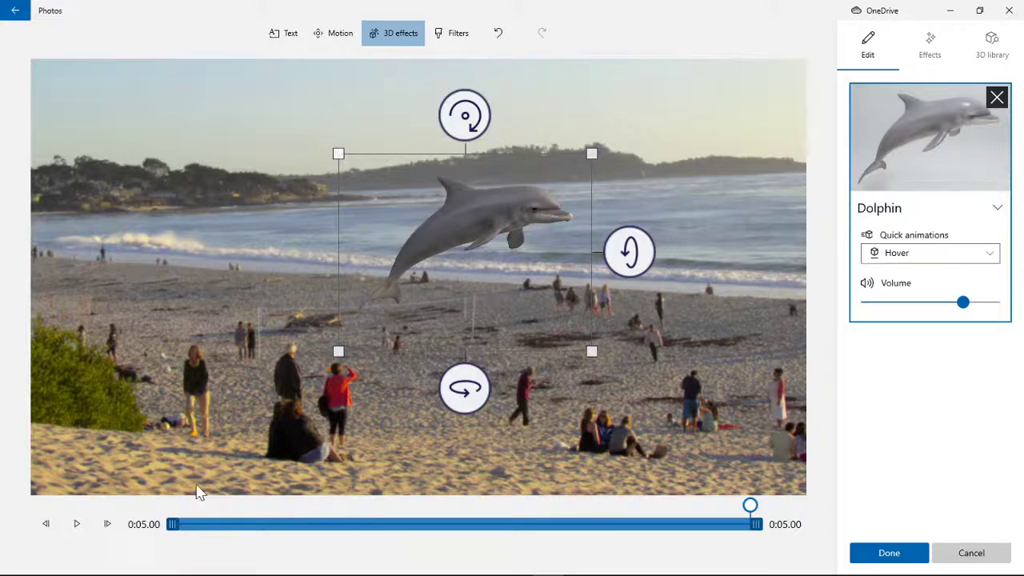
pyautogui.click(78, 524)
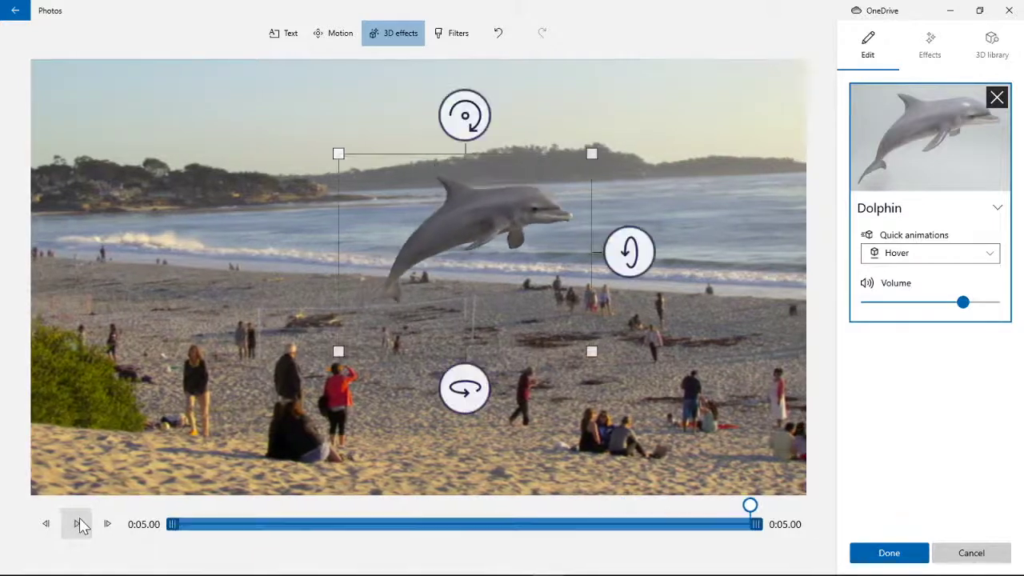
pyautogui.click(1000, 261)
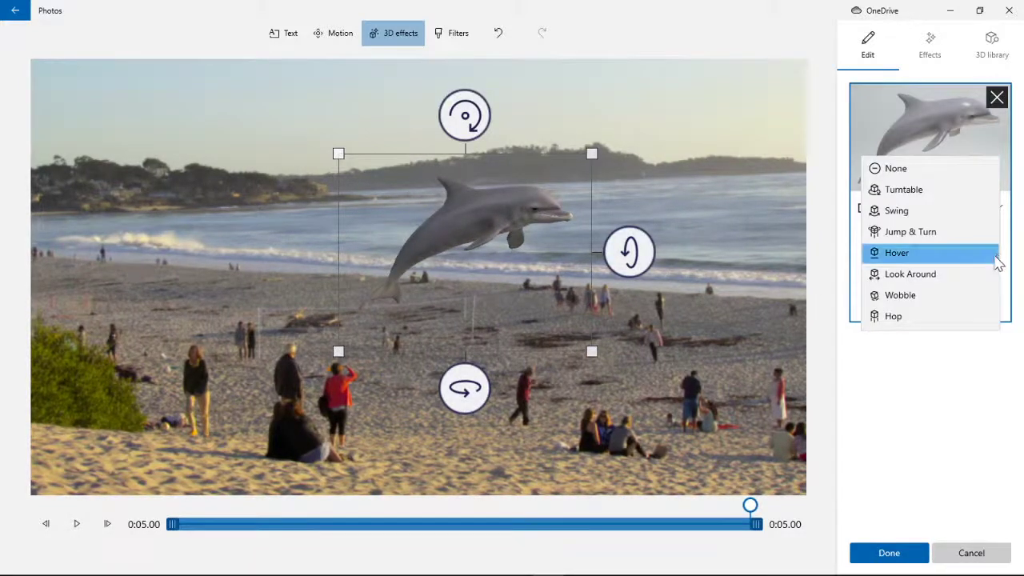
pyautogui.click(965, 279)
pyautogui.click(79, 524)
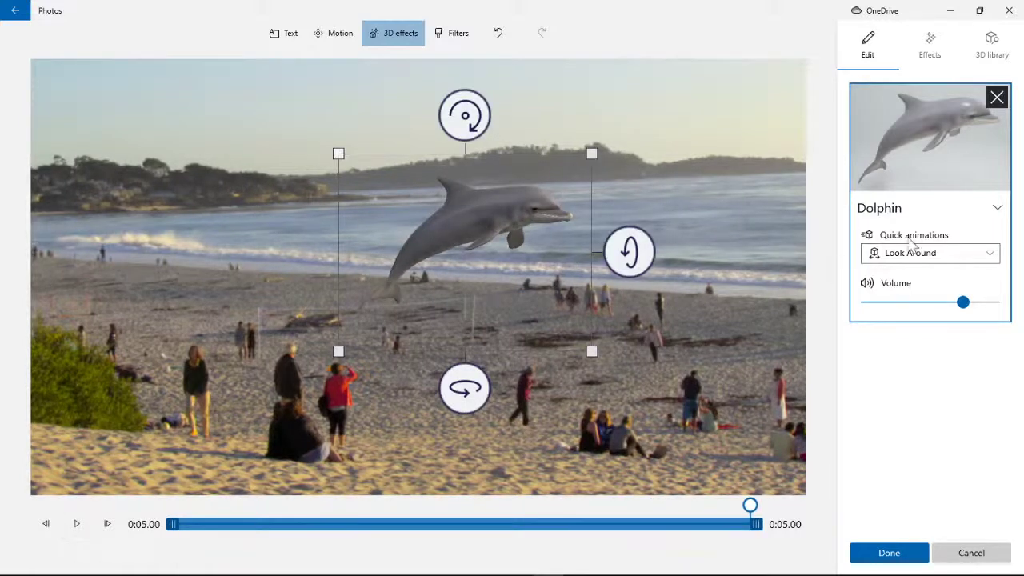
pyautogui.click(980, 262)
pyautogui.click(920, 275)
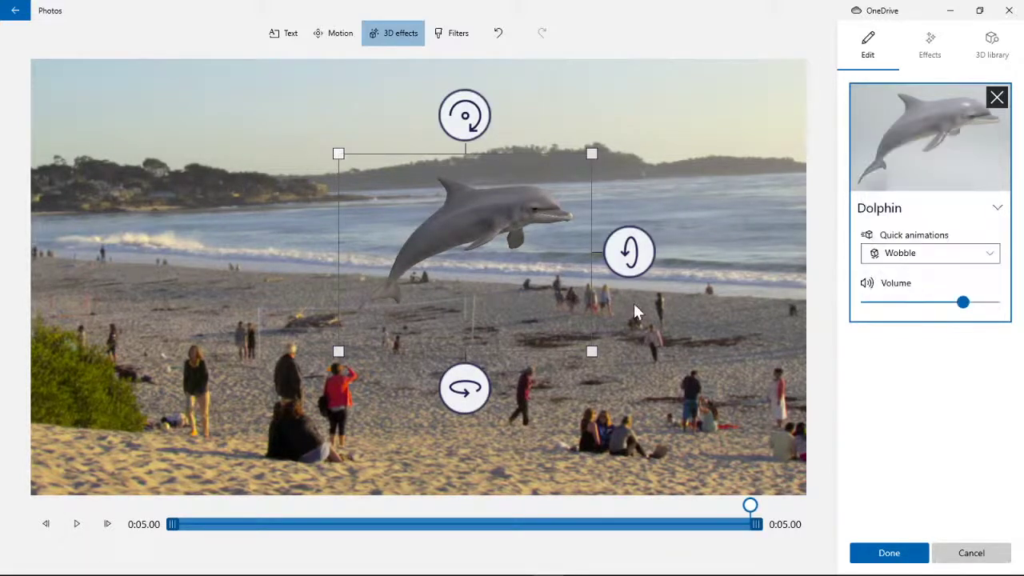
pyautogui.click(74, 526)
pyautogui.click(996, 255)
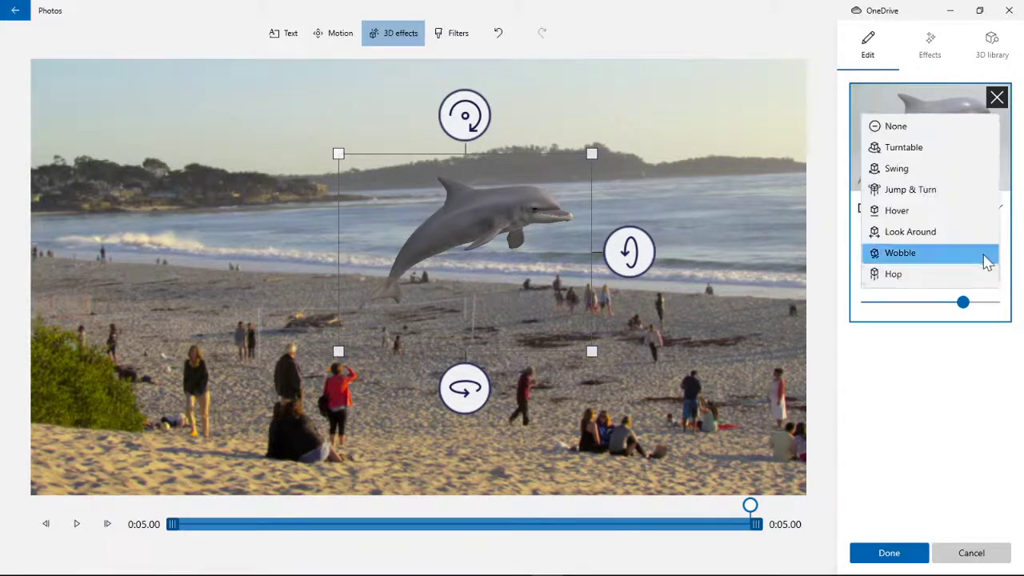
pyautogui.click(958, 274)
pyautogui.click(76, 528)
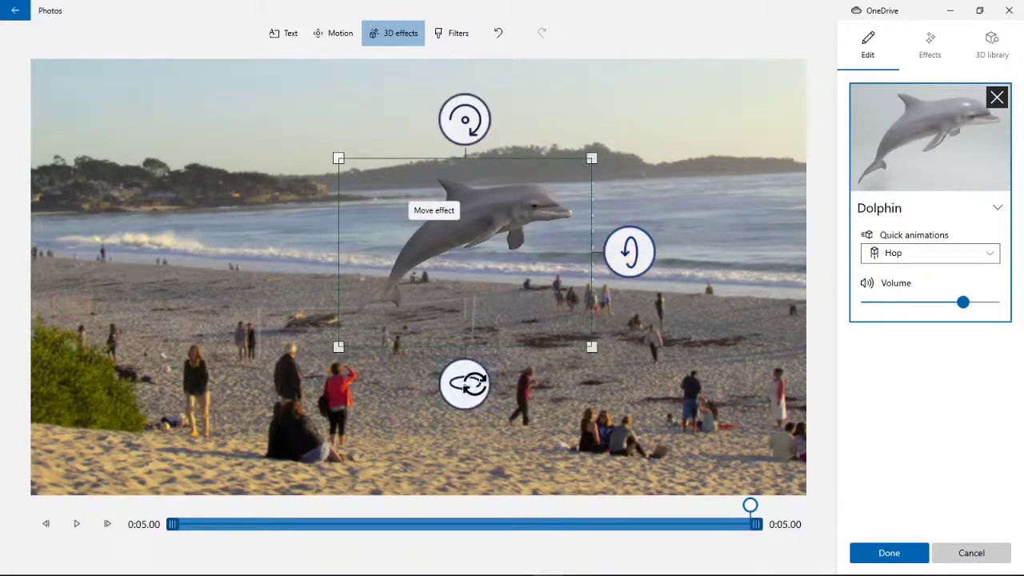
# Re-angle and preview the dolphin, then shrink it small above the sea near the top centre.
pyautogui.moveTo(464, 384)
pyautogui.mouseDown()
pyautogui.moveTo(252, 384)
pyautogui.moveTo(464, 382)
pyautogui.mouseUp()
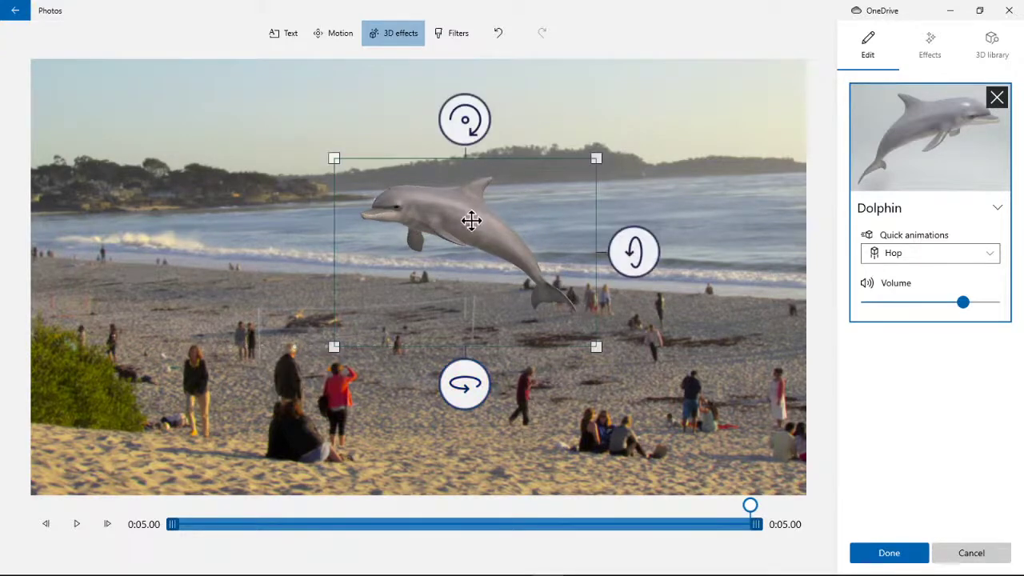
pyautogui.moveTo(471, 219); pyautogui.dragTo(807, 120)
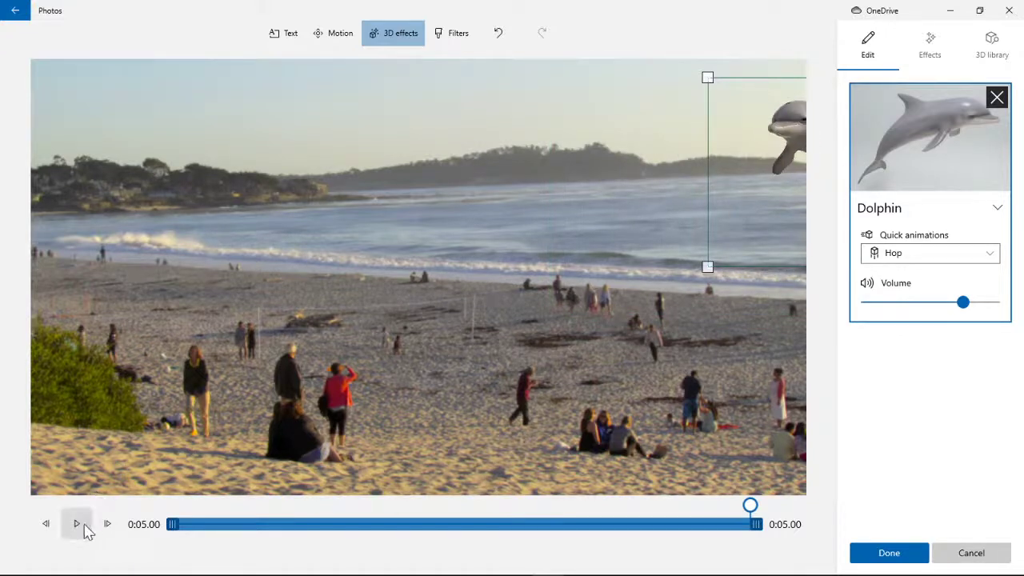
pyautogui.moveTo(752, 506); pyautogui.dragTo(74, 542)
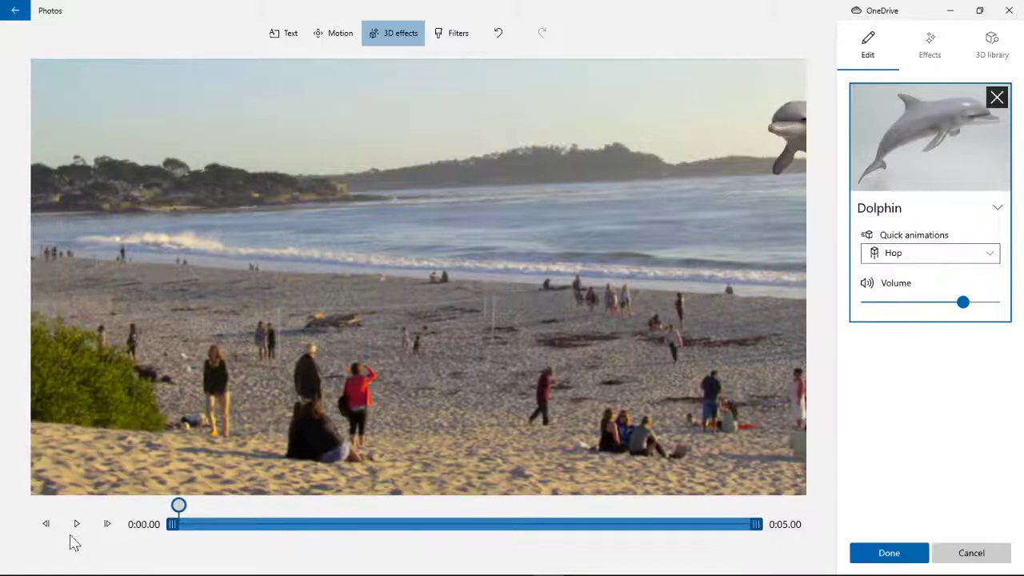
pyautogui.click(79, 531)
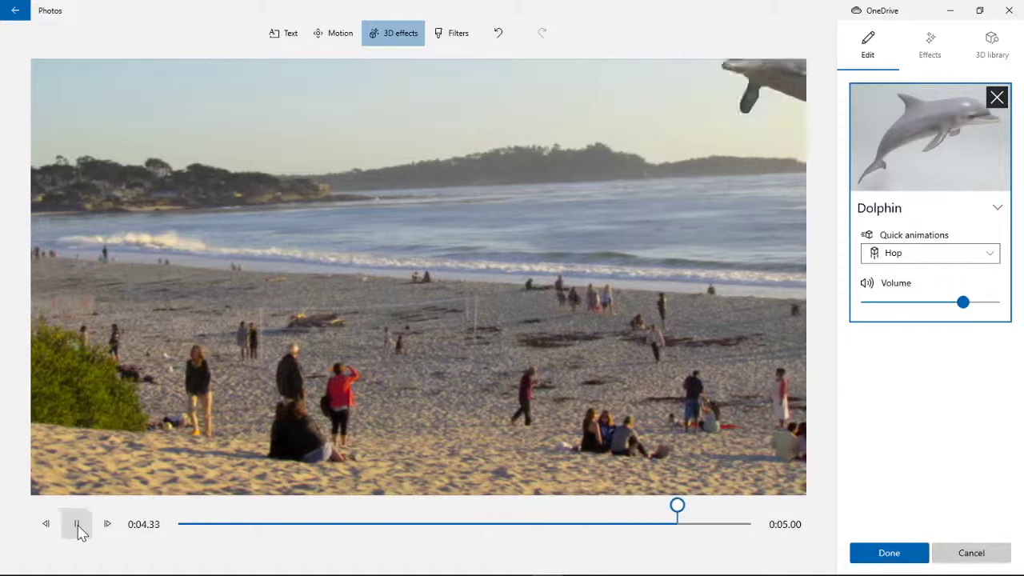
pyautogui.moveTo(774, 181); pyautogui.dragTo(614, 208)
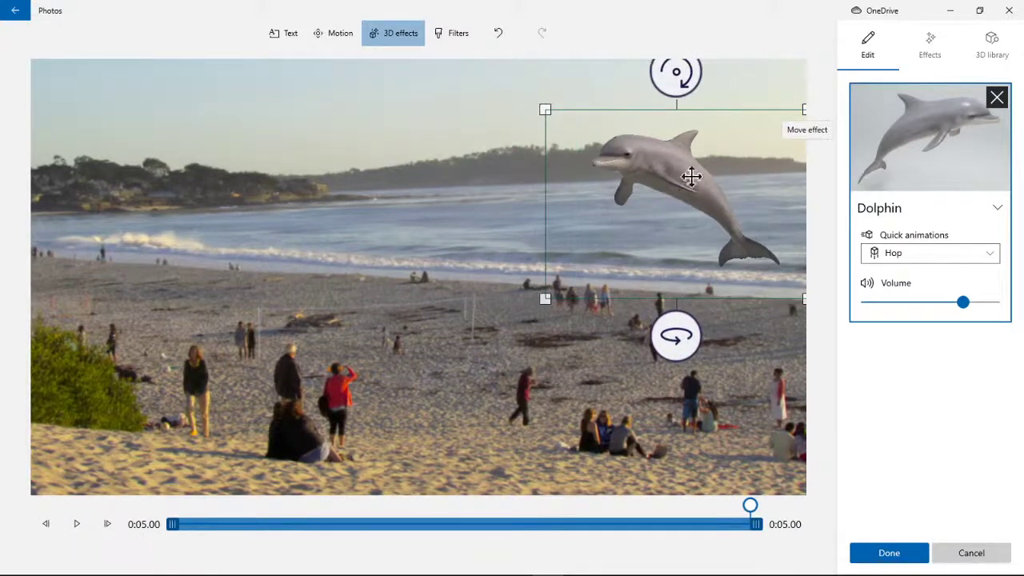
pyautogui.moveTo(691, 177); pyautogui.dragTo(682, 224)
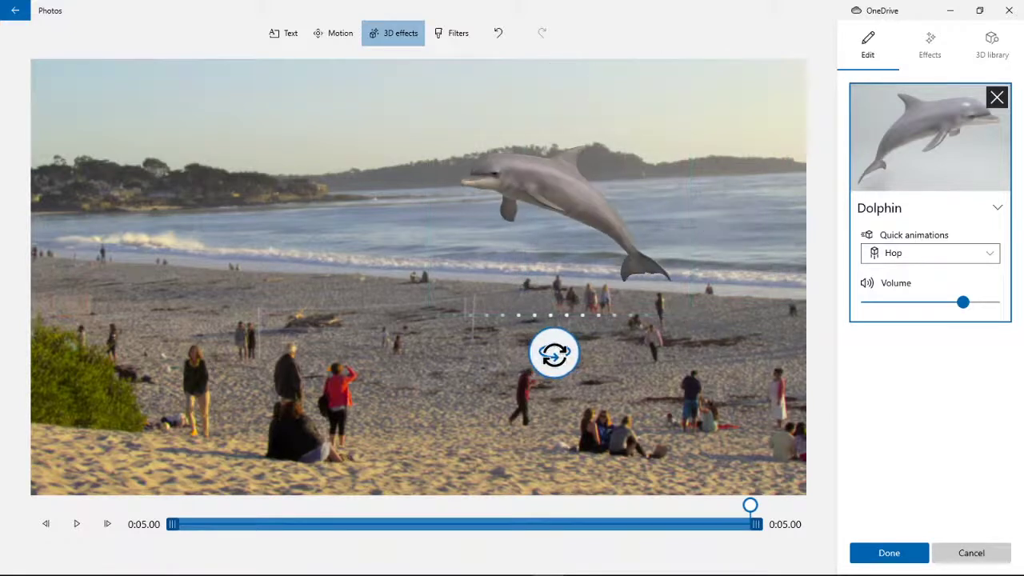
pyautogui.moveTo(693, 315); pyautogui.dragTo(502, 190)
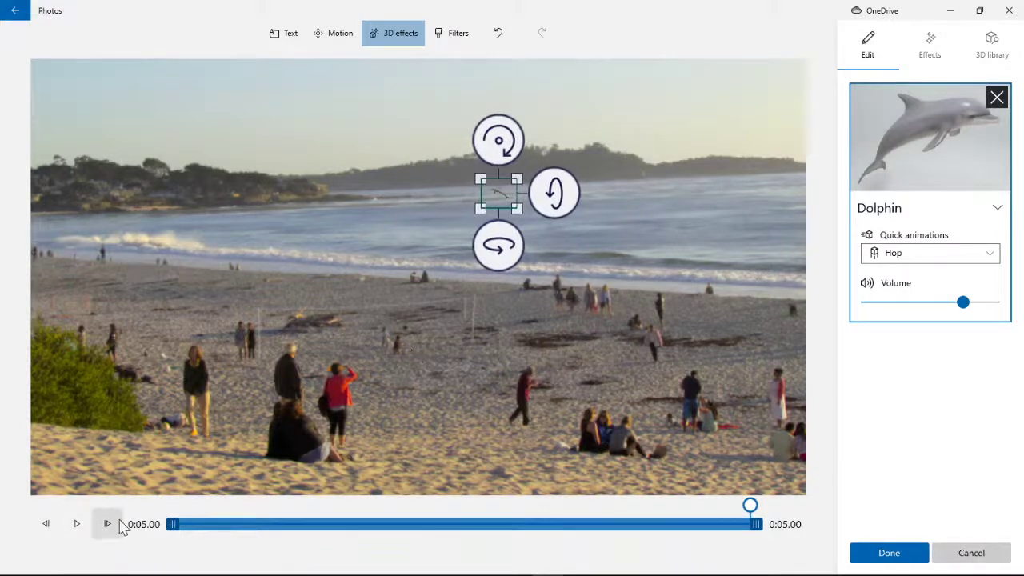
# Replay the Beach clip to check the dolphin's timing, then save the 3D effect.
pyautogui.moveTo(750, 508); pyautogui.dragTo(132, 524)
pyautogui.click(77, 524)
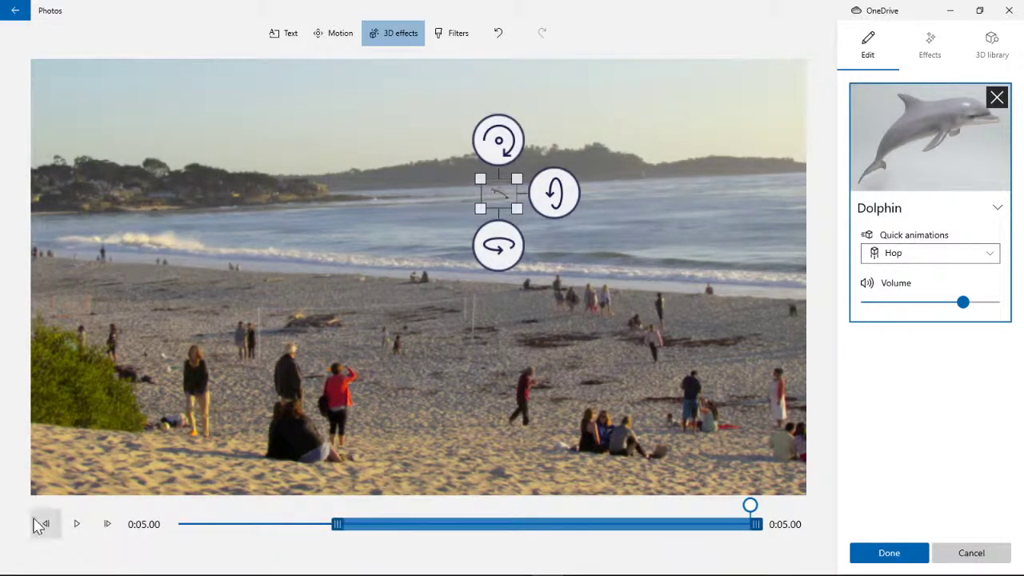
pyautogui.moveTo(750, 513); pyautogui.dragTo(151, 513)
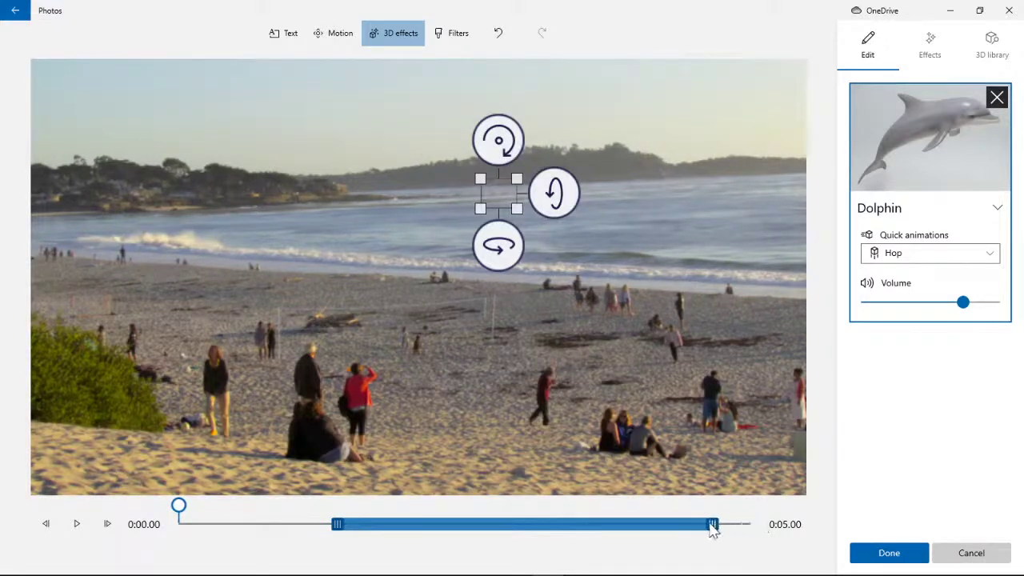
pyautogui.click(76, 524)
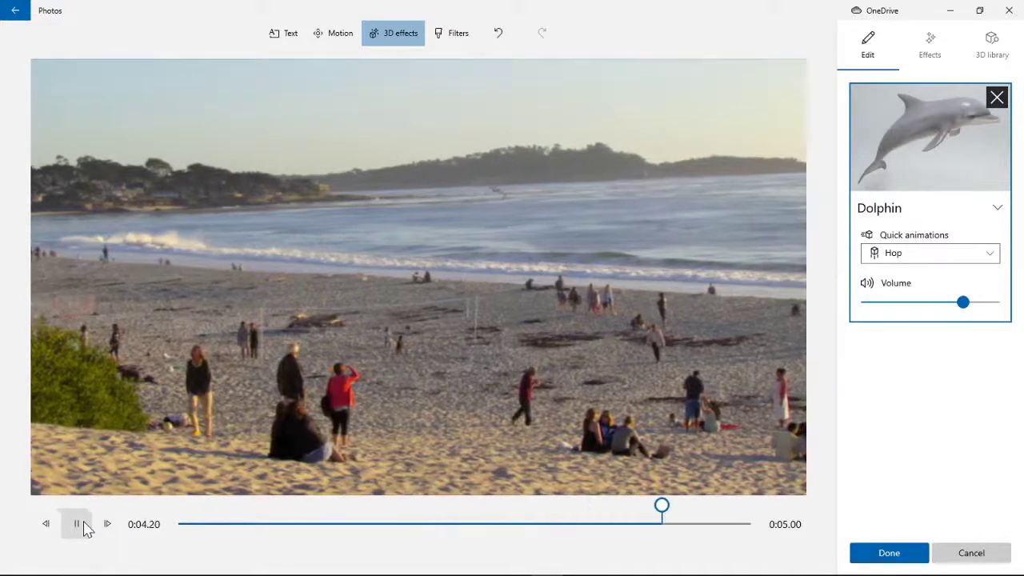
pyautogui.click(77, 524)
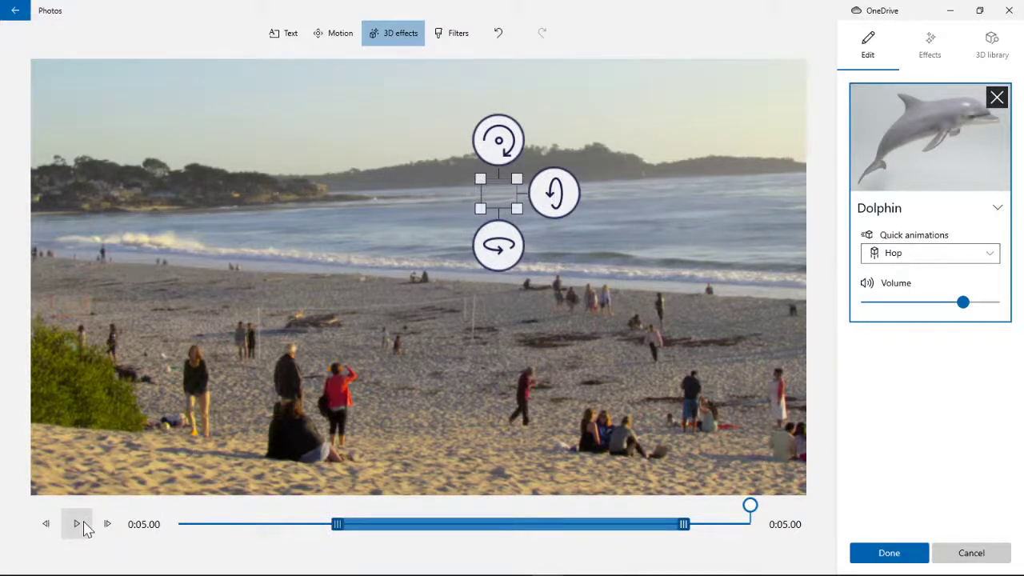
pyautogui.click(912, 555)
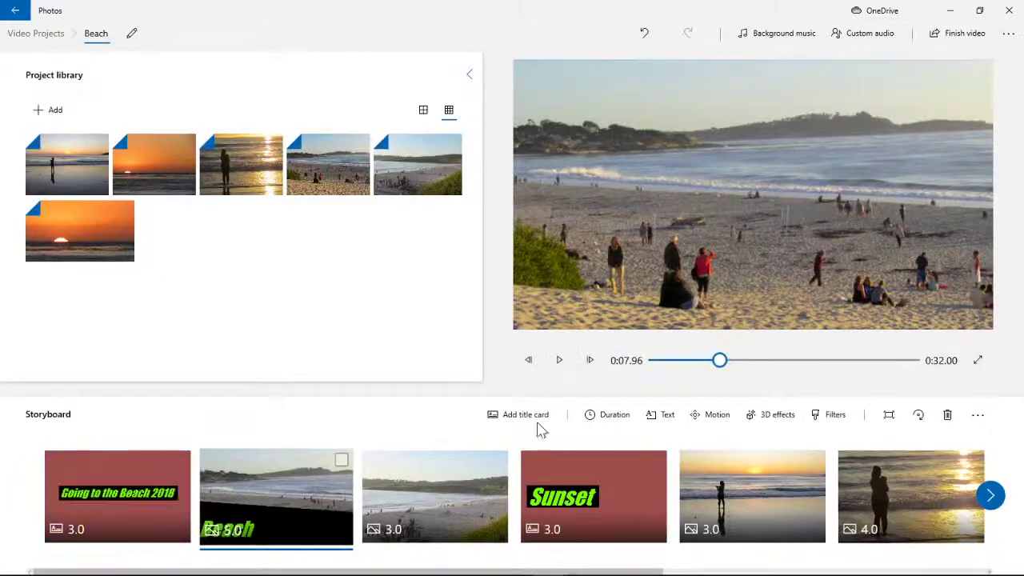
# Play the whole slideshow full screen from the opening title card.
pyautogui.click(459, 486)
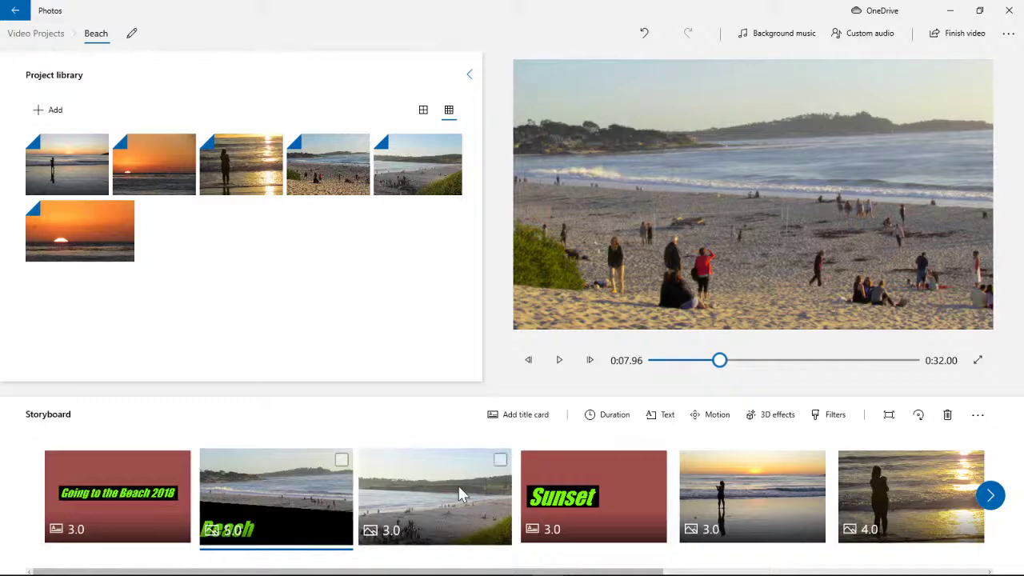
pyautogui.click(229, 531)
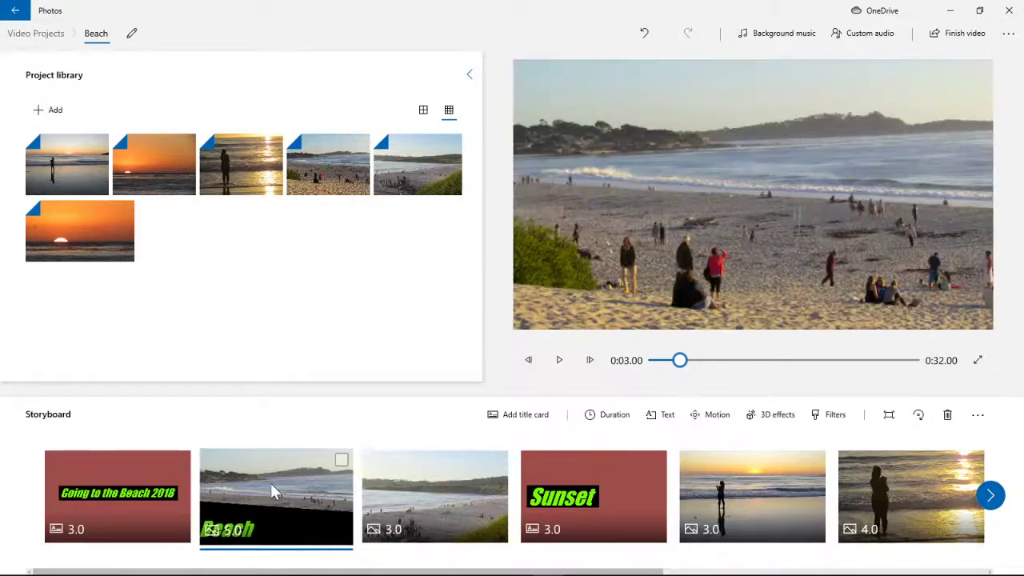
pyautogui.click(125, 505)
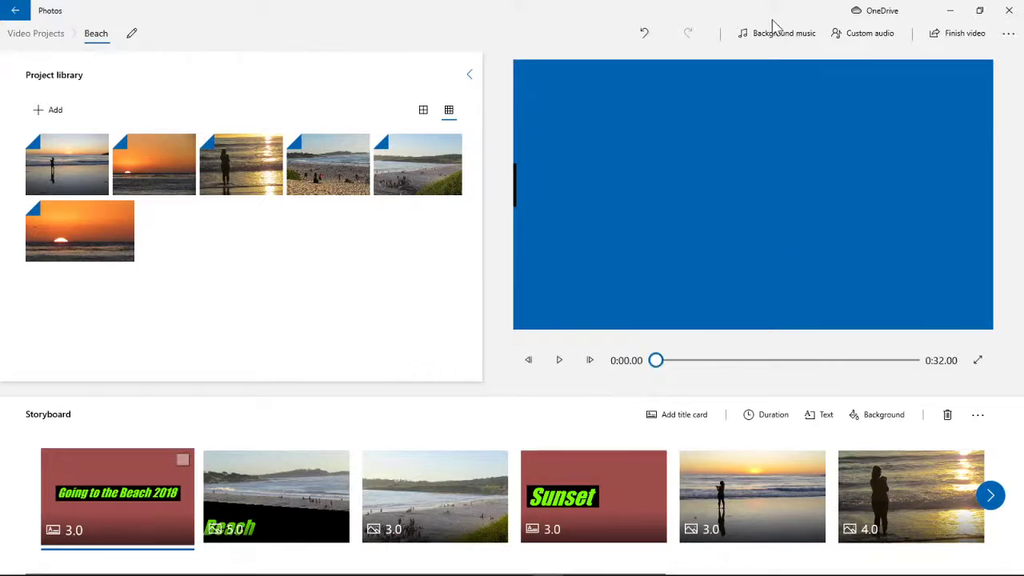
pyautogui.click(977, 361)
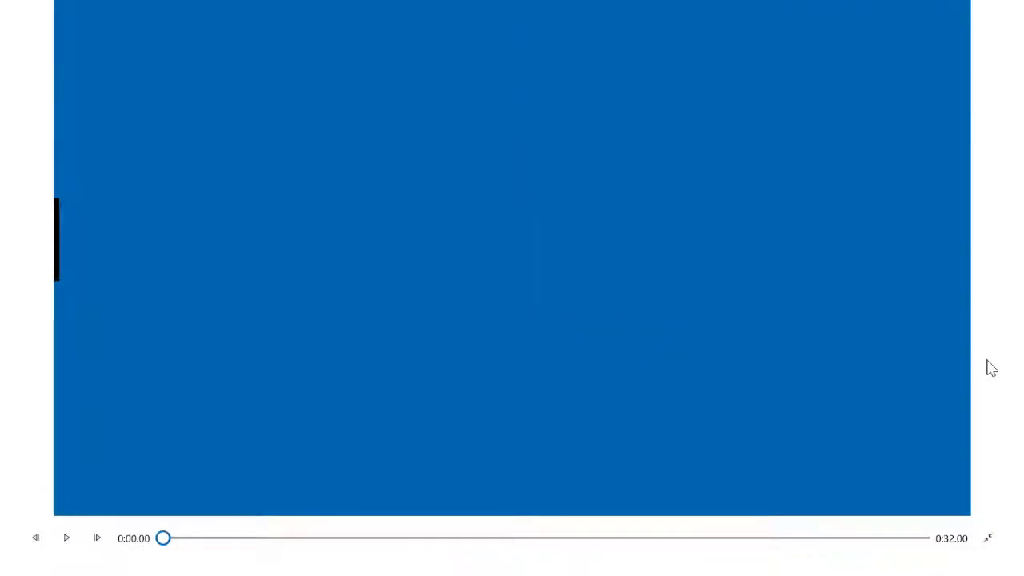
pyautogui.click(66, 538)
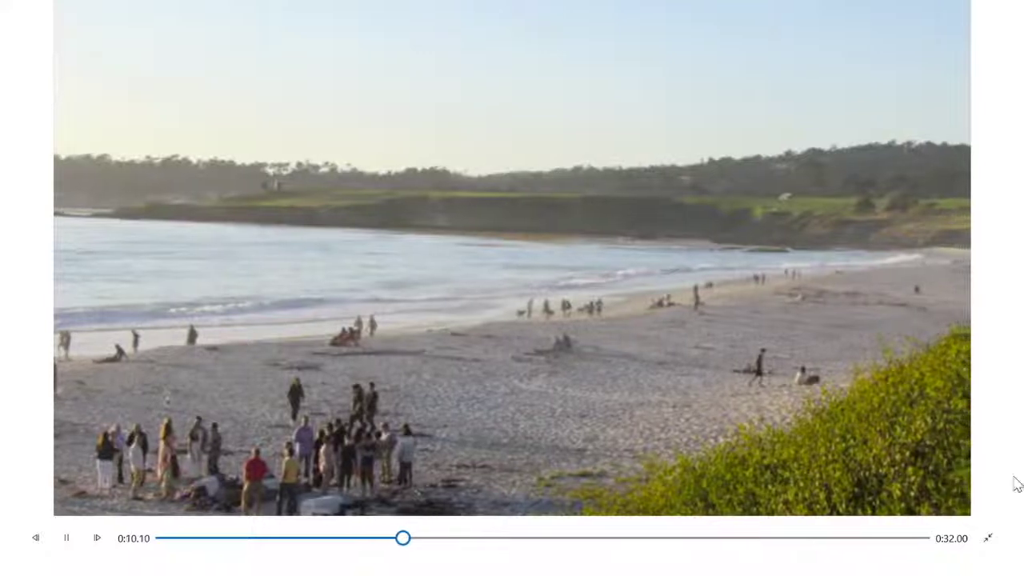
# Leave full screen and reopen the 3D effects editor on the Beach clip.
pyautogui.click(988, 537)
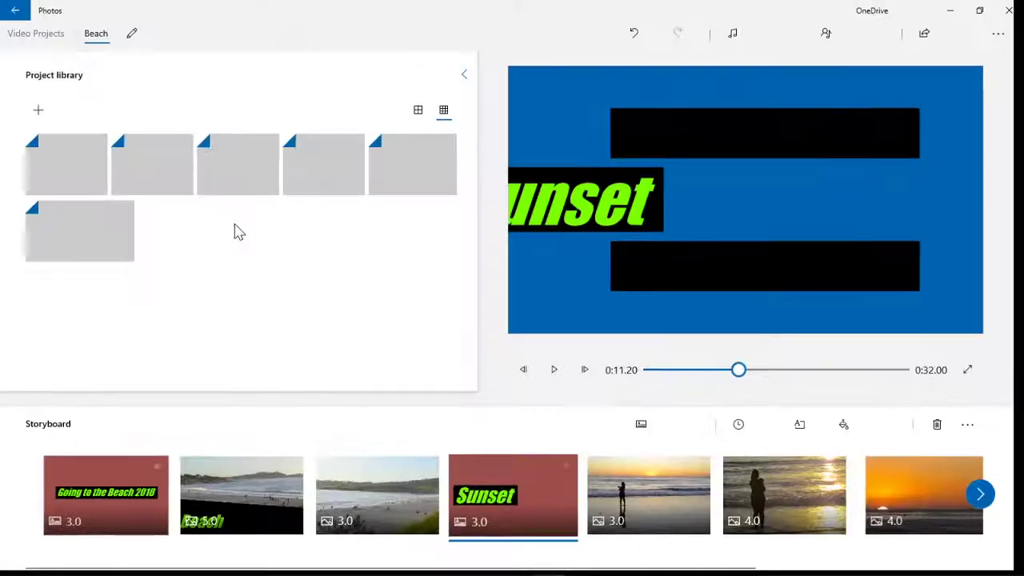
pyautogui.click(242, 499)
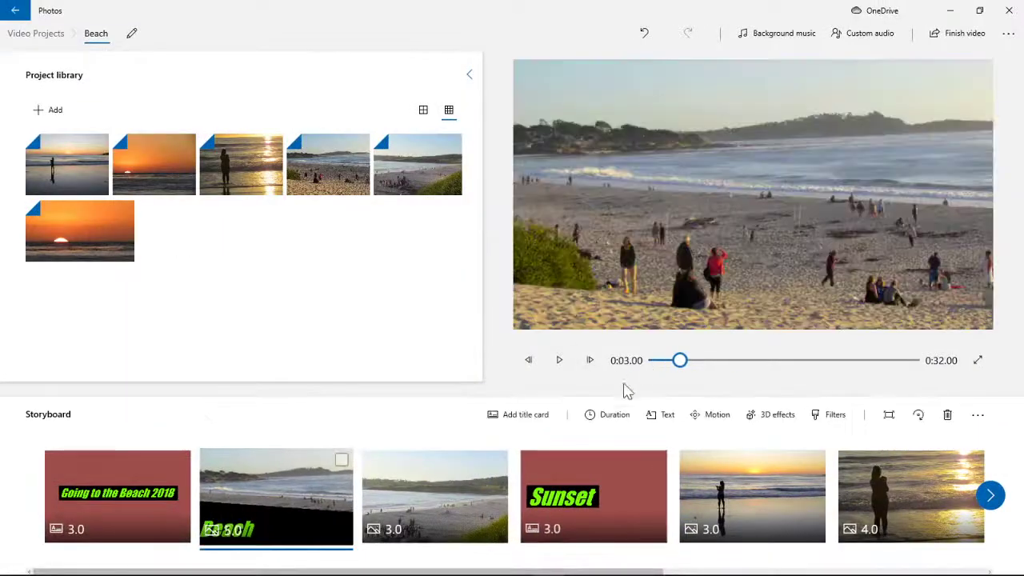
pyautogui.click(758, 416)
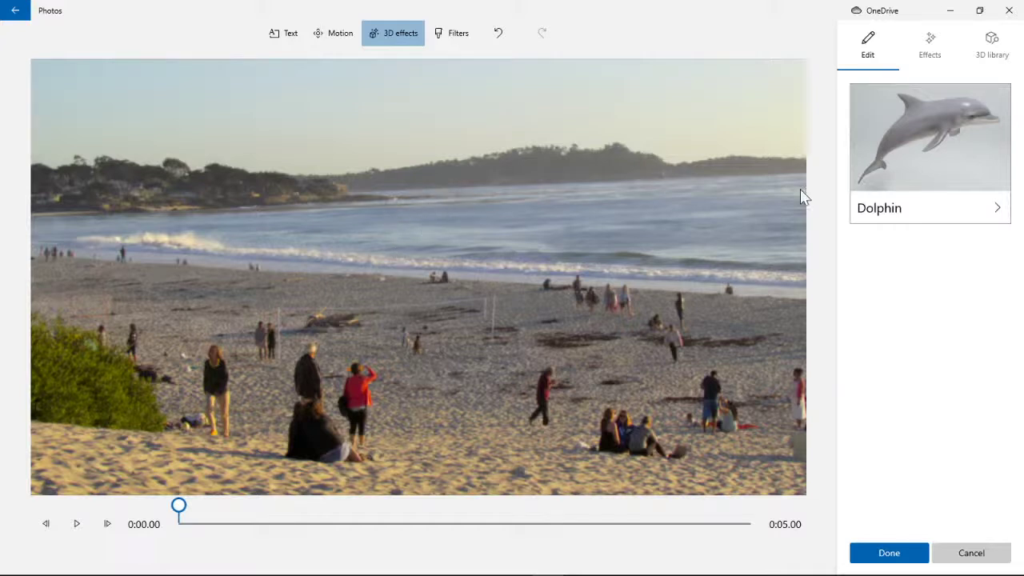
# View the Dolphin card's settings, keep the changes, and scrub the preview to the Beach title clip.
pyautogui.click(904, 150)
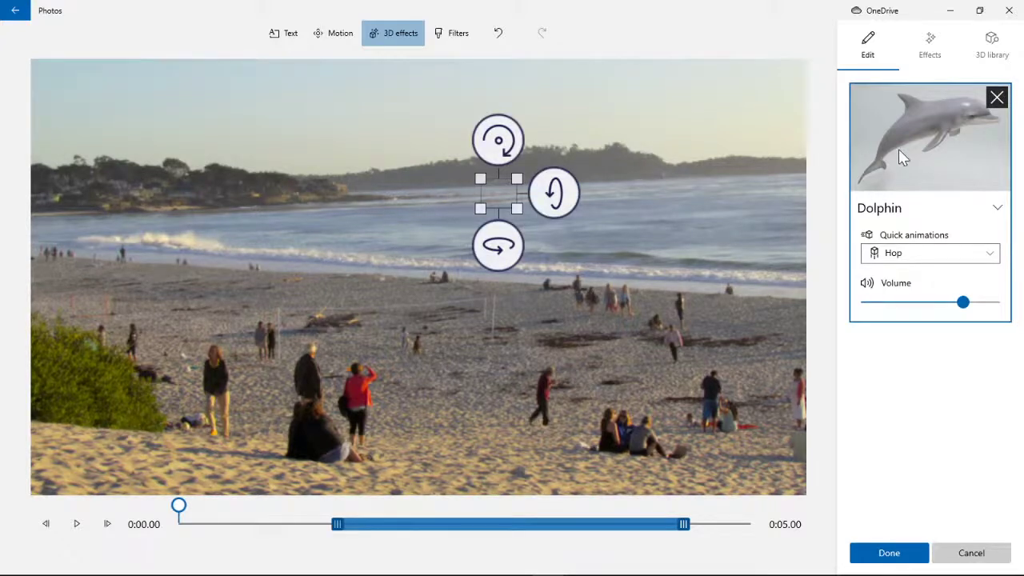
pyautogui.click(889, 552)
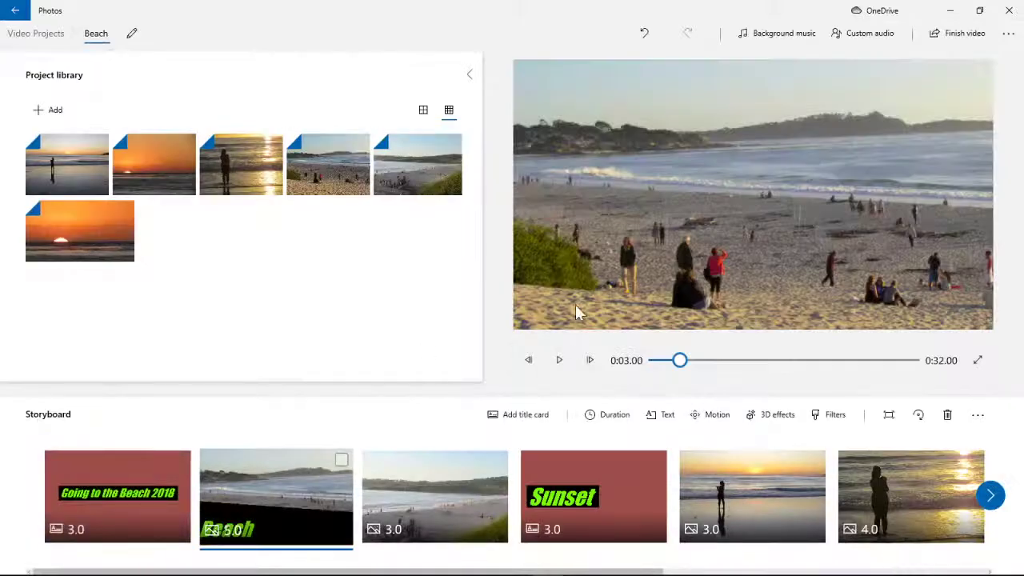
pyautogui.moveTo(682, 364)
pyautogui.mouseDown()
pyautogui.moveTo(731, 376)
pyautogui.moveTo(674, 376)
pyautogui.moveTo(686, 374)
pyautogui.mouseUp()
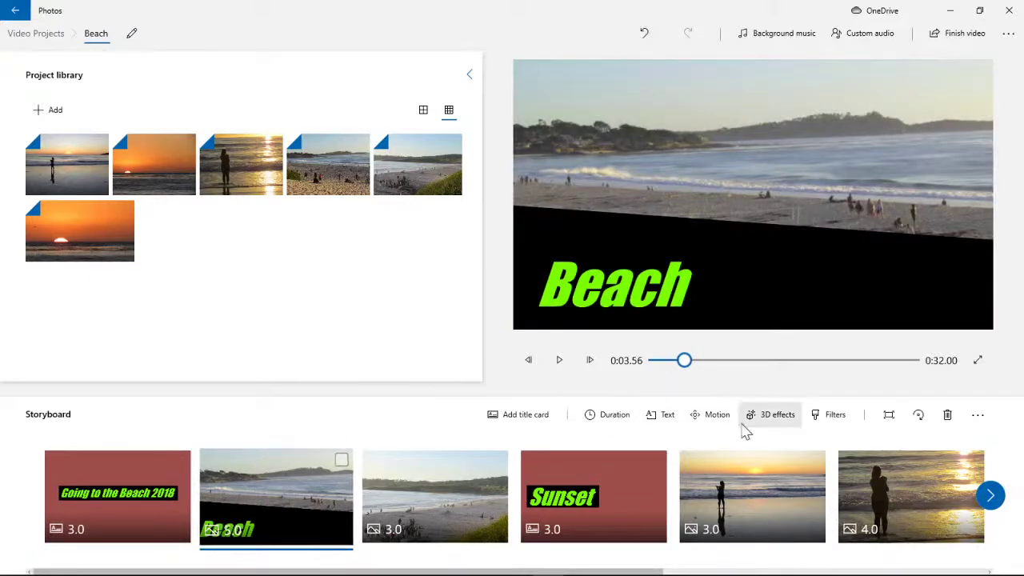
# Reopen the Beach clip's 3D effects and nudge the dolphin slightly right and lower.
pyautogui.click(778, 415)
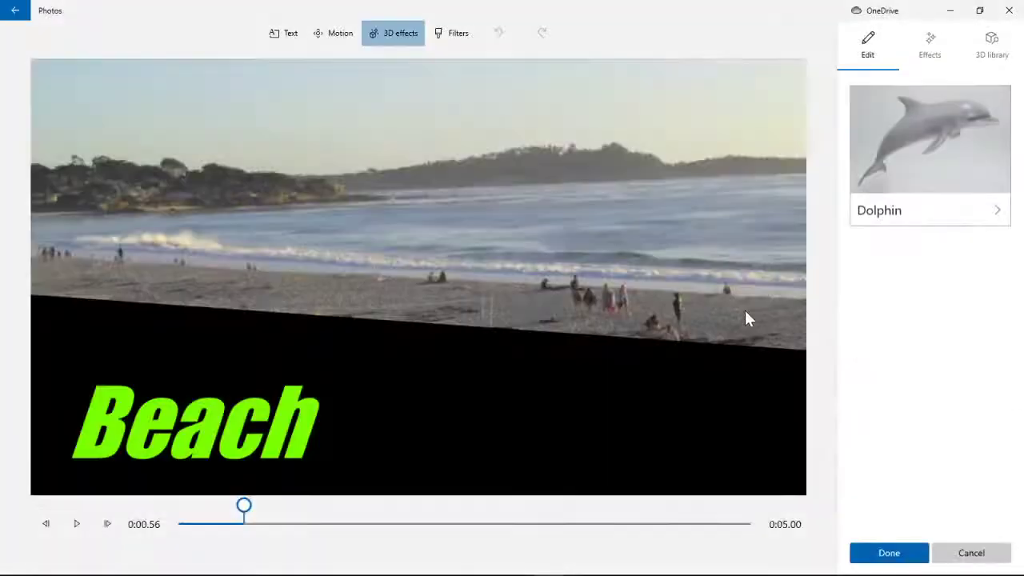
pyautogui.click(914, 212)
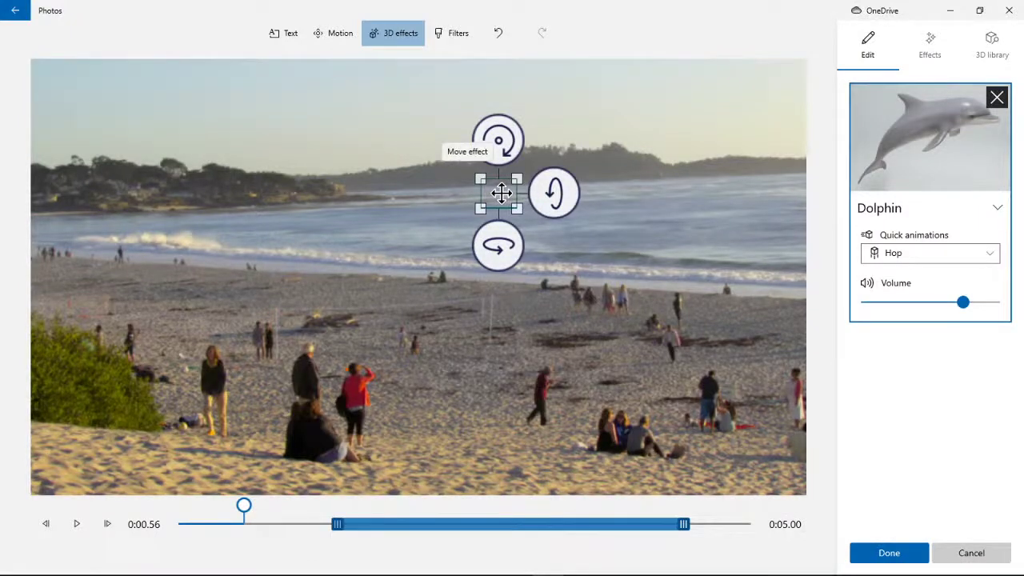
pyautogui.moveTo(501, 192)
pyautogui.mouseDown()
pyautogui.moveTo(475, 192)
pyautogui.moveTo(428, 299)
pyautogui.moveTo(514, 204)
pyautogui.mouseUp()
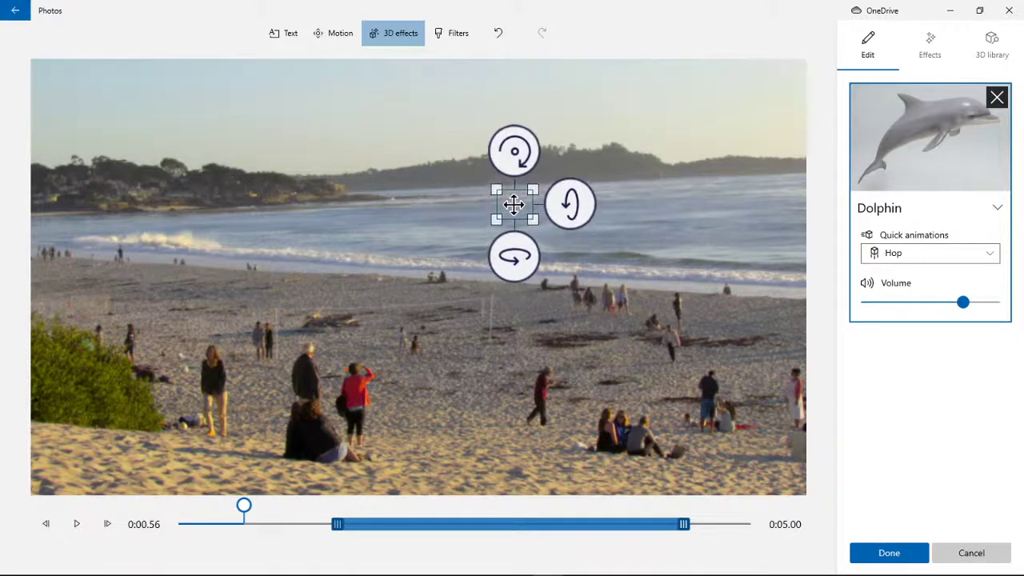
pyautogui.click(998, 211)
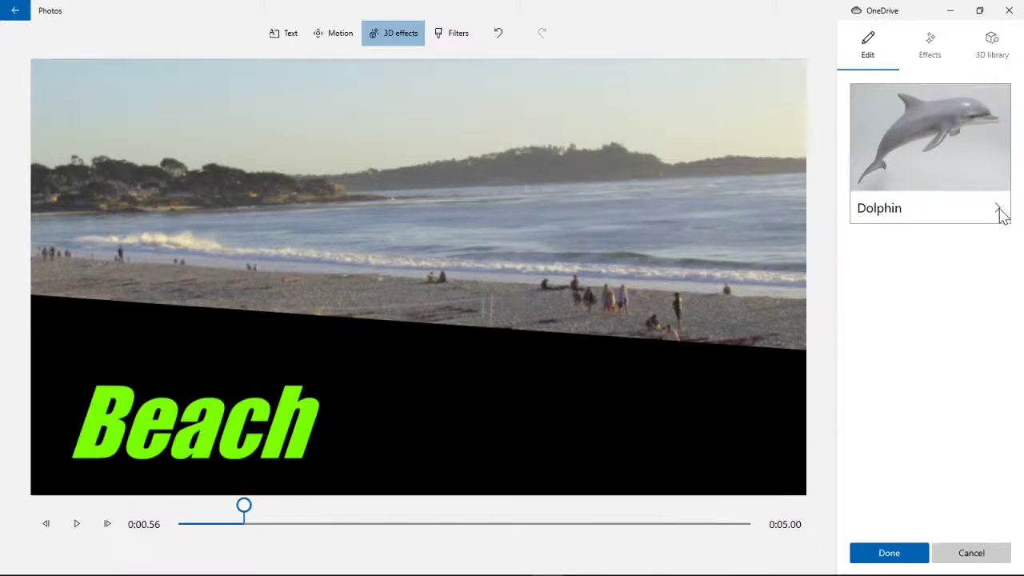
pyautogui.click(998, 211)
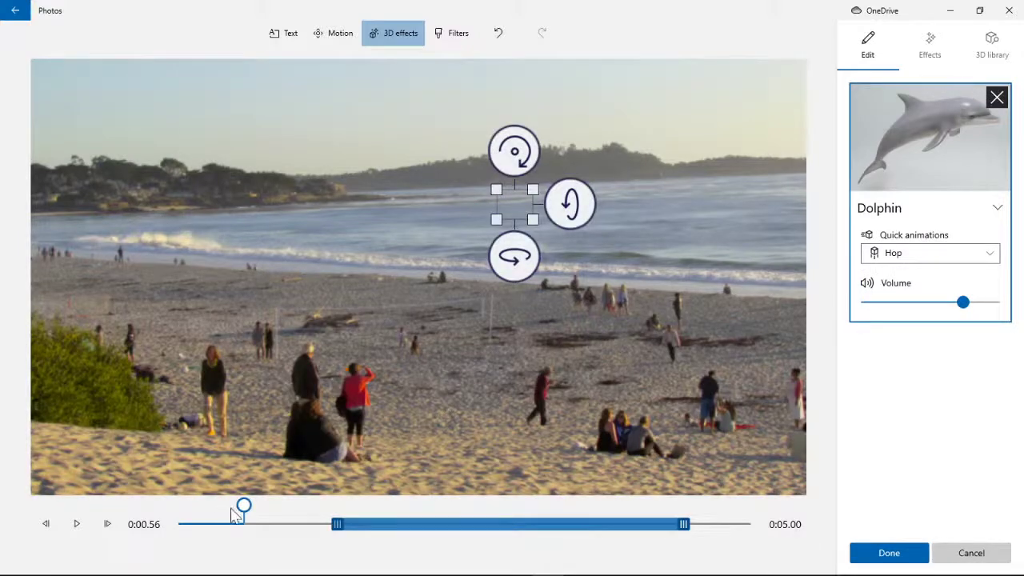
# At about 0:02.10, raise the dolphin slightly, then delete the Dolphin effect.
pyautogui.moveTo(244, 512); pyautogui.dragTo(388, 512)
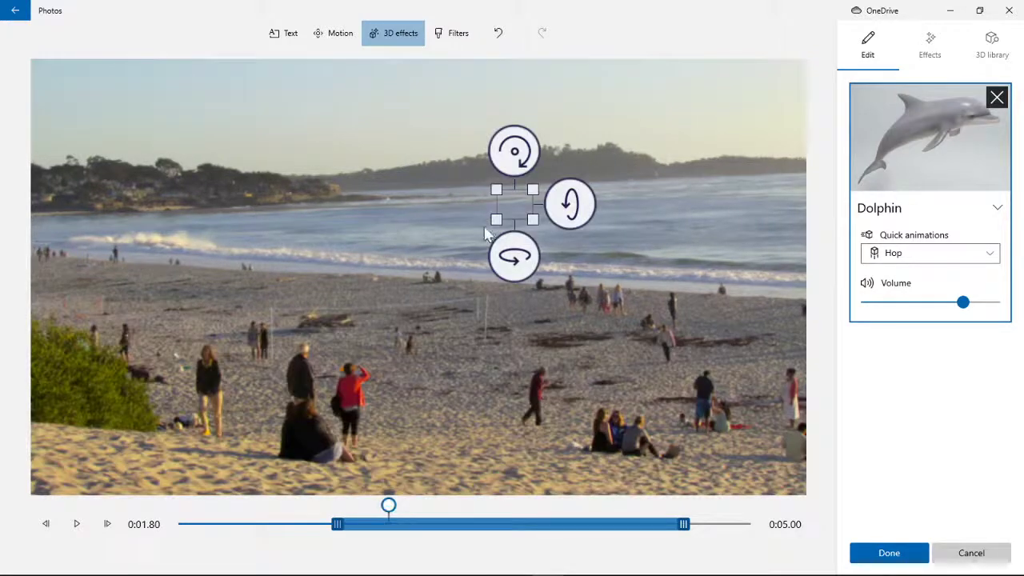
pyautogui.moveTo(509, 206); pyautogui.dragTo(507, 193)
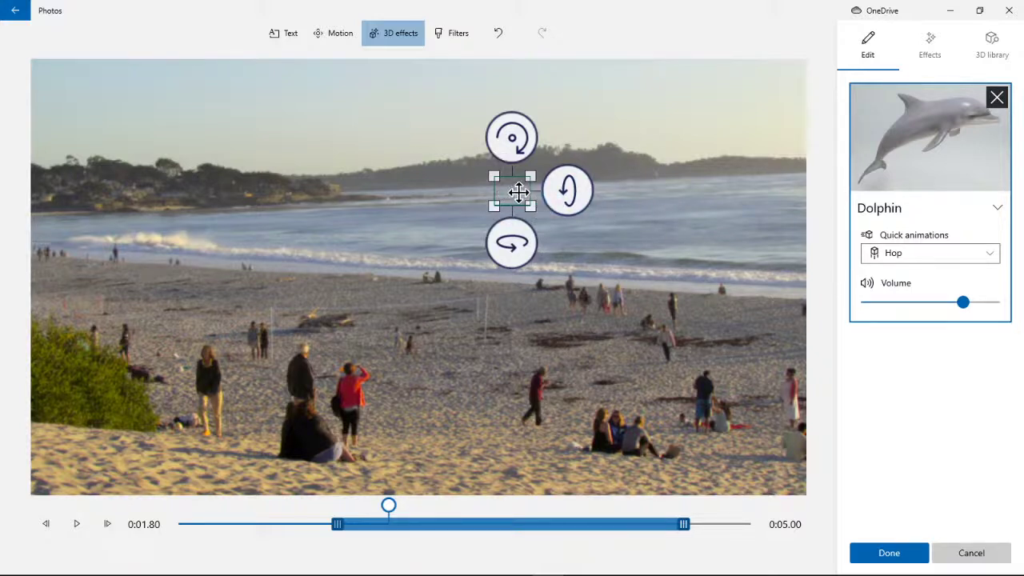
pyautogui.click(998, 98)
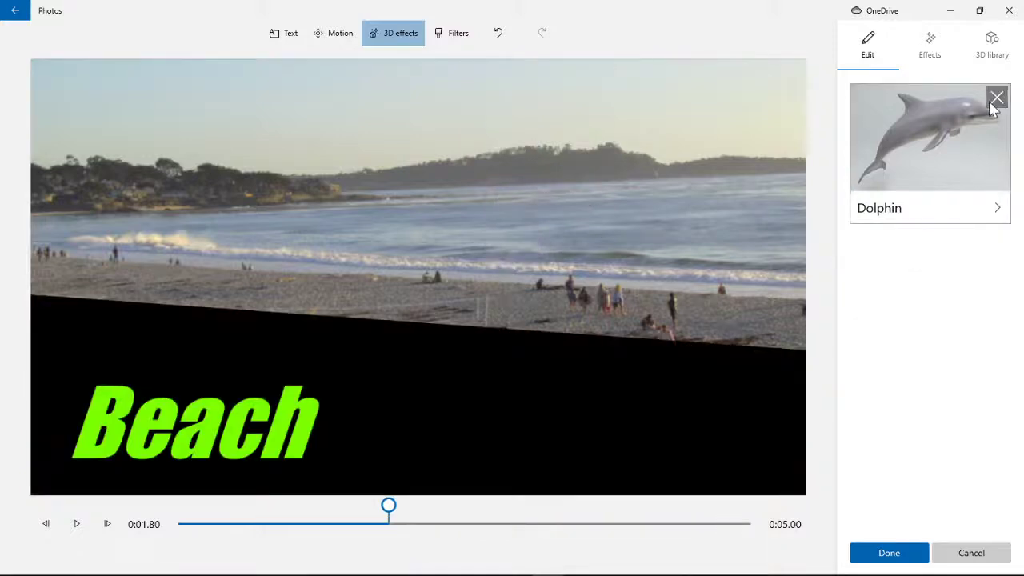
pyautogui.click(994, 102)
# Insert the Dolphin model from the 3D library's Animals & Insects category.
pyautogui.click(983, 54)
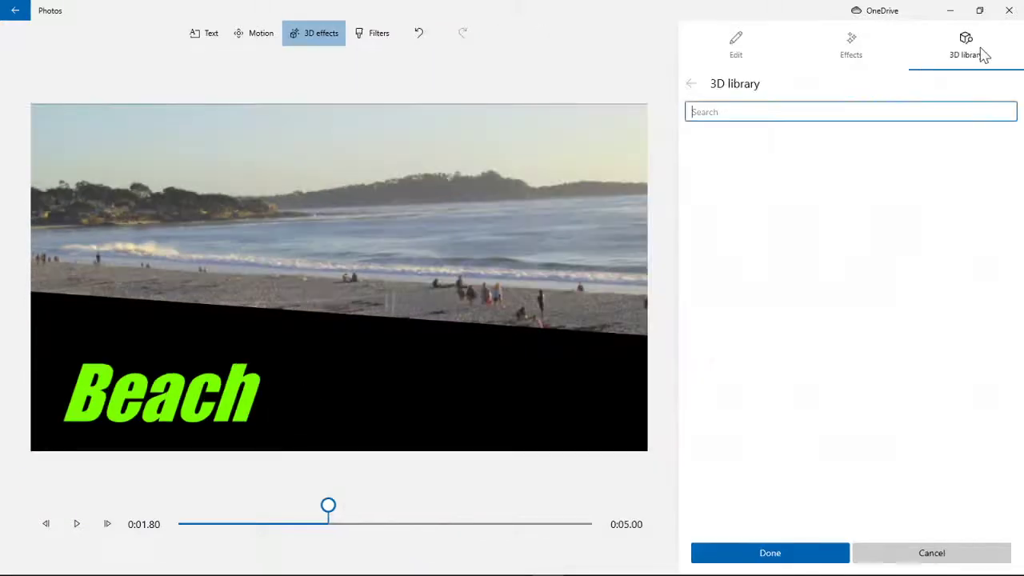
pyautogui.click(778, 252)
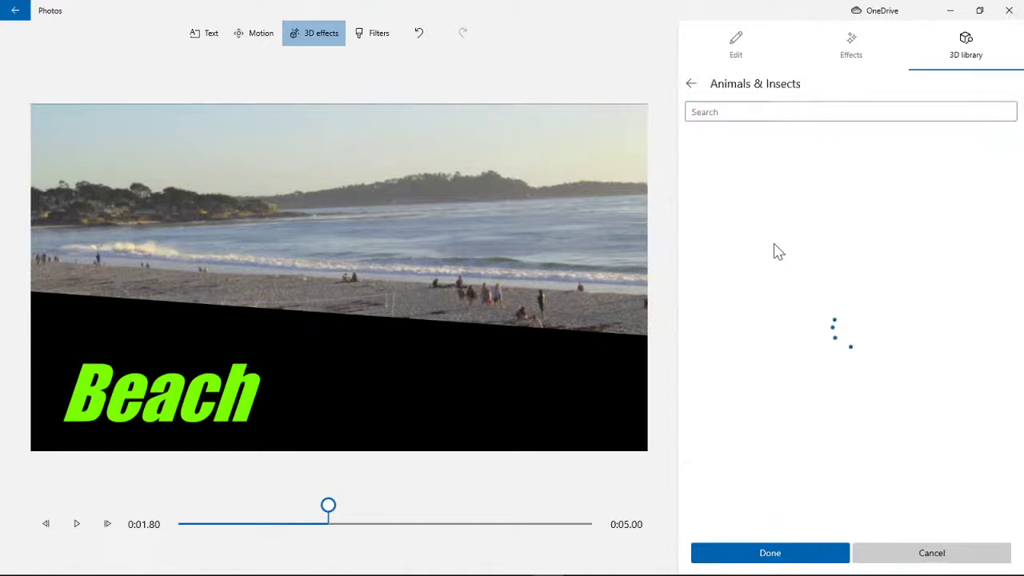
pyautogui.scroll(-3, 841, 360)
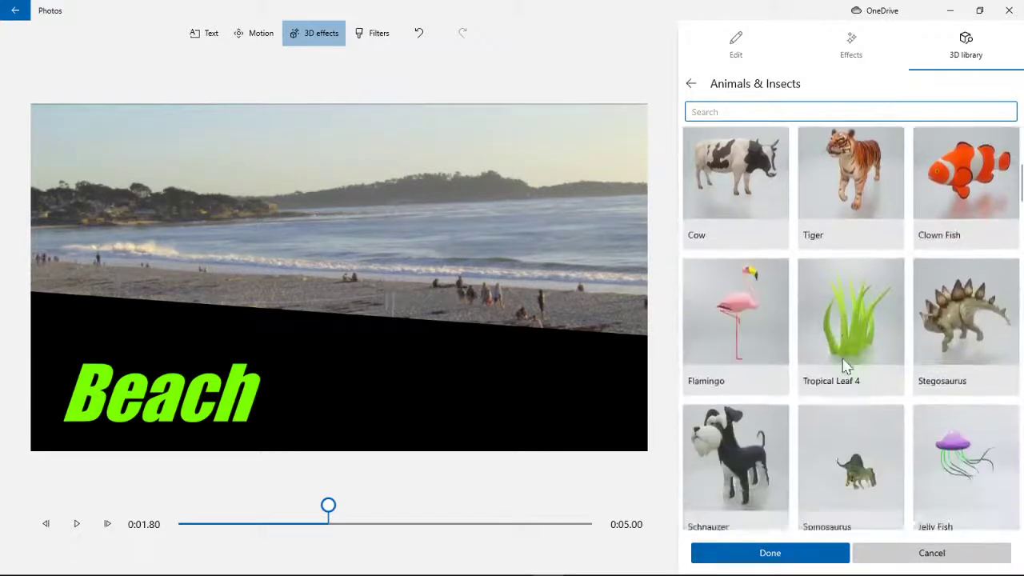
pyautogui.scroll(-8, 845, 366)
pyautogui.scroll(4, 920, 312)
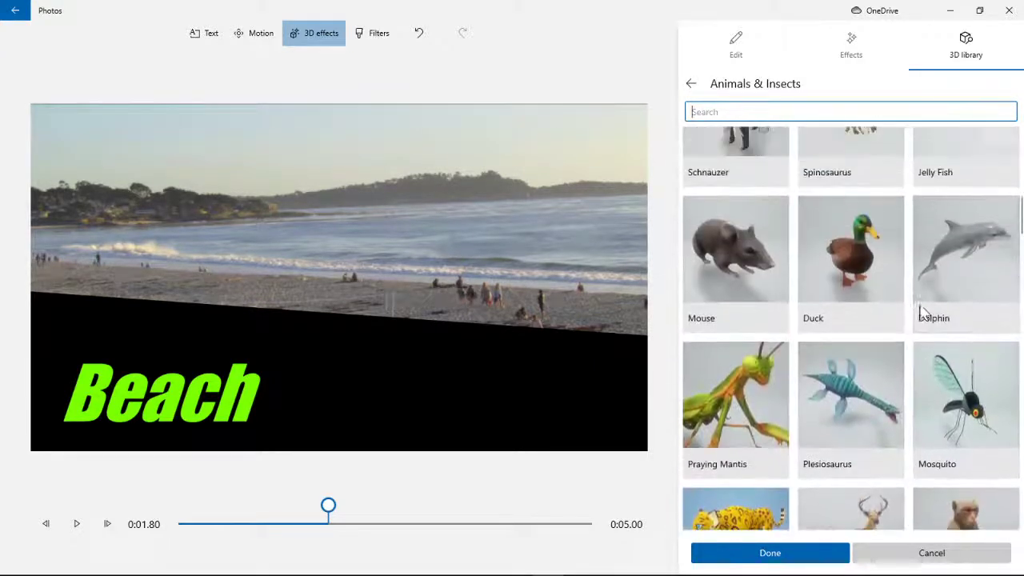
pyautogui.click(939, 272)
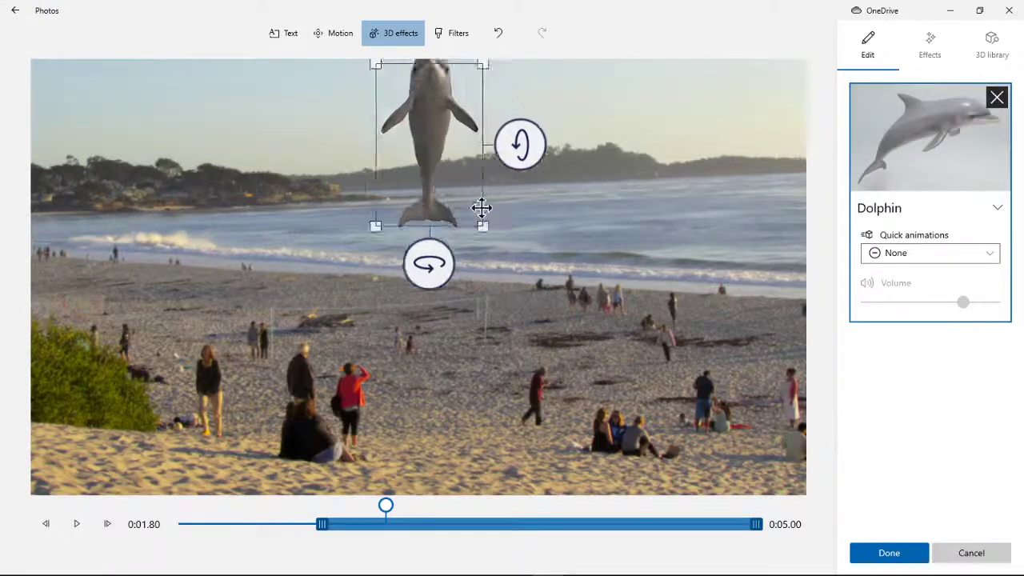
# Shrink the dolphin tiny, tilt it, place it over the sea, then check and save.
pyautogui.moveTo(481, 208); pyautogui.dragTo(553, 332)
pyautogui.moveTo(484, 200); pyautogui.dragTo(561, 324)
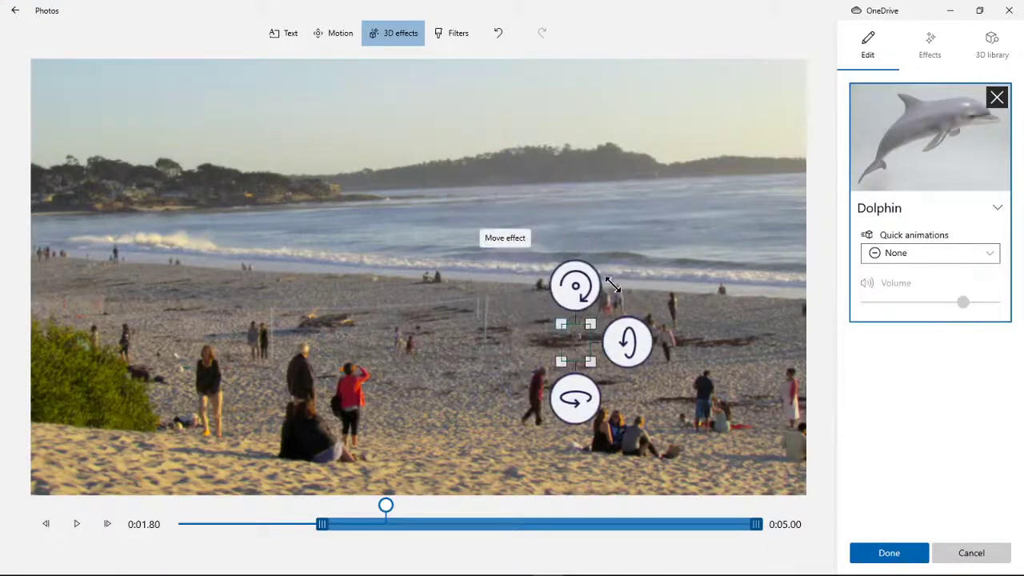
pyautogui.moveTo(575, 398); pyautogui.dragTo(670, 395)
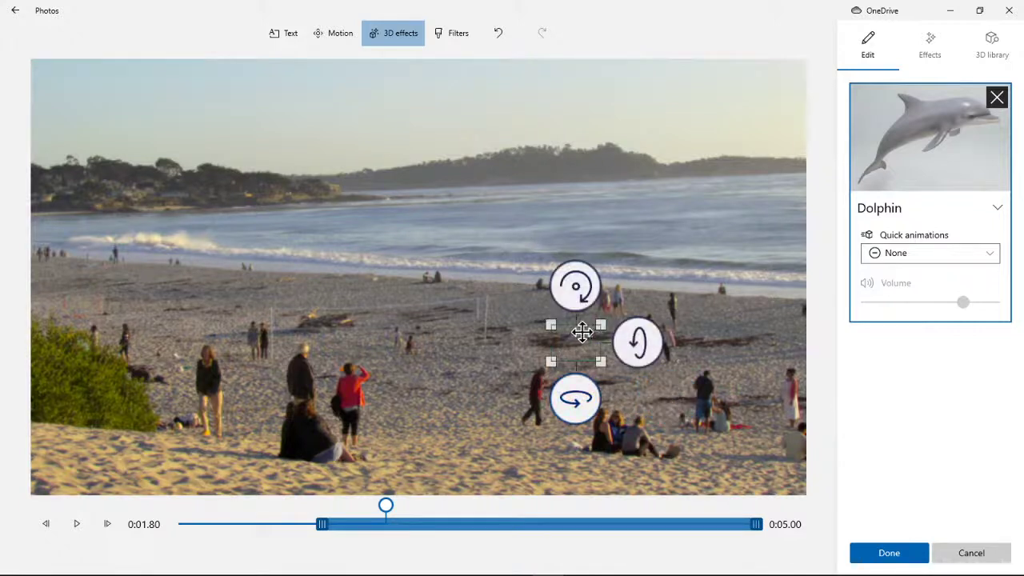
pyautogui.moveTo(581, 320); pyautogui.dragTo(528, 196)
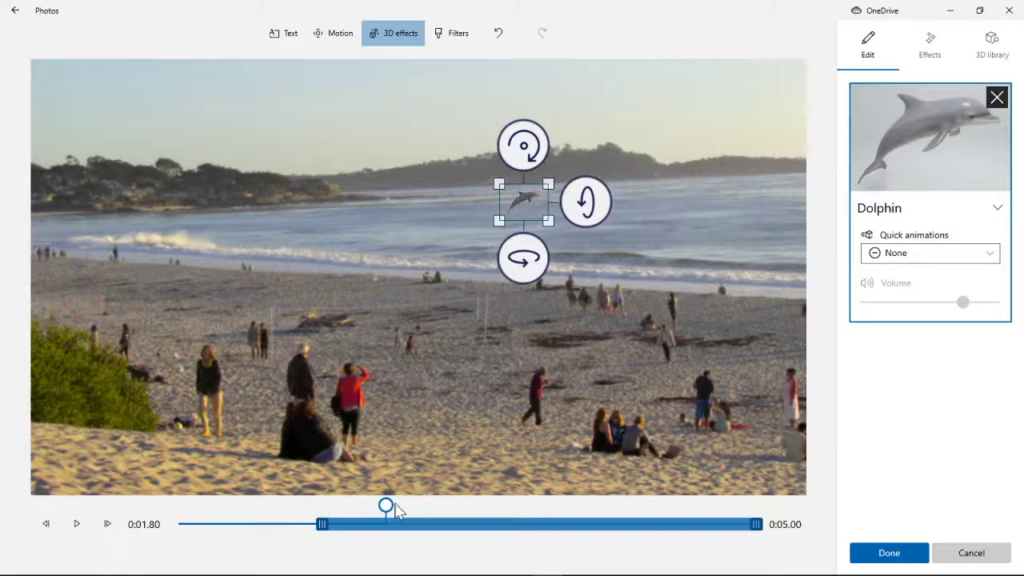
pyautogui.moveTo(398, 512); pyautogui.dragTo(305, 513)
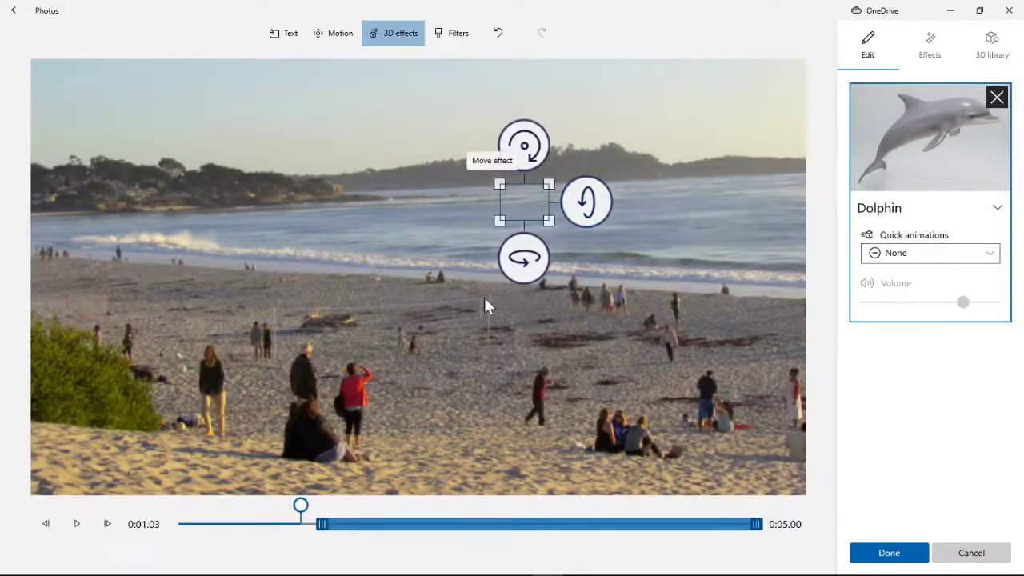
pyautogui.moveTo(305, 517); pyautogui.dragTo(356, 518)
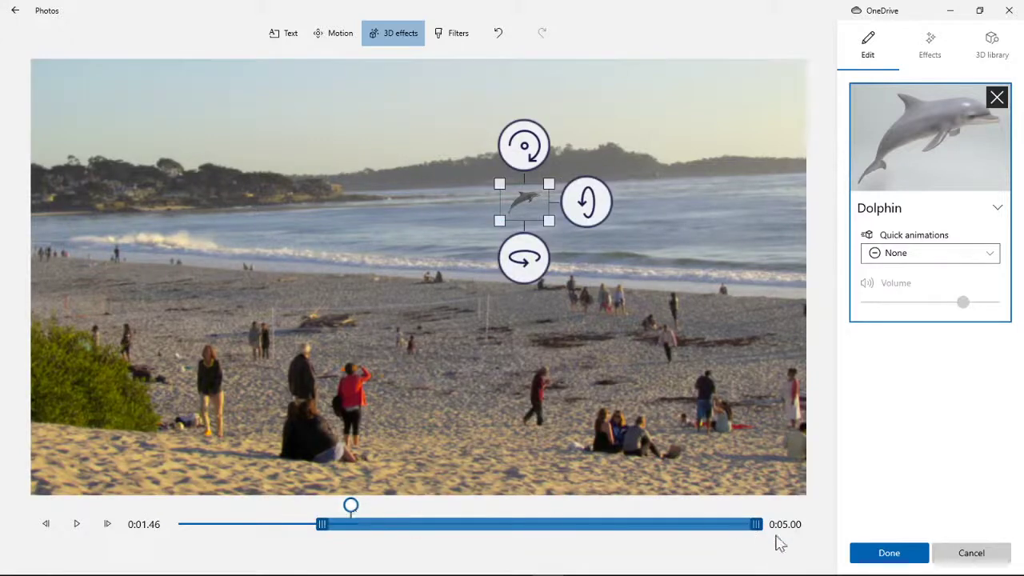
pyautogui.click(862, 559)
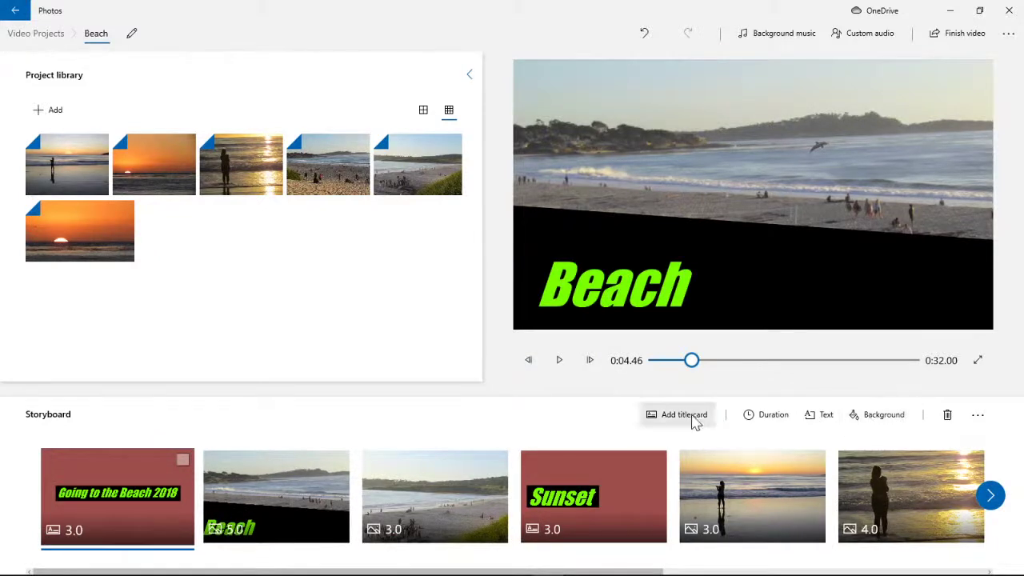
# Reopen the Beach clip's 3D effects and shrink the dolphin slightly.
pyautogui.click(328, 472)
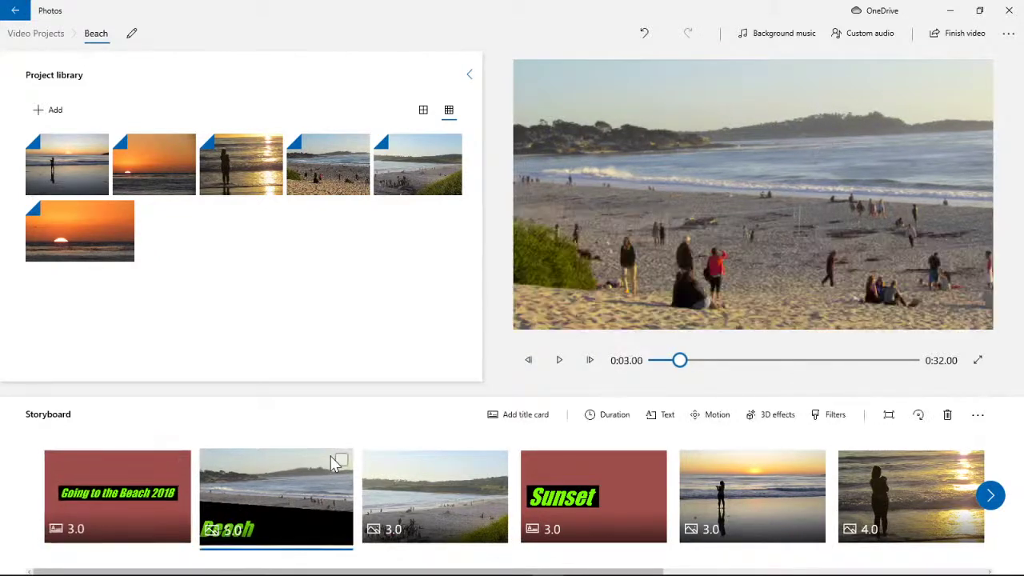
pyautogui.click(773, 416)
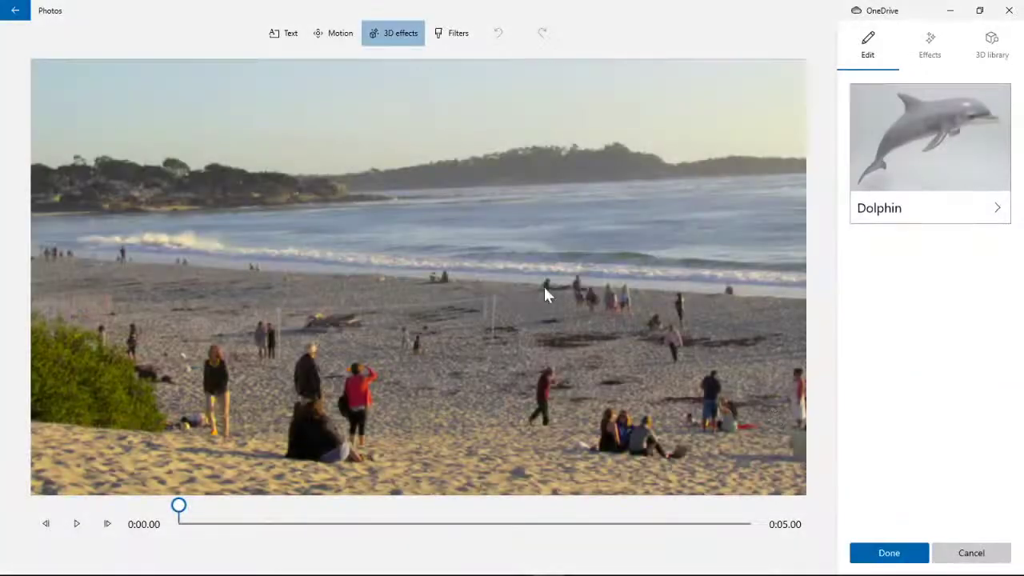
pyautogui.moveTo(182, 513); pyautogui.dragTo(317, 519)
pyautogui.click(398, 521)
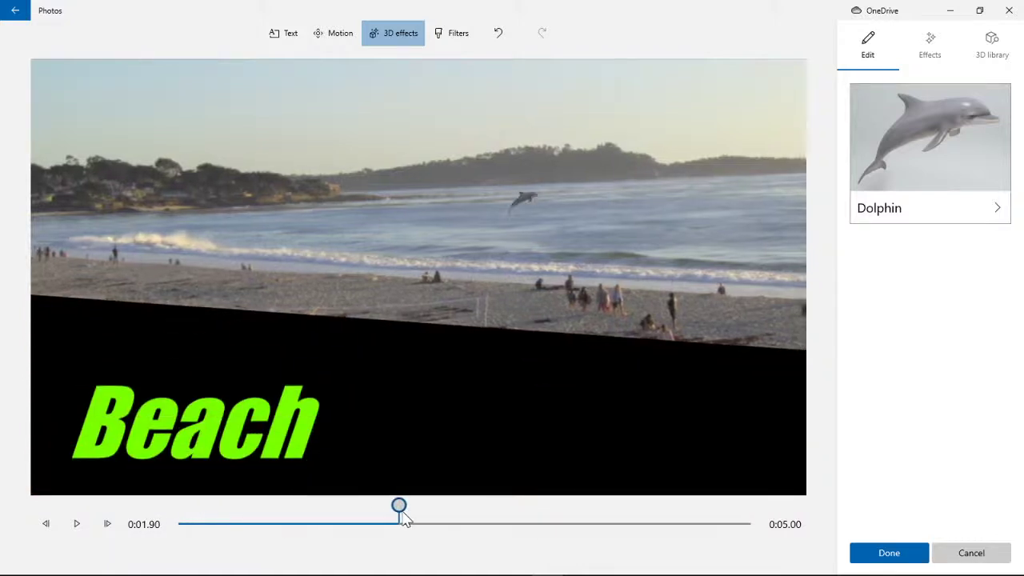
pyautogui.click(514, 201)
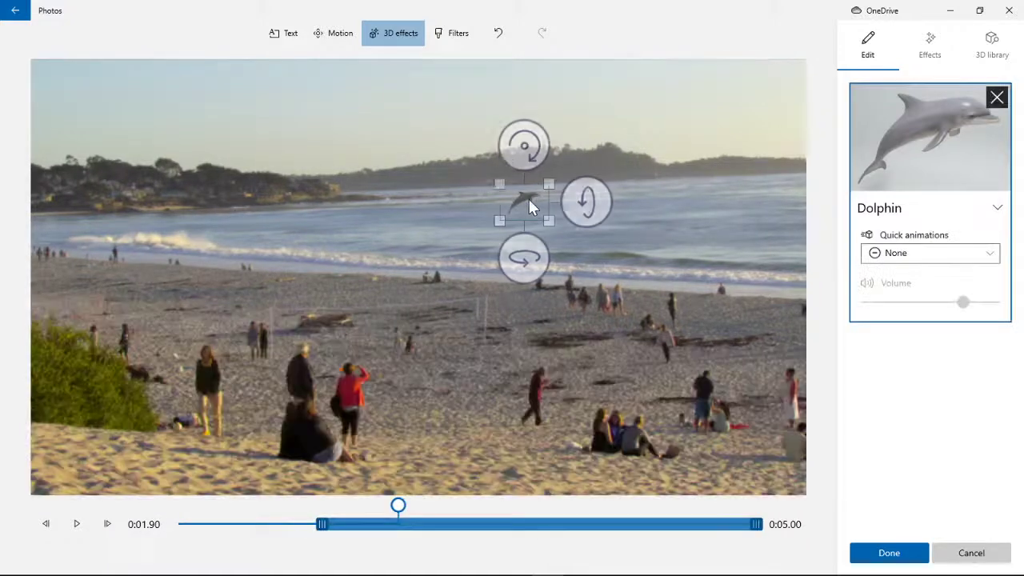
pyautogui.moveTo(550, 225); pyautogui.dragTo(546, 222)
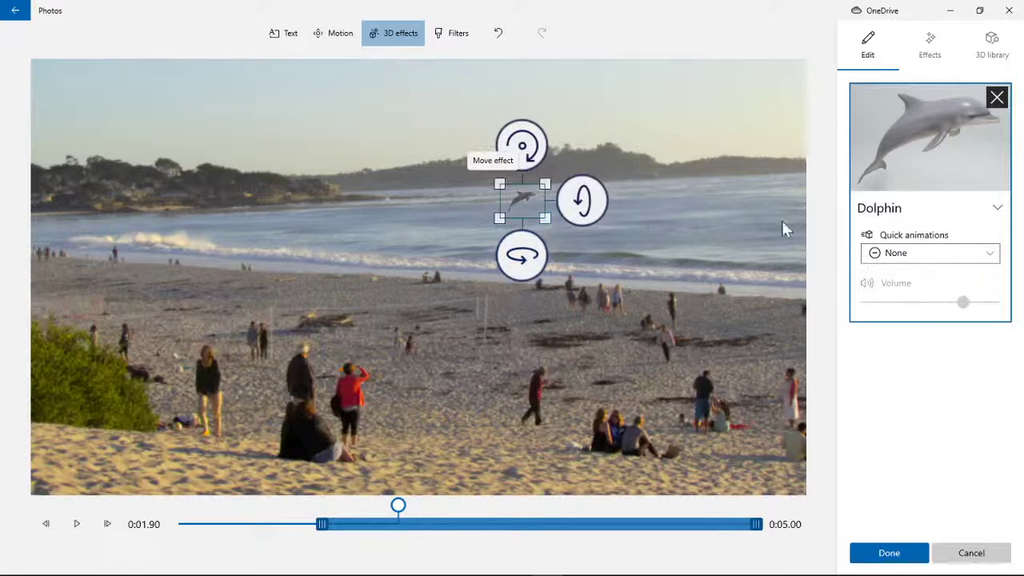
# Give the dolphin the Hop quick animation, end it mid-clip, and apply.
pyautogui.click(995, 256)
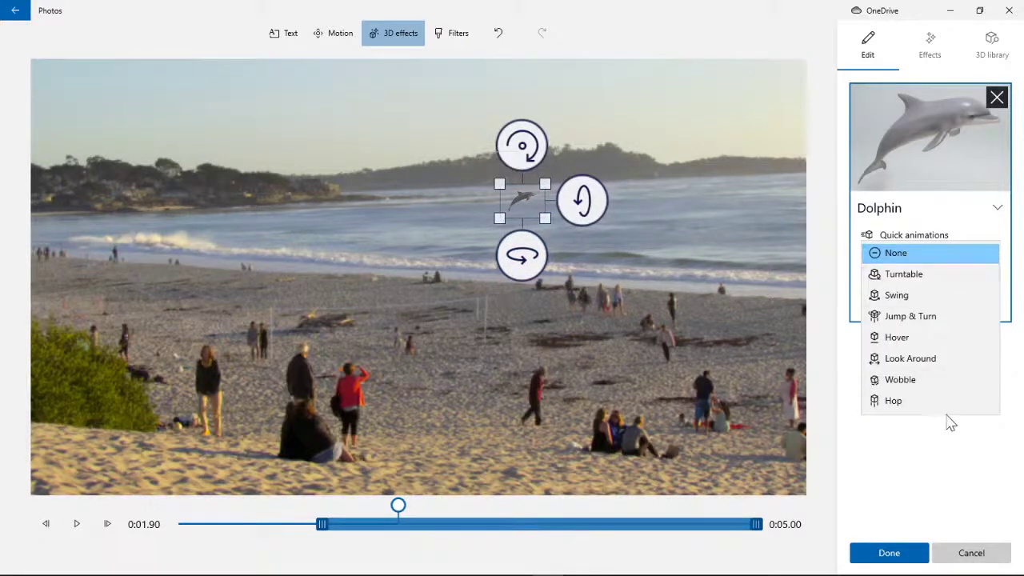
pyautogui.click(942, 406)
pyautogui.click(77, 525)
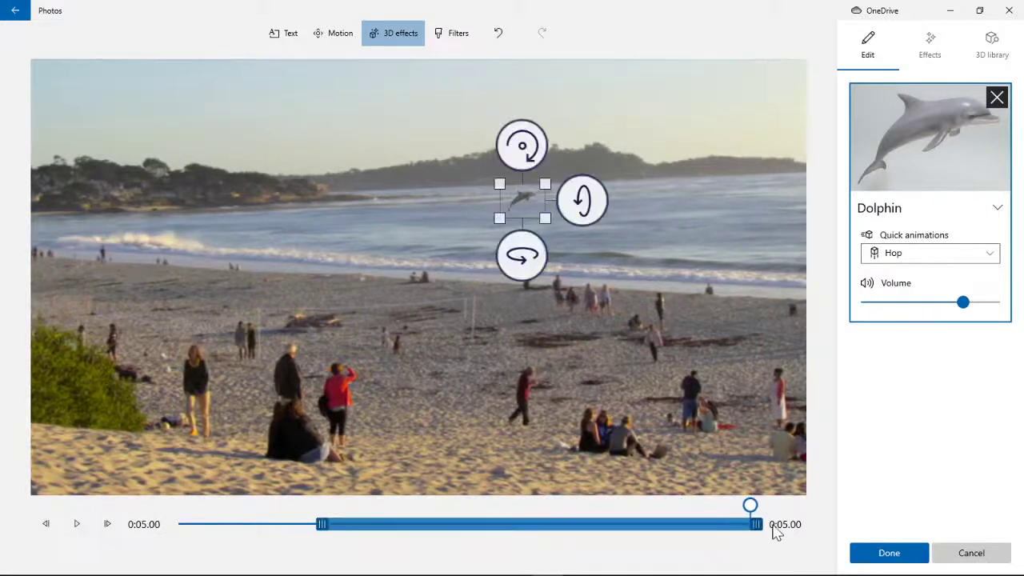
pyautogui.moveTo(760, 526); pyautogui.dragTo(522, 524)
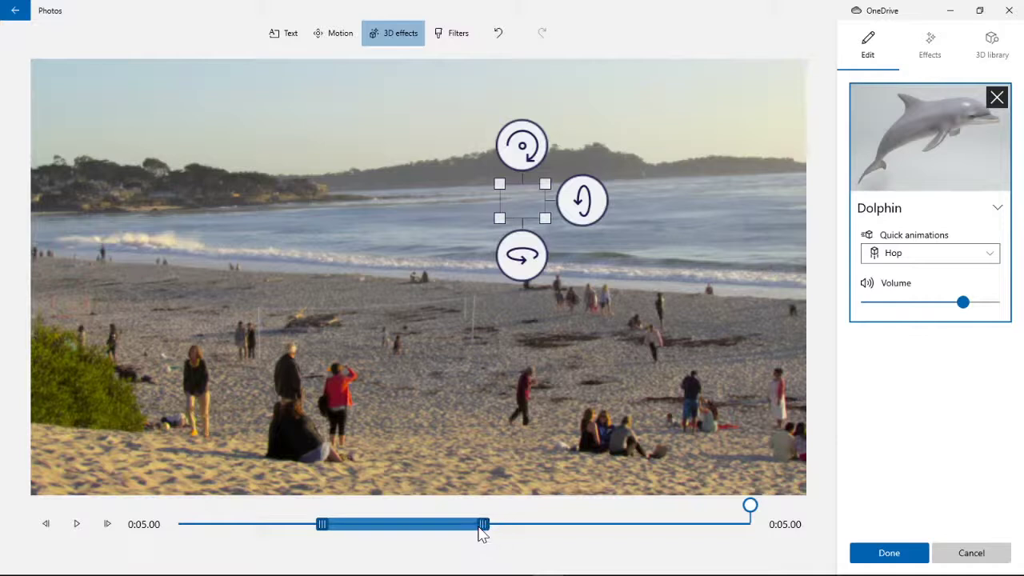
pyautogui.moveTo(752, 507); pyautogui.dragTo(411, 507)
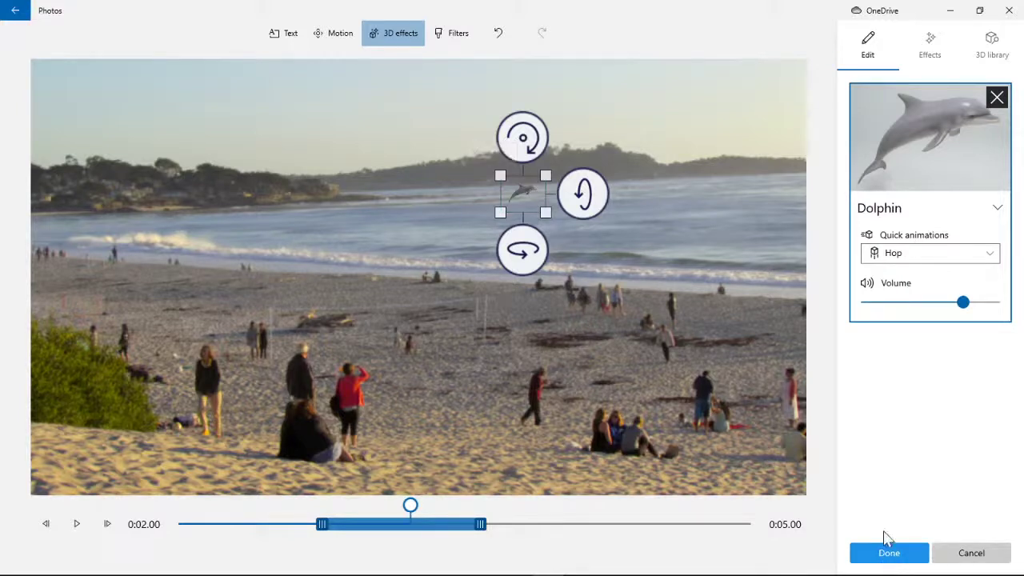
pyautogui.click(902, 551)
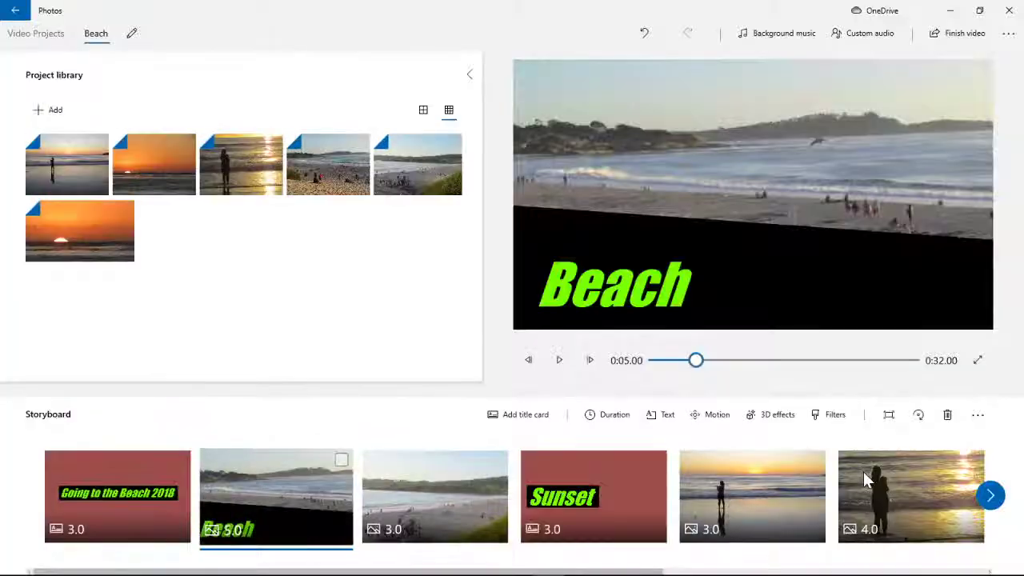
# Rewind to 0:00.00 and play the Beach slideshow from the start in full screen.
pyautogui.moveTo(696, 361); pyautogui.dragTo(633, 366)
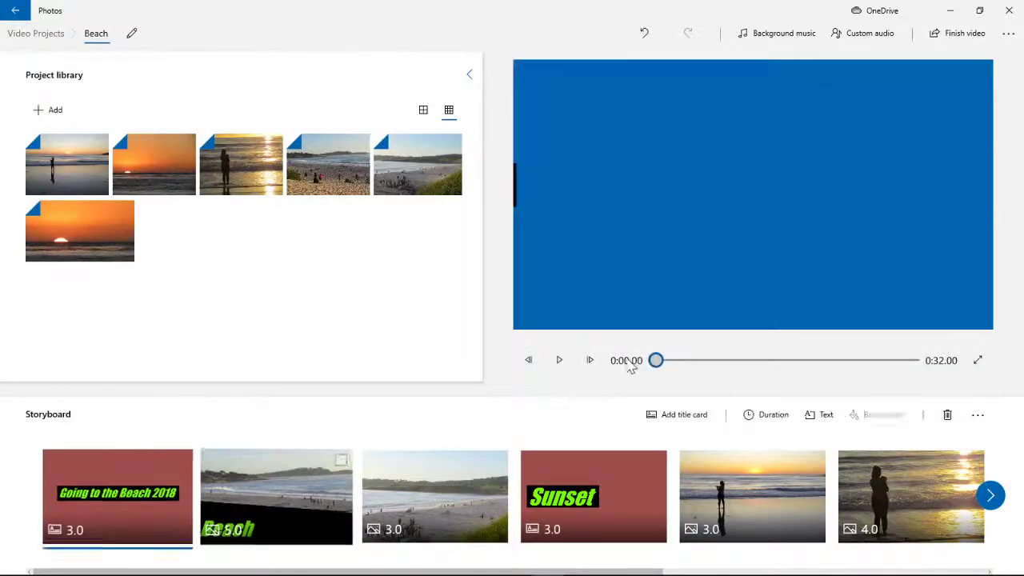
pyautogui.click(978, 360)
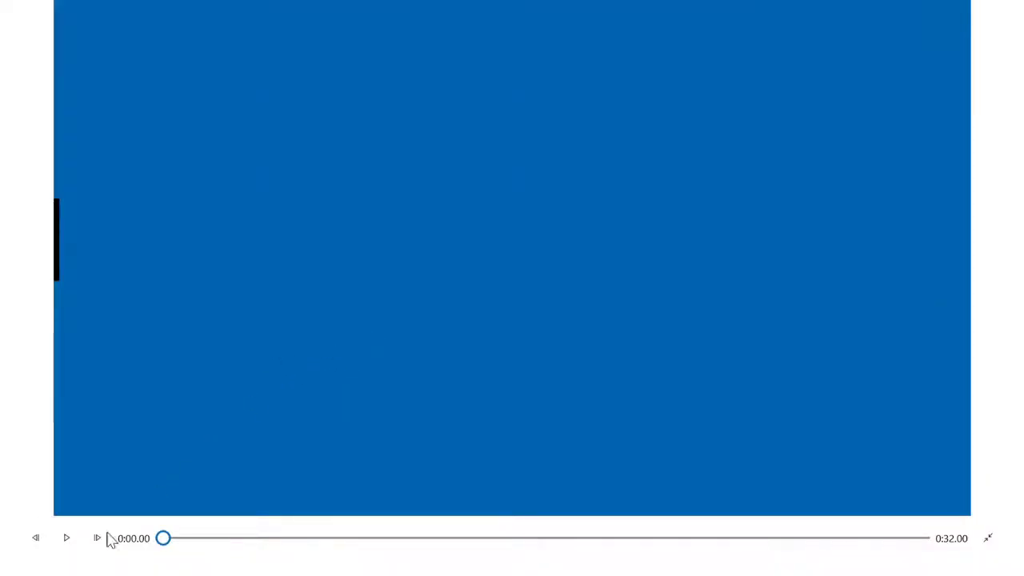
pyautogui.click(77, 541)
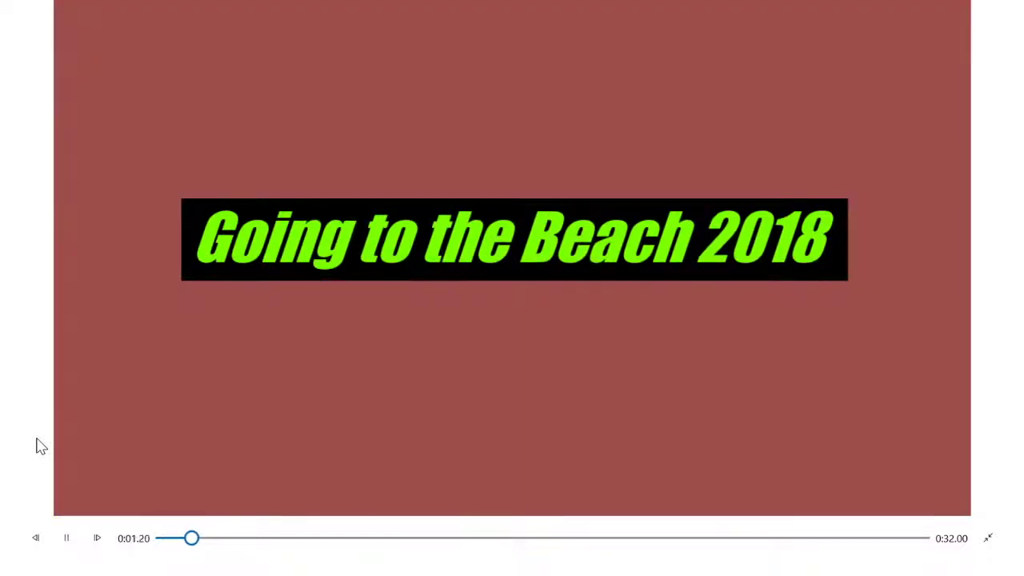
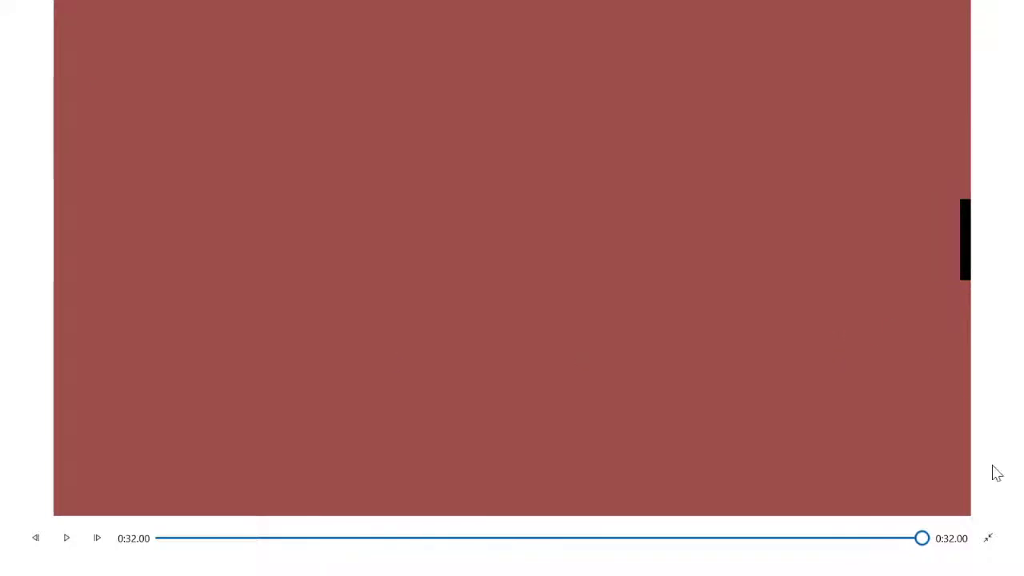
# Exit the full-screen preview to get back to the Beach project's editing view.
pyautogui.click(990, 538)
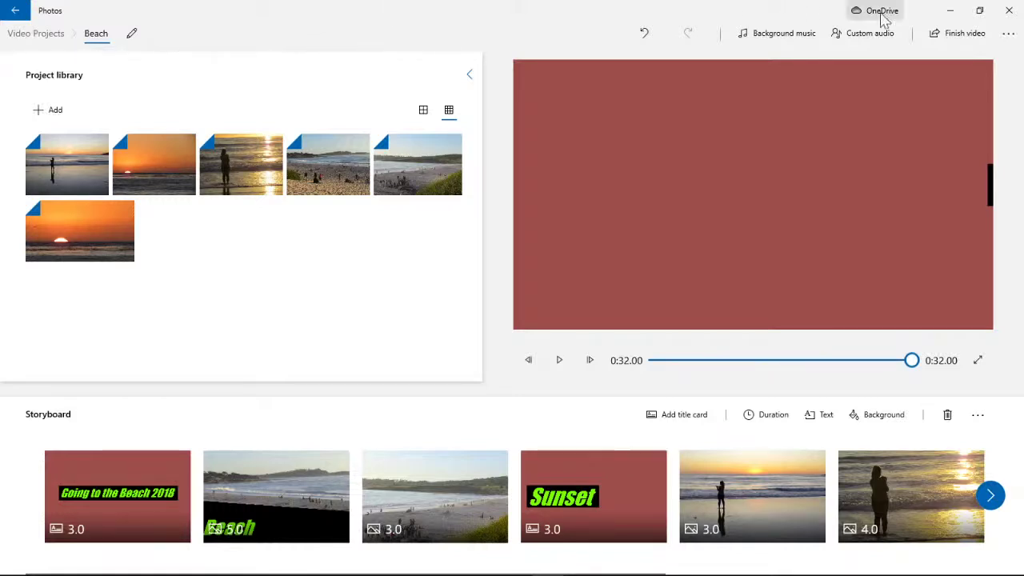
pyautogui.click(960, 36)
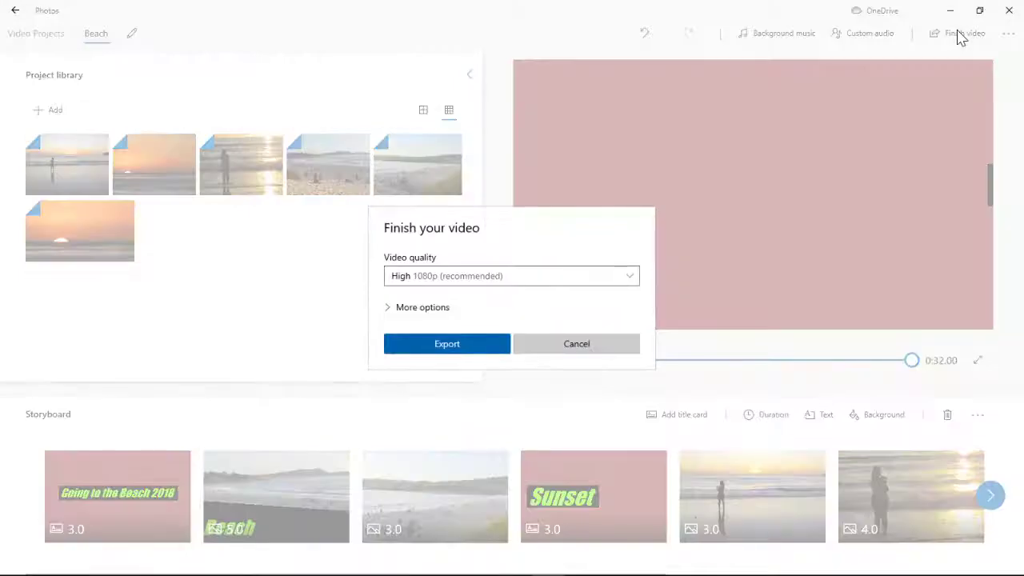
pyautogui.click(432, 281)
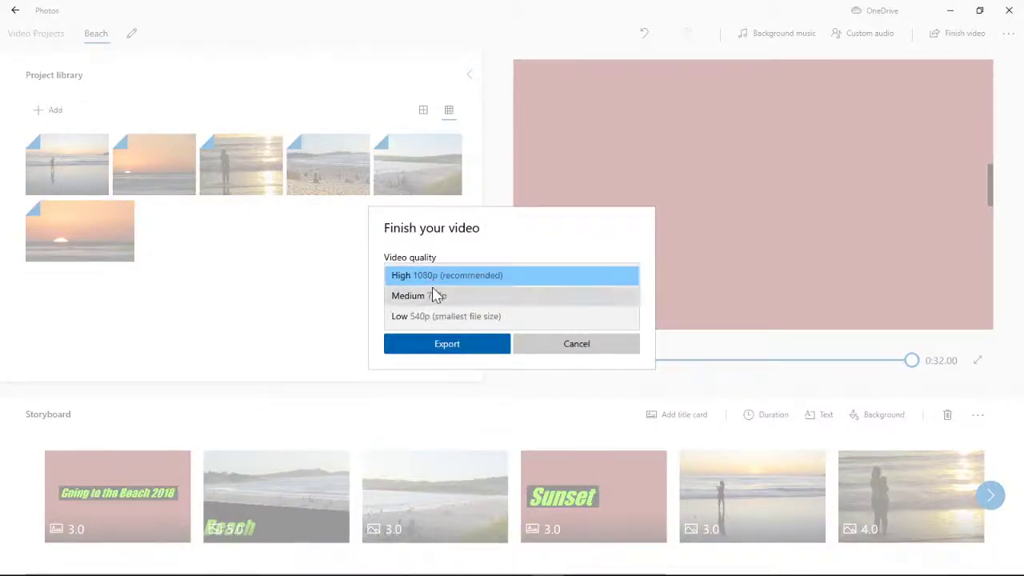
pyautogui.click(497, 264)
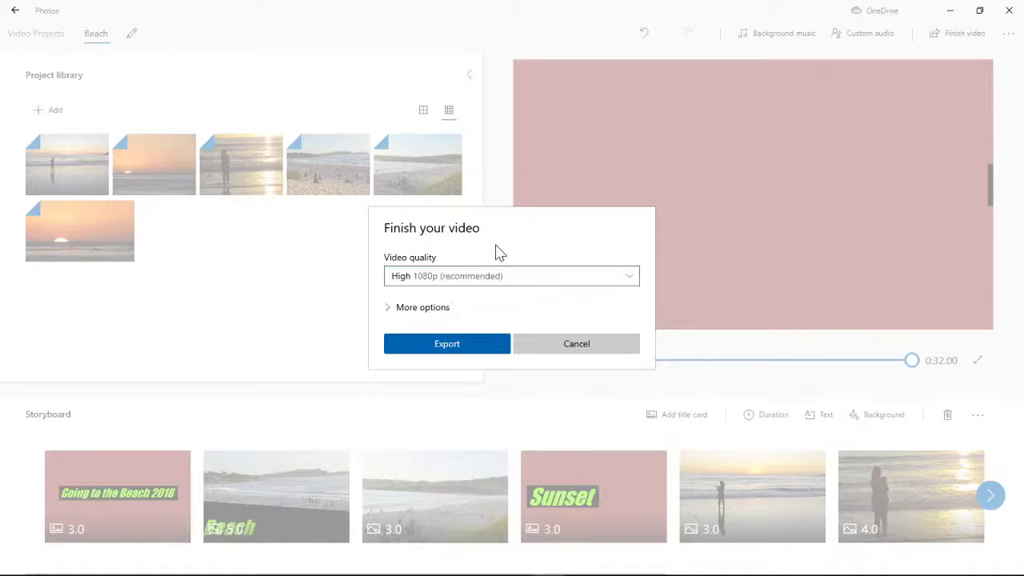
pyautogui.click(408, 312)
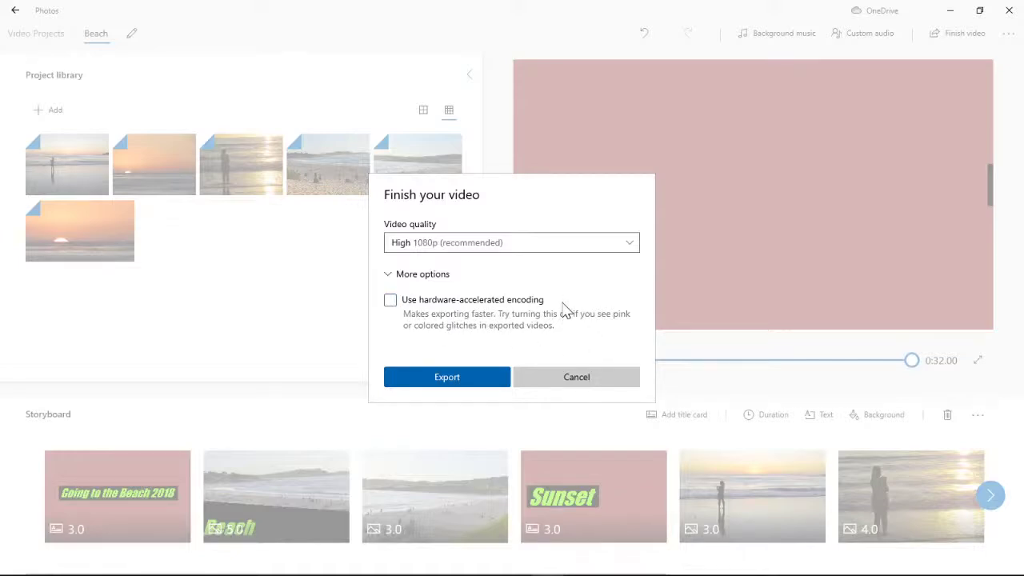
pyautogui.click(433, 381)
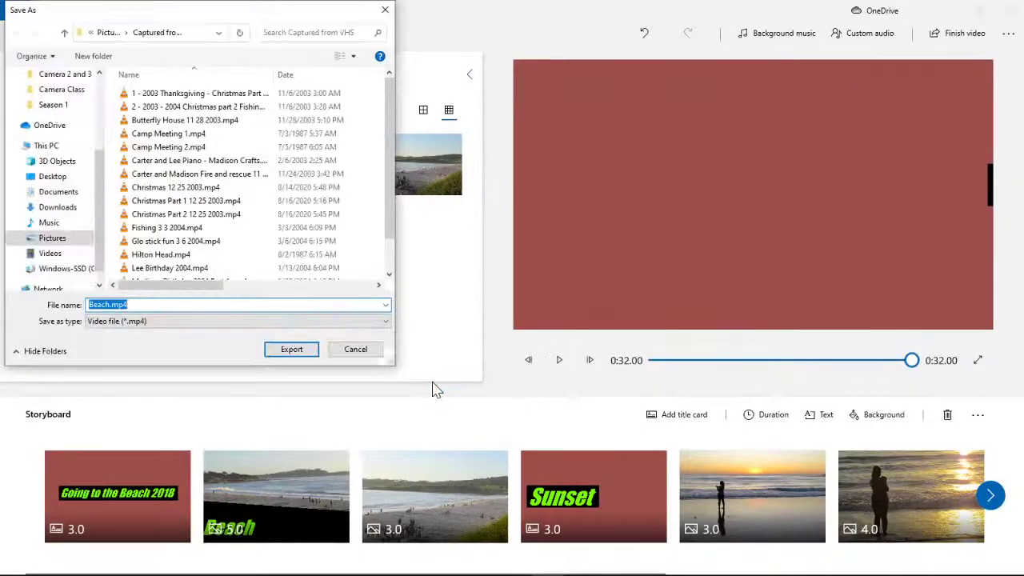
pyautogui.click(107, 32)
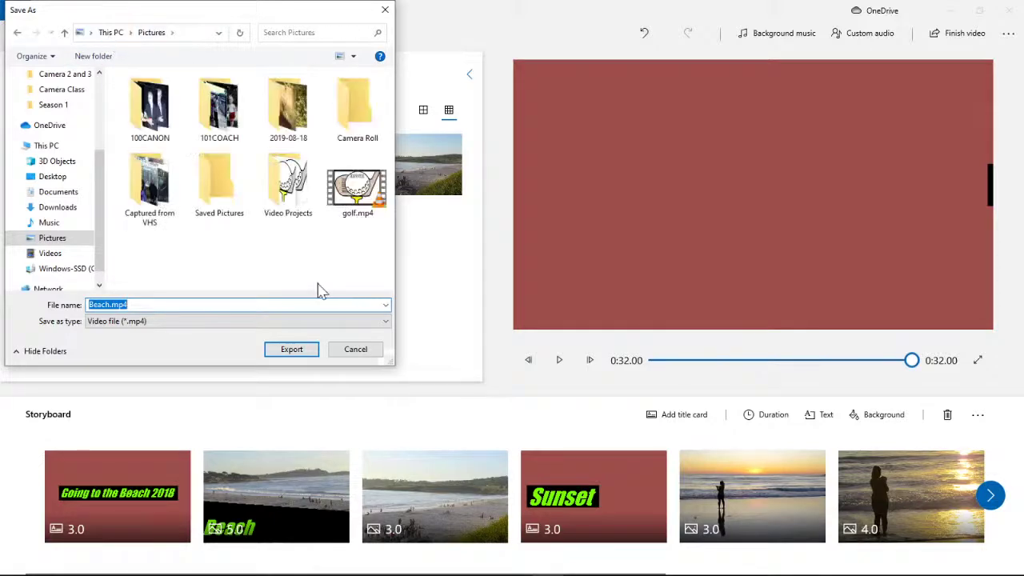
pyautogui.click(364, 354)
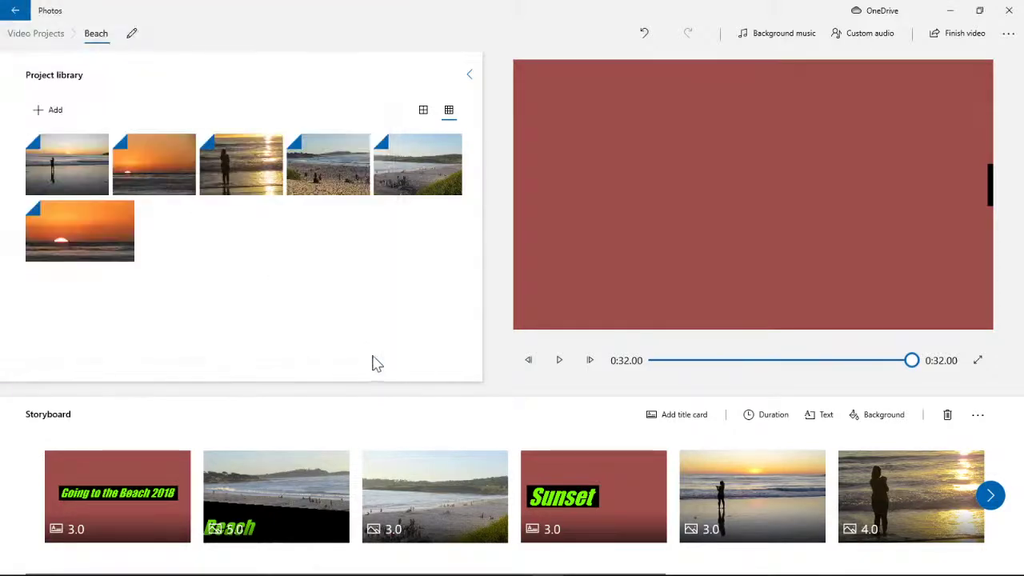
# Create a new blank video project named 'birding 9 30'.
pyautogui.click(40, 35)
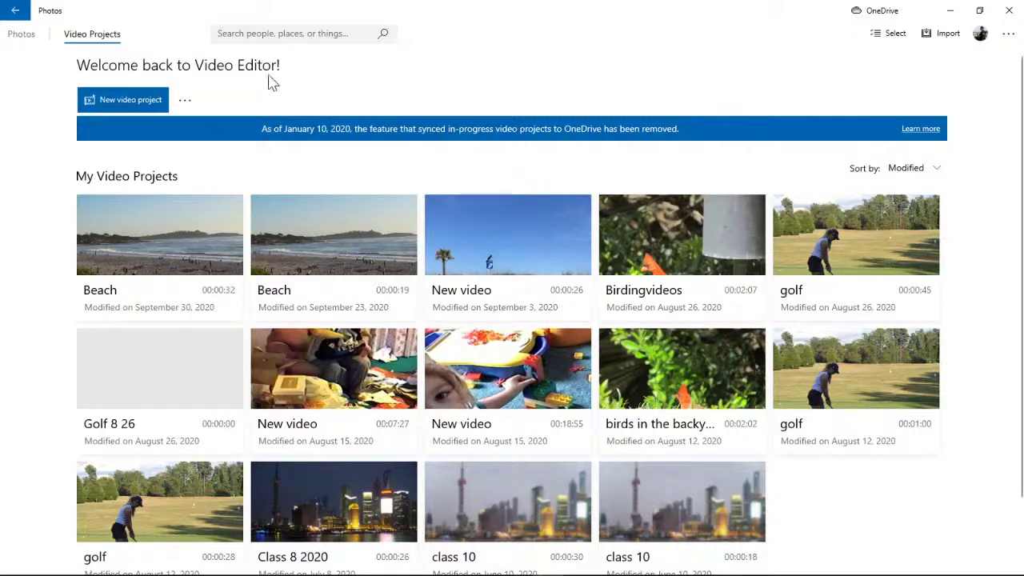
pyautogui.click(126, 103)
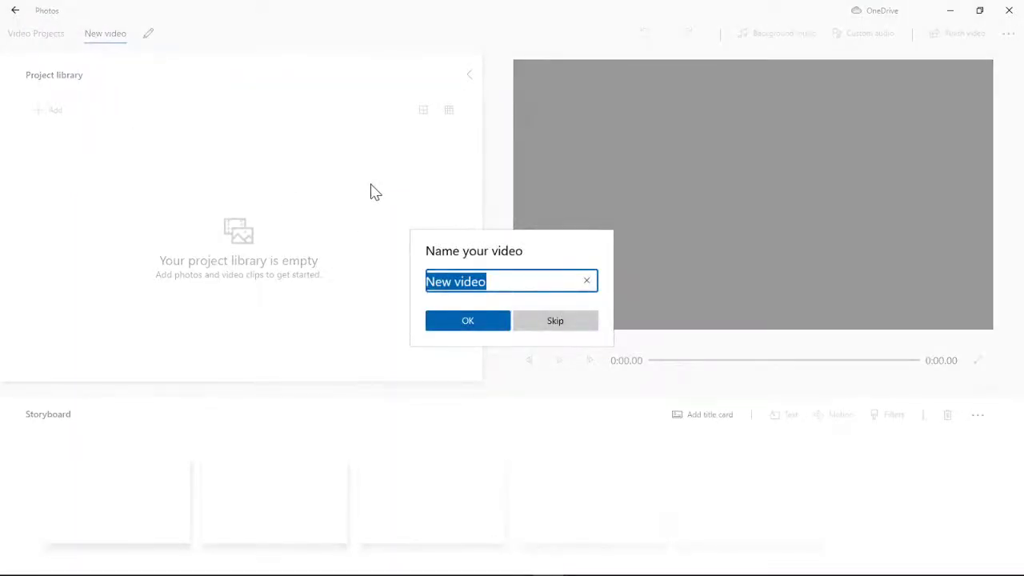
pyautogui.write('birding 9 30')
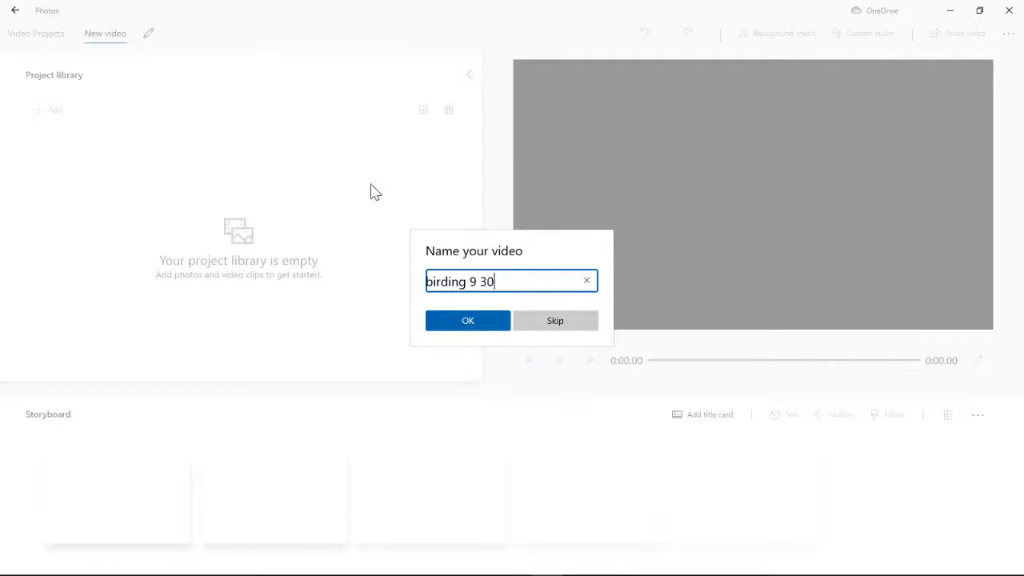
pyautogui.press('Return')
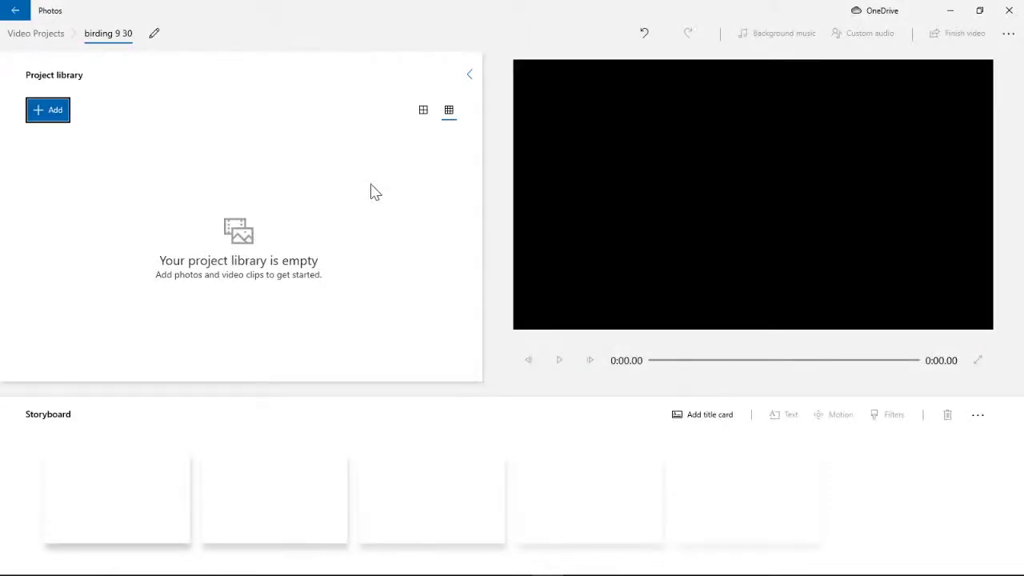
# Add media from this PC, selecting the seagull, cardinal-worm, snake-thrasher, Tybee cardinal and grackle clips.
pyautogui.click(52, 112)
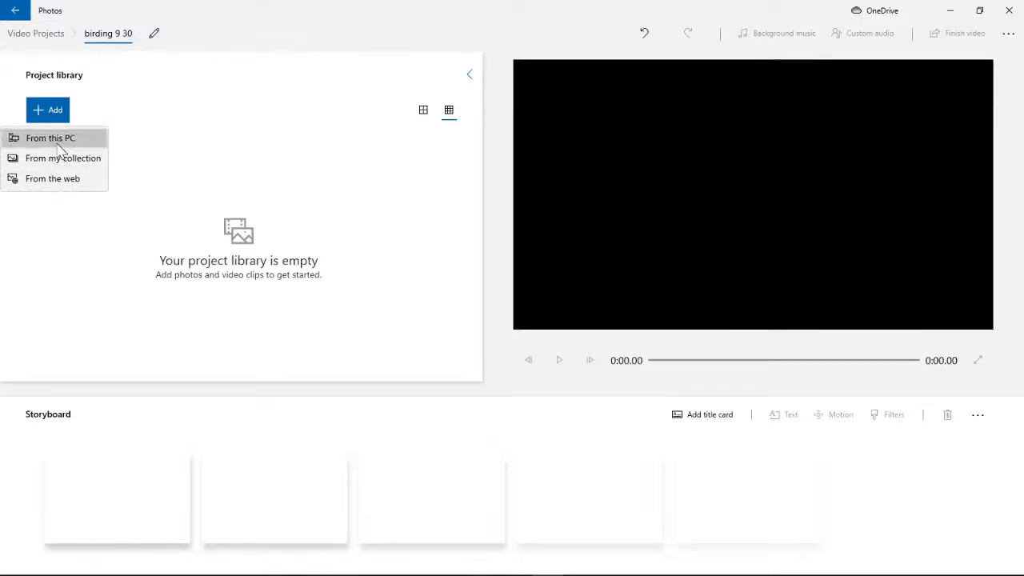
pyautogui.click(53, 140)
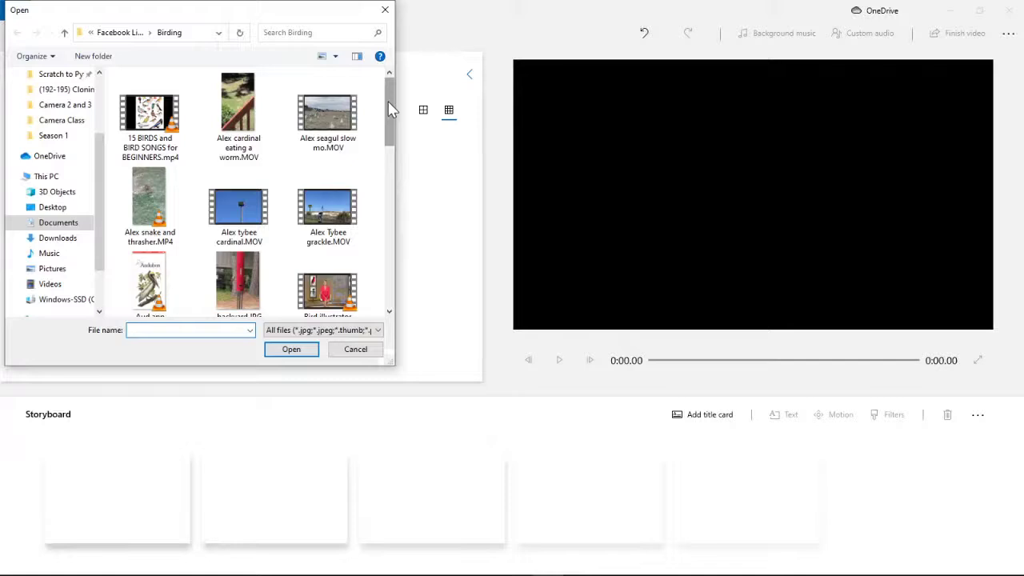
pyautogui.click(332, 121)
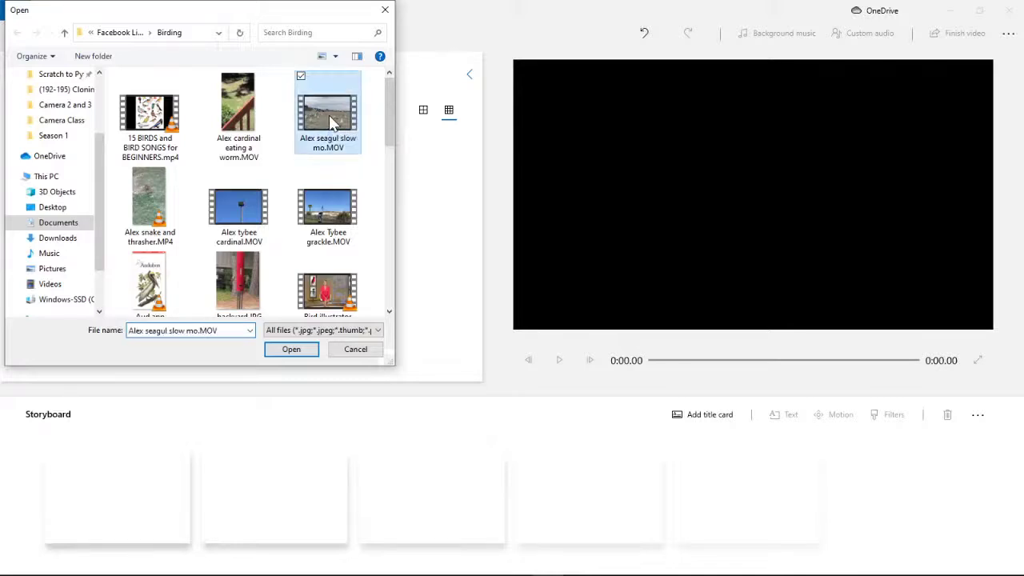
pyautogui.click(245, 122)
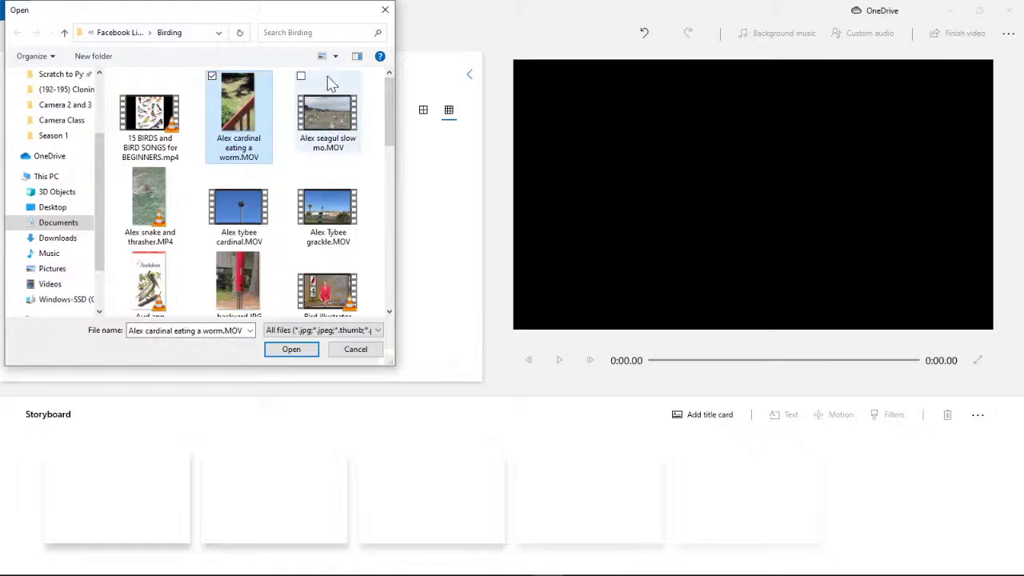
pyautogui.click(307, 88)
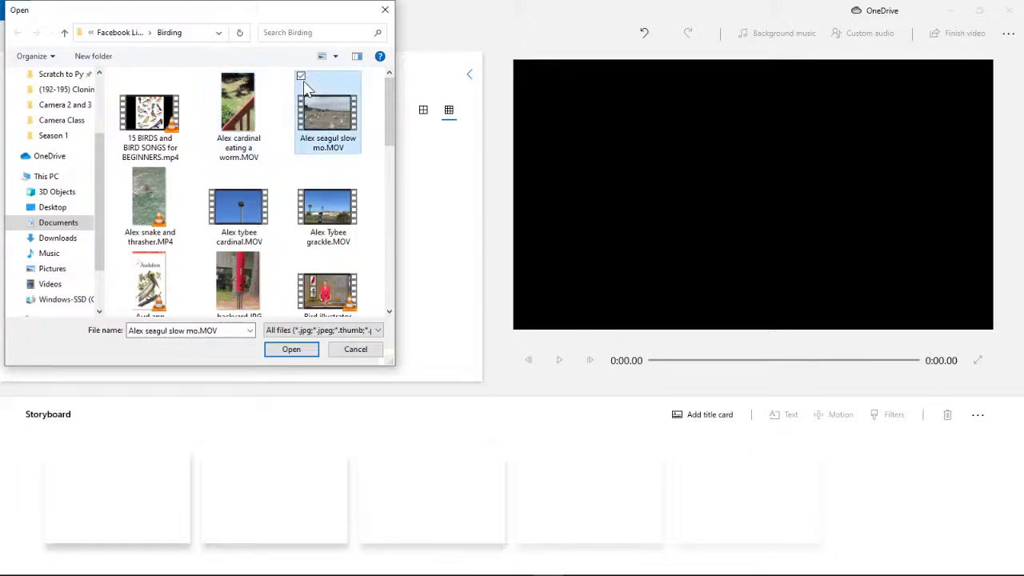
pyautogui.click(212, 76)
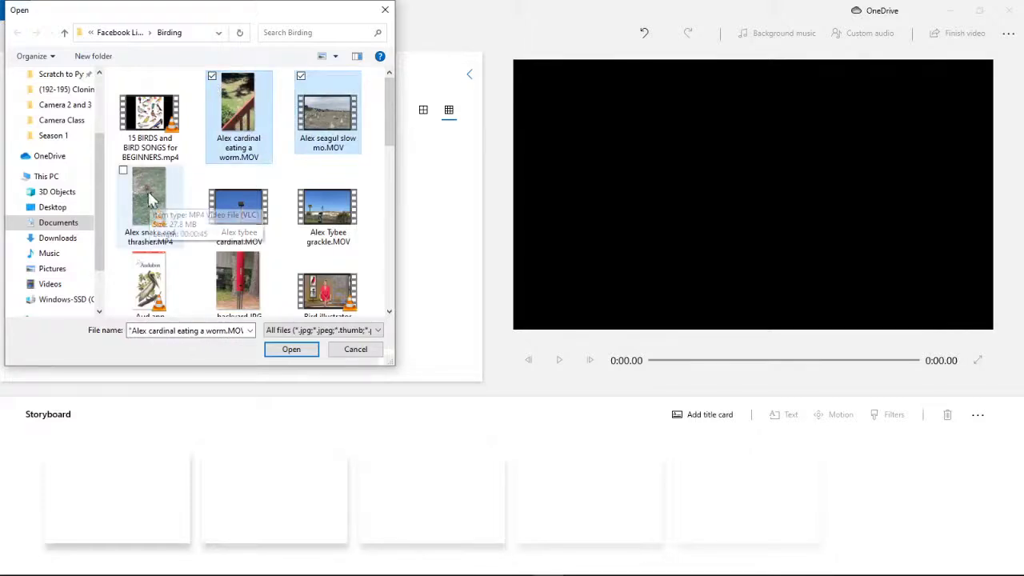
pyautogui.click(124, 172)
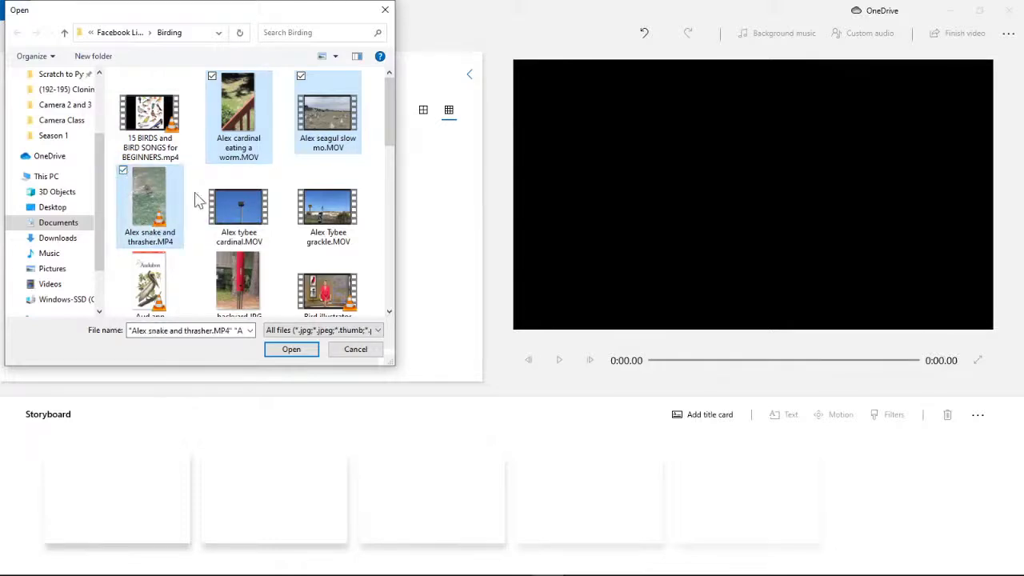
pyautogui.click(213, 170)
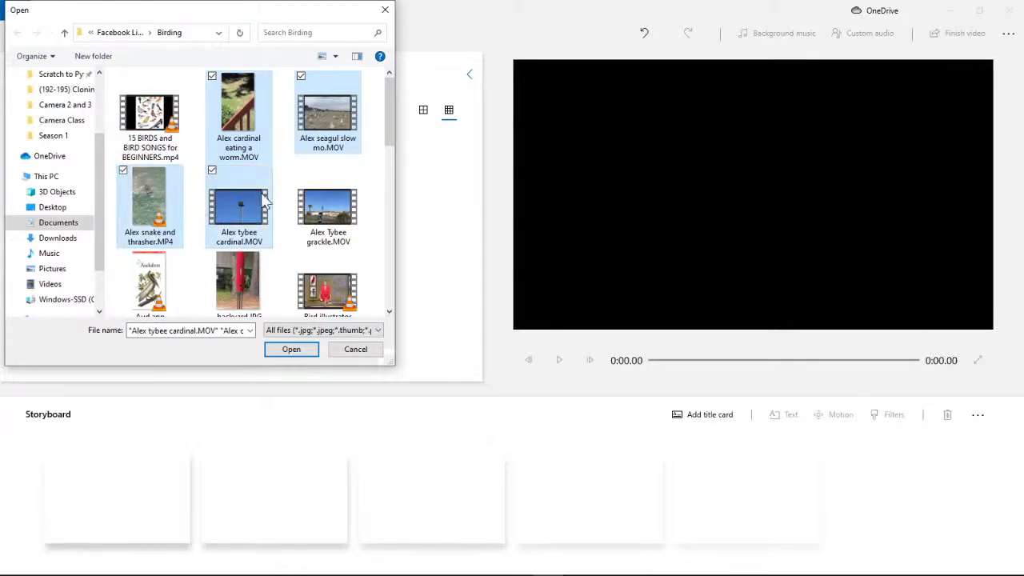
pyautogui.click(301, 170)
pyautogui.scroll(-1, 282, 227)
pyautogui.scroll(-1, 281, 225)
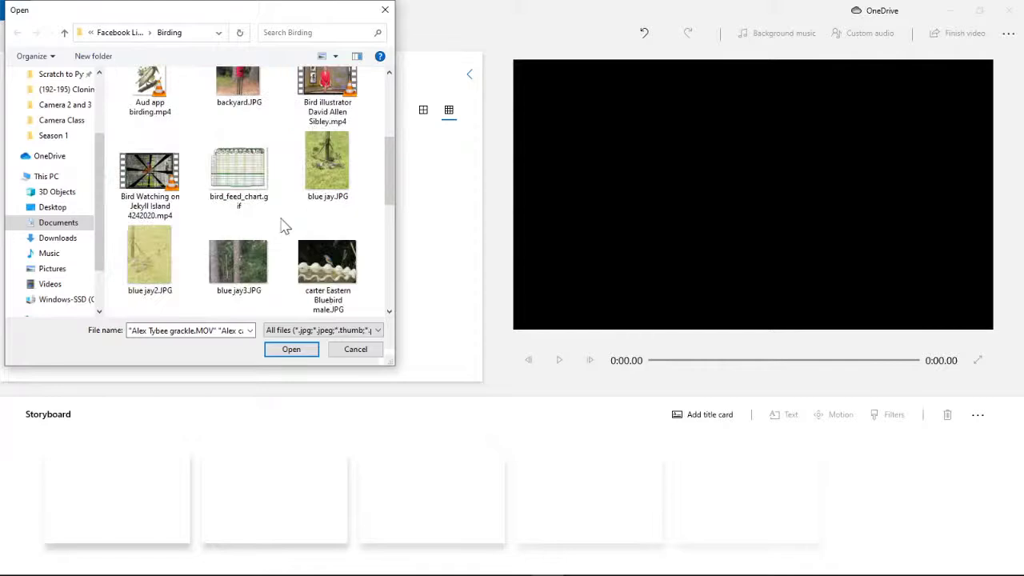
pyautogui.scroll(2, 282, 223)
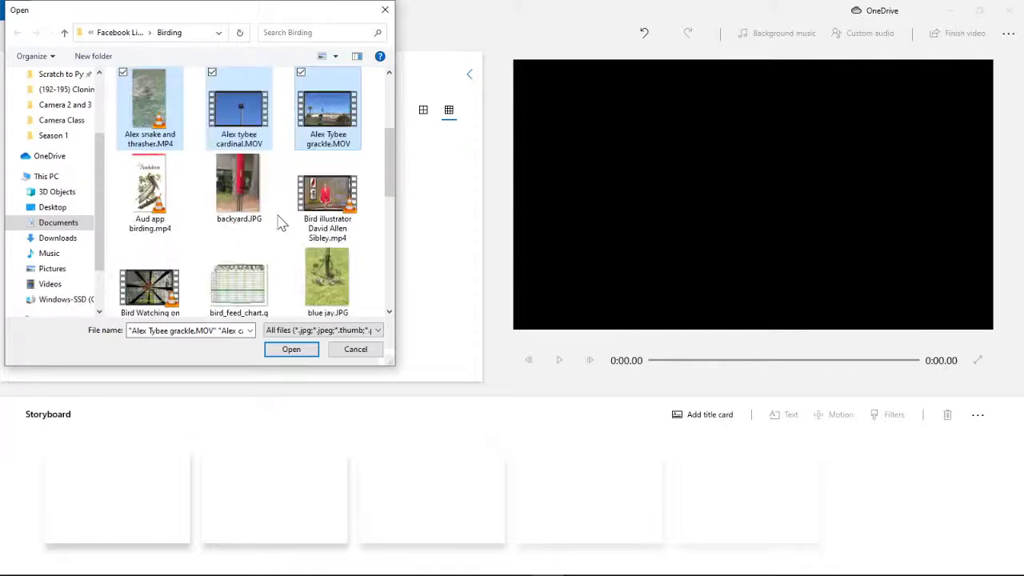
# Also select the backyard photo and Hummingbird clip, leaving out the Bird illustrator and Jekyll Island videos.
pyautogui.click(212, 157)
pyautogui.click(300, 157)
pyautogui.scroll(-2, 291, 199)
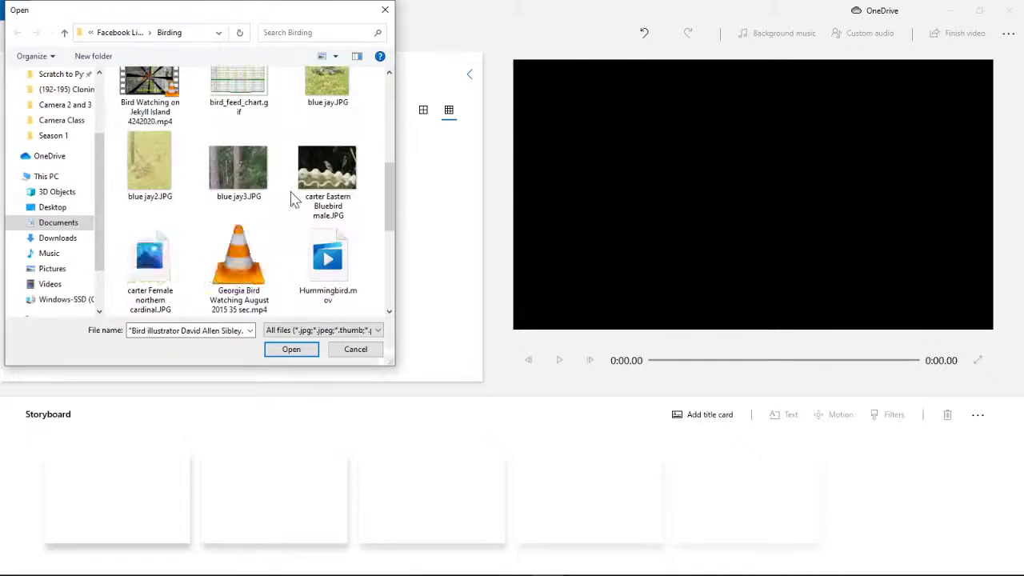
pyautogui.scroll(2, 293, 200)
pyautogui.scroll(-1, 294, 198)
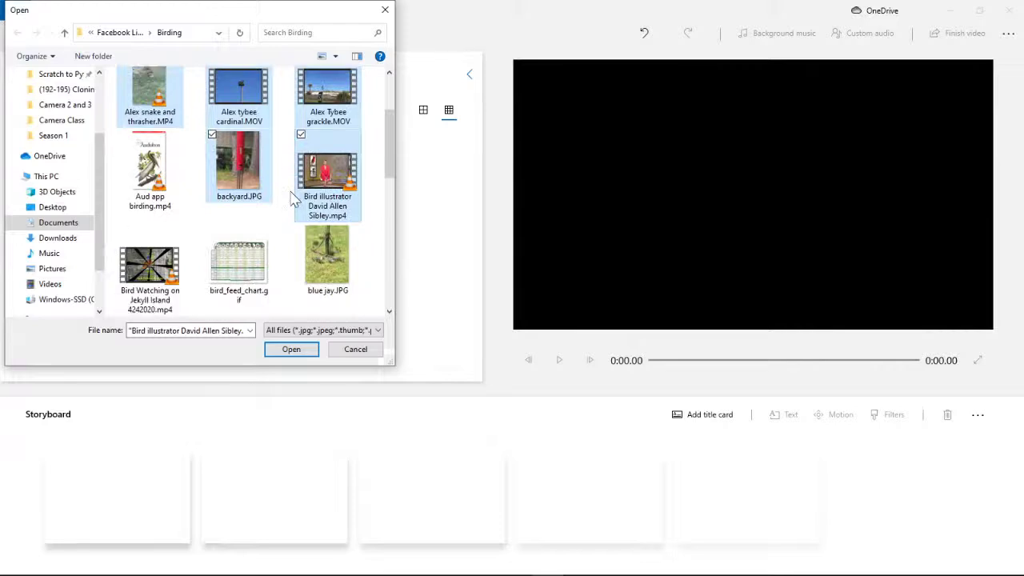
pyautogui.click(302, 135)
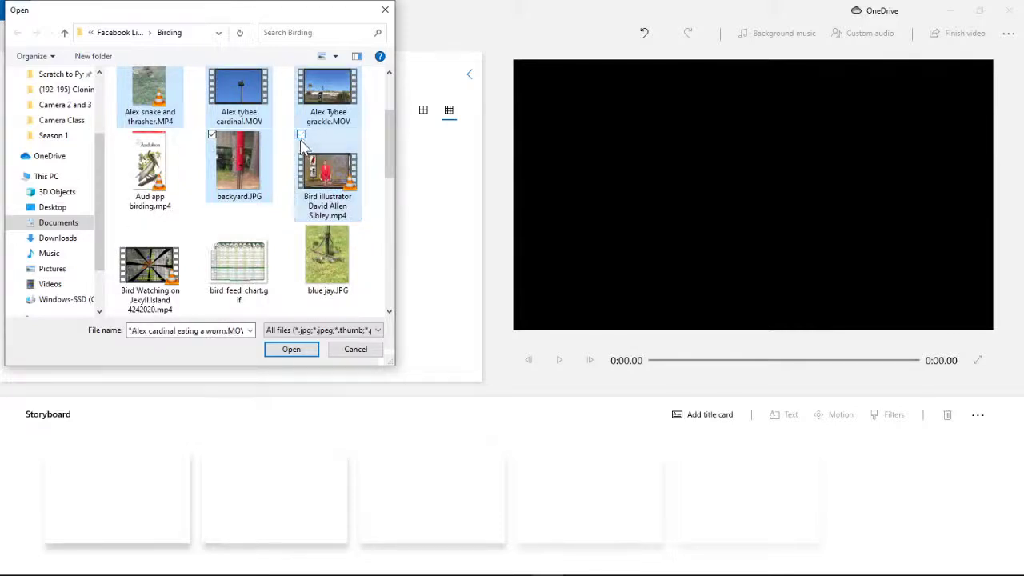
pyautogui.scroll(-2, 286, 206)
pyautogui.scroll(1, 284, 205)
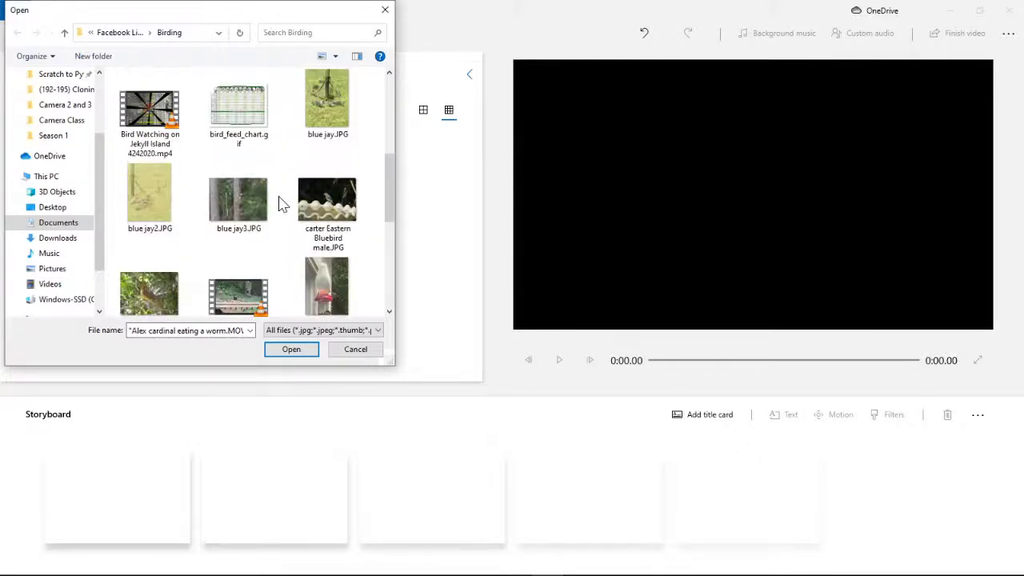
pyautogui.scroll(1, 283, 204)
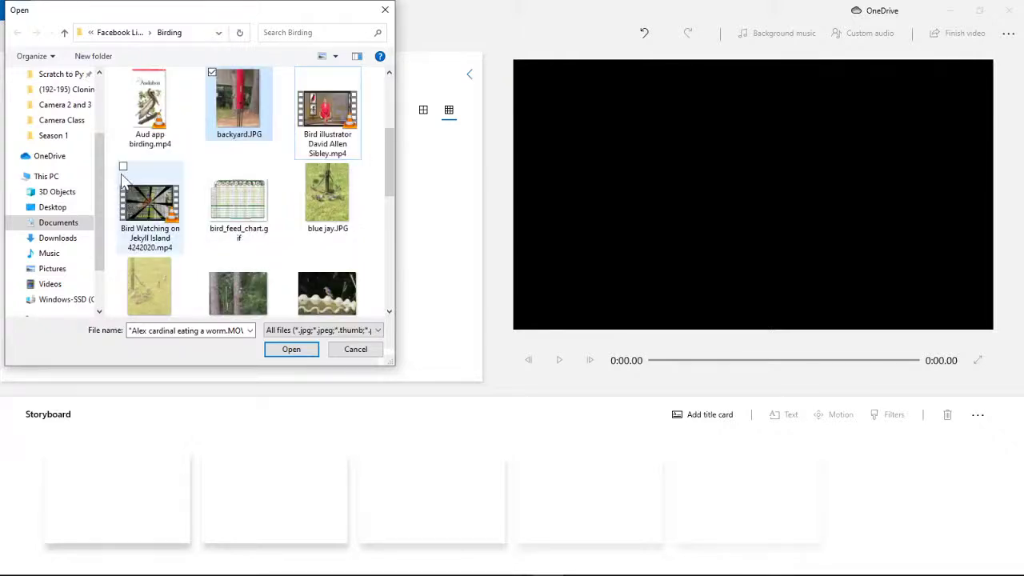
pyautogui.click(124, 170)
pyautogui.scroll(-1, 258, 201)
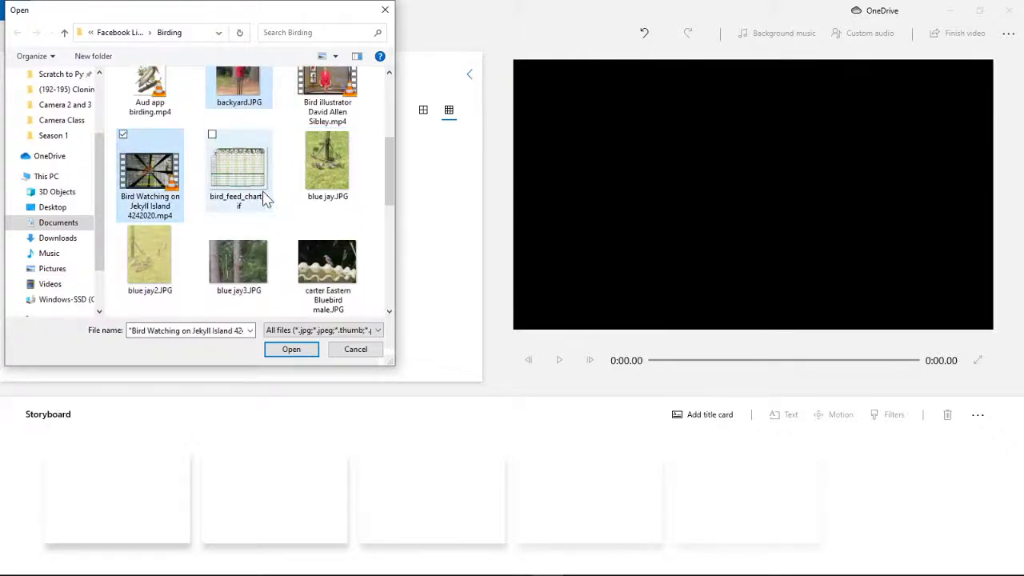
pyautogui.scroll(-5, 267, 204)
pyautogui.scroll(1, 271, 209)
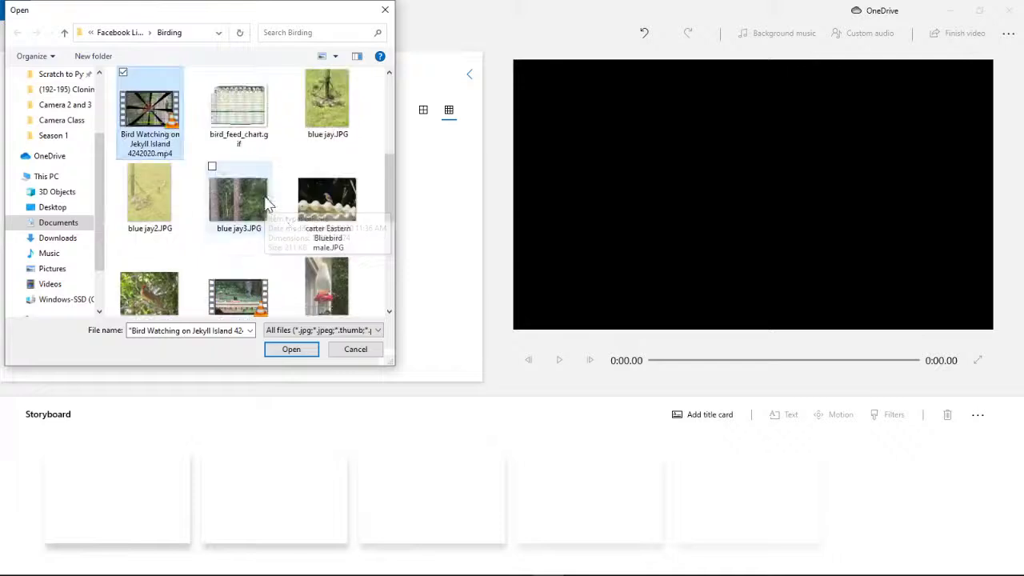
pyautogui.scroll(-1, 288, 232)
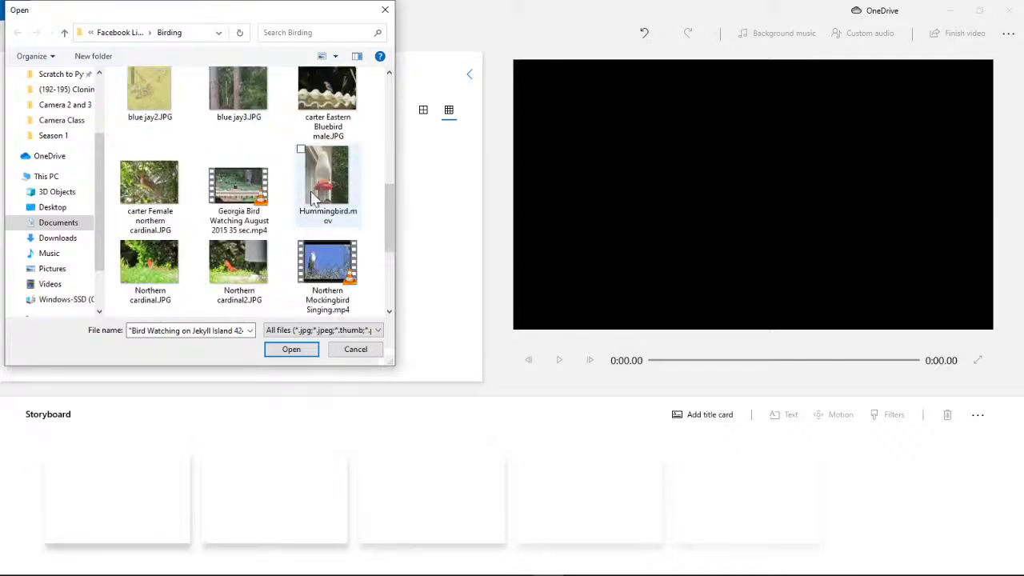
pyautogui.click(302, 150)
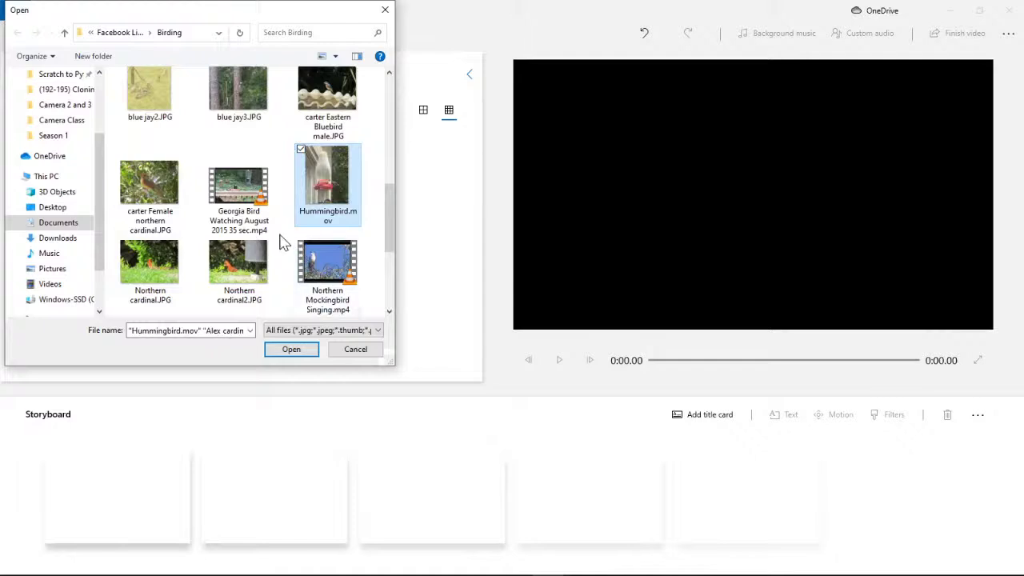
pyautogui.scroll(-3, 284, 241)
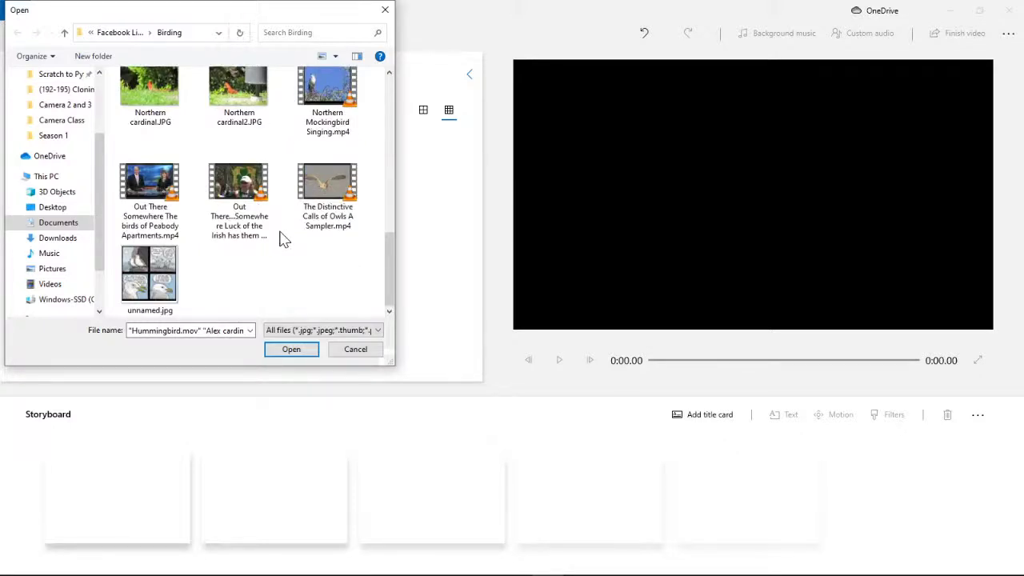
pyautogui.scroll(10, 284, 240)
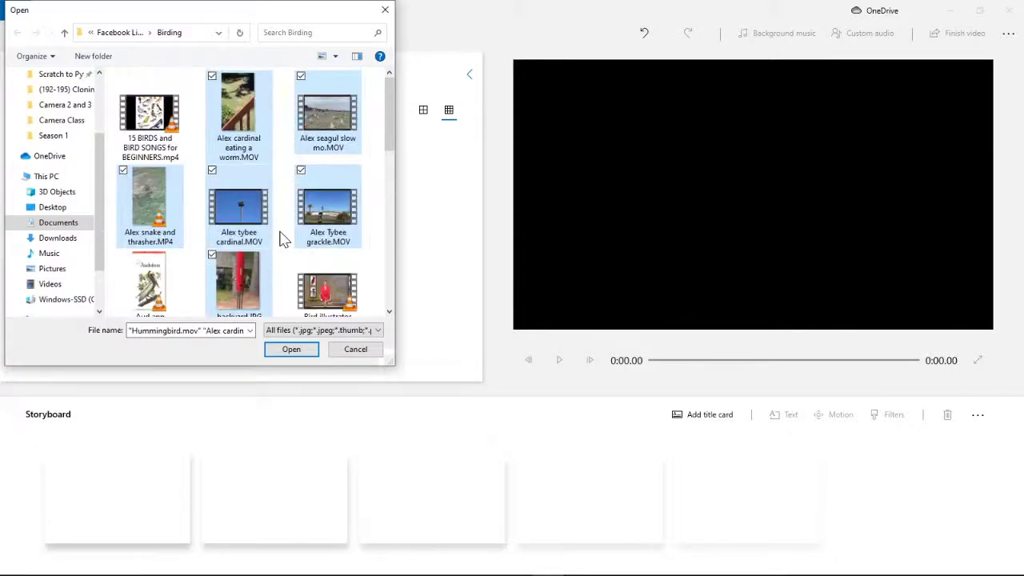
pyautogui.scroll(-1, 284, 240)
pyautogui.scroll(-2, 284, 240)
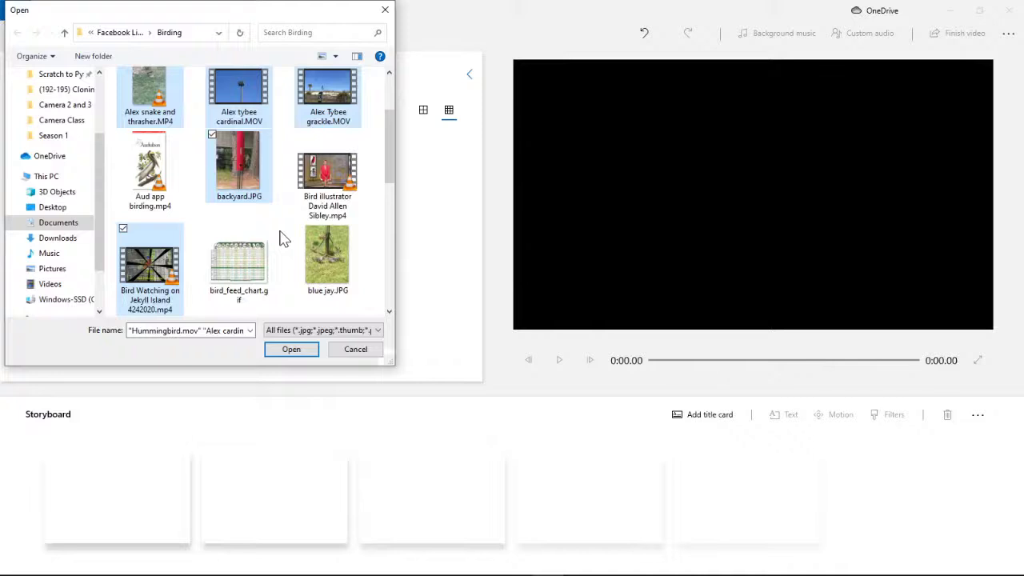
pyautogui.scroll(-2, 284, 240)
pyautogui.click(123, 135)
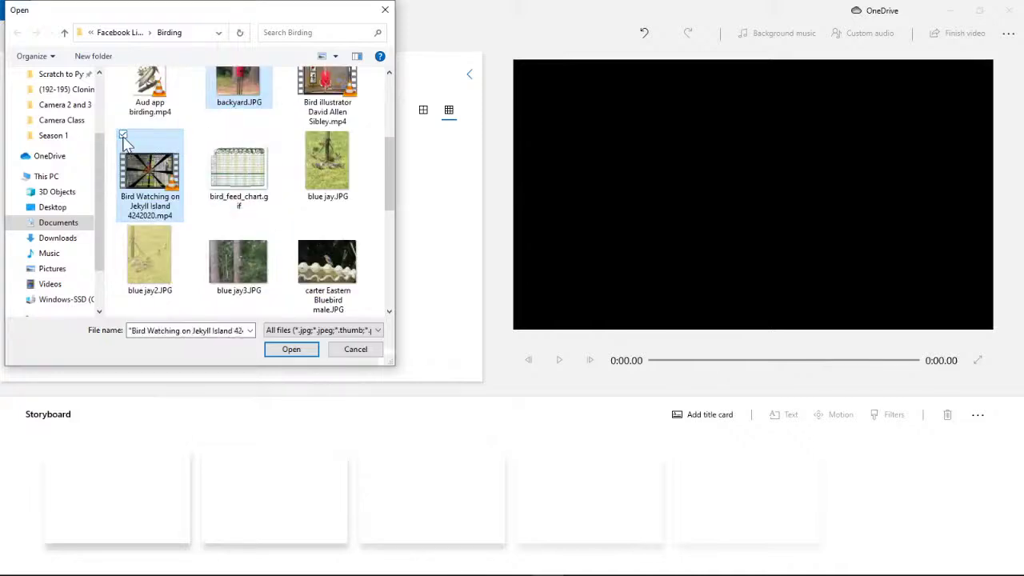
# Add the female cardinal, Eastern Bluebird and two Northern cardinal photos, then import the selection.
pyautogui.scroll(-3, 286, 176)
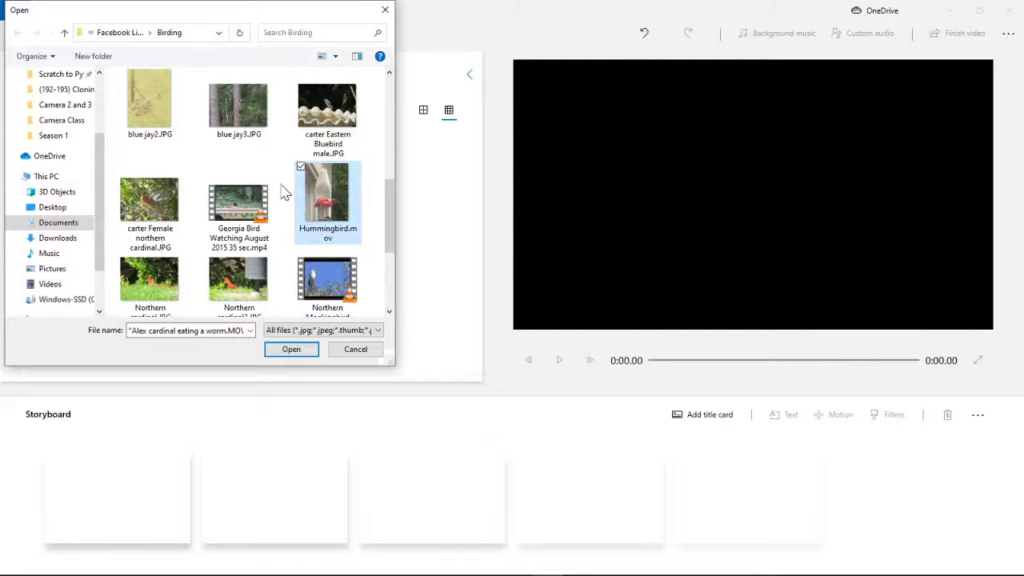
pyautogui.scroll(1, 282, 198)
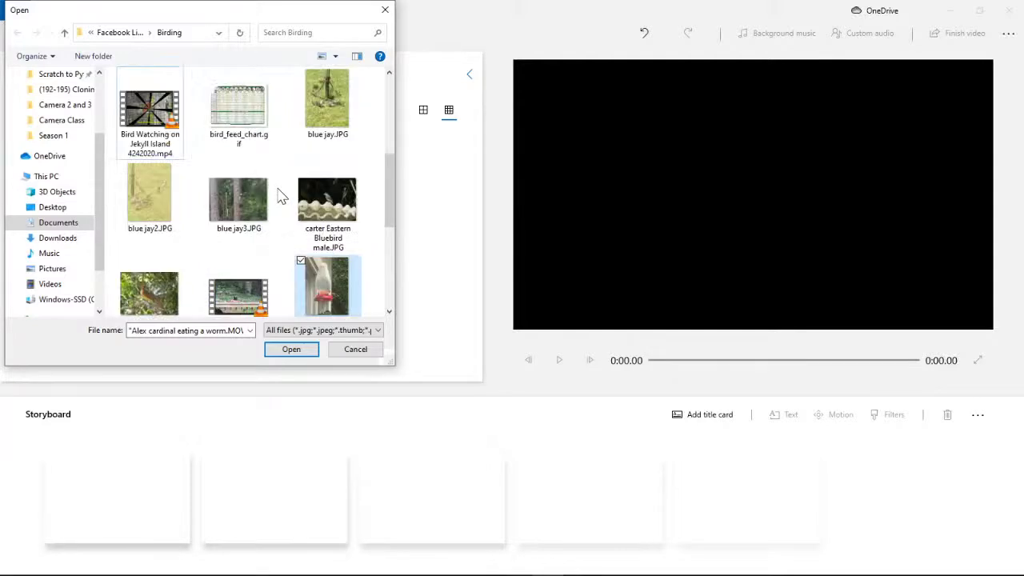
pyautogui.scroll(-1, 280, 196)
pyautogui.click(124, 230)
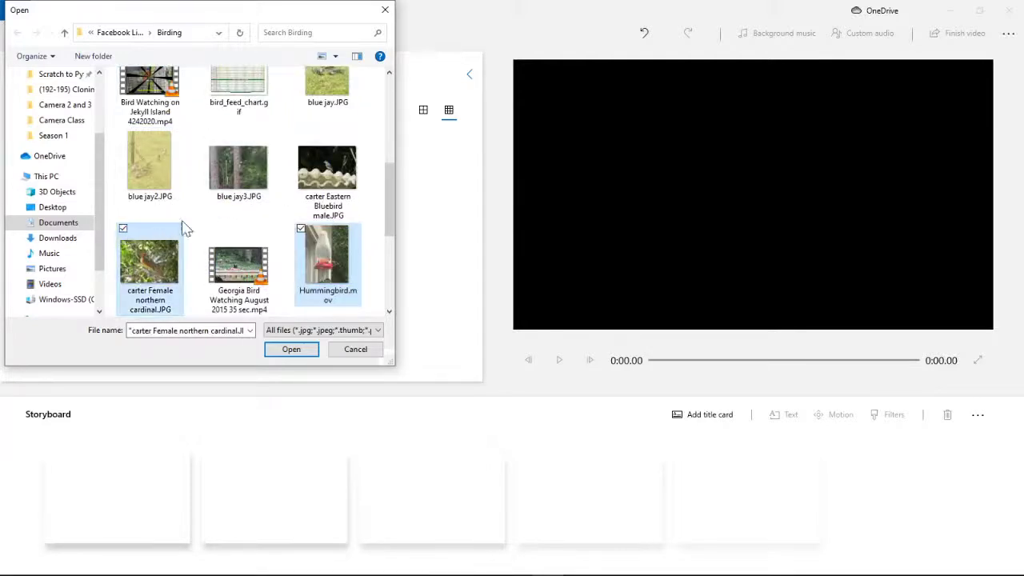
pyautogui.scroll(-3, 267, 206)
pyautogui.scroll(2, 269, 210)
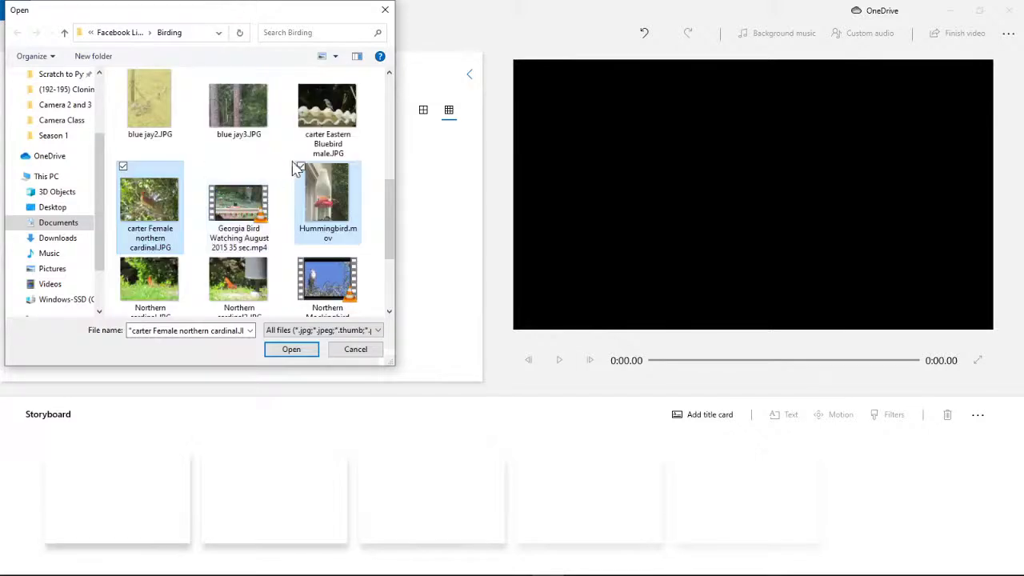
pyautogui.click(301, 74)
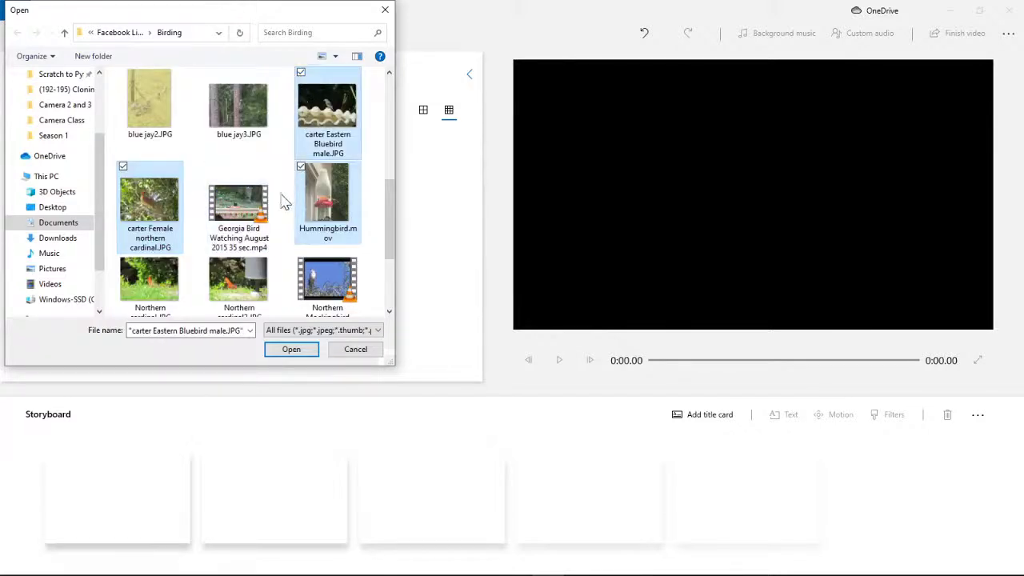
pyautogui.scroll(-1, 272, 173)
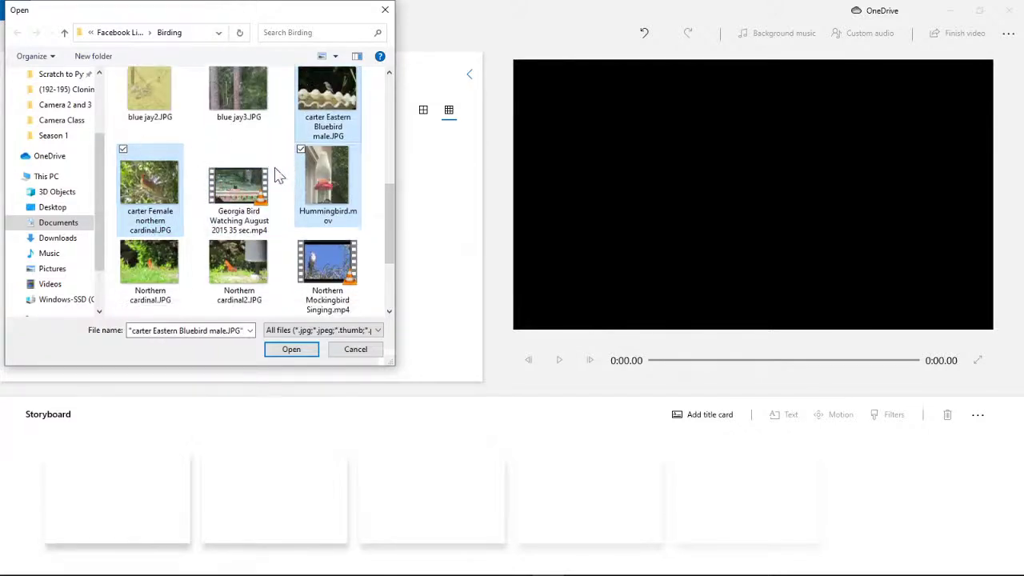
pyautogui.click(123, 243)
pyautogui.click(212, 243)
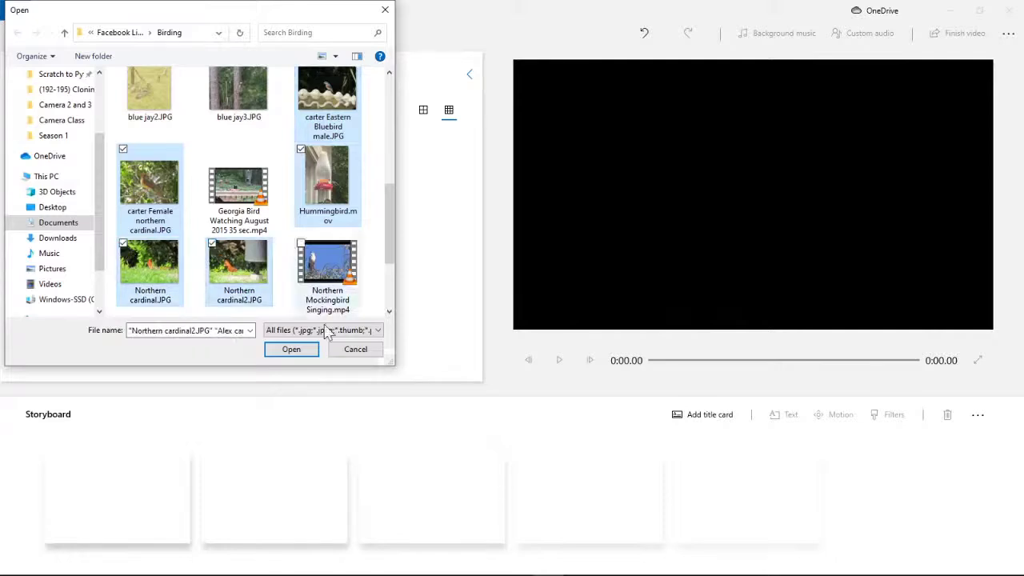
pyautogui.click(298, 351)
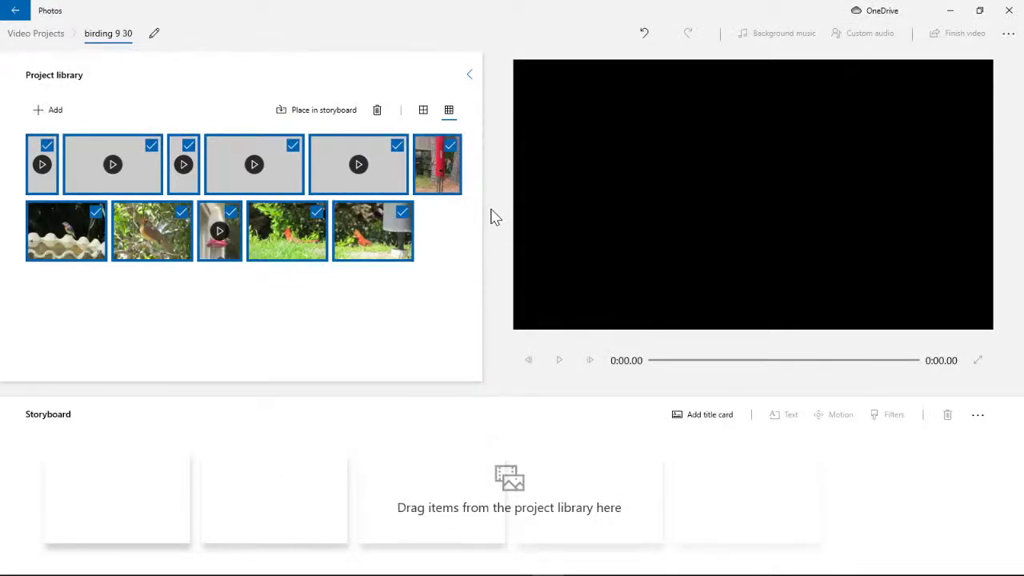
pyautogui.click(494, 216)
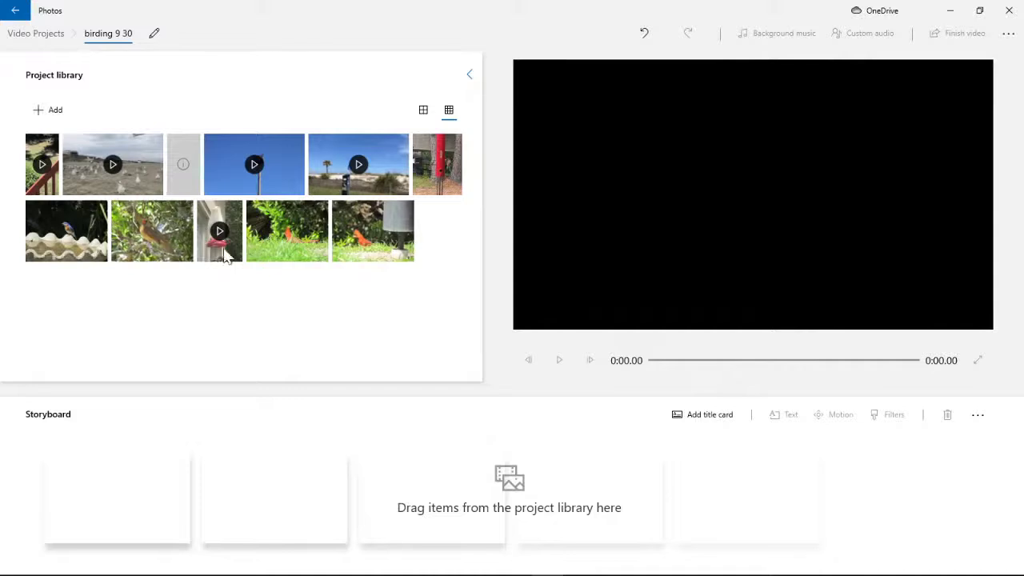
# Place the Eastern Bluebird then female cardinal photos in the storyboard and rewind the preview to 0:00.
pyautogui.moveTo(60, 240); pyautogui.dragTo(102, 478)
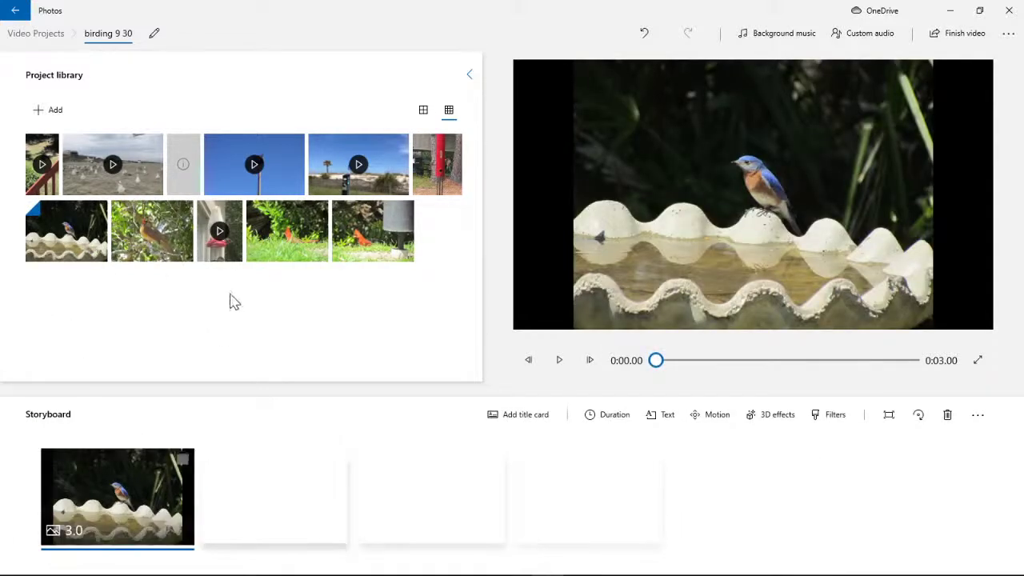
pyautogui.moveTo(152, 236); pyautogui.dragTo(352, 505)
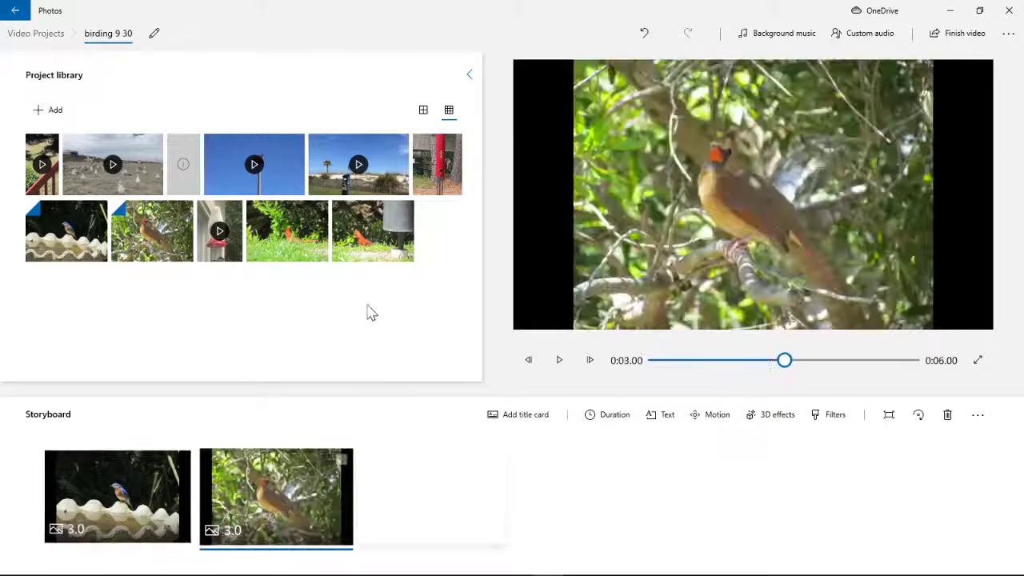
pyautogui.click(772, 362)
pyautogui.click(640, 369)
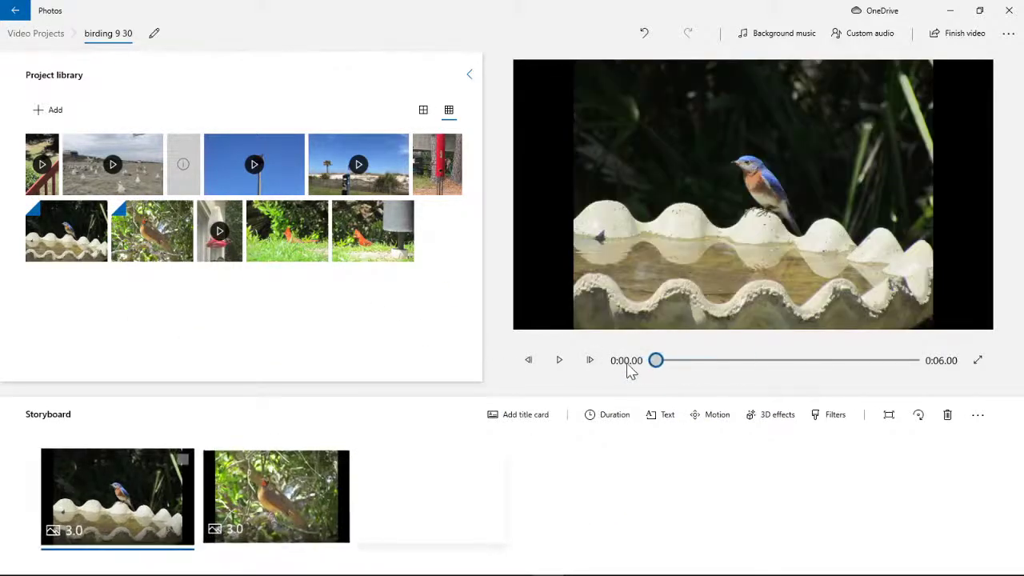
pyautogui.click(679, 370)
pyautogui.click(859, 368)
pyautogui.moveTo(859, 368); pyautogui.dragTo(624, 370)
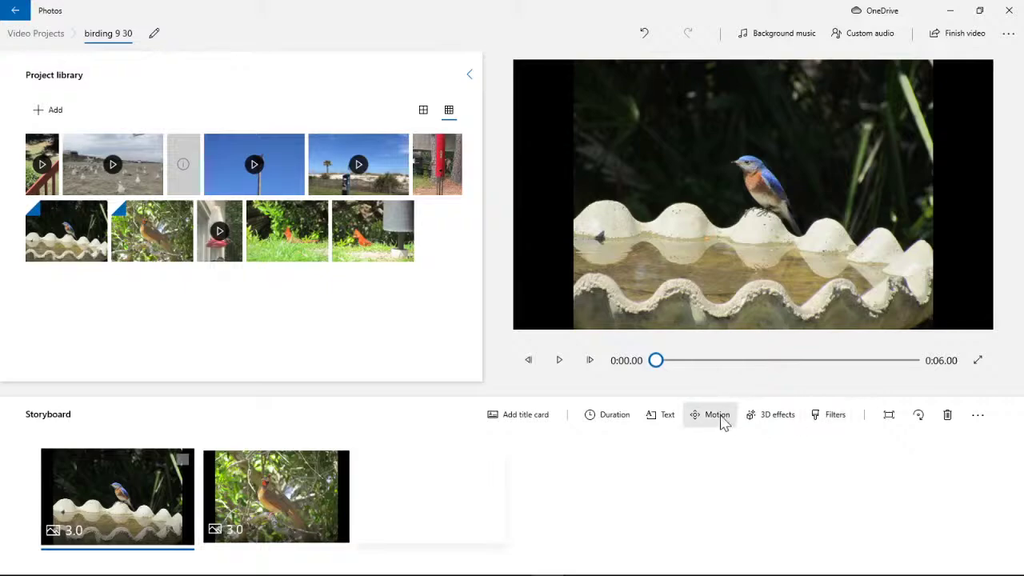
# Add the text 'Birding 2020' to the bluebird photo, trying the Loved, JOY, CLASSIC, Adventure and Quiet styles.
pyautogui.click(669, 416)
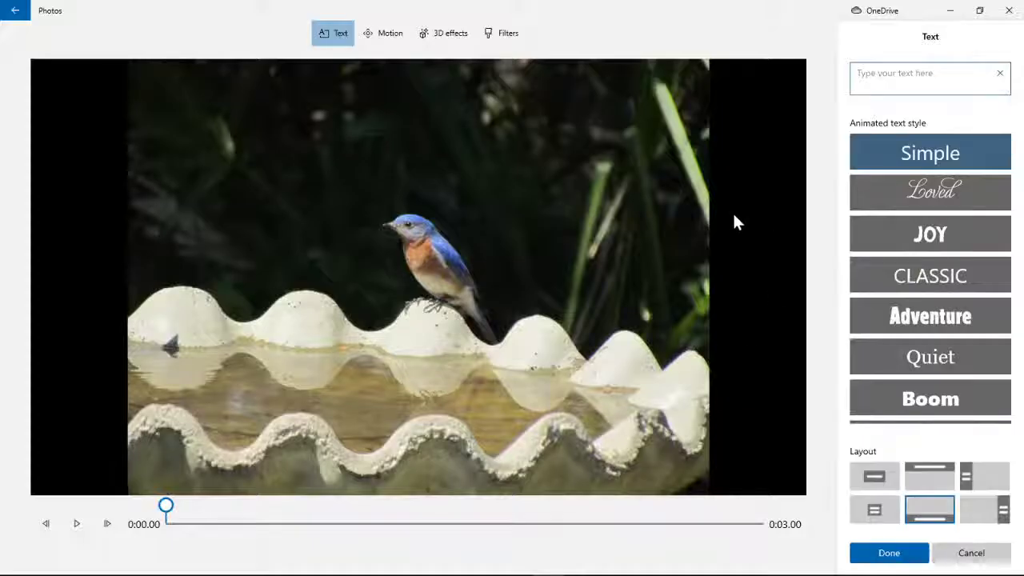
pyautogui.write('B')
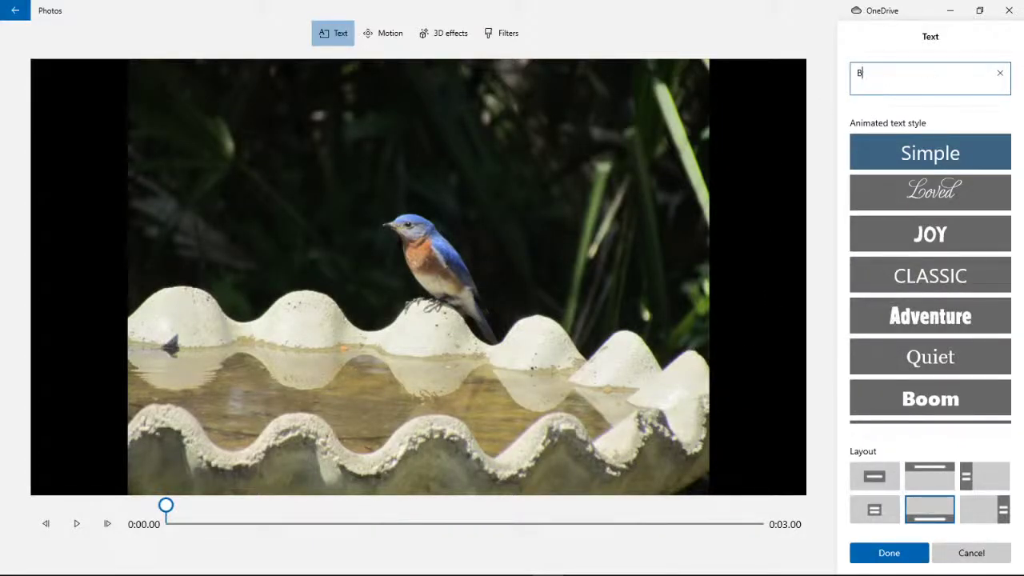
pyautogui.write('irdin')
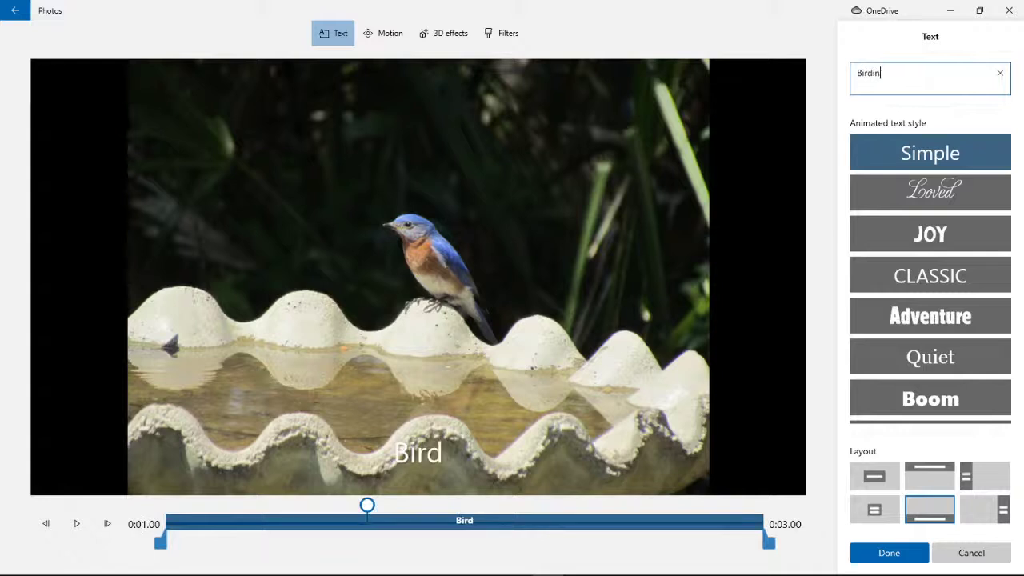
pyautogui.write('g')
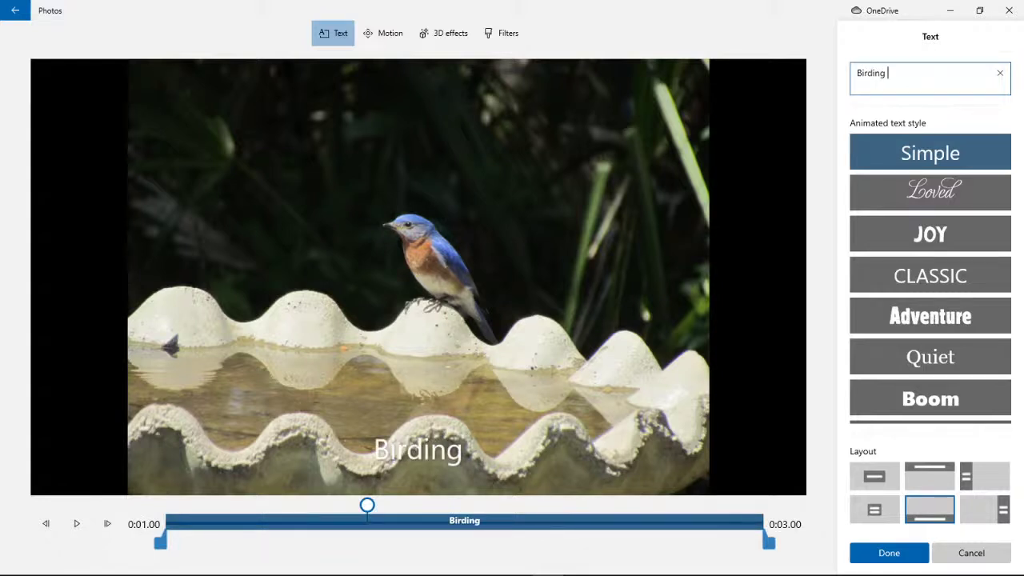
pyautogui.write(' 20')
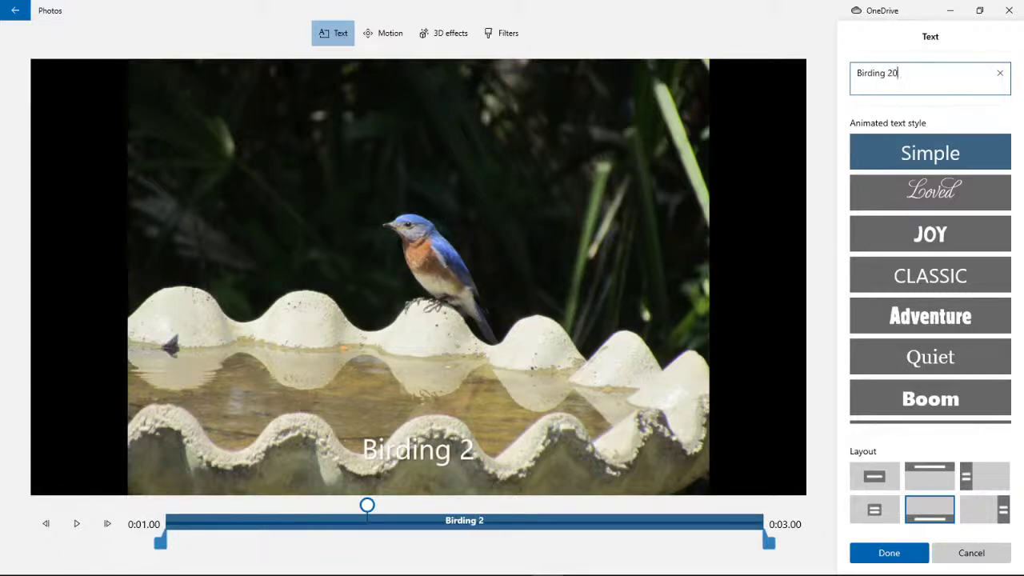
pyautogui.write('20')
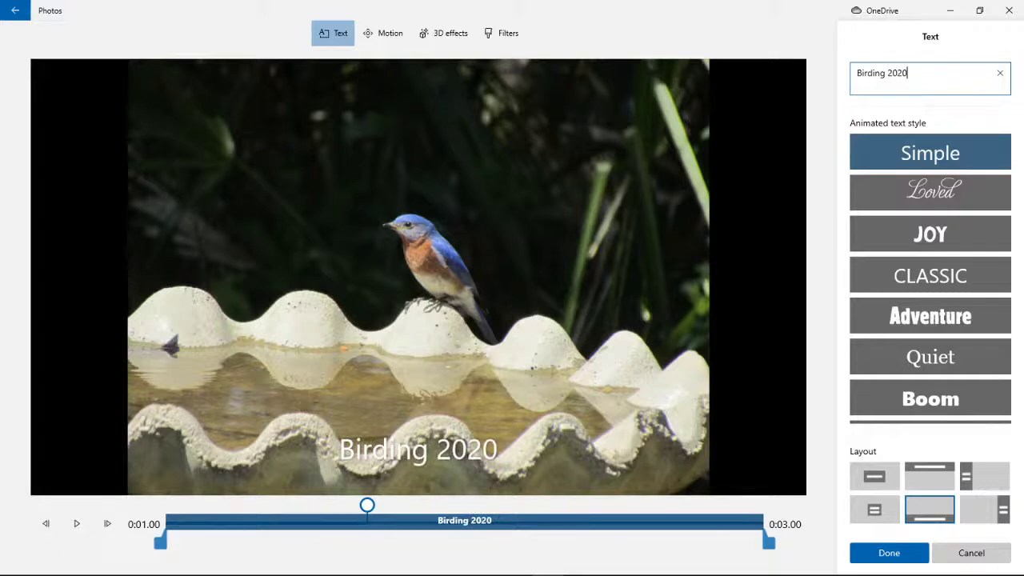
pyautogui.click(936, 205)
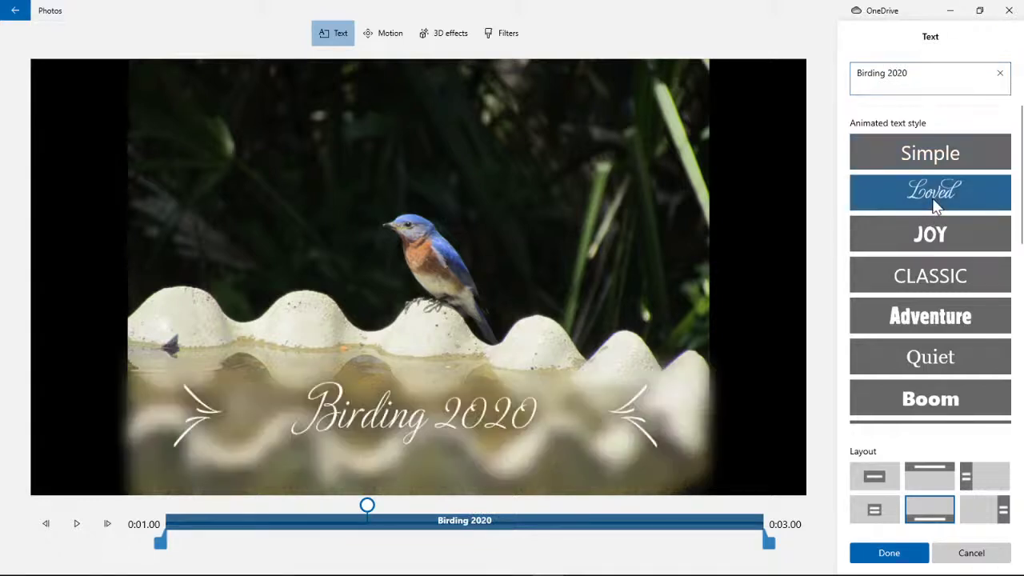
pyautogui.click(930, 236)
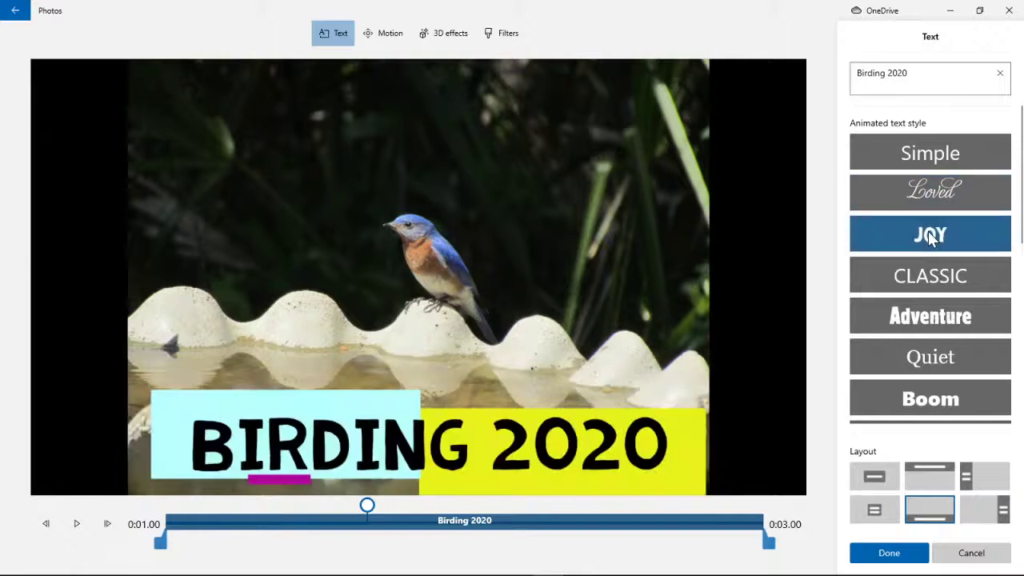
pyautogui.click(931, 288)
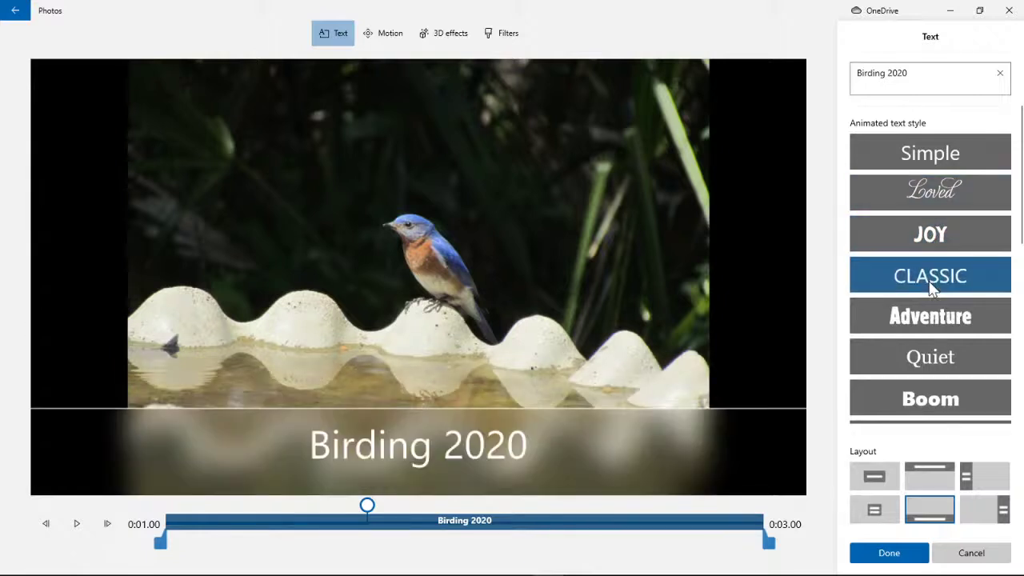
pyautogui.click(921, 318)
pyautogui.click(912, 360)
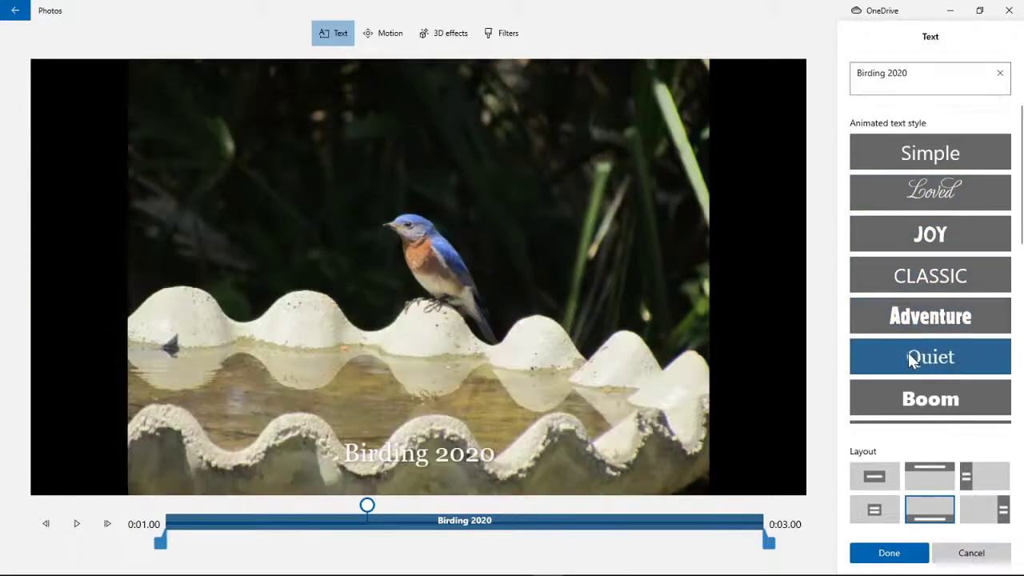
# Settle on the Boom style for the caption, preview it from the start, and confirm.
pyautogui.scroll(-2, 910, 356)
pyautogui.click(914, 300)
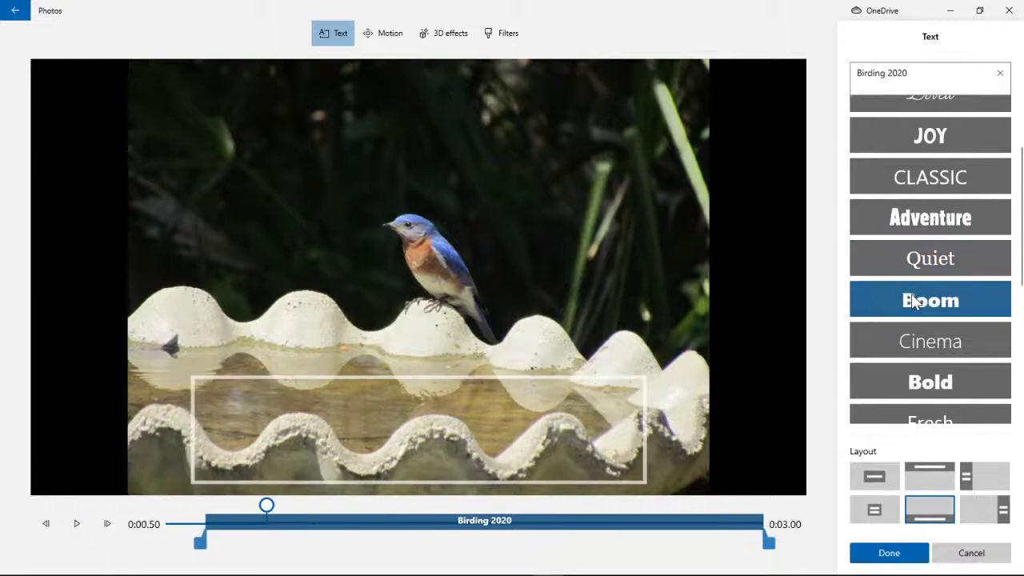
pyautogui.click(912, 271)
pyautogui.click(897, 307)
pyautogui.moveTo(269, 509); pyautogui.dragTo(160, 520)
pyautogui.click(83, 532)
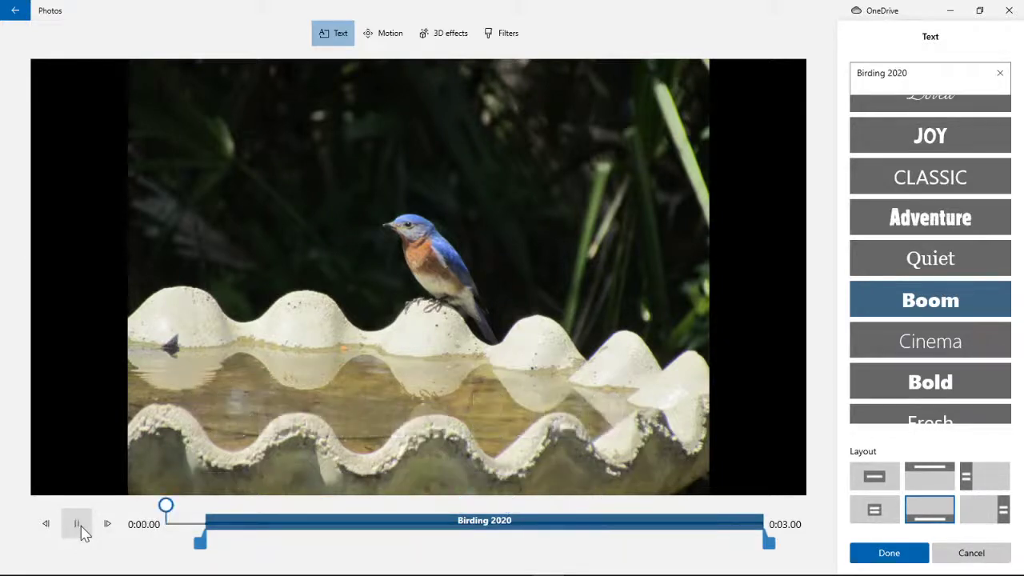
pyautogui.click(896, 551)
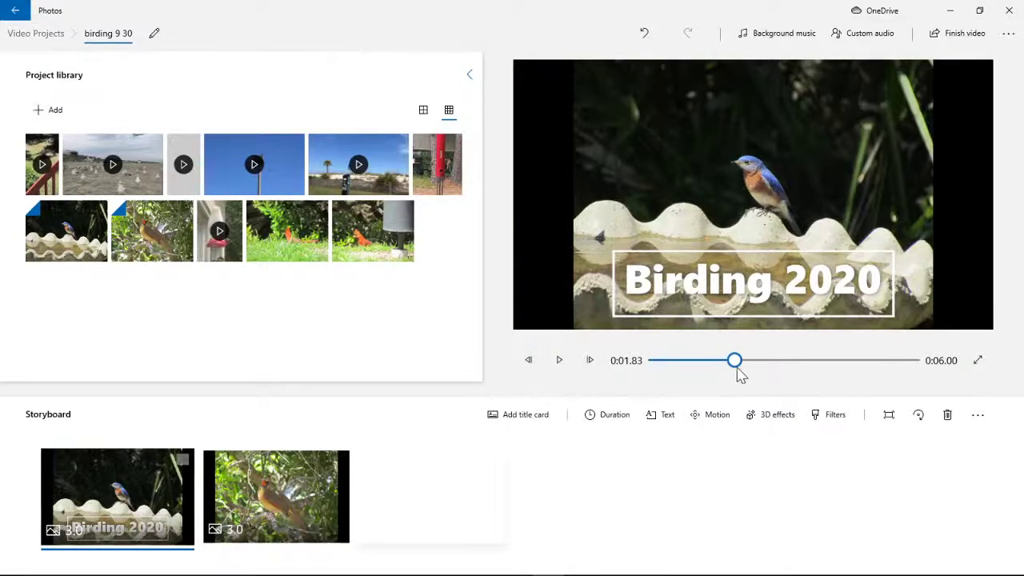
# Add a blank title card and move the Birding 2020 bluebird photo back in front of it.
pyautogui.moveTo(734, 361); pyautogui.dragTo(768, 364)
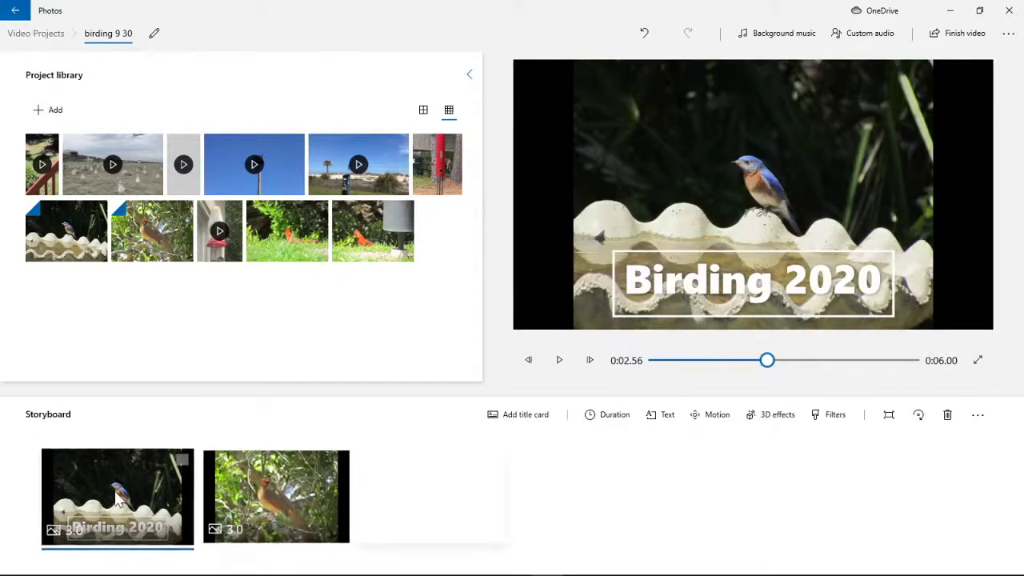
pyautogui.click(184, 184)
pyautogui.click(188, 146)
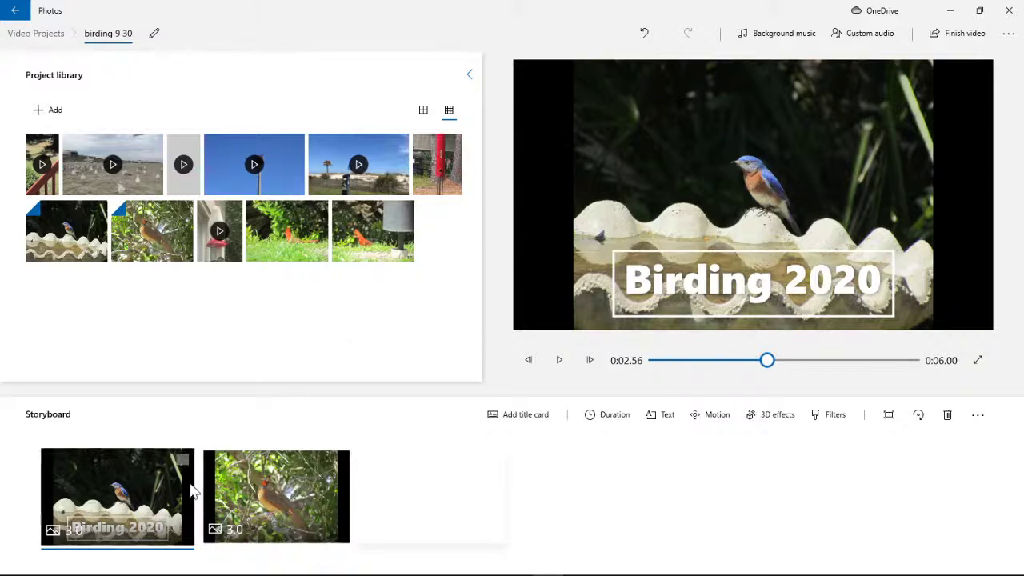
pyautogui.click(523, 421)
pyautogui.moveTo(248, 496); pyautogui.dragTo(108, 497)
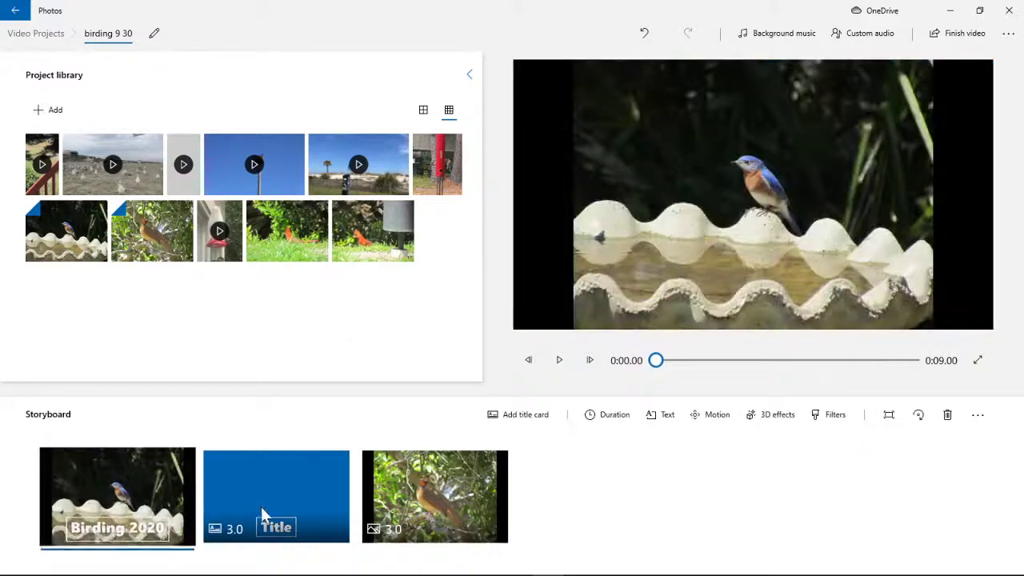
# Set the title card text to 'Birds at the beach' with the large blue-on-white layout.
pyautogui.click(669, 418)
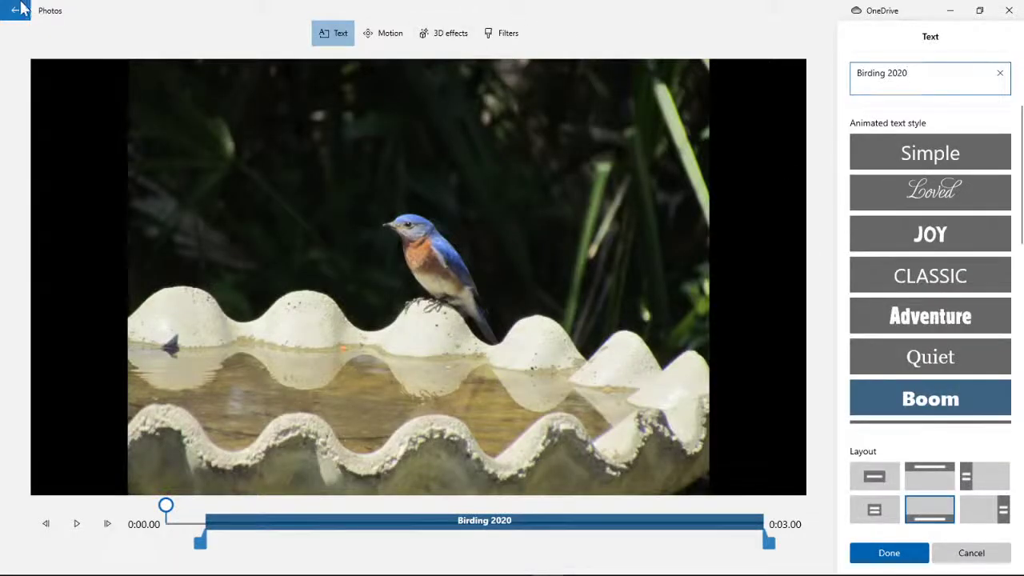
pyautogui.press('Escape')
pyautogui.click(251, 476)
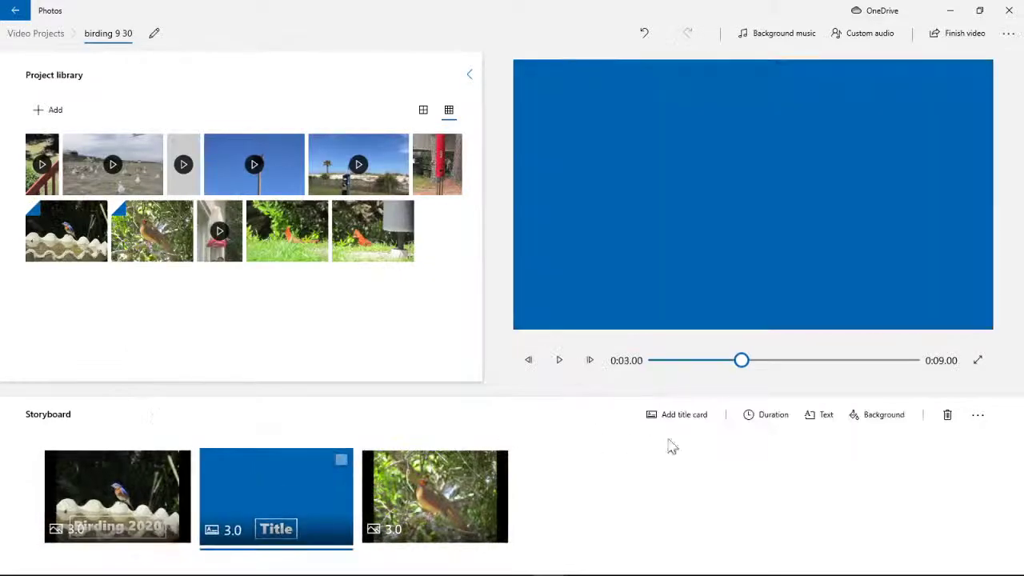
pyautogui.click(824, 415)
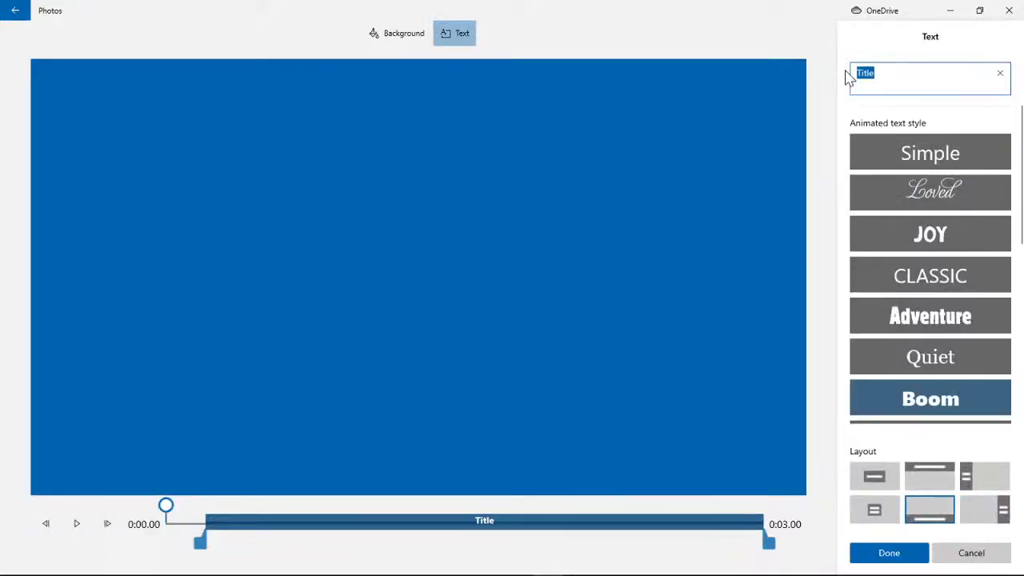
pyautogui.write('Birds a')
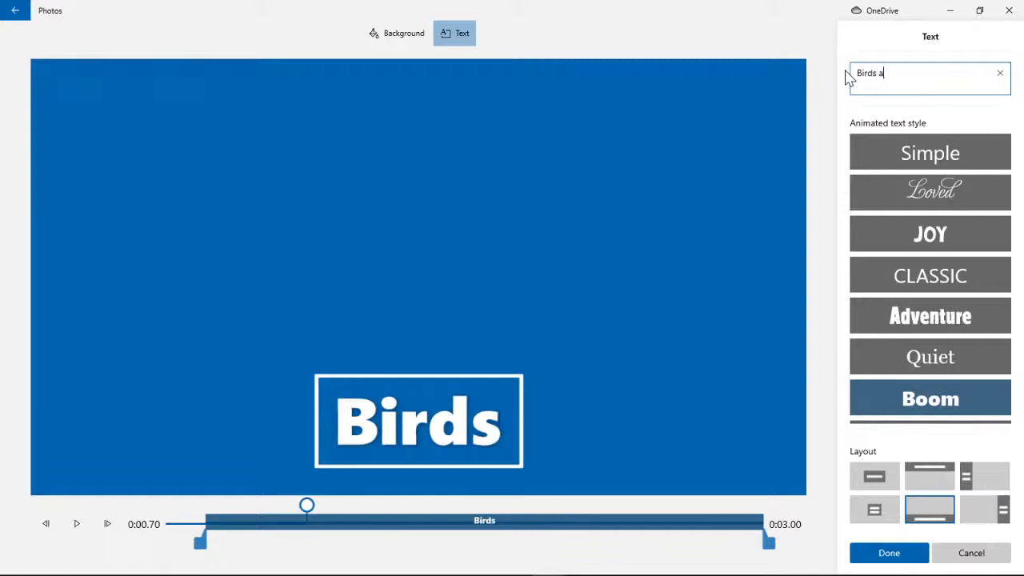
pyautogui.write('t the beac')
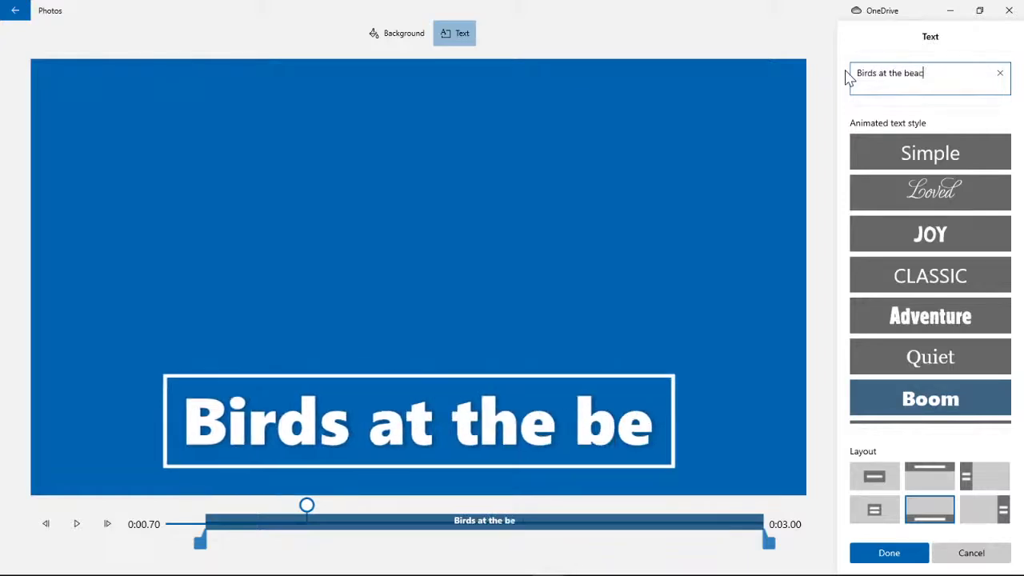
pyautogui.write('h')
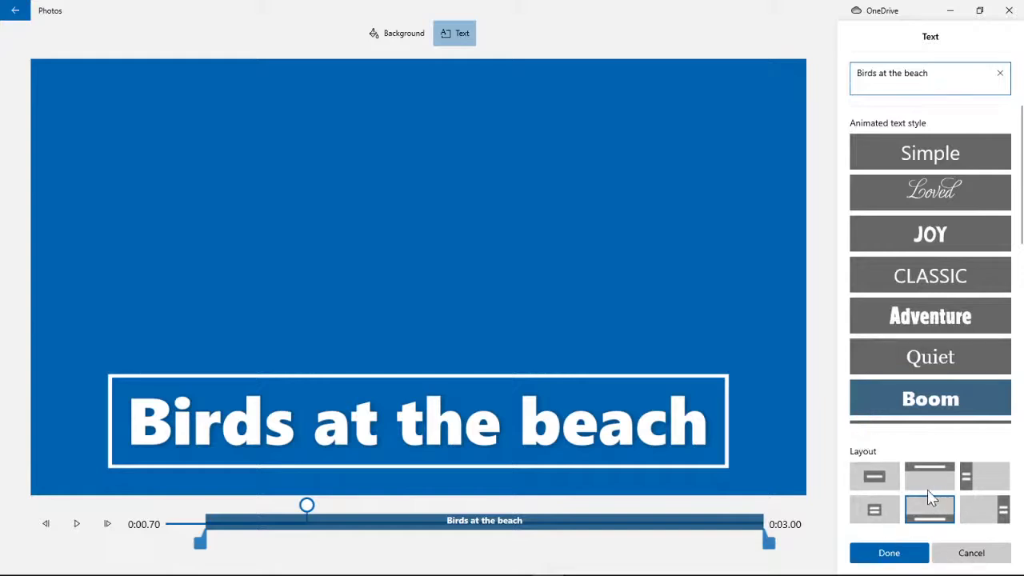
pyautogui.click(874, 478)
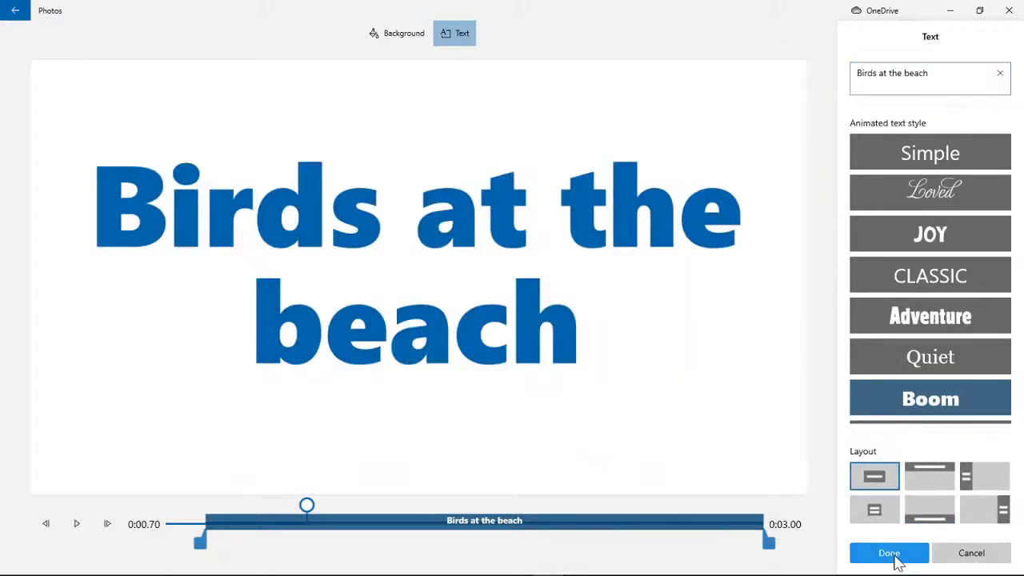
pyautogui.click(889, 553)
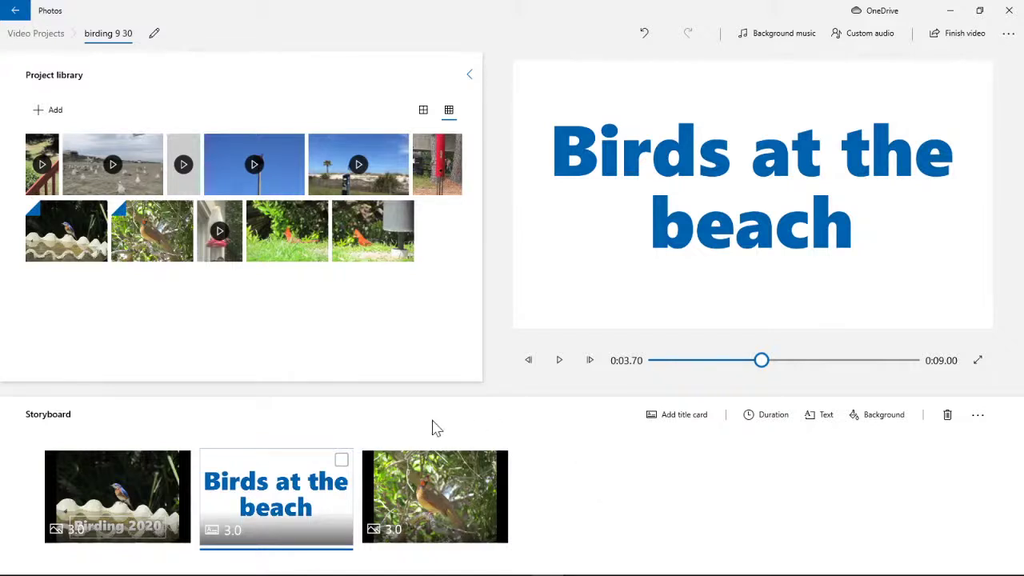
# Insert the seagull, blue-sky and palm-lined beach videos after the title card, deleting the stray grass clip.
pyautogui.click(126, 502)
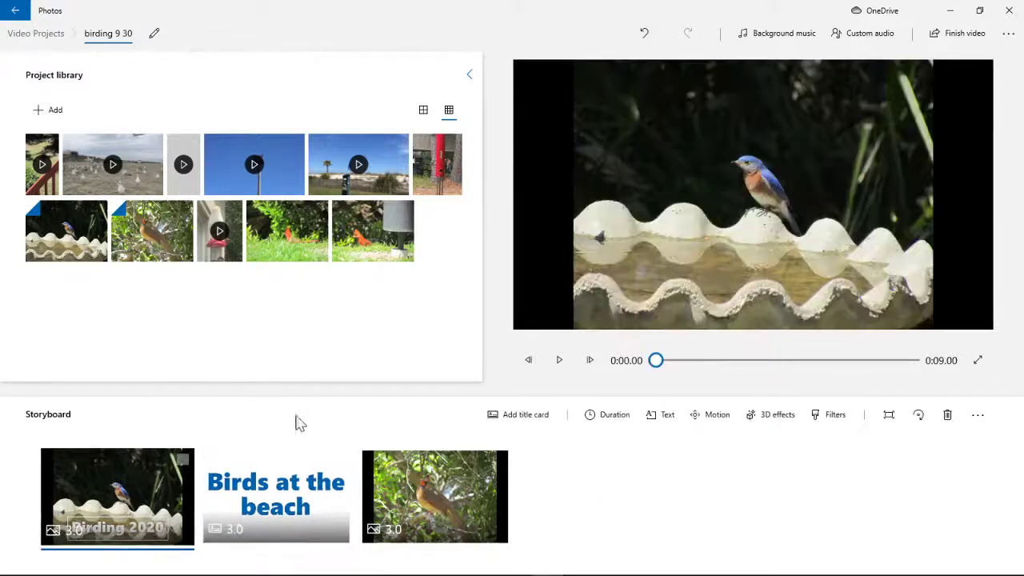
pyautogui.moveTo(272, 360); pyautogui.dragTo(472, 482)
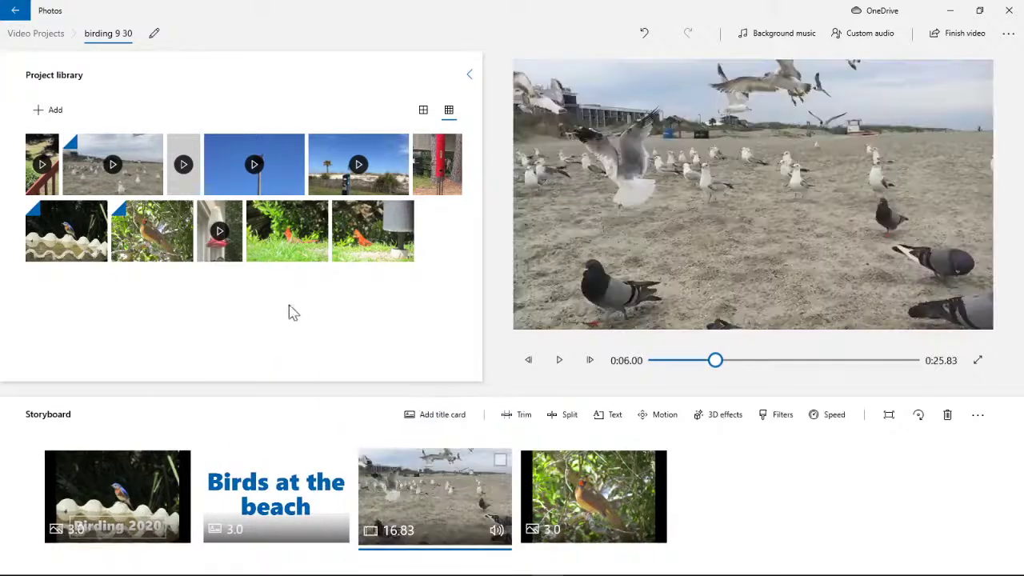
pyautogui.click(188, 184)
pyautogui.moveTo(188, 184); pyautogui.dragTo(280, 180)
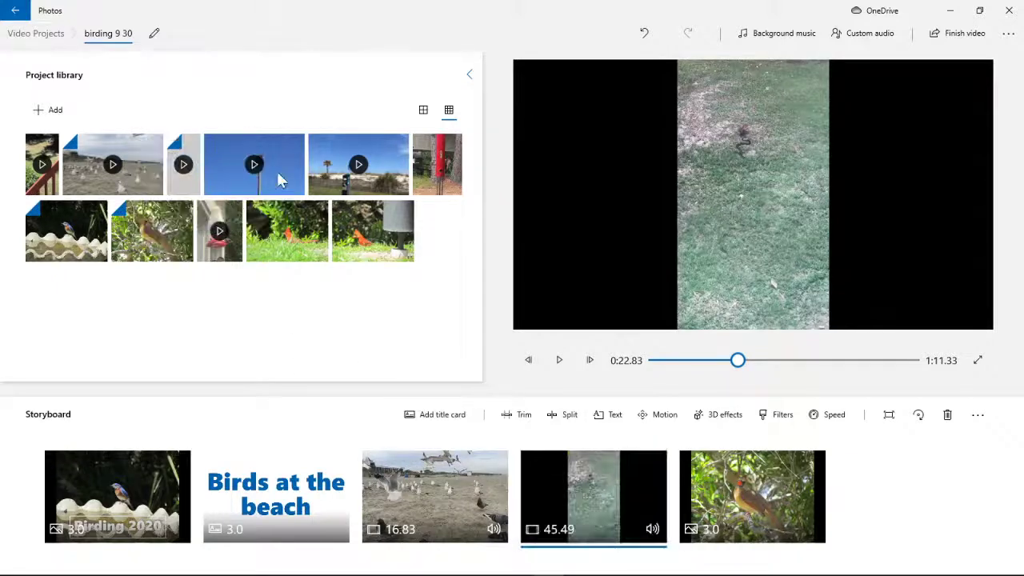
pyautogui.click(656, 460)
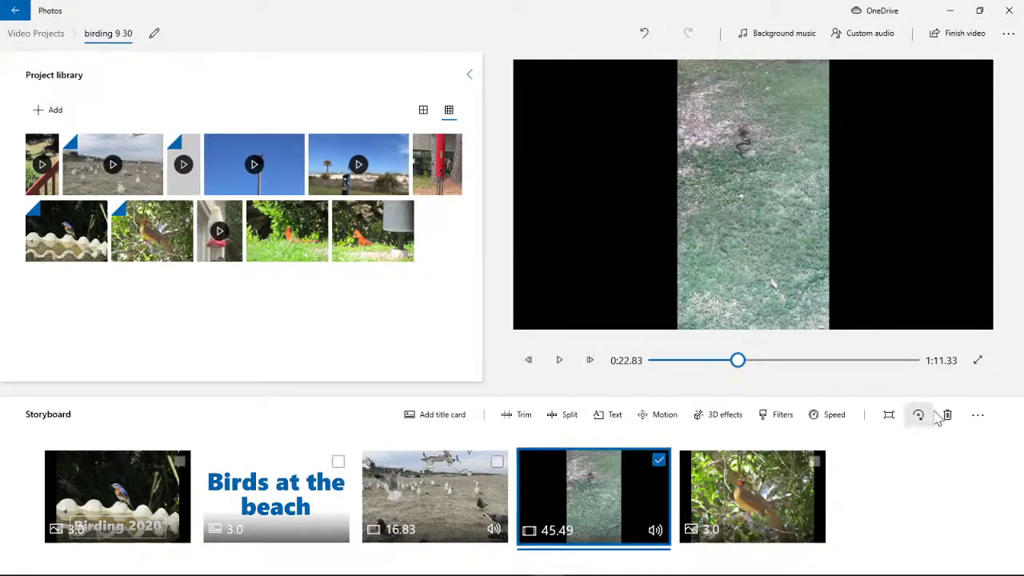
pyautogui.click(946, 414)
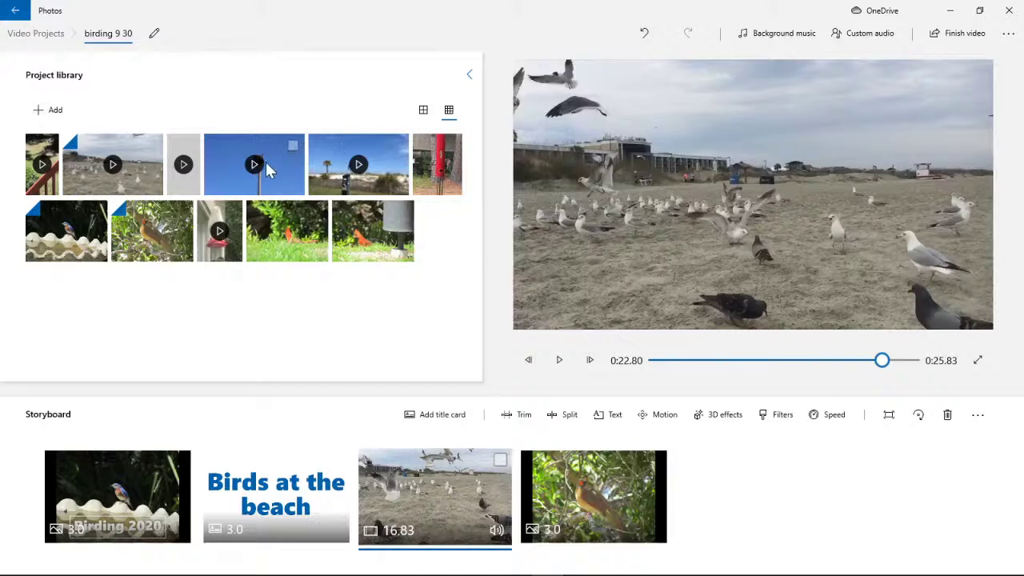
pyautogui.moveTo(258, 164); pyautogui.dragTo(626, 512)
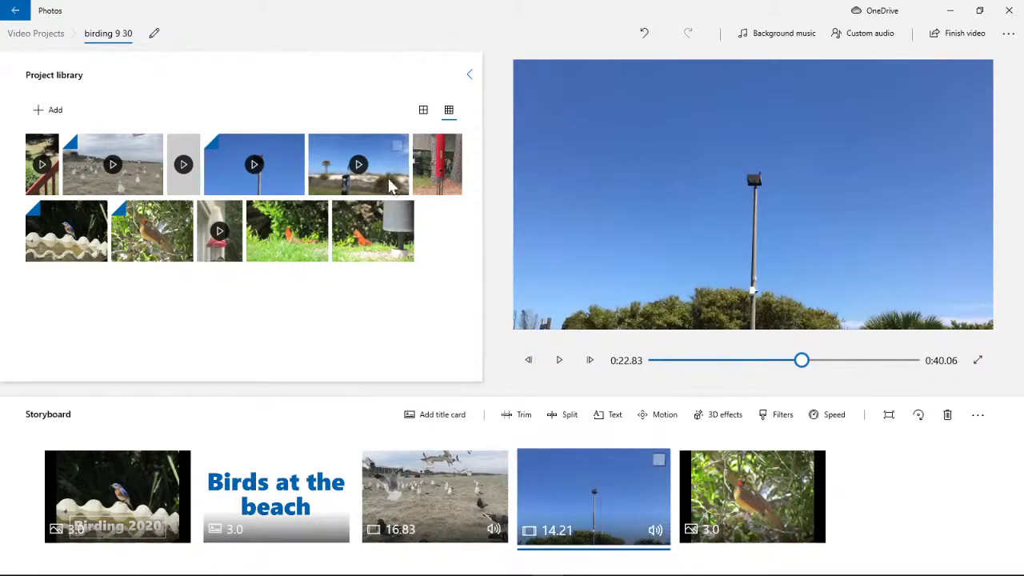
pyautogui.moveTo(396, 186); pyautogui.dragTo(448, 502)
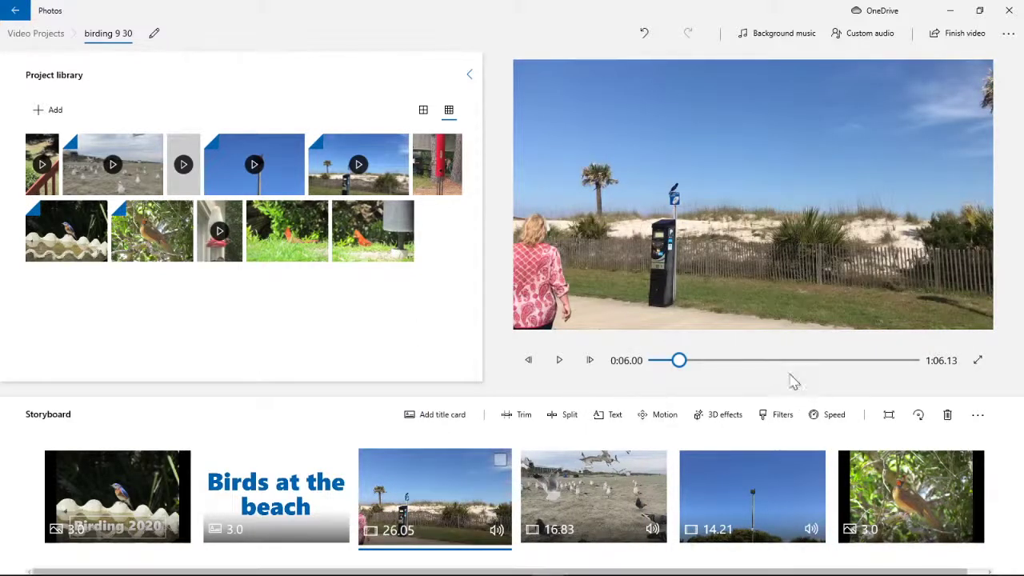
pyautogui.moveTo(680, 362); pyautogui.dragTo(622, 371)
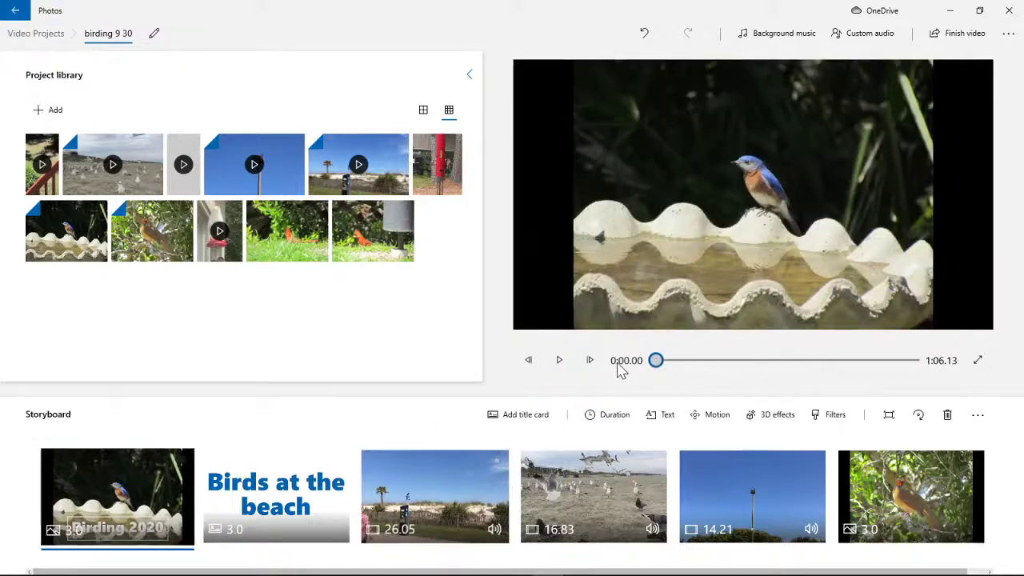
pyautogui.click(559, 360)
pyautogui.click(978, 361)
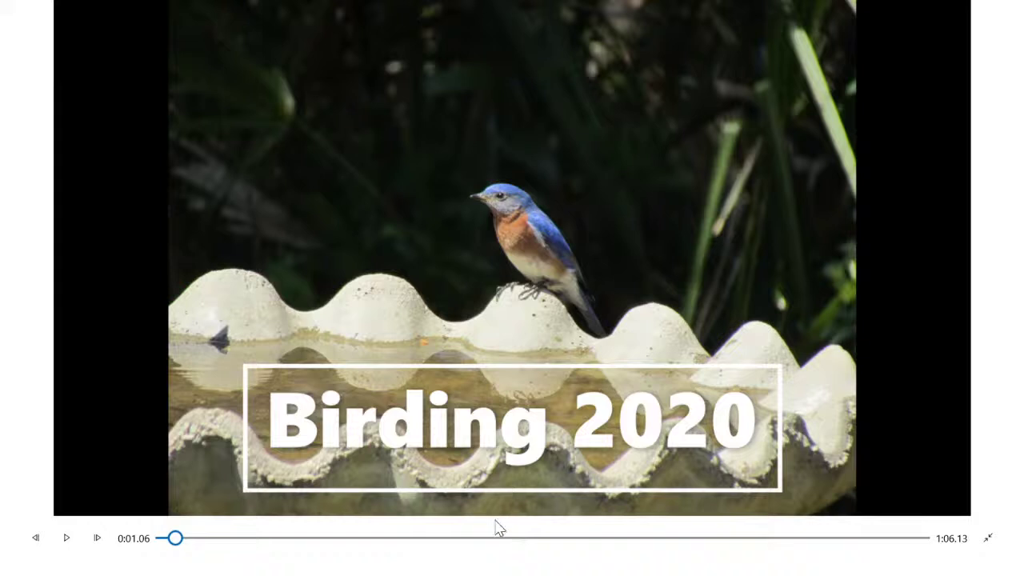
pyautogui.moveTo(173, 544); pyautogui.dragTo(132, 549)
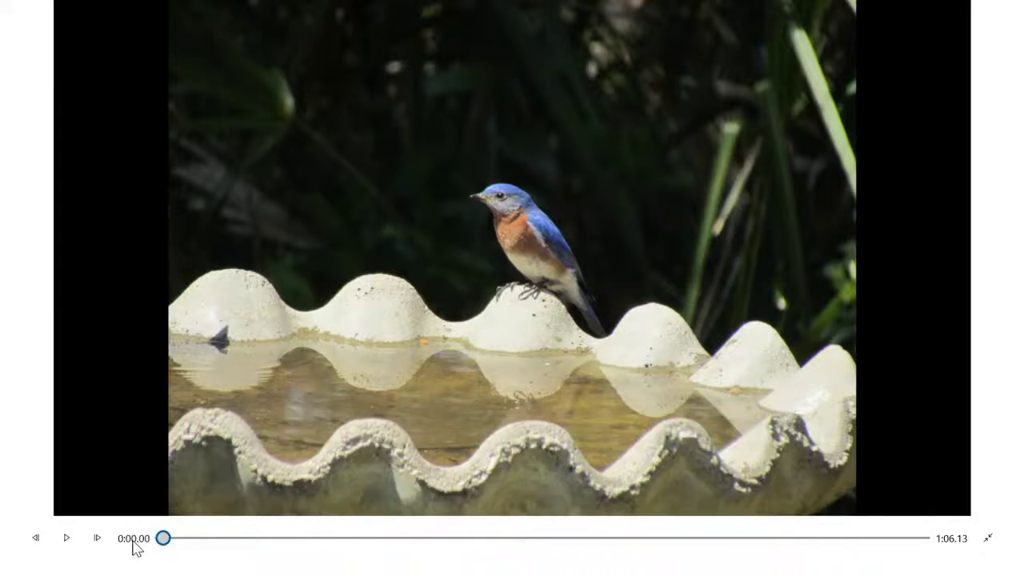
pyautogui.click(68, 541)
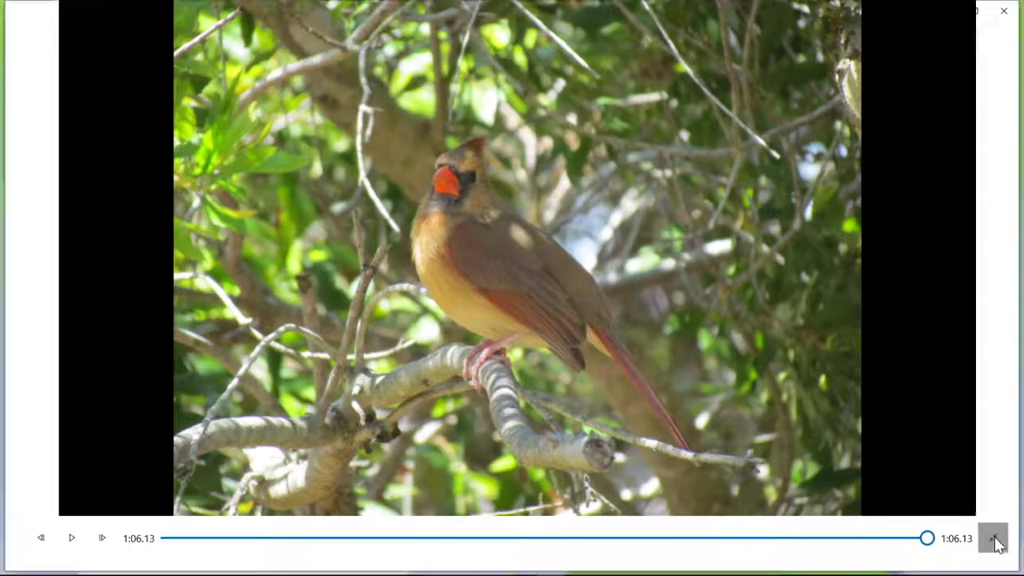
pyautogui.click(989, 537)
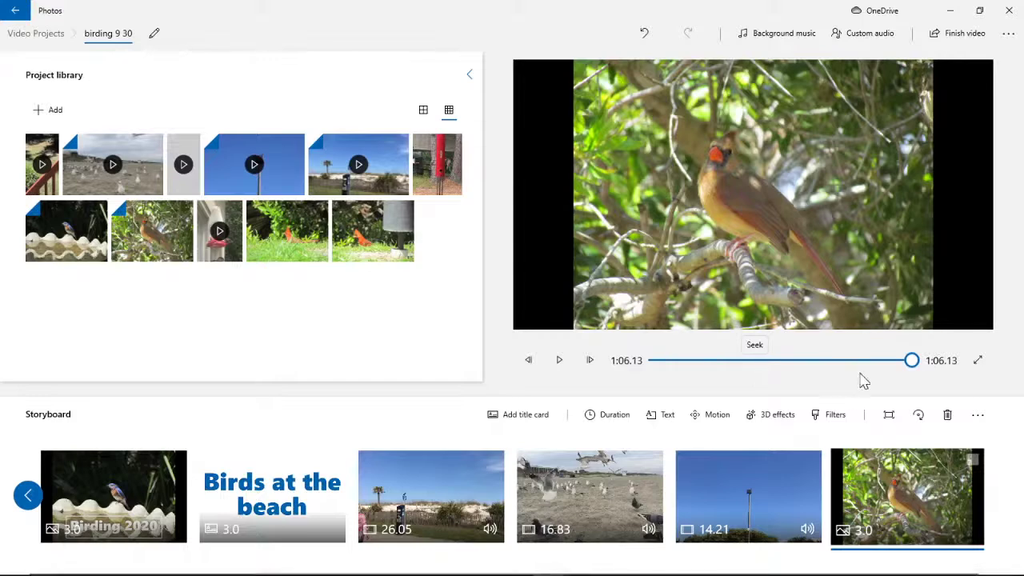
pyautogui.moveTo(903, 372); pyautogui.dragTo(637, 376)
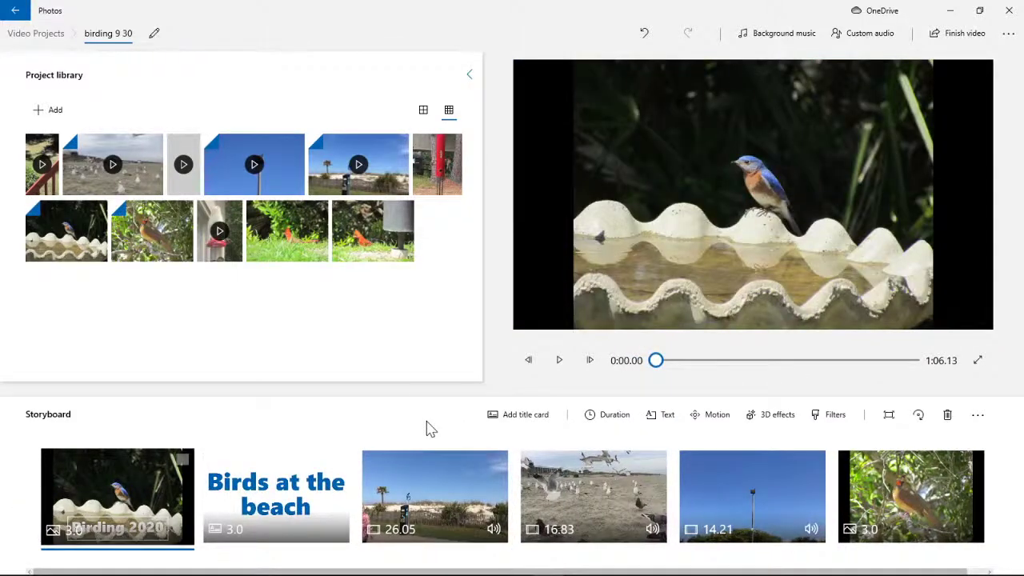
pyautogui.click(412, 460)
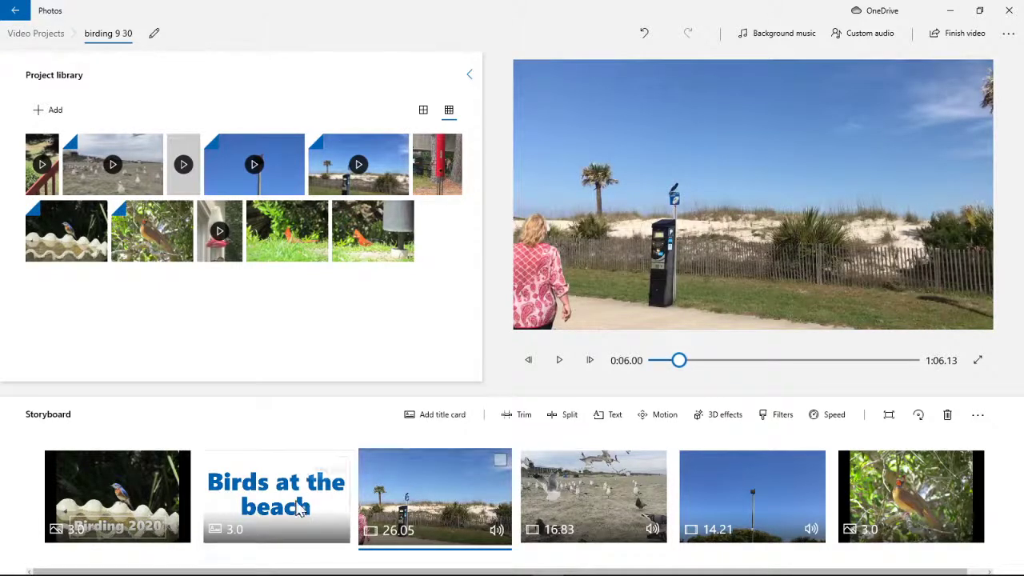
pyautogui.click(320, 491)
pyautogui.click(155, 500)
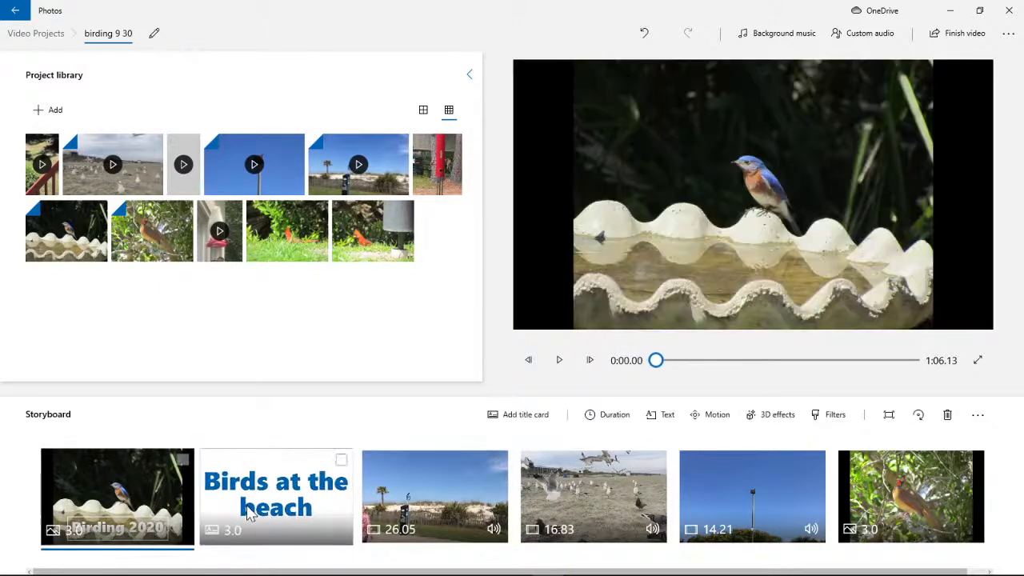
pyautogui.click(272, 496)
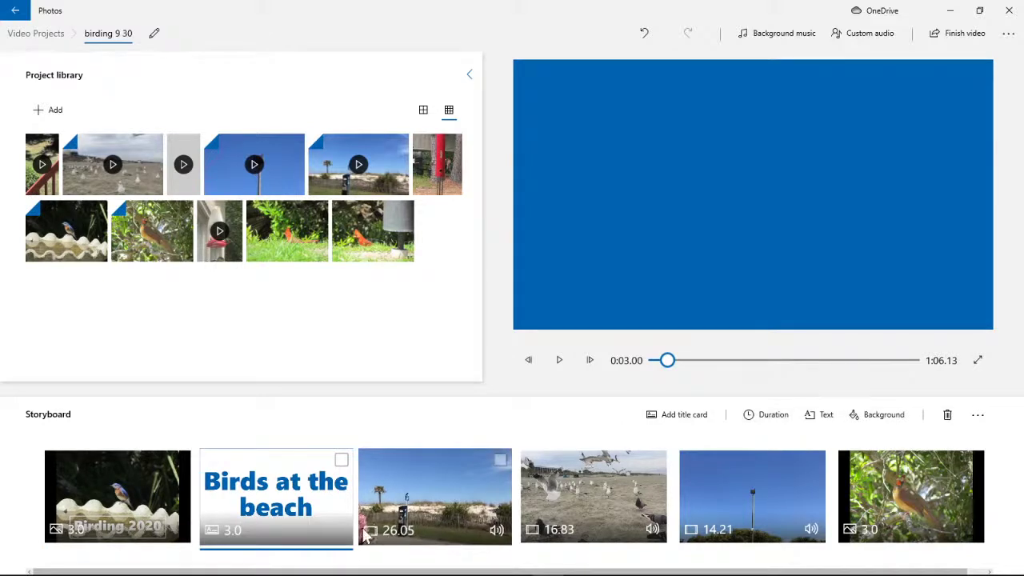
pyautogui.click(418, 495)
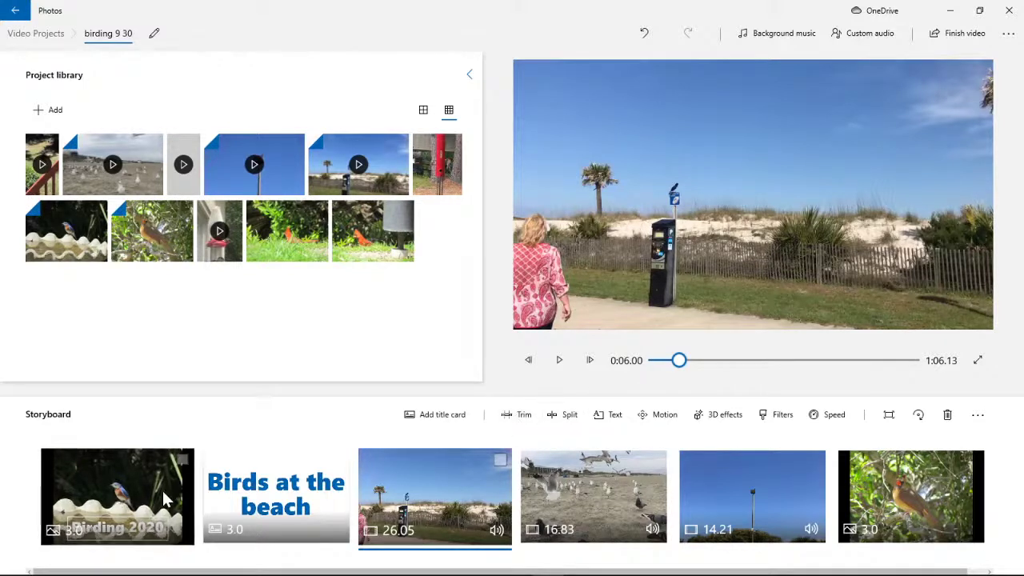
pyautogui.click(136, 505)
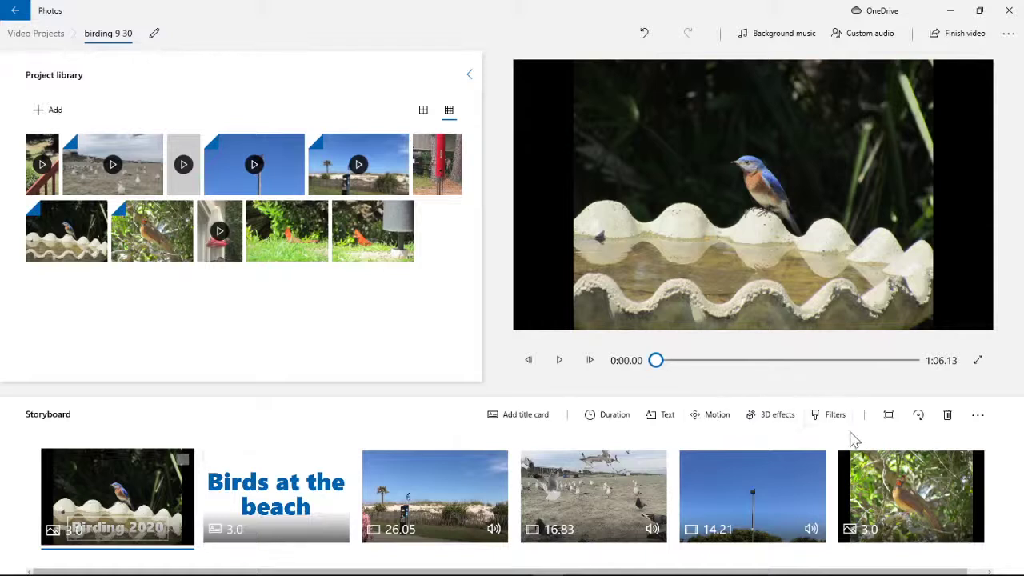
pyautogui.click(886, 417)
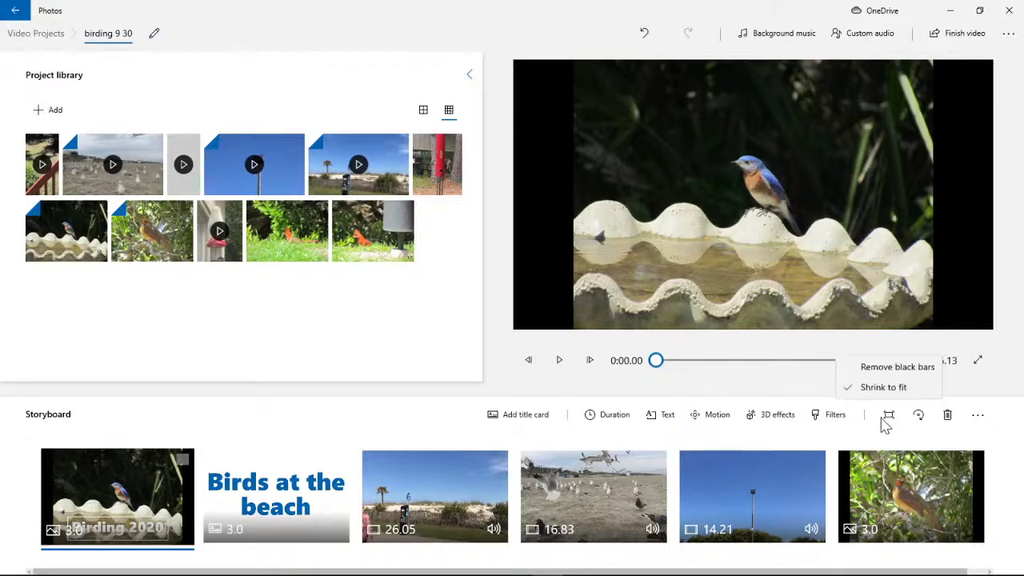
pyautogui.click(878, 370)
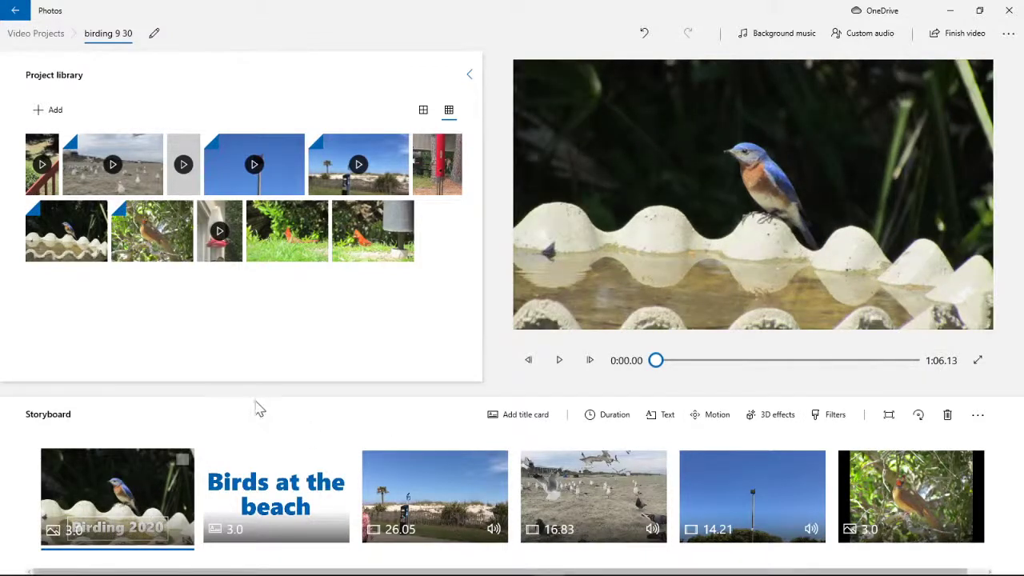
pyautogui.click(442, 502)
pyautogui.click(586, 489)
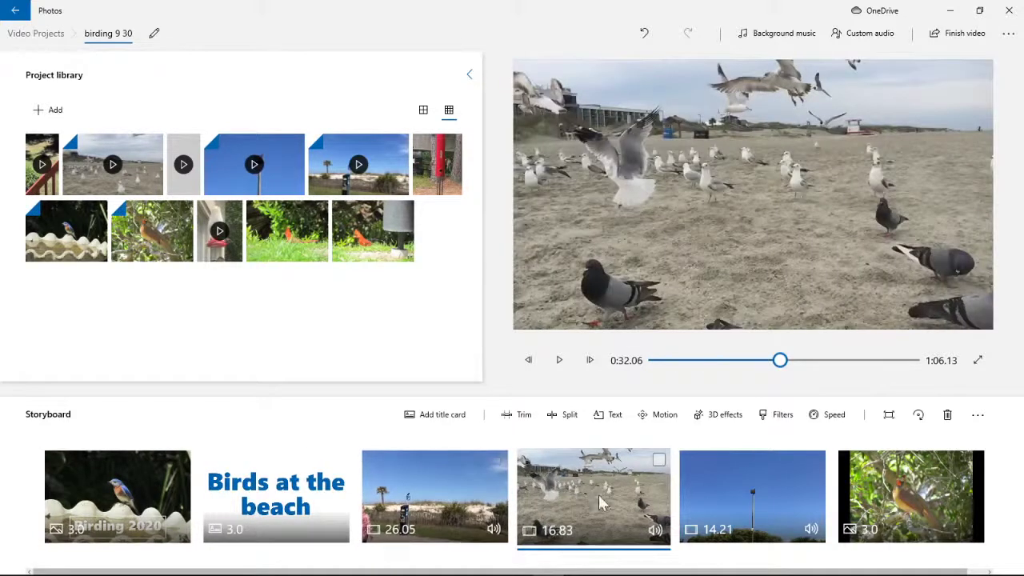
pyautogui.click(740, 500)
pyautogui.click(904, 464)
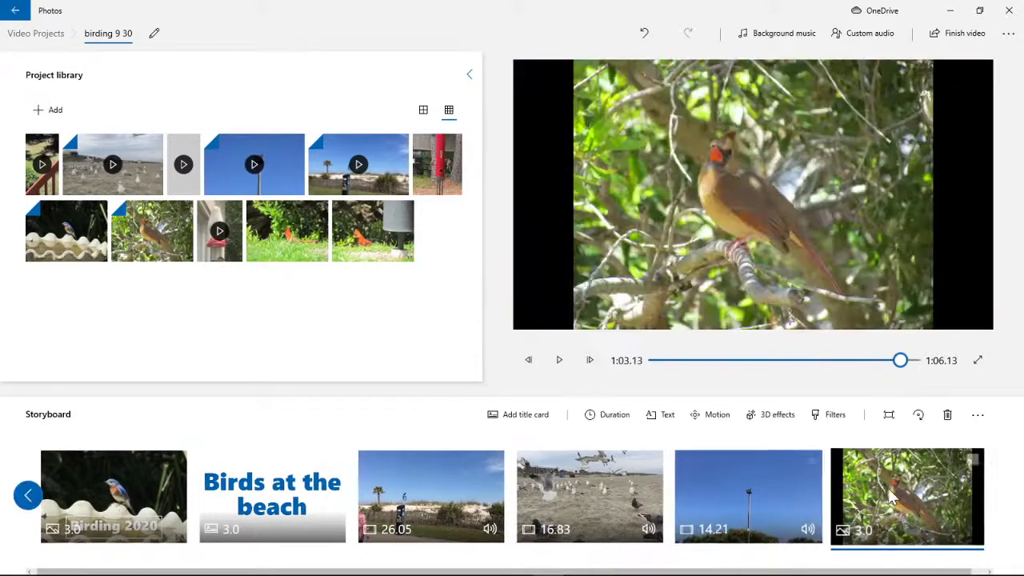
pyautogui.click(888, 416)
pyautogui.click(880, 369)
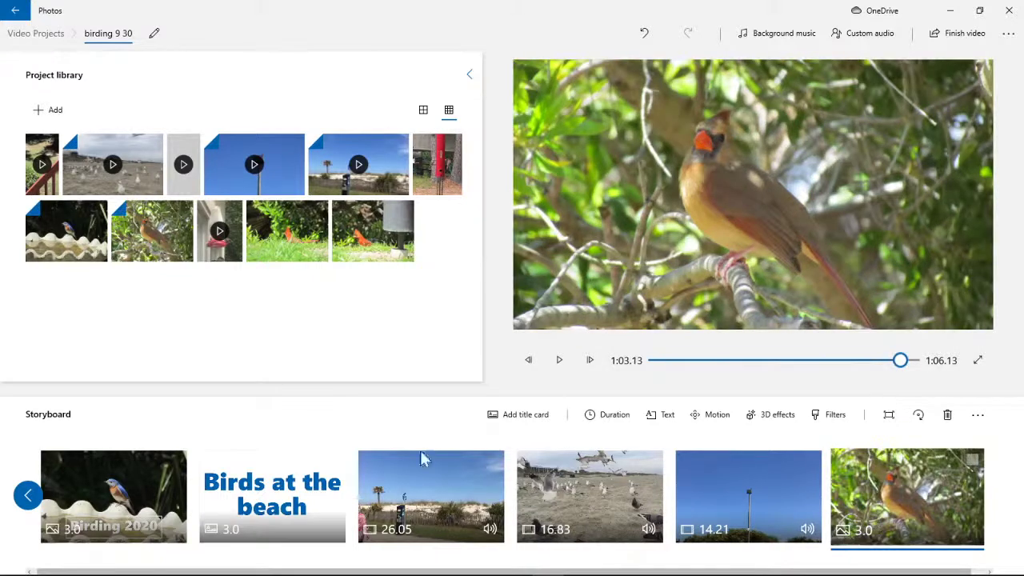
pyautogui.click(168, 503)
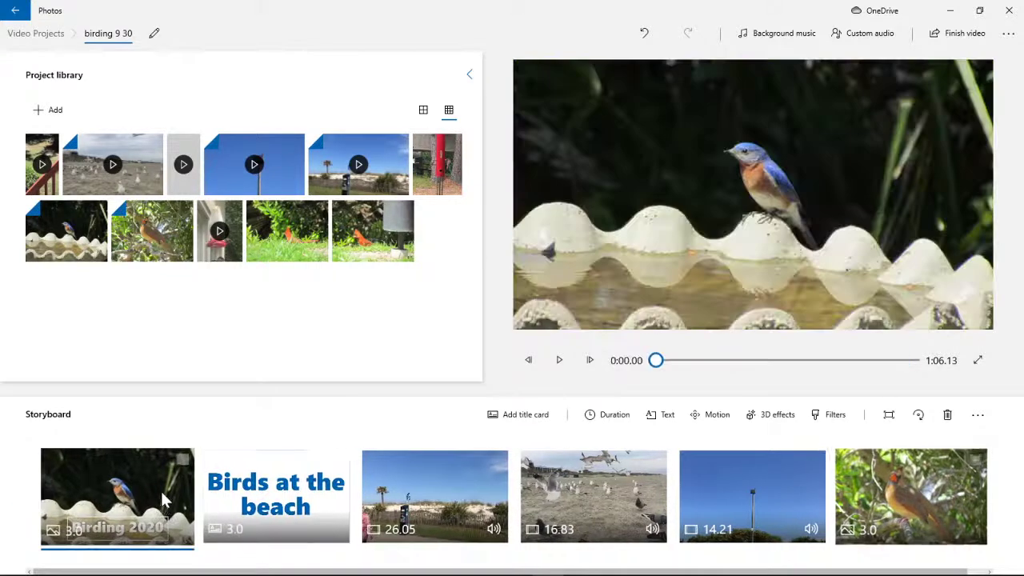
pyautogui.click(288, 524)
pyautogui.click(424, 503)
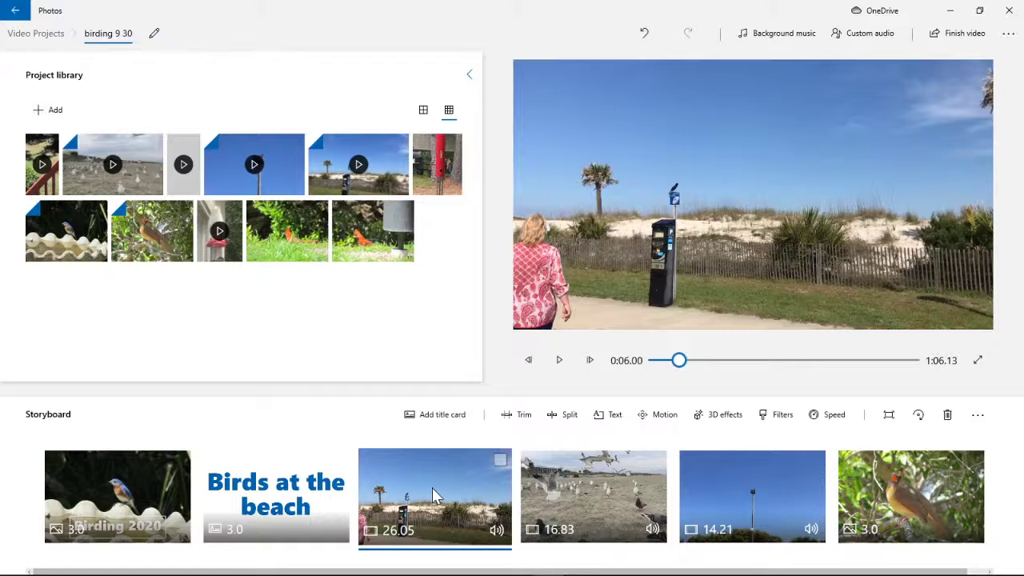
pyautogui.click(388, 486)
pyautogui.click(589, 494)
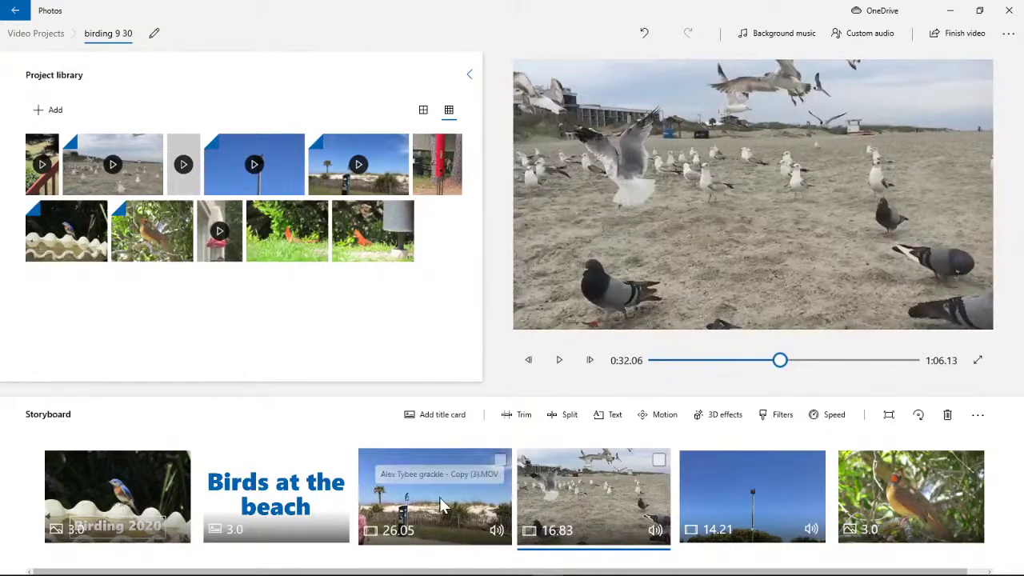
pyautogui.click(446, 472)
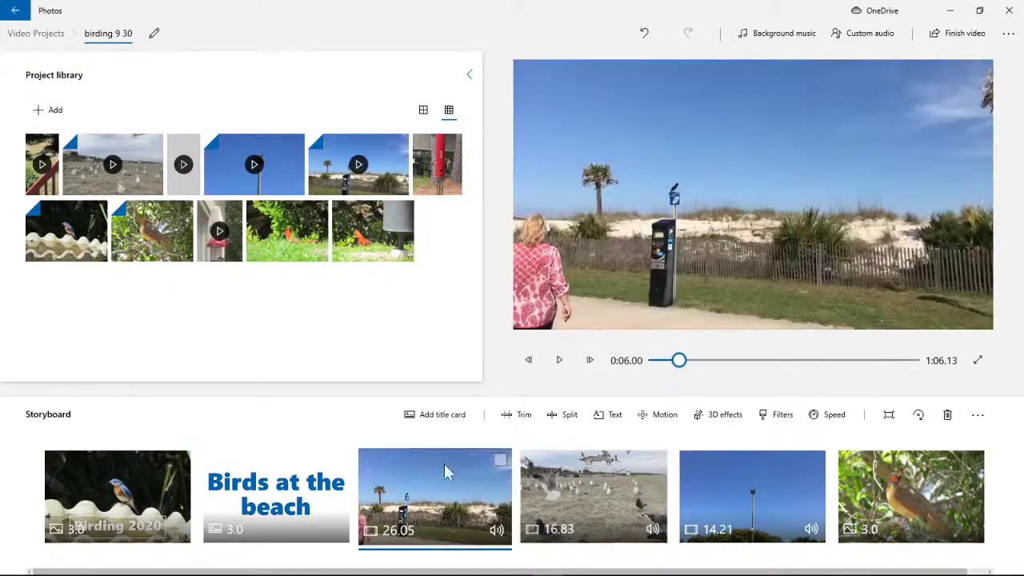
# Trim the palm-lined beach clip to run from 0:04.66 to 0:19.36, 14.70 seconds long.
pyautogui.click(517, 416)
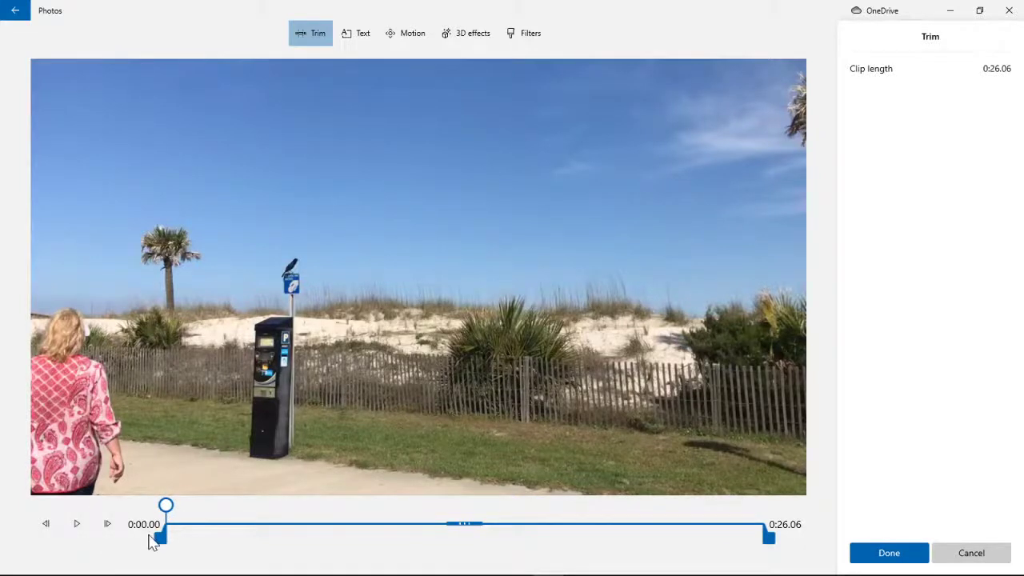
pyautogui.moveTo(161, 540); pyautogui.dragTo(257, 542)
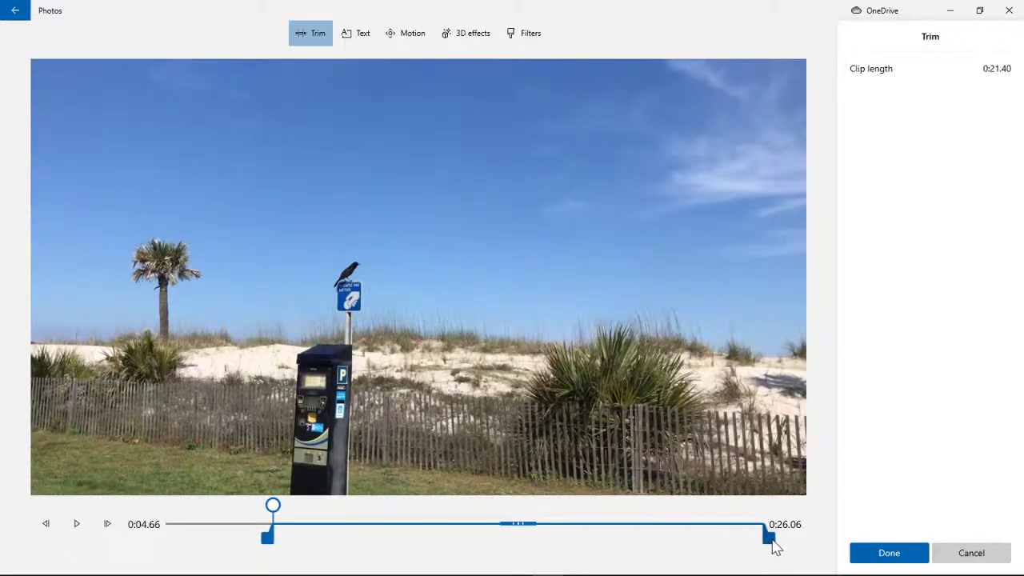
pyautogui.moveTo(769, 541); pyautogui.dragTo(704, 541)
pyautogui.moveTo(628, 557); pyautogui.dragTo(686, 552)
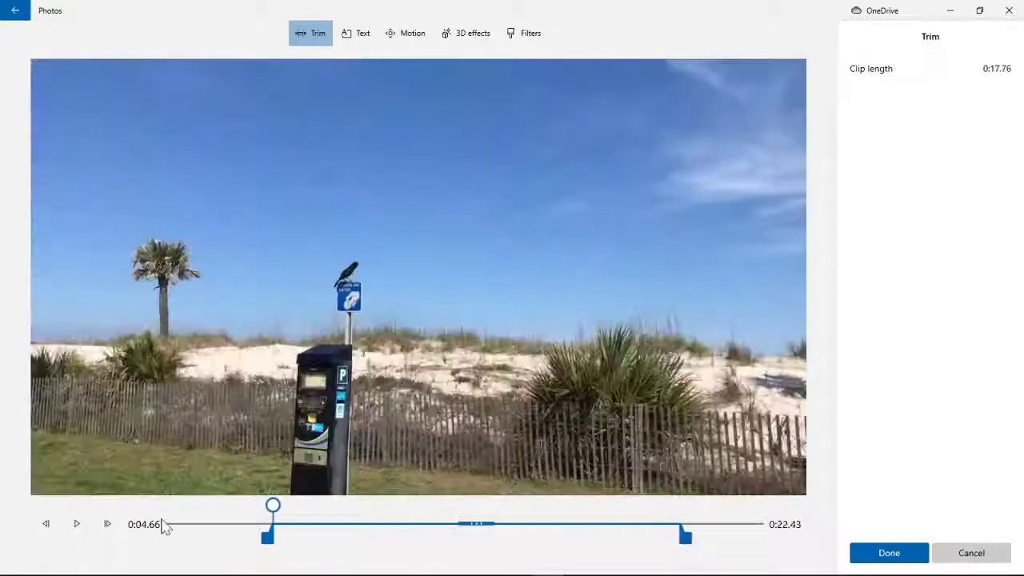
pyautogui.click(75, 526)
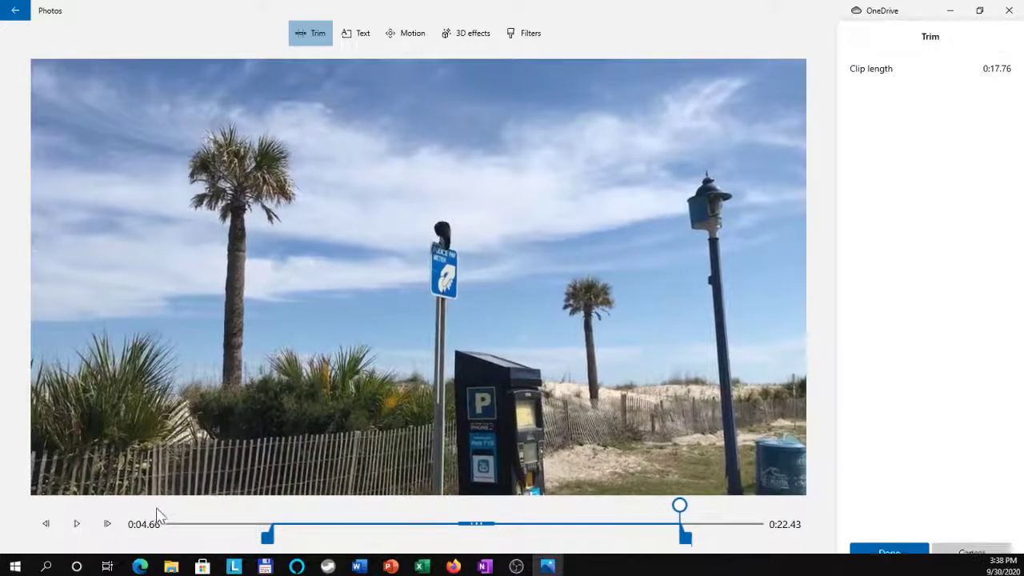
pyautogui.moveTo(690, 547); pyautogui.dragTo(633, 548)
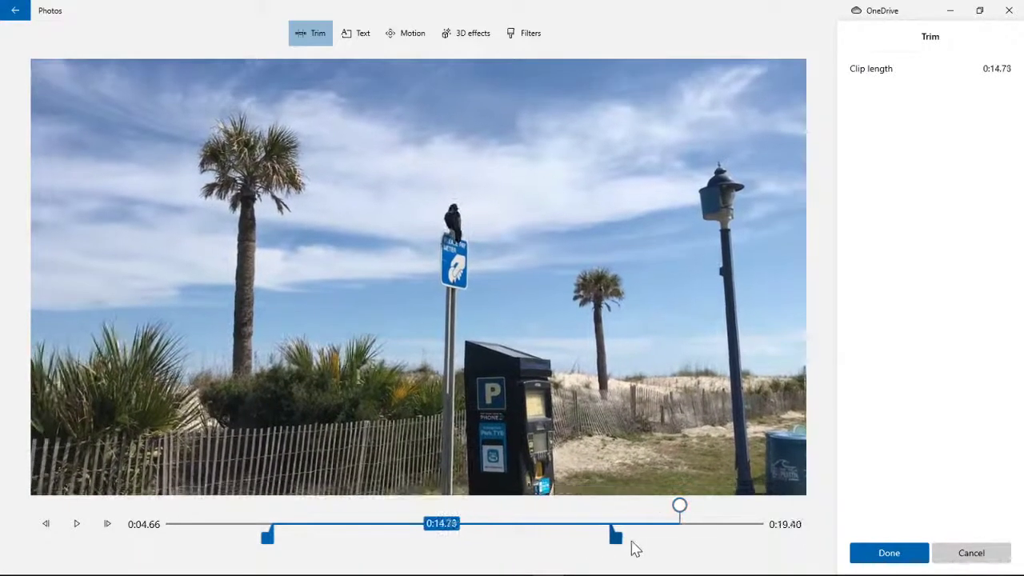
pyautogui.click(76, 524)
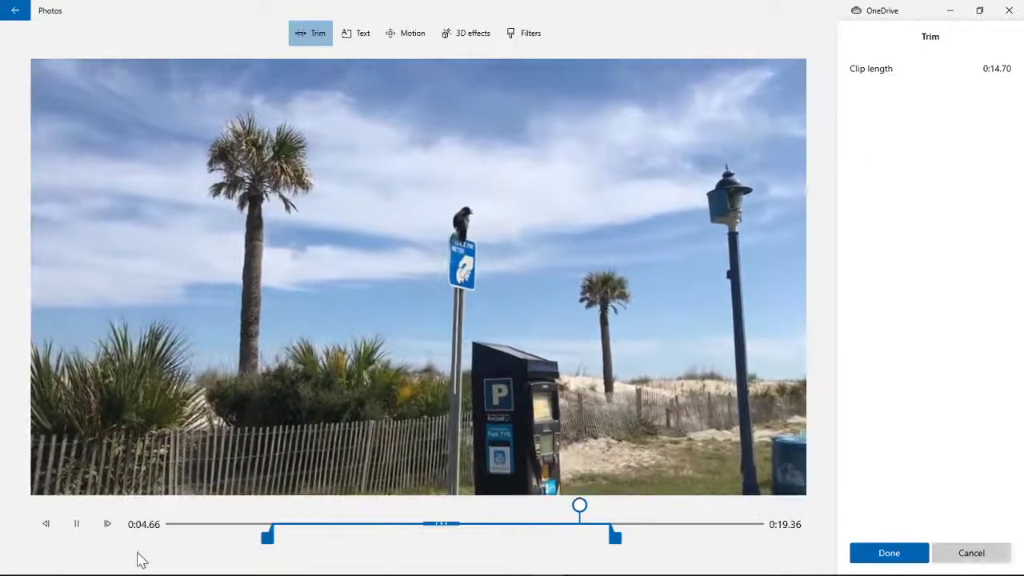
pyautogui.click(896, 560)
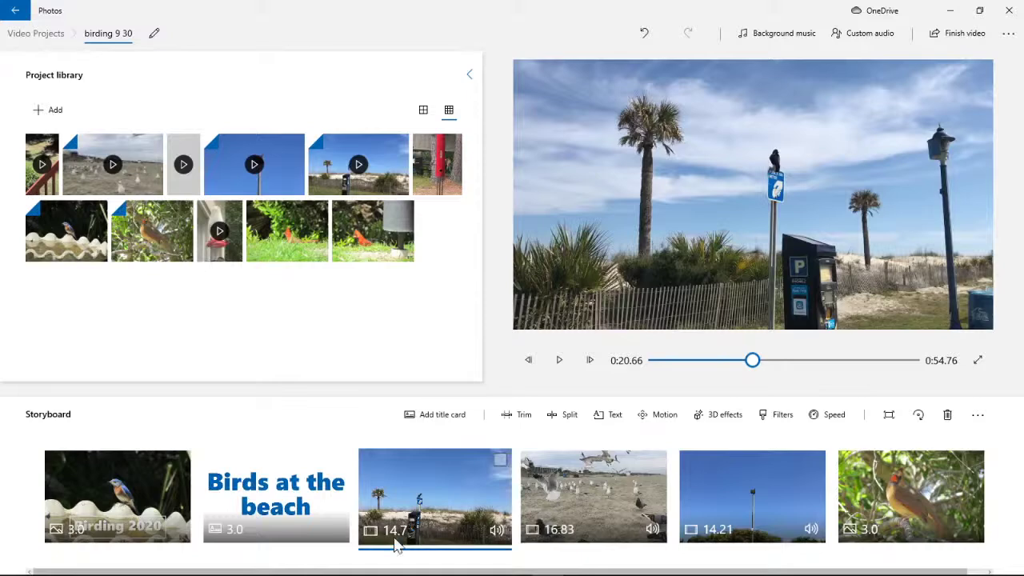
# Select the 16.83-second seagull clip in the storyboard and bring up its trim editor.
pyautogui.press('Left')
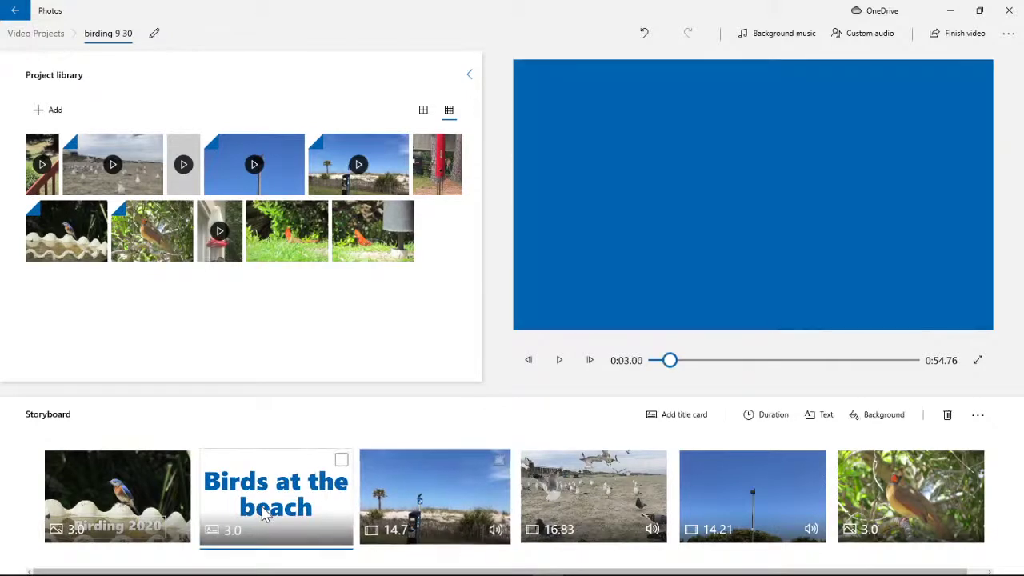
pyautogui.click(392, 508)
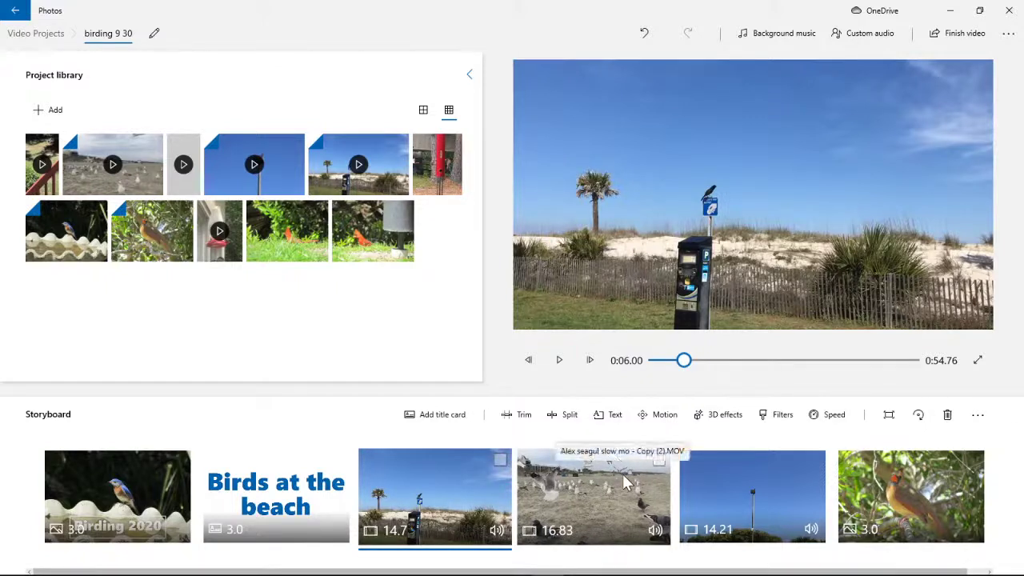
pyautogui.click(577, 491)
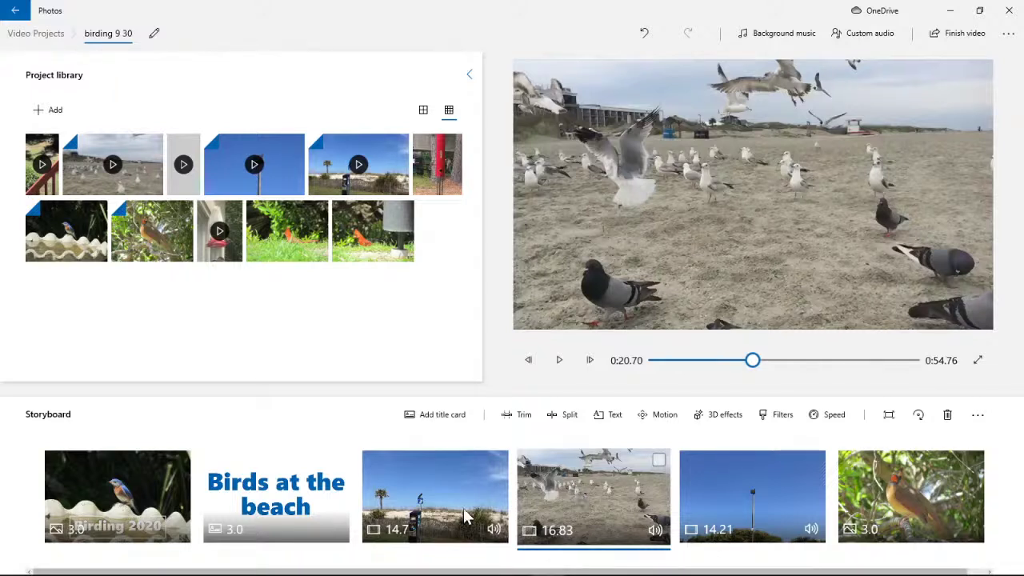
pyautogui.click(524, 426)
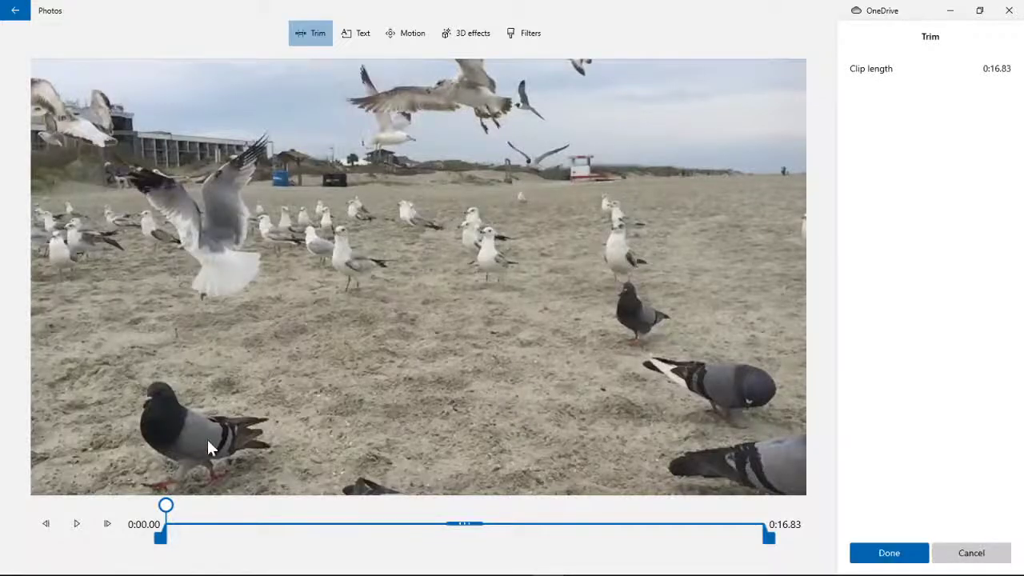
# Trim the seagull clip's end to about 0:07.96, keeping only its first 7.97 seconds.
pyautogui.click(78, 525)
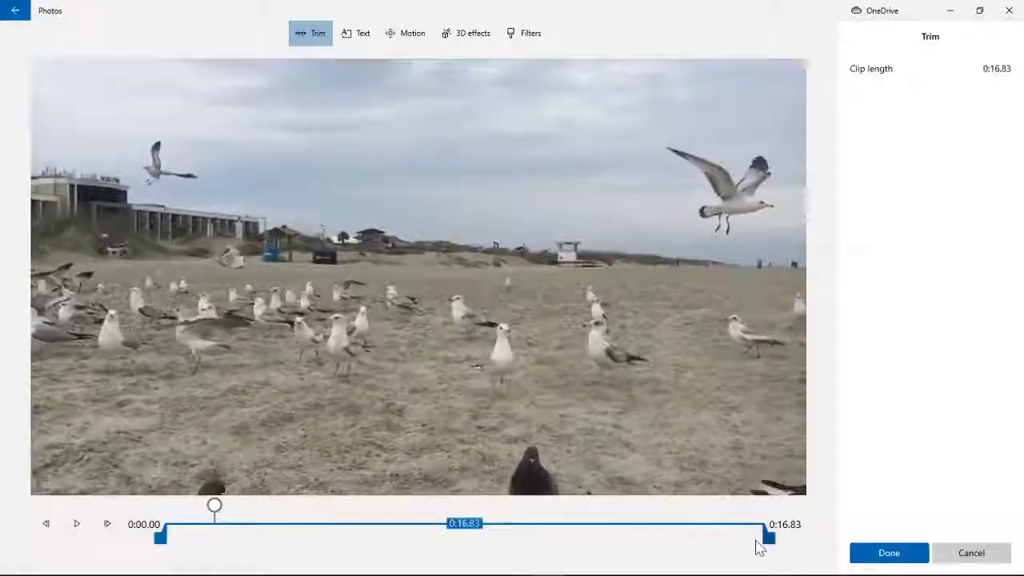
pyautogui.moveTo(768, 536); pyautogui.dragTo(456, 540)
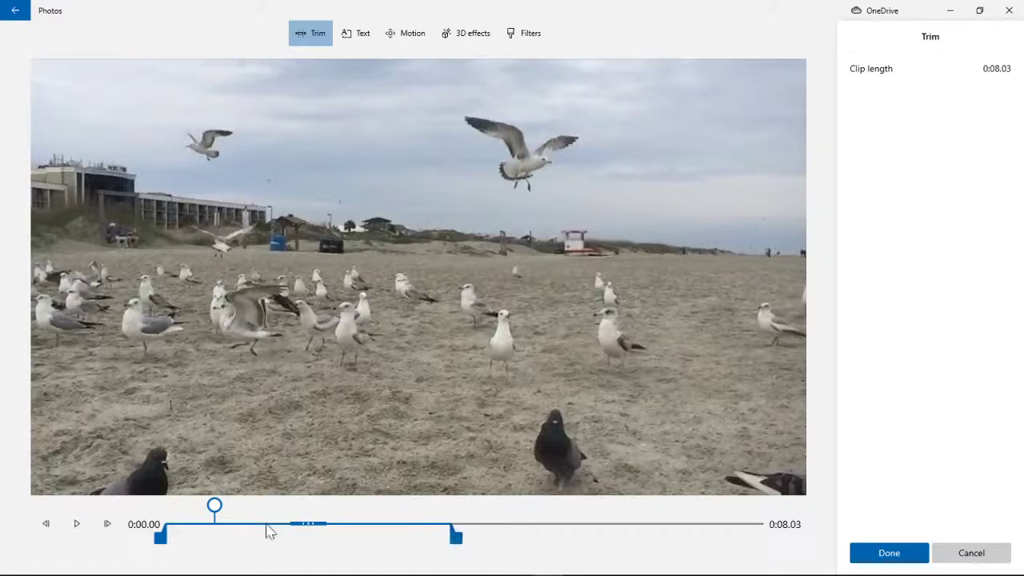
pyautogui.moveTo(214, 512); pyautogui.dragTo(133, 516)
pyautogui.click(77, 530)
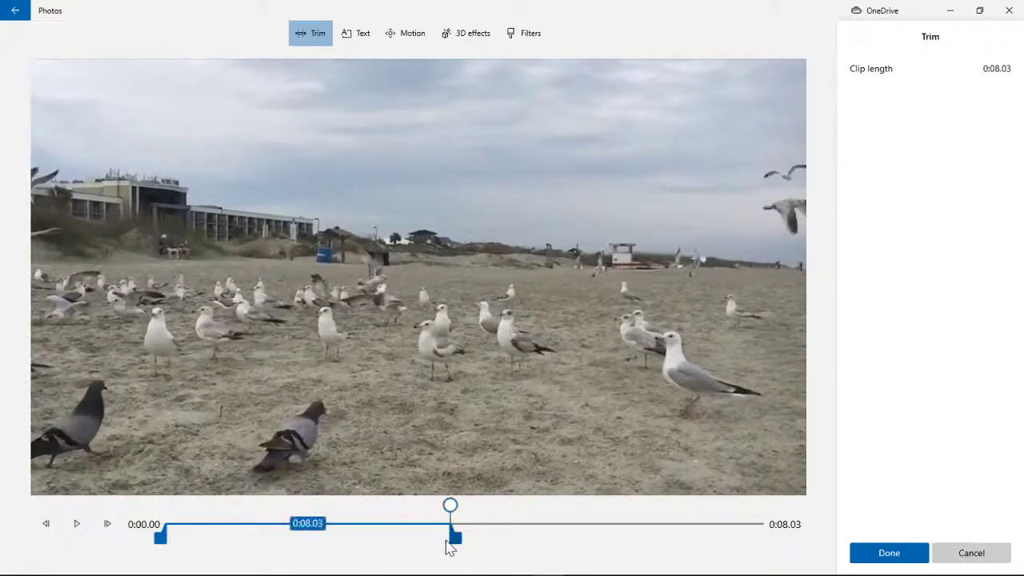
pyautogui.moveTo(450, 547)
pyautogui.mouseDown()
pyautogui.moveTo(551, 546)
pyautogui.moveTo(331, 540)
pyautogui.moveTo(453, 536)
pyautogui.mouseUp()
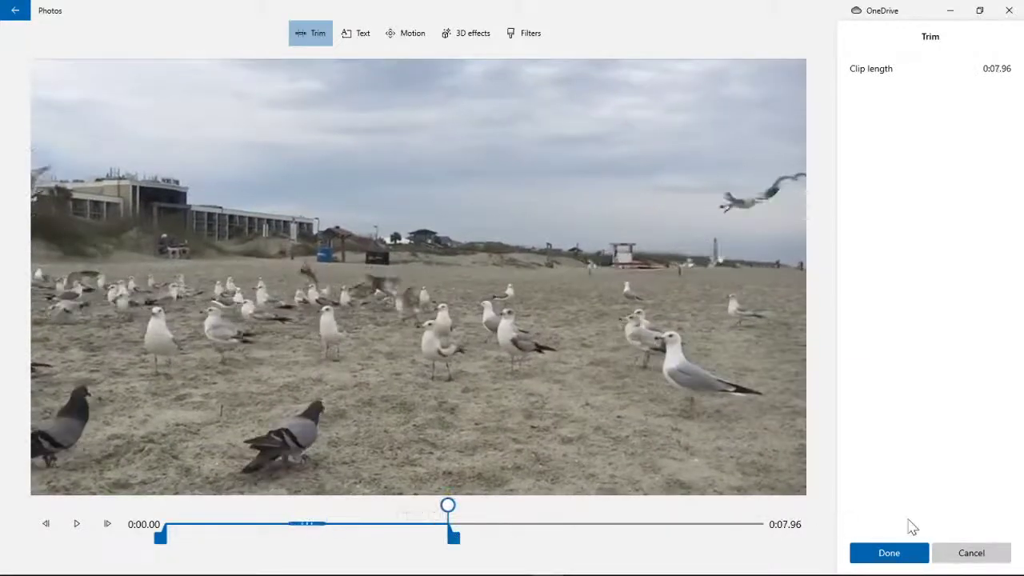
pyautogui.click(886, 554)
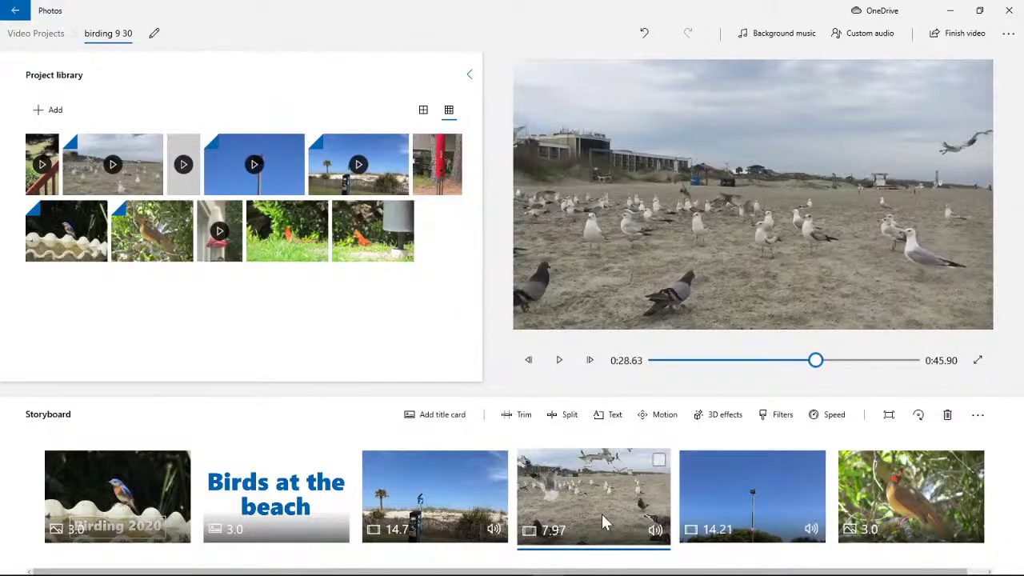
# Slow the seagull clip to 0.25x so it runs 31.87 seconds.
pyautogui.click(832, 422)
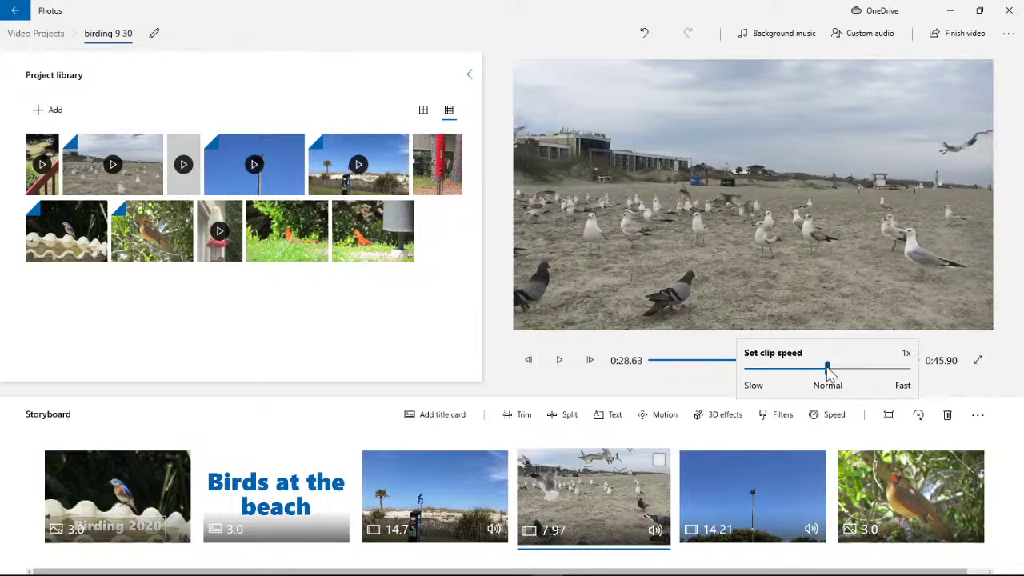
pyautogui.moveTo(827, 368); pyautogui.dragTo(800, 368)
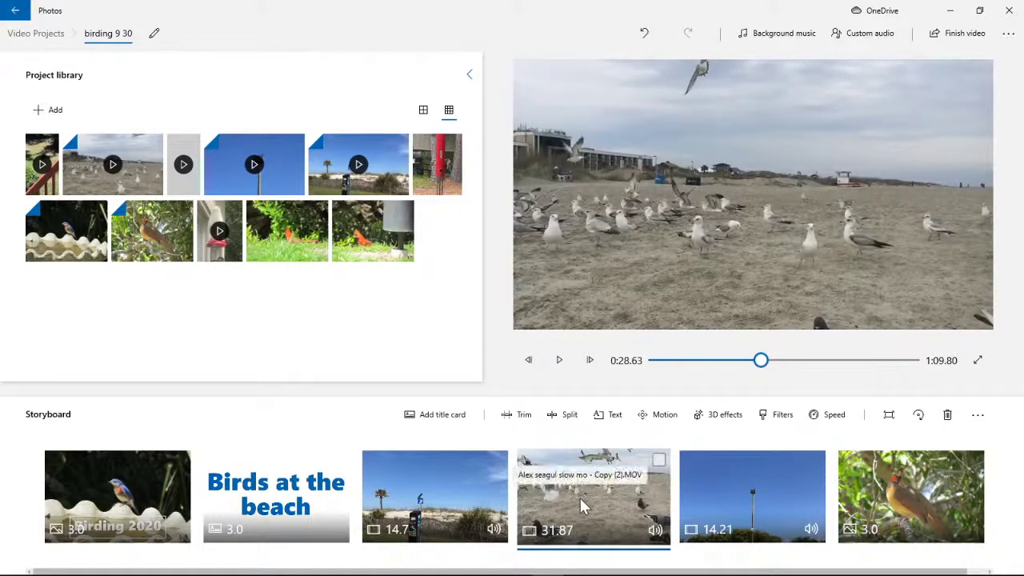
# Cut the end of the slowed seagull clip so it lasts 0:29.30, previewing the result.
pyautogui.click(522, 416)
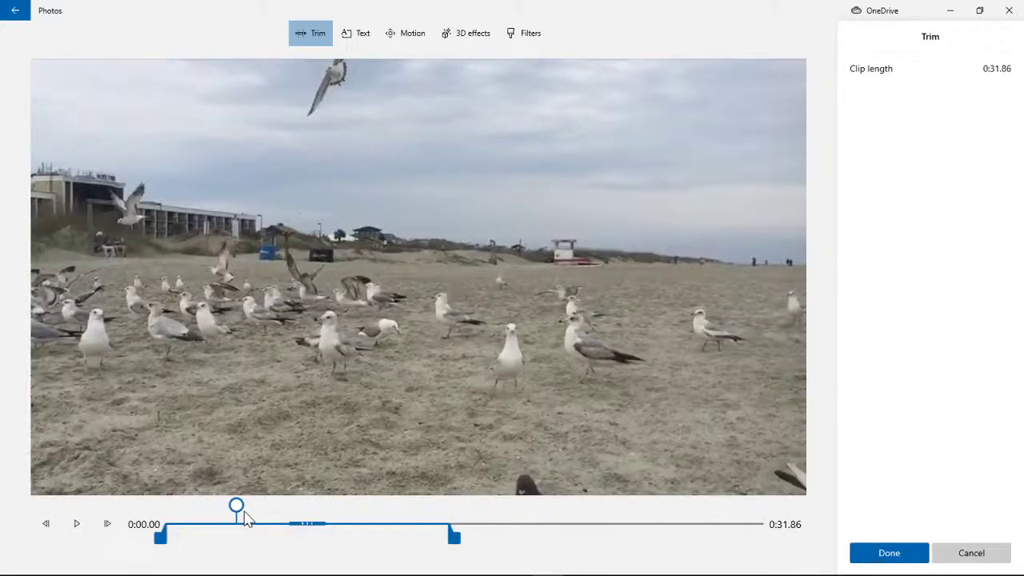
pyautogui.moveTo(238, 513); pyautogui.dragTo(165, 509)
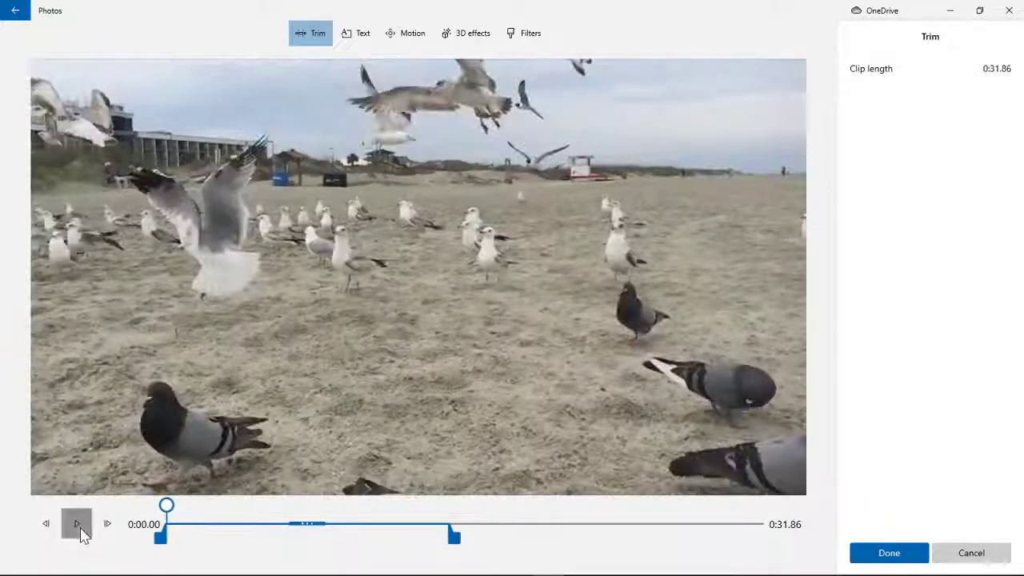
pyautogui.click(79, 528)
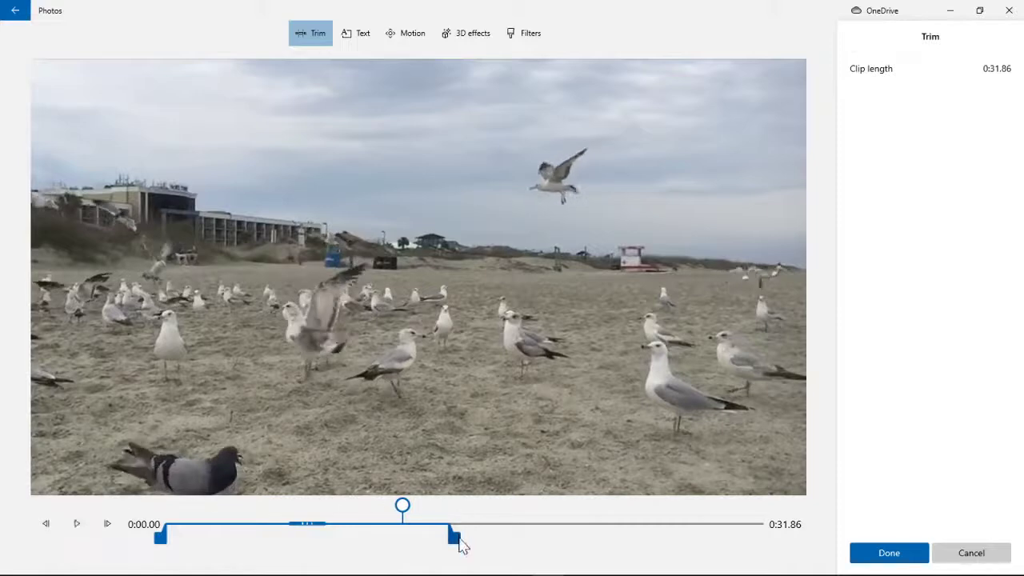
pyautogui.moveTo(463, 547); pyautogui.dragTo(428, 546)
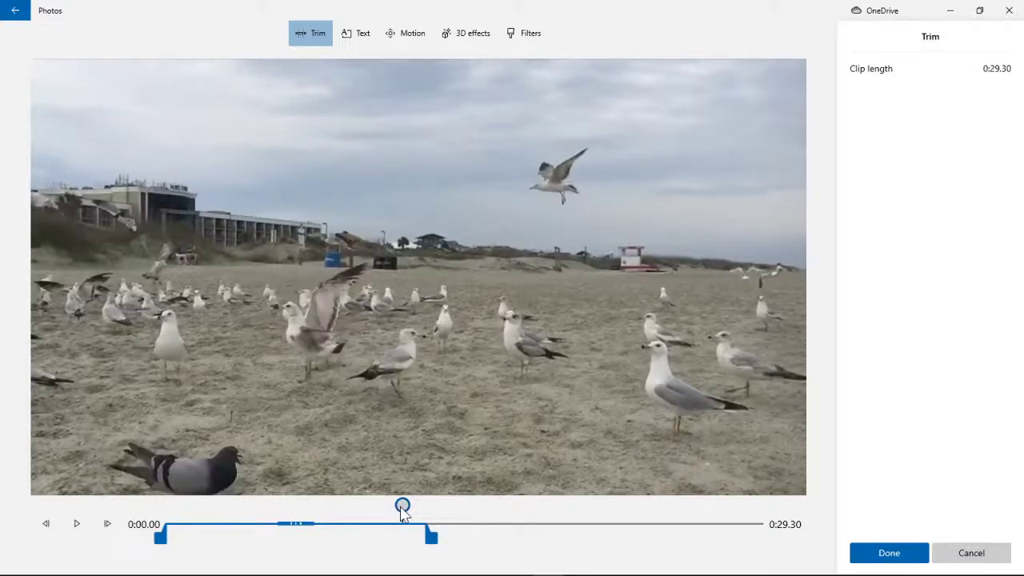
pyautogui.moveTo(403, 509); pyautogui.dragTo(188, 524)
pyautogui.click(159, 525)
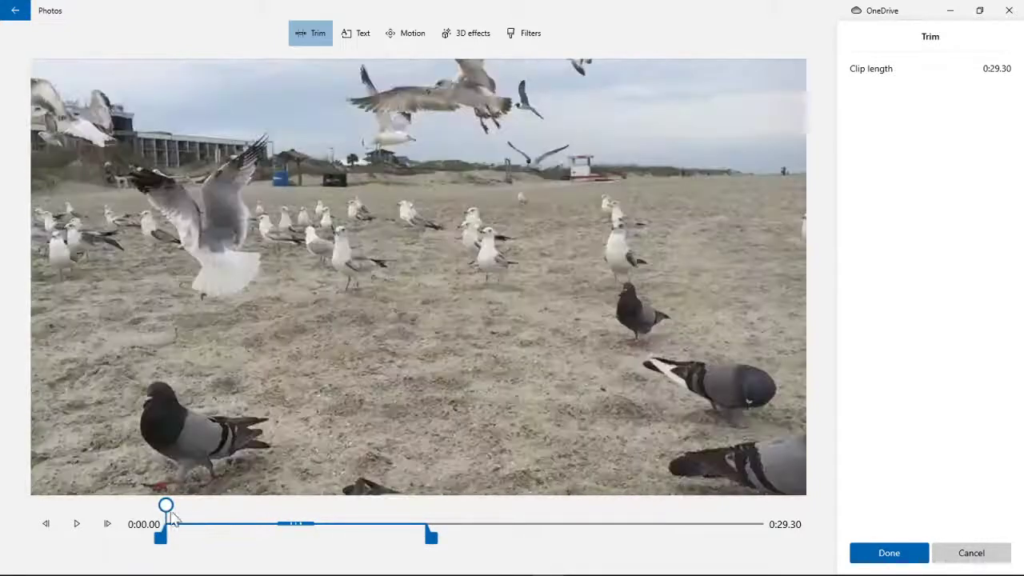
pyautogui.click(80, 526)
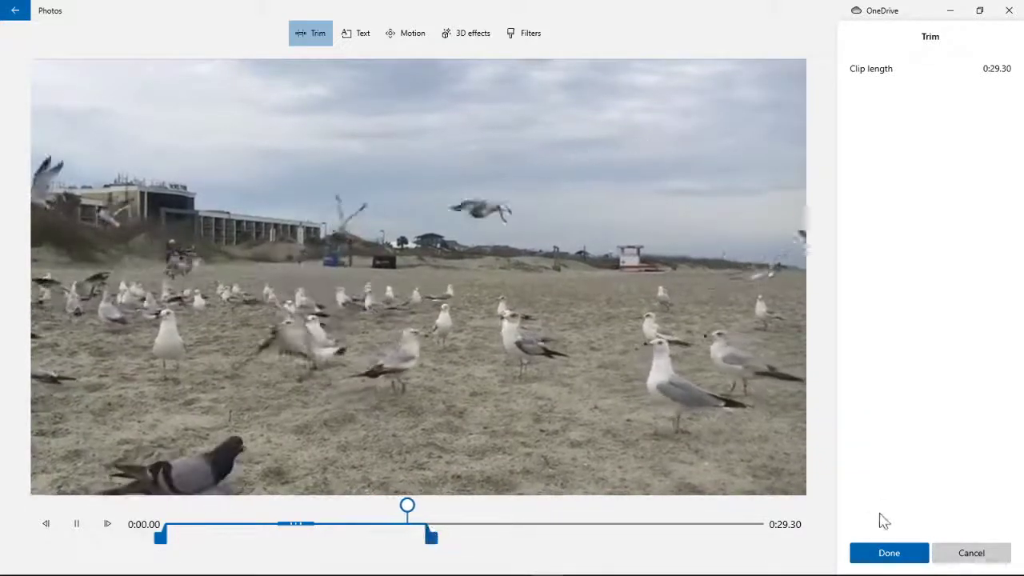
pyautogui.click(881, 554)
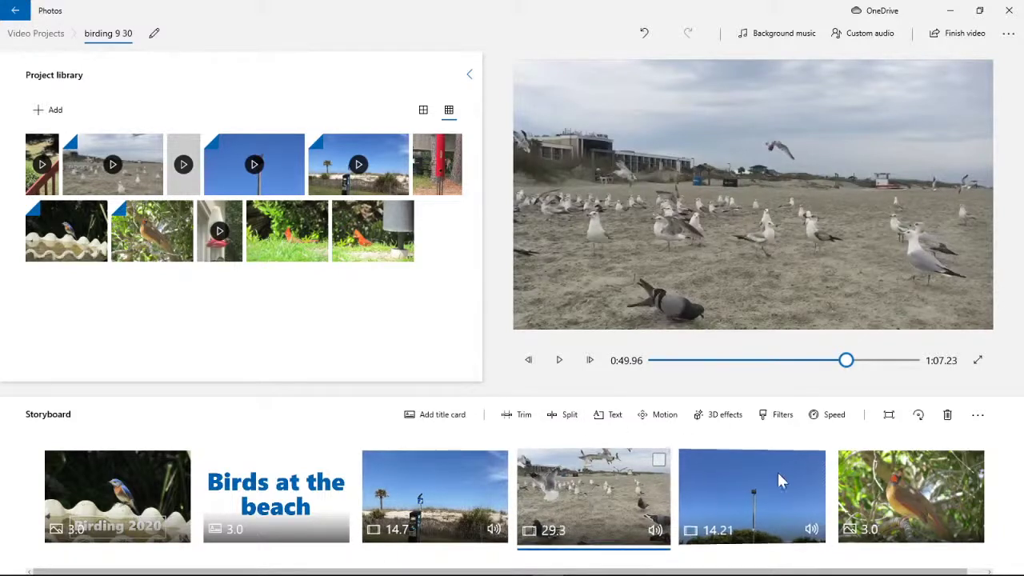
# Trim the cardinal pole clip to start at 0:01.40, leaving 9.80 seconds.
pyautogui.click(737, 485)
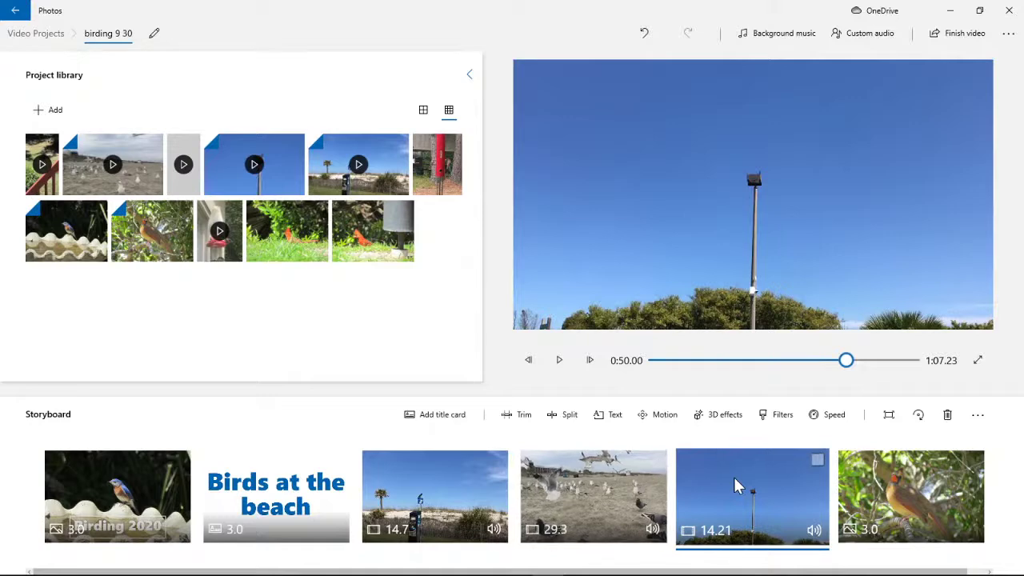
pyautogui.click(524, 424)
pyautogui.click(83, 524)
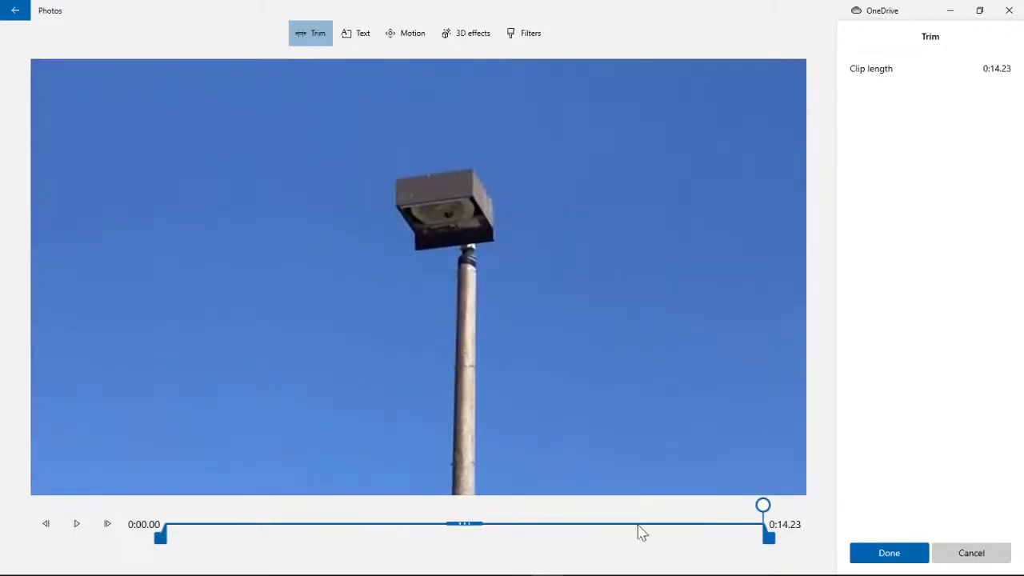
pyautogui.moveTo(758, 549); pyautogui.dragTo(640, 548)
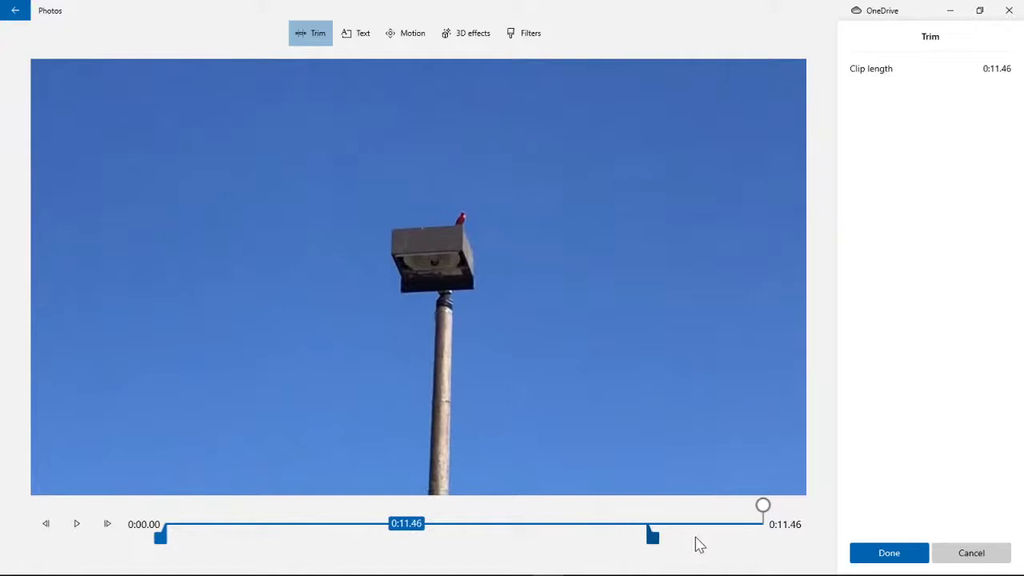
pyautogui.moveTo(704, 545); pyautogui.dragTo(667, 544)
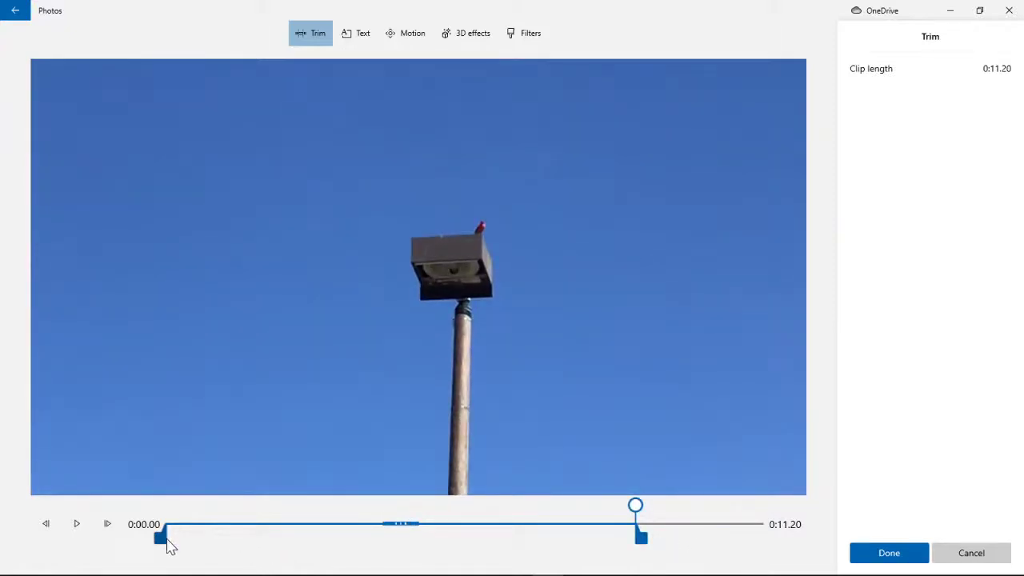
pyautogui.moveTo(168, 544); pyautogui.dragTo(230, 549)
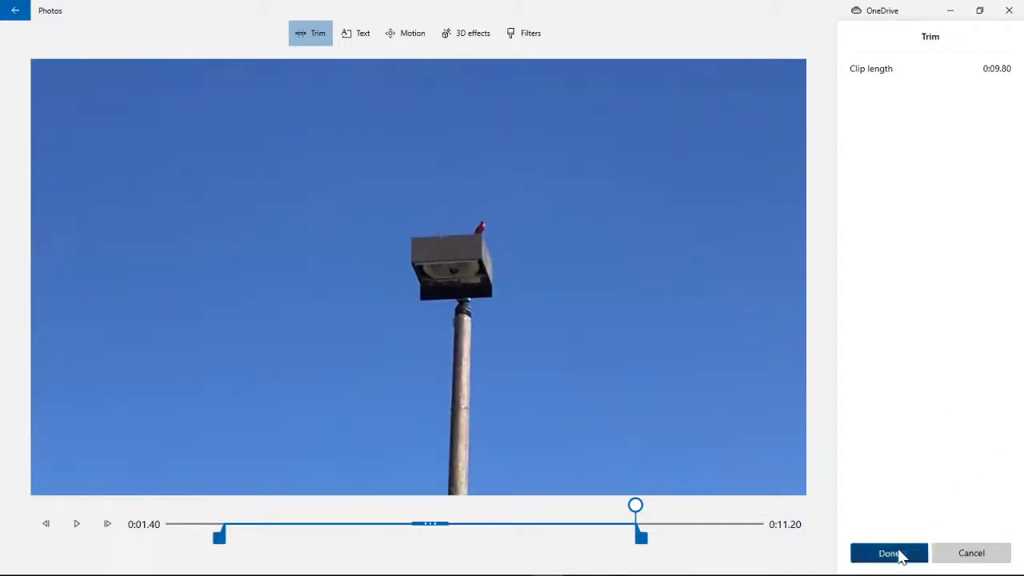
pyautogui.click(889, 553)
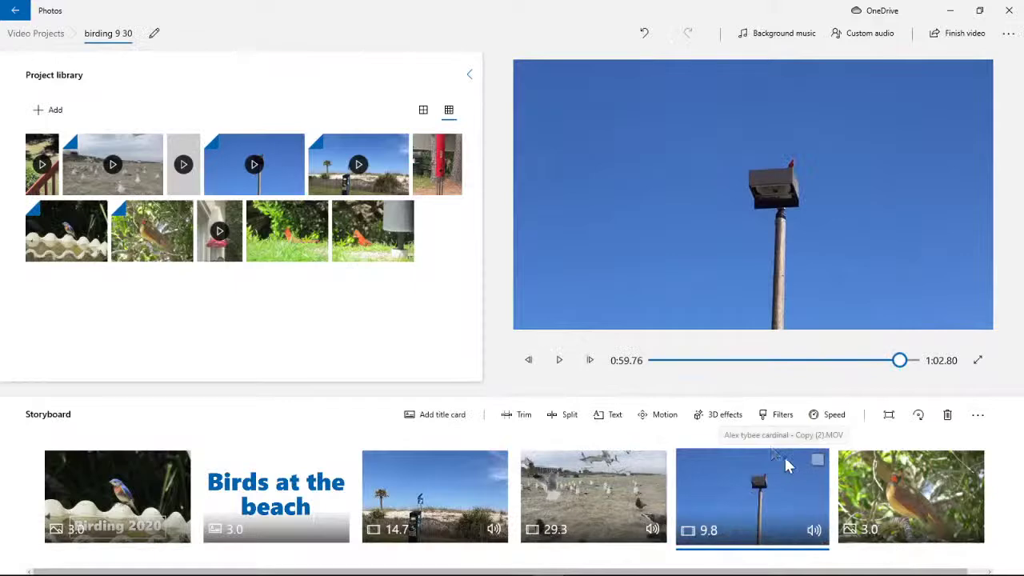
pyautogui.click(977, 361)
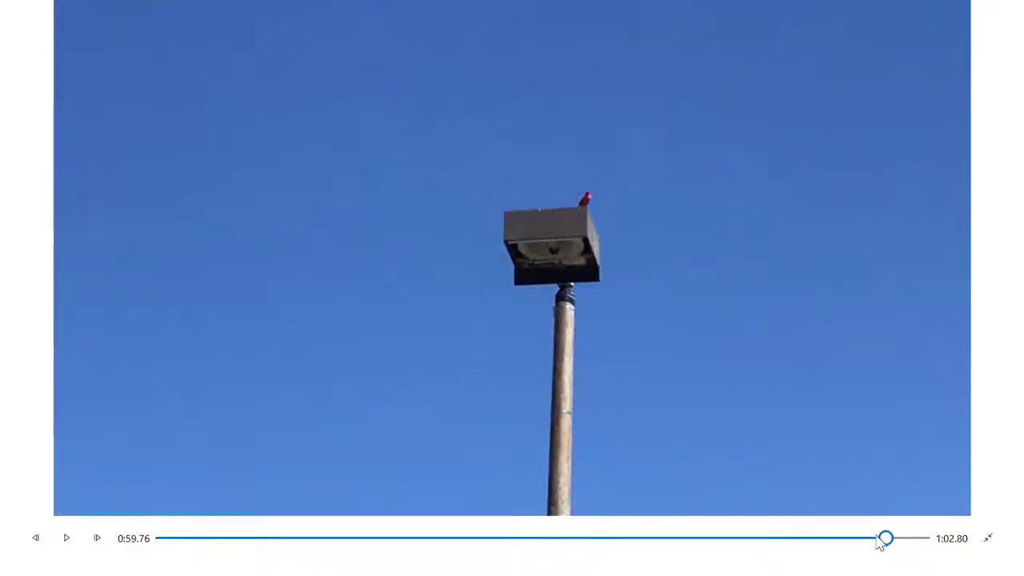
pyautogui.moveTo(893, 540); pyautogui.dragTo(885, 540)
pyautogui.moveTo(292, 552); pyautogui.dragTo(146, 542)
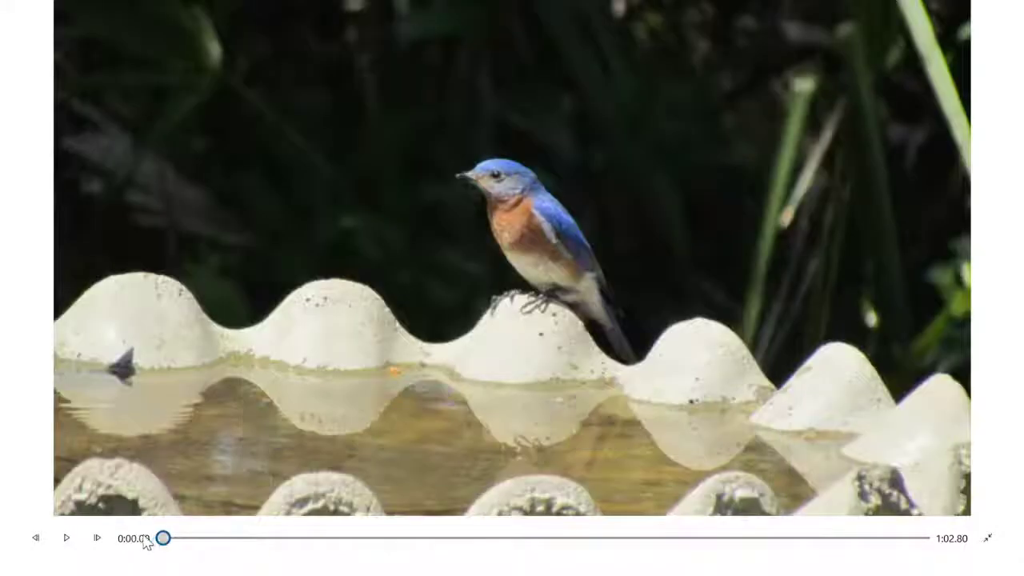
pyautogui.click(65, 541)
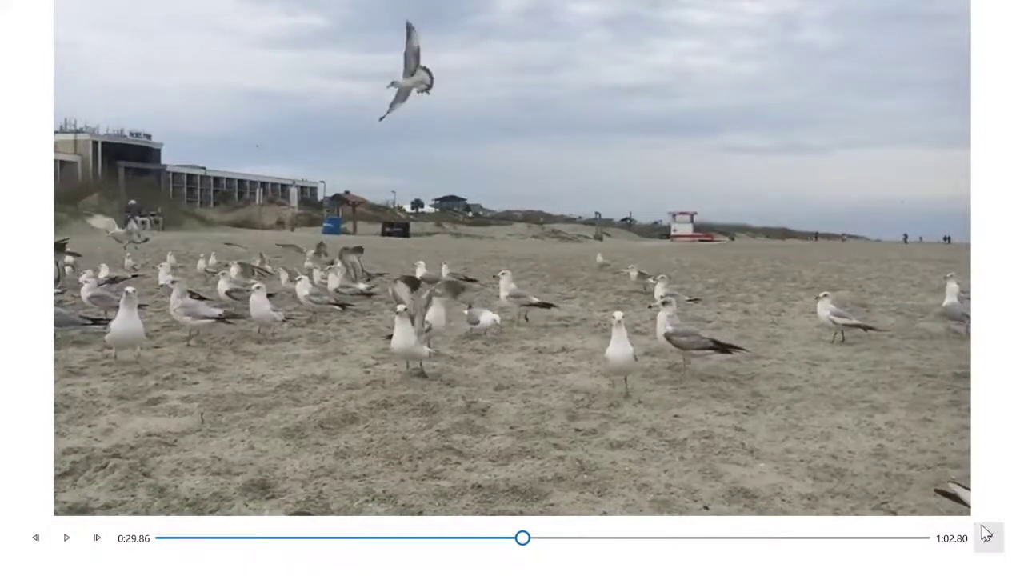
pyautogui.press('Escape')
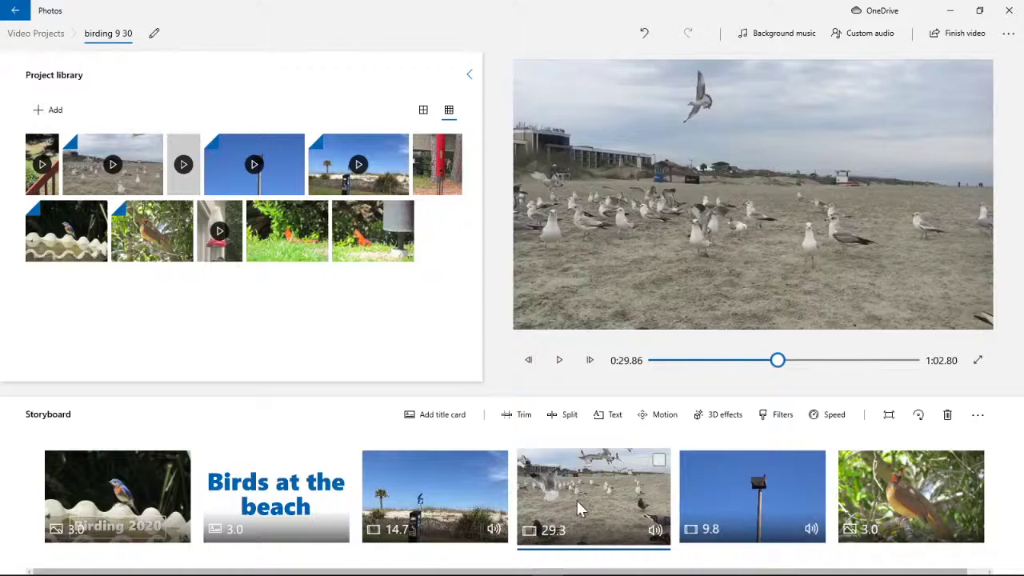
# Mute the audio of the 29.3-second seagull beach clip.
pyautogui.click(662, 463)
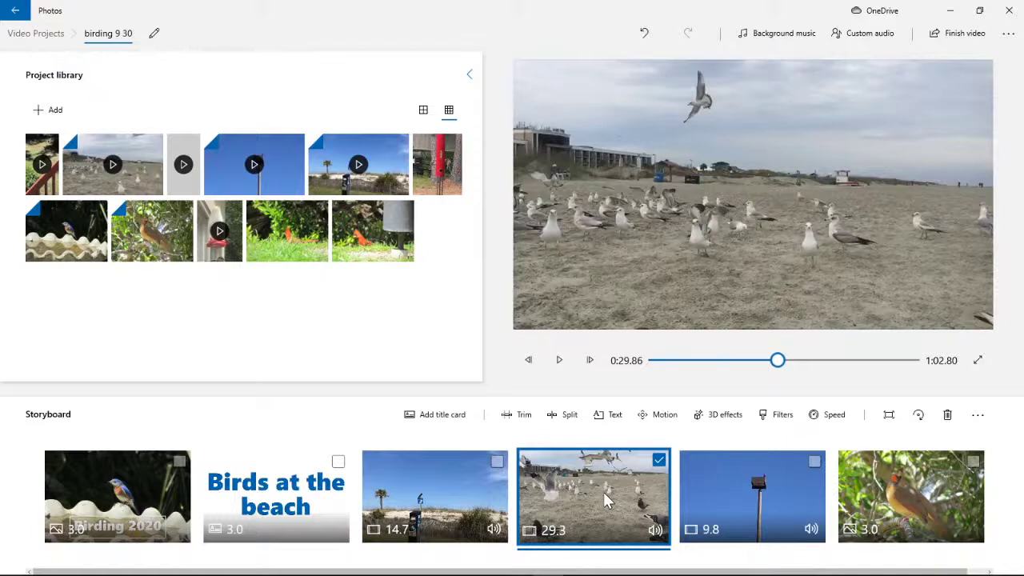
pyautogui.click(656, 532)
pyautogui.click(656, 532)
# Replay the whole birding video full screen from the start, then return to the editor.
pyautogui.moveTo(775, 364); pyautogui.dragTo(597, 373)
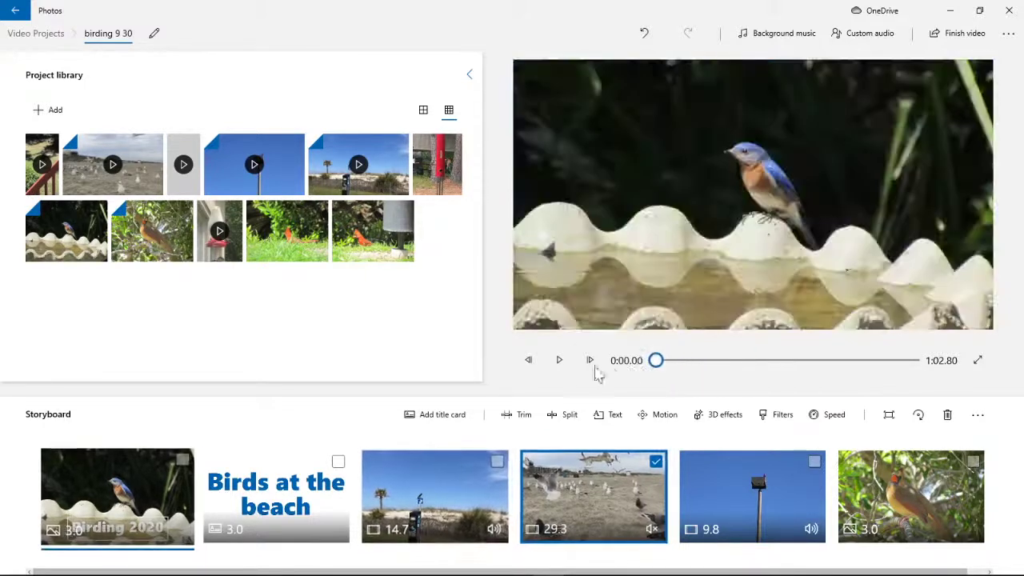
pyautogui.click(976, 360)
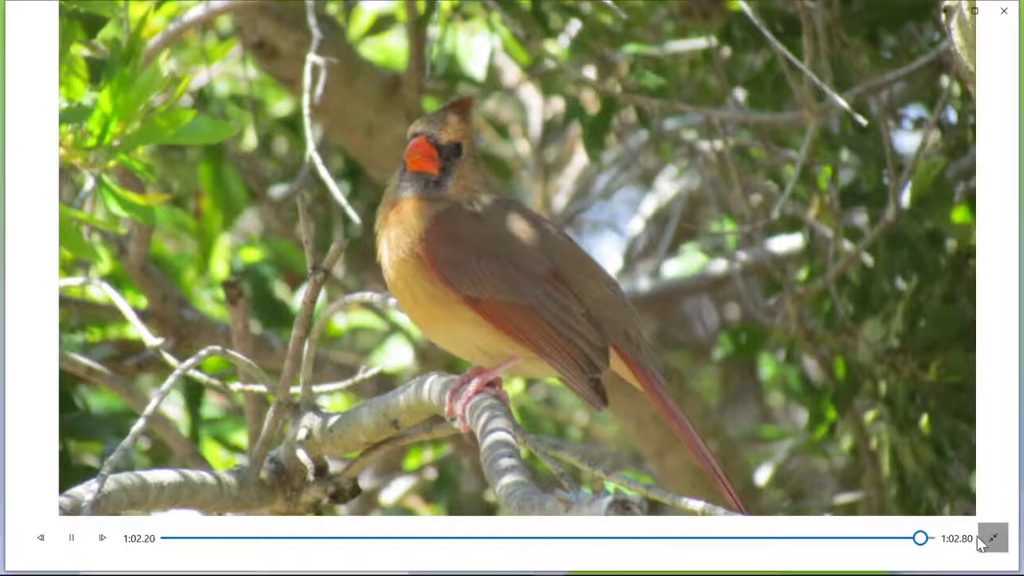
pyautogui.click(988, 537)
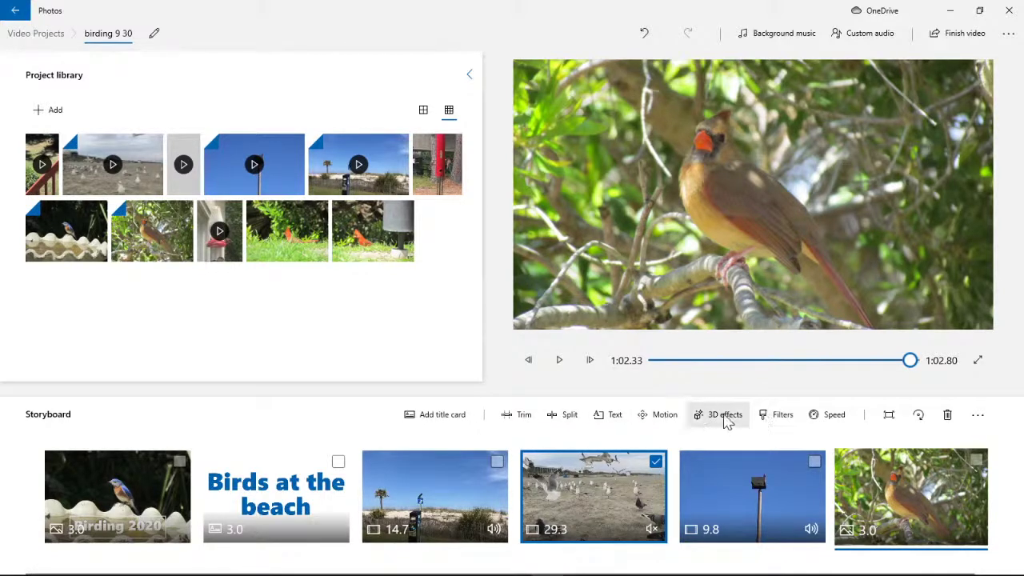
# Discard the text editing on the seagull clip, deselect it, and select the cardinal photo.
pyautogui.click(609, 420)
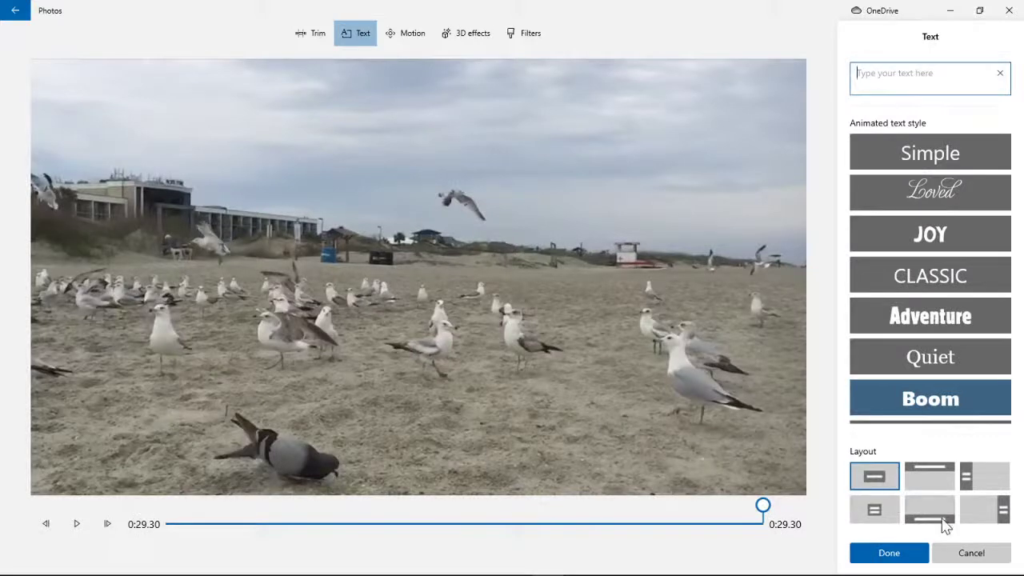
pyautogui.click(947, 554)
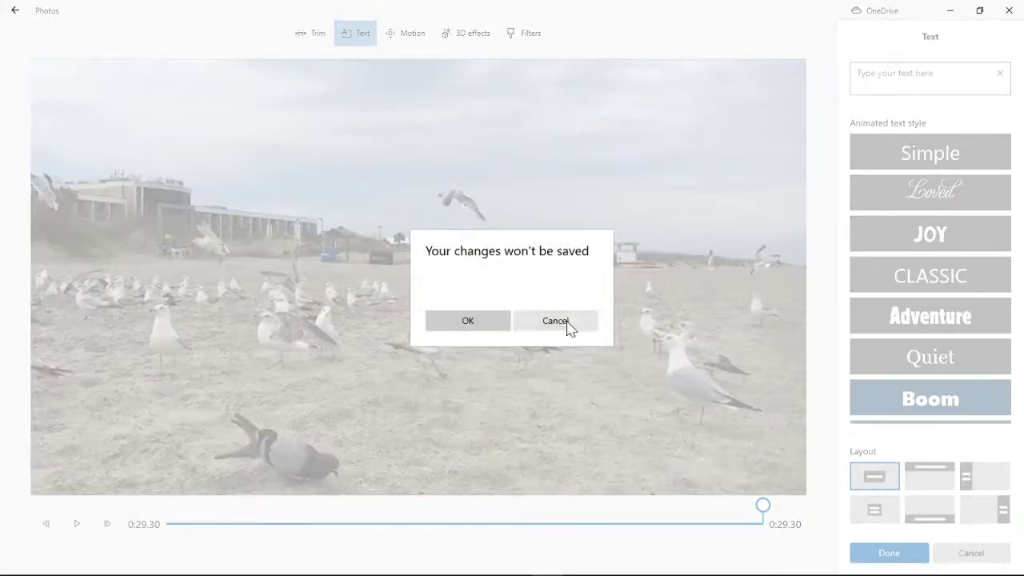
pyautogui.click(468, 321)
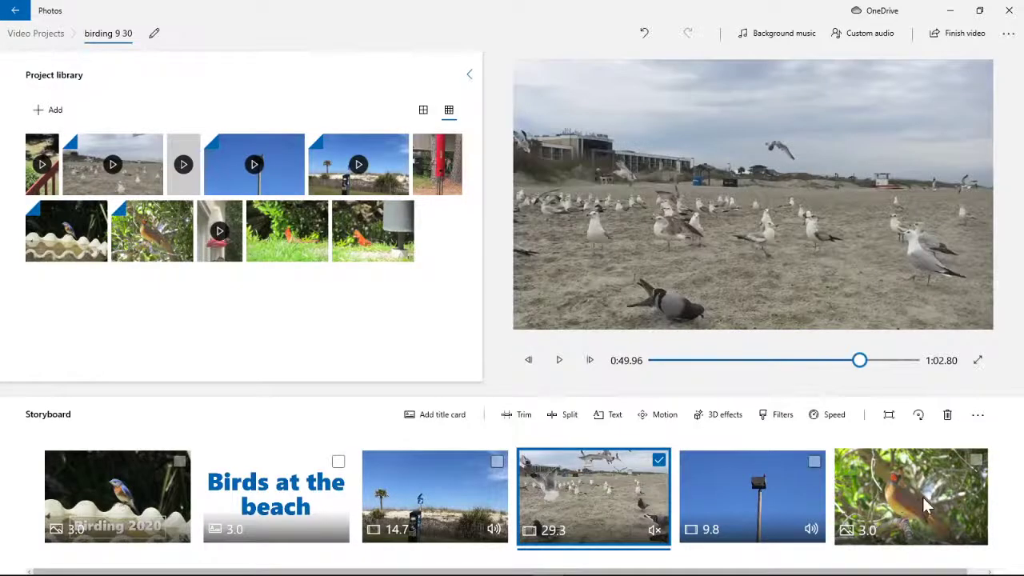
pyautogui.click(922, 497)
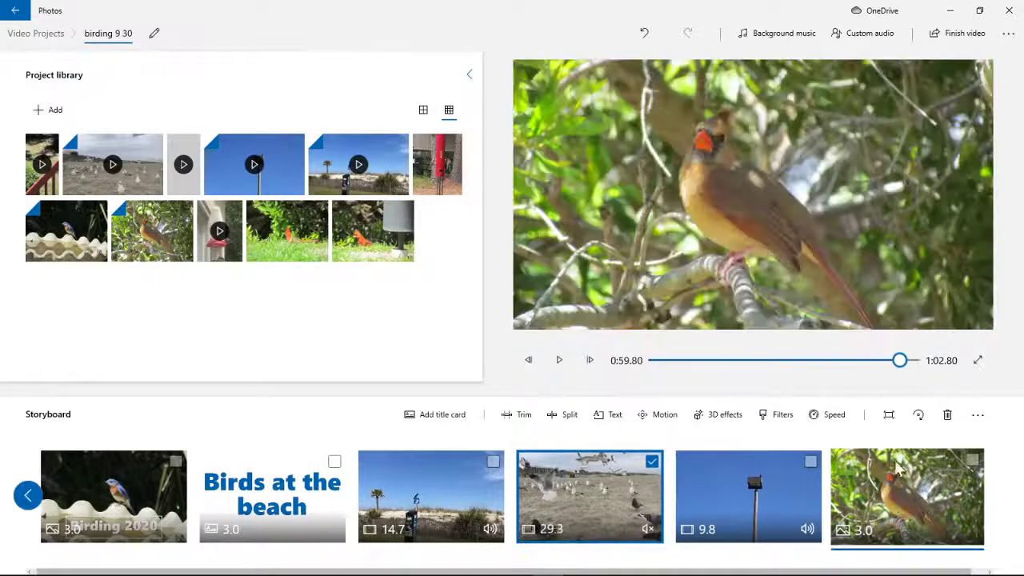
pyautogui.click(608, 416)
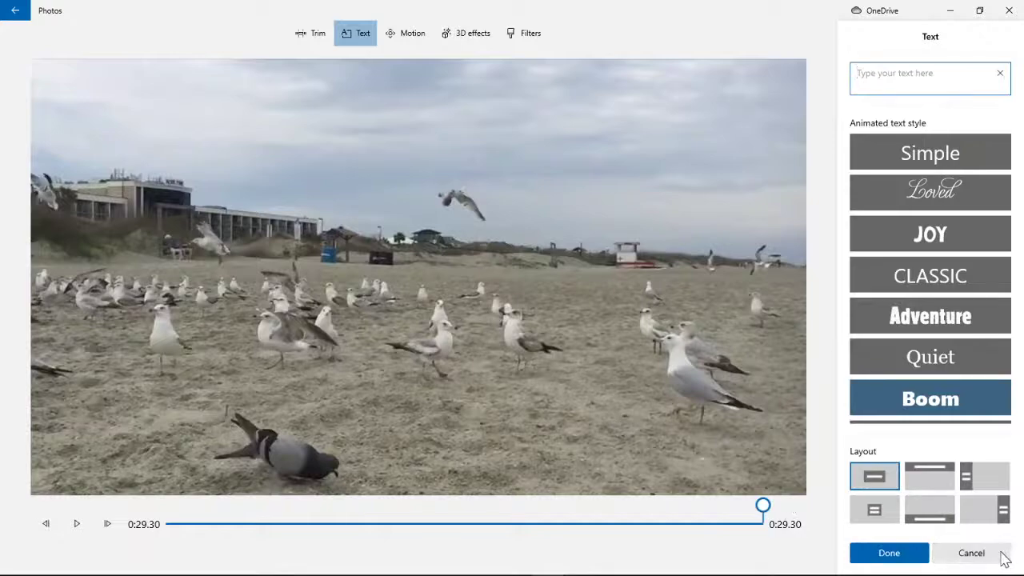
pyautogui.click(975, 555)
pyautogui.click(501, 325)
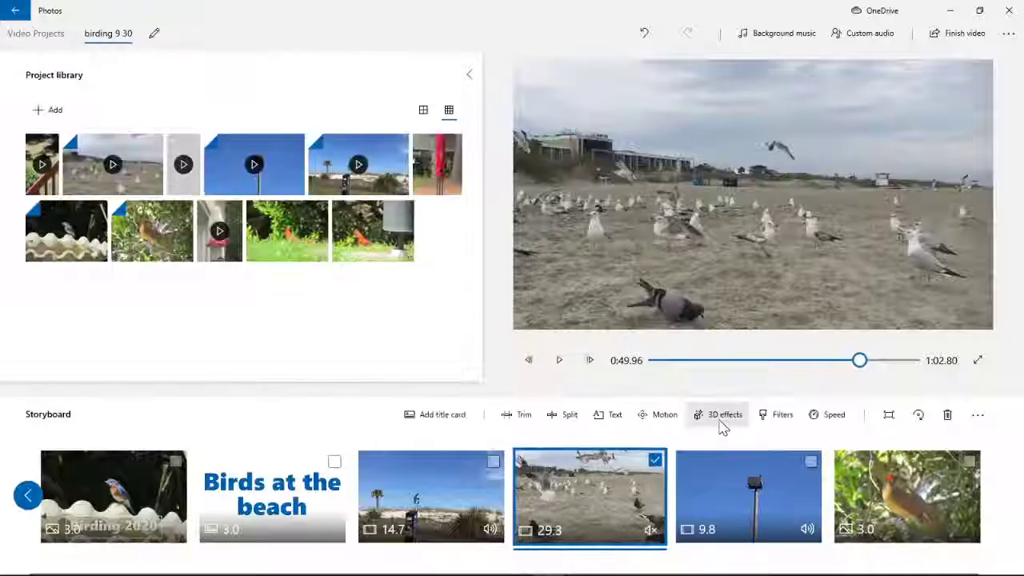
pyautogui.click(654, 460)
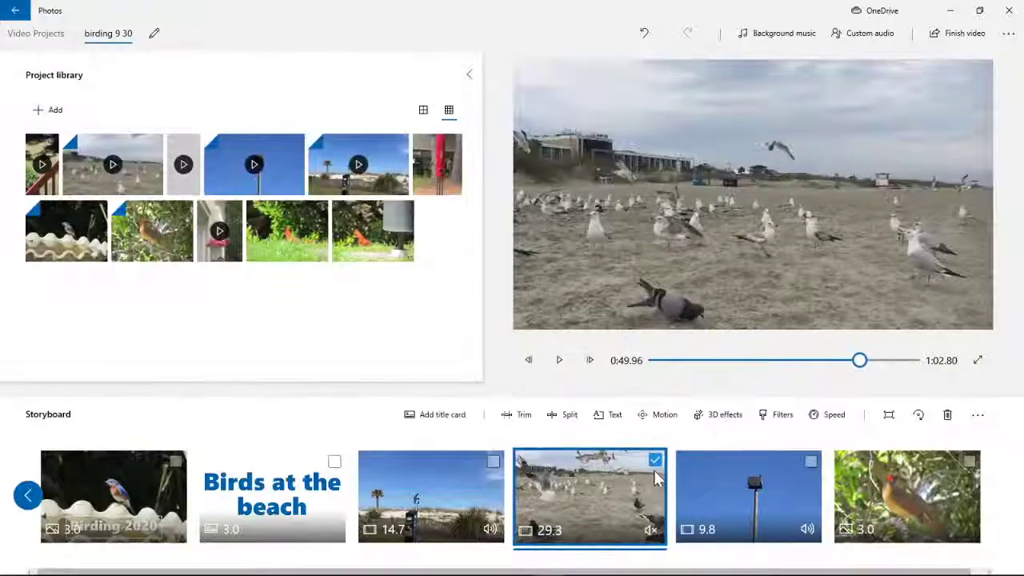
pyautogui.click(914, 497)
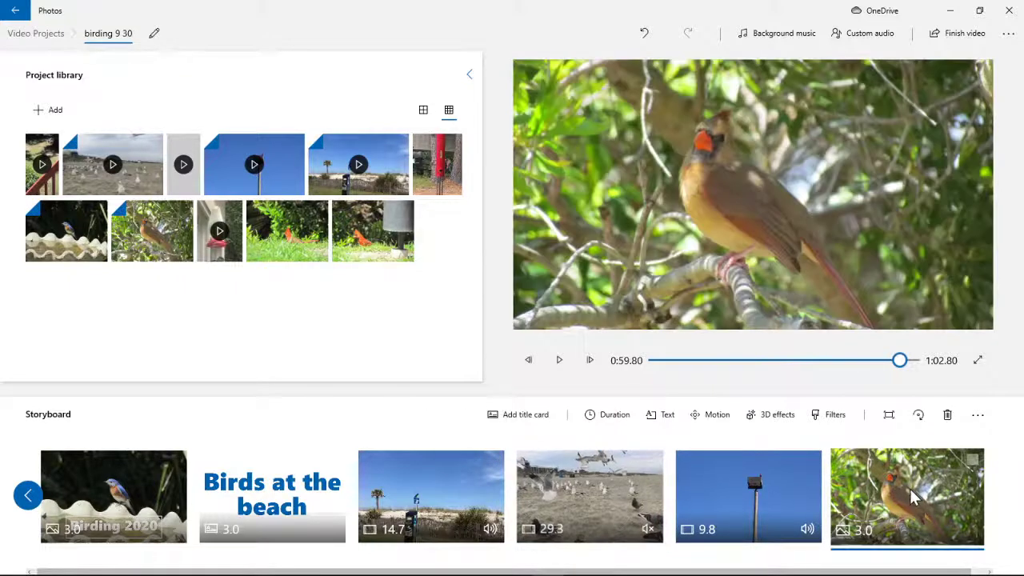
# Add a 'Backyard Birds' title in the Boom animated style to the cardinal photo and preview it.
pyautogui.click(660, 421)
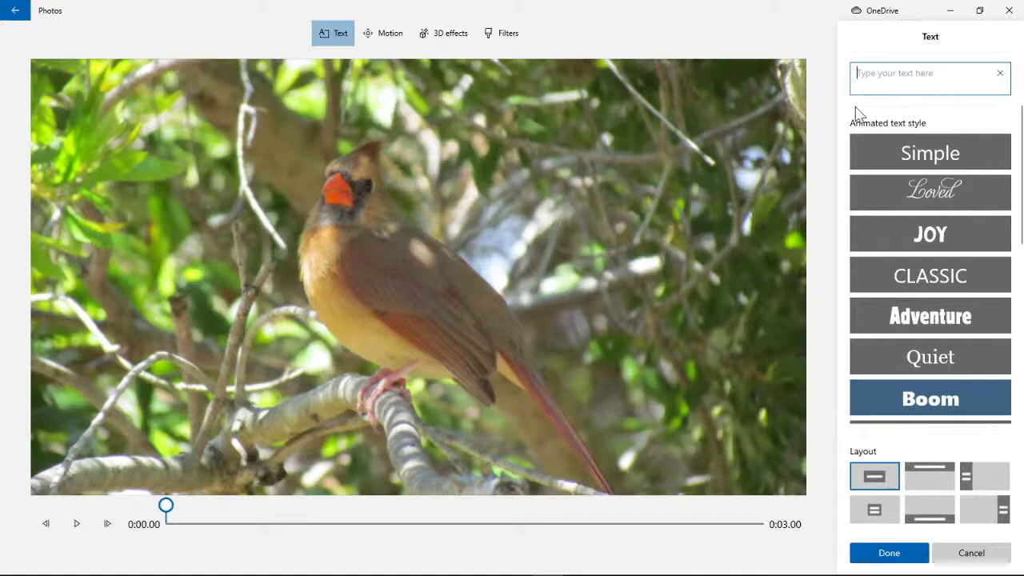
pyautogui.write('Ba')
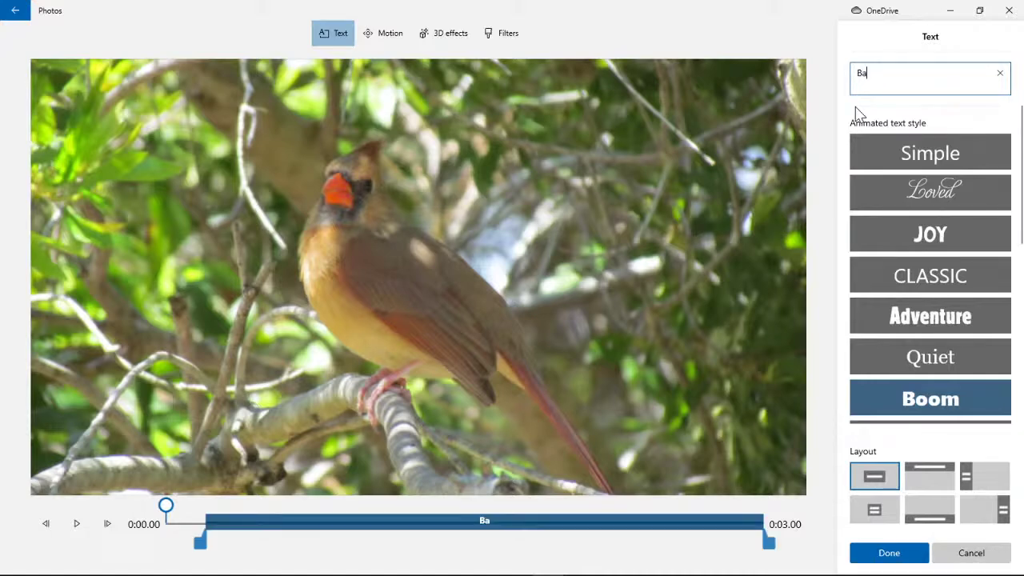
pyautogui.write('ckyar')
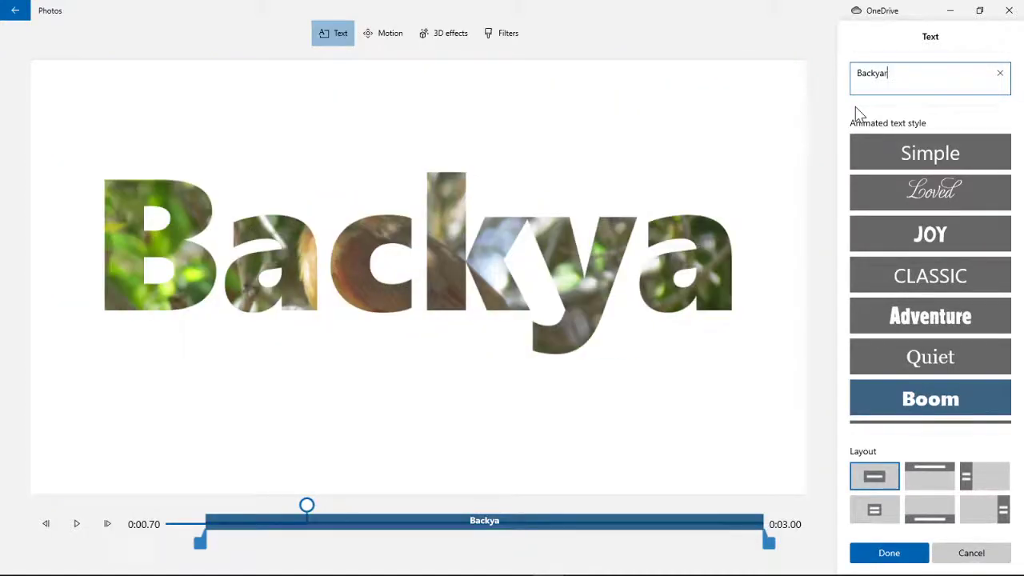
pyautogui.write('d')
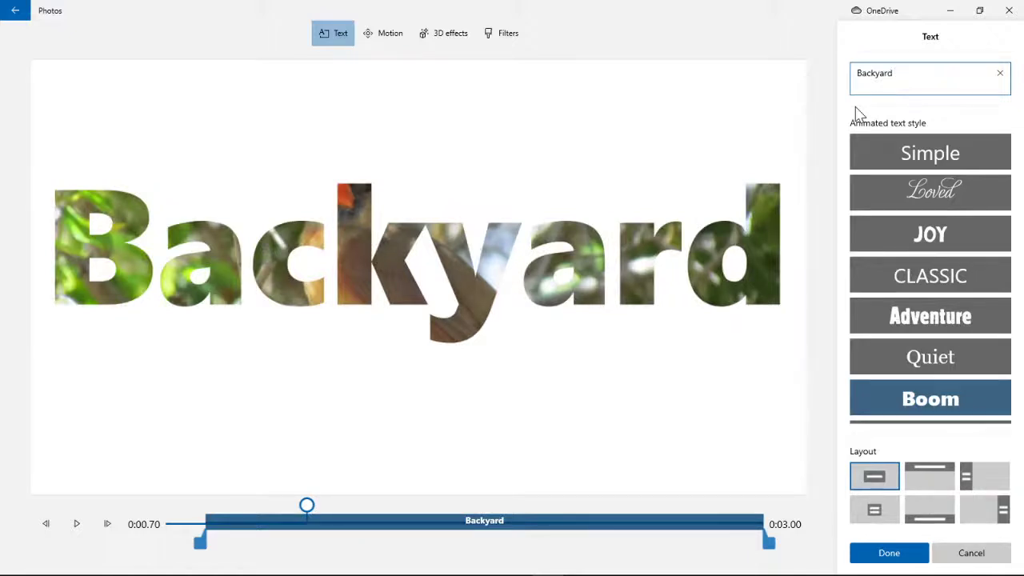
pyautogui.write(' B')
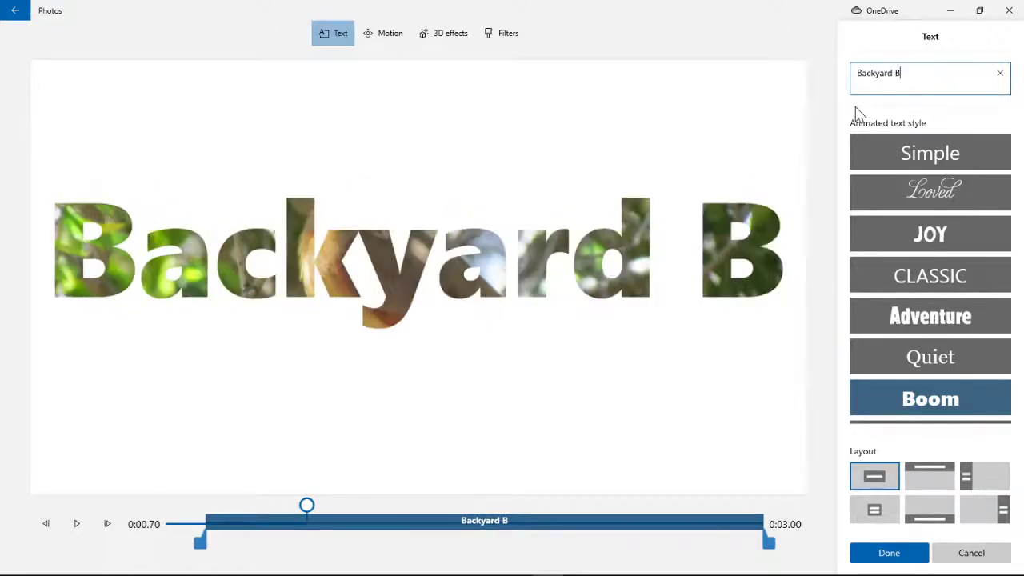
pyautogui.write('irds')
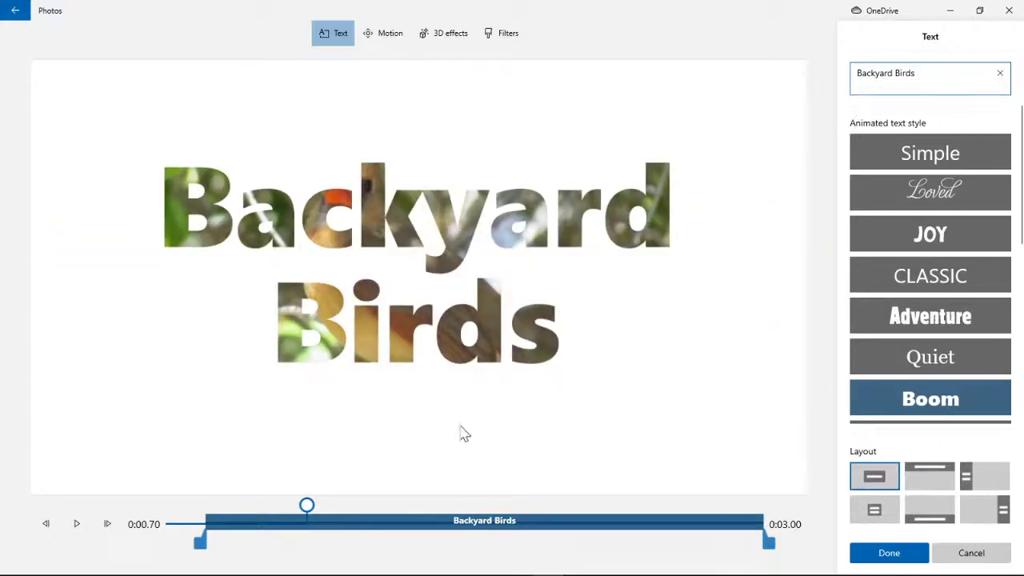
pyautogui.moveTo(307, 506); pyautogui.dragTo(189, 508)
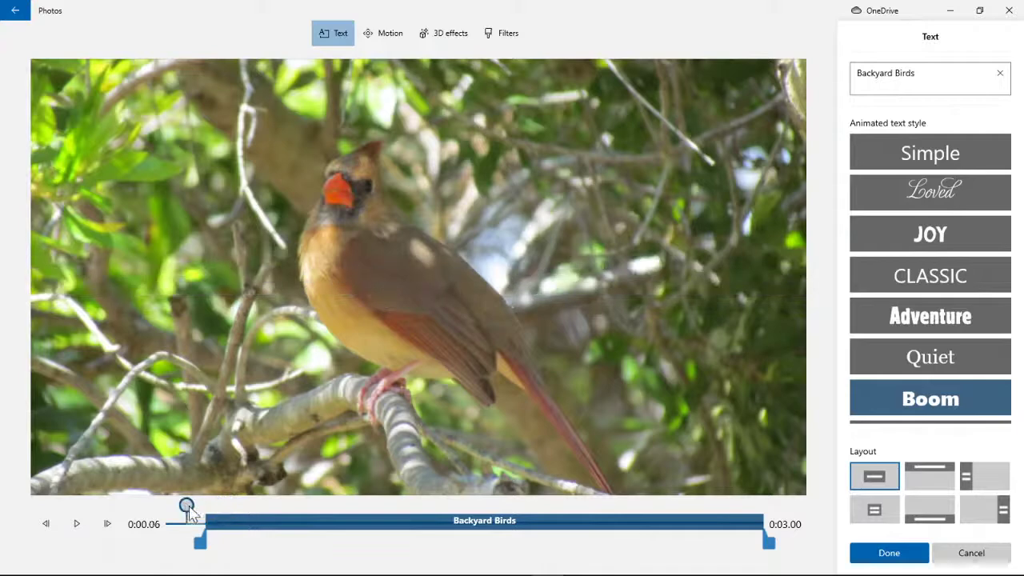
pyautogui.moveTo(268, 514); pyautogui.dragTo(165, 507)
pyautogui.click(80, 524)
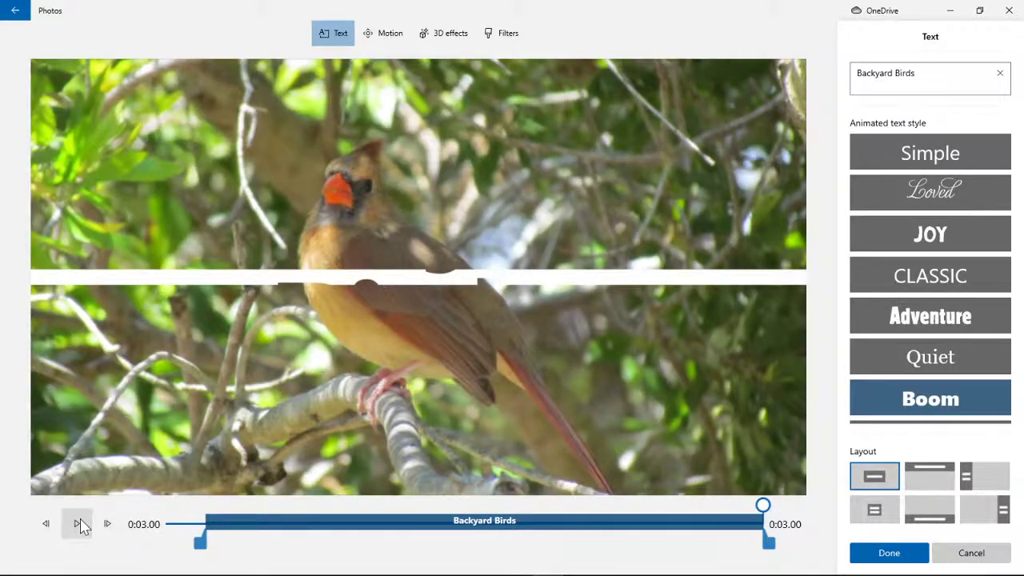
pyautogui.click(80, 524)
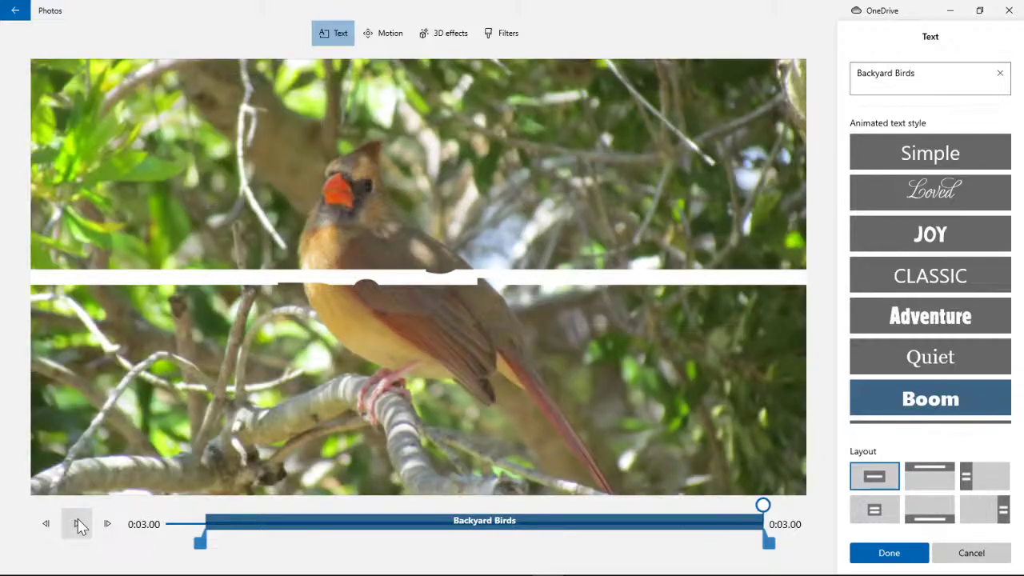
pyautogui.click(80, 524)
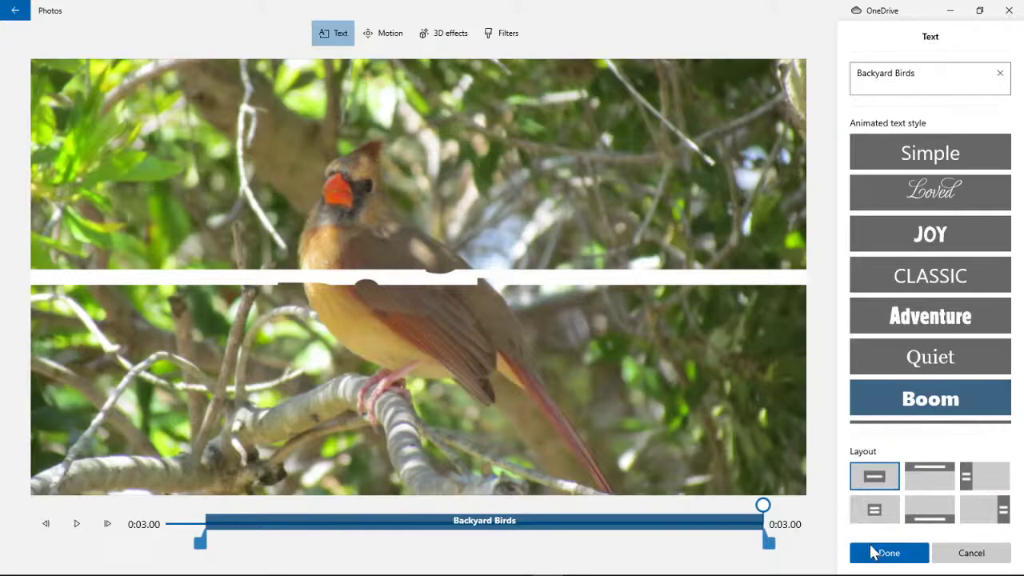
pyautogui.click(883, 553)
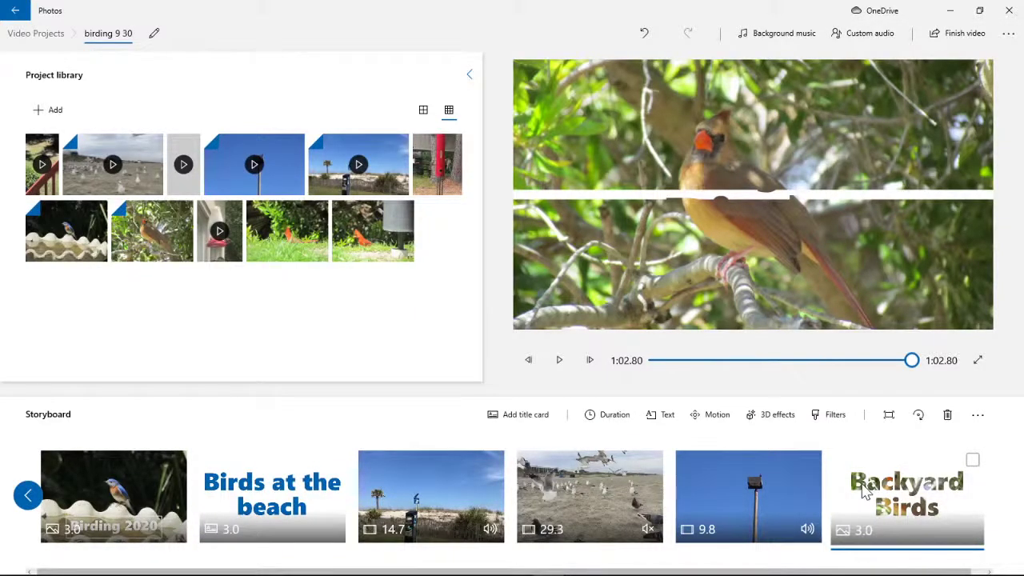
pyautogui.click(613, 424)
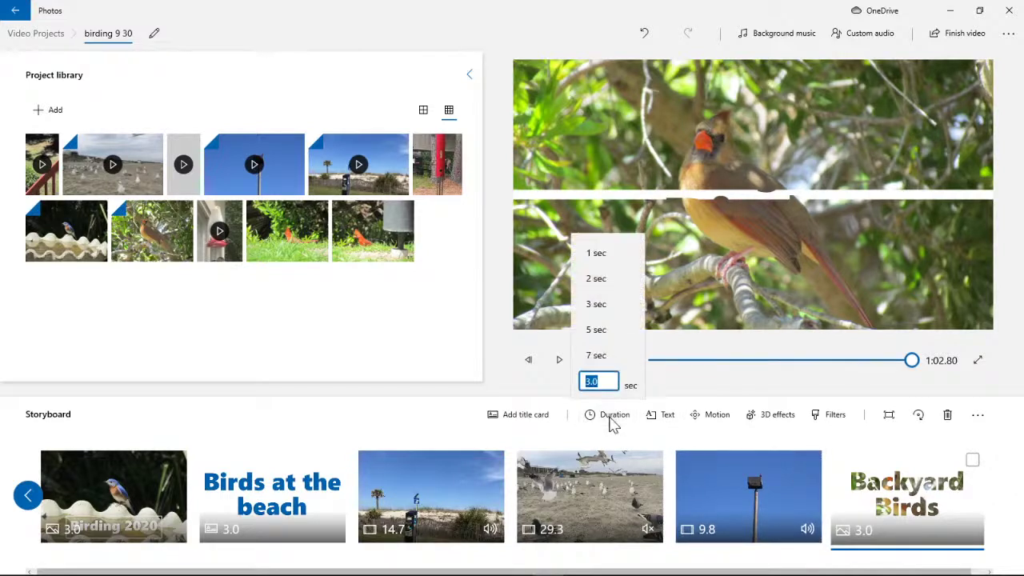
pyautogui.click(596, 329)
pyautogui.click(808, 498)
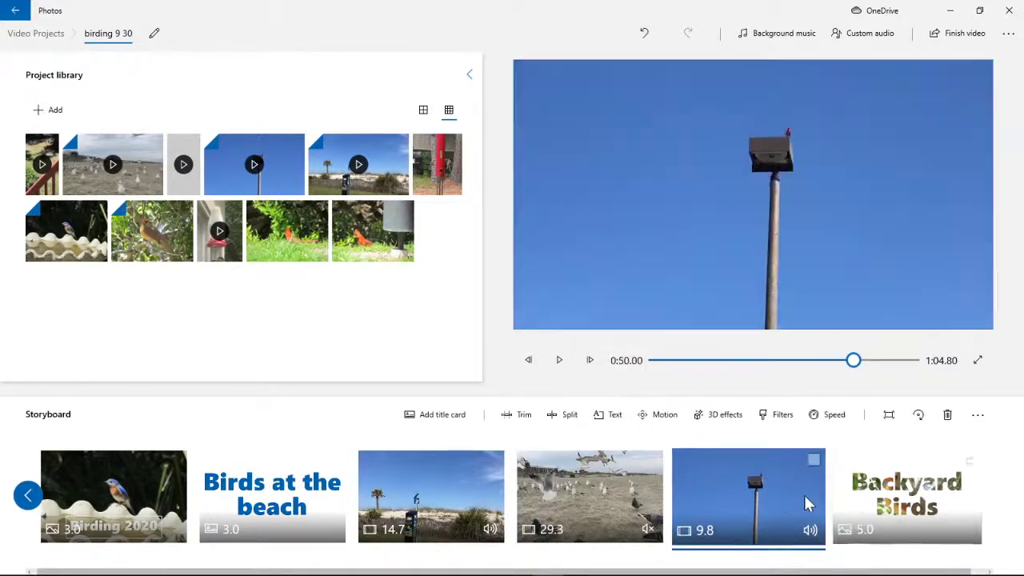
pyautogui.click(860, 503)
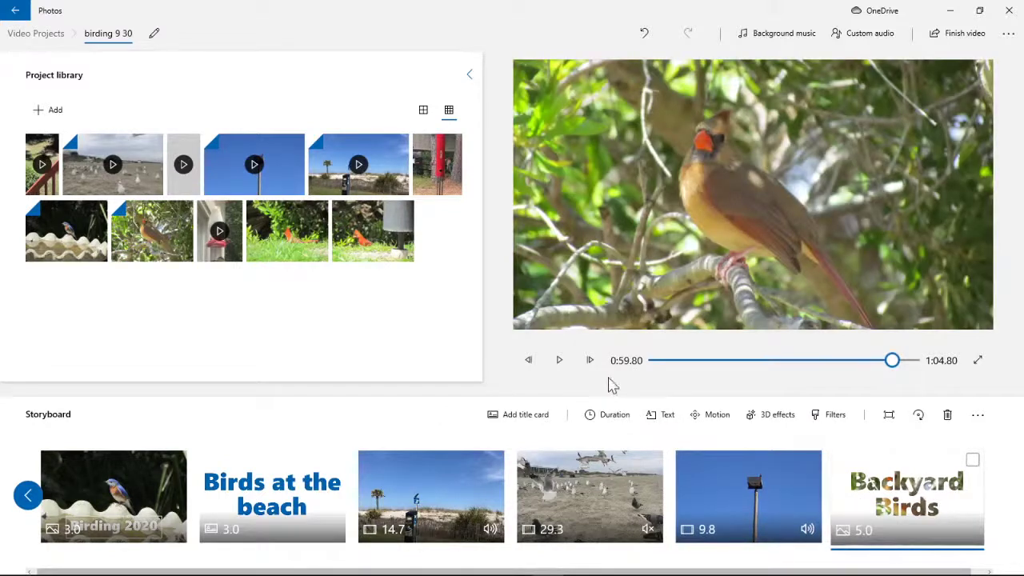
pyautogui.click(653, 415)
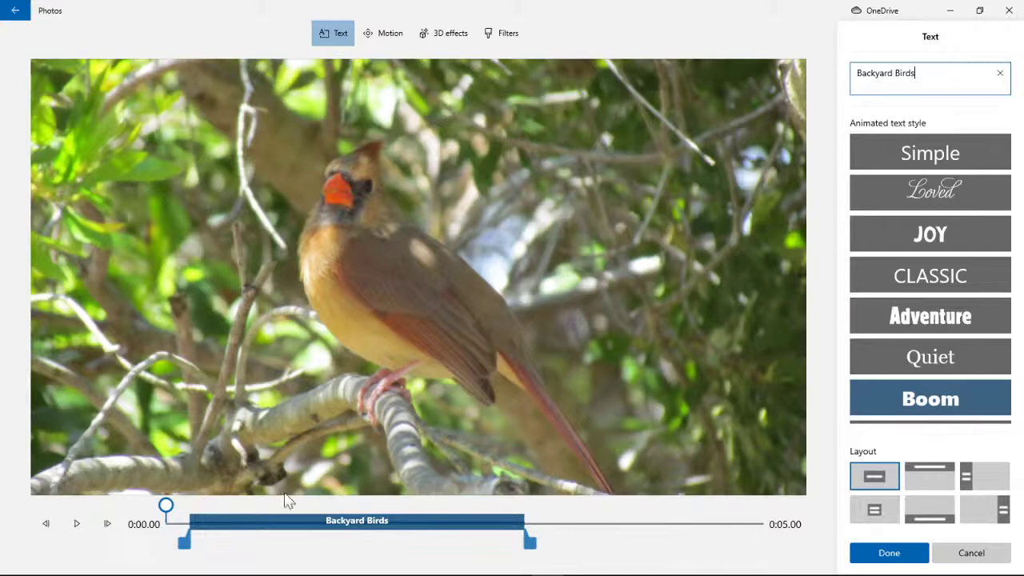
pyautogui.click(77, 524)
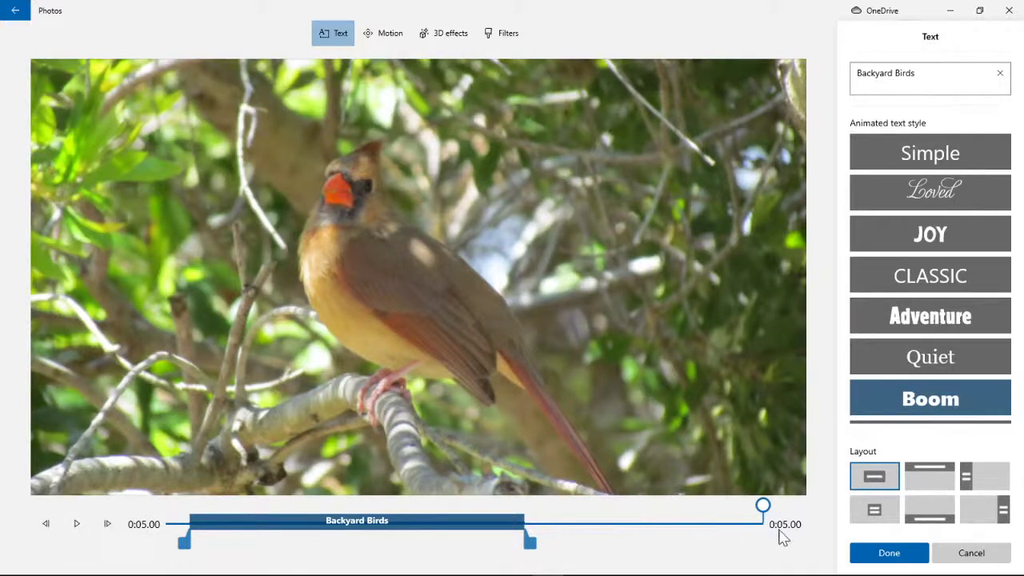
pyautogui.click(859, 551)
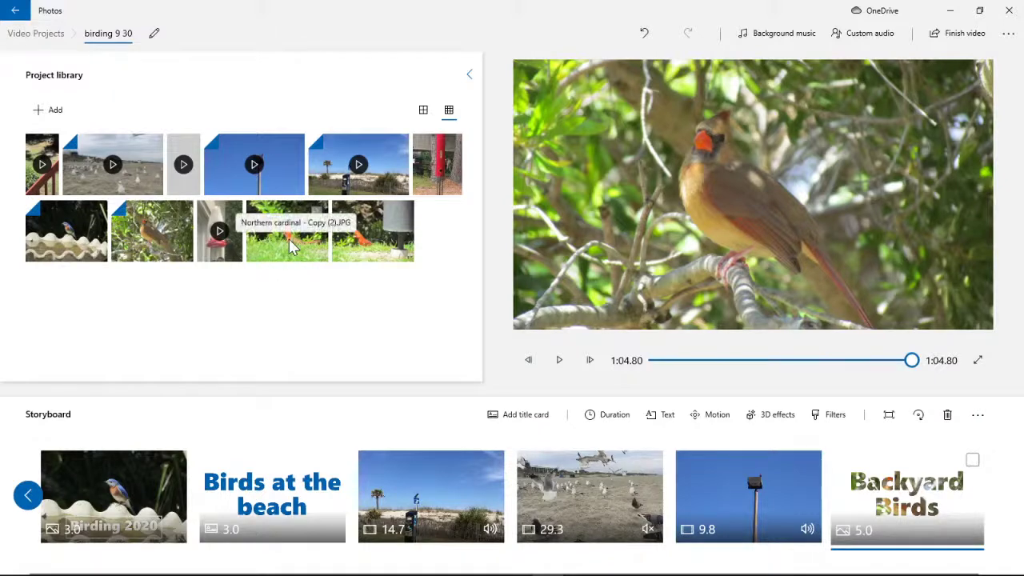
pyautogui.moveTo(288, 240); pyautogui.dragTo(318, 277)
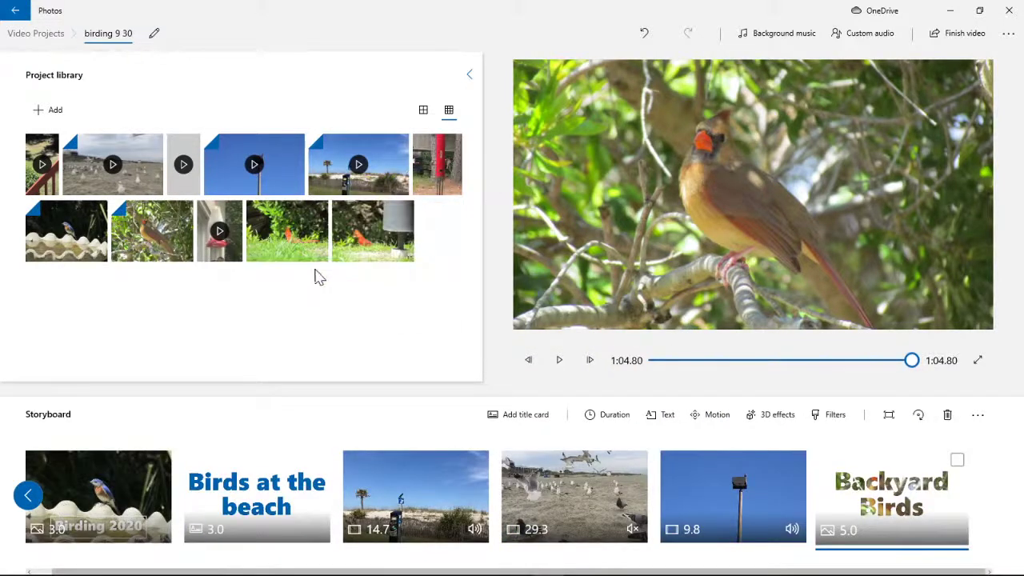
# Drag the grass, railing and hummingbird clips plus three feeder/cardinal photos to the storyboard's end.
pyautogui.click(189, 148)
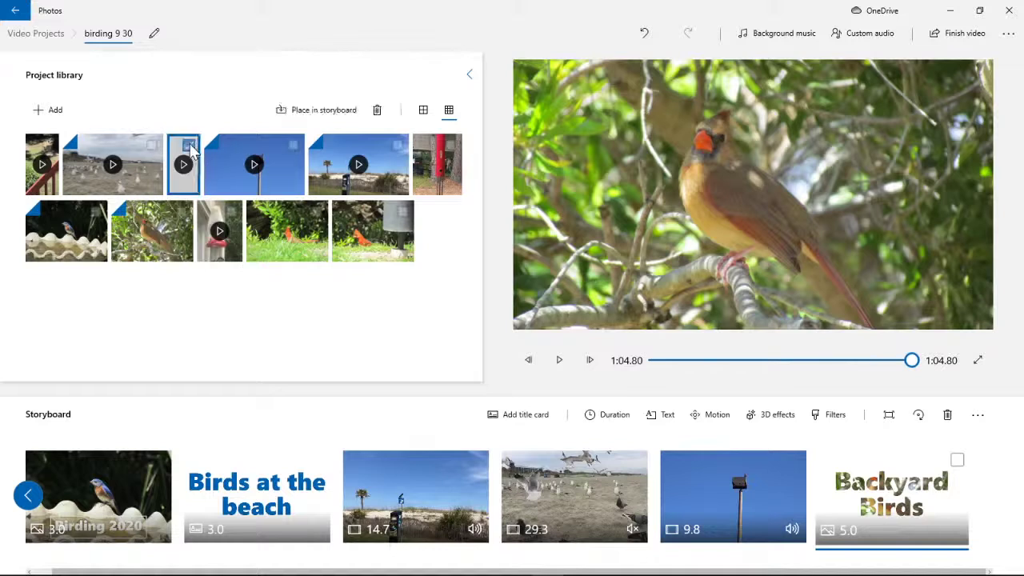
pyautogui.click(451, 148)
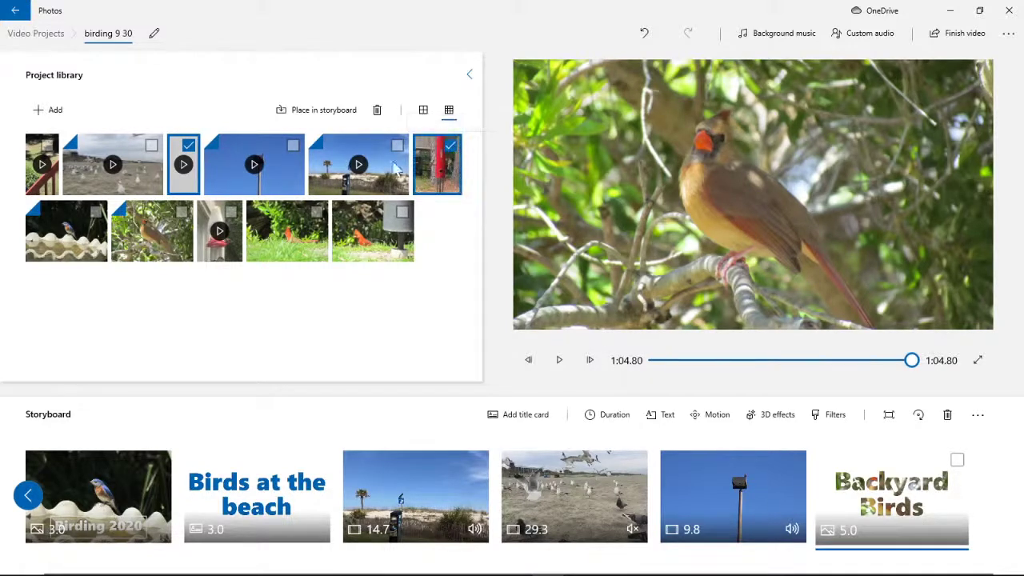
pyautogui.click(52, 164)
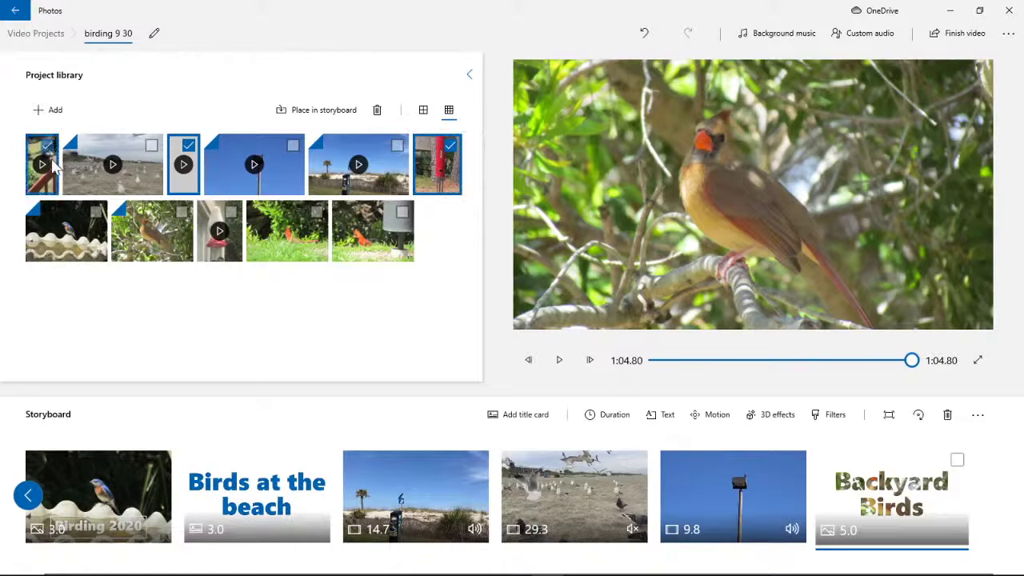
pyautogui.click(232, 214)
pyautogui.click(317, 213)
pyautogui.click(403, 213)
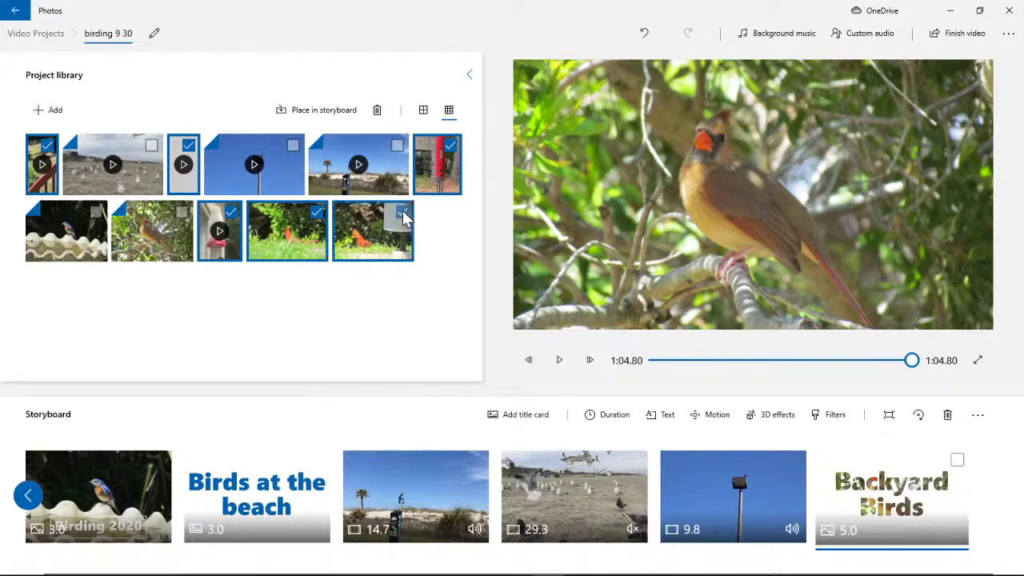
pyautogui.moveTo(404, 220); pyautogui.dragTo(904, 507)
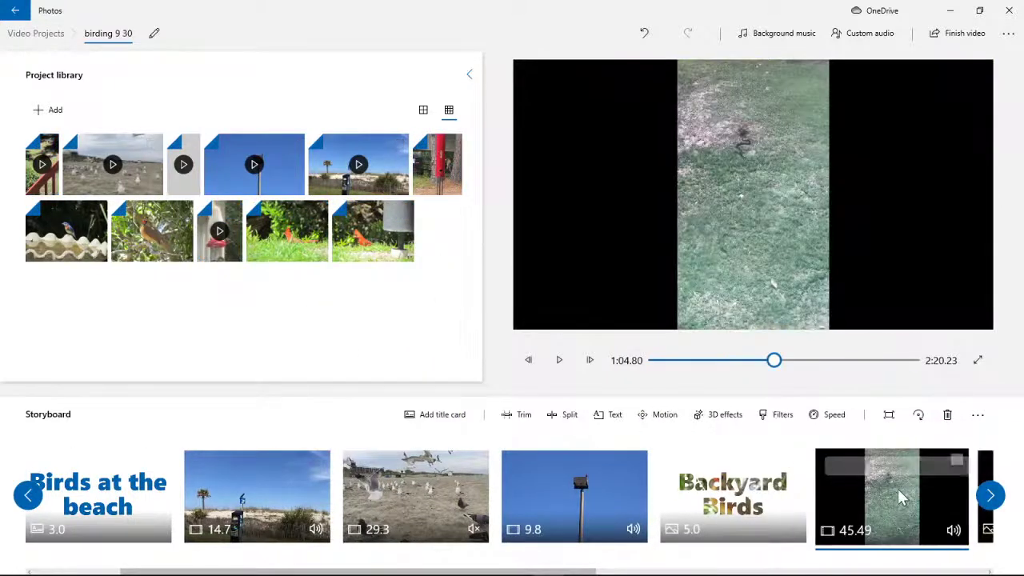
# Move the 18.85-second railing clip after the 2.07-second hummingbird feeder clip.
pyautogui.click(621, 571)
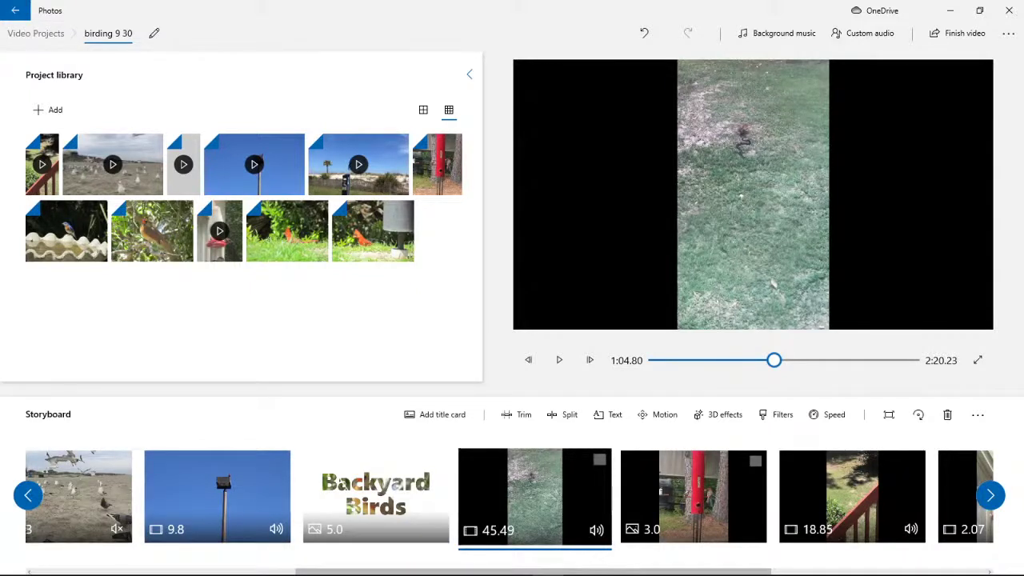
pyautogui.moveTo(532, 567); pyautogui.dragTo(686, 569)
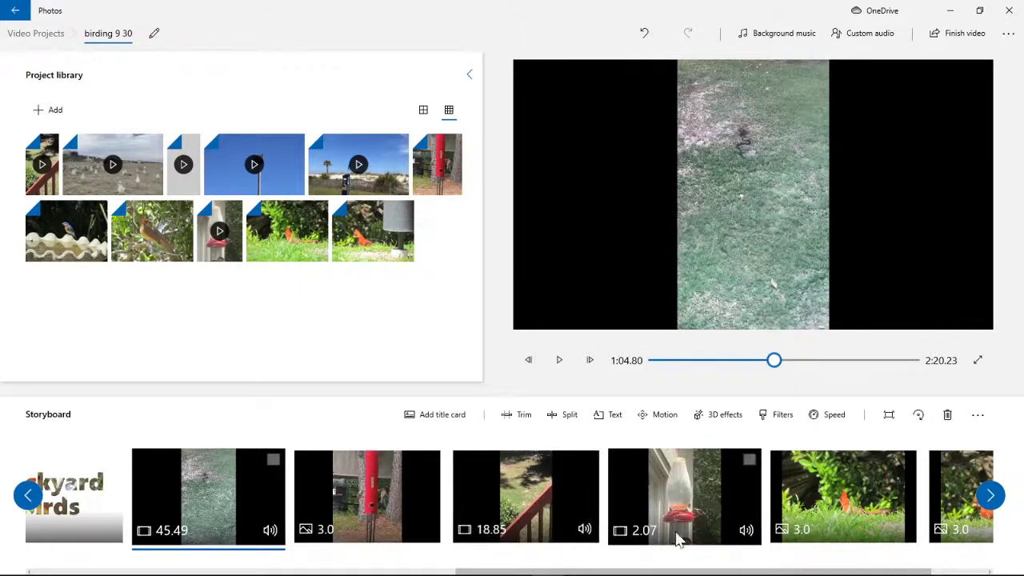
pyautogui.moveTo(869, 570); pyautogui.dragTo(923, 573)
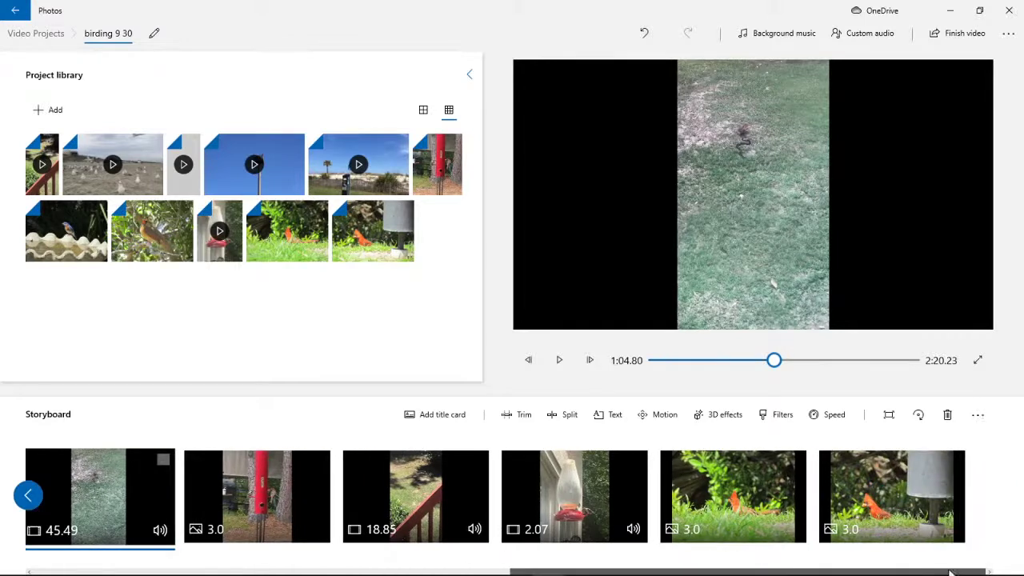
pyautogui.click(572, 512)
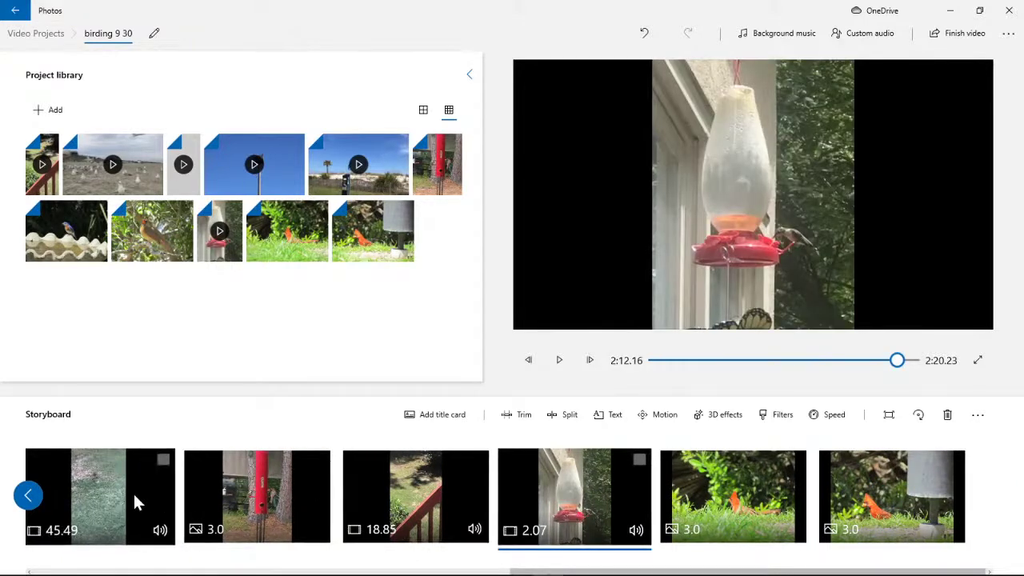
pyautogui.click(385, 489)
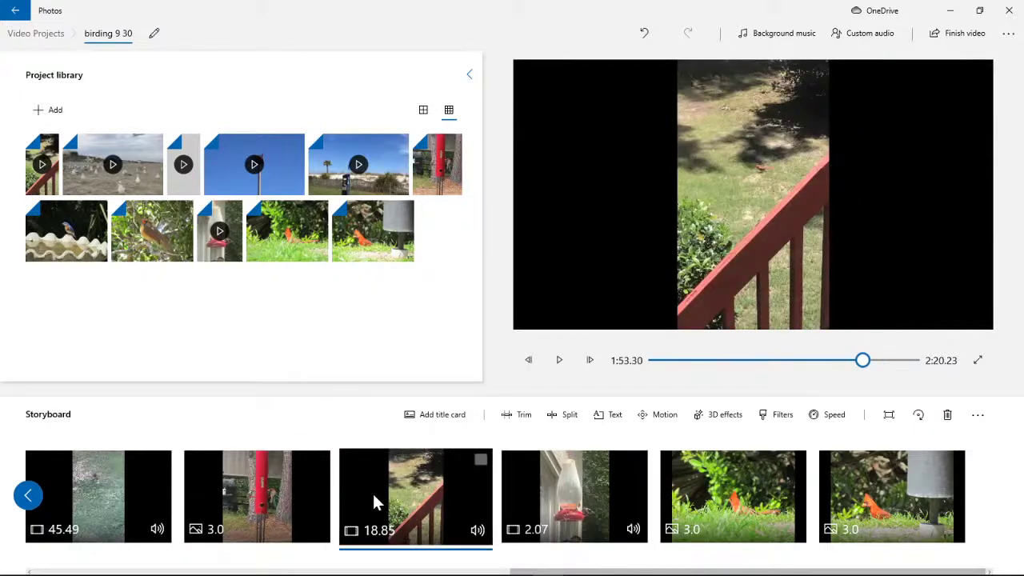
pyautogui.moveTo(372, 491); pyautogui.dragTo(623, 501)
pyautogui.click(142, 504)
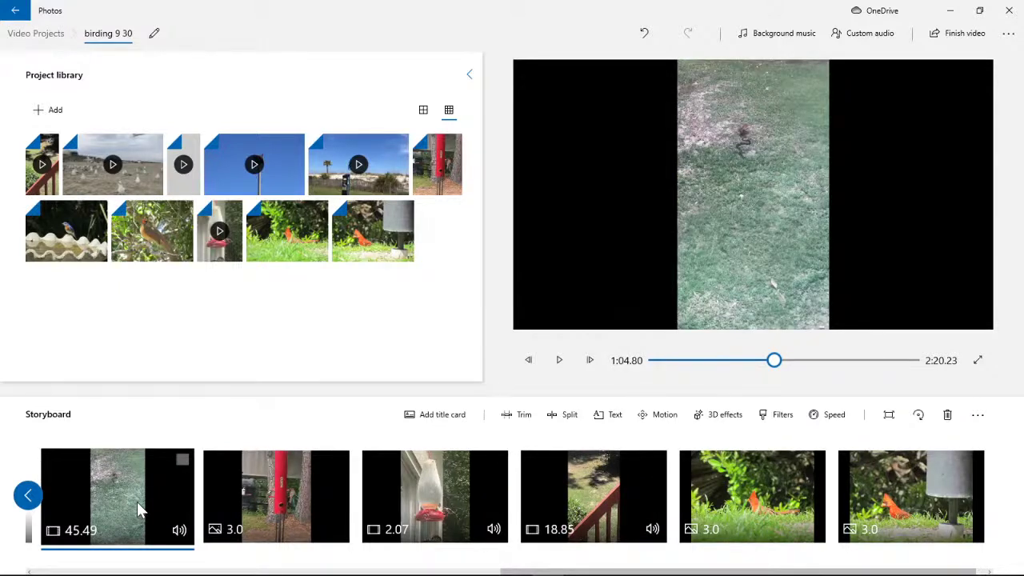
# Mute the 2.07-second hummingbird feeder clip and play the preview to check it.
pyautogui.click(445, 496)
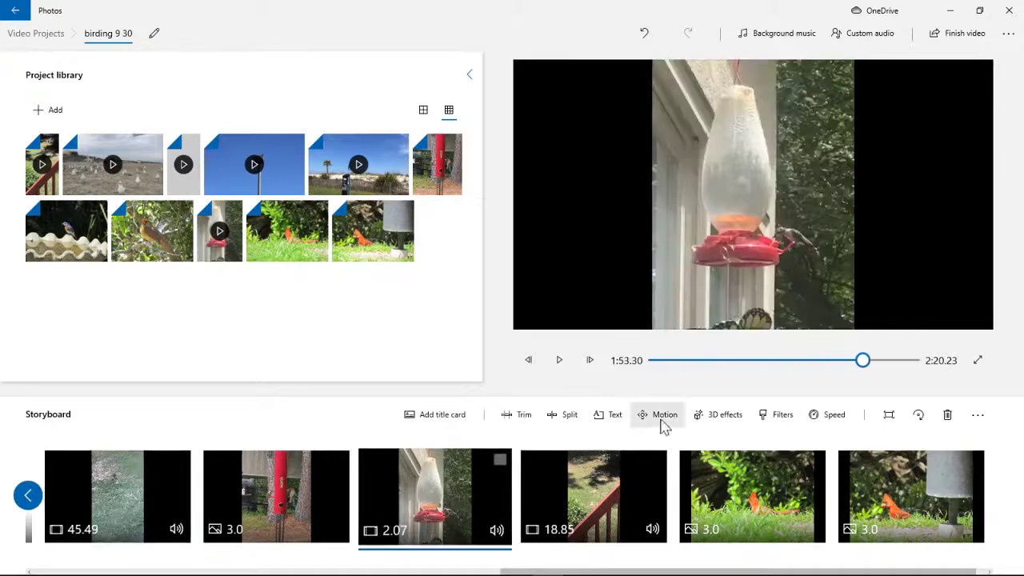
pyautogui.click(495, 538)
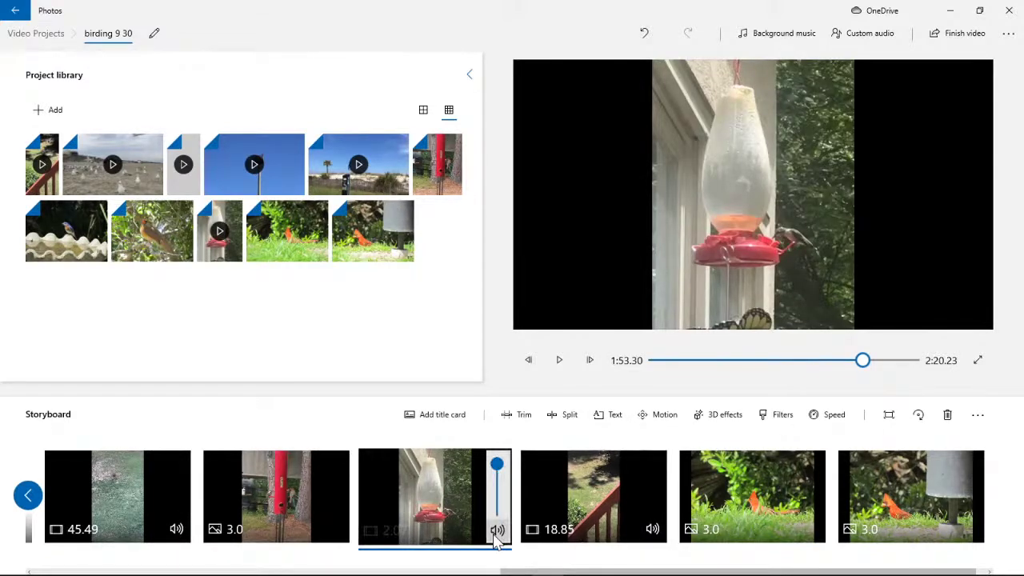
pyautogui.click(428, 511)
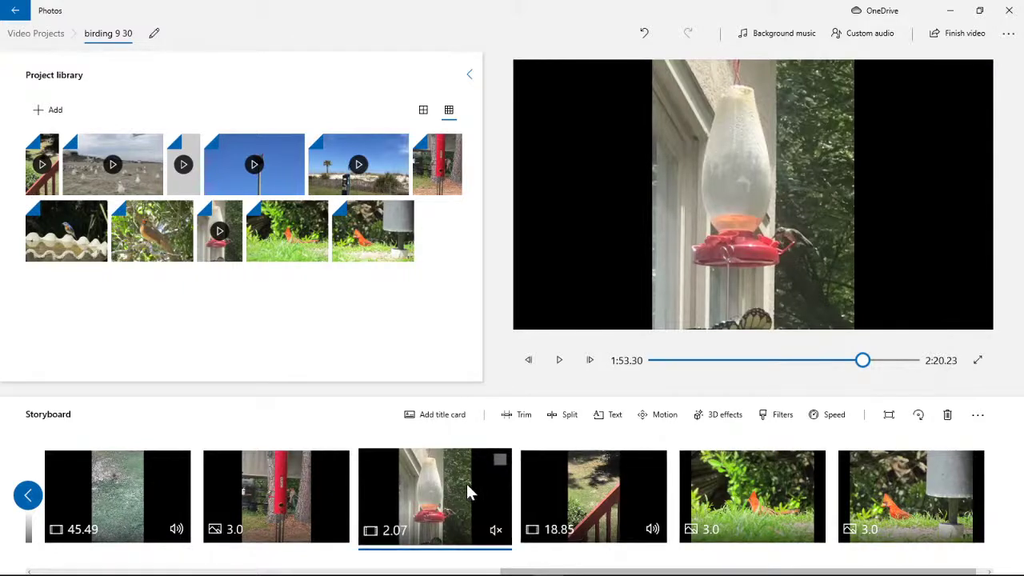
pyautogui.click(564, 370)
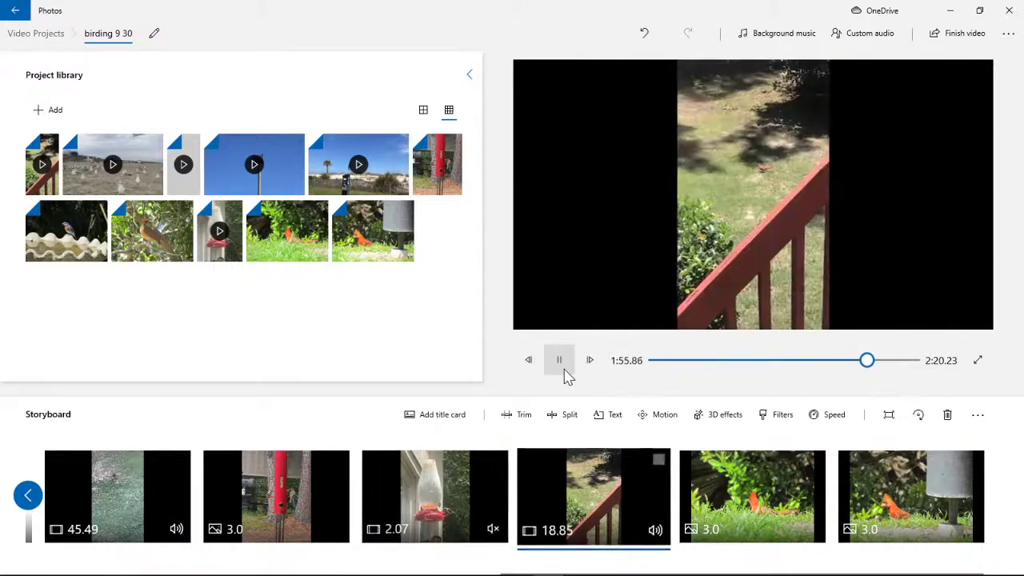
pyautogui.click(565, 374)
pyautogui.click(439, 520)
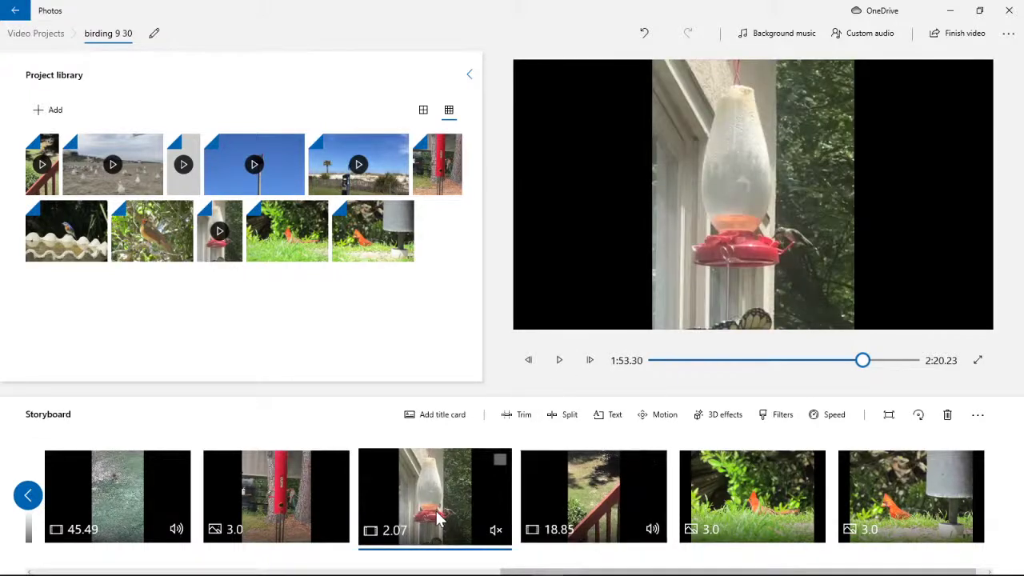
# Remove black bars from the 2.07-second hummingbird clip and play it to check the framing.
pyautogui.click(893, 421)
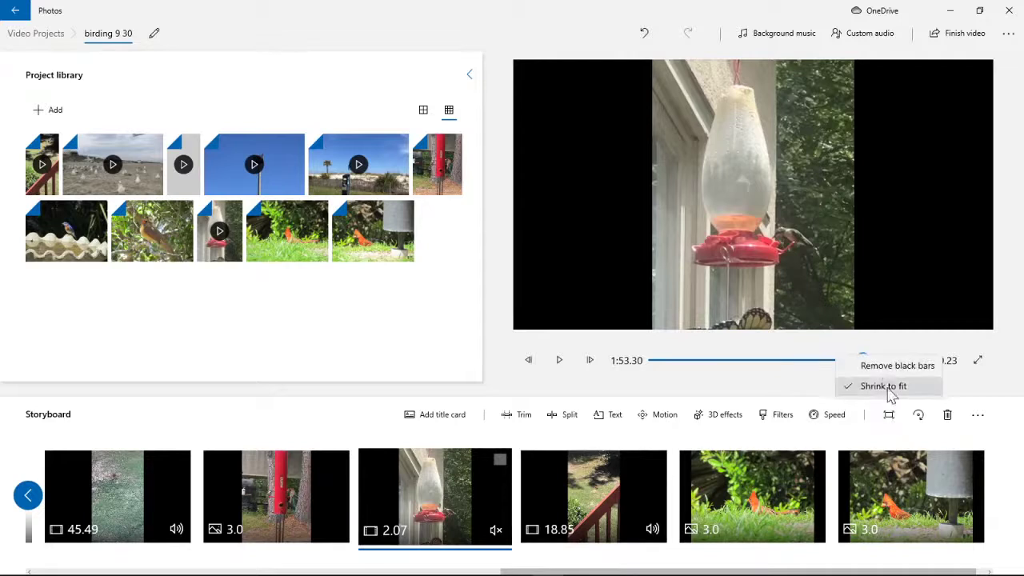
pyautogui.click(879, 368)
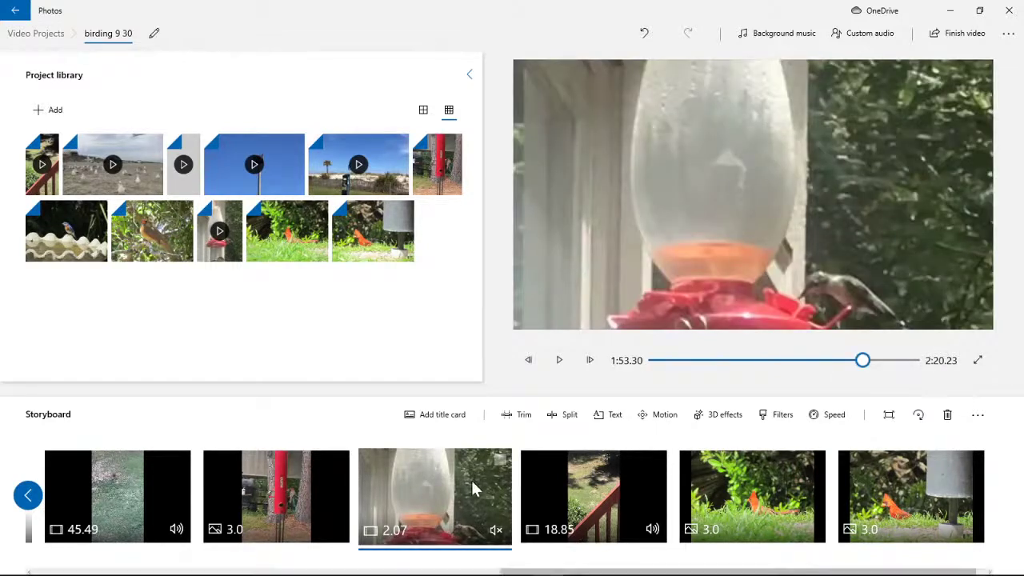
pyautogui.moveTo(470, 478); pyautogui.dragTo(459, 446)
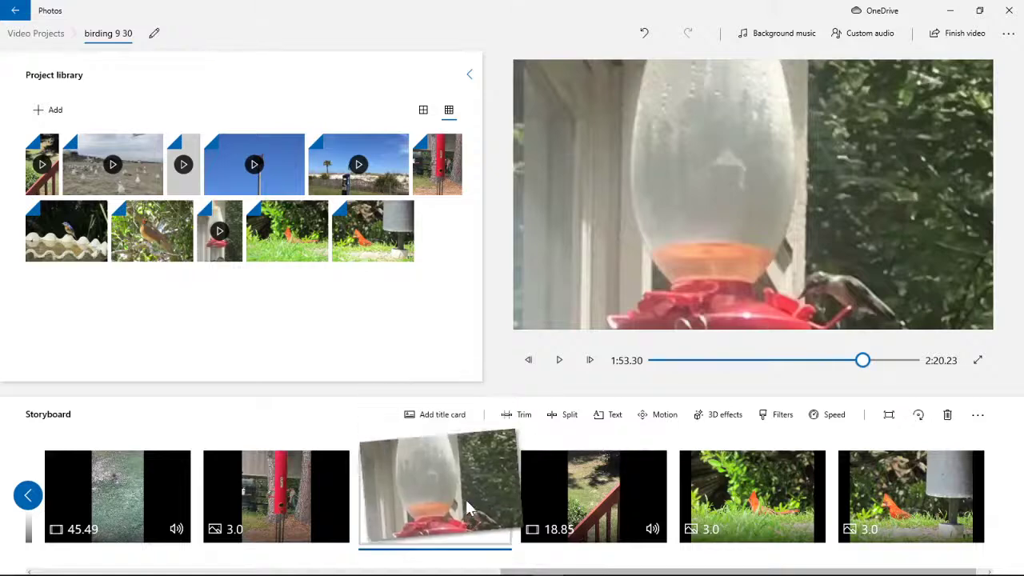
pyautogui.click(561, 372)
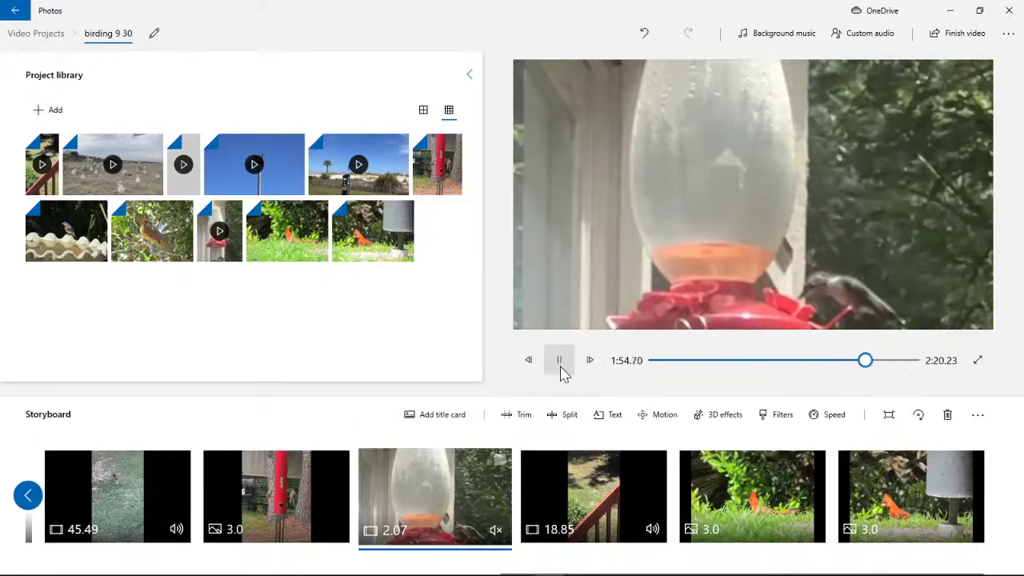
pyautogui.click(560, 373)
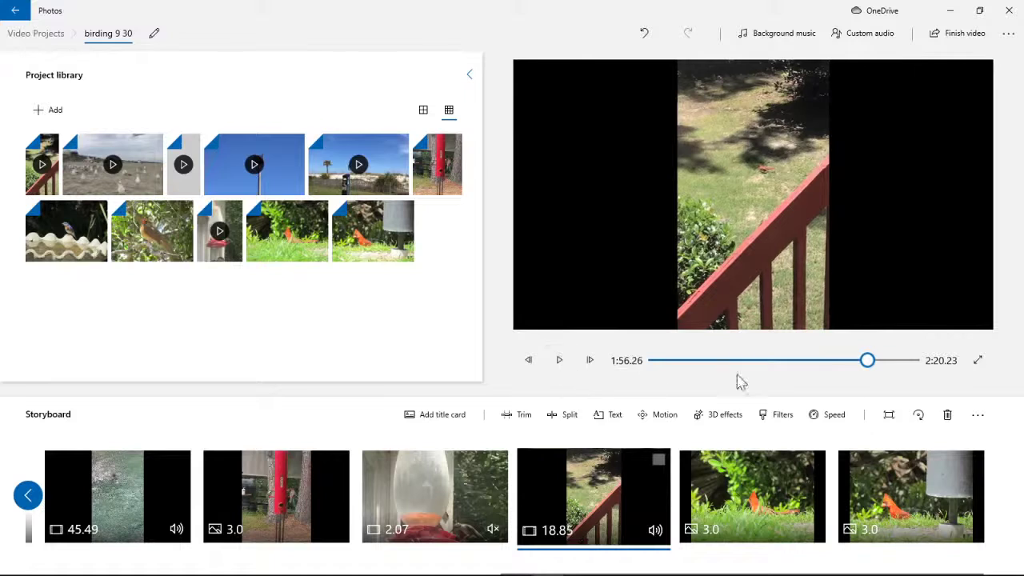
pyautogui.click(470, 505)
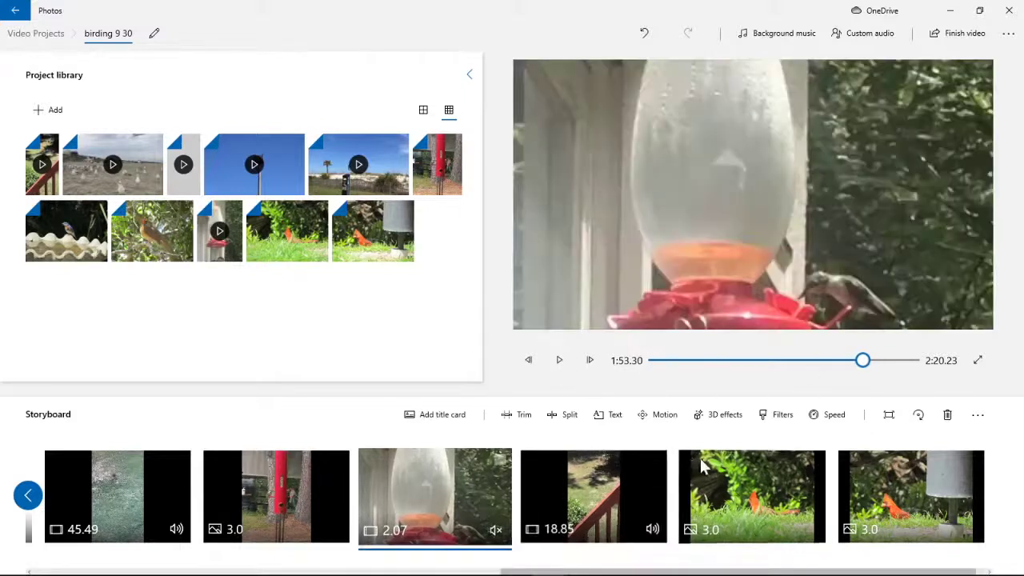
# Set the 2.07-second hummingbird clip to 0.5x speed so it lasts 4.13 seconds.
pyautogui.click(826, 426)
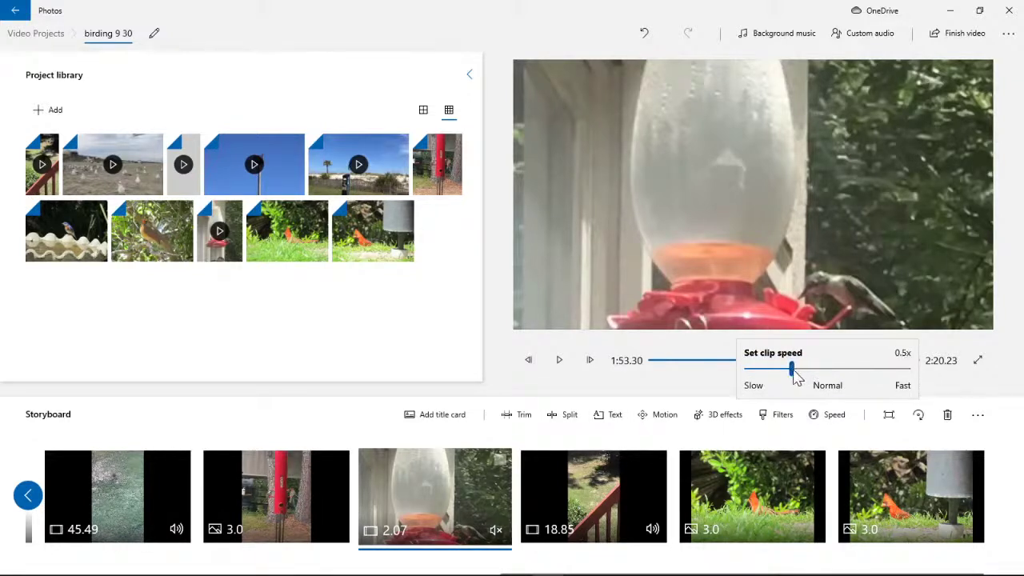
pyautogui.click(628, 396)
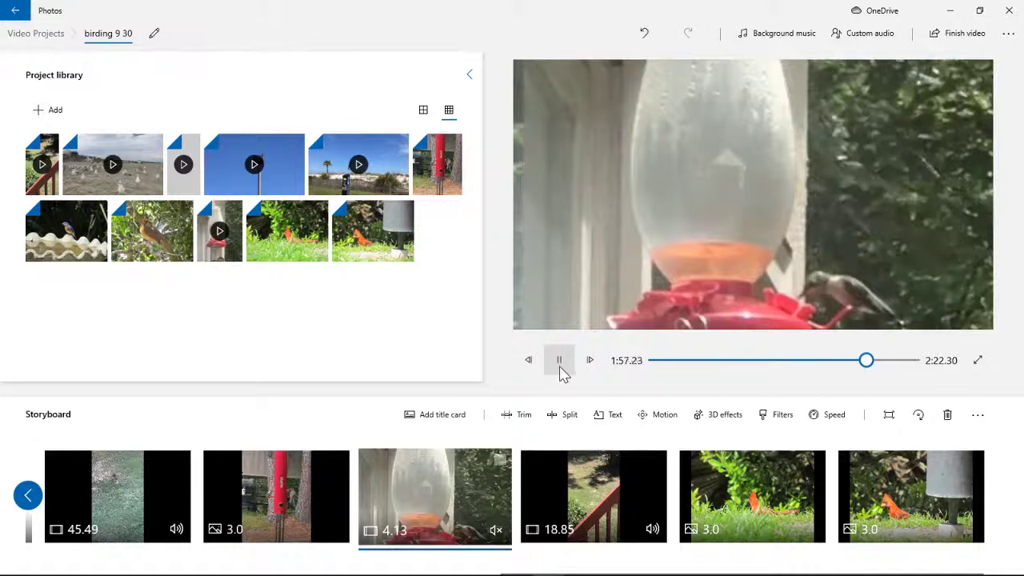
pyautogui.click(559, 362)
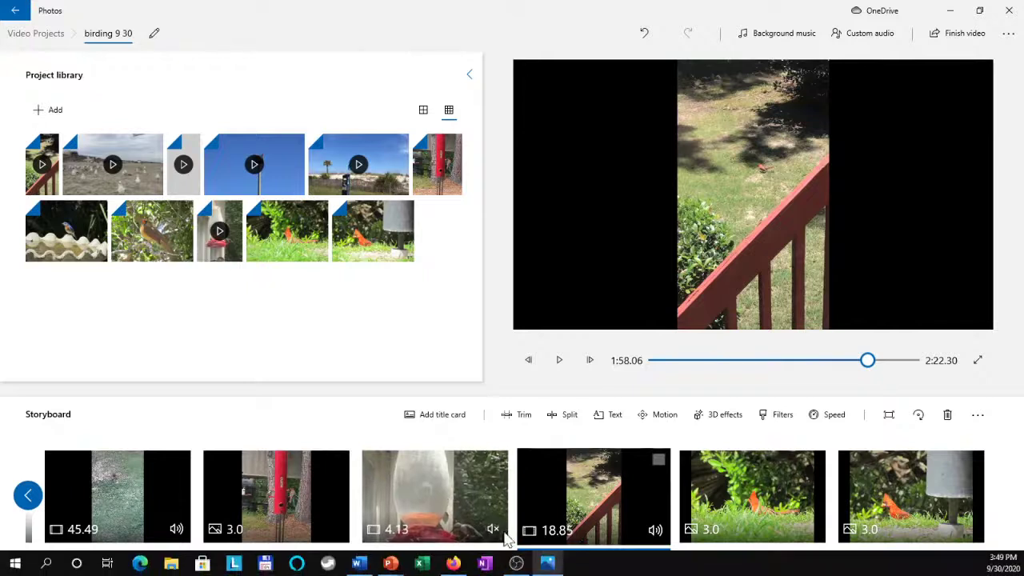
# Mute the 18.85-second railing clip and move the red feeder photo before the 45.49-second grass clip.
pyautogui.click(656, 538)
pyautogui.click(656, 531)
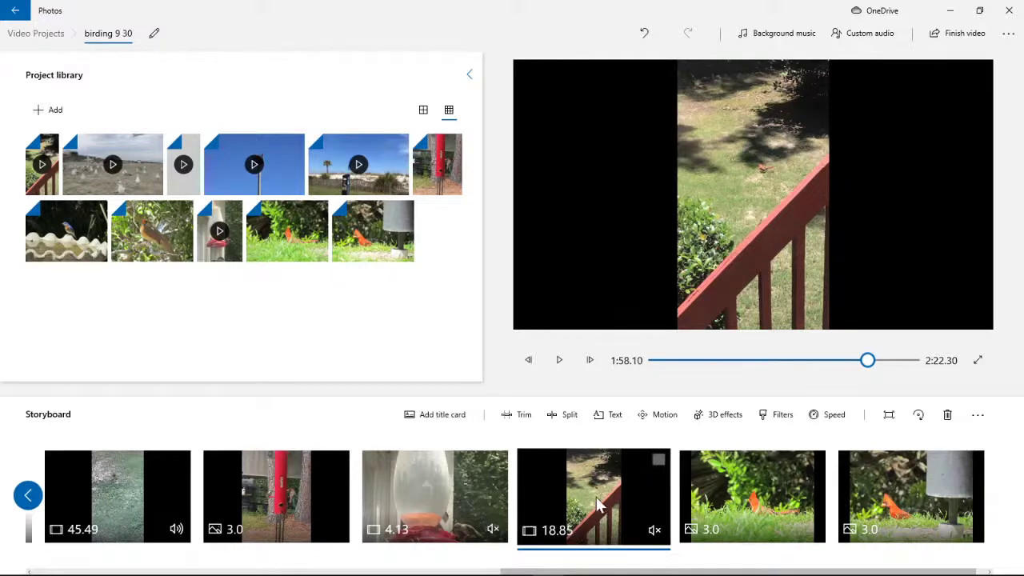
pyautogui.click(145, 500)
pyautogui.click(282, 506)
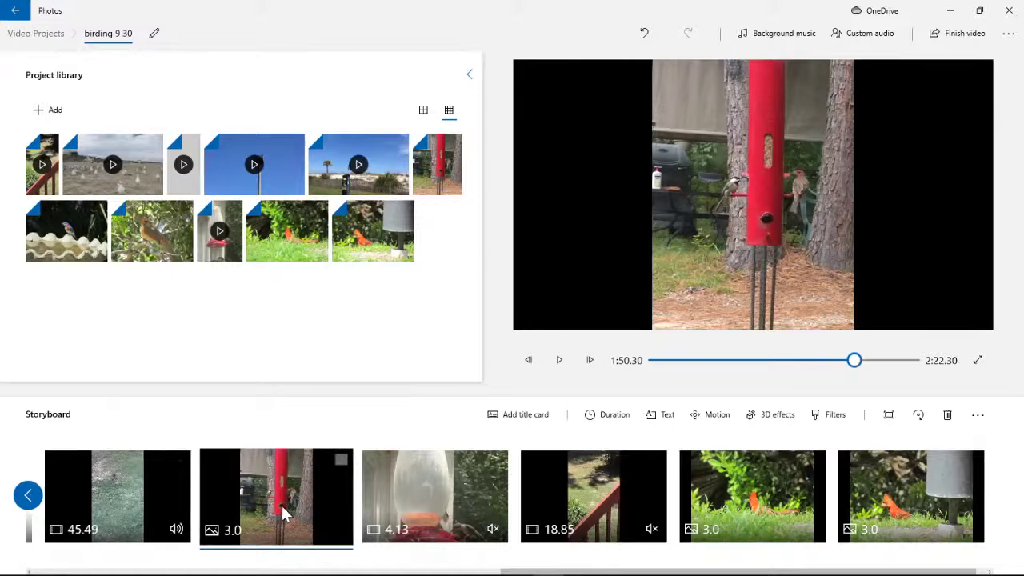
pyautogui.moveTo(281, 504); pyautogui.dragTo(858, 499)
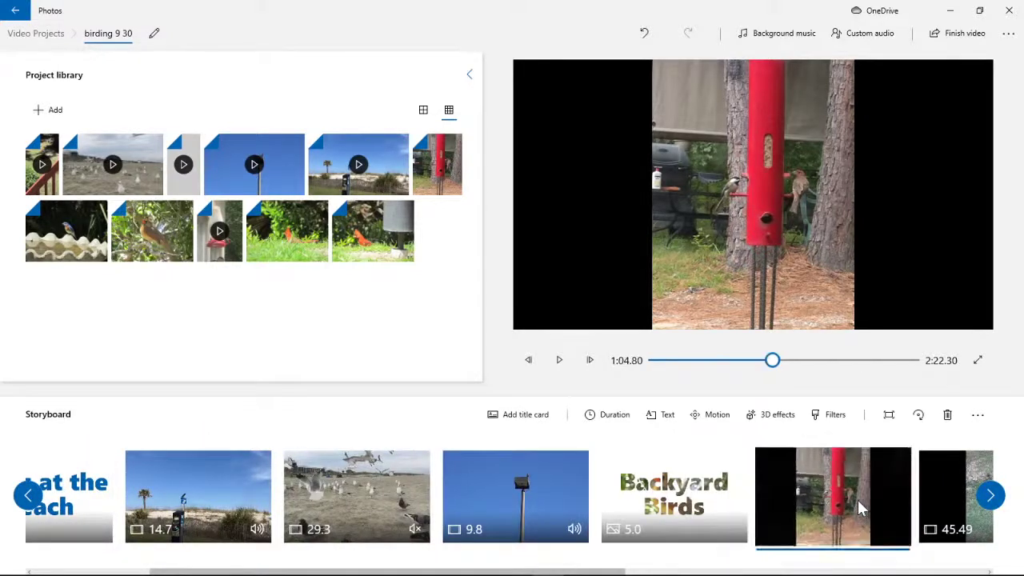
pyautogui.moveTo(313, 570); pyautogui.dragTo(511, 570)
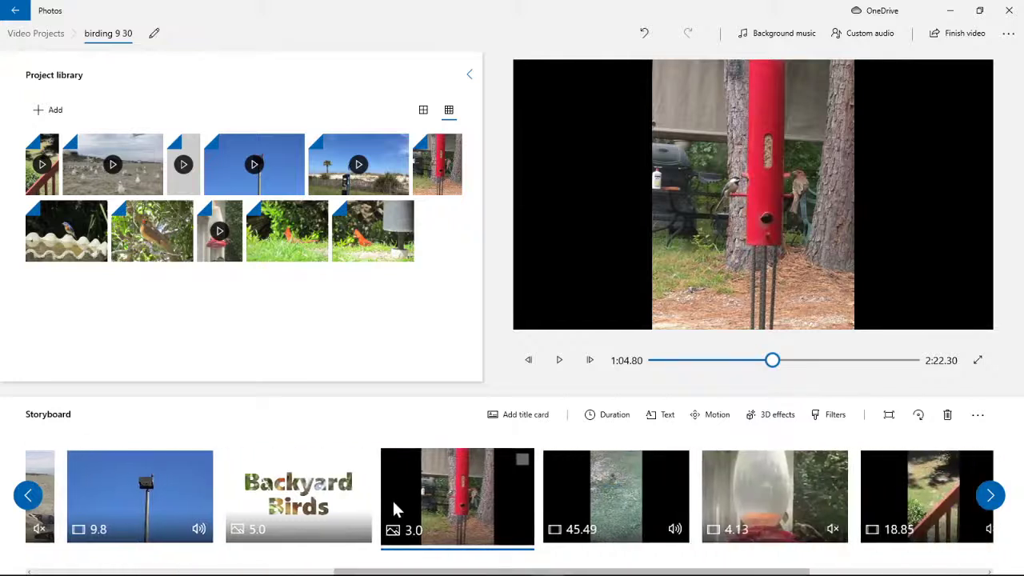
# Remove black bars from the feeder photo; keep the grass clip at Shrink to fit.
pyautogui.click(889, 415)
pyautogui.click(887, 372)
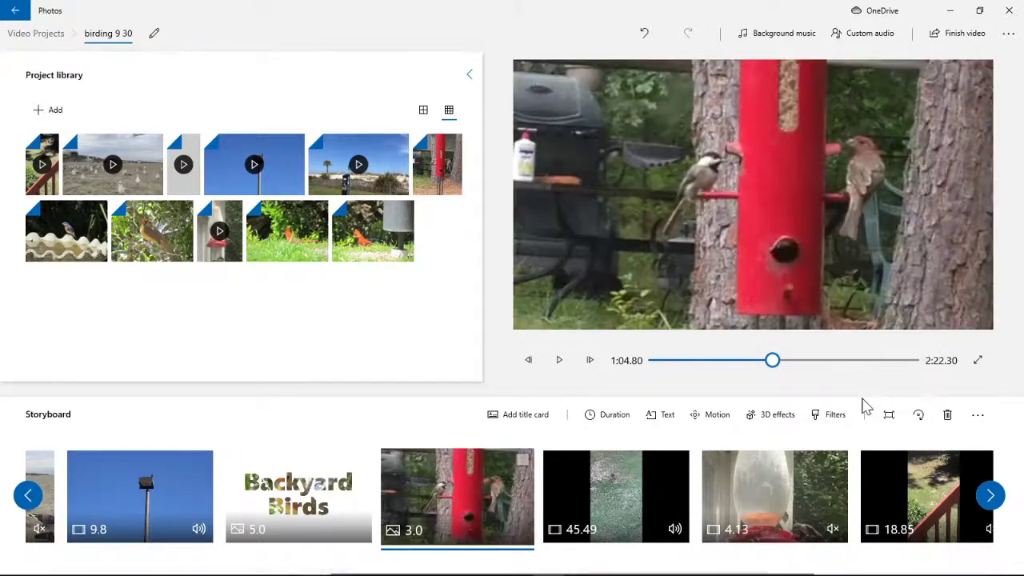
pyautogui.click(617, 487)
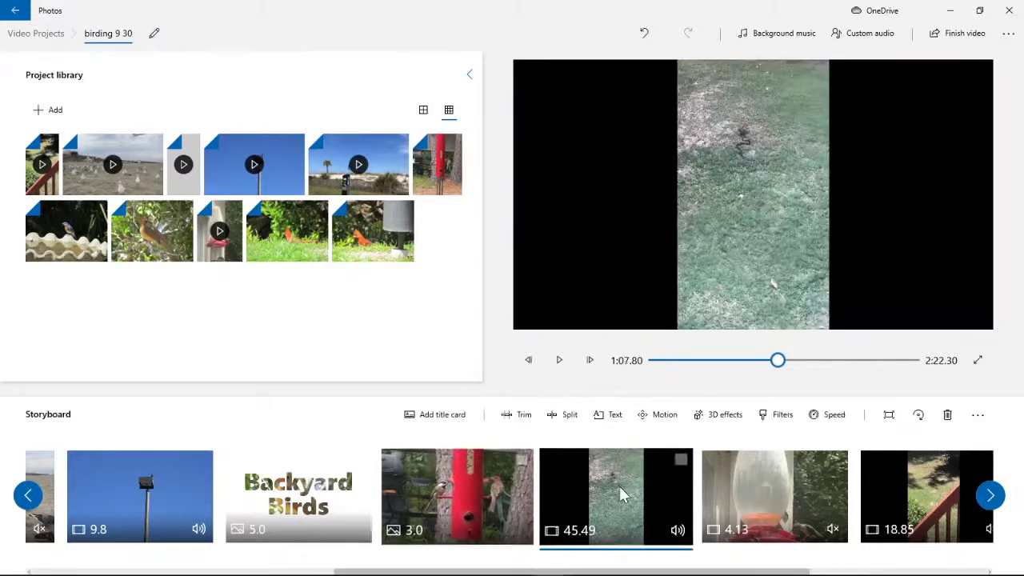
pyautogui.click(889, 415)
pyautogui.click(894, 373)
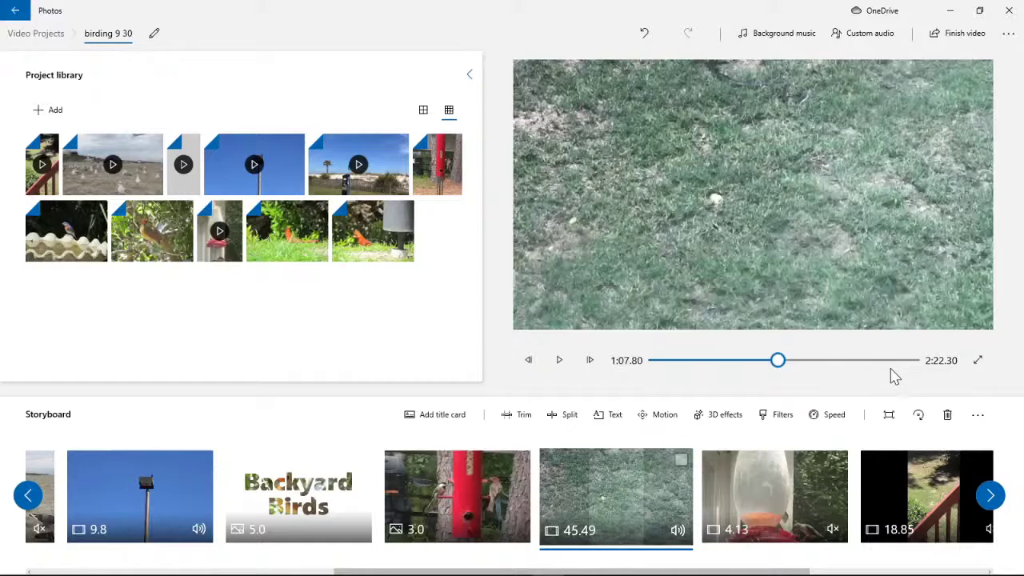
pyautogui.click(889, 415)
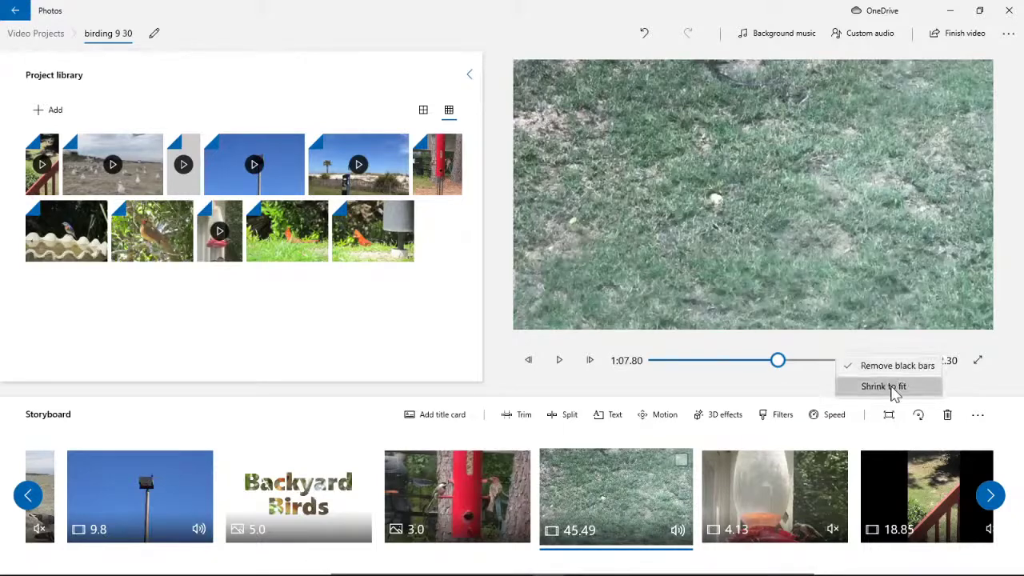
pyautogui.click(892, 387)
pyautogui.click(881, 364)
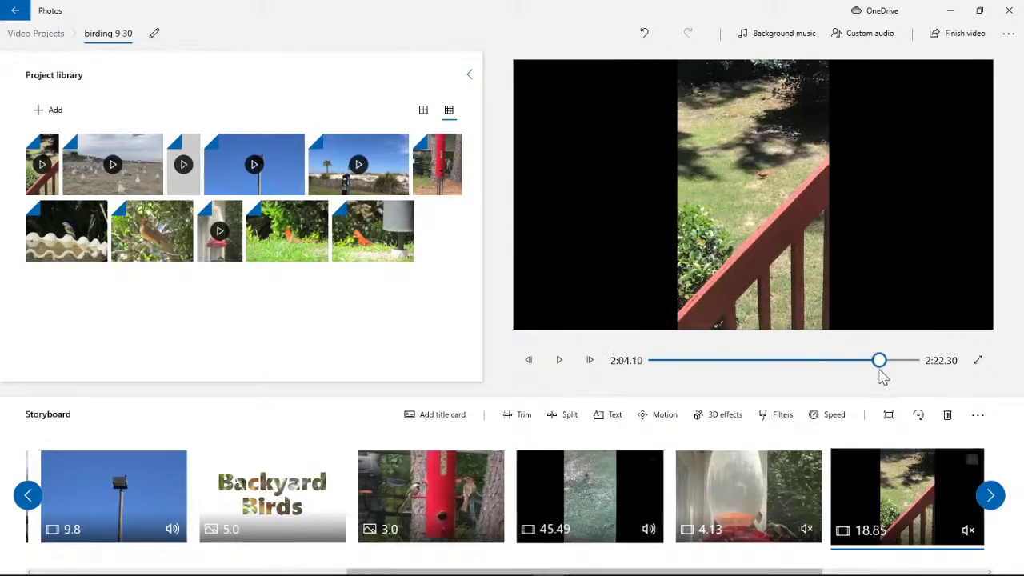
pyautogui.click(573, 519)
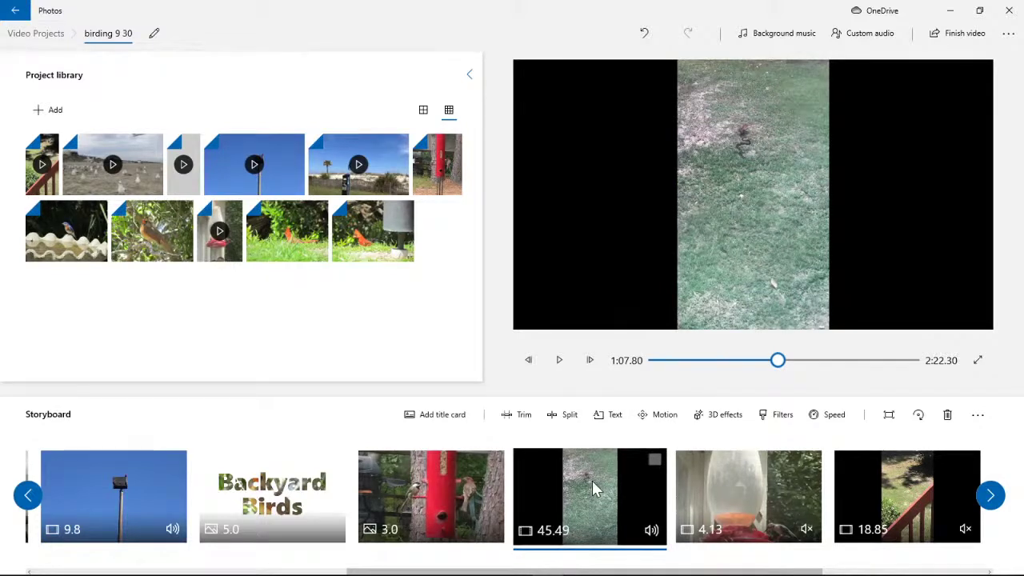
pyautogui.click(523, 419)
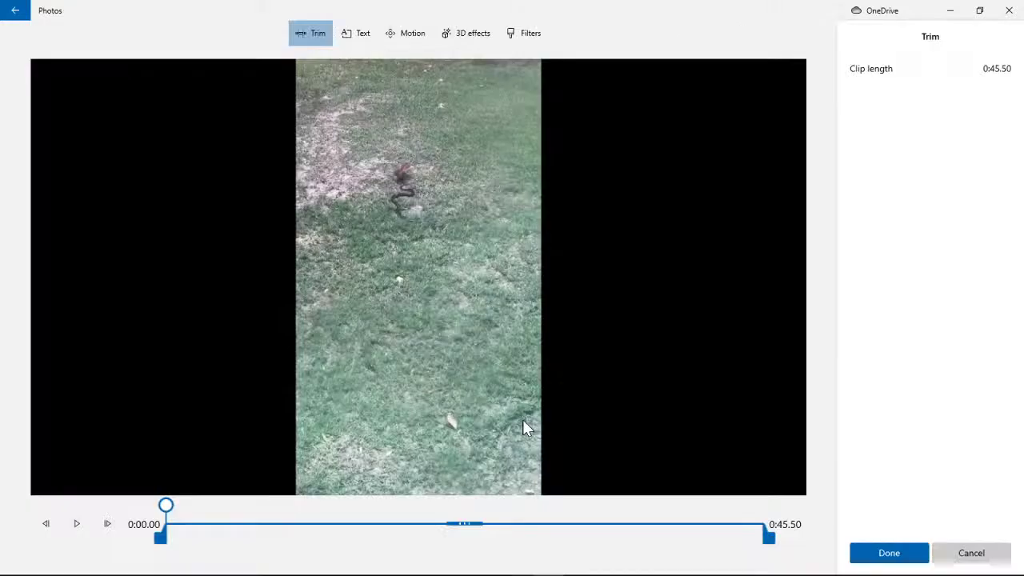
pyautogui.click(78, 525)
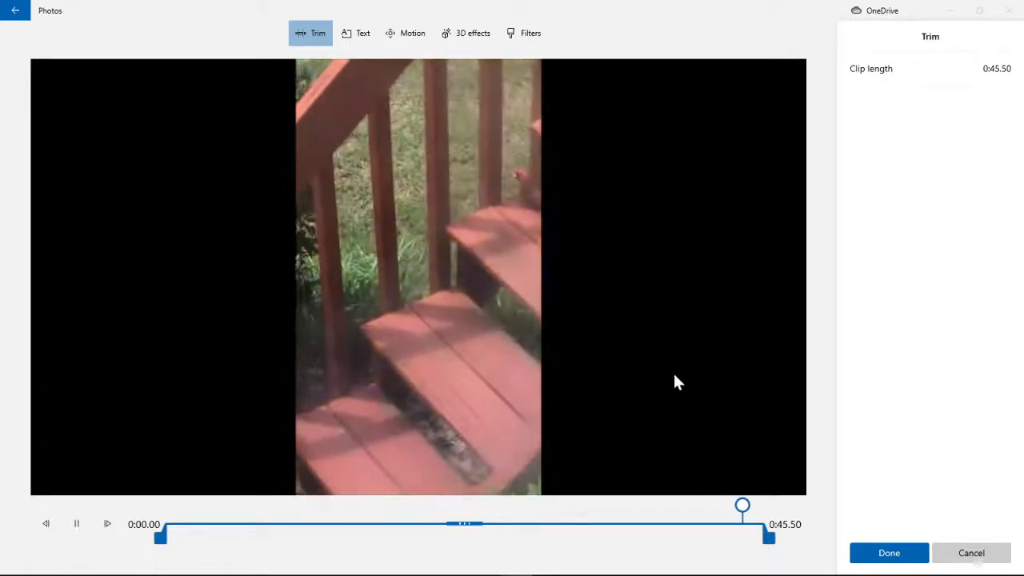
pyautogui.click(24, 12)
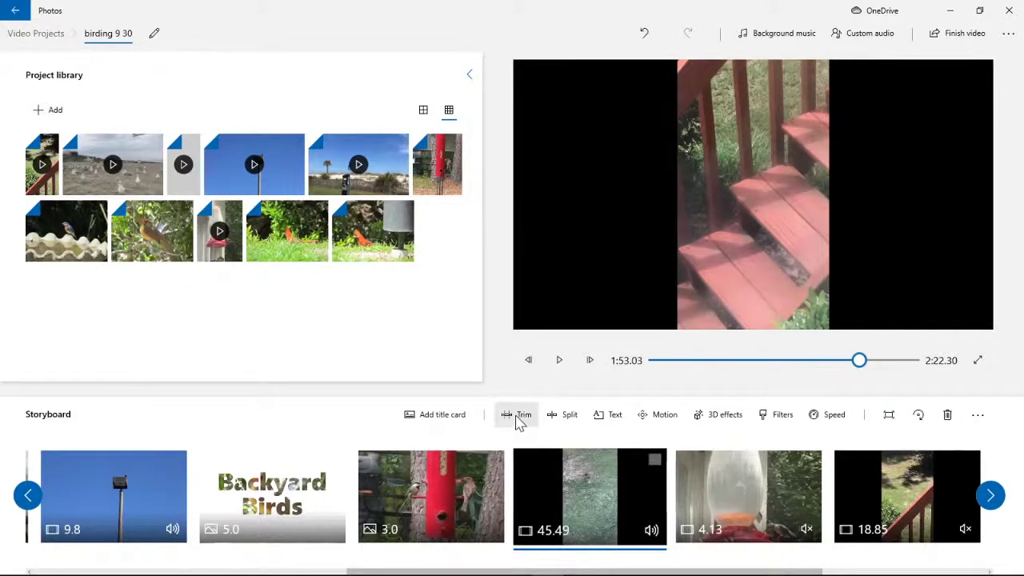
# Split the grass clip at 0:33.90, producing 33.9- and 11.6-second pieces.
pyautogui.click(563, 414)
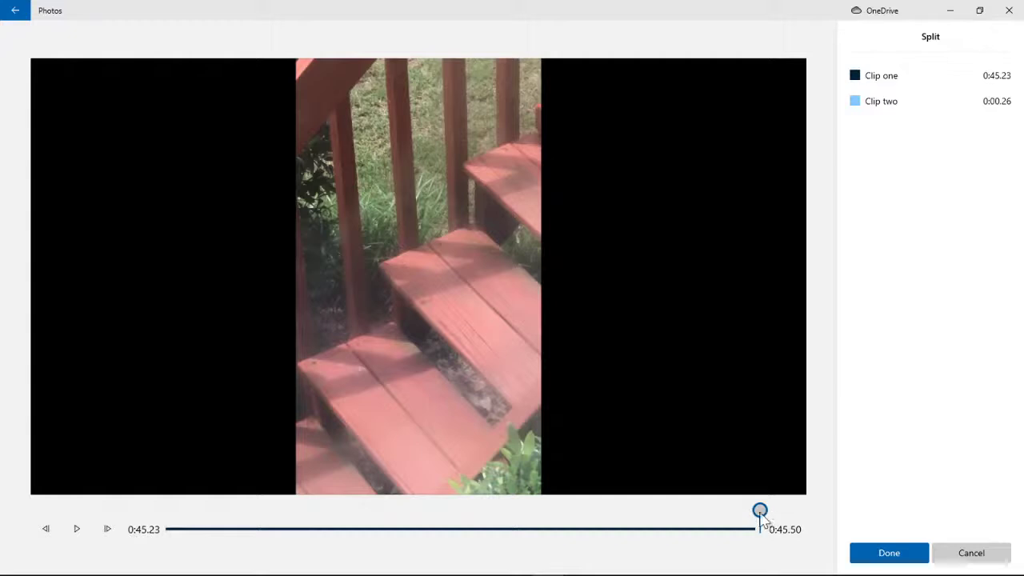
pyautogui.moveTo(688, 522); pyautogui.dragTo(615, 520)
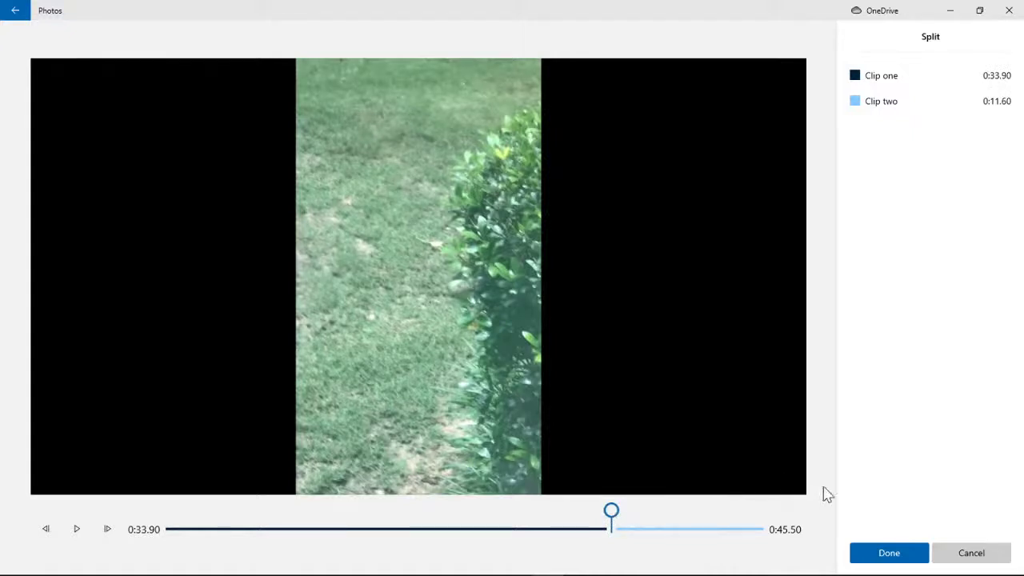
pyautogui.click(873, 552)
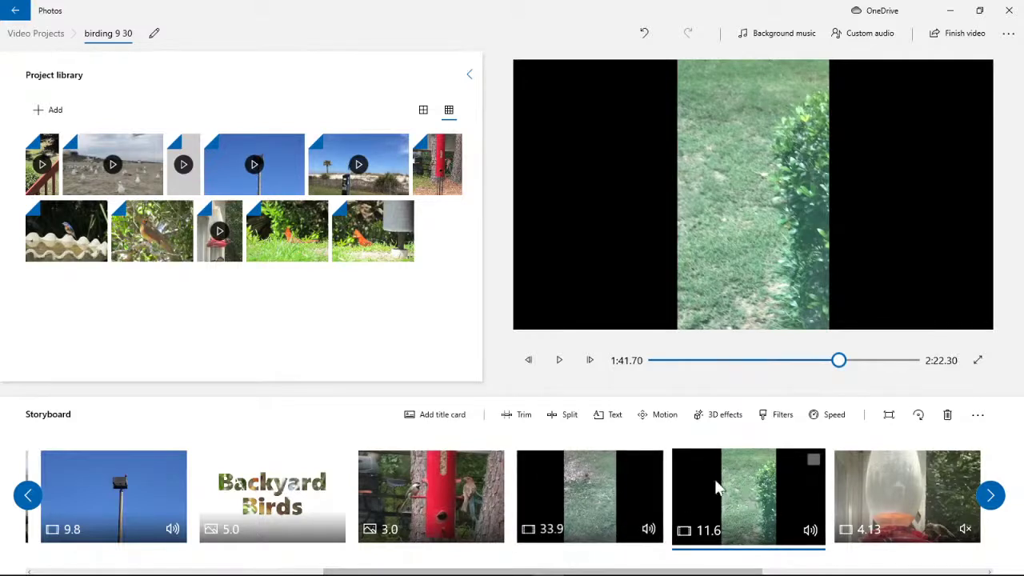
# Delete the 11.6-second grass clip piece from the storyboard.
pyautogui.click(812, 460)
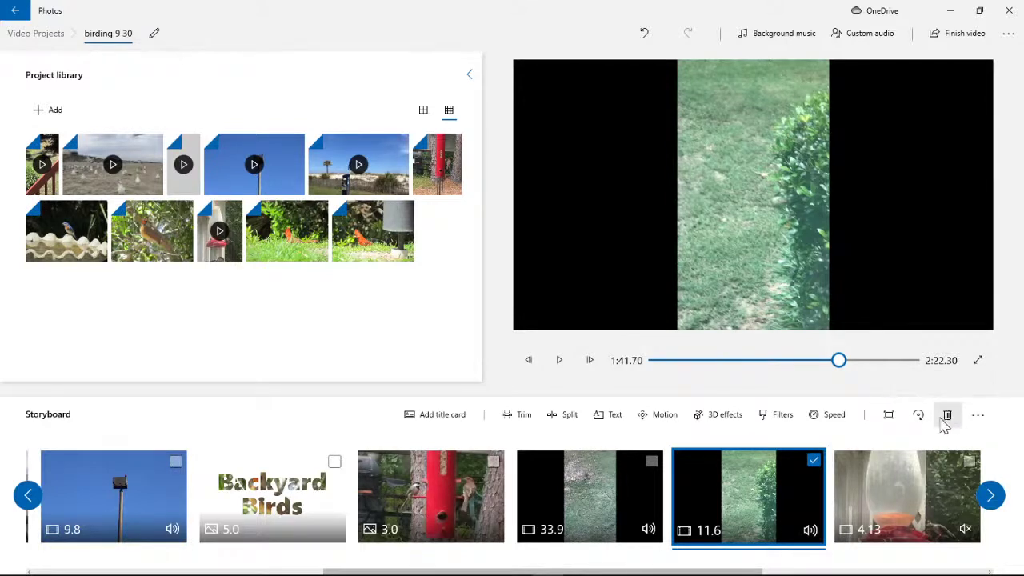
pyautogui.click(947, 415)
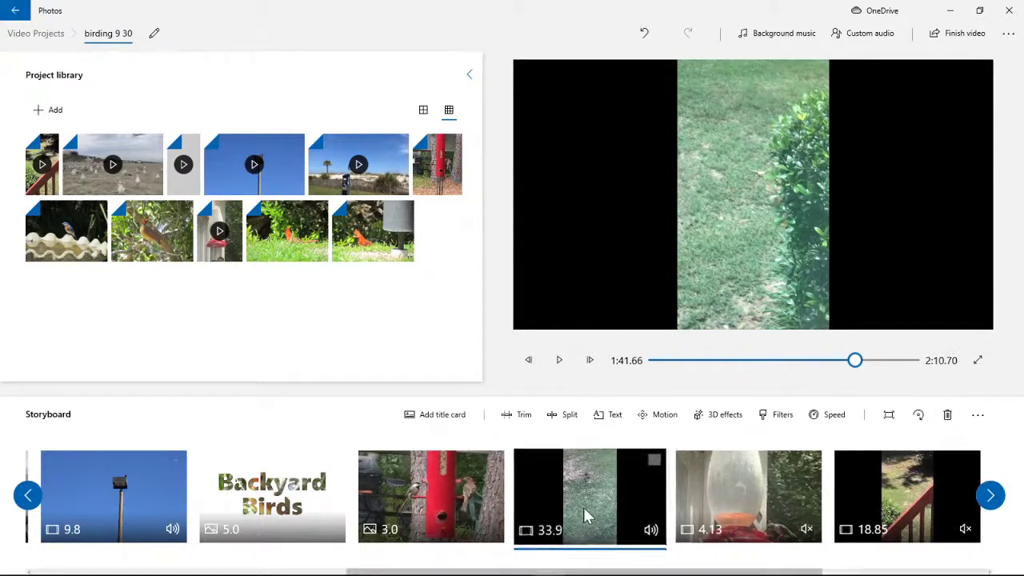
# Set the 33.9-second clip's split point to 0:03.40, creating 3.4- and 30.5-second pieces.
pyautogui.click(563, 422)
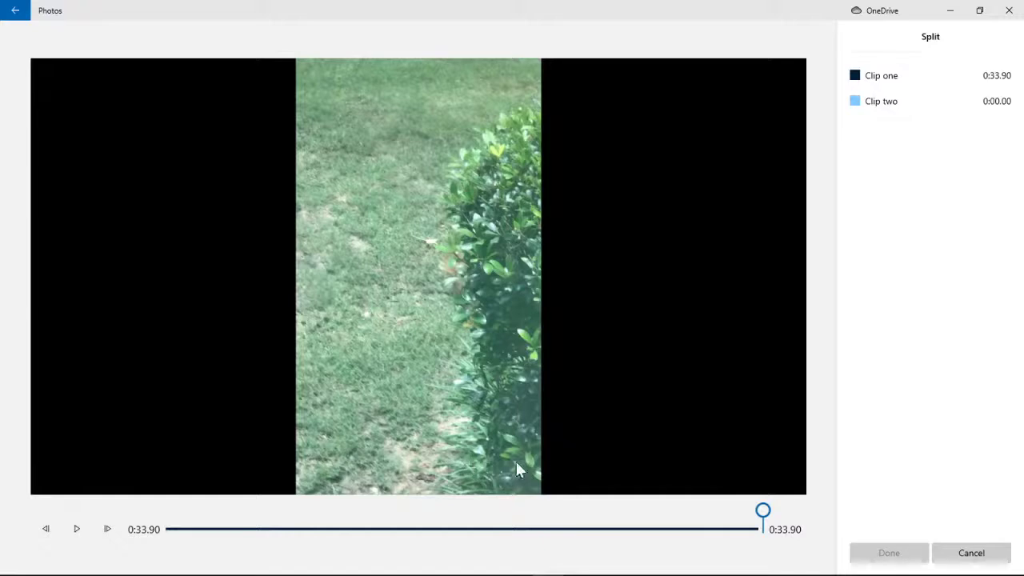
pyautogui.moveTo(764, 512); pyautogui.dragTo(90, 528)
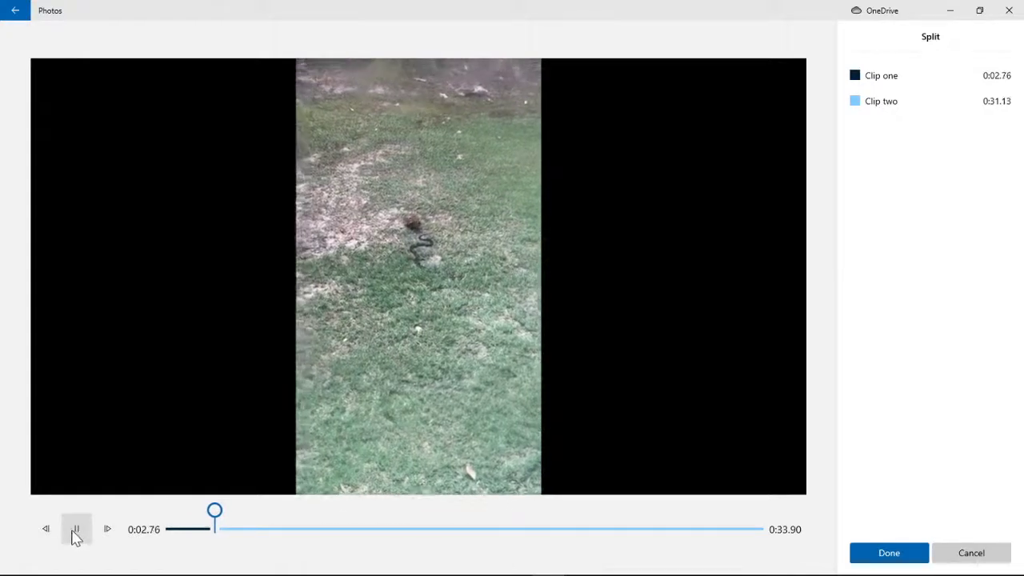
pyautogui.click(71, 537)
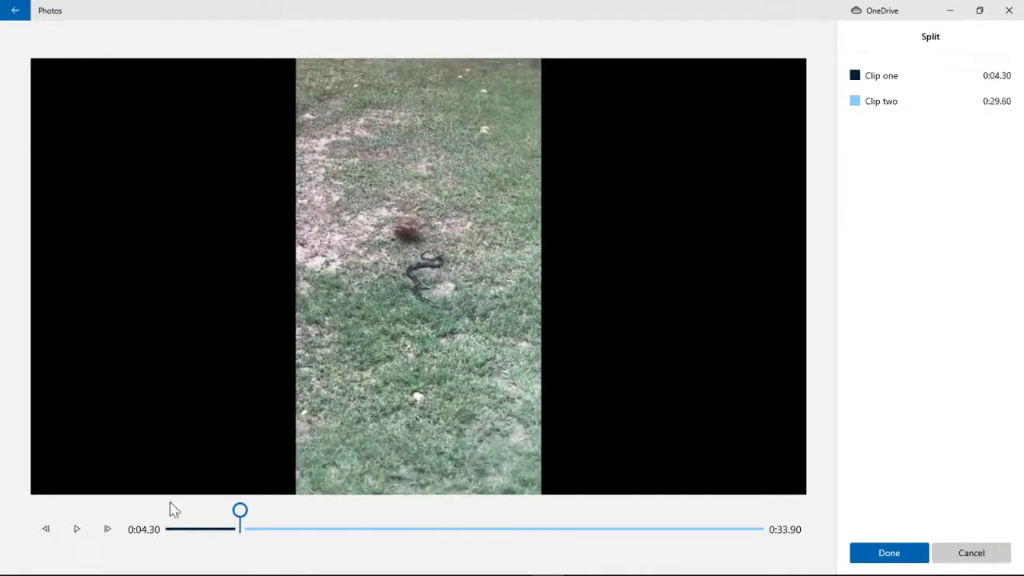
pyautogui.moveTo(237, 514)
pyautogui.mouseDown()
pyautogui.moveTo(210, 516)
pyautogui.moveTo(231, 524)
pyautogui.mouseUp()
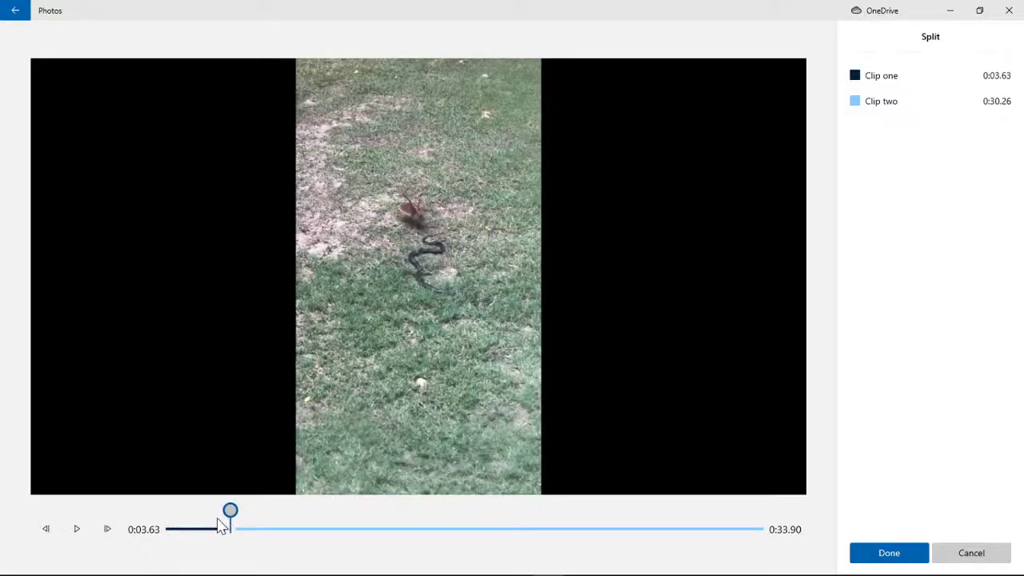
pyautogui.click(219, 521)
pyautogui.moveTo(224, 521); pyautogui.dragTo(227, 521)
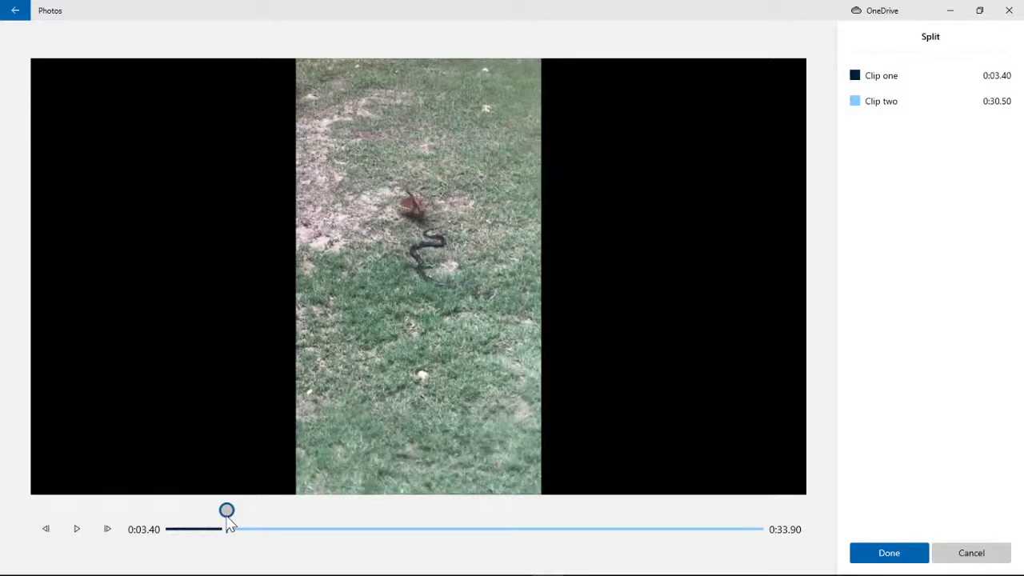
pyautogui.click(906, 557)
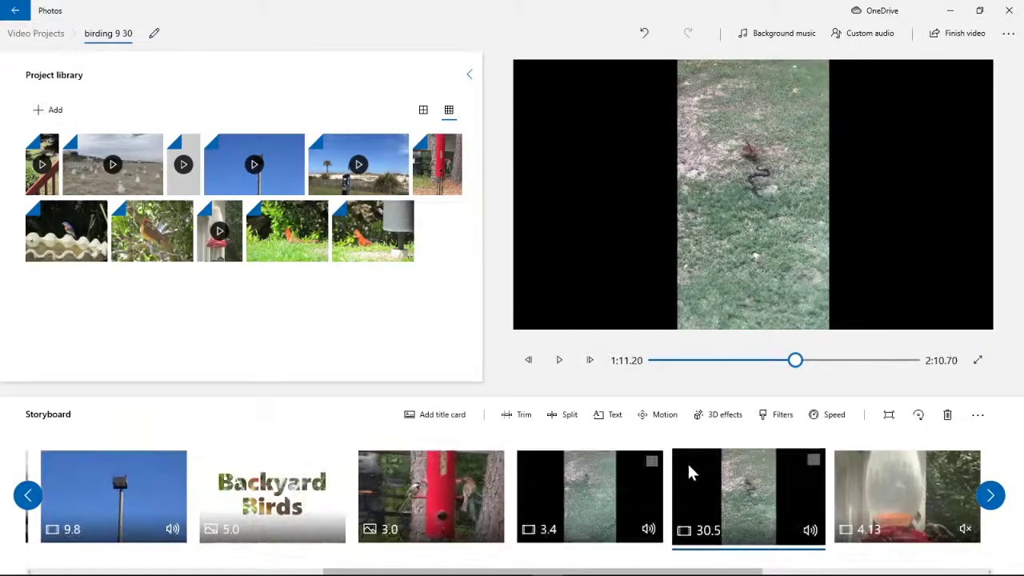
# Delete the 3.4-second piece, then split the 30.5-second clip at 0:09.60.
pyautogui.click(652, 459)
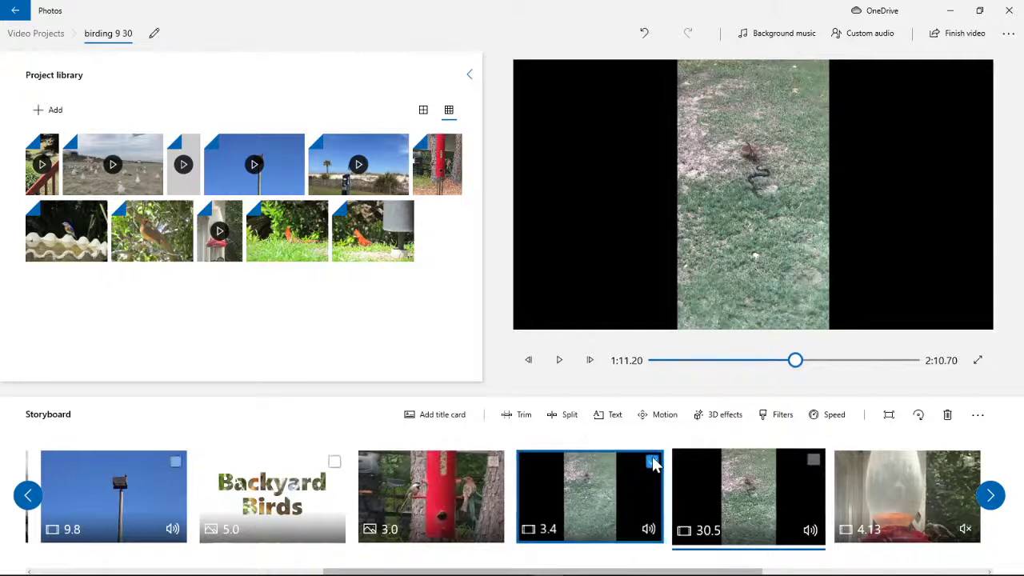
pyautogui.click(949, 416)
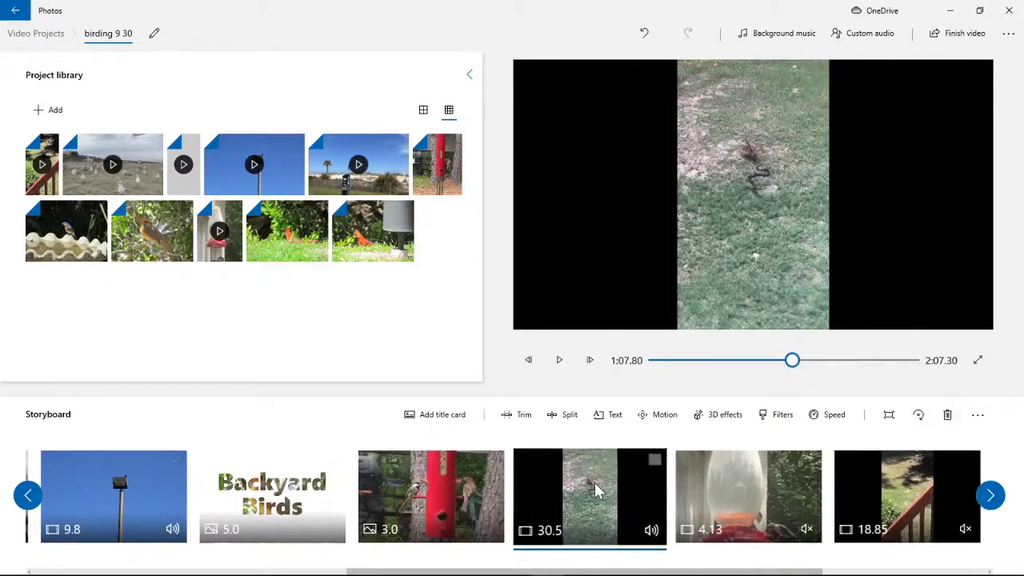
pyautogui.click(567, 418)
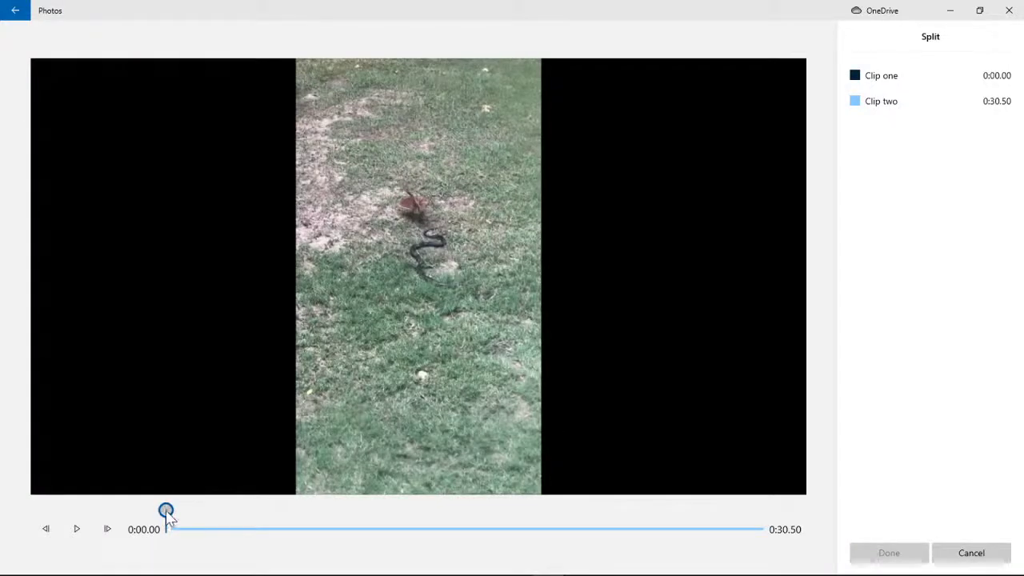
pyautogui.click(78, 529)
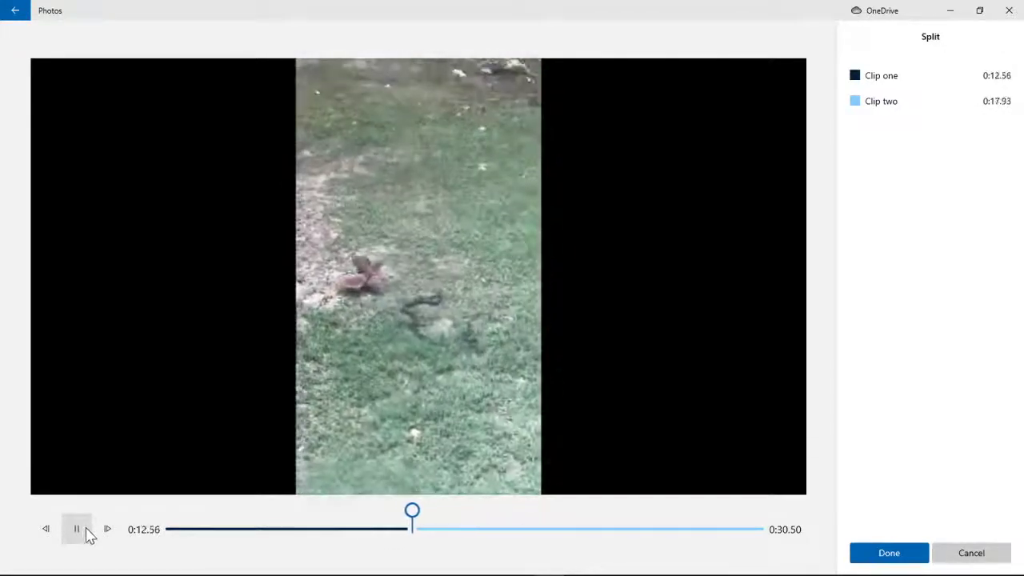
pyautogui.click(86, 532)
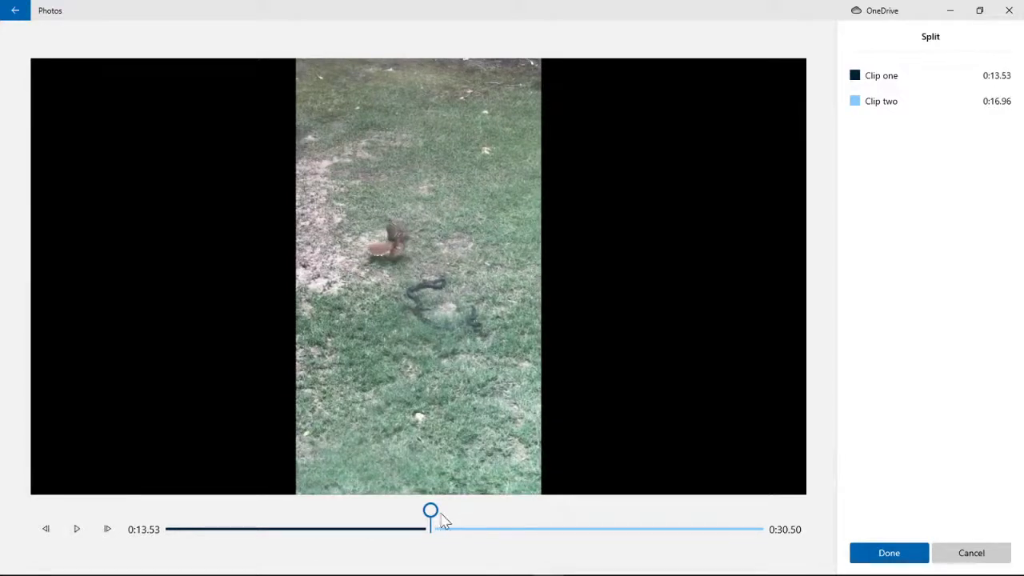
pyautogui.moveTo(435, 520); pyautogui.dragTo(361, 521)
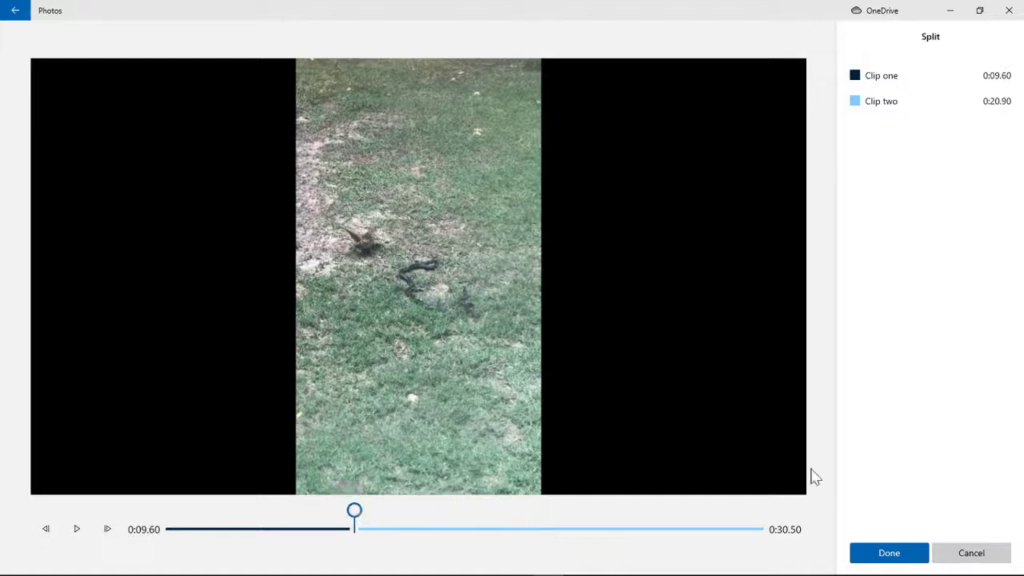
pyautogui.click(883, 553)
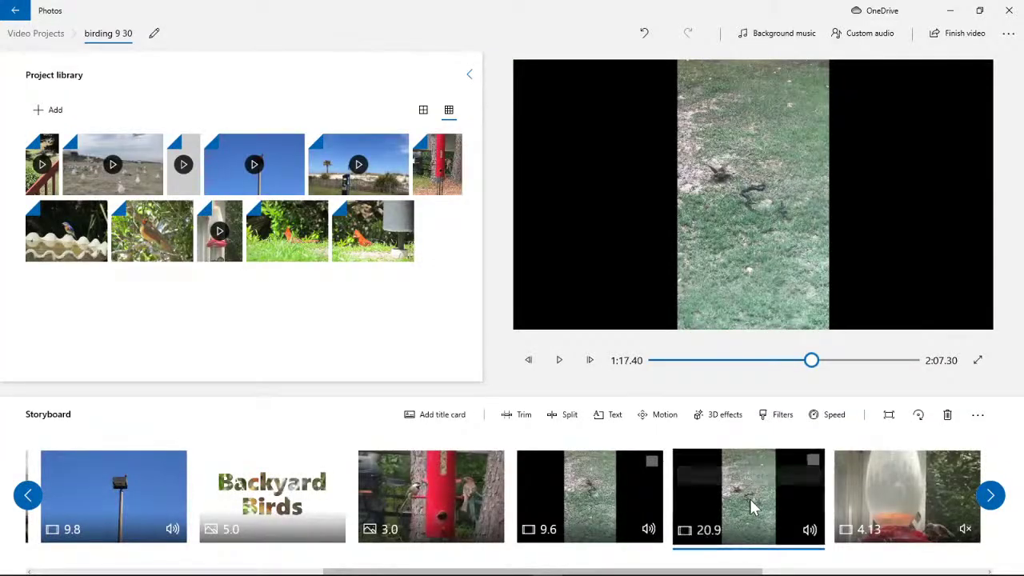
# Split the 20.9-second clip at 0:09.90 into 9.9- and 11.0-second parts.
pyautogui.click(563, 424)
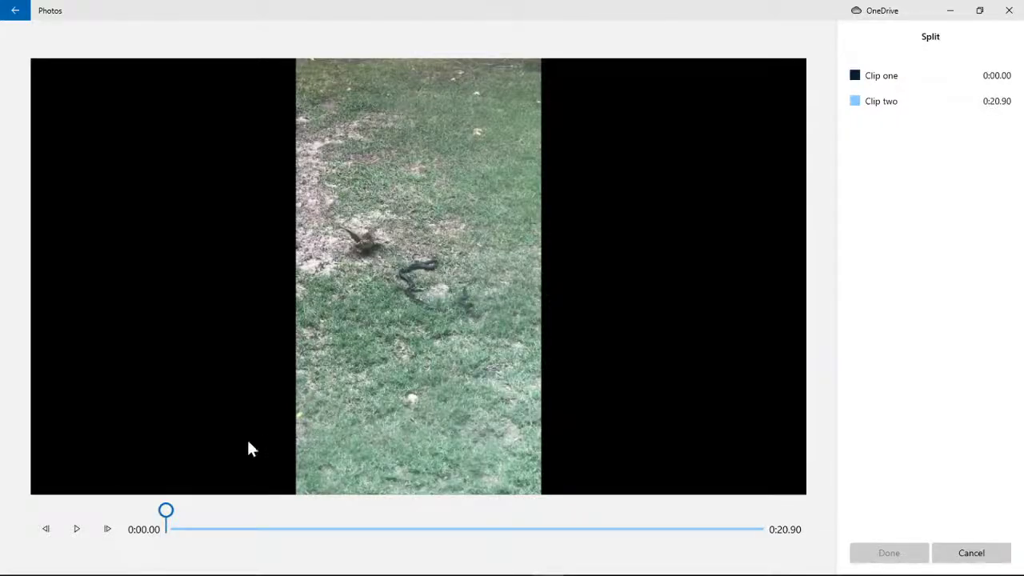
pyautogui.click(71, 531)
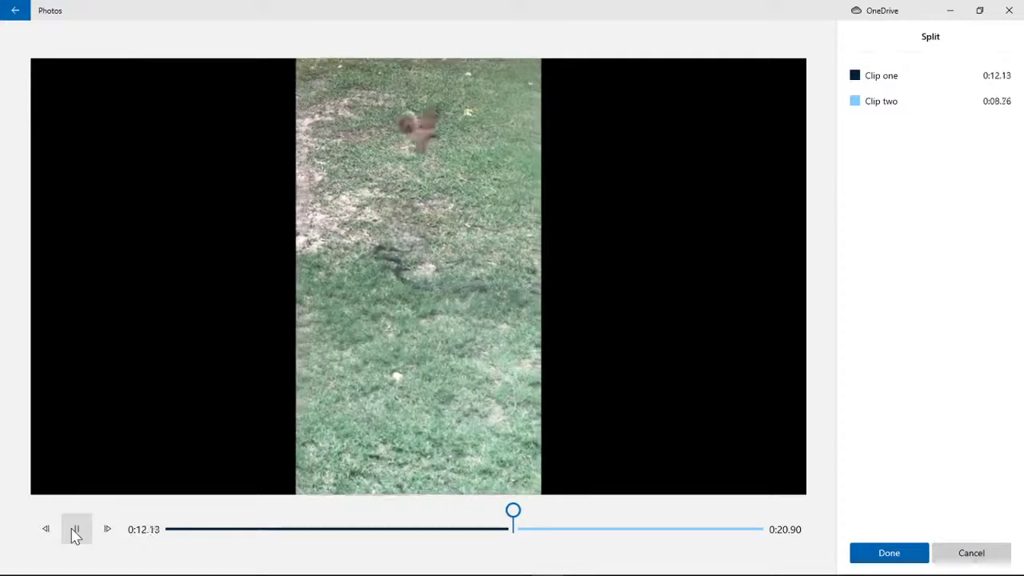
pyautogui.click(80, 535)
pyautogui.moveTo(516, 516); pyautogui.dragTo(468, 516)
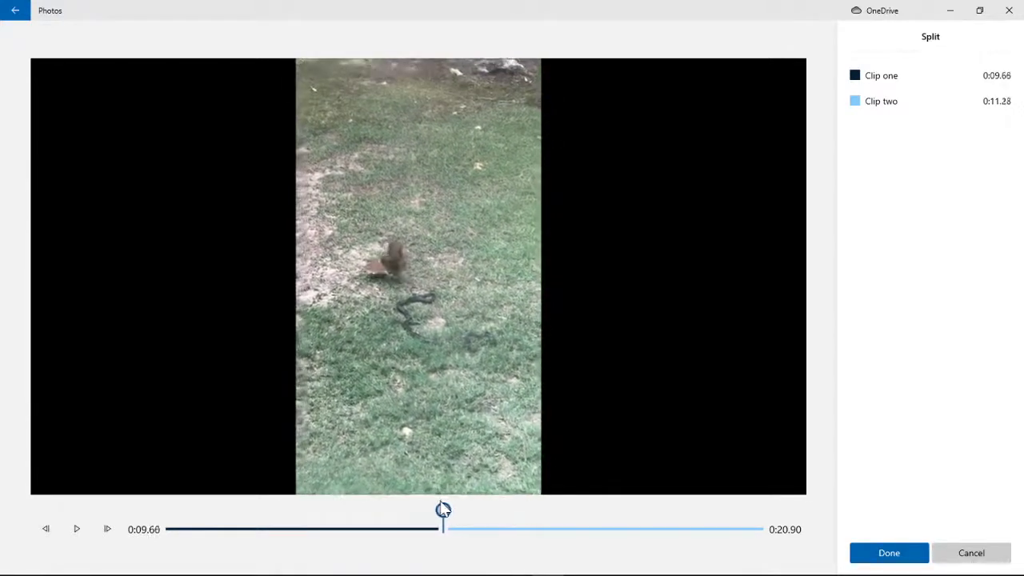
pyautogui.moveTo(447, 509); pyautogui.dragTo(448, 509)
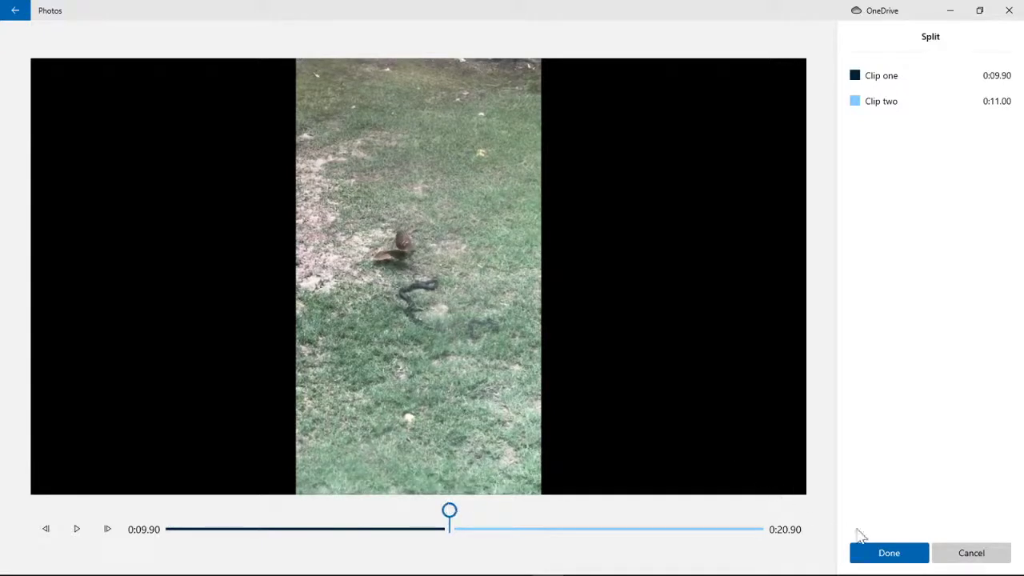
pyautogui.click(867, 554)
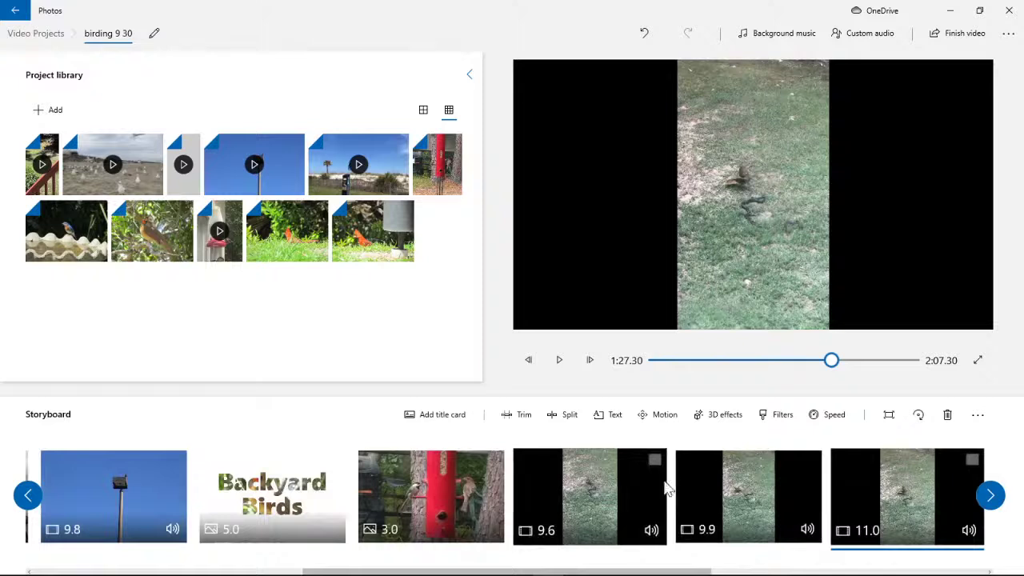
# Delete the 9.9-second piece and return the preview to the pole clip.
pyautogui.click(762, 492)
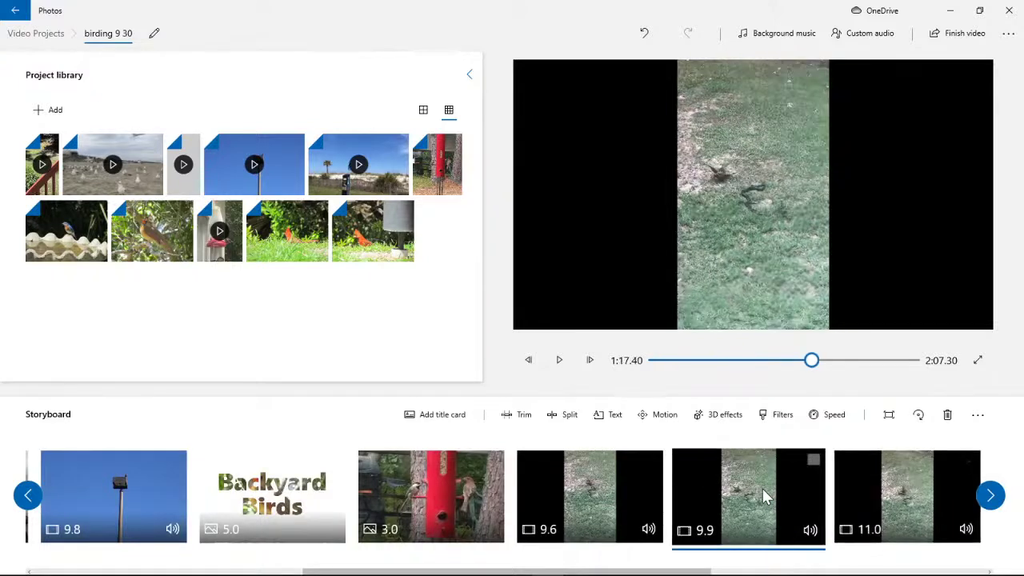
pyautogui.click(812, 460)
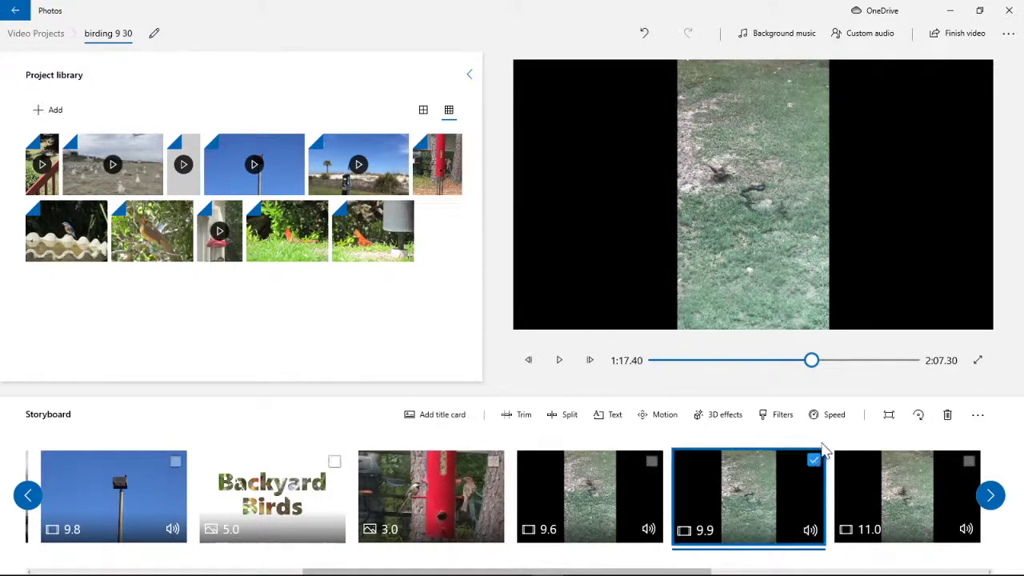
pyautogui.click(948, 416)
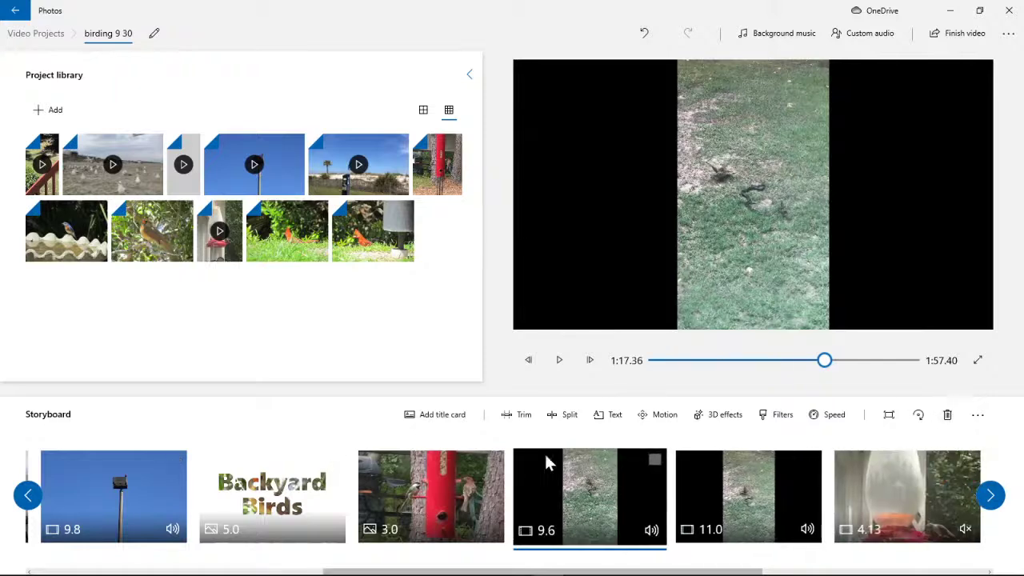
pyautogui.moveTo(825, 361); pyautogui.dragTo(784, 360)
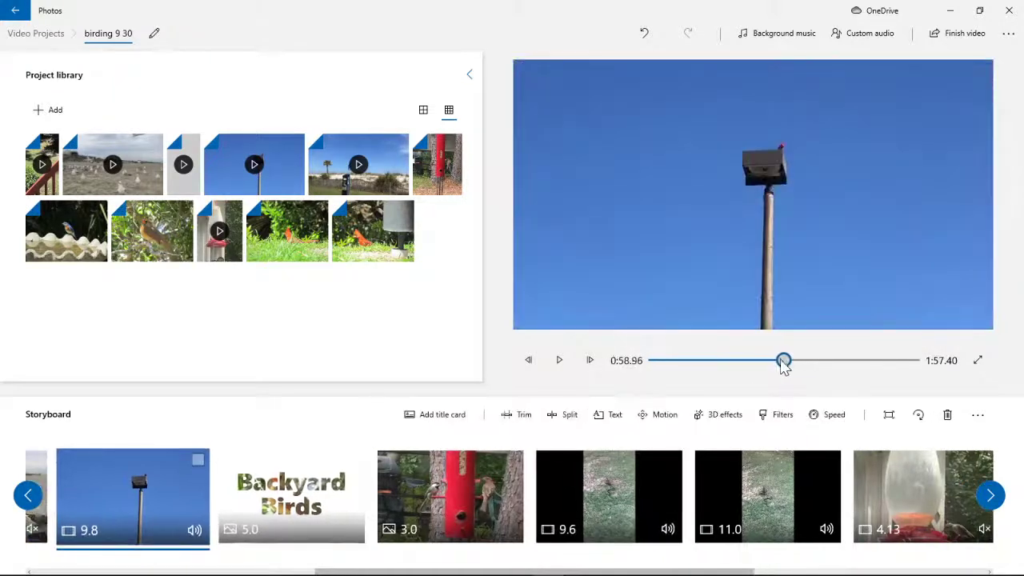
pyautogui.click(979, 361)
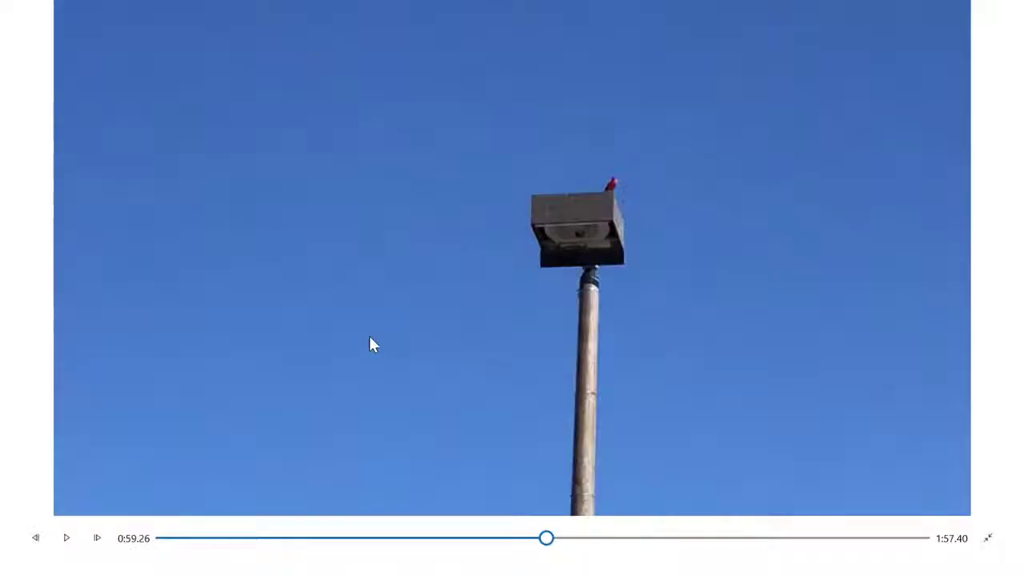
pyautogui.click(64, 541)
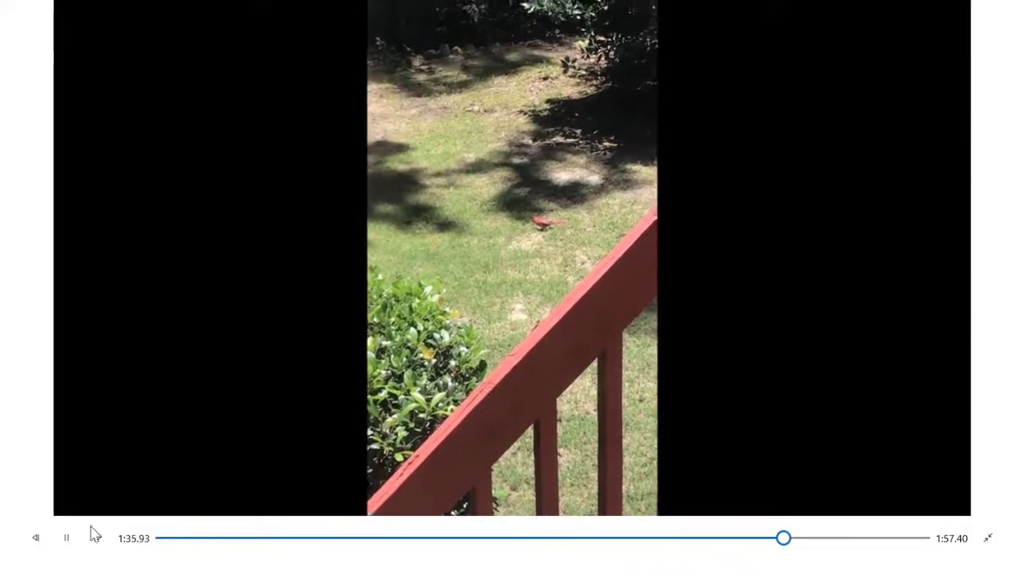
pyautogui.click(69, 543)
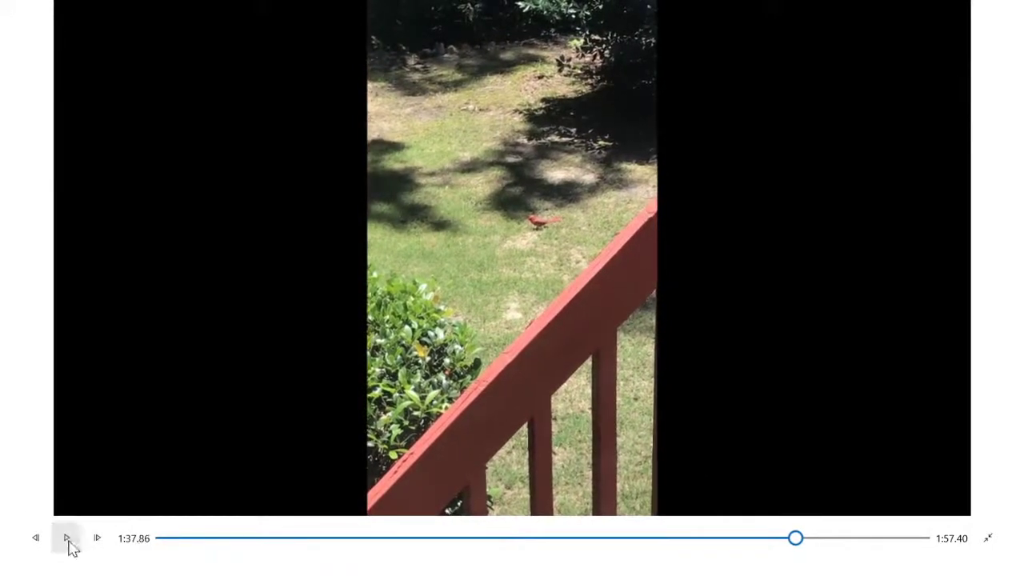
pyautogui.click(989, 539)
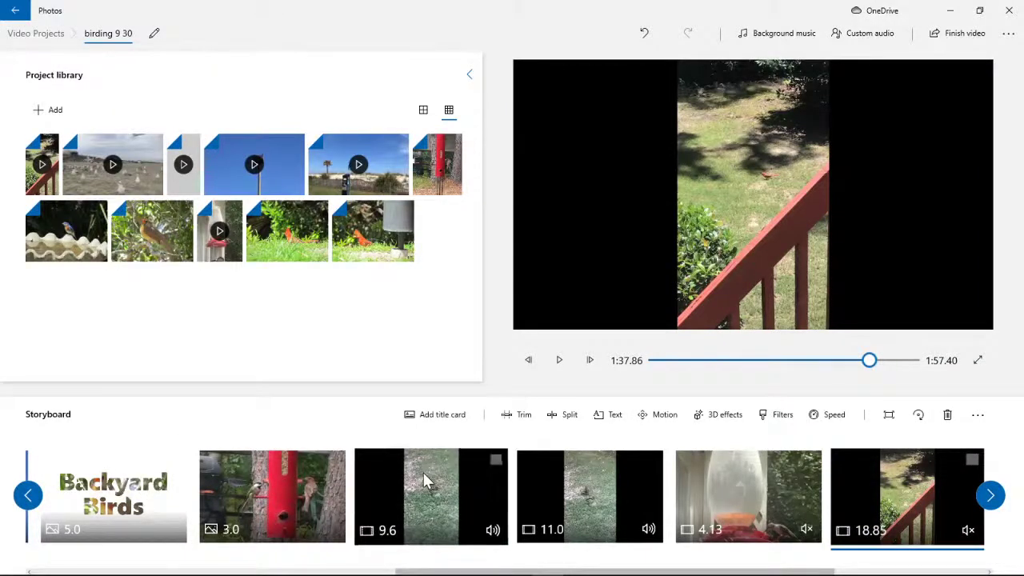
# Remove black bars from the 9.6-second snake clip and play it to check.
pyautogui.click(423, 472)
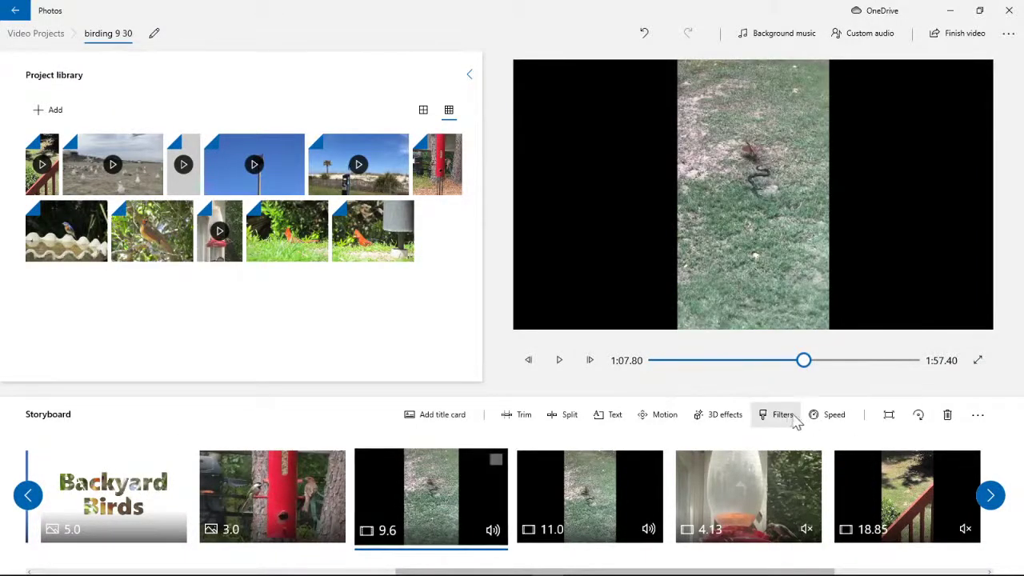
pyautogui.click(889, 422)
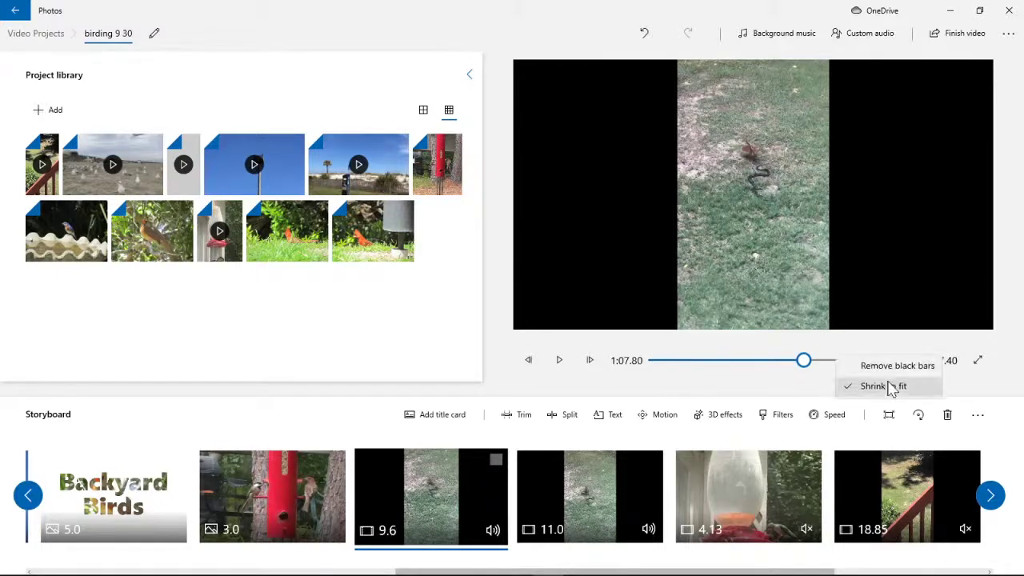
pyautogui.click(884, 370)
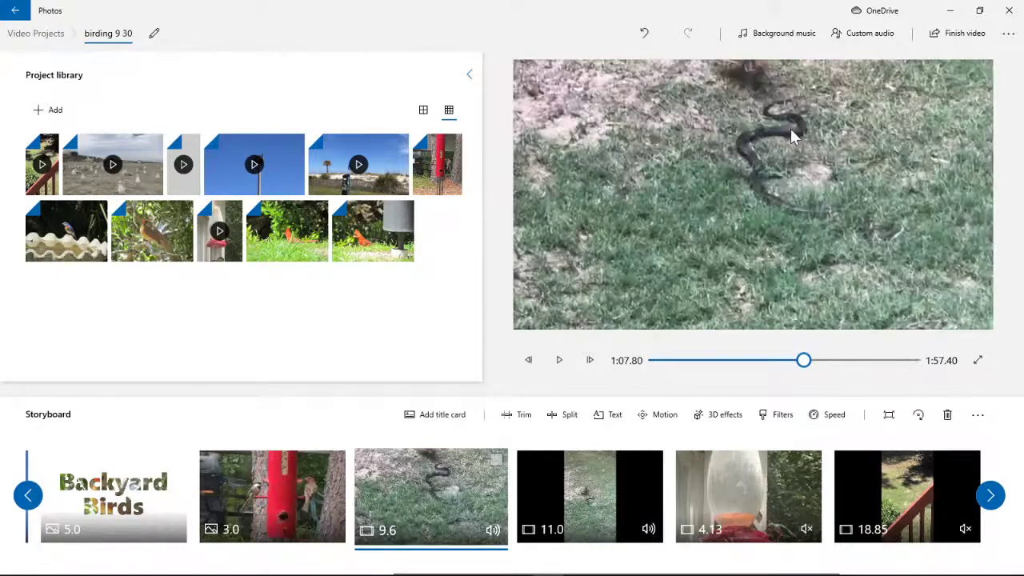
pyautogui.click(563, 373)
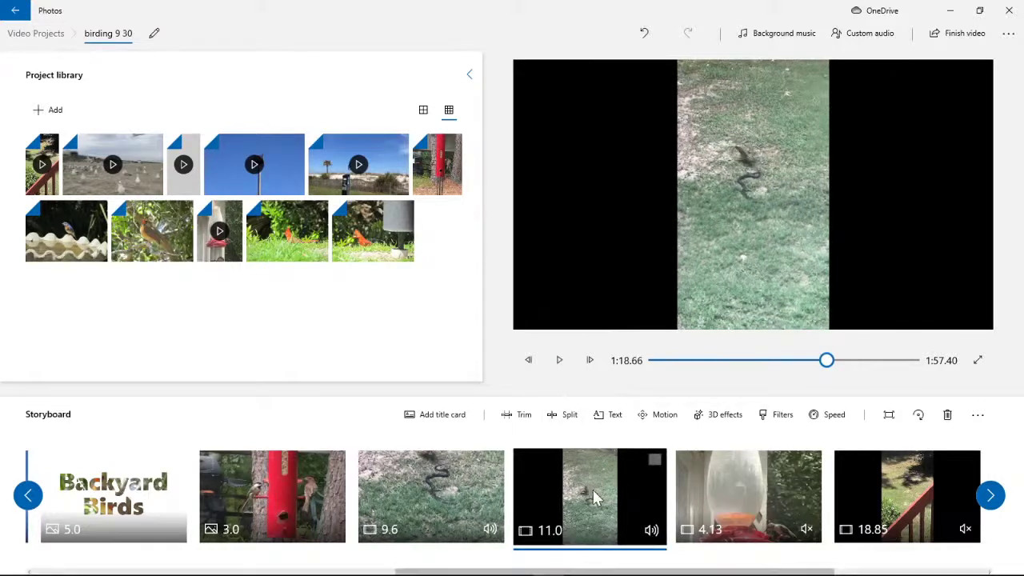
# Preview the 11.0-second clip and keep it letterboxed with Shrink to fit.
pyautogui.click(892, 419)
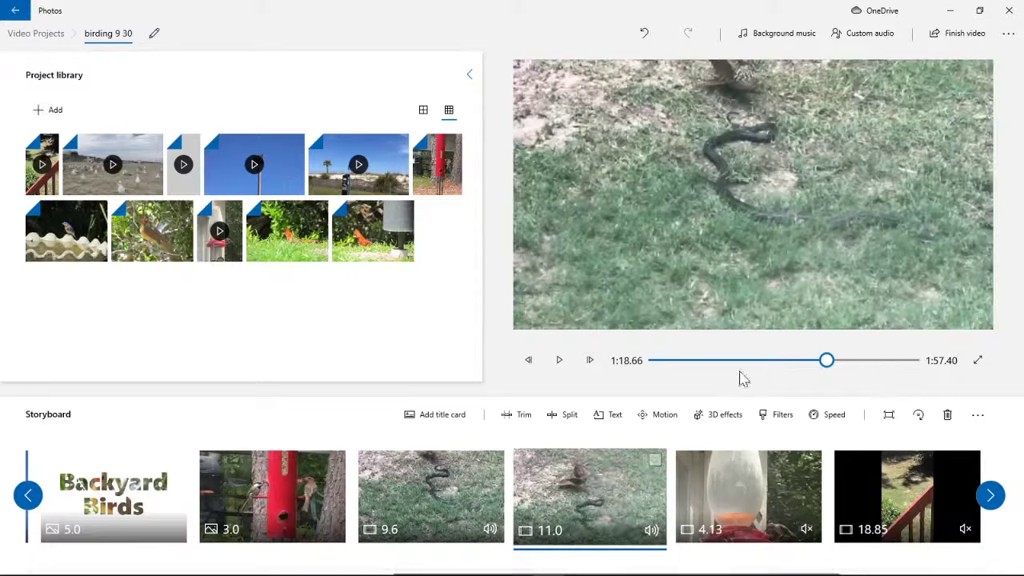
pyautogui.click(559, 360)
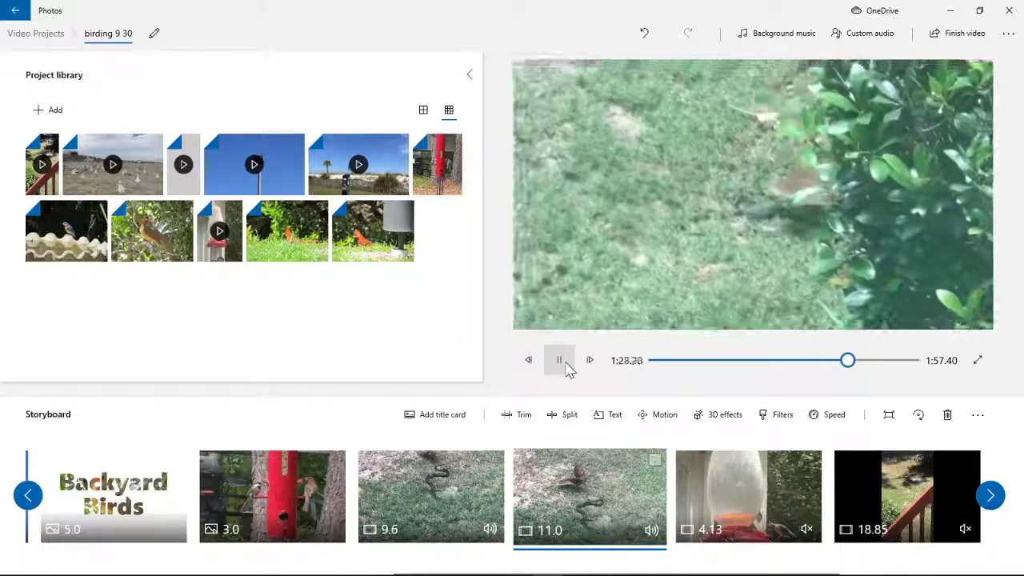
pyautogui.click(564, 365)
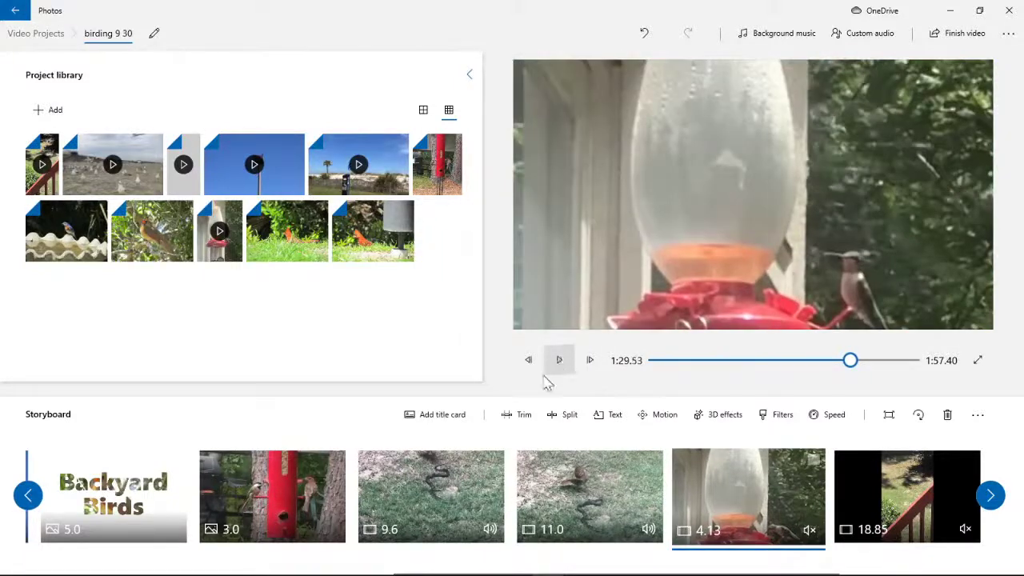
pyautogui.click(571, 491)
pyautogui.click(889, 415)
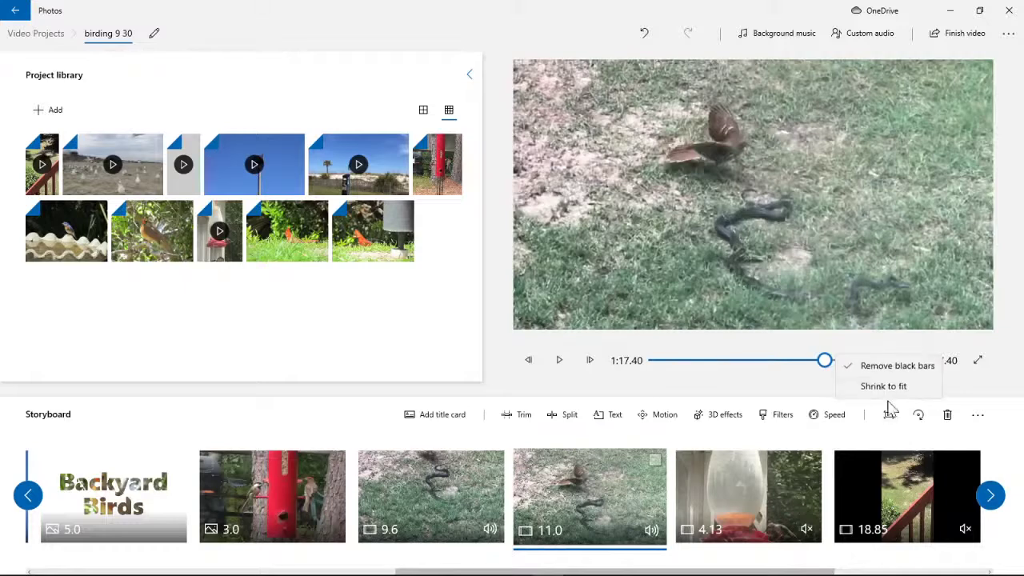
pyautogui.click(880, 387)
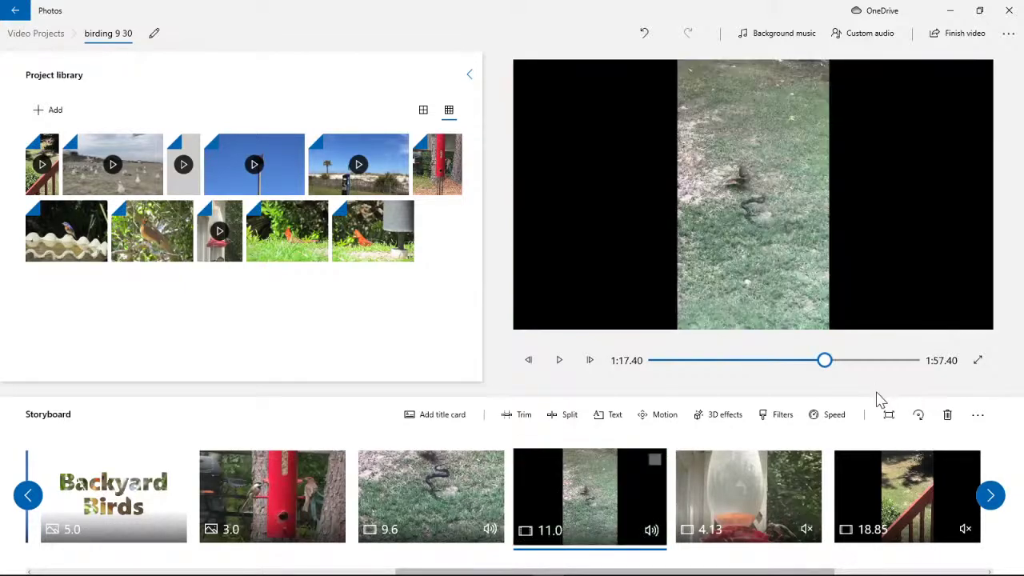
# Flip between the 9.6- and 11.0-second clips to compare their framing.
pyautogui.click(443, 489)
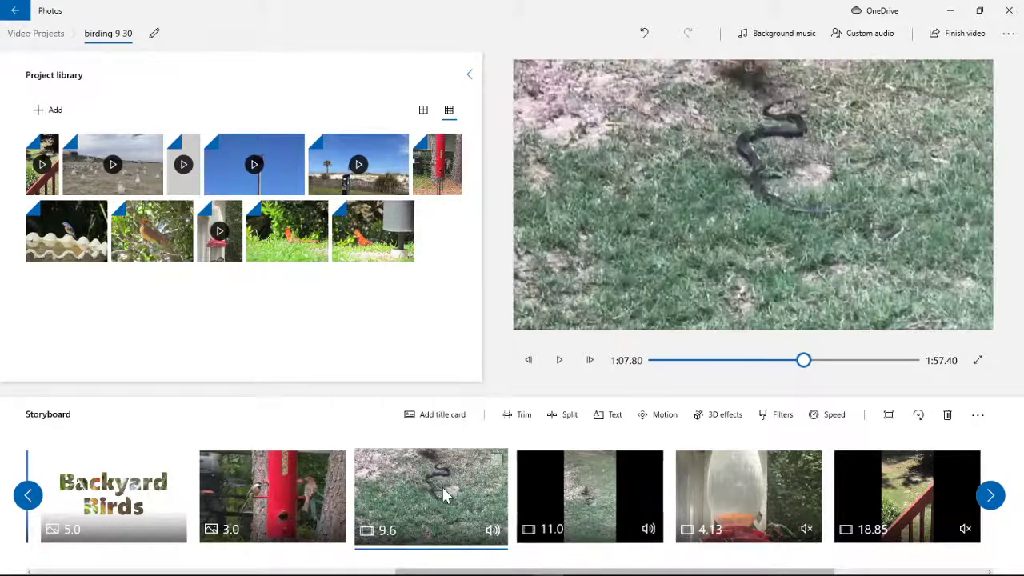
pyautogui.click(579, 493)
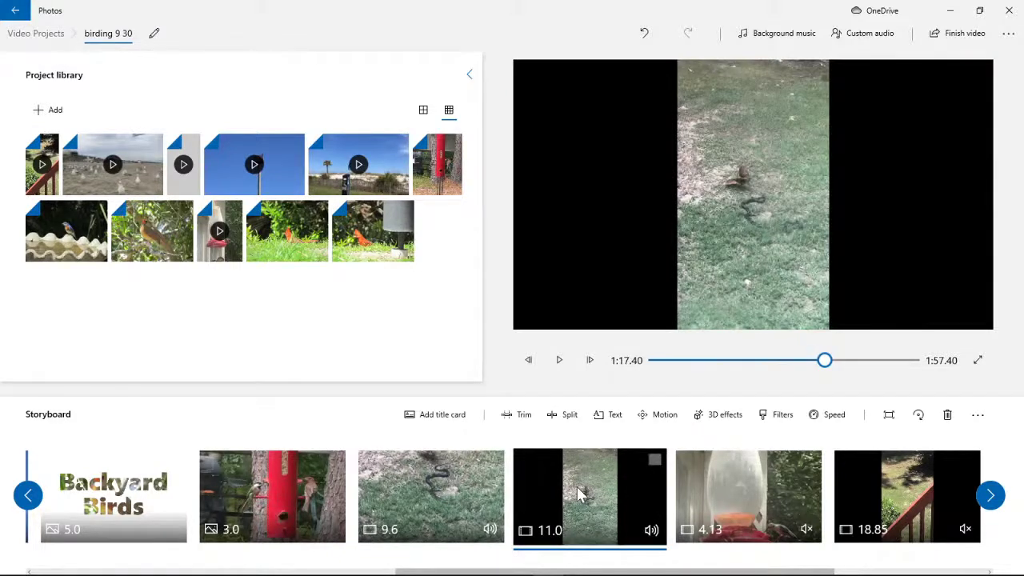
pyautogui.click(462, 480)
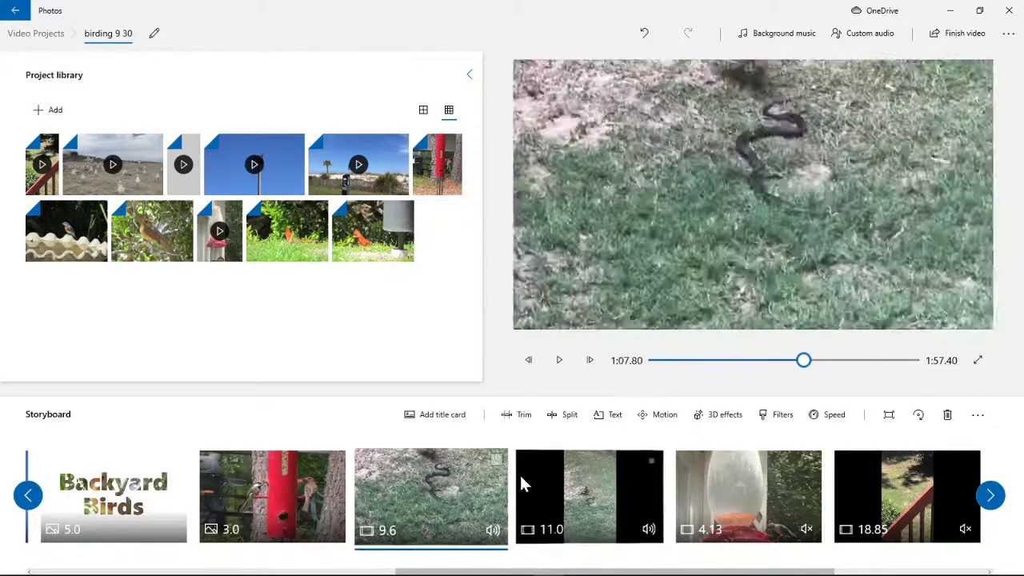
pyautogui.click(520, 483)
pyautogui.click(452, 487)
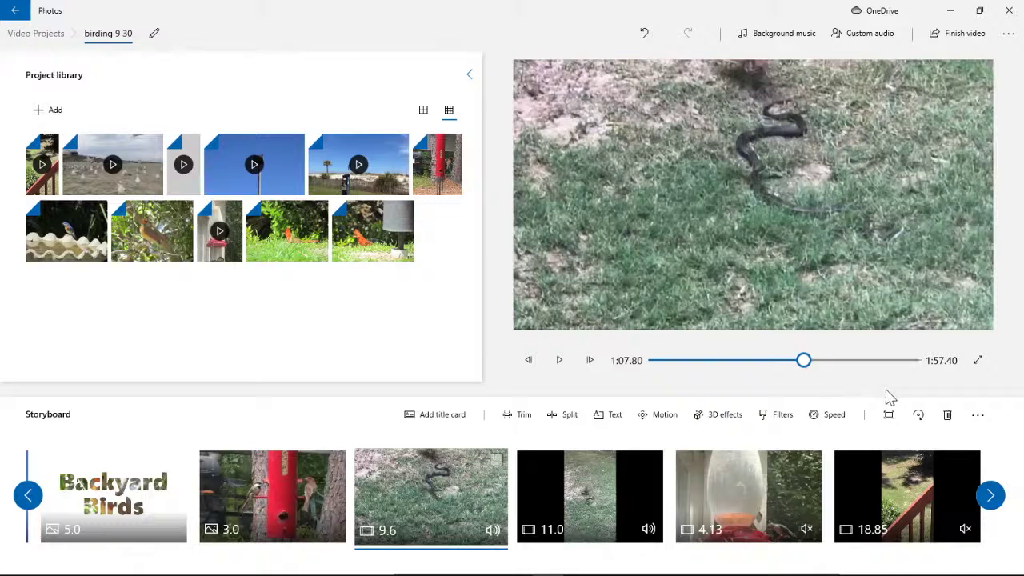
# Set the 4.13-second hummingbird clip to 0.25x speed, lengthening it to 8.27 seconds.
pyautogui.click(990, 496)
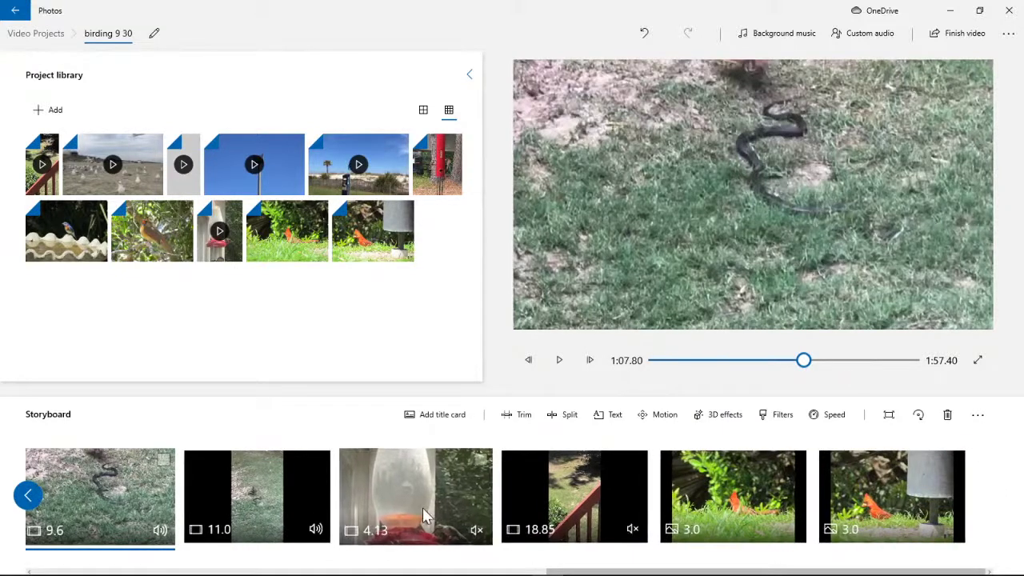
pyautogui.click(423, 507)
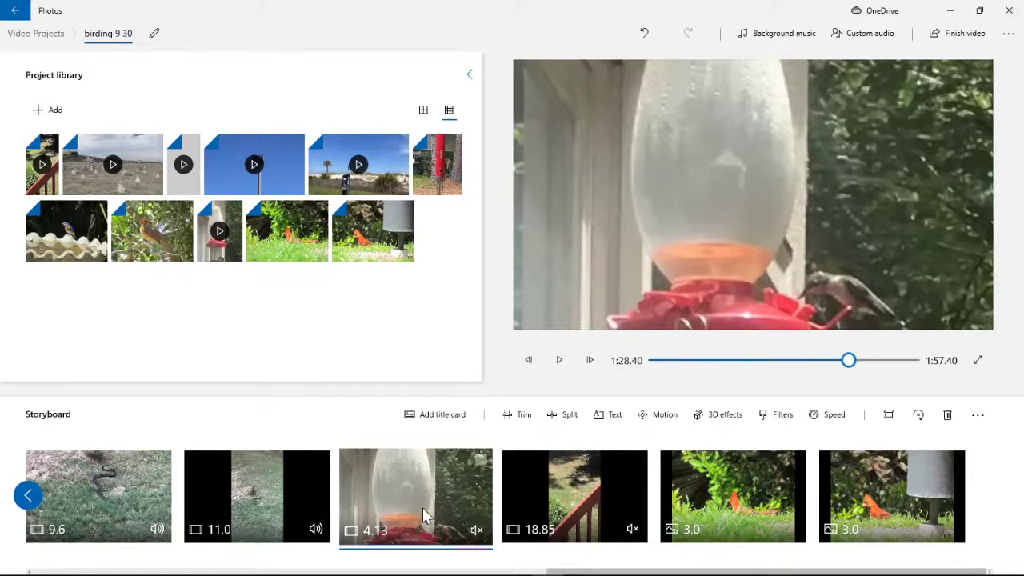
pyautogui.click(835, 419)
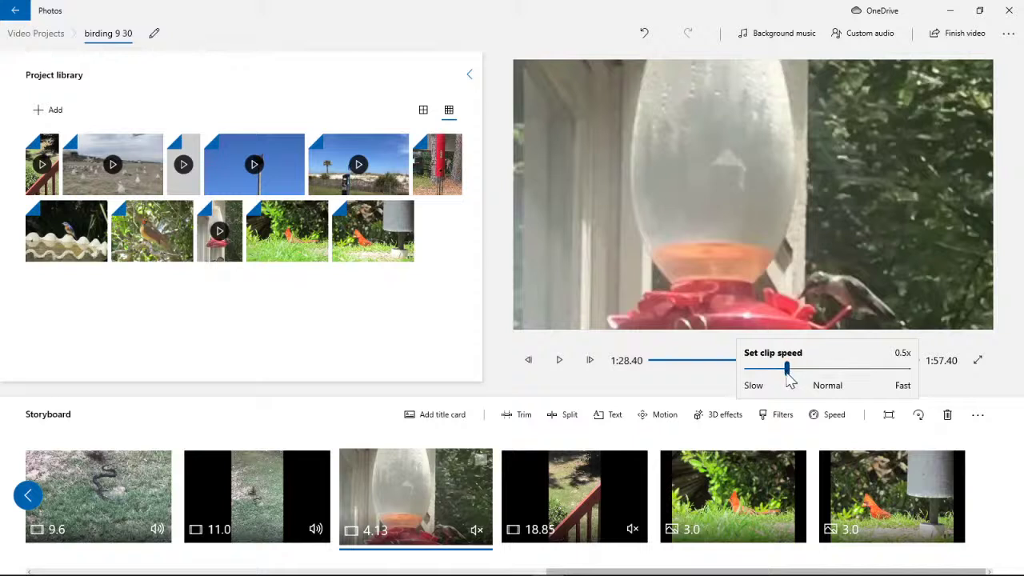
pyautogui.moveTo(787, 370); pyautogui.dragTo(783, 373)
pyautogui.click(699, 384)
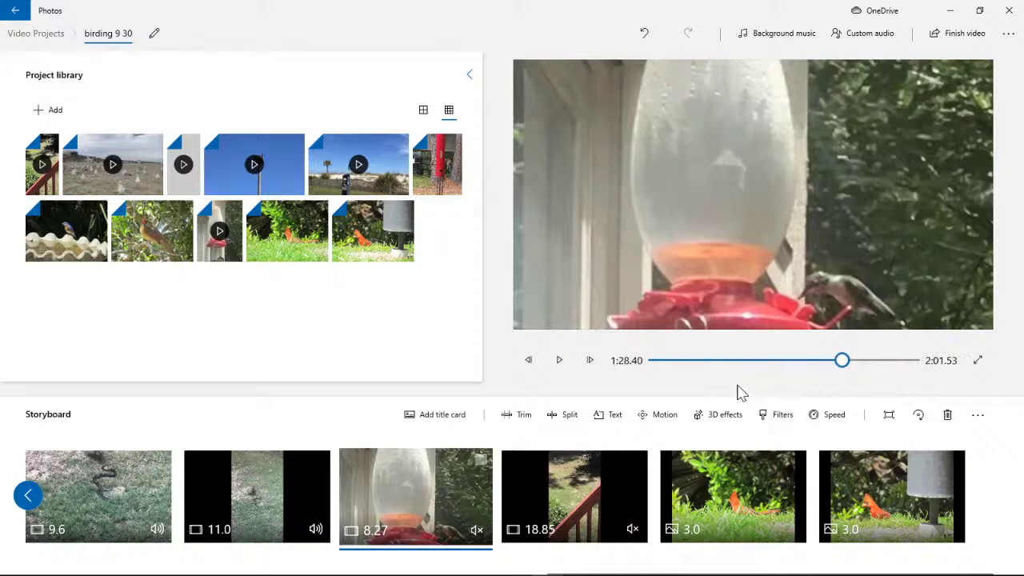
pyautogui.click(483, 462)
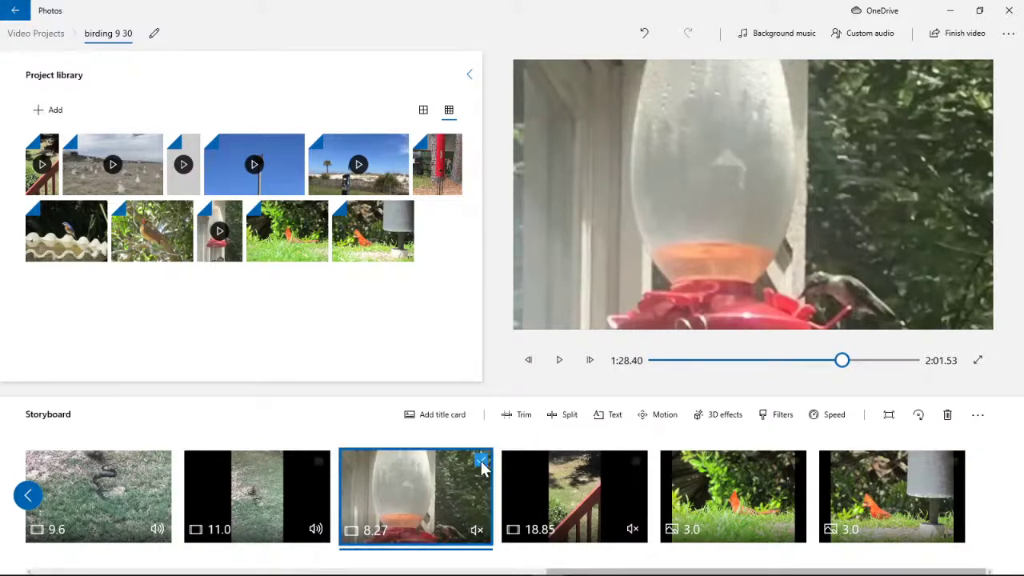
pyautogui.click(979, 416)
pyautogui.click(1006, 418)
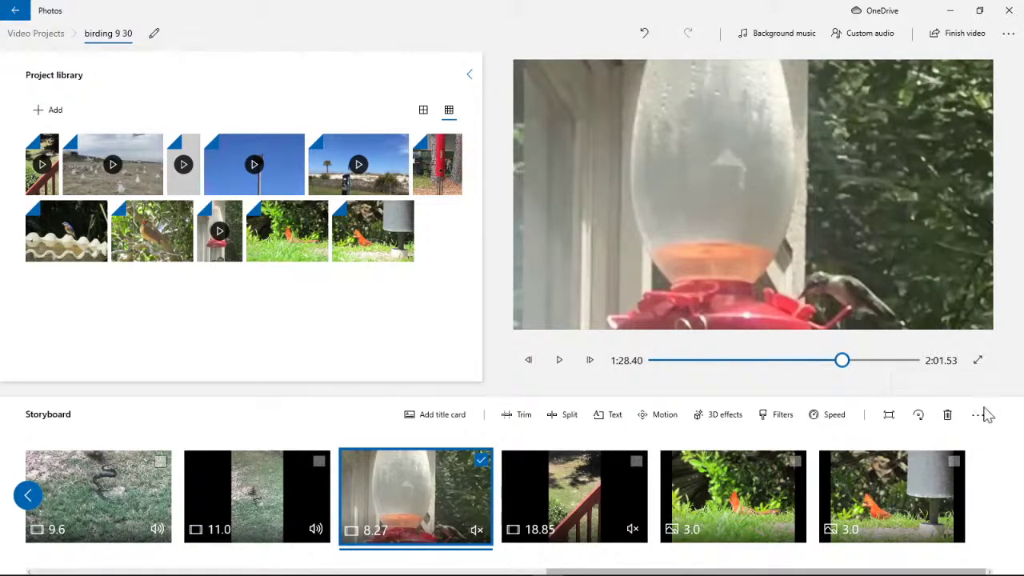
# Copy the 8.27-second hummingbird feeder clip and paste a duplicate right after it.
pyautogui.rightClick(445, 500)
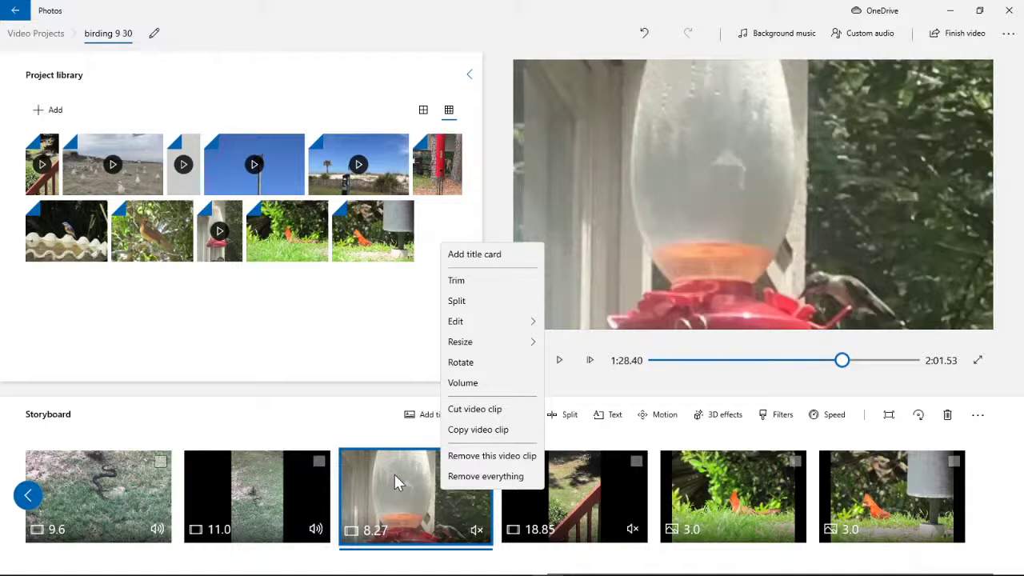
pyautogui.click(475, 432)
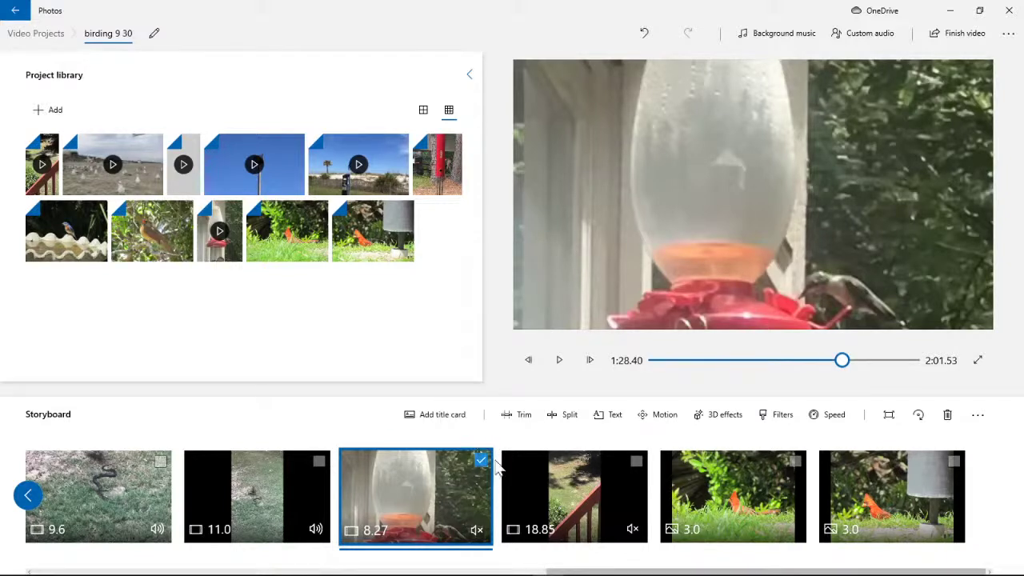
pyautogui.rightClick(471, 484)
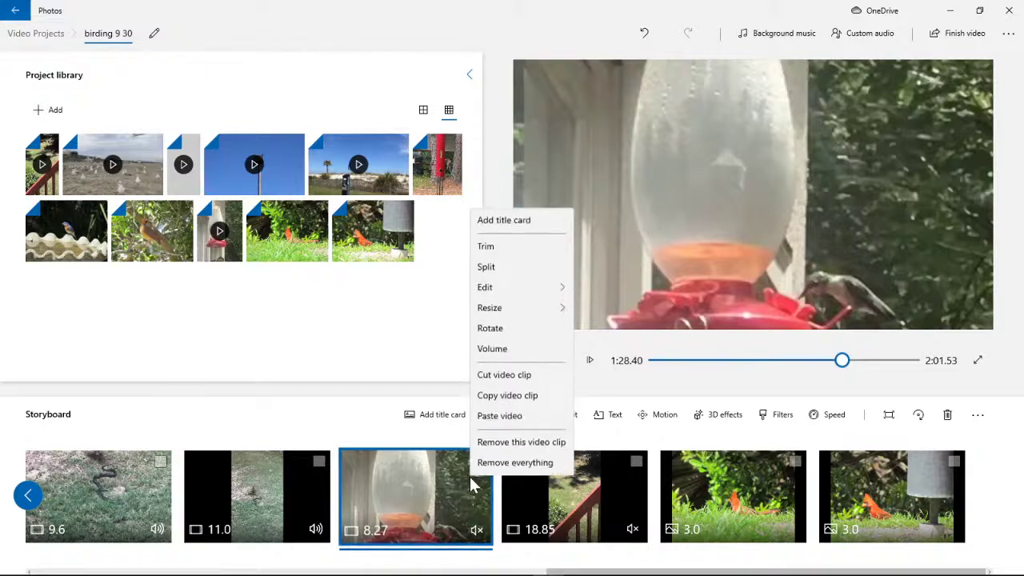
pyautogui.click(502, 416)
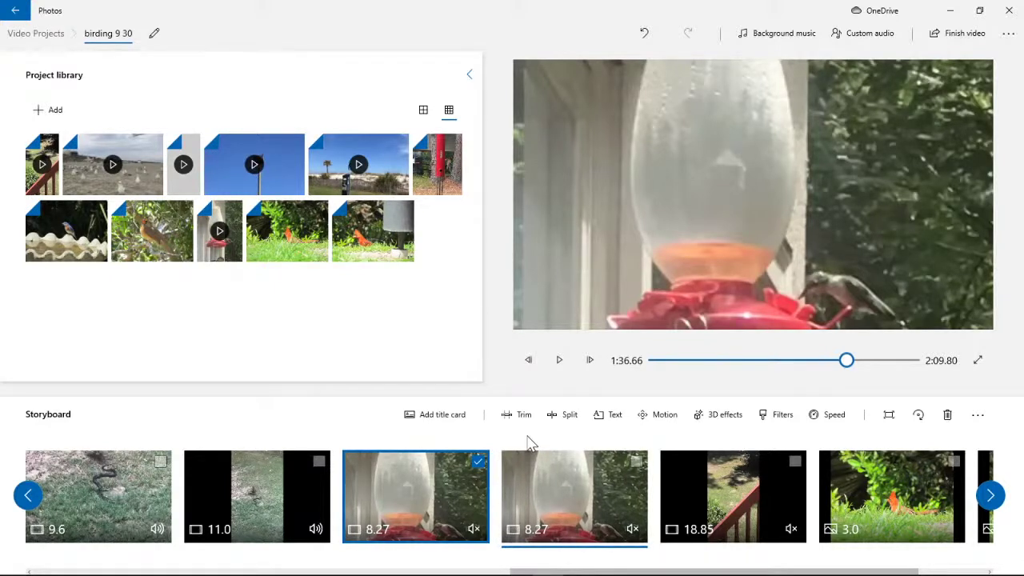
# Set the original hummingbird clip's speed back to Normal so it lasts 4.13 seconds.
pyautogui.click(434, 452)
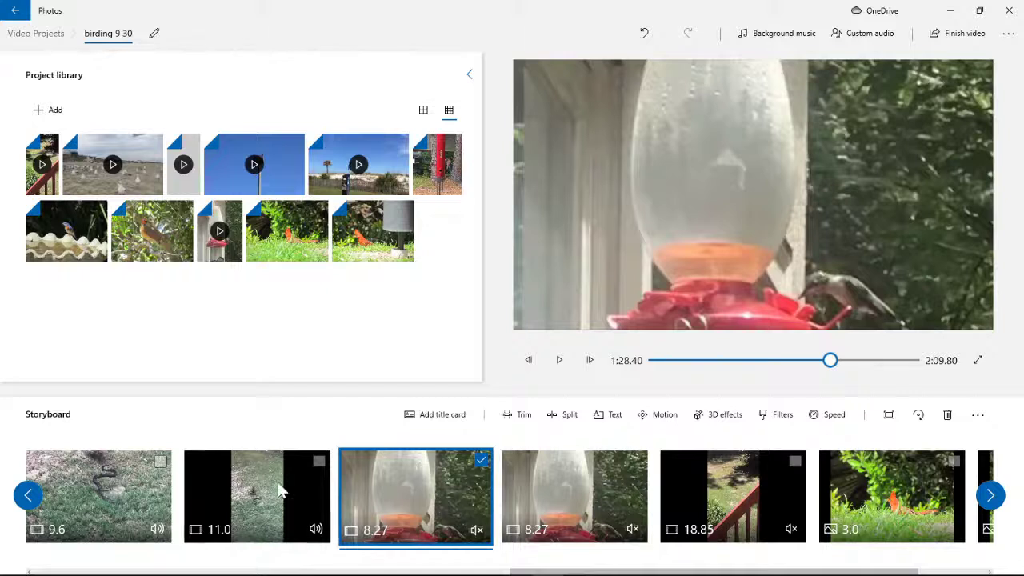
pyautogui.click(835, 420)
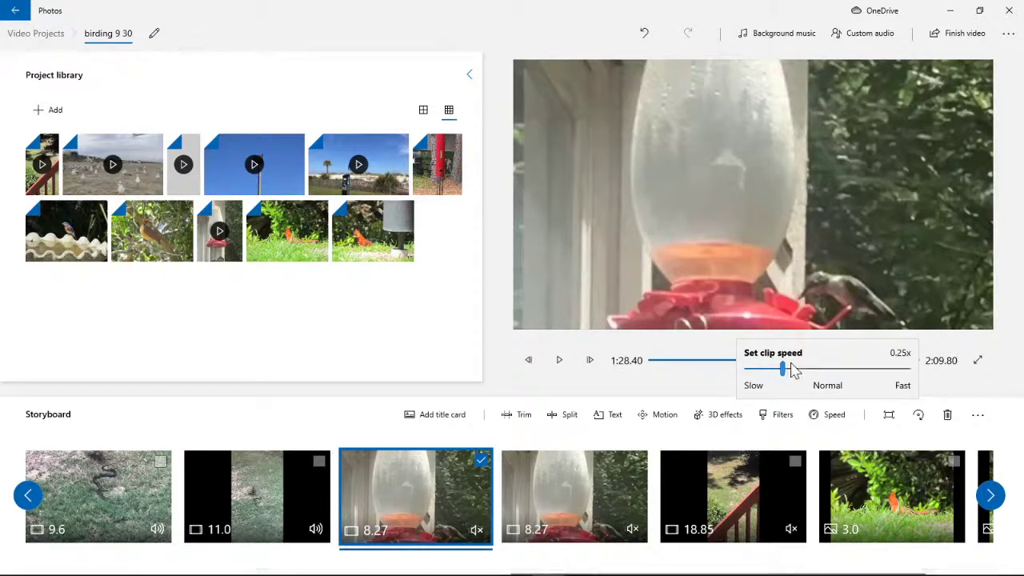
pyautogui.click(554, 443)
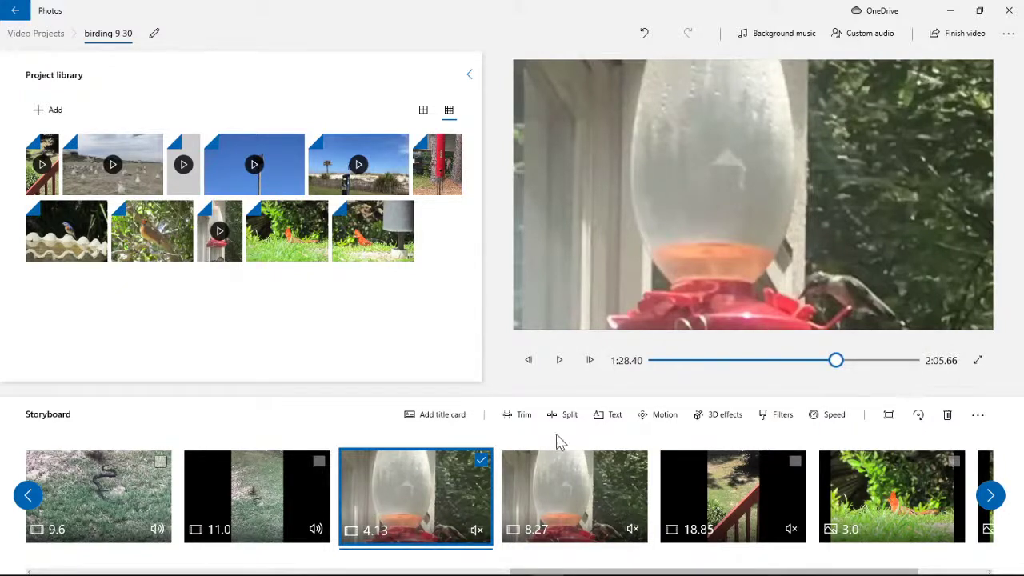
# Return the second hummingbird copy to Normal speed so it also runs 4.13 seconds.
pyautogui.click(567, 482)
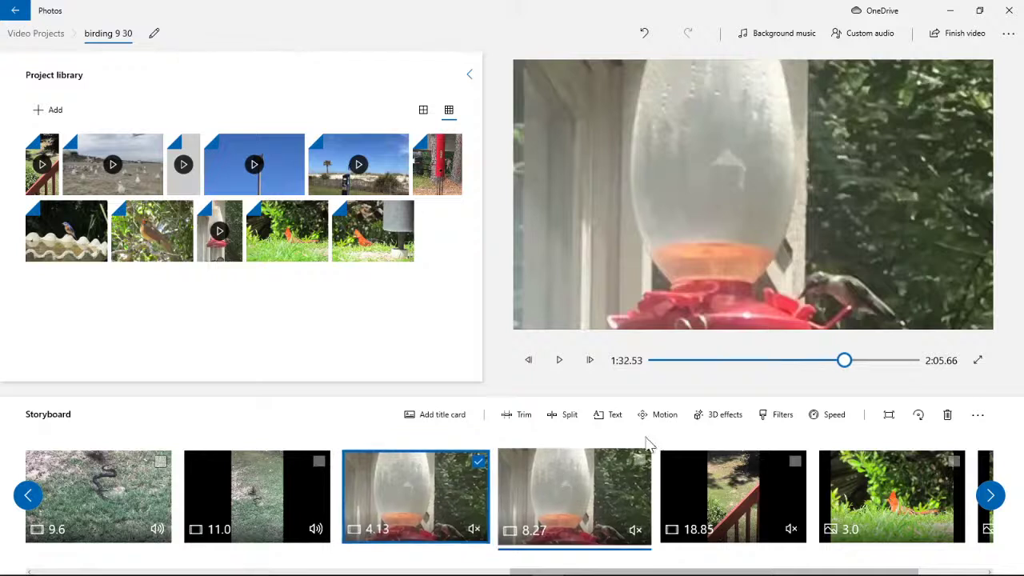
pyautogui.click(832, 416)
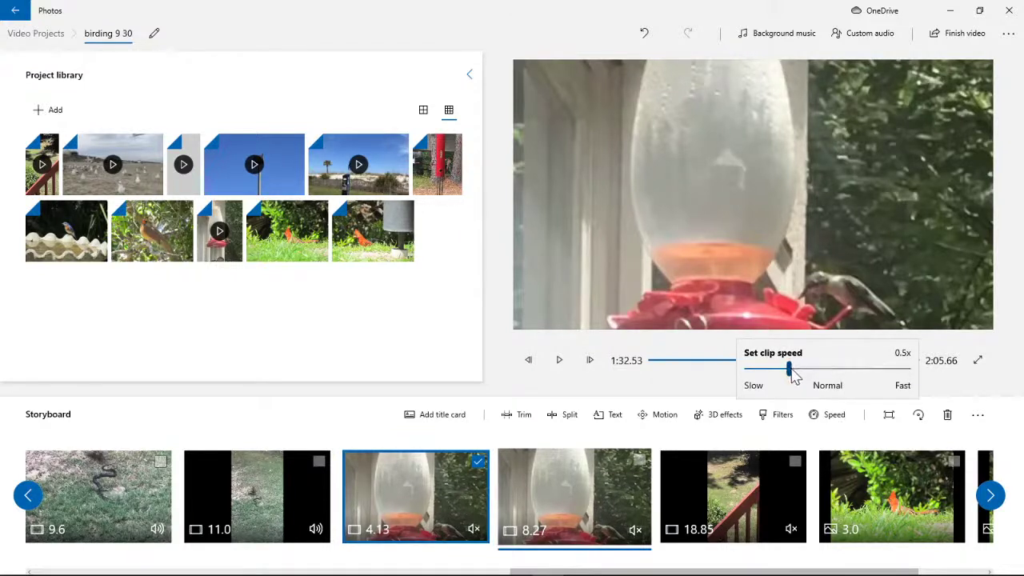
pyautogui.moveTo(792, 370); pyautogui.dragTo(788, 372)
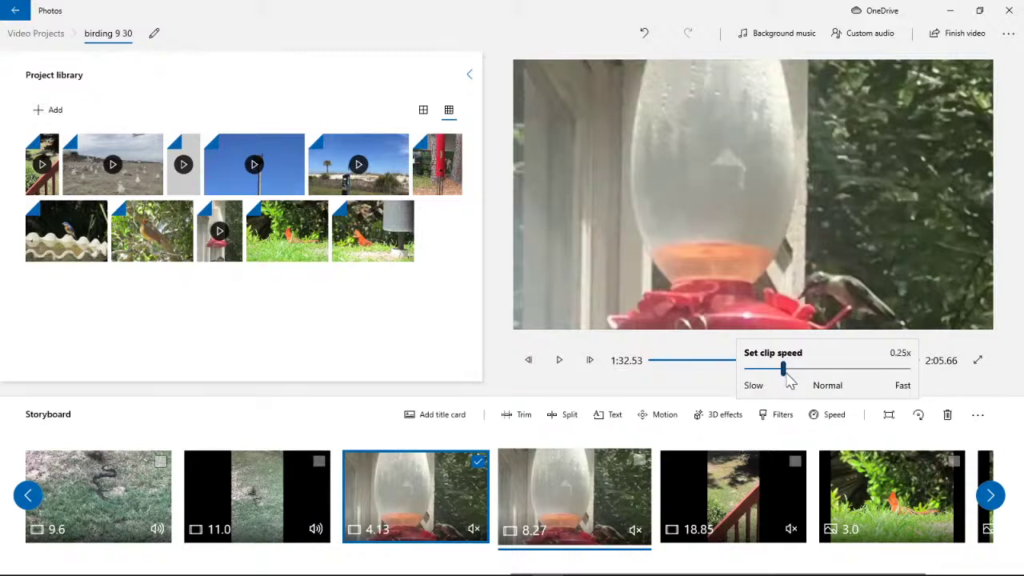
pyautogui.click(626, 448)
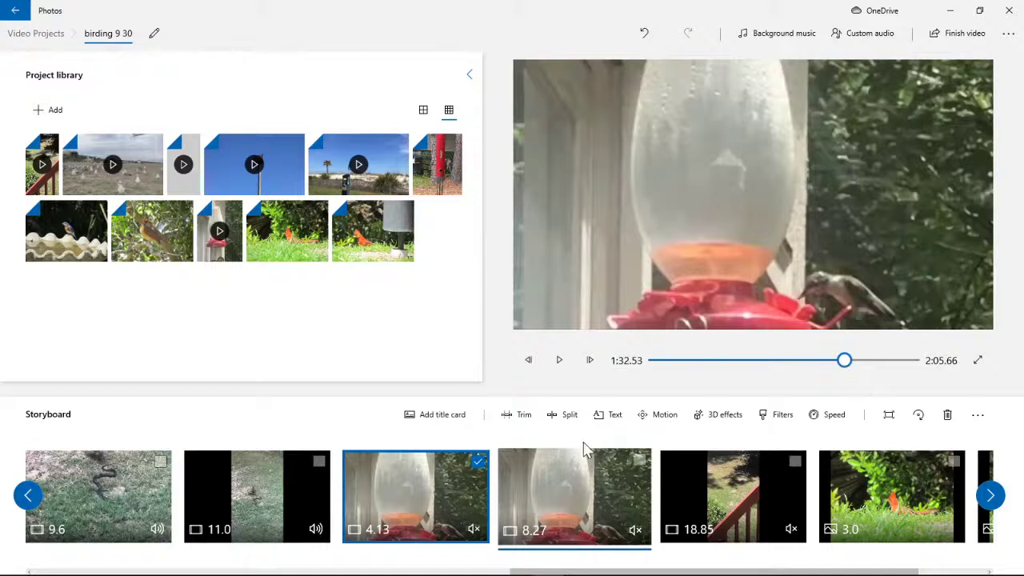
pyautogui.click(480, 462)
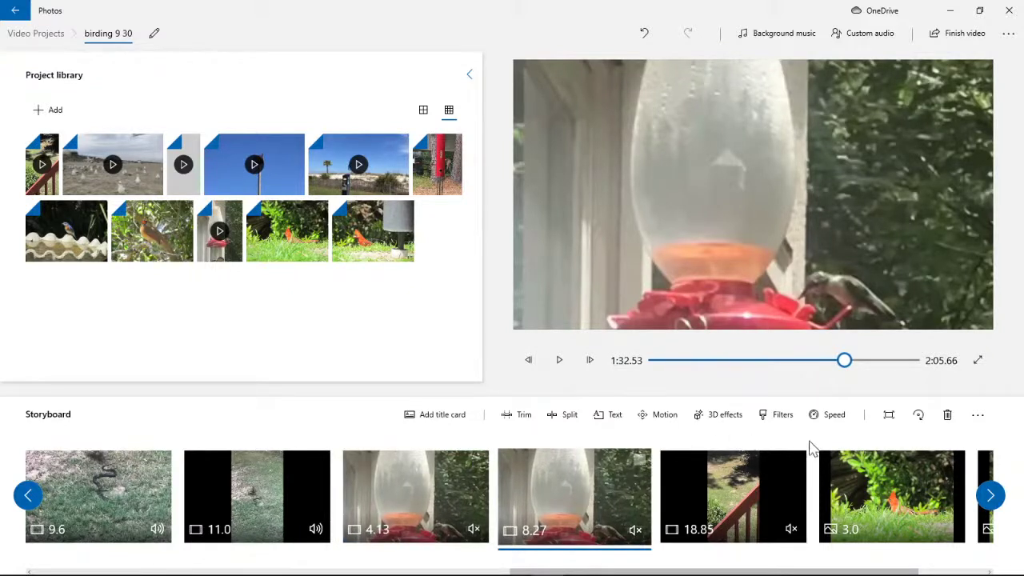
pyautogui.click(824, 415)
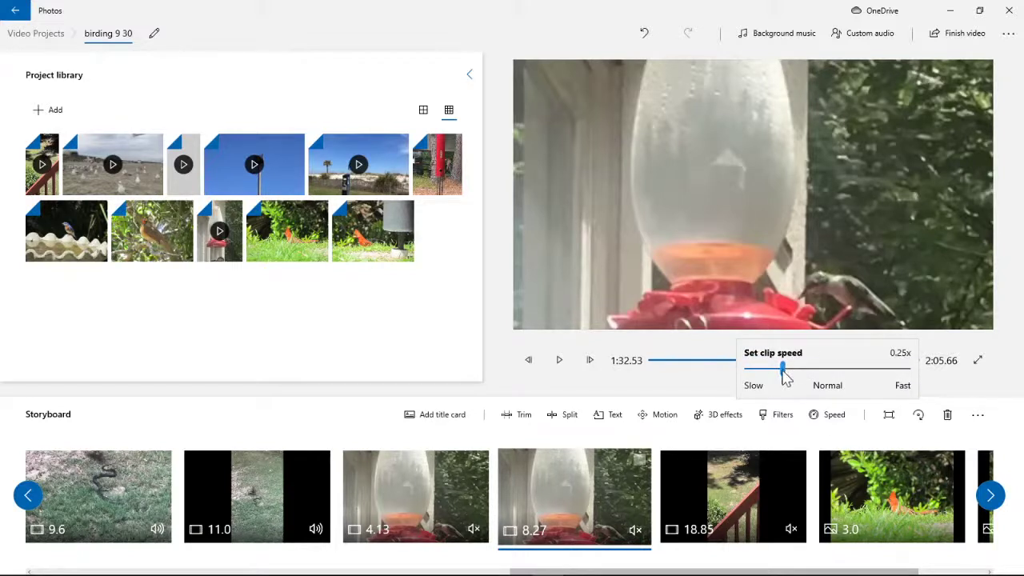
pyautogui.press('Right')
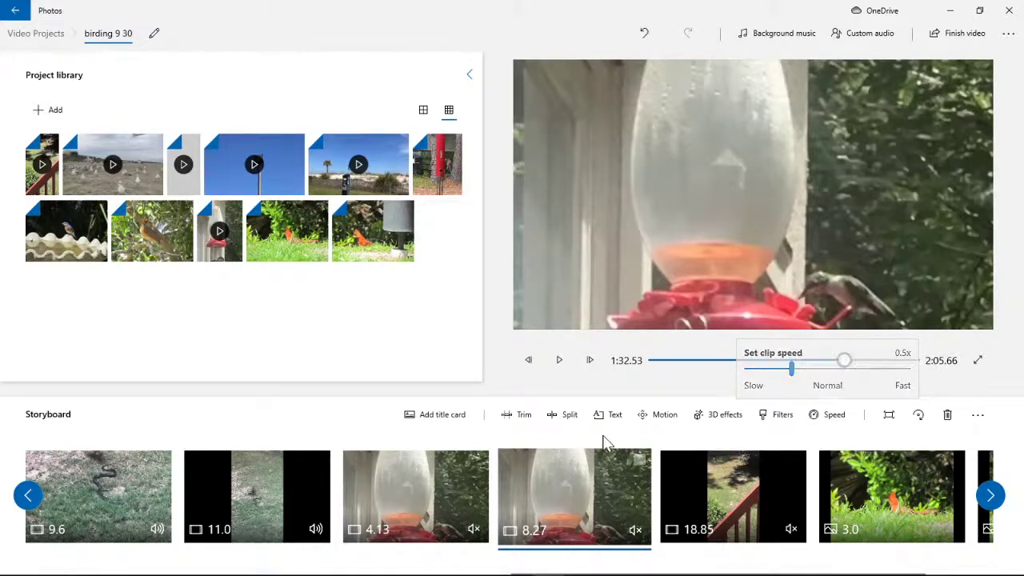
pyautogui.click(603, 441)
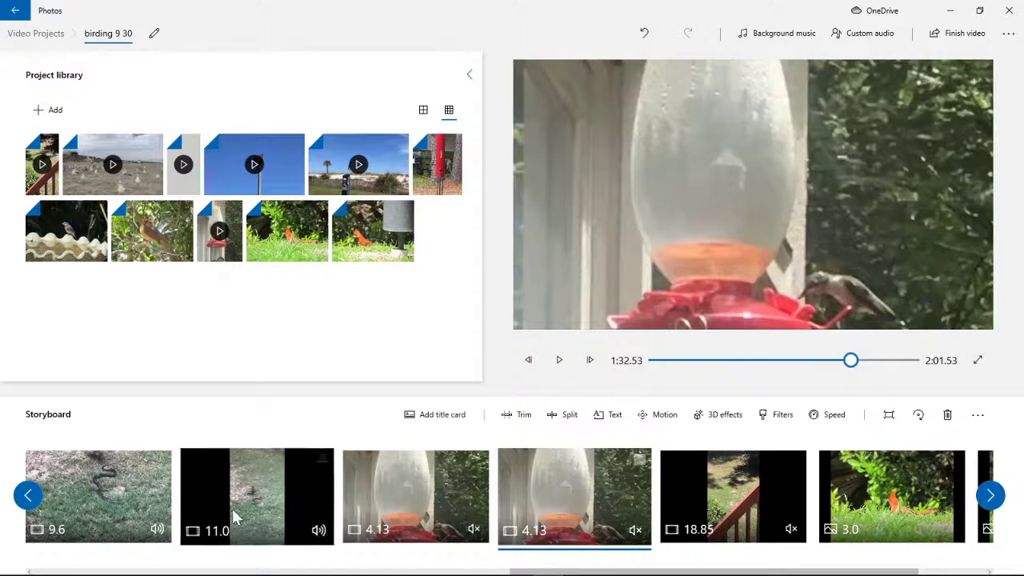
pyautogui.click(304, 490)
# Preview the backyard clips, stopping at the 18.85-second cardinal railing clip to trim it.
pyautogui.click(563, 365)
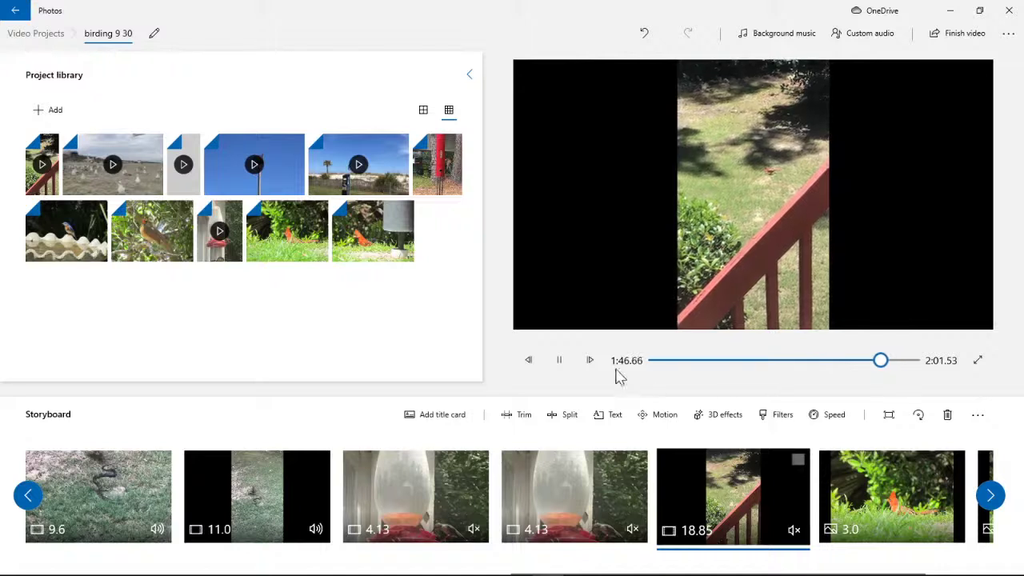
pyautogui.click(559, 360)
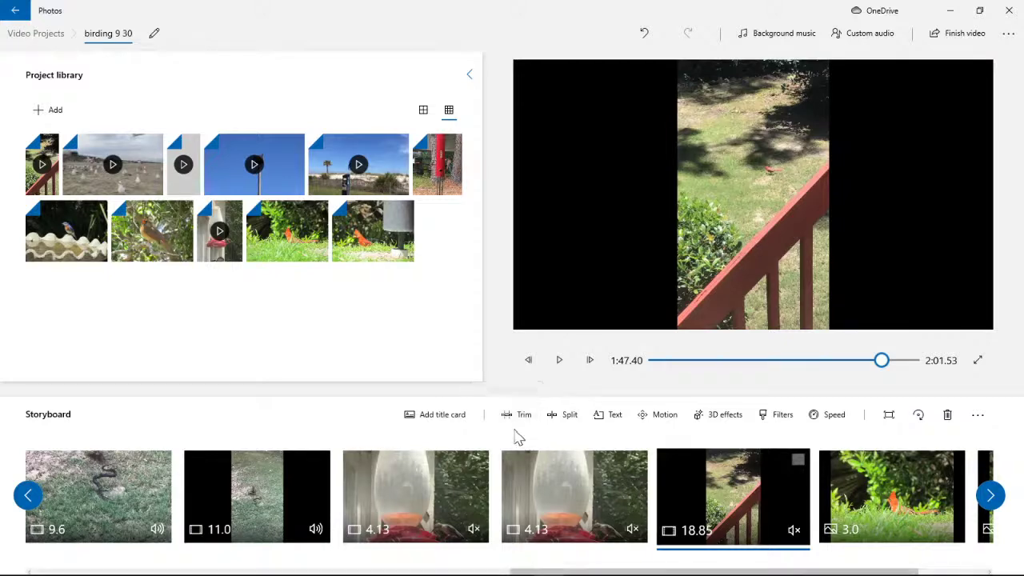
pyautogui.click(516, 418)
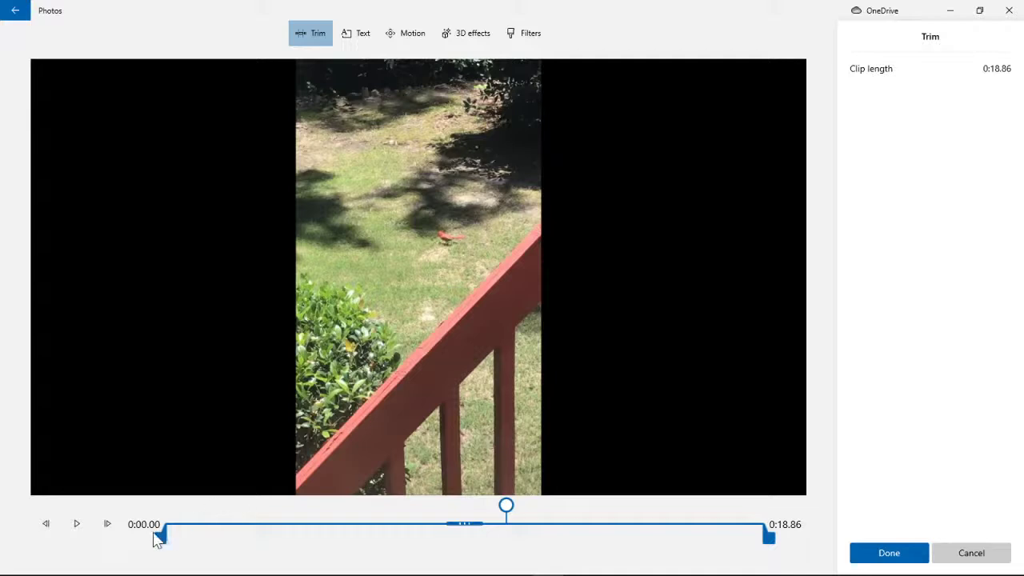
# Trim the cardinal railing clip to run from 0:00.93 to 0:15.86, leaving 14.93 seconds.
pyautogui.moveTo(160, 537); pyautogui.dragTo(128, 549)
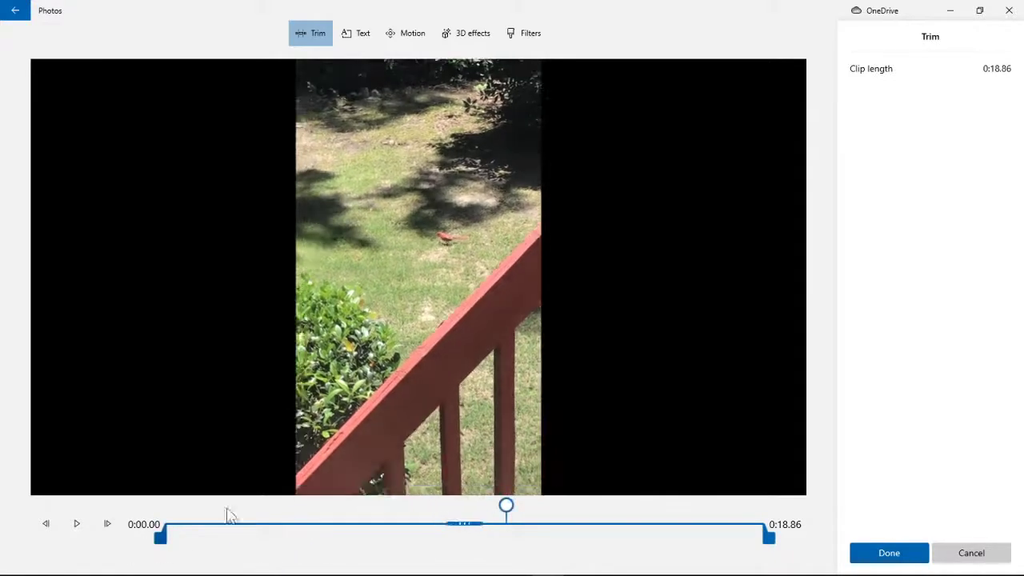
pyautogui.click(75, 526)
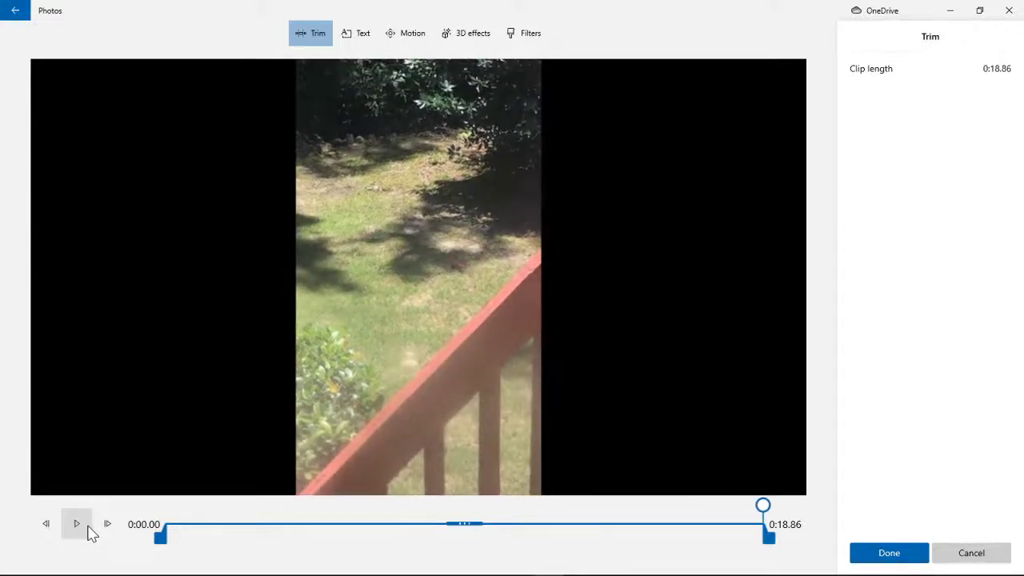
pyautogui.moveTo(772, 541); pyautogui.dragTo(702, 548)
pyautogui.moveTo(620, 512); pyautogui.dragTo(688, 549)
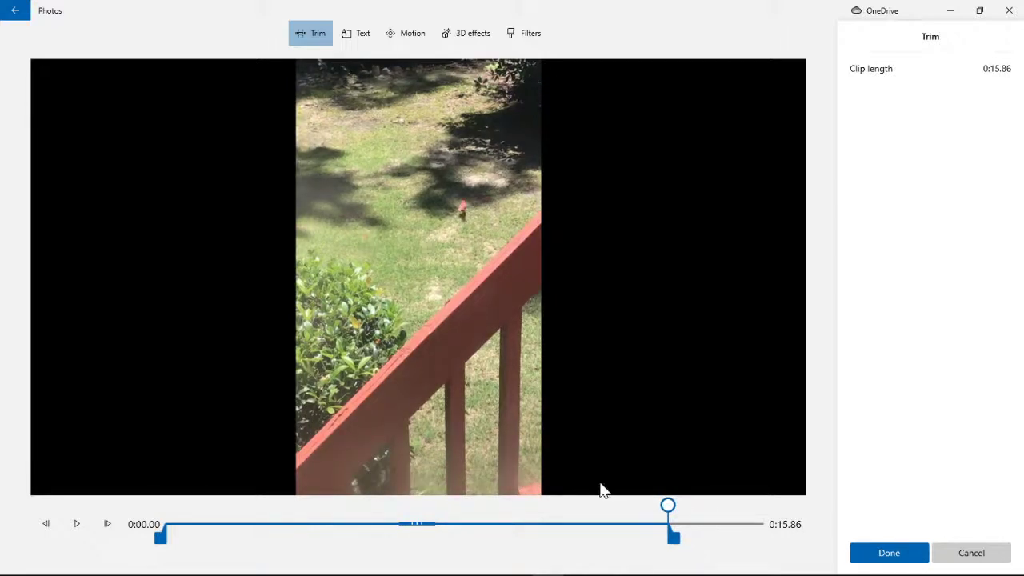
pyautogui.moveTo(170, 540)
pyautogui.mouseDown()
pyautogui.moveTo(178, 541)
pyautogui.moveTo(164, 543)
pyautogui.mouseUp()
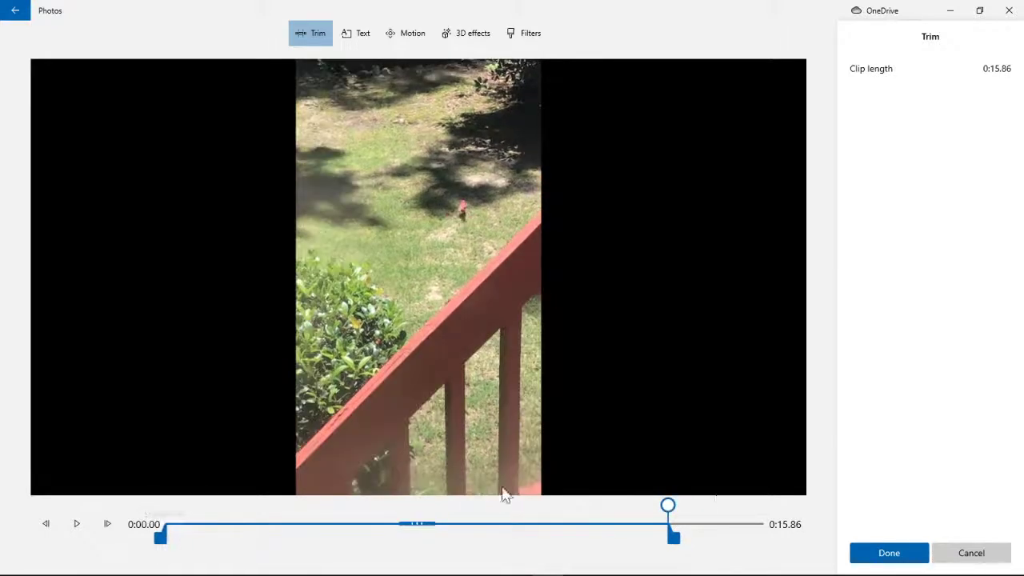
pyautogui.click(160, 518)
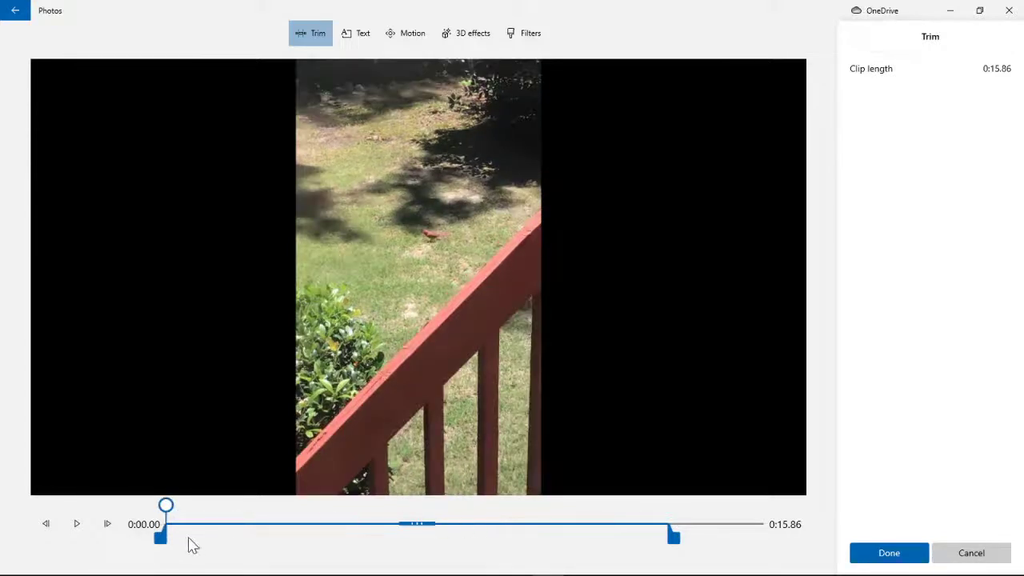
pyautogui.moveTo(167, 547)
pyautogui.mouseDown()
pyautogui.moveTo(192, 552)
pyautogui.moveTo(182, 552)
pyautogui.mouseUp()
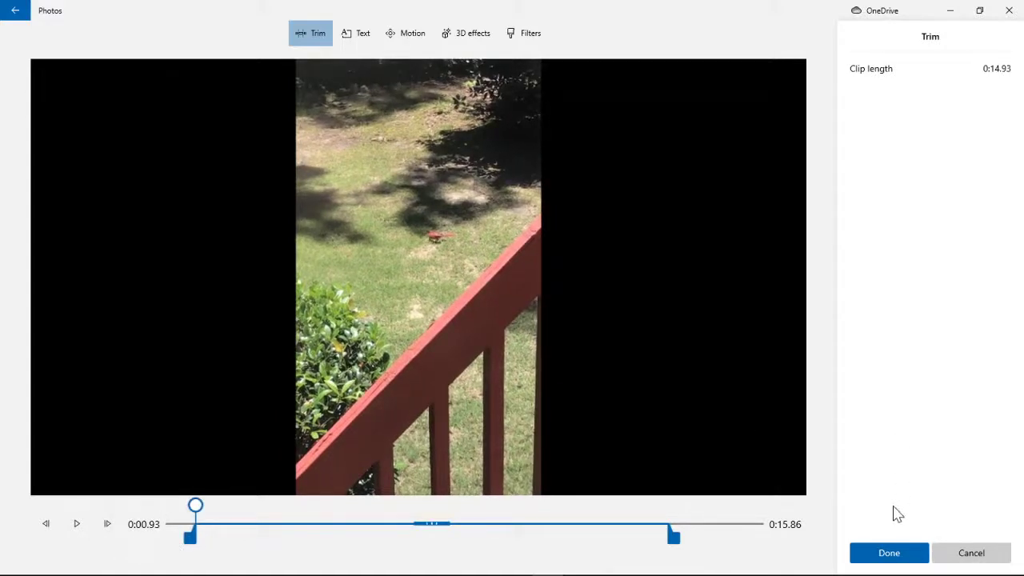
pyautogui.click(888, 553)
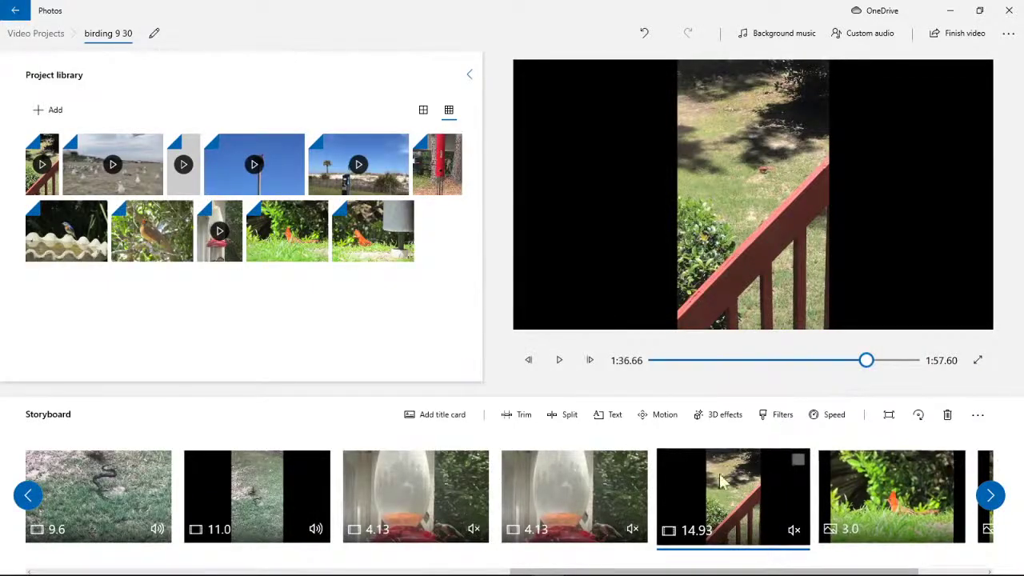
# Apply Remove black bars so the 14.93-second cardinal clip fills the frame.
pyautogui.click(890, 416)
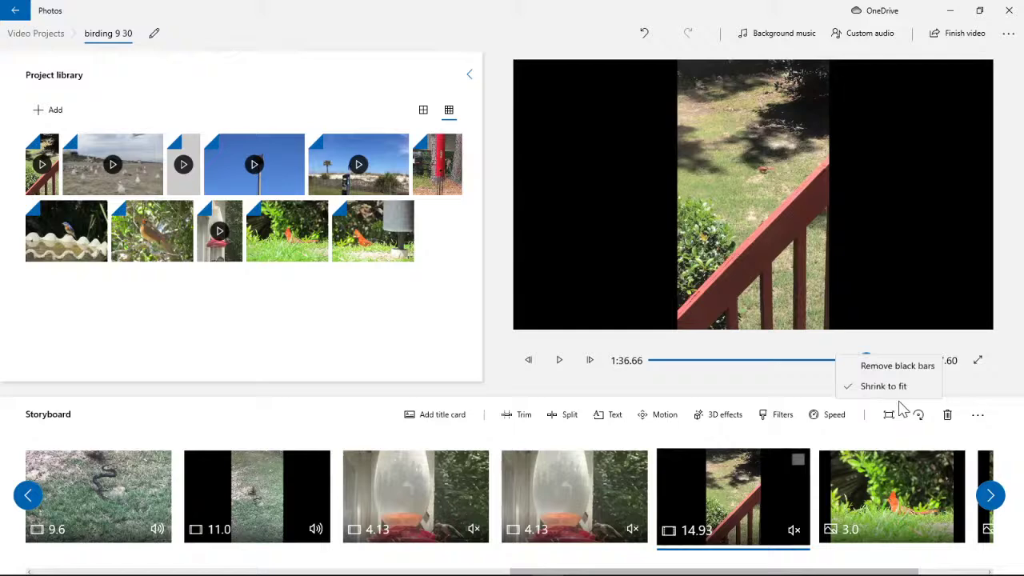
pyautogui.click(880, 366)
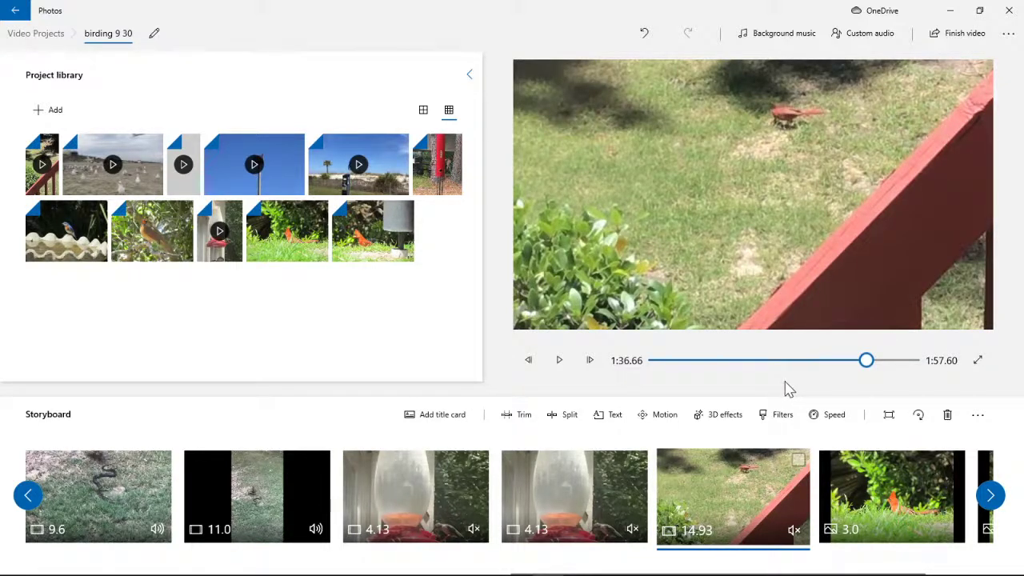
pyautogui.click(995, 500)
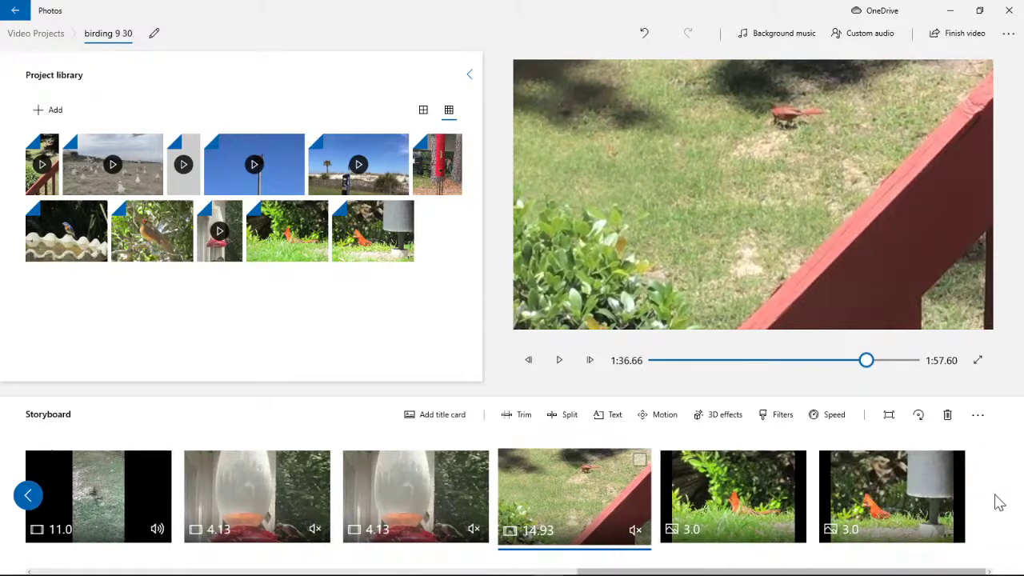
# Review the cardinal feeder-pole and grass photos, then rewind the preview to the beginning.
pyautogui.click(739, 488)
pyautogui.click(858, 510)
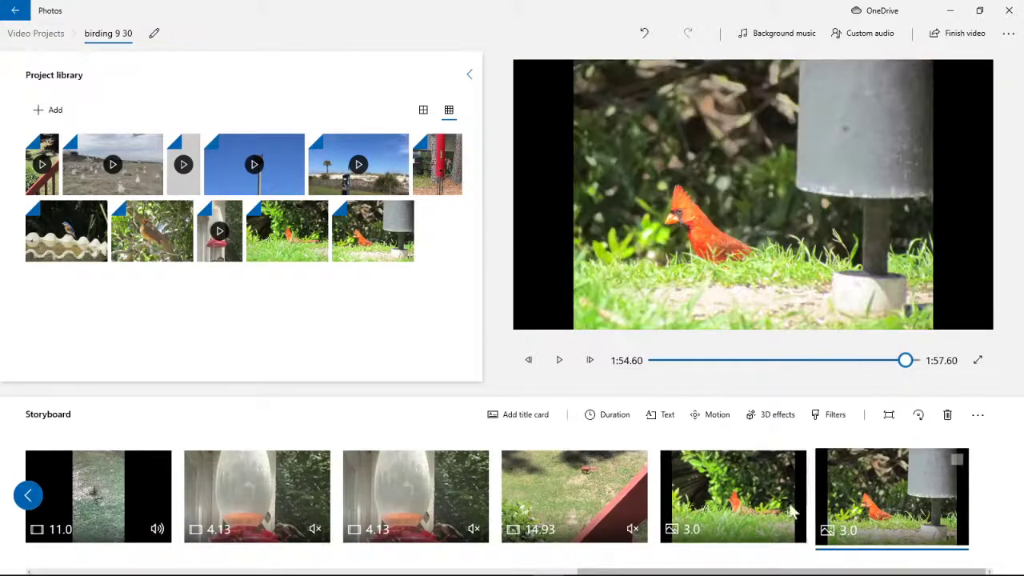
pyautogui.click(752, 496)
pyautogui.click(858, 510)
pyautogui.click(787, 508)
pyautogui.click(624, 496)
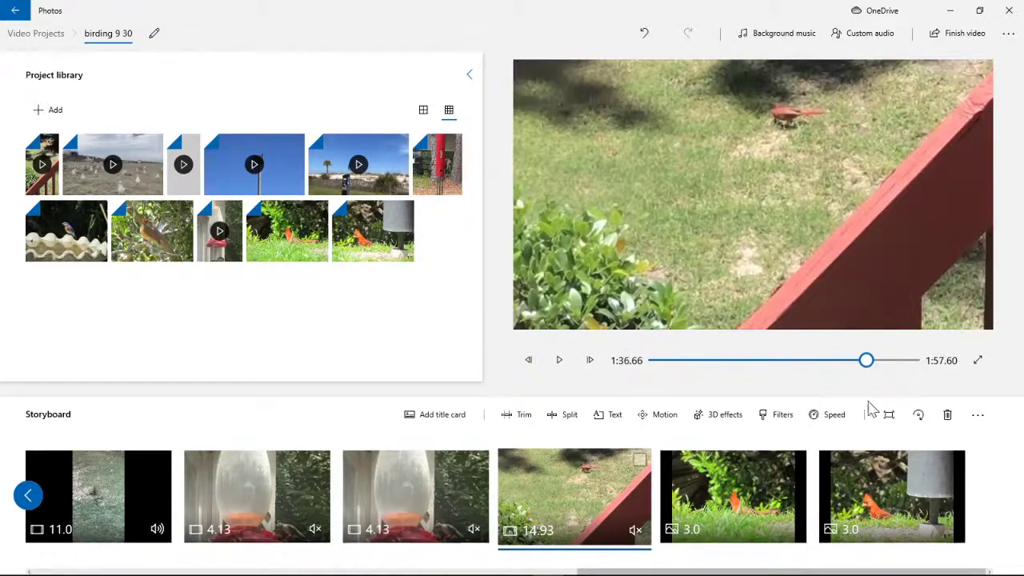
pyautogui.moveTo(866, 364); pyautogui.dragTo(628, 368)
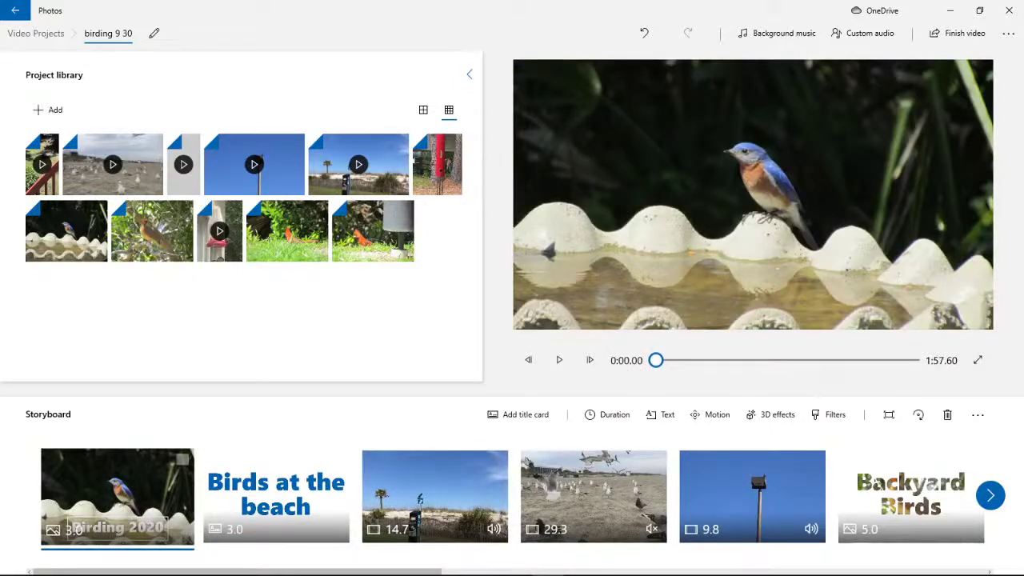
# Play the 1:57.60 birding video from the start in full-screen preview.
pyautogui.click(978, 361)
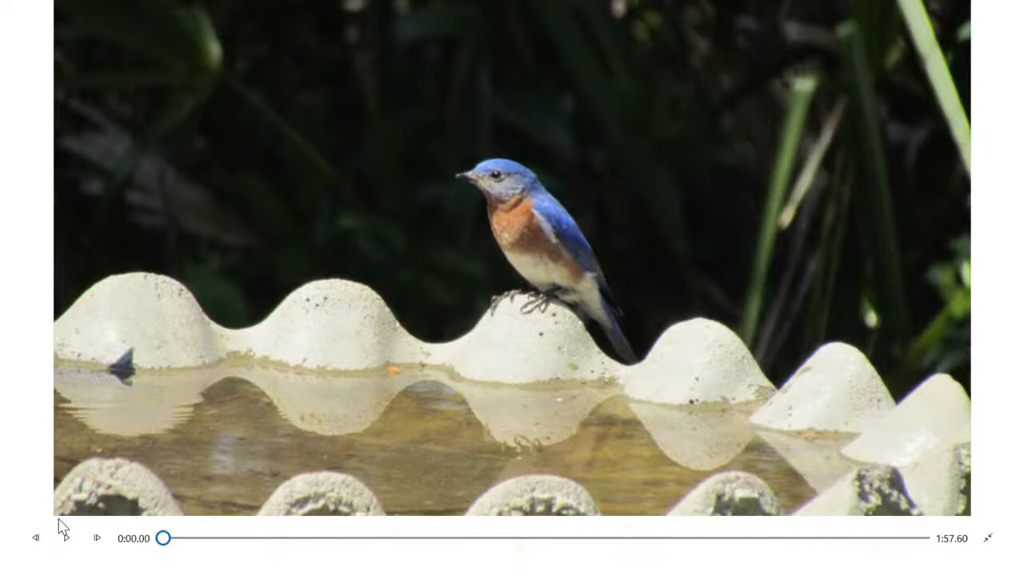
pyautogui.click(67, 540)
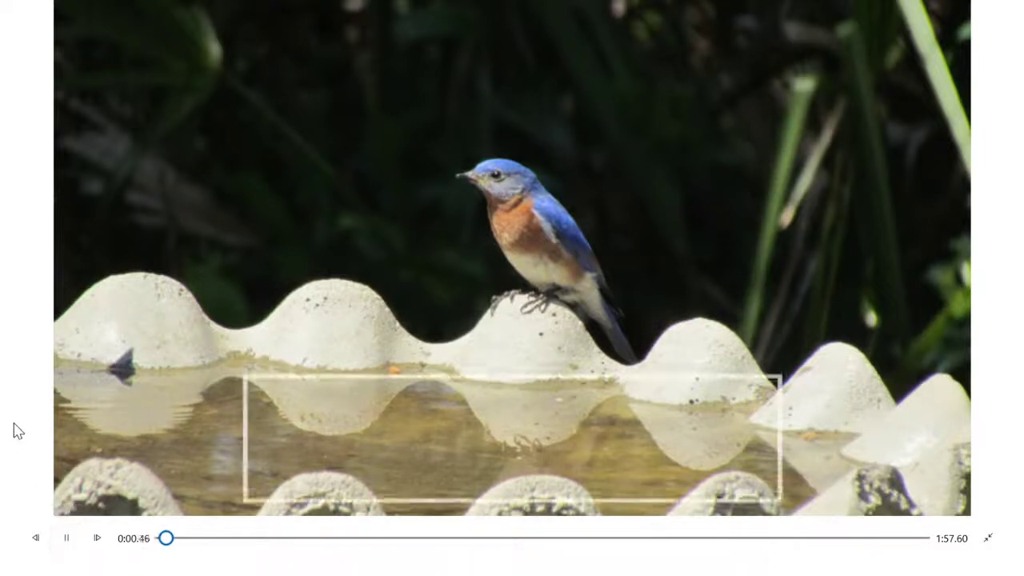
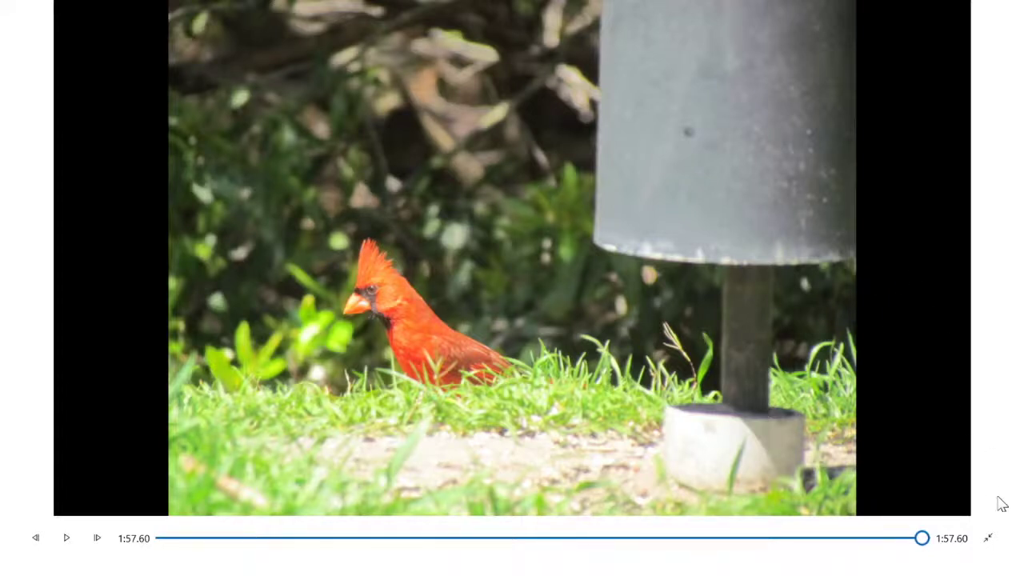
# Exit full-screen playback and select the last cardinal photo clip at the storyboard's end.
pyautogui.click(988, 537)
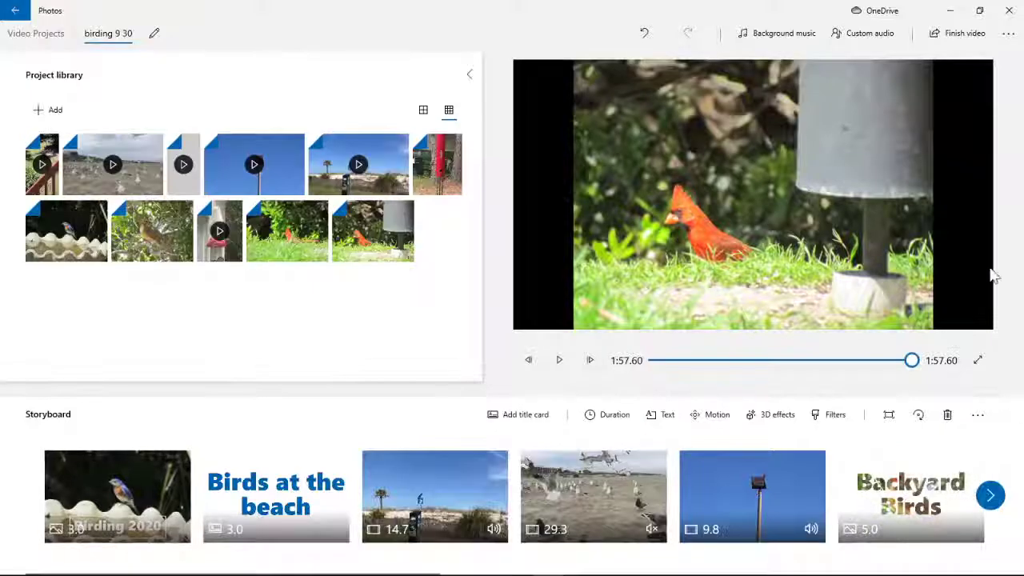
pyautogui.click(991, 496)
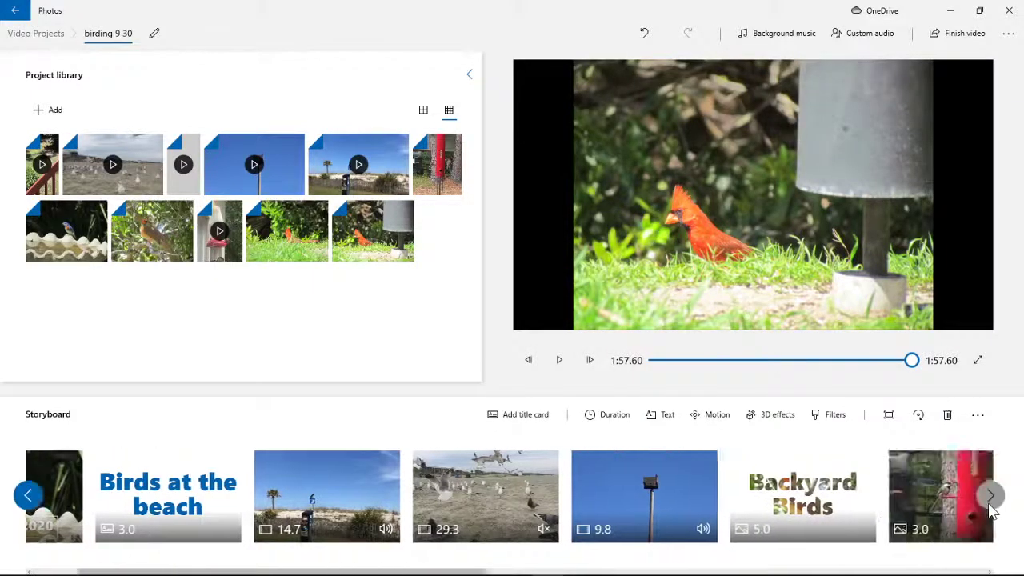
pyautogui.click(990, 508)
pyautogui.click(991, 509)
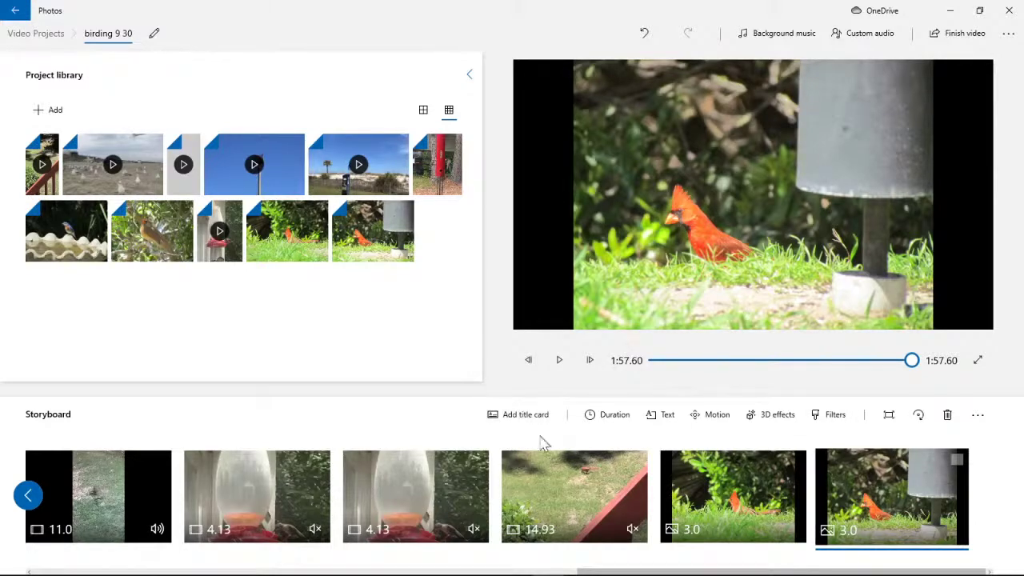
pyautogui.click(768, 492)
pyautogui.click(862, 503)
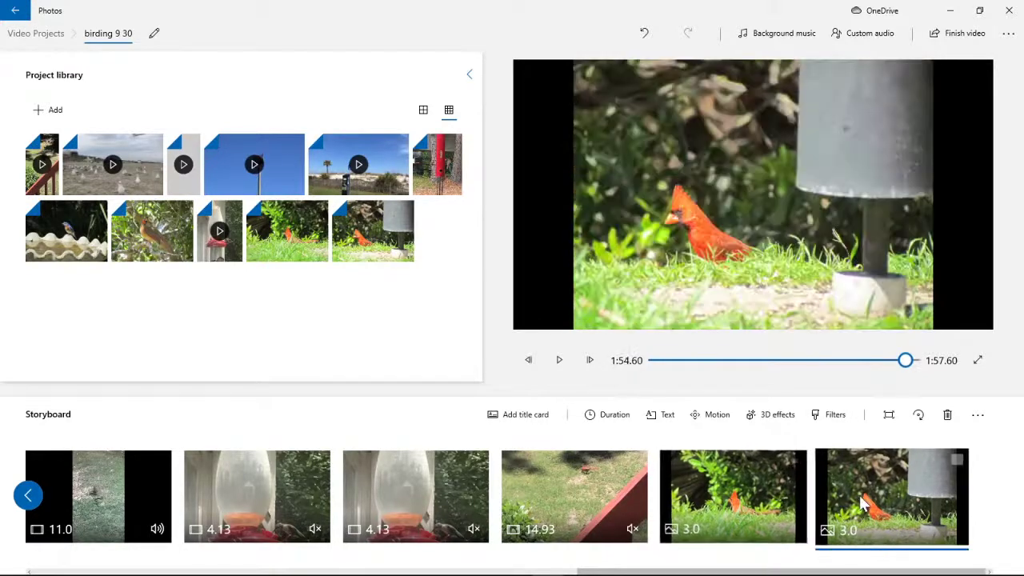
# Add 'The End' text to the final cardinal clip, starting about a second in.
pyautogui.click(663, 417)
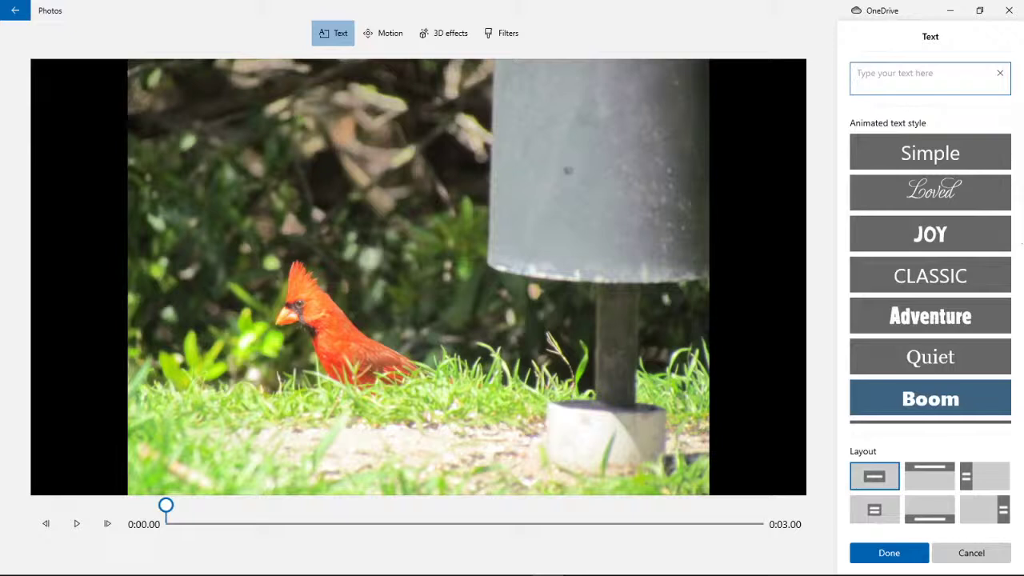
pyautogui.write('The')
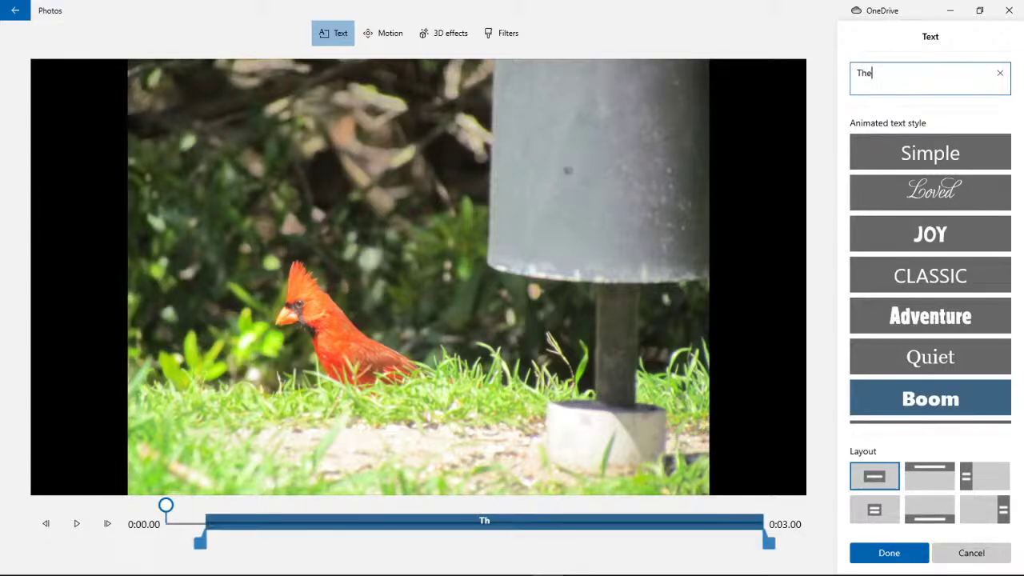
pyautogui.write(' End')
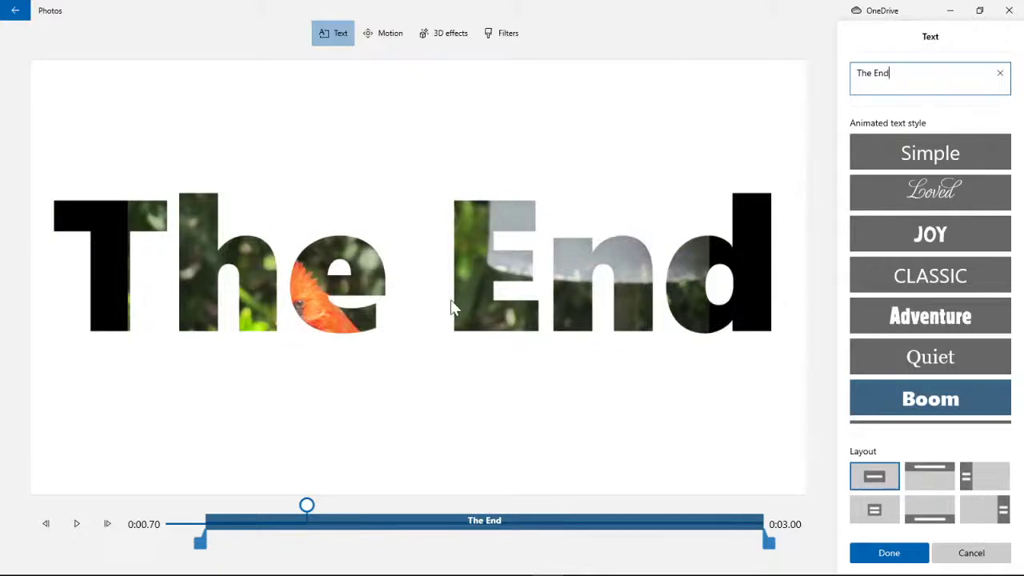
pyautogui.moveTo(201, 545); pyautogui.dragTo(376, 552)
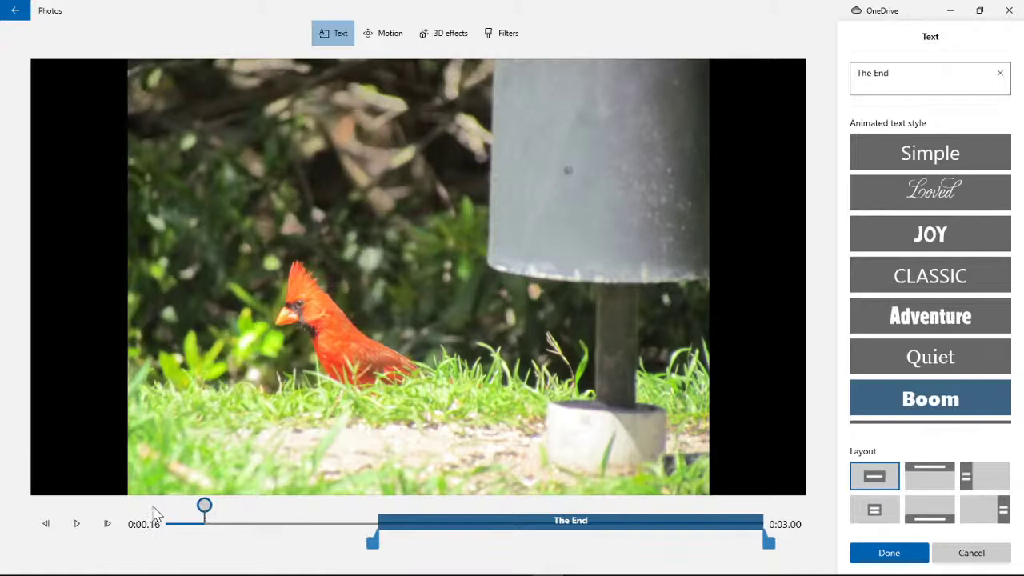
pyautogui.click(166, 522)
pyautogui.moveTo(167, 507); pyautogui.dragTo(141, 504)
pyautogui.click(884, 556)
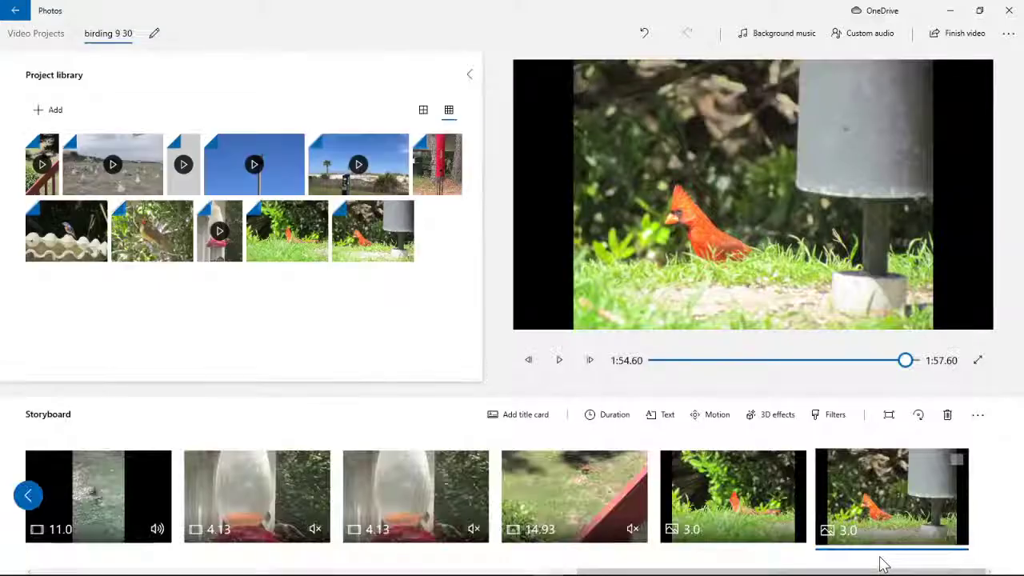
# Set The End clip to 4 seconds and delay its title to run to the end.
pyautogui.click(614, 414)
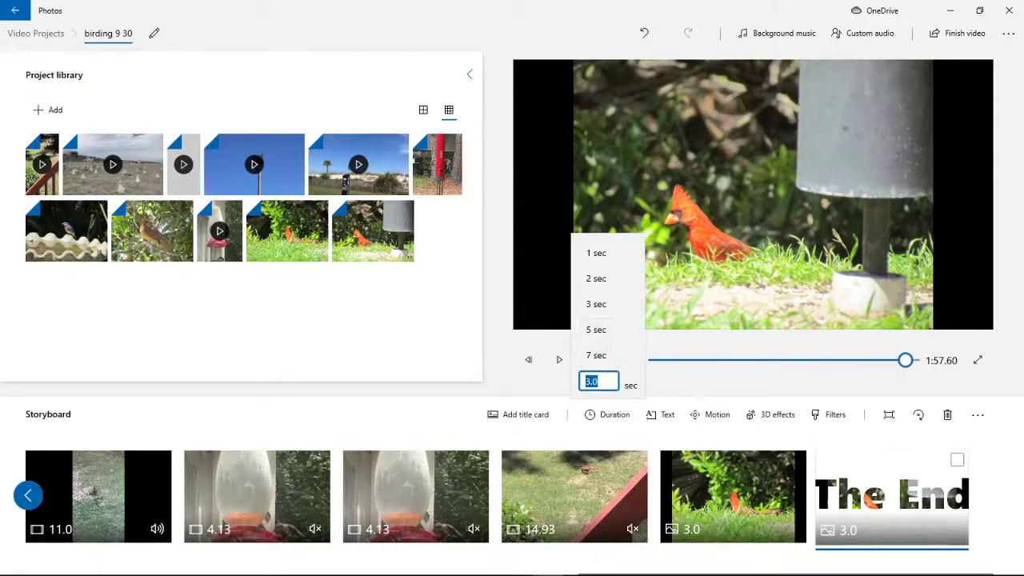
pyautogui.press('Return')
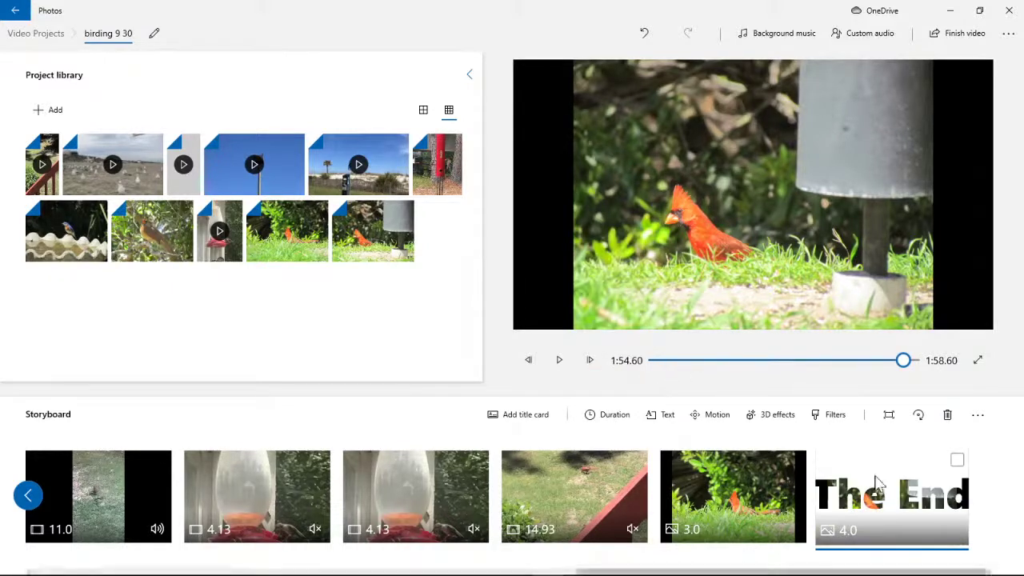
pyautogui.click(664, 414)
pyautogui.moveTo(494, 525); pyautogui.dragTo(668, 537)
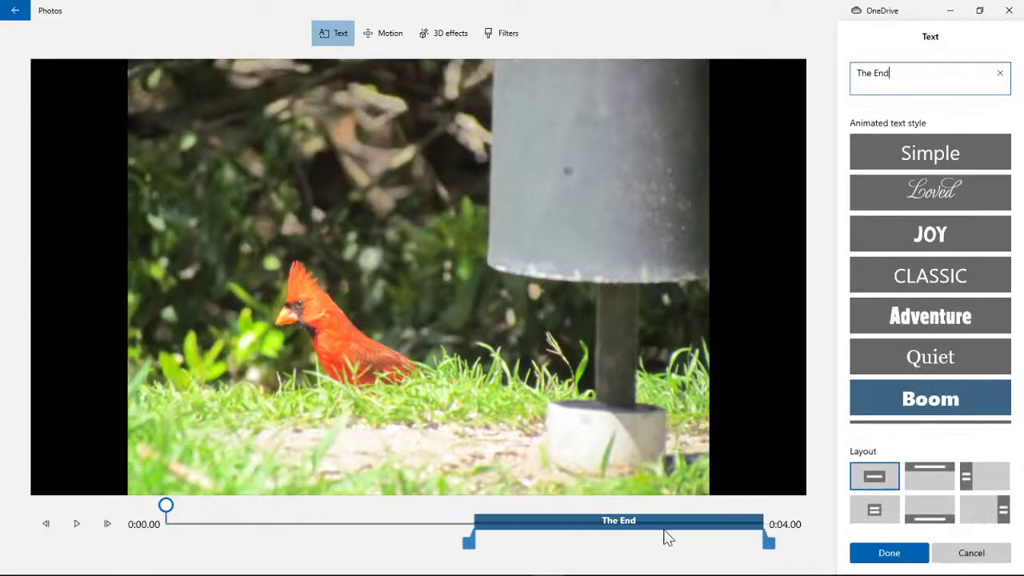
pyautogui.click(864, 553)
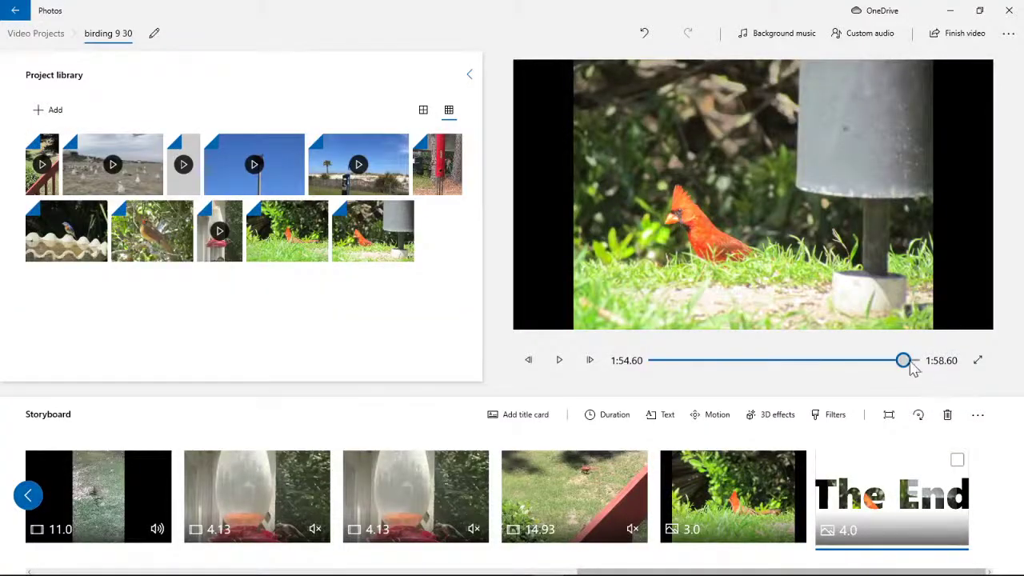
pyautogui.moveTo(914, 365); pyautogui.dragTo(656, 362)
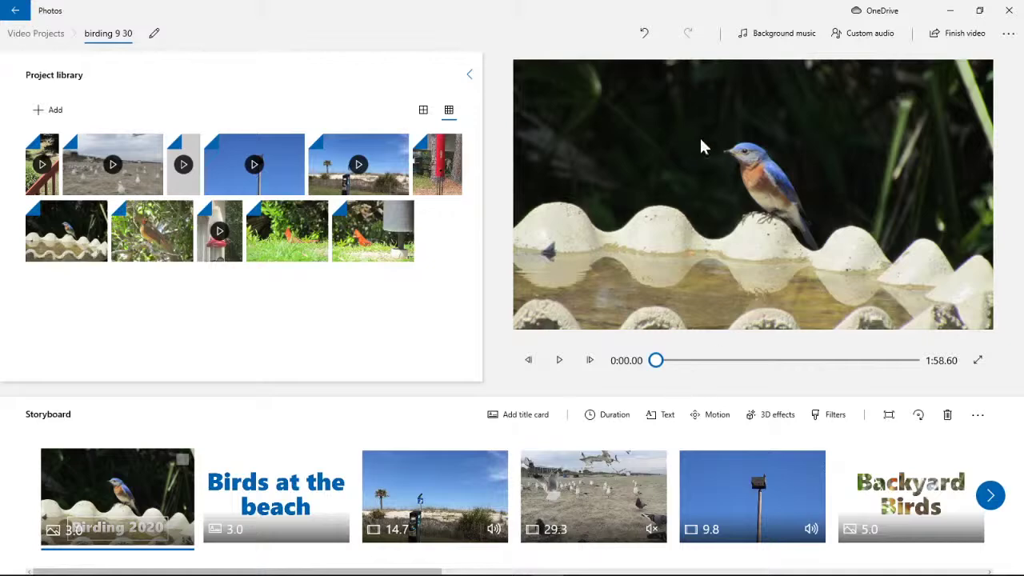
# Audition the Amplified, Anodized, Arcade Party, Block Party and Blossoming background music tracks.
pyautogui.click(779, 34)
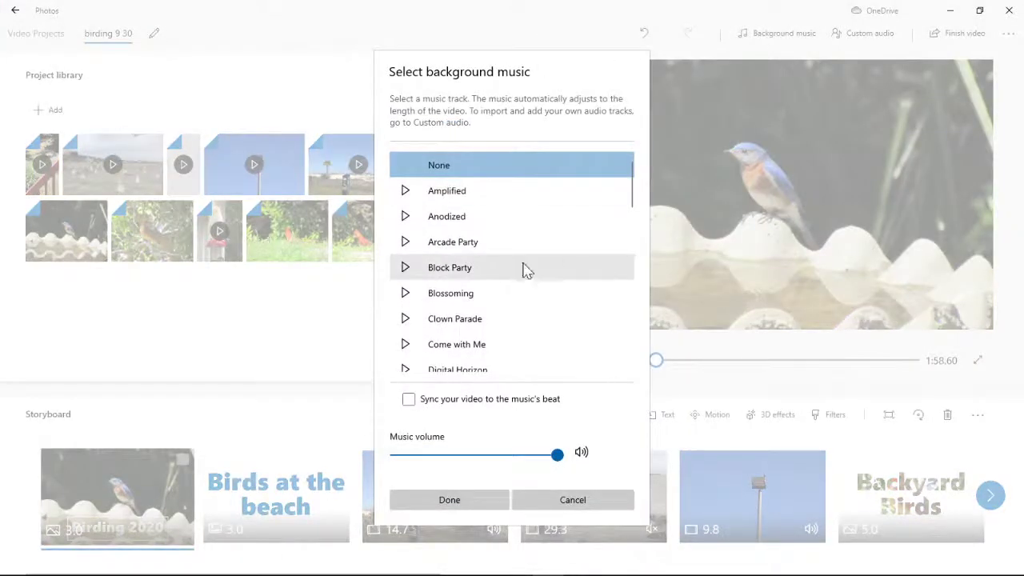
pyautogui.click(408, 194)
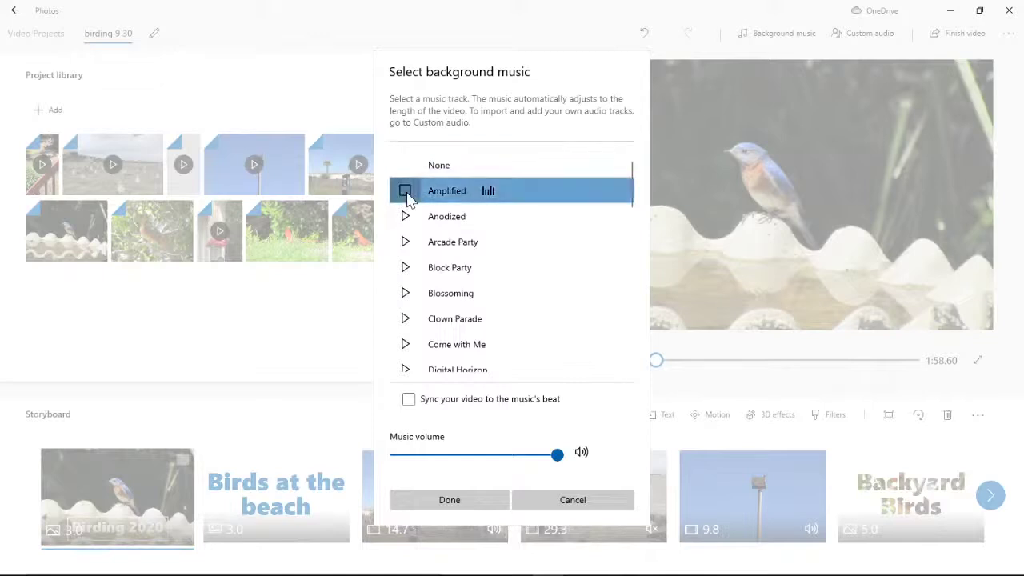
pyautogui.click(407, 221)
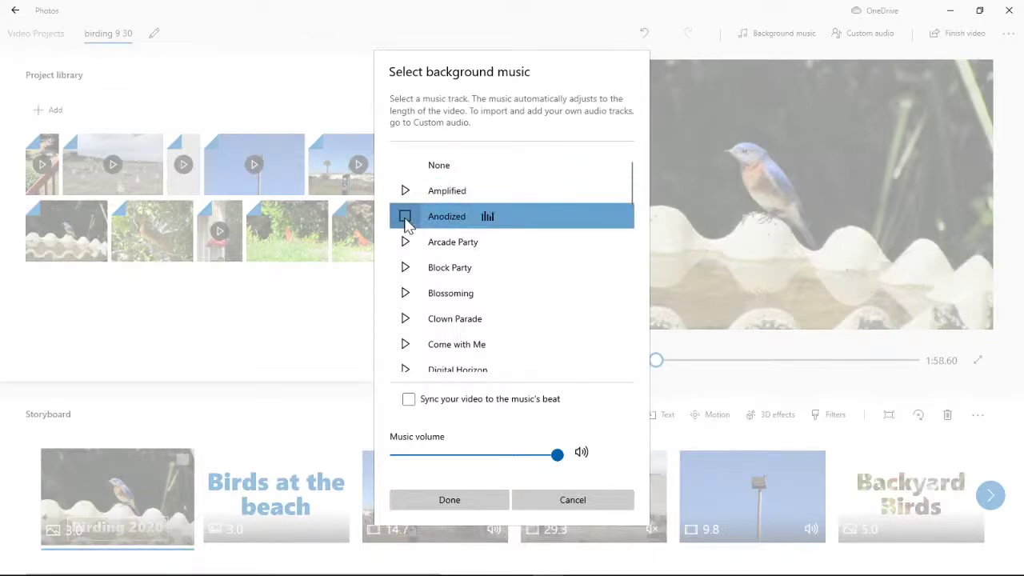
pyautogui.click(403, 246)
pyautogui.click(404, 272)
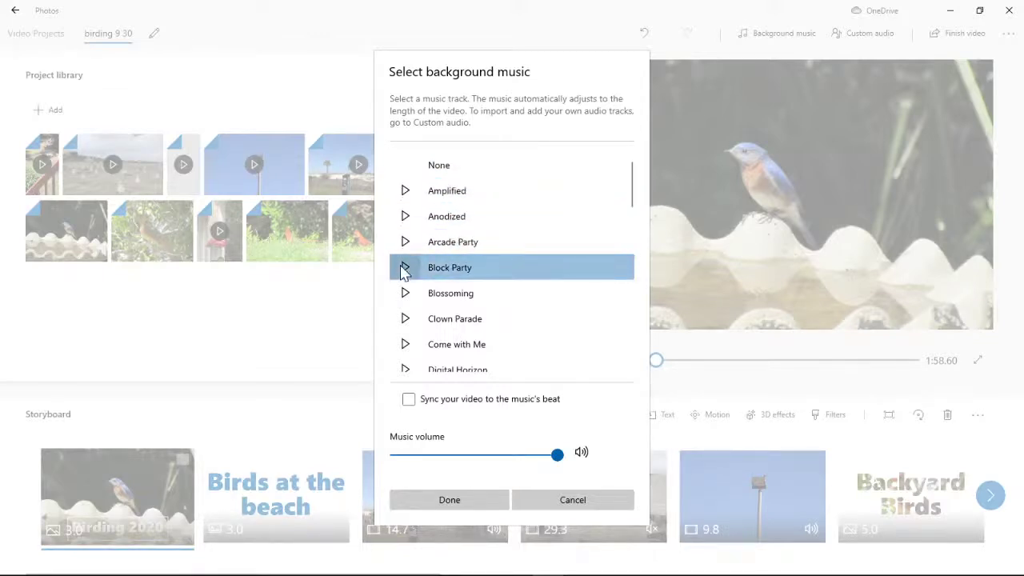
pyautogui.click(405, 295)
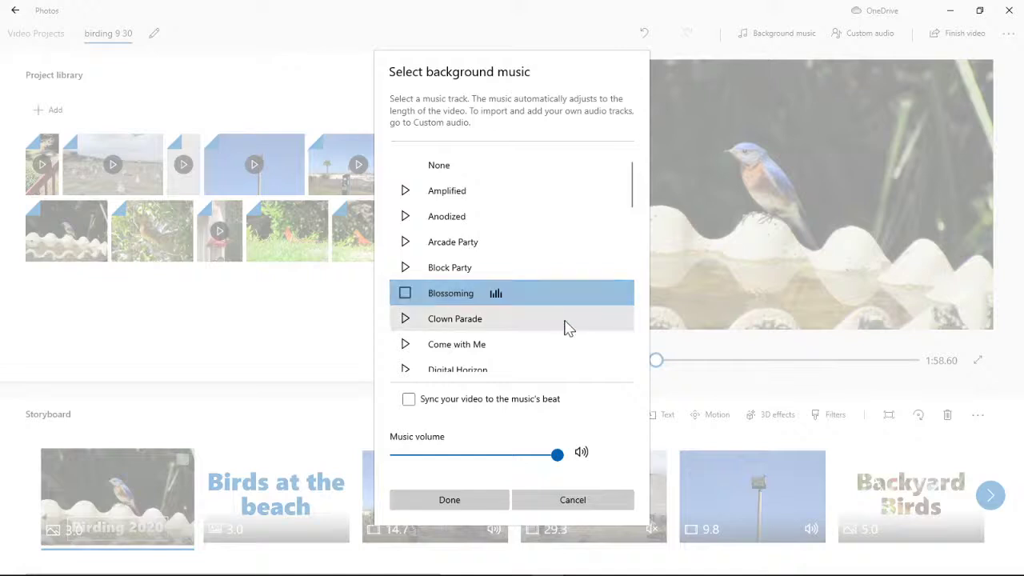
# Try Distant Ocean and Explorer, then choose Funky Strut as the background music.
pyautogui.scroll(-2, 515, 361)
pyautogui.scroll(-2, 514, 361)
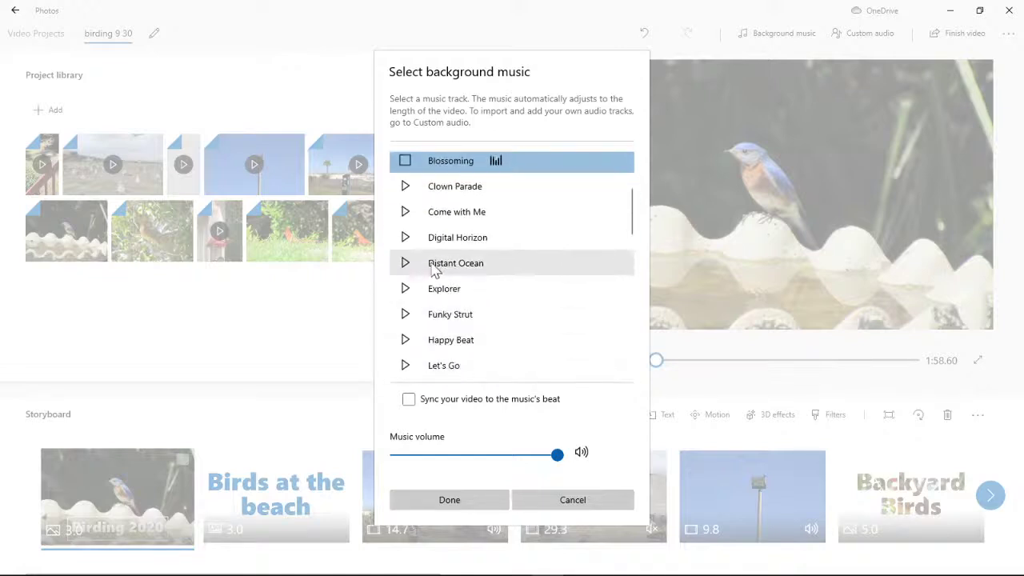
pyautogui.click(405, 263)
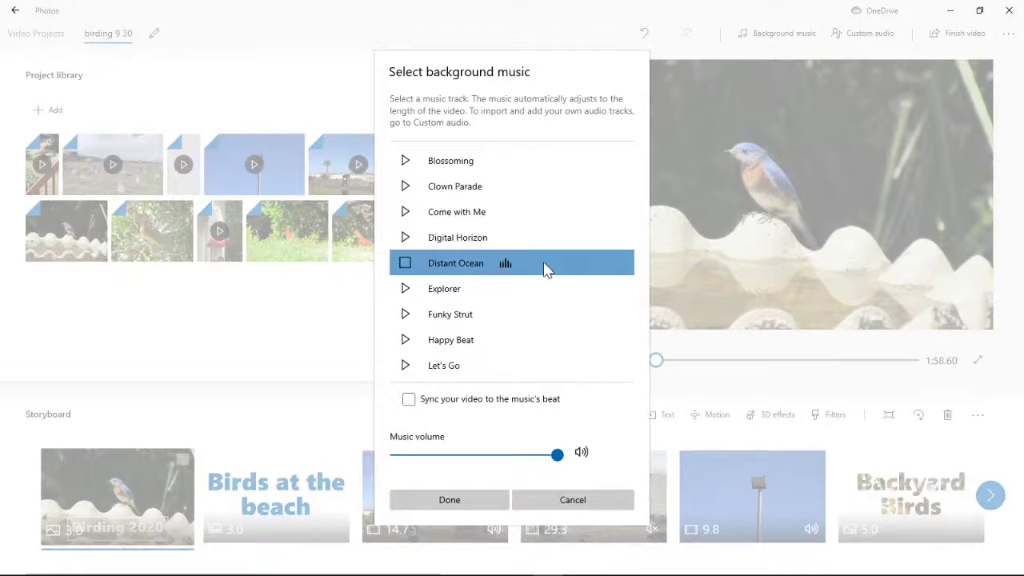
pyautogui.click(410, 294)
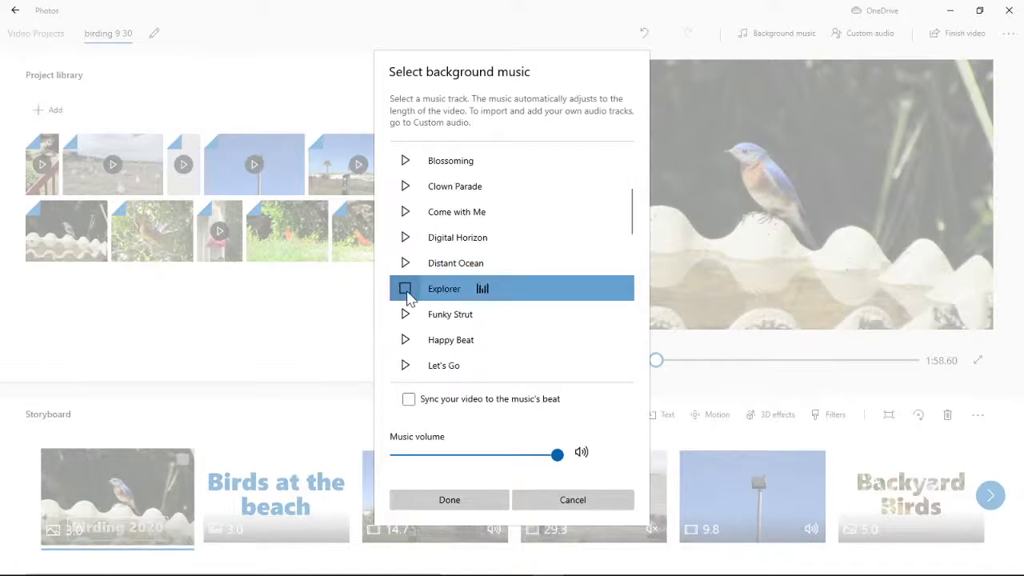
pyautogui.click(405, 265)
pyautogui.click(407, 316)
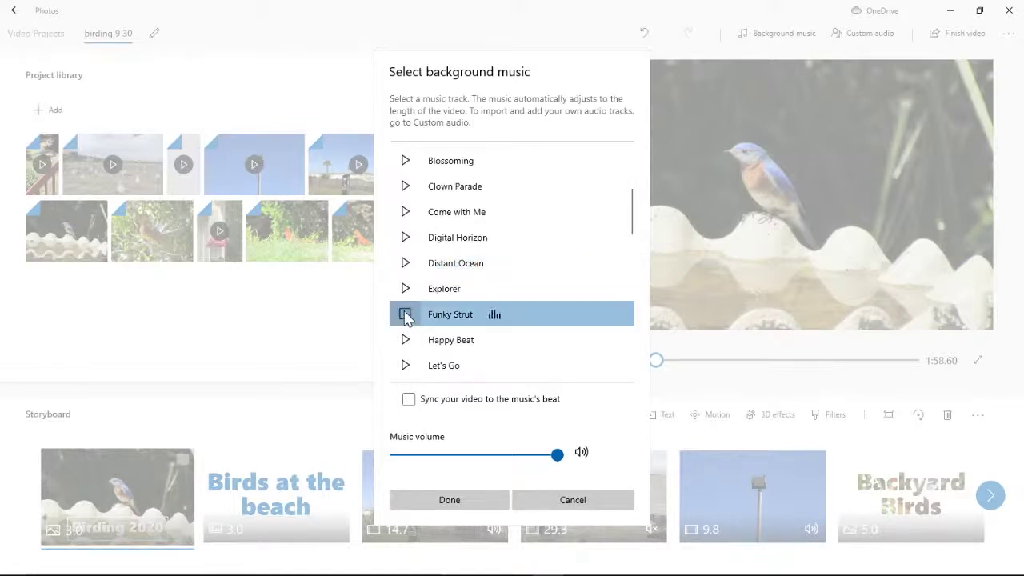
pyautogui.click(454, 508)
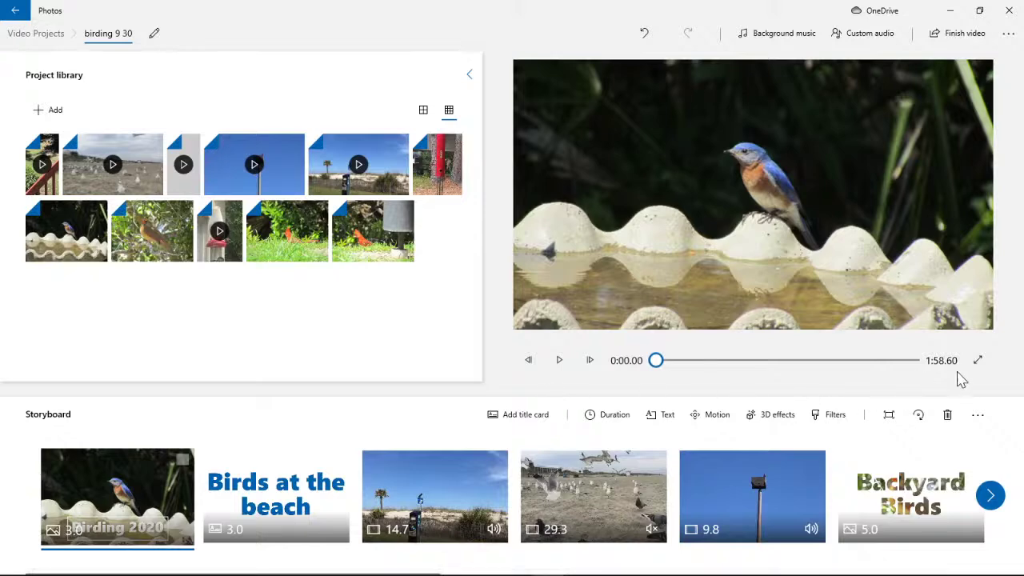
# Reopen the music choices, cancel without changes, and show the preview full screen.
pyautogui.click(784, 34)
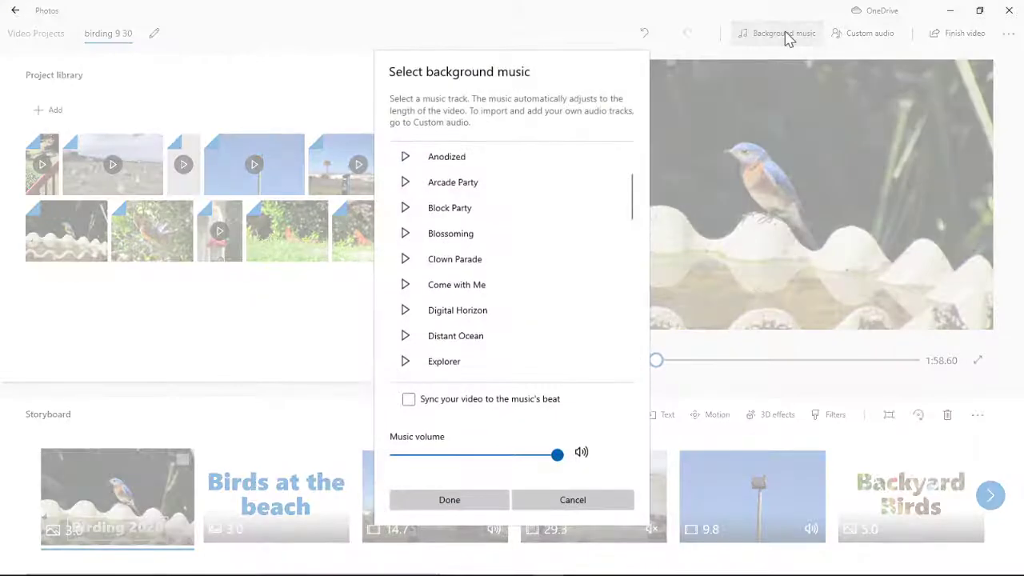
pyautogui.click(619, 498)
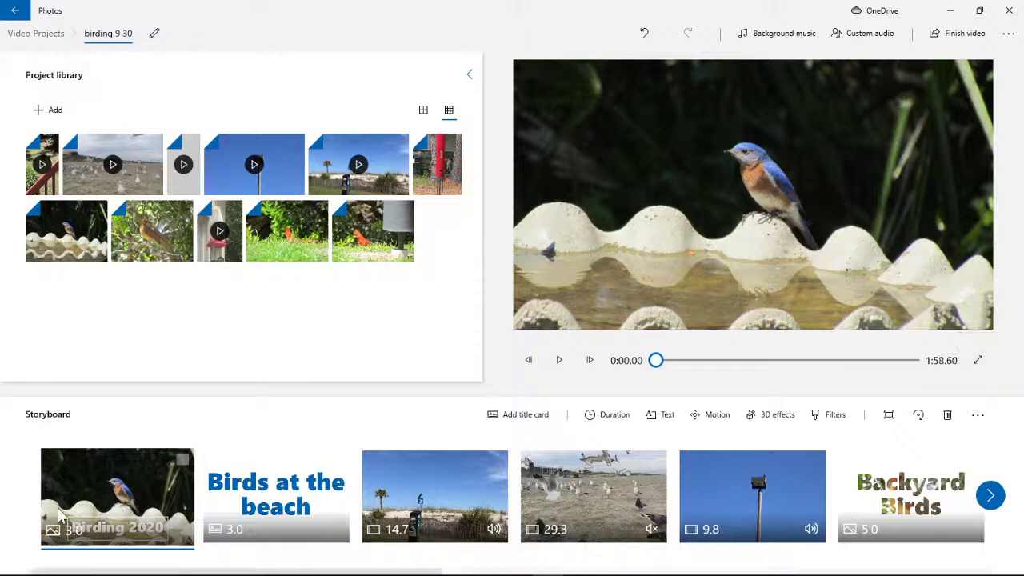
pyautogui.click(975, 359)
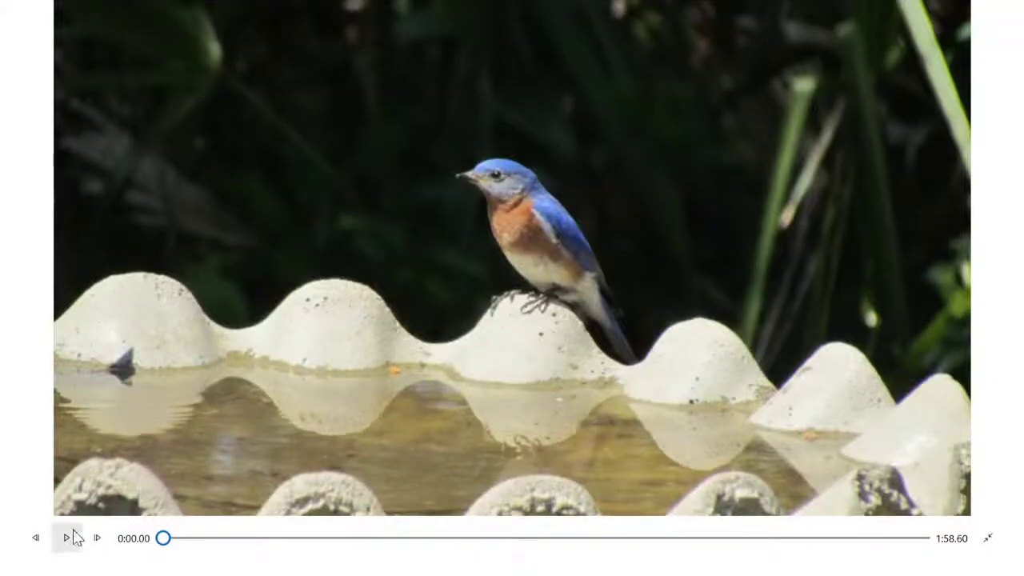
# Play the full video through to The End title, then exit full screen.
pyautogui.click(67, 539)
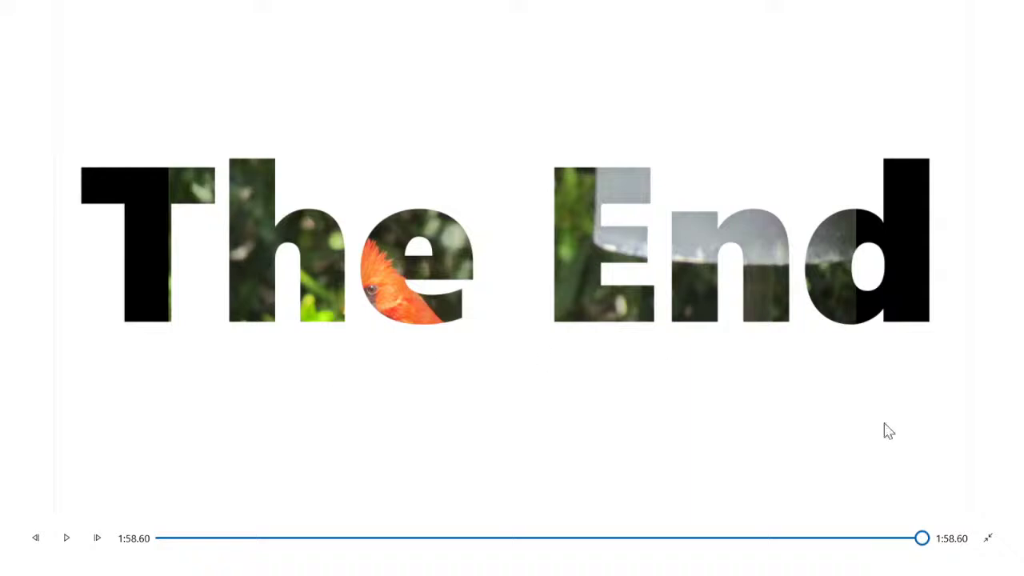
pyautogui.click(988, 538)
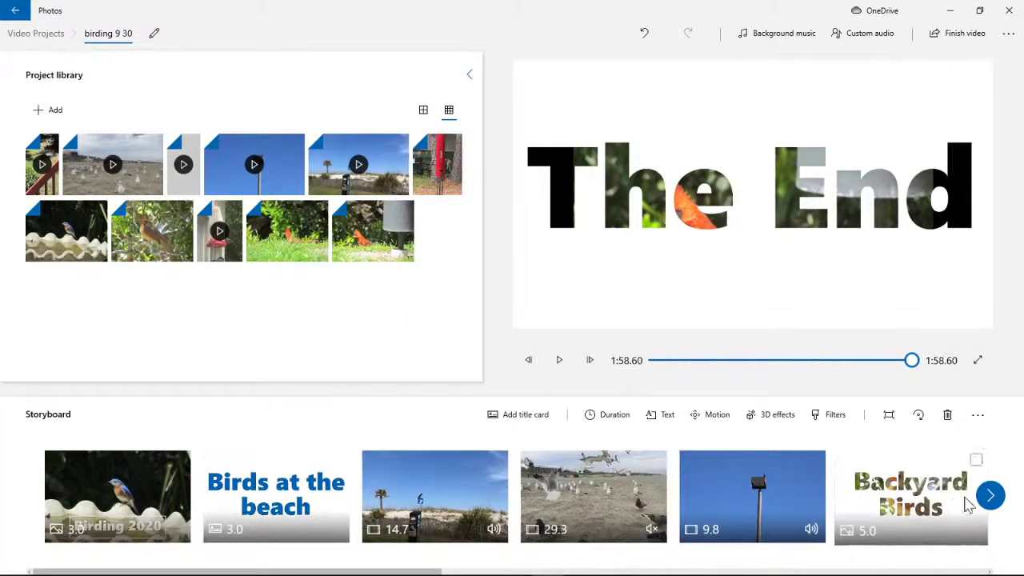
# Select the snake clip further along the storyboard and insert a title card before it.
pyautogui.click(990, 495)
pyautogui.click(990, 495)
pyautogui.click(990, 495)
pyautogui.click(991, 495)
pyautogui.click(990, 495)
pyautogui.click(991, 495)
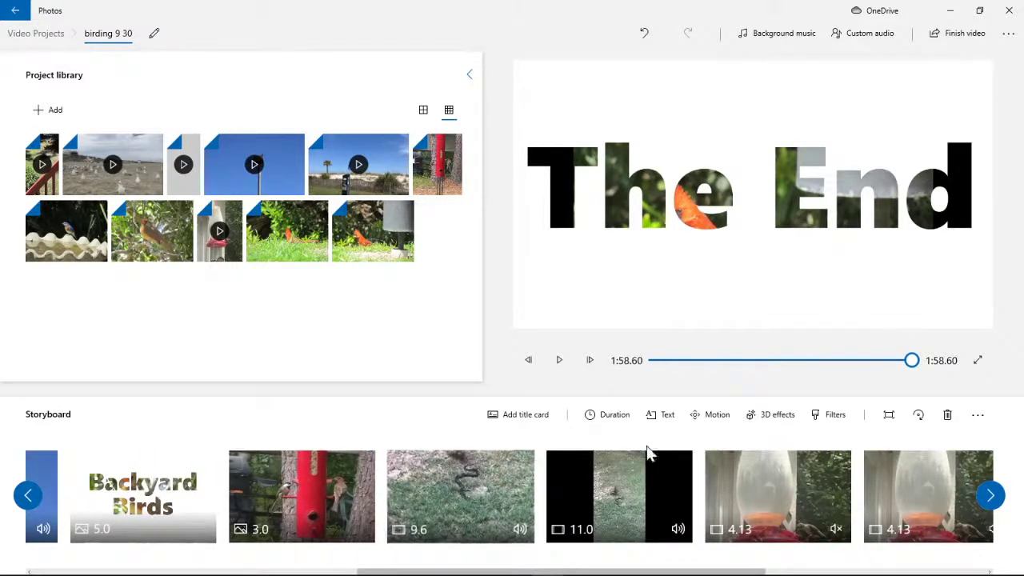
pyautogui.click(448, 488)
pyautogui.click(445, 416)
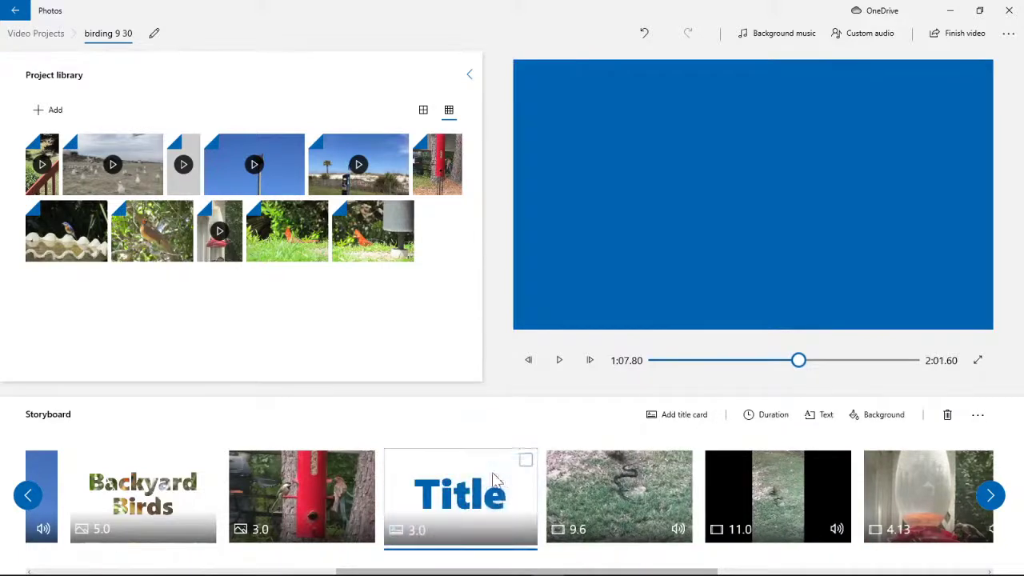
# Give the title card the text 'GET OUT OF HERE SNAKE!!'.
pyautogui.click(823, 416)
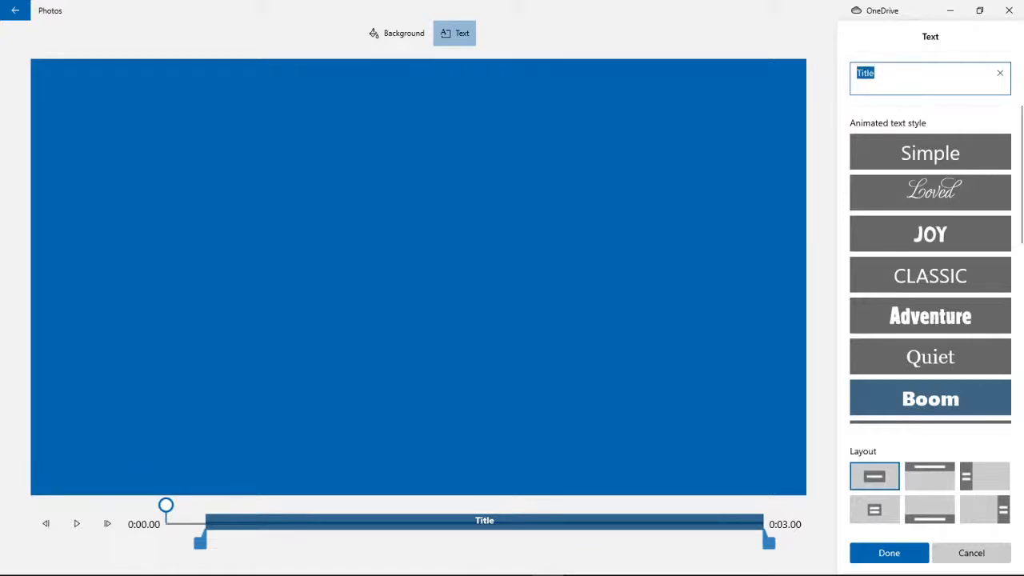
pyautogui.write('GET OUT')
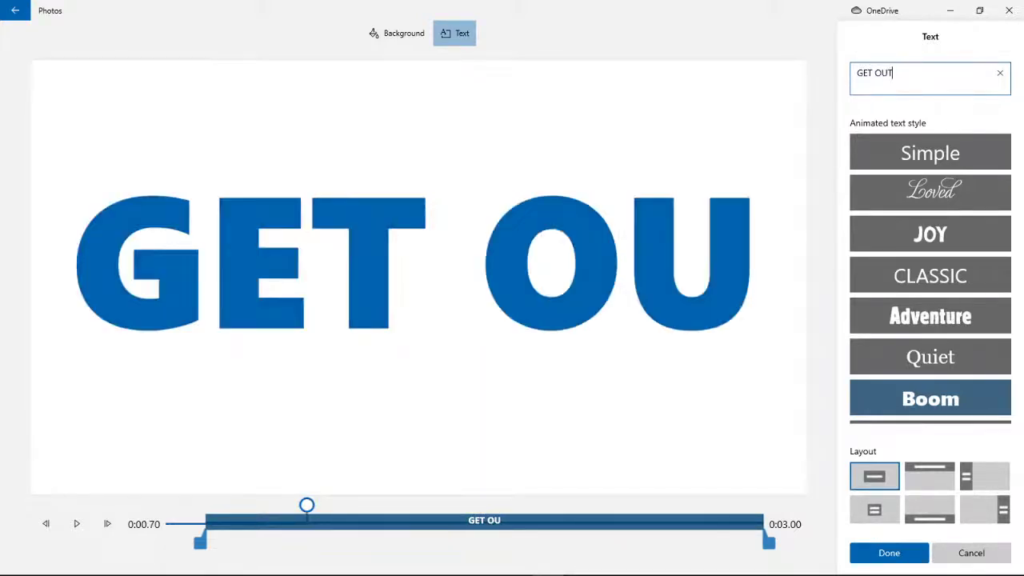
pyautogui.write(' O')
pyautogui.write('F ')
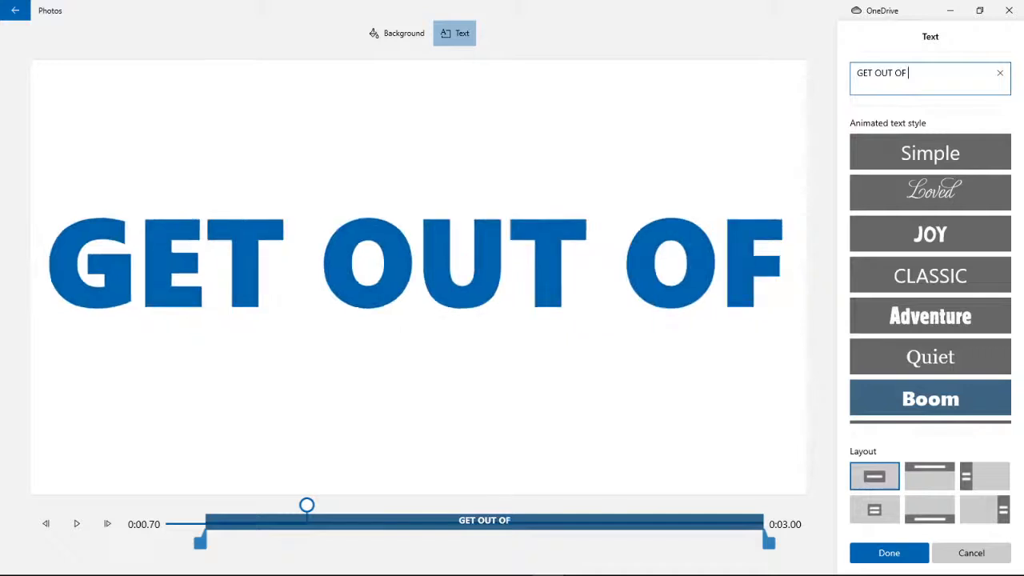
pyautogui.write('HERE S')
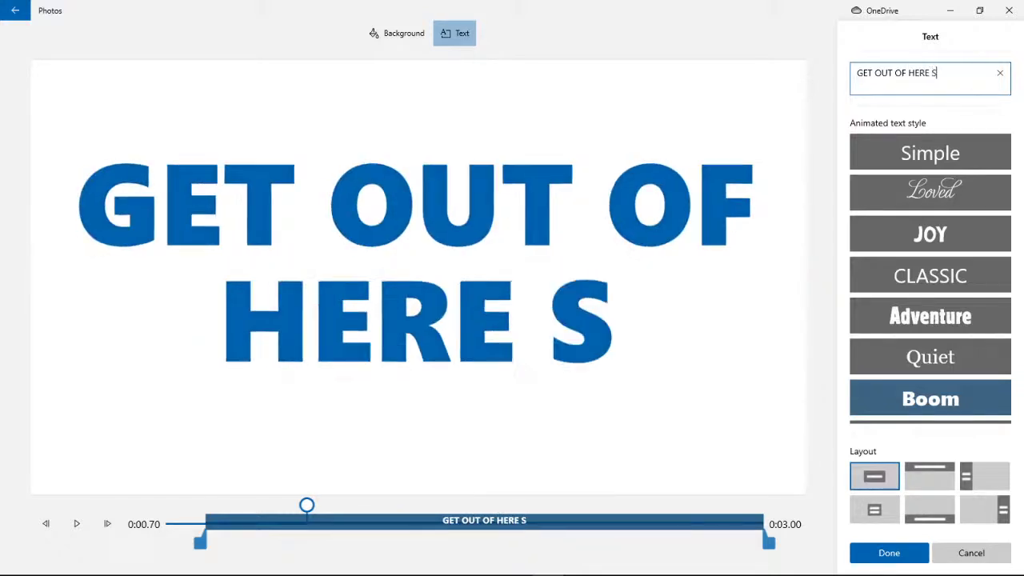
pyautogui.write('NAKE!!')
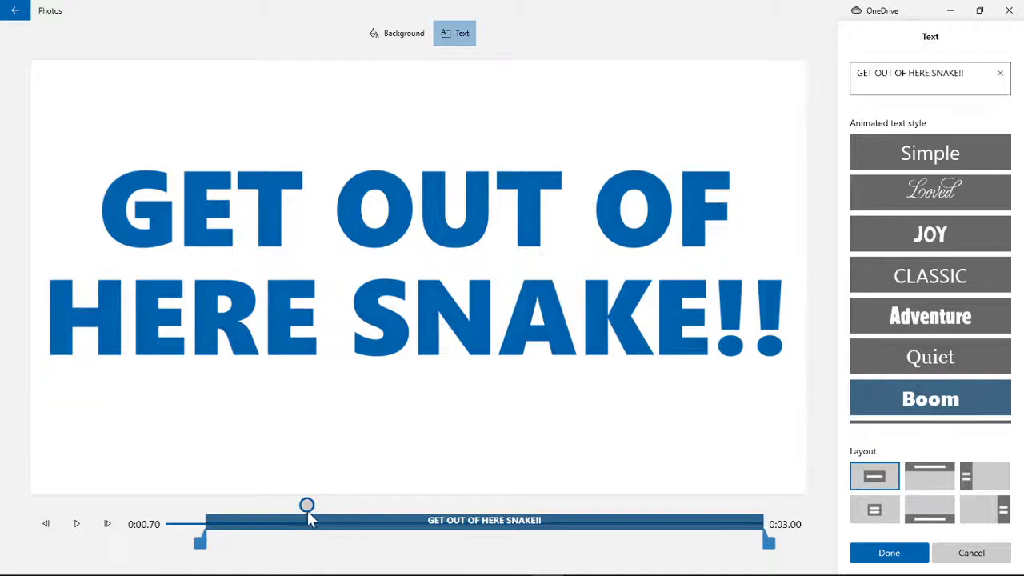
pyautogui.moveTo(308, 506); pyautogui.dragTo(200, 520)
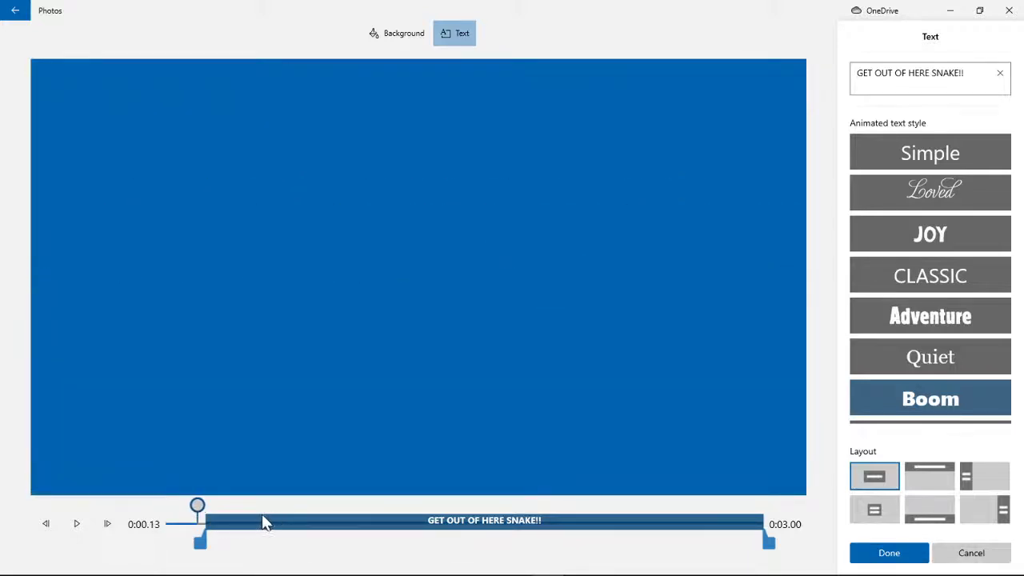
pyautogui.click(267, 521)
pyautogui.moveTo(278, 509); pyautogui.dragTo(167, 511)
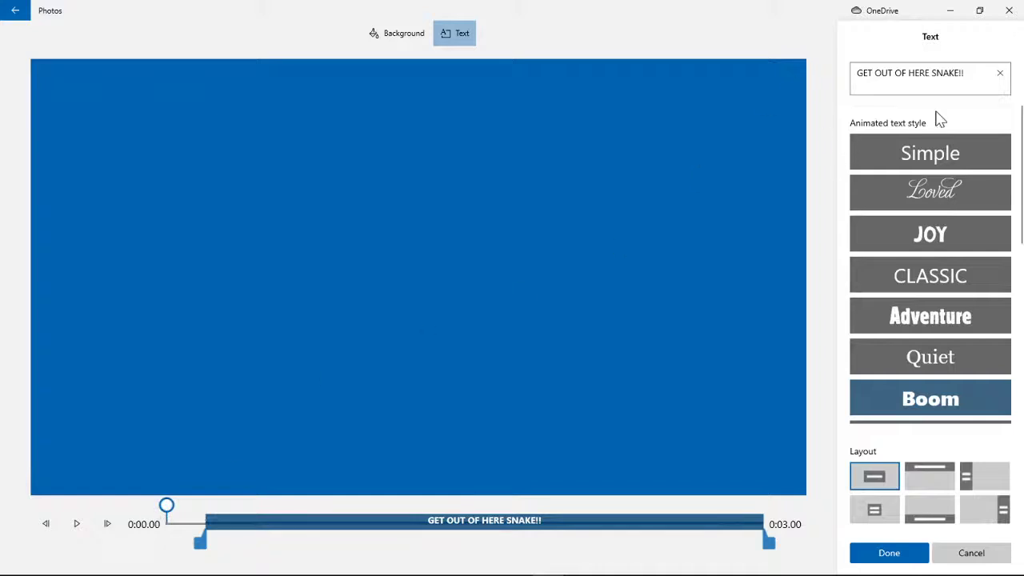
pyautogui.click(886, 553)
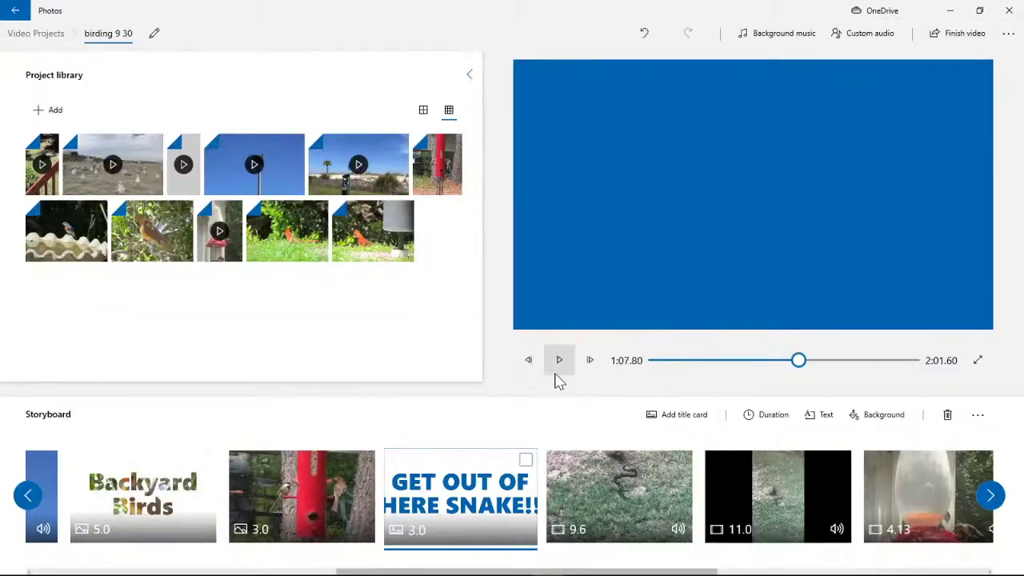
# Set the snake title card's duration to 2 seconds.
pyautogui.click(264, 485)
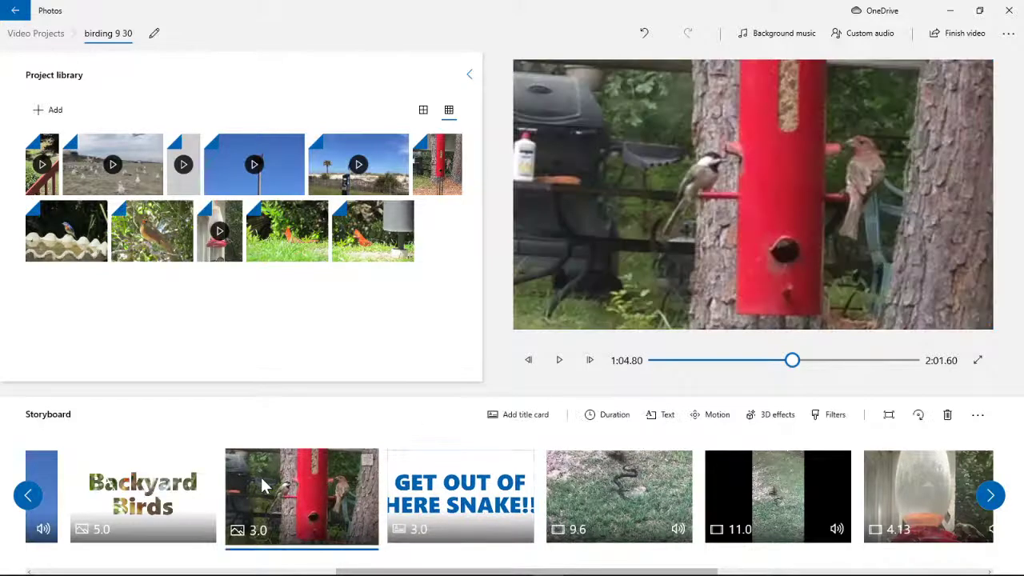
pyautogui.click(432, 496)
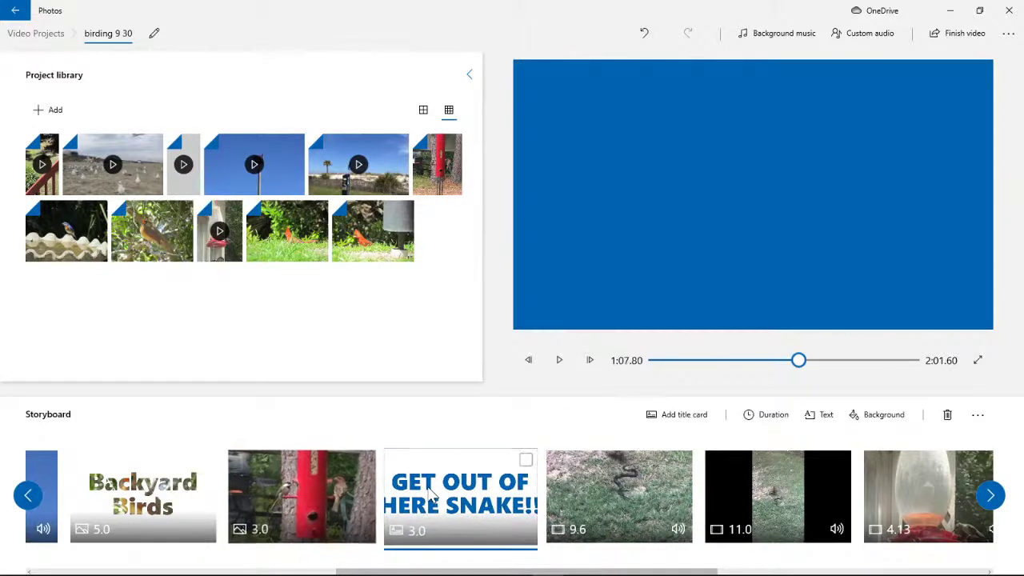
pyautogui.click(764, 416)
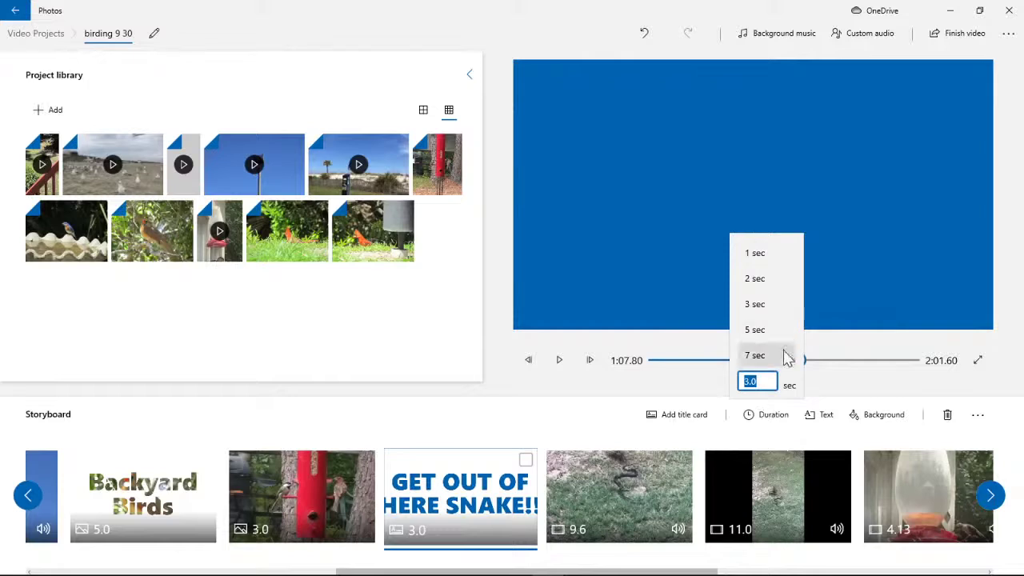
pyautogui.click(756, 280)
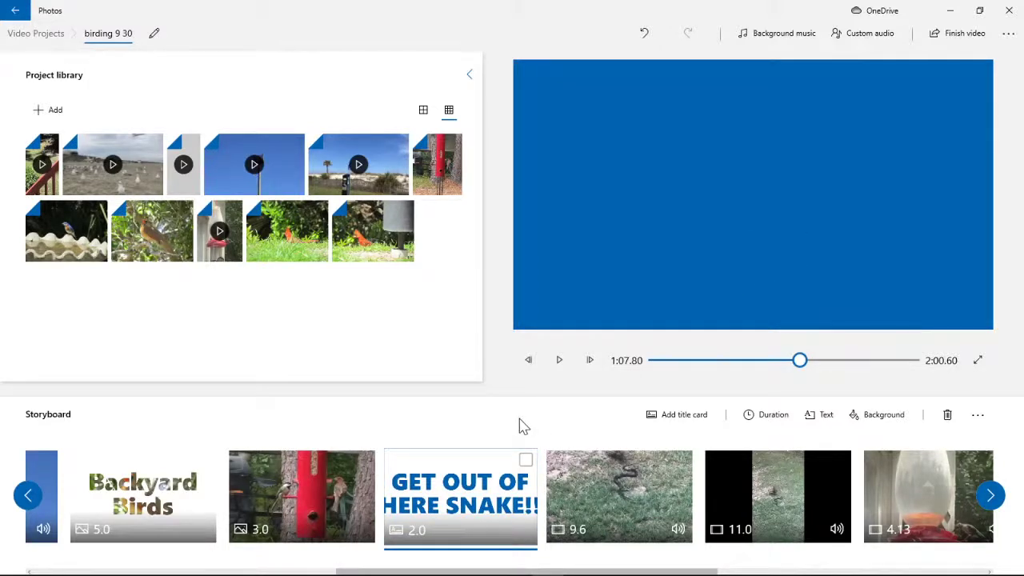
pyautogui.click(108, 496)
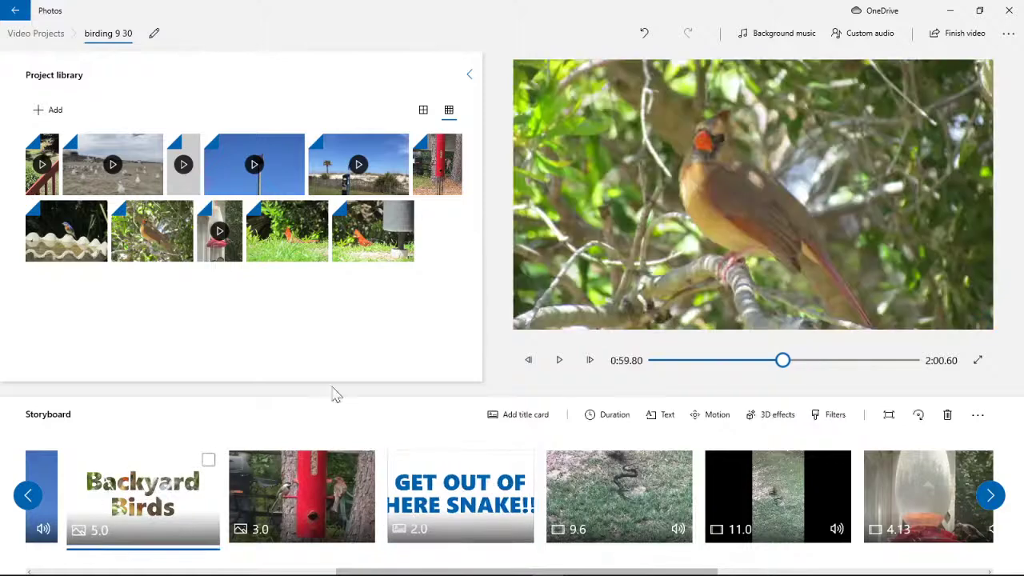
pyautogui.click(978, 360)
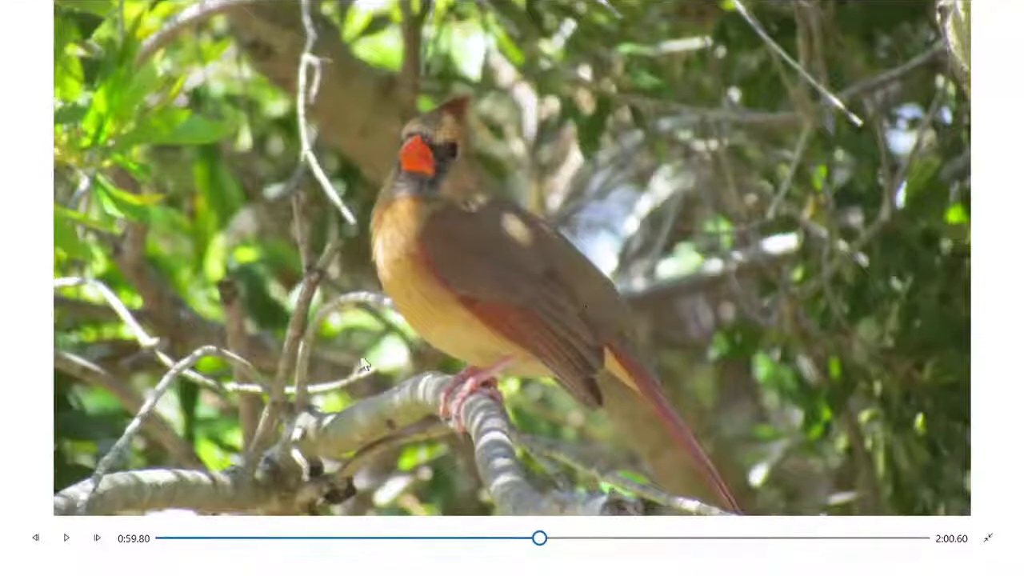
pyautogui.click(67, 541)
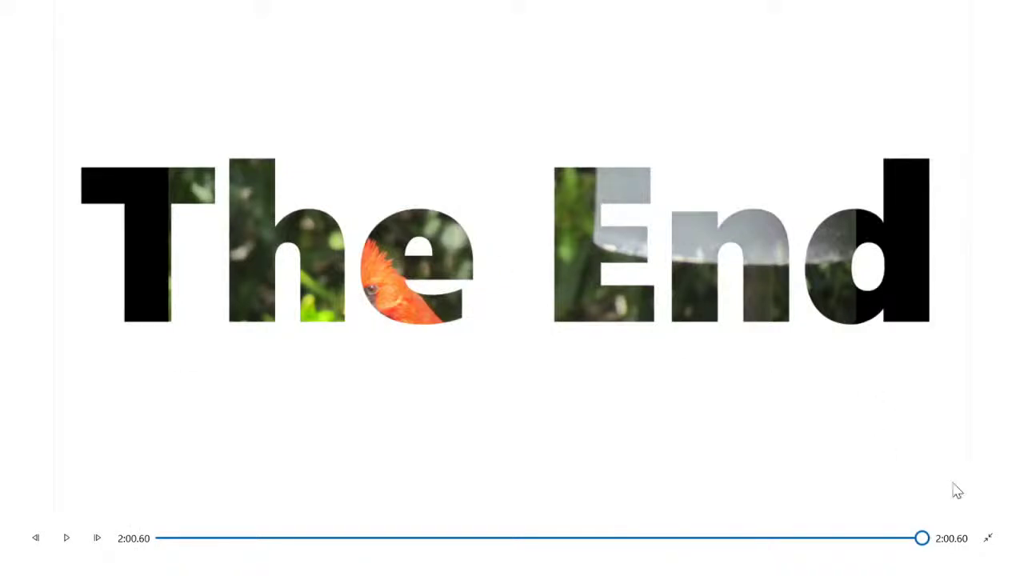
pyautogui.click(988, 538)
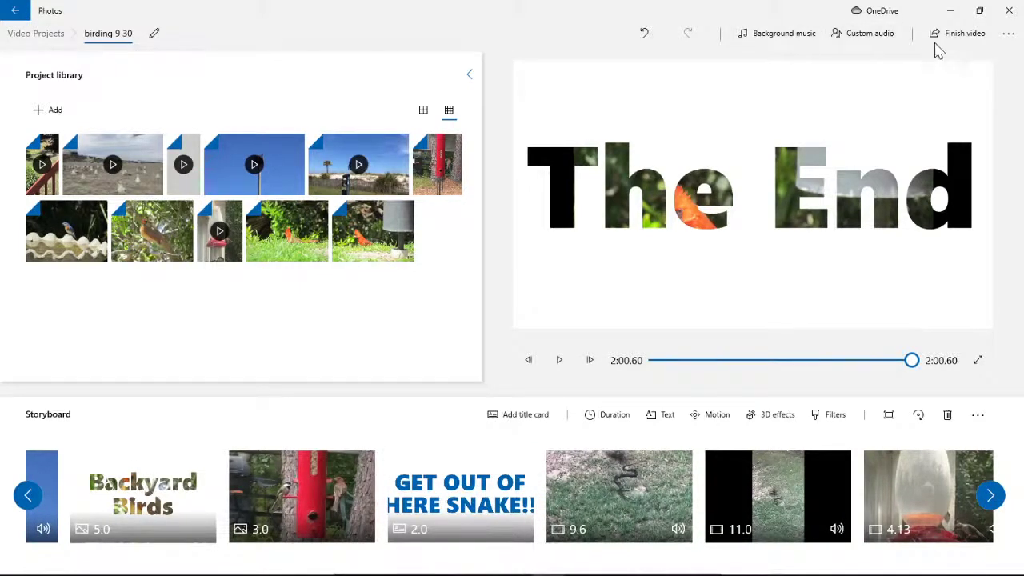
pyautogui.click(1007, 34)
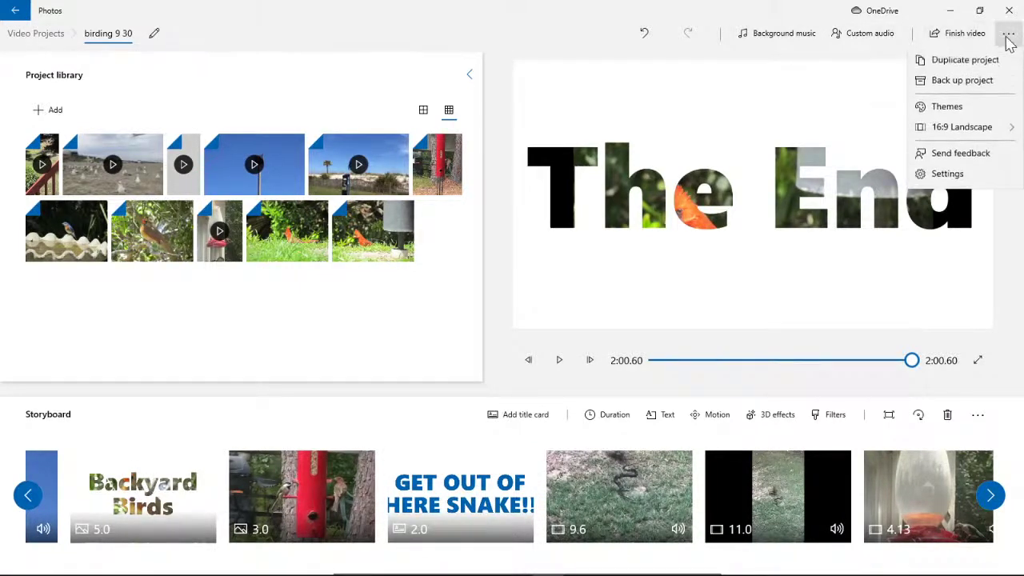
pyautogui.click(955, 85)
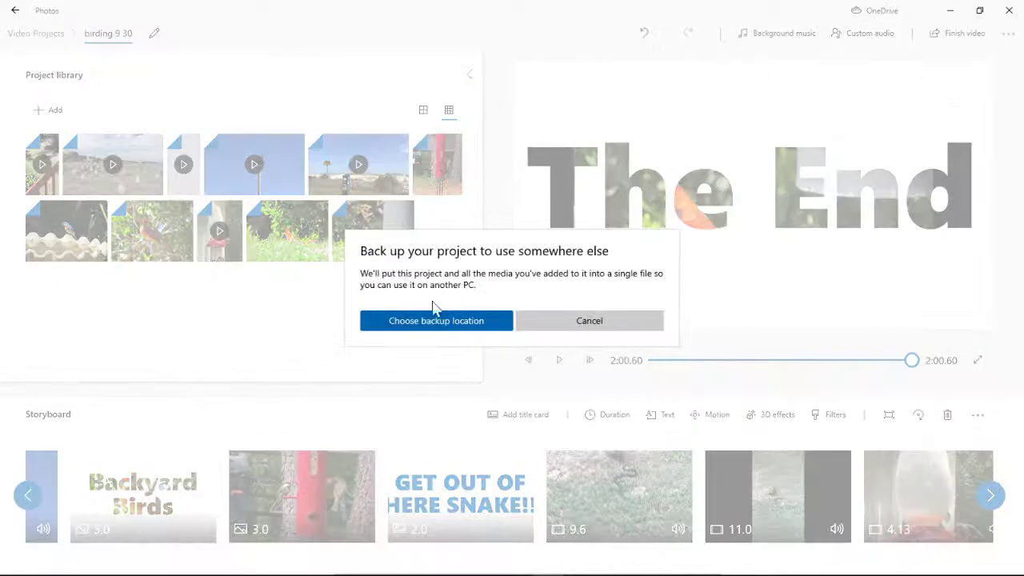
pyautogui.click(537, 327)
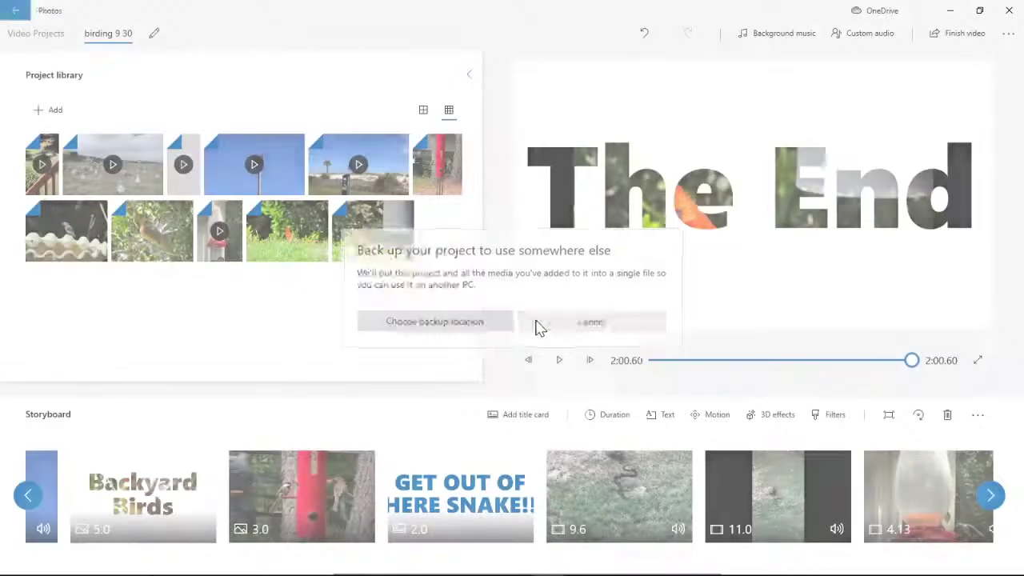
# Append the beach seagull clip after The End and slow it to 0.5x speed.
pyautogui.click(990, 495)
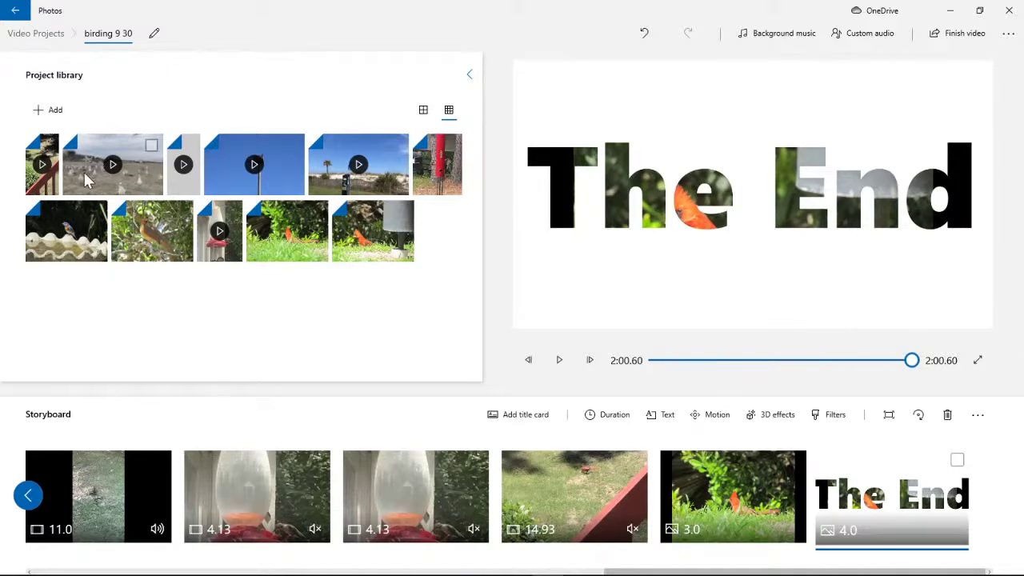
pyautogui.moveTo(88, 180); pyautogui.dragTo(972, 509)
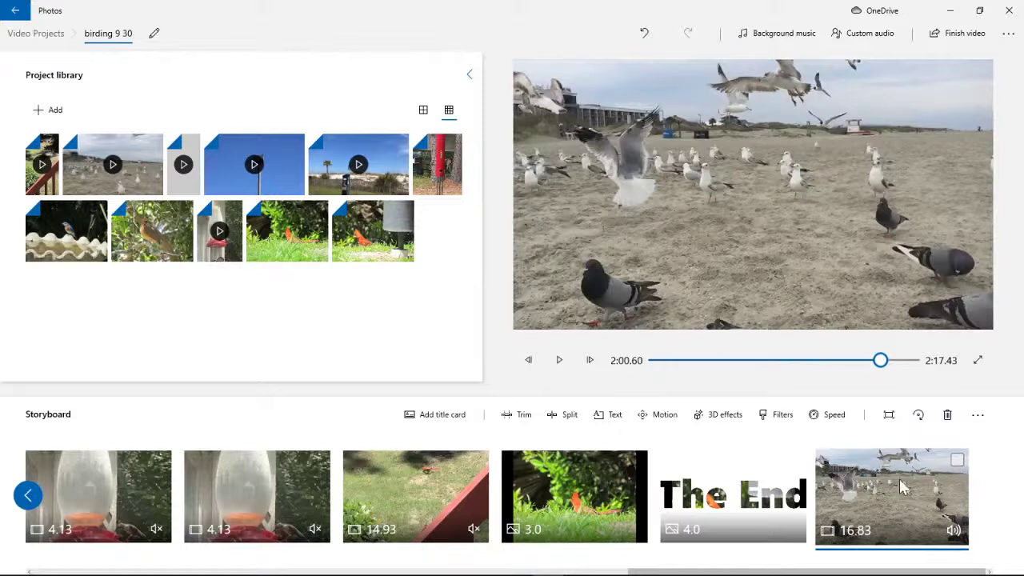
pyautogui.click(840, 417)
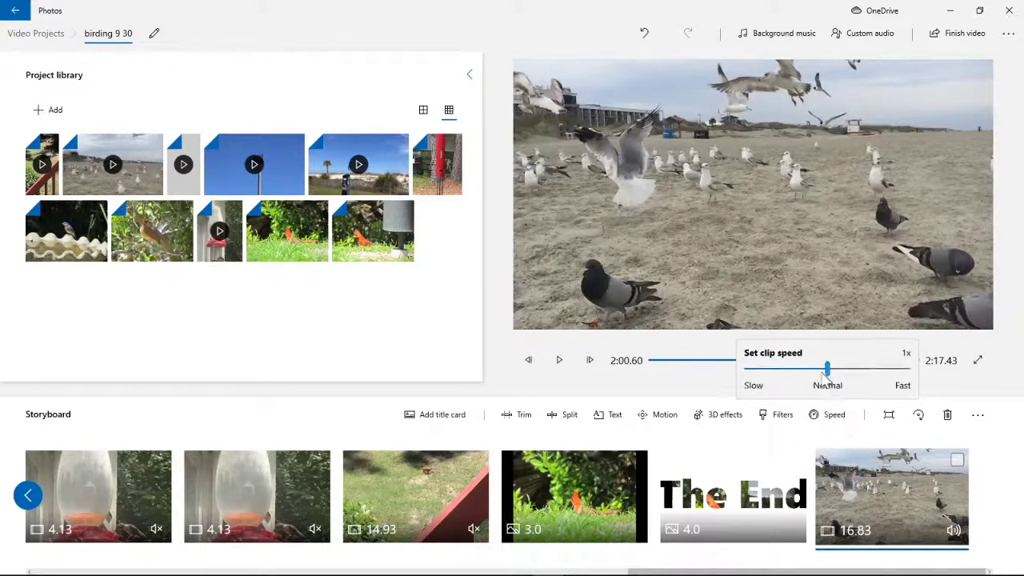
pyautogui.moveTo(826, 369); pyautogui.dragTo(799, 370)
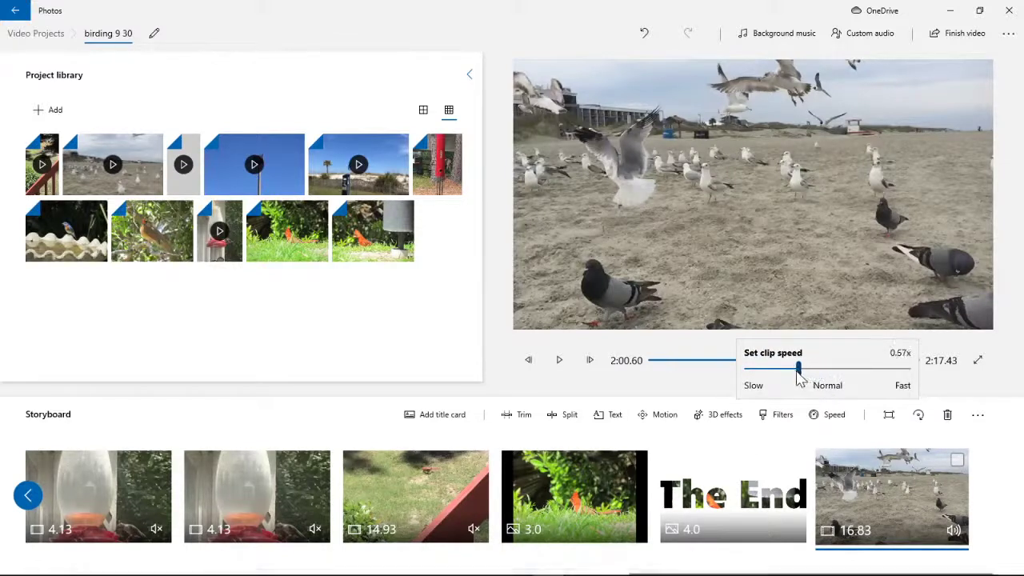
pyautogui.click(707, 389)
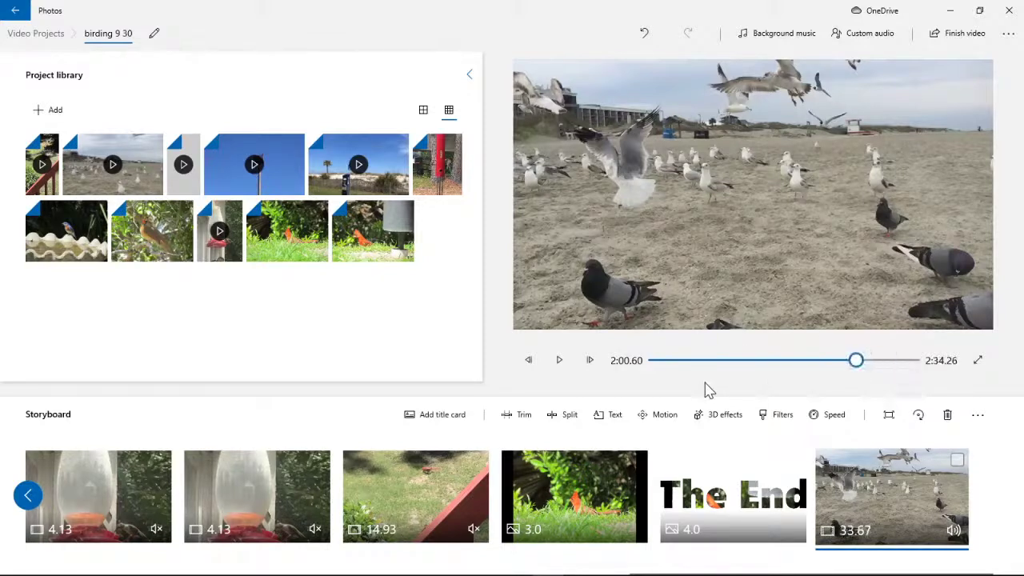
# Try the Loved, Denim, Iceberg and Brassy filters on the beach clip.
pyautogui.click(774, 418)
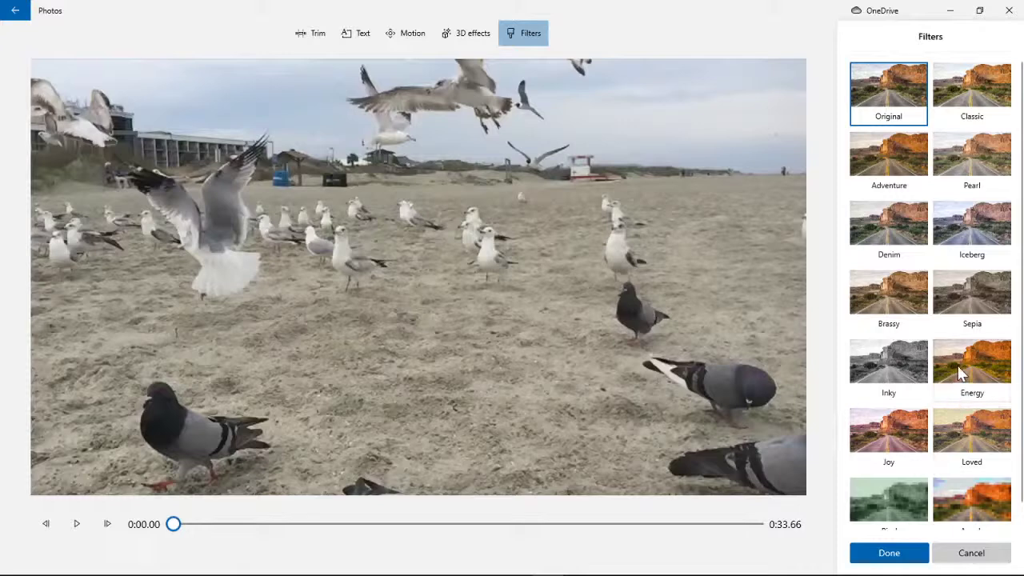
pyautogui.click(962, 425)
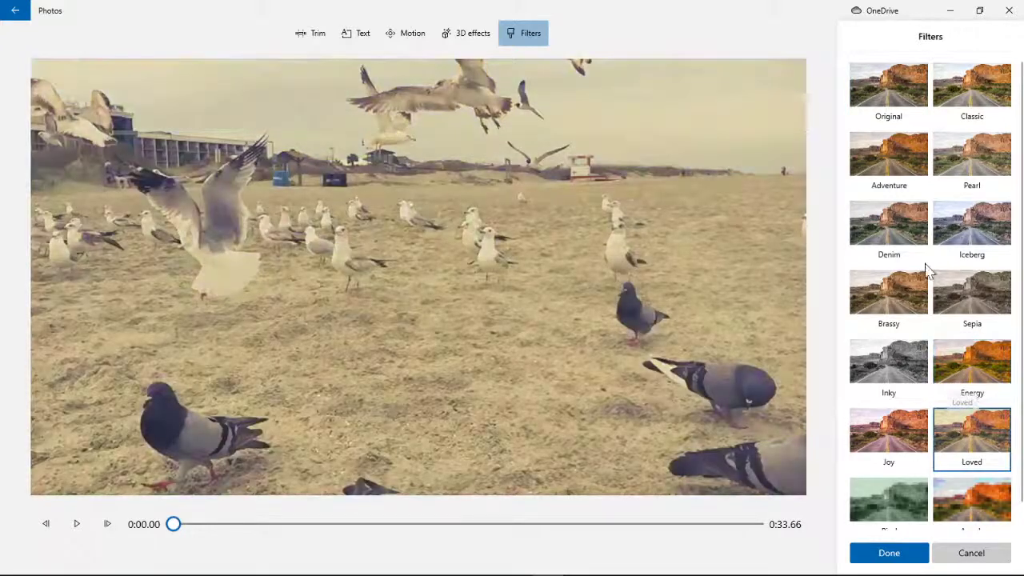
pyautogui.click(891, 232)
pyautogui.click(960, 234)
pyautogui.click(905, 279)
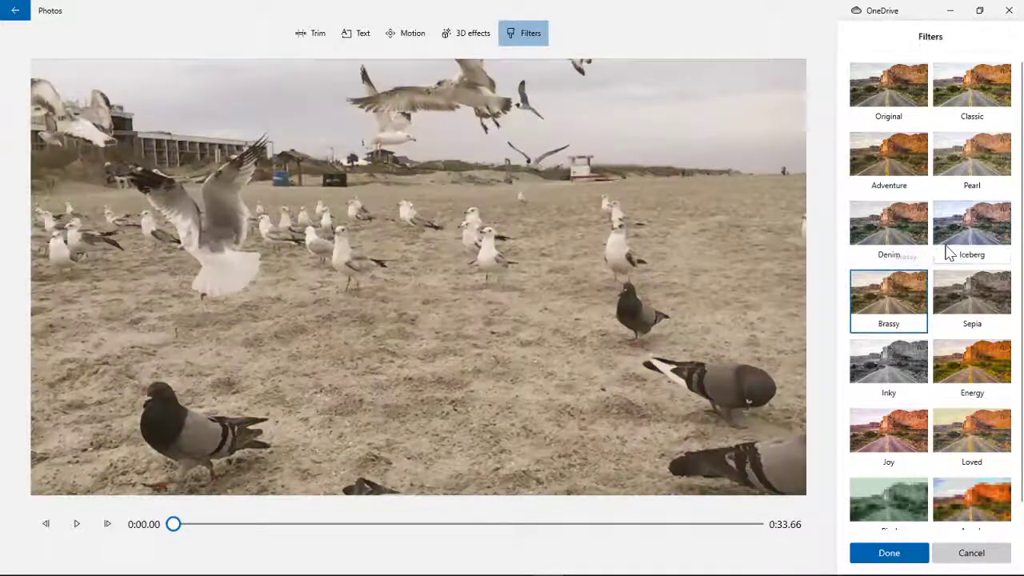
pyautogui.click(948, 249)
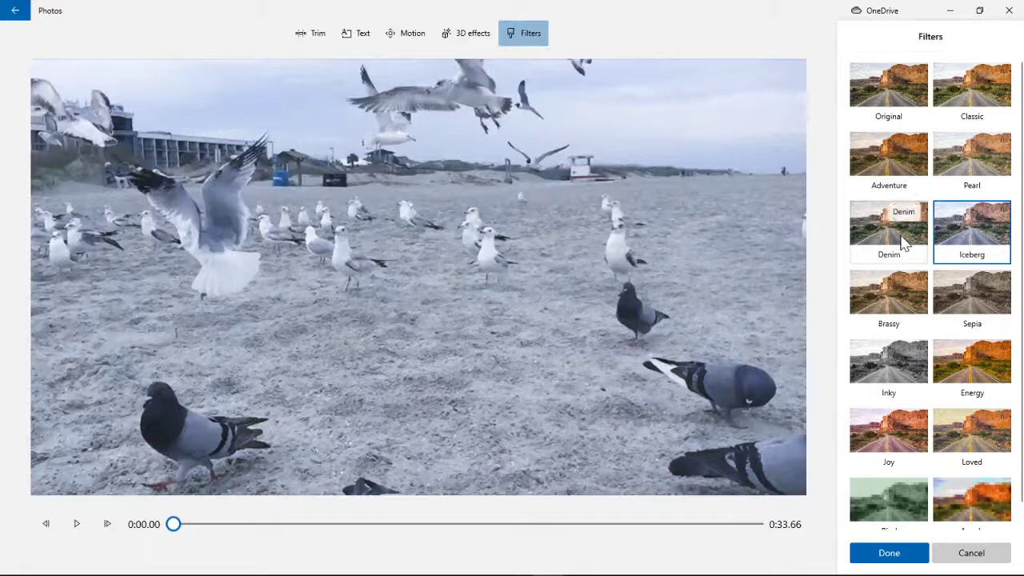
# Compare Original, Classic, Pearl and Denim, then apply the Adventure filter.
pyautogui.click(874, 107)
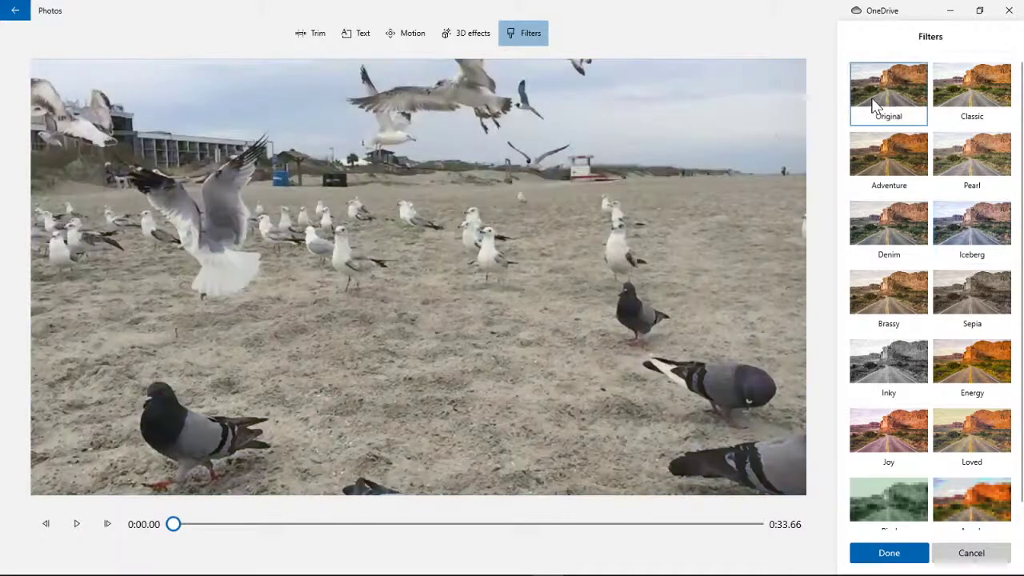
pyautogui.click(966, 96)
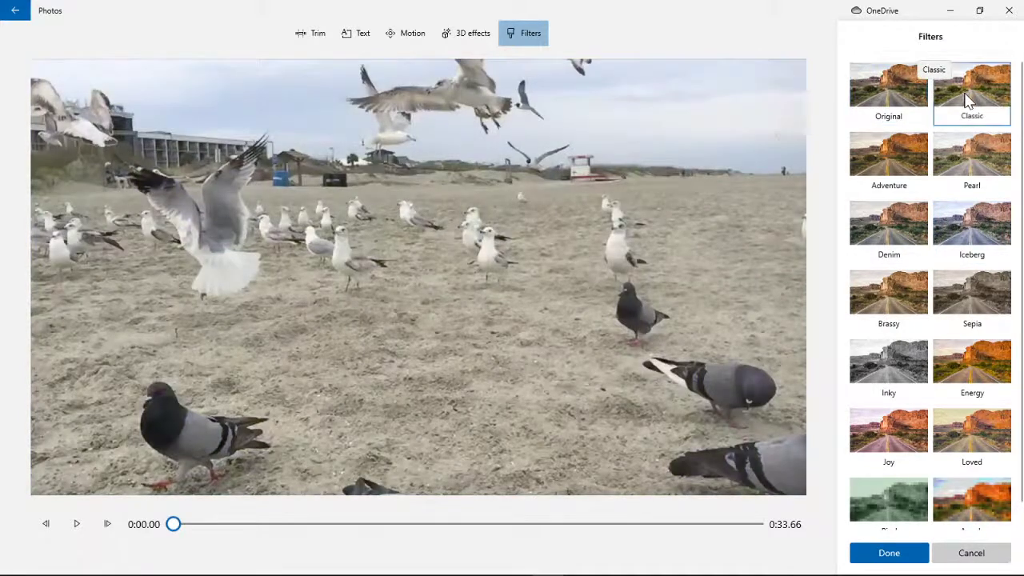
pyautogui.click(972, 162)
pyautogui.click(914, 164)
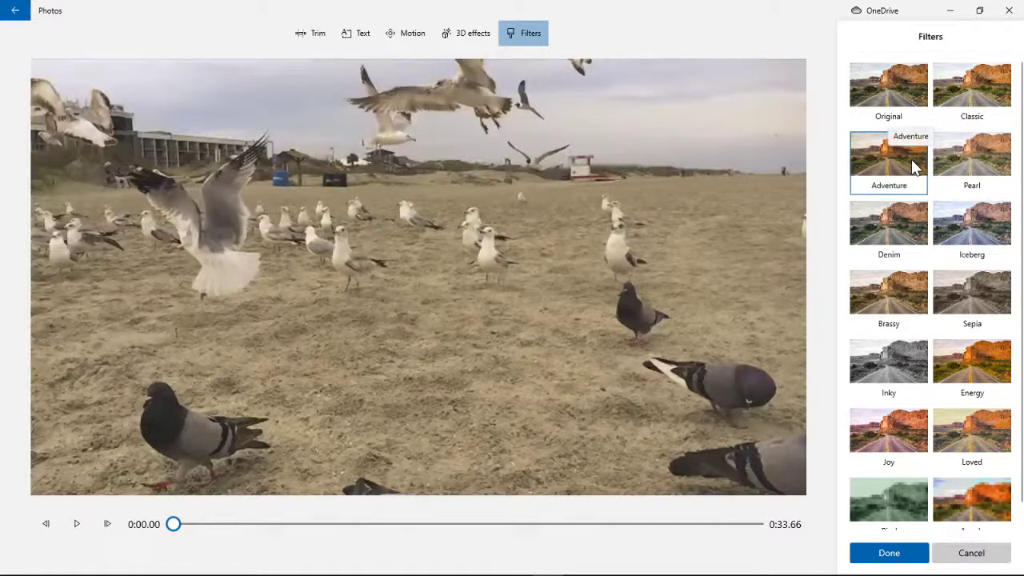
pyautogui.click(908, 222)
pyautogui.click(899, 178)
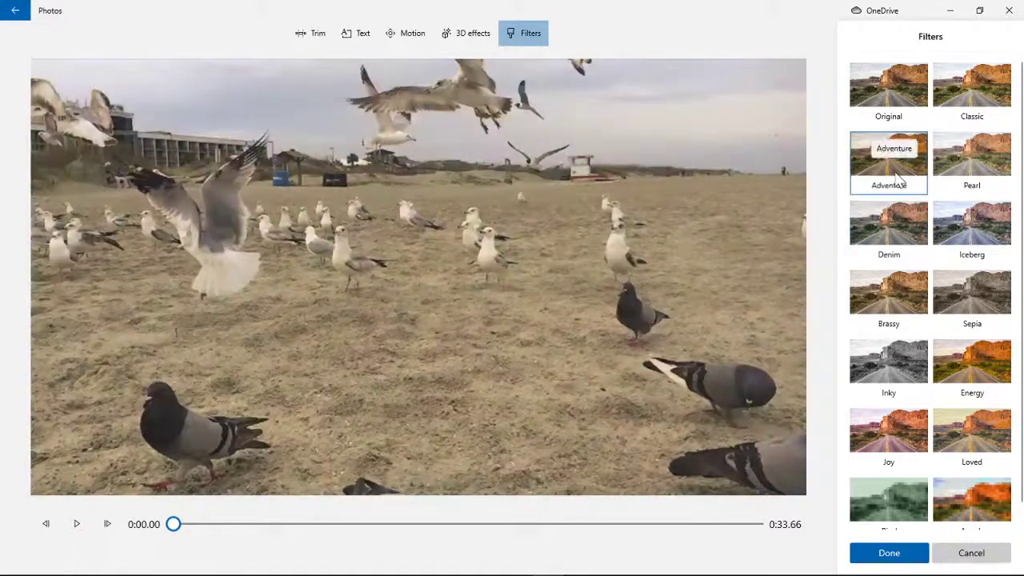
pyautogui.click(889, 553)
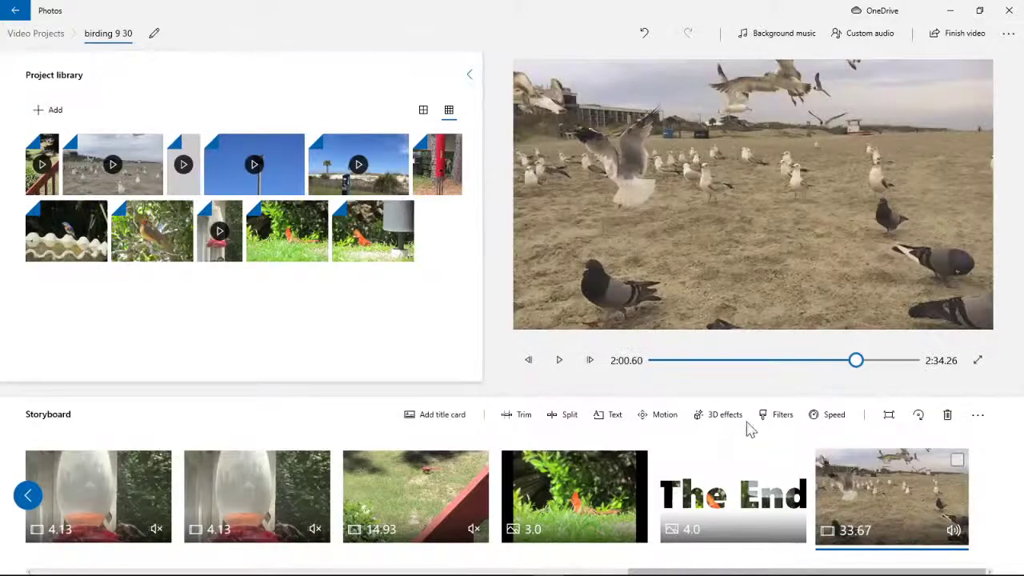
# Open 3D effects for the seagull clip and browse the Animals & Insects 3D models.
pyautogui.click(707, 418)
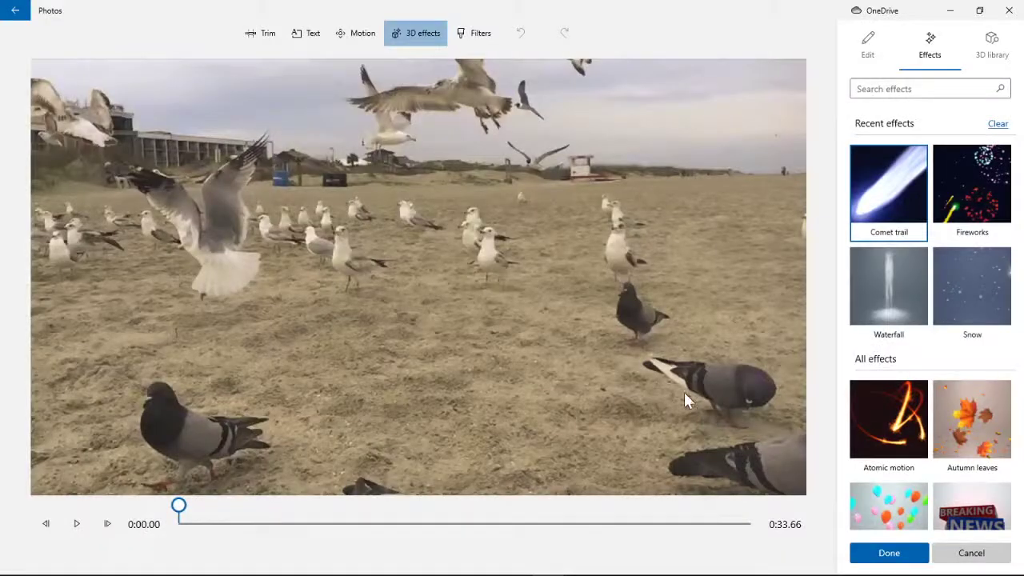
pyautogui.click(989, 53)
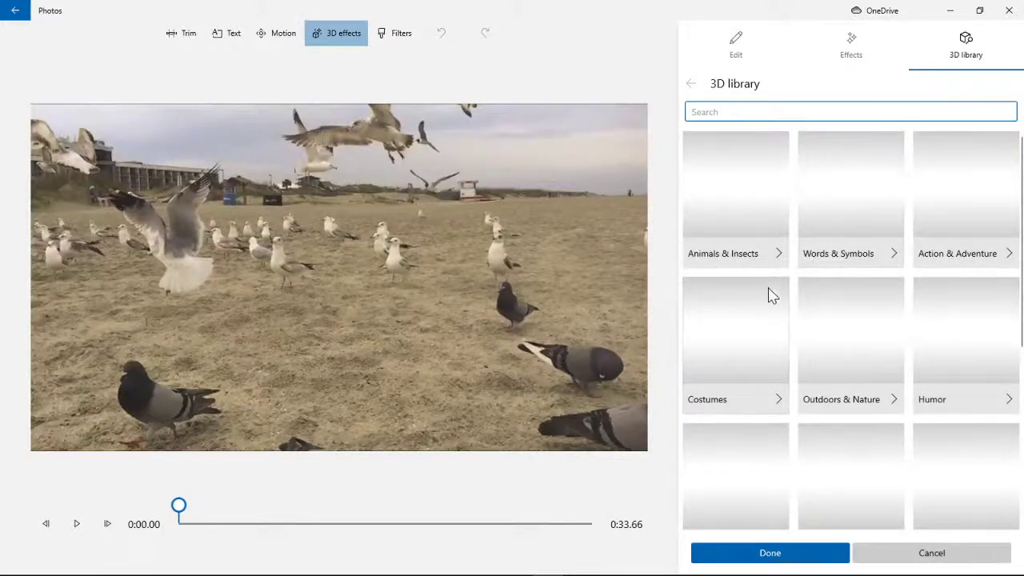
pyautogui.click(736, 258)
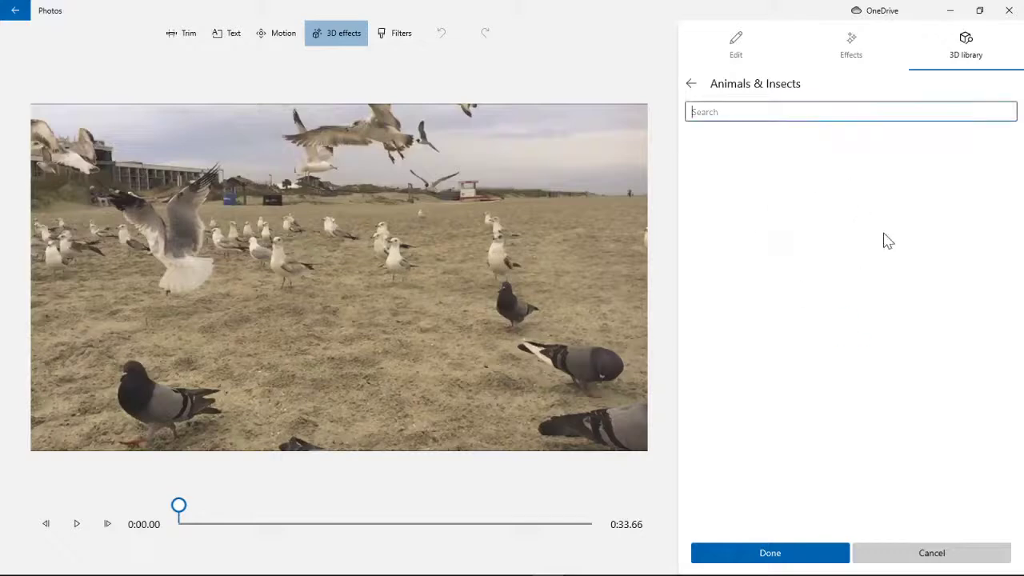
pyautogui.scroll(-2, 842, 282)
pyautogui.scroll(-5, 842, 280)
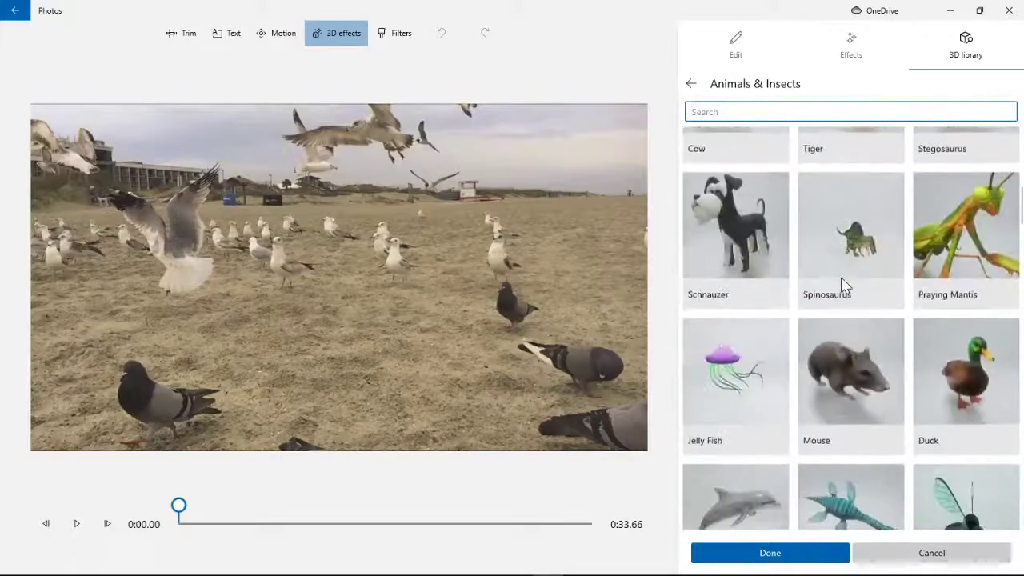
pyautogui.scroll(7, 841, 276)
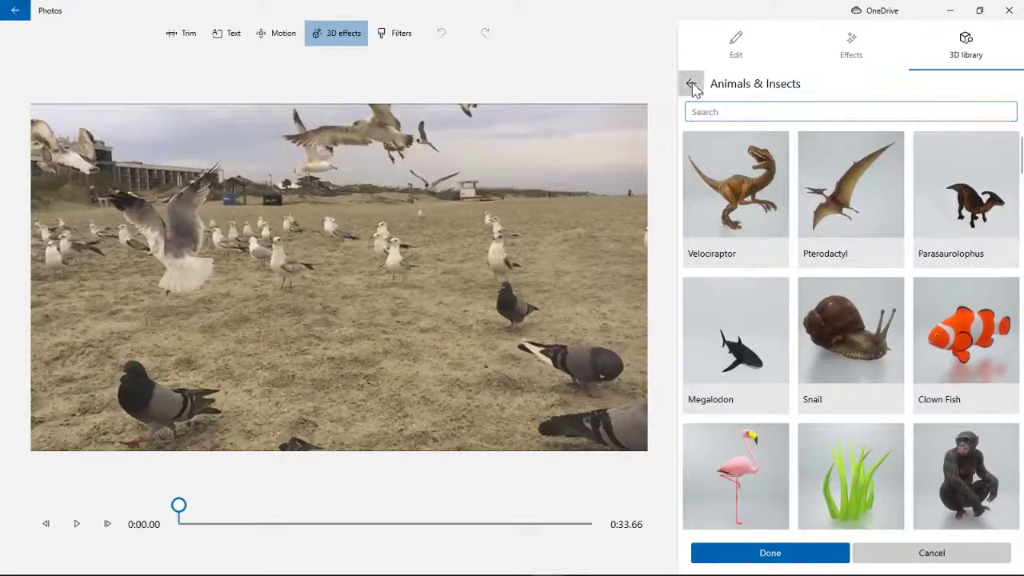
pyautogui.click(691, 84)
# Browse the Words & Symbols and Action & Adventure 3D model categories.
pyautogui.click(872, 254)
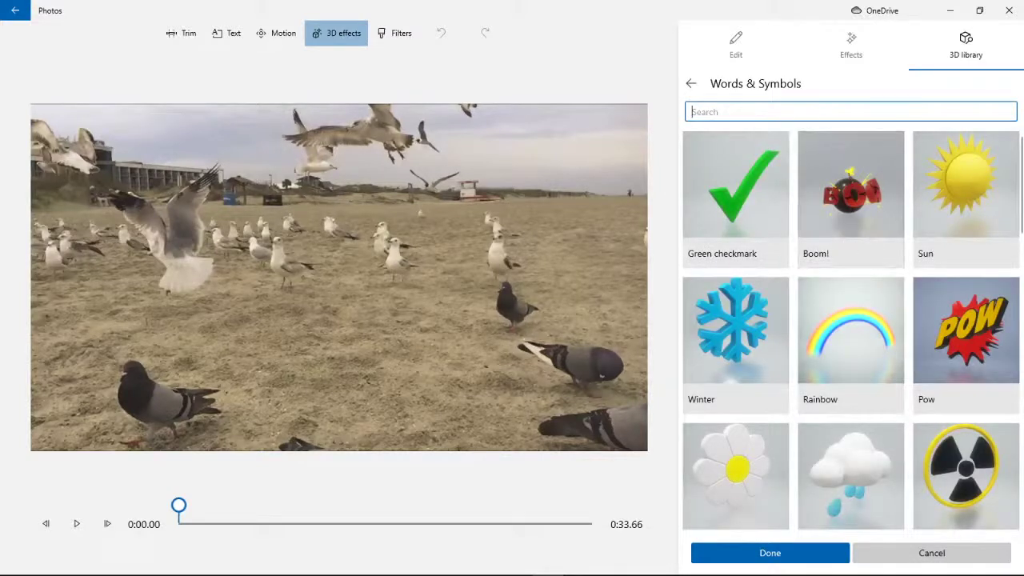
pyautogui.click(691, 85)
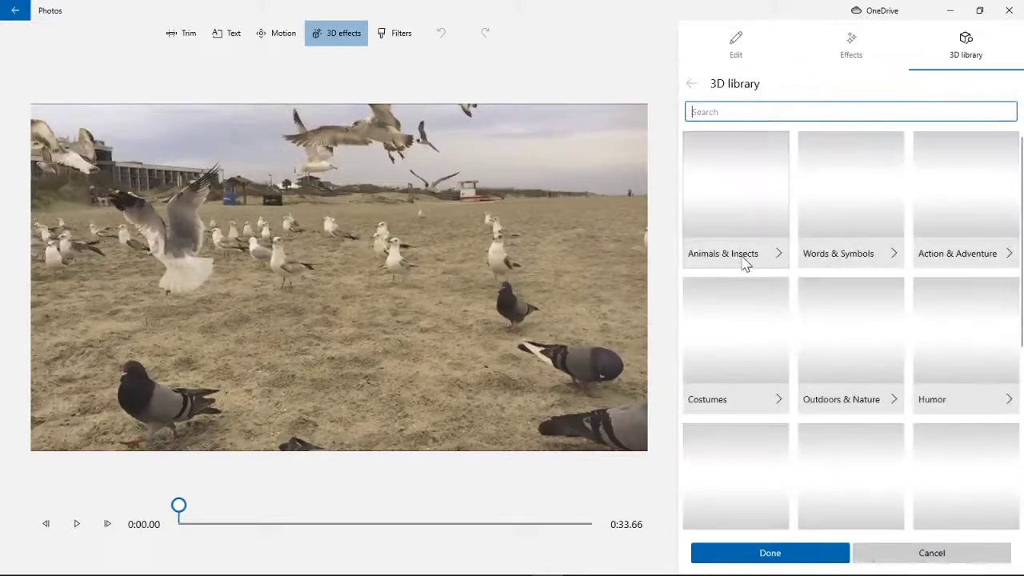
pyautogui.click(954, 261)
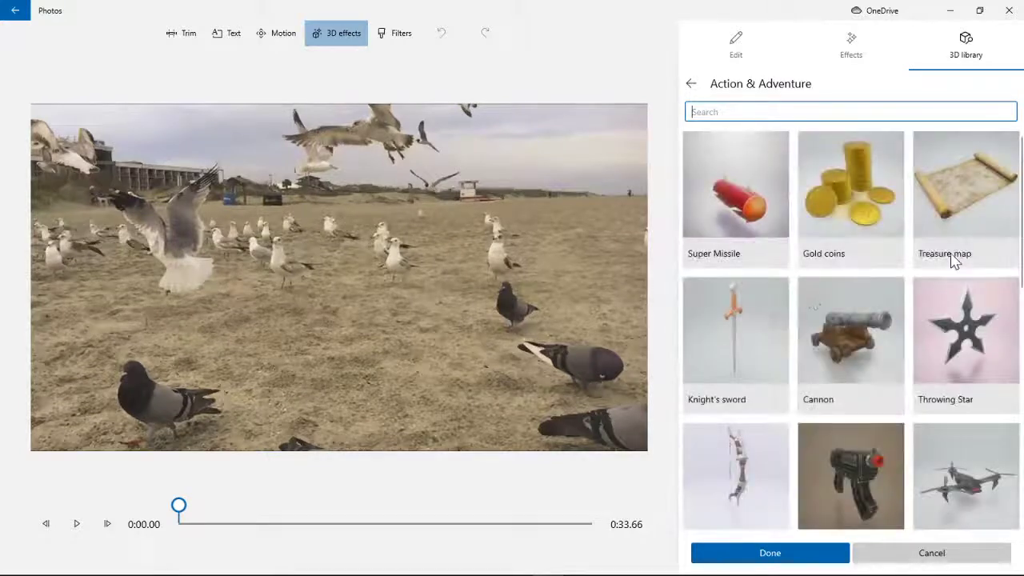
pyautogui.scroll(-4, 954, 261)
pyautogui.scroll(4, 876, 297)
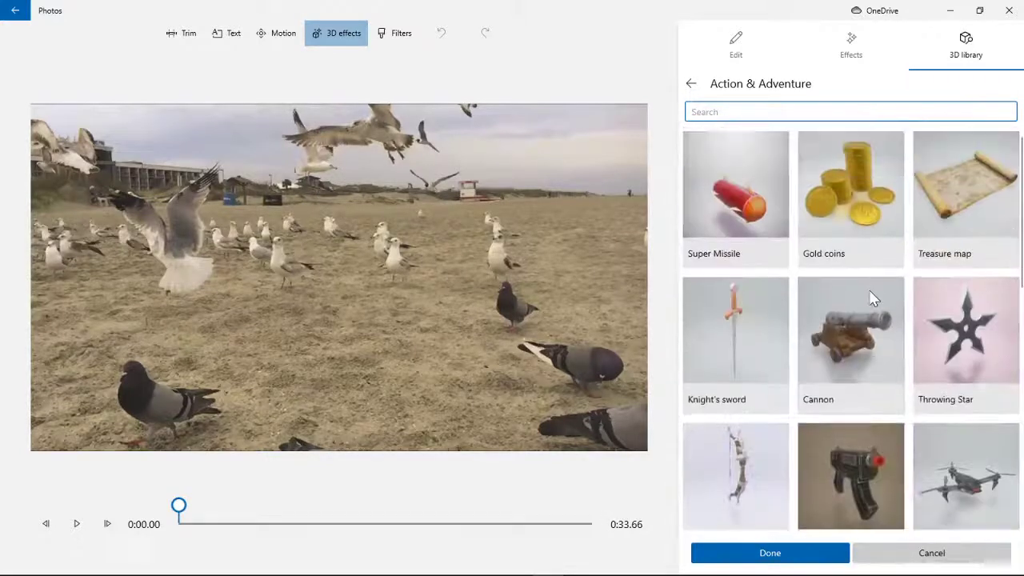
pyautogui.click(692, 84)
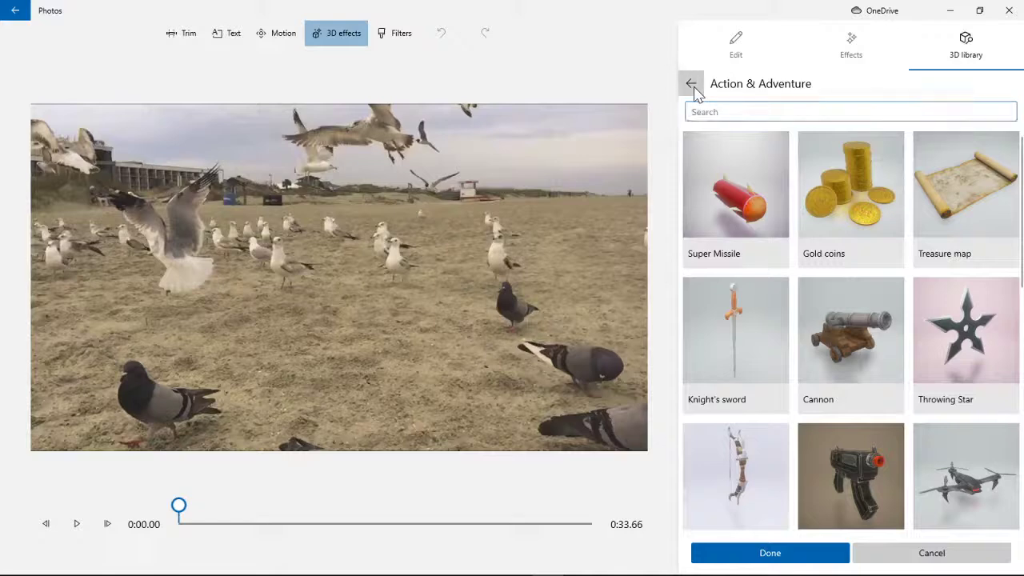
# Leave the 3D library and return to the list of animated effects.
pyautogui.moveTo(390, 563)
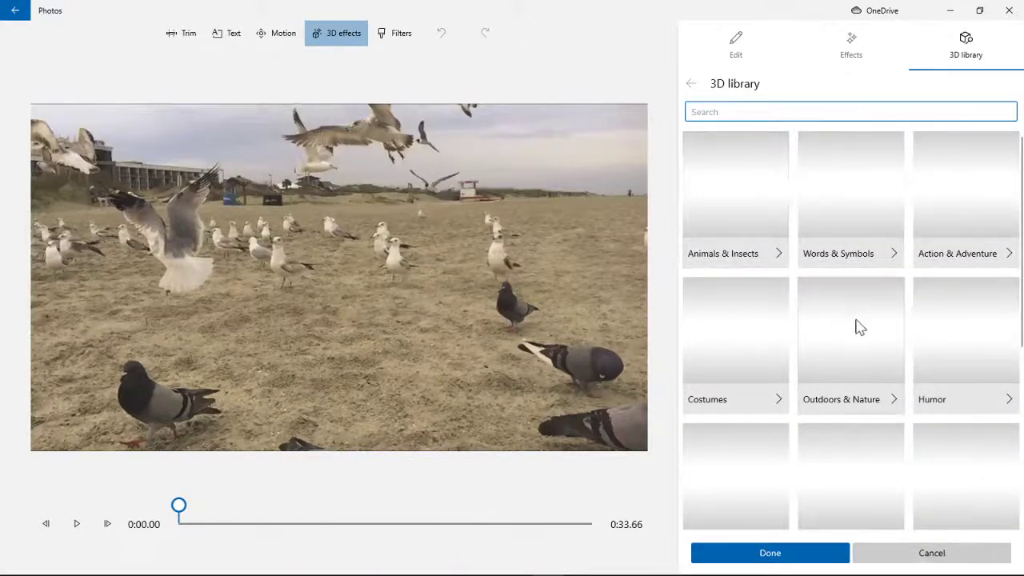
pyautogui.scroll(-5, 868, 329)
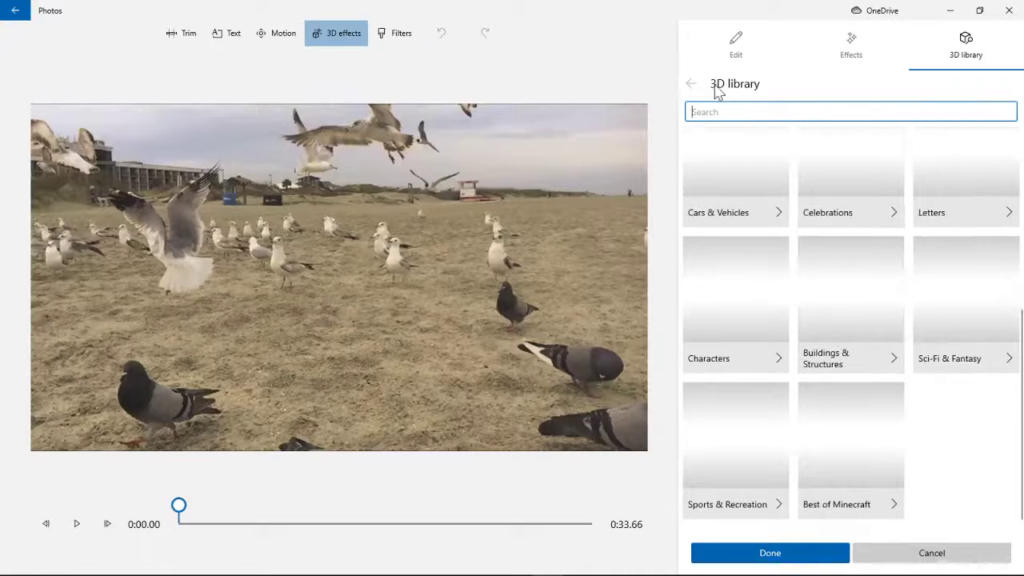
pyautogui.click(707, 90)
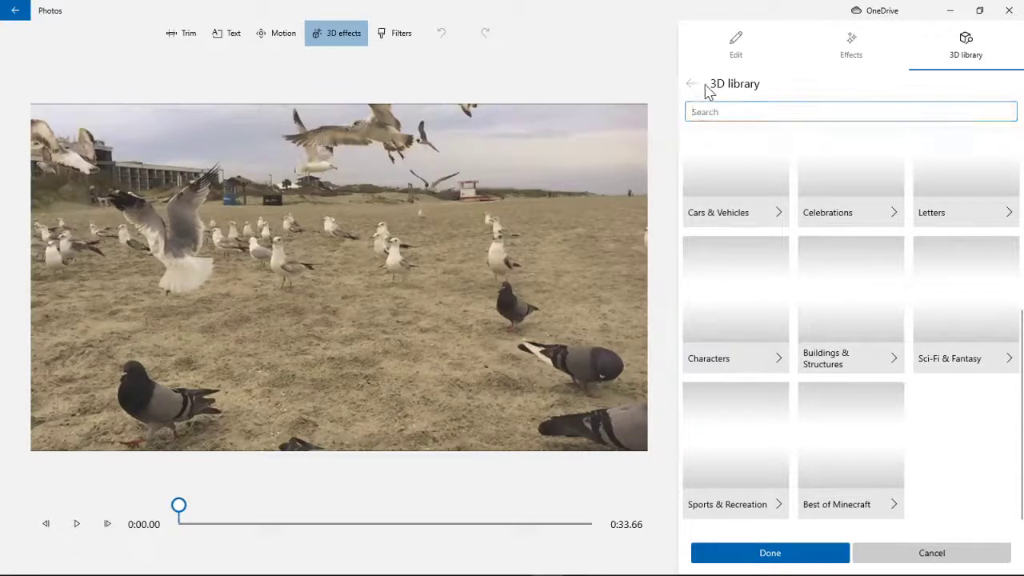
pyautogui.click(850, 64)
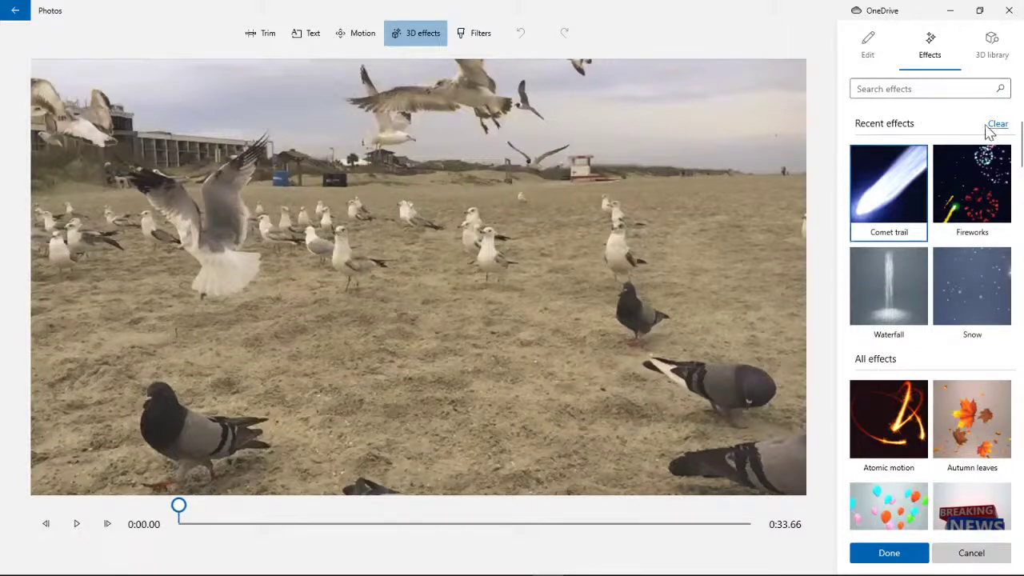
# Apply the Autumn leaves effect from the All effects list to the beach clip.
pyautogui.scroll(-3, 948, 124)
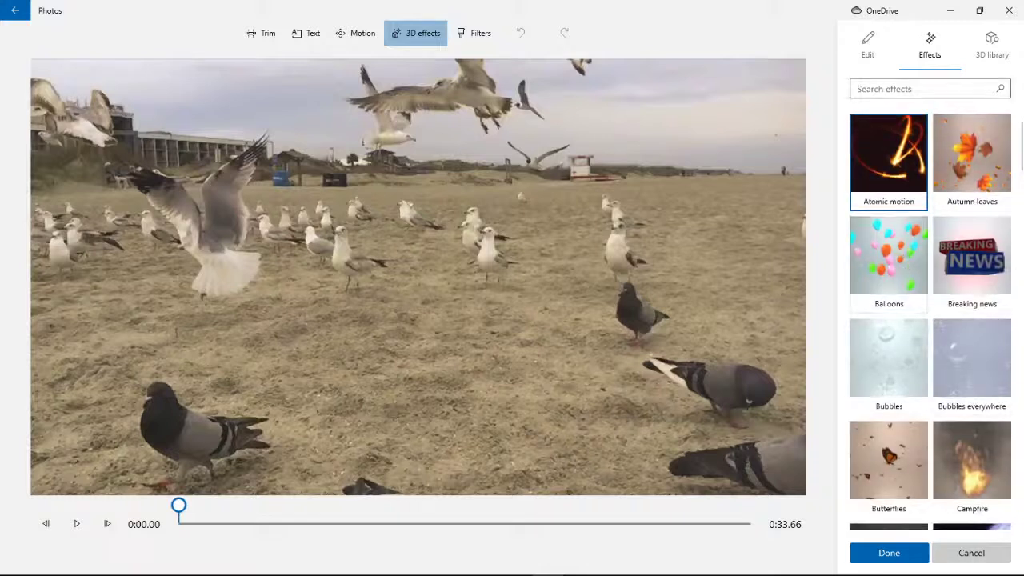
pyautogui.click(924, 89)
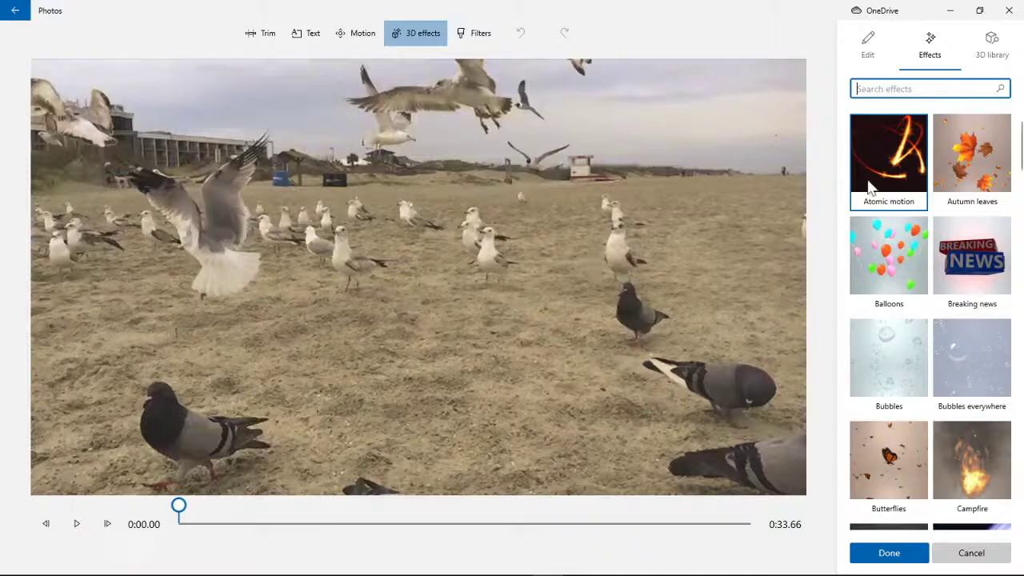
pyautogui.click(960, 151)
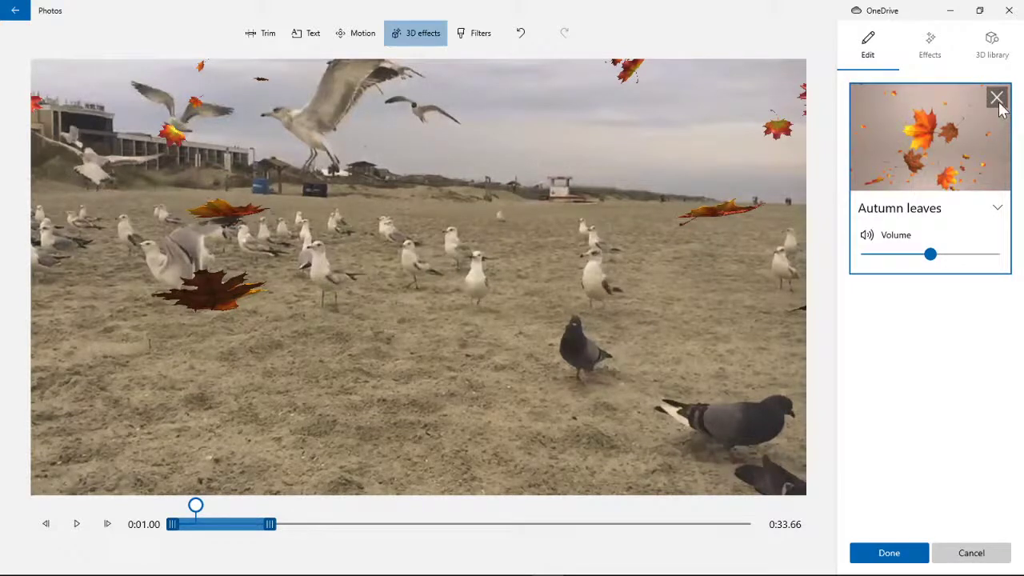
# Remove and re-add Autumn leaves, extending the effect further into the clip.
pyautogui.click(997, 99)
pyautogui.click(934, 58)
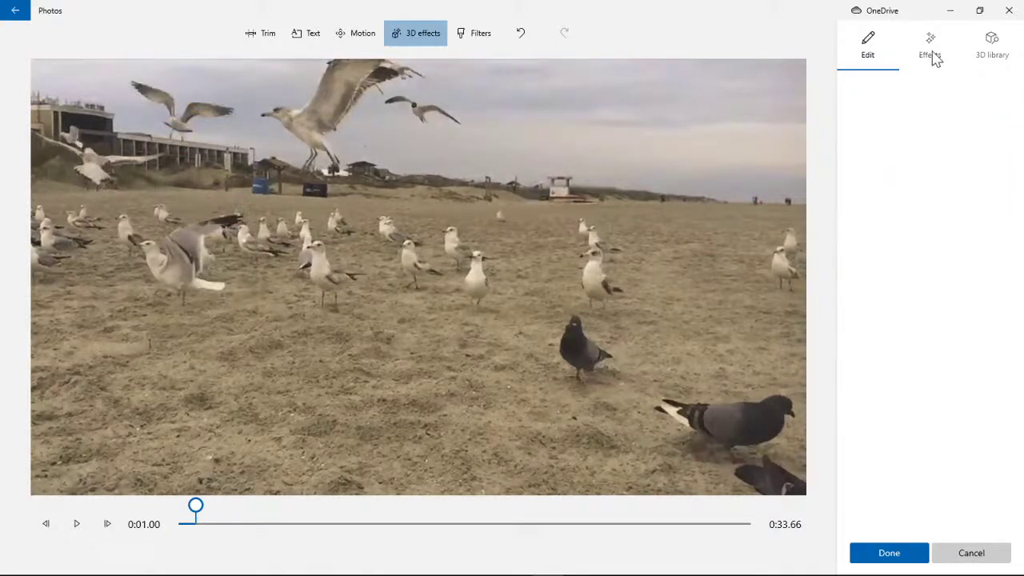
pyautogui.click(906, 200)
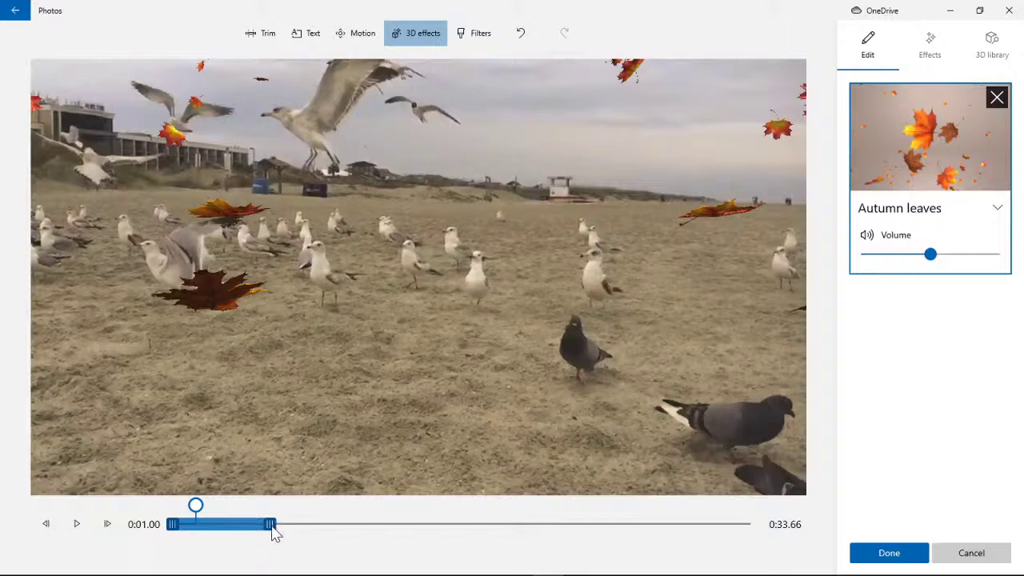
pyautogui.moveTo(274, 534); pyautogui.dragTo(782, 528)
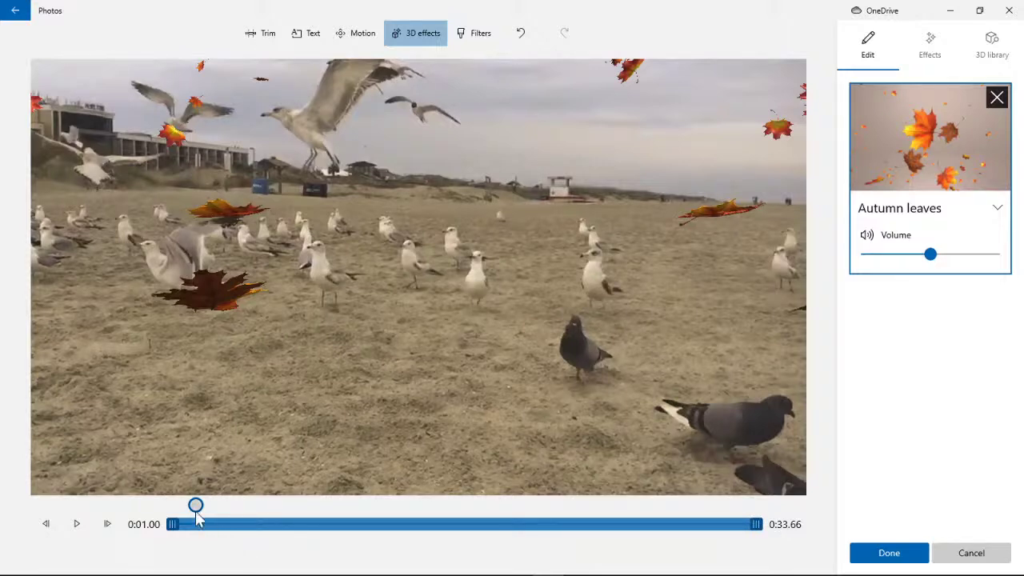
# Preview the falling leaves, shorten the effect's duration, then delete Autumn leaves.
pyautogui.moveTo(197, 515); pyautogui.dragTo(175, 514)
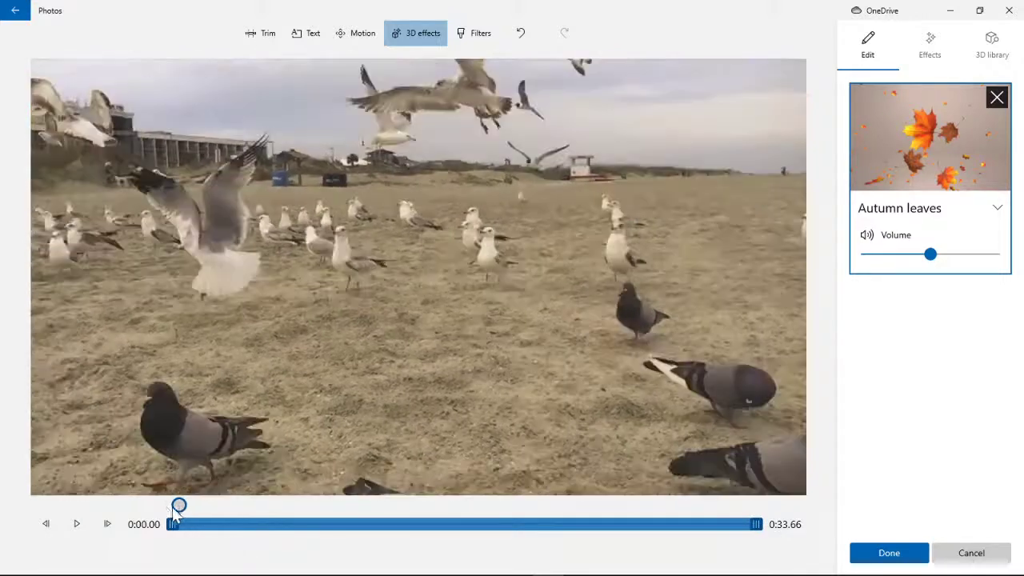
pyautogui.click(76, 525)
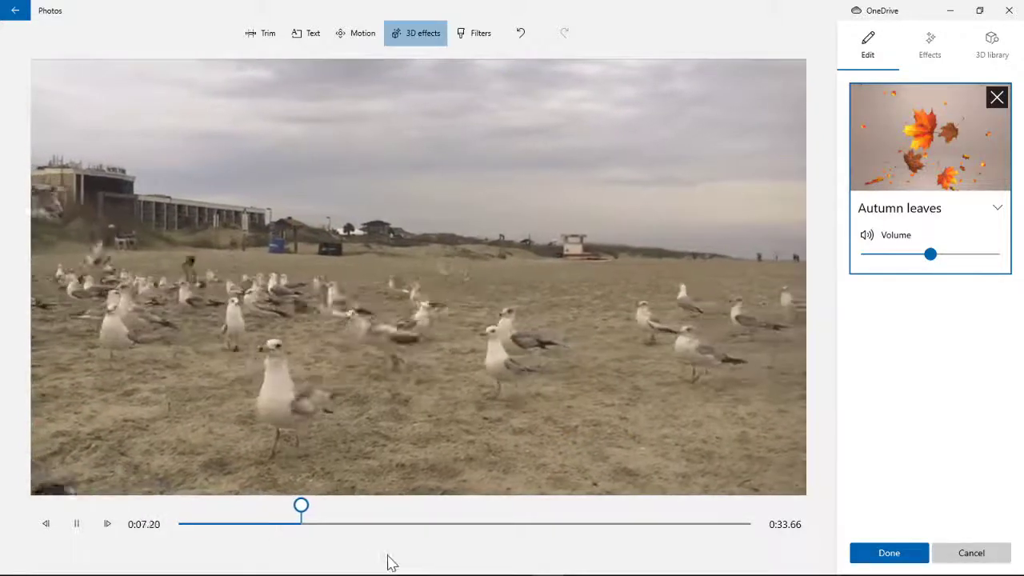
pyautogui.click(77, 525)
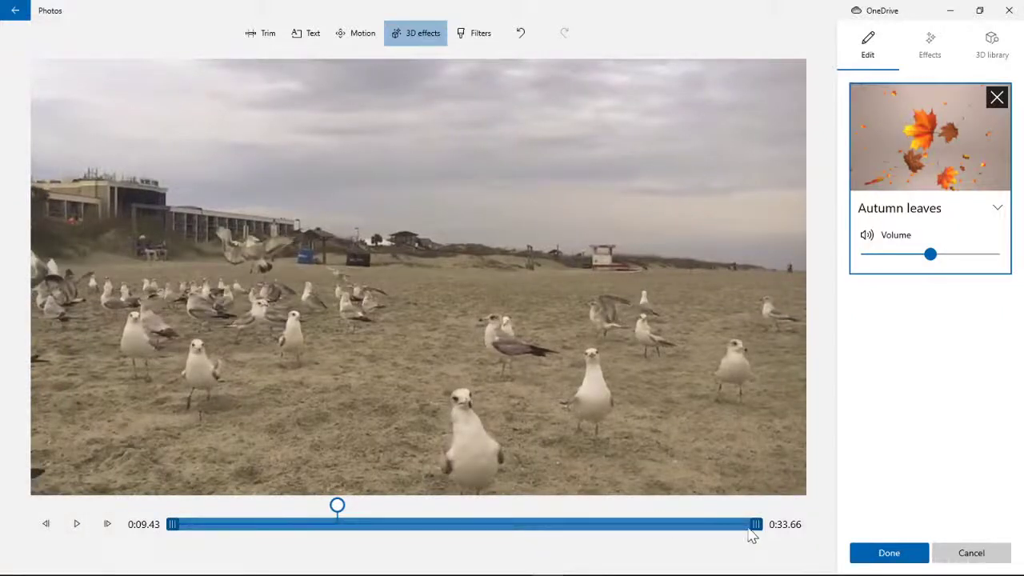
pyautogui.click(76, 525)
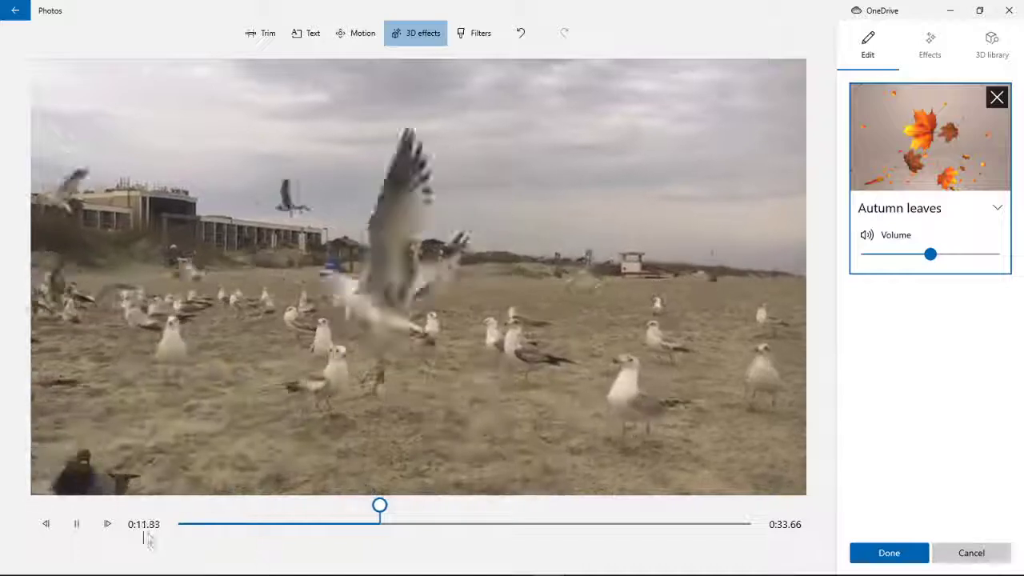
pyautogui.click(76, 525)
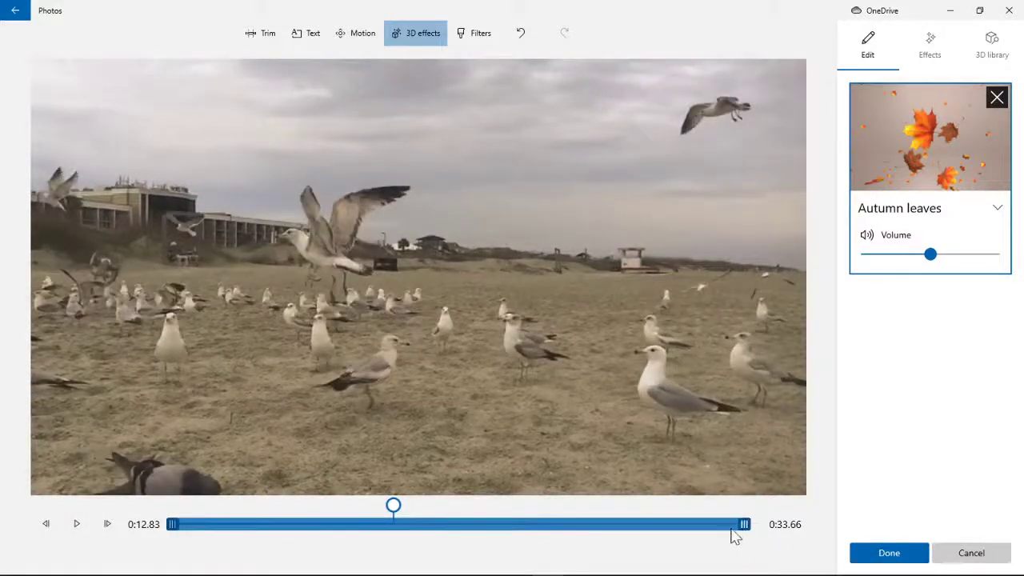
pyautogui.moveTo(733, 531); pyautogui.dragTo(148, 520)
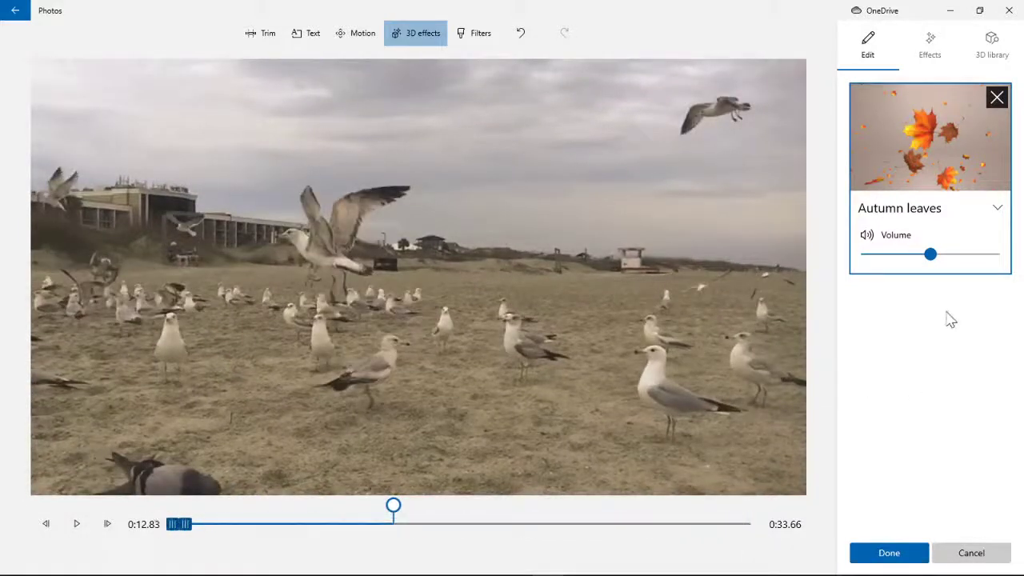
pyautogui.click(997, 98)
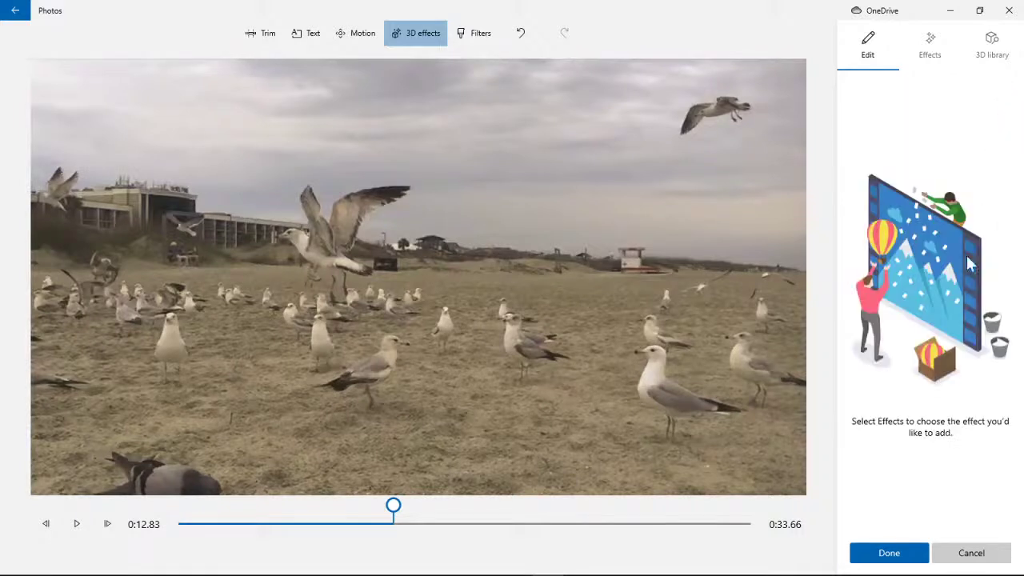
pyautogui.click(939, 60)
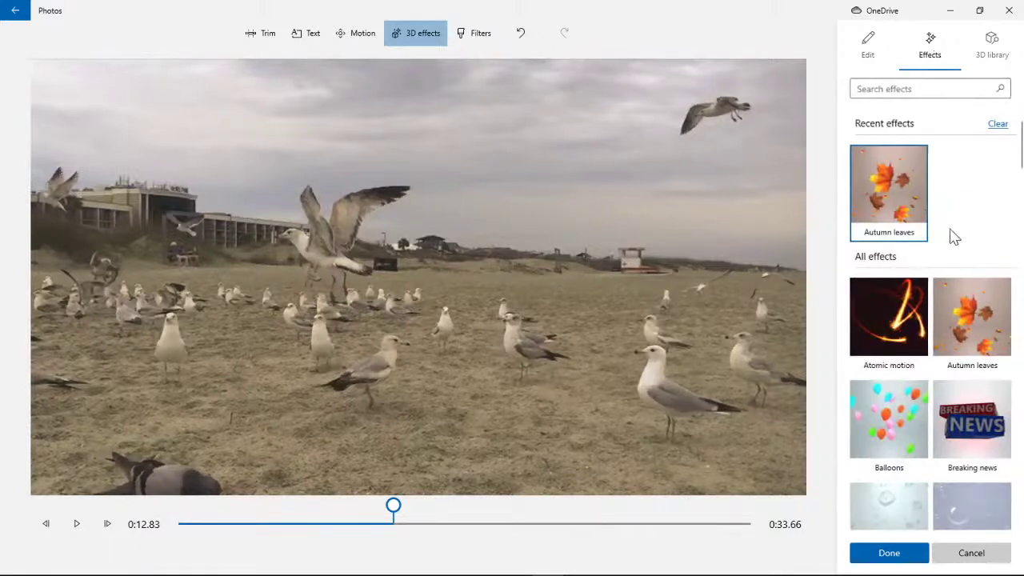
pyautogui.click(889, 312)
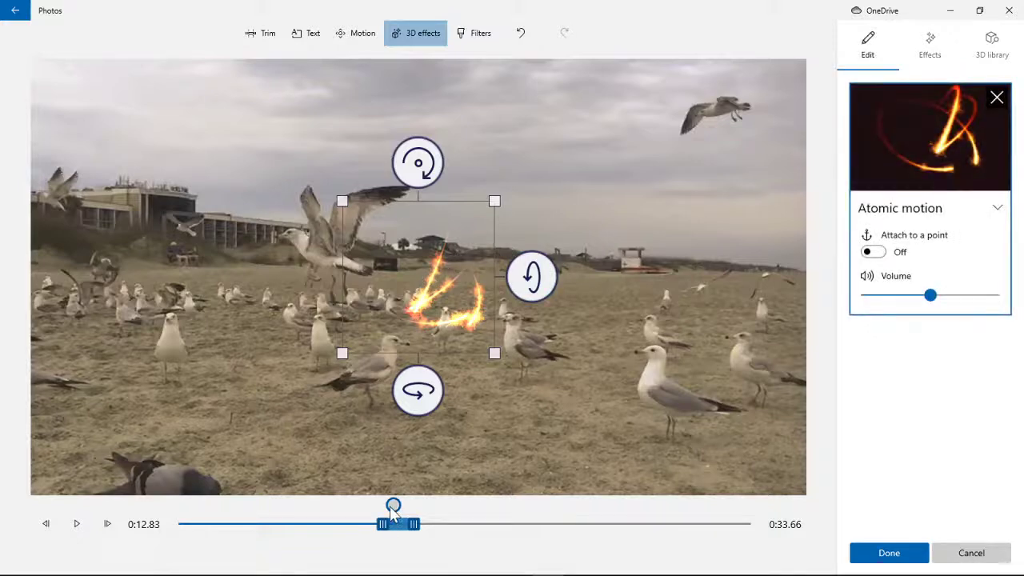
pyautogui.moveTo(393, 512); pyautogui.dragTo(365, 507)
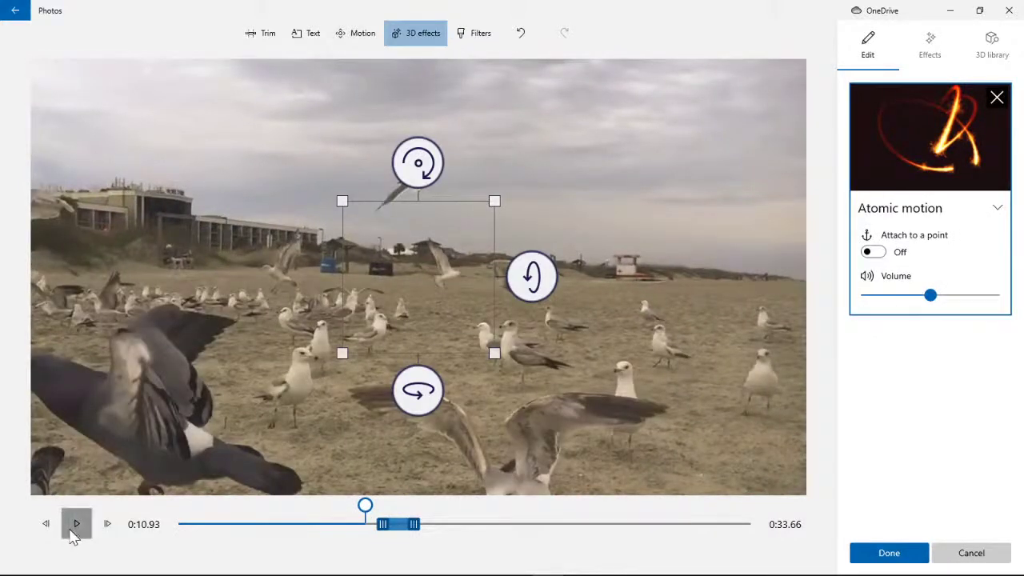
pyautogui.click(73, 528)
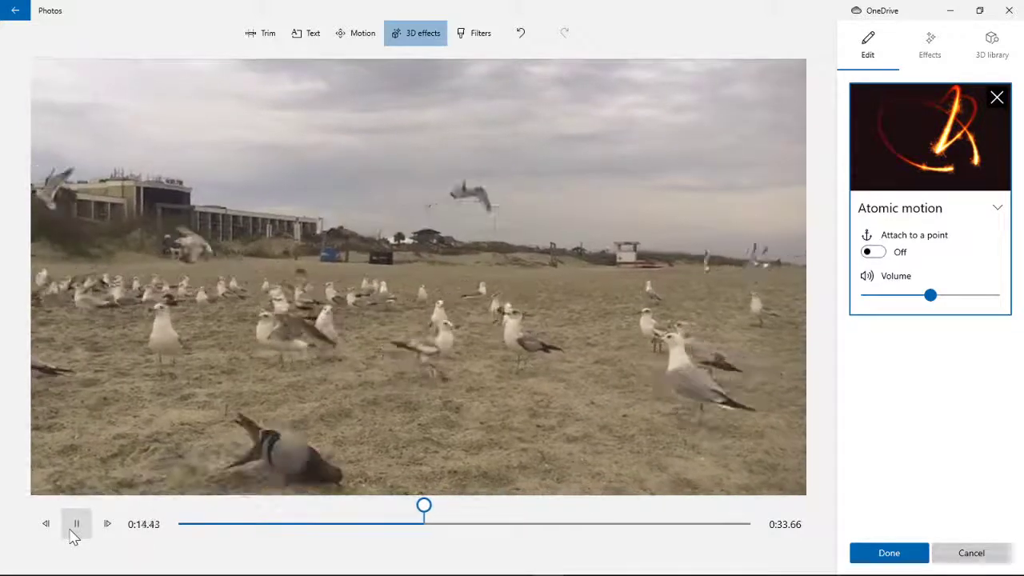
pyautogui.click(76, 525)
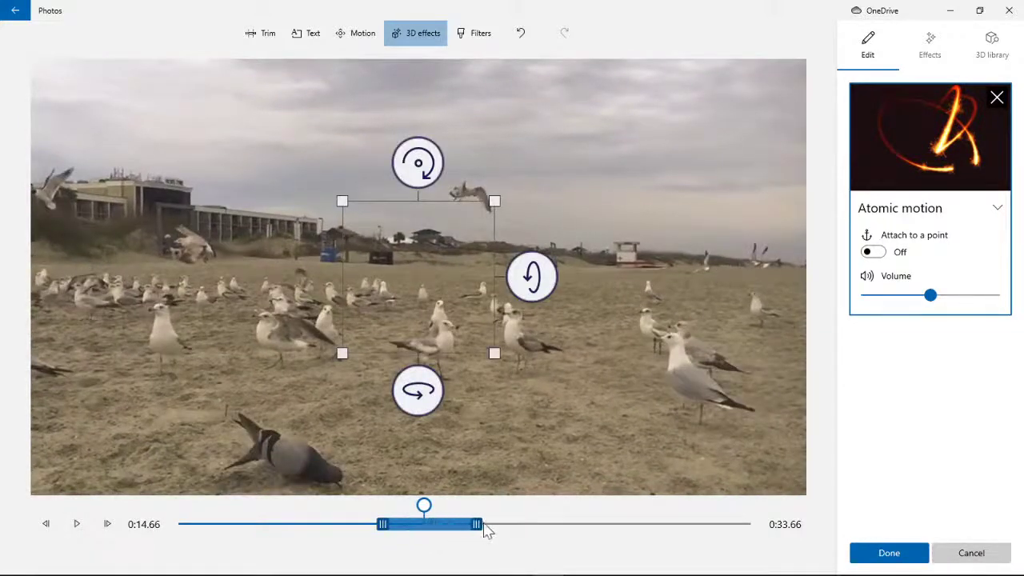
pyautogui.moveTo(422, 513); pyautogui.dragTo(363, 507)
pyautogui.click(78, 525)
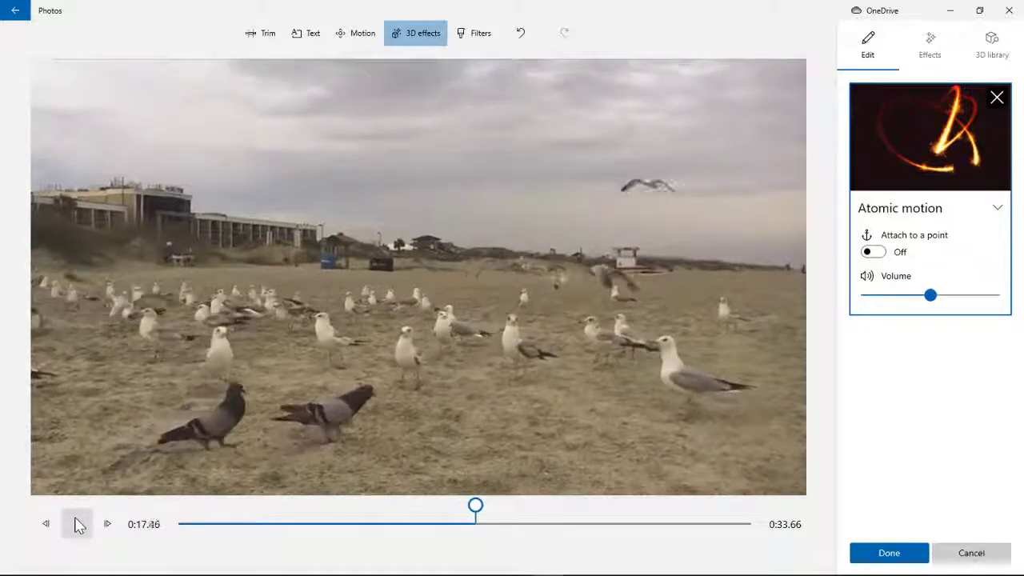
pyautogui.click(78, 524)
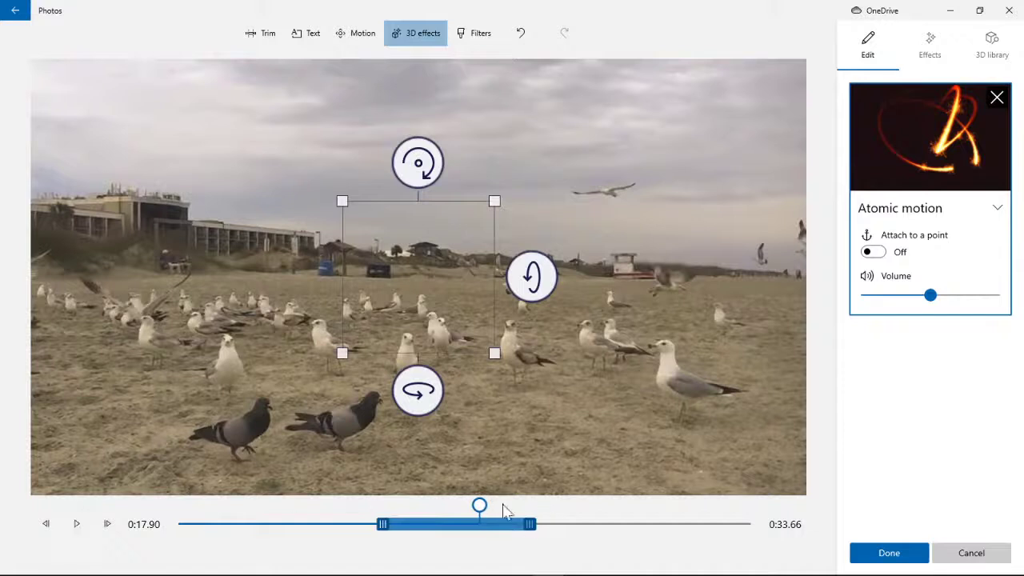
pyautogui.click(458, 516)
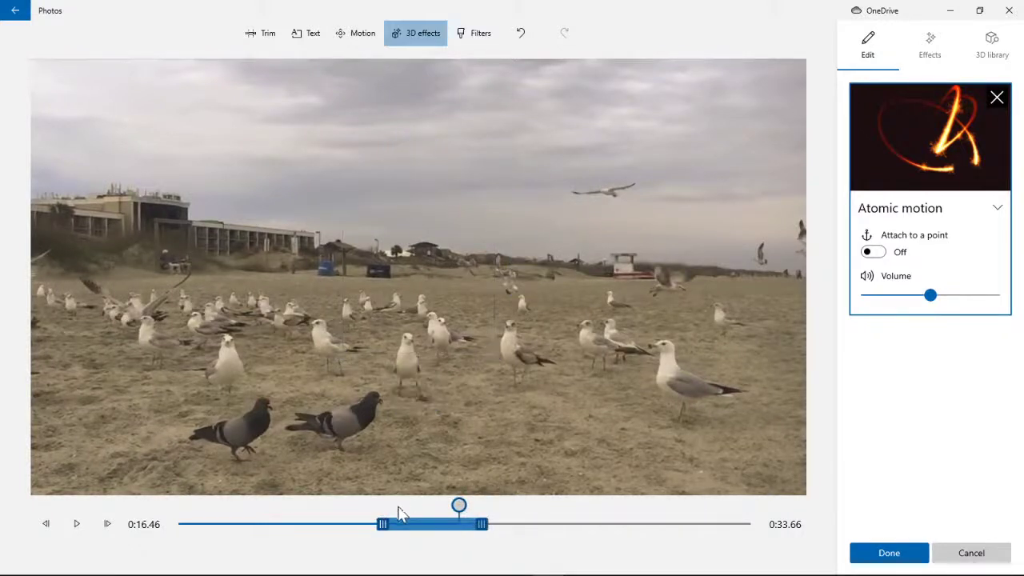
pyautogui.click(404, 522)
pyautogui.click(78, 525)
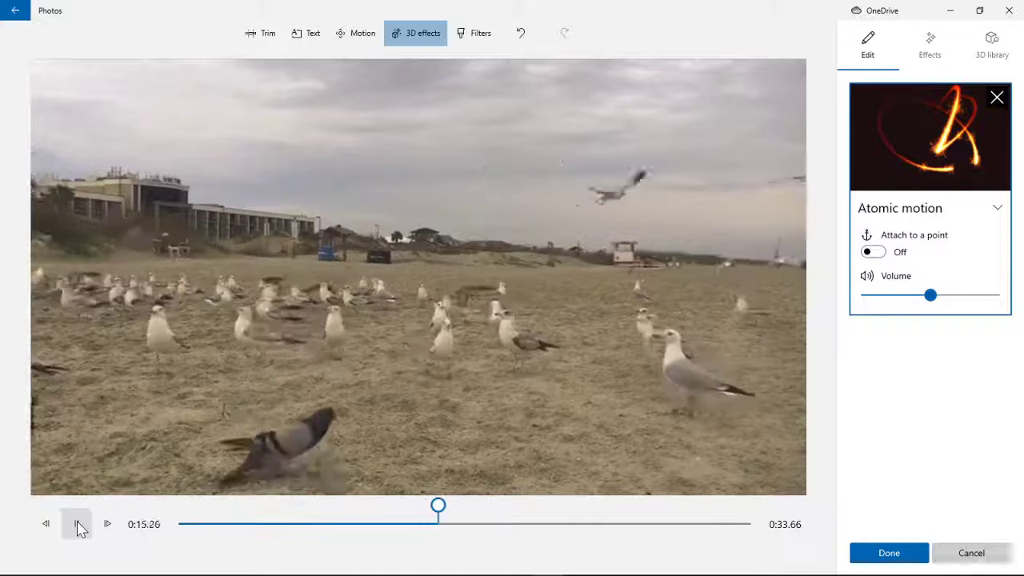
pyautogui.click(77, 525)
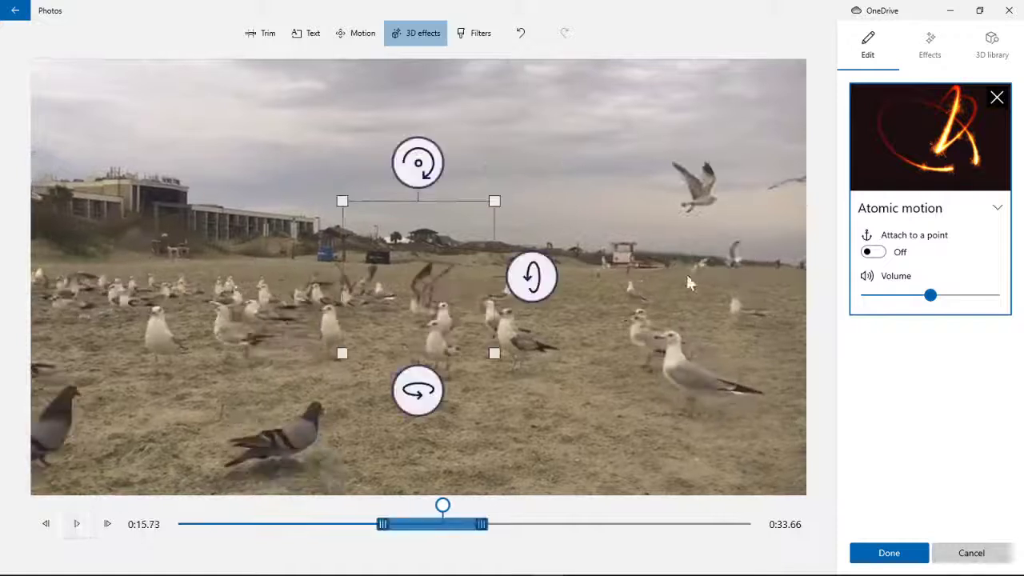
pyautogui.click(997, 99)
# Choose Bubbles from the effects gallery so it starts on the seagull clip at 0:15.73.
pyautogui.click(947, 55)
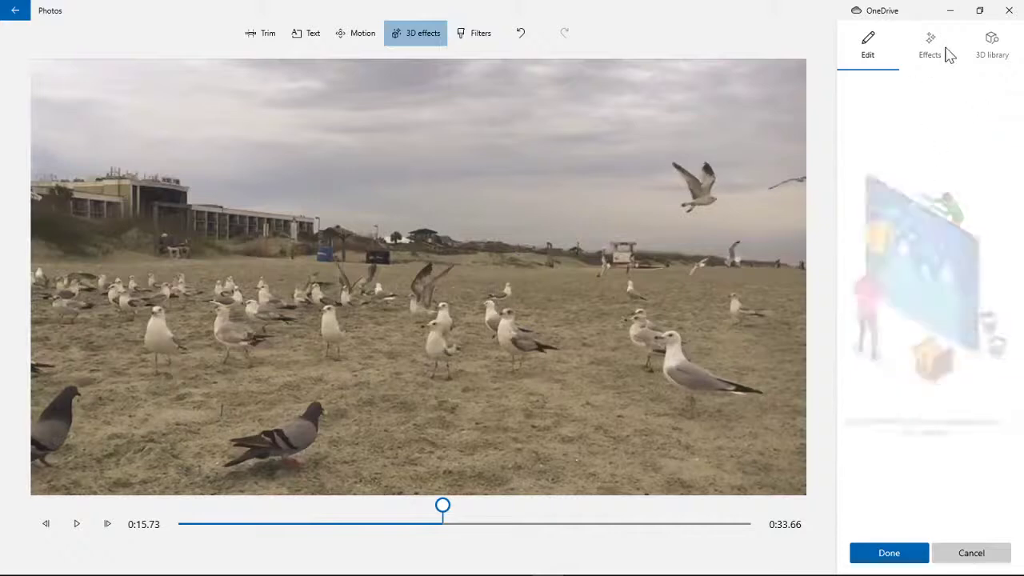
pyautogui.click(989, 52)
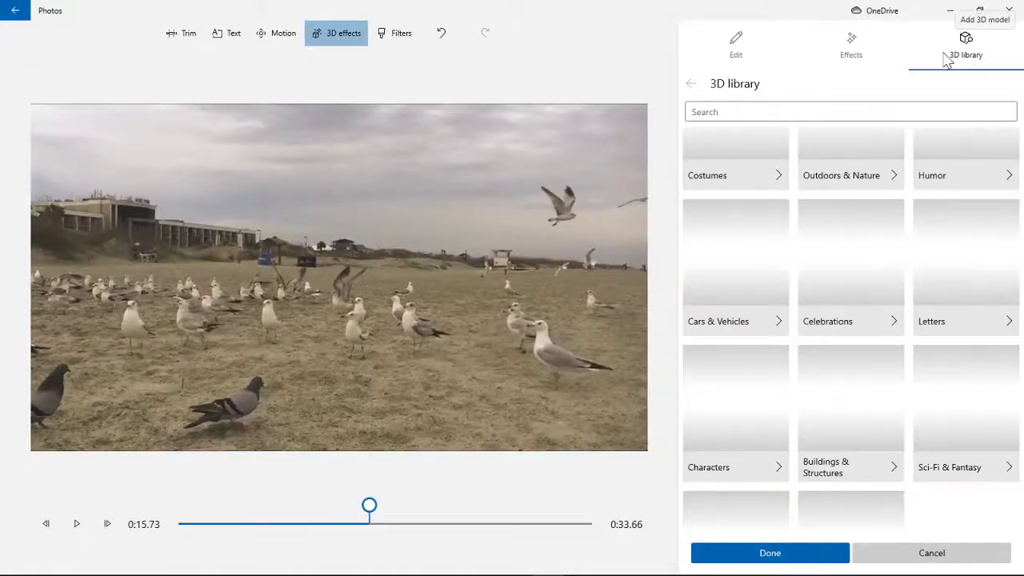
pyautogui.click(872, 60)
pyautogui.scroll(-2, 942, 323)
pyautogui.scroll(-1, 942, 323)
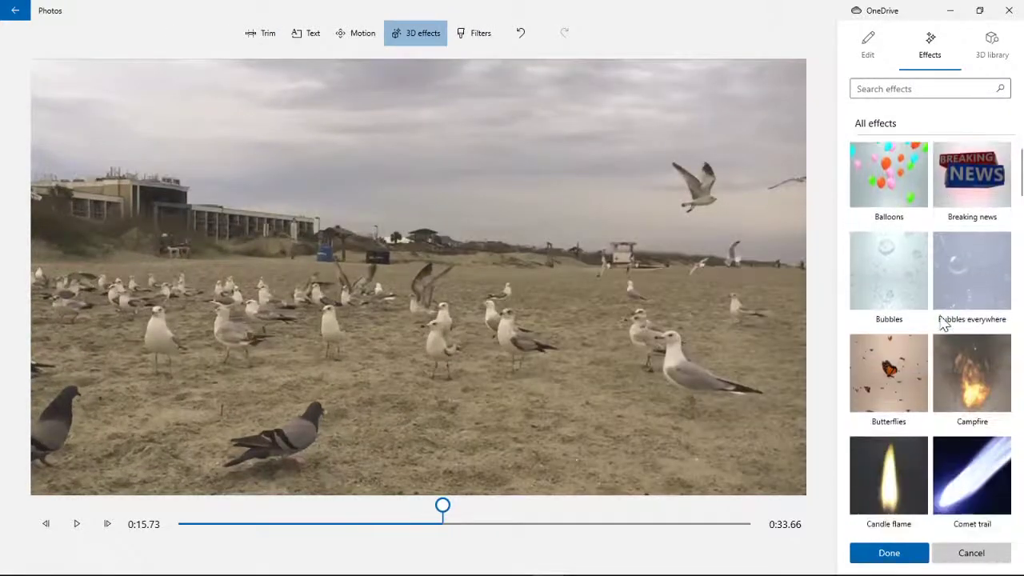
pyautogui.click(894, 283)
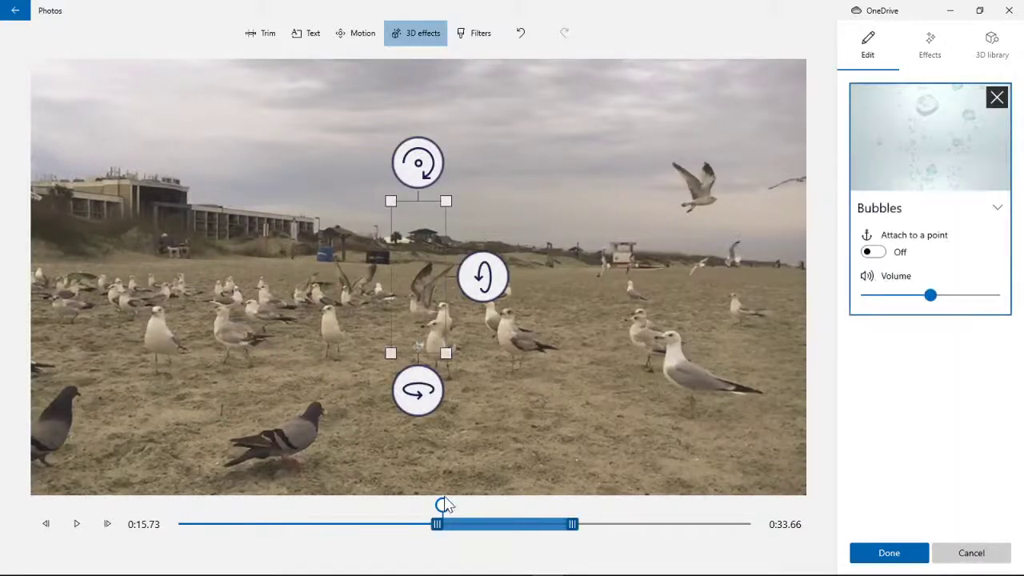
# Preview Bubbles from 0:14.60 and again from 0:13.83, pausing at 0:19.13.
pyautogui.moveTo(444, 508); pyautogui.dragTo(427, 505)
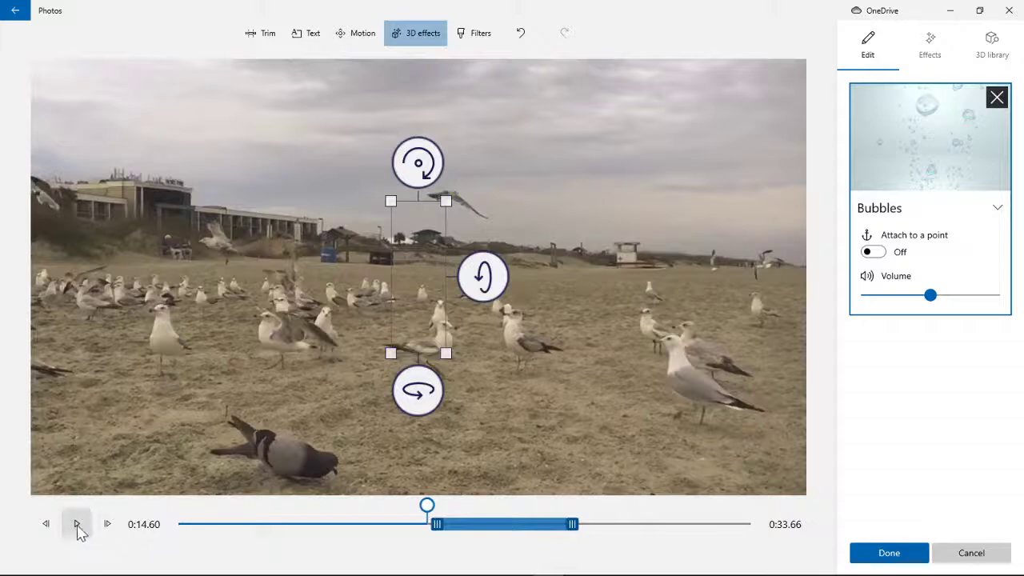
pyautogui.click(77, 525)
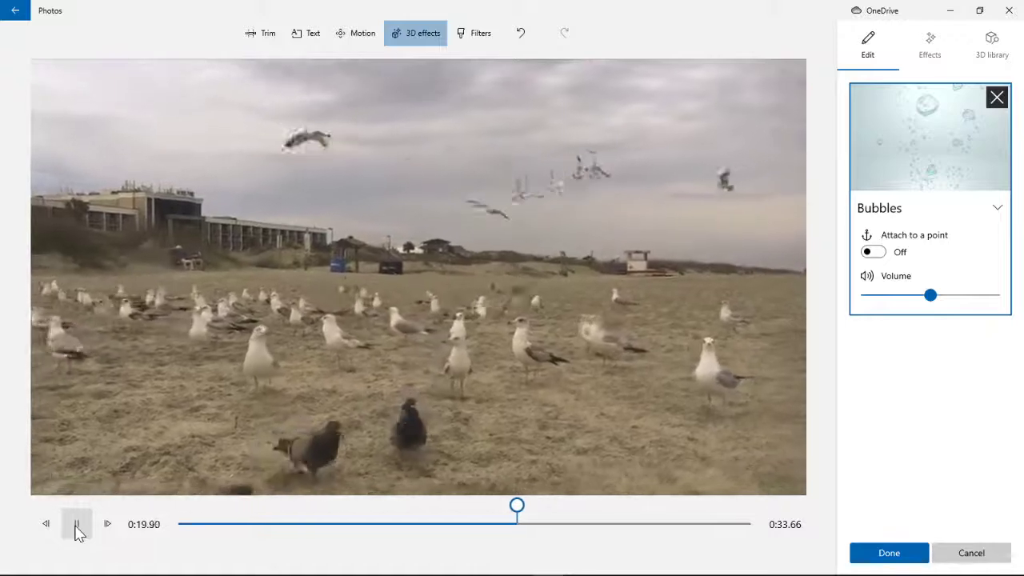
pyautogui.click(76, 525)
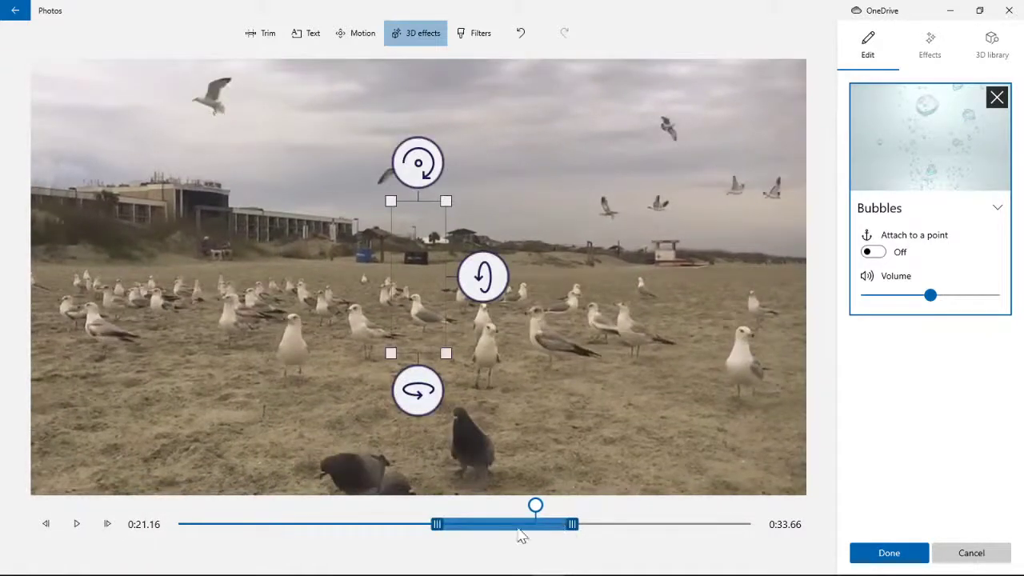
pyautogui.click(72, 531)
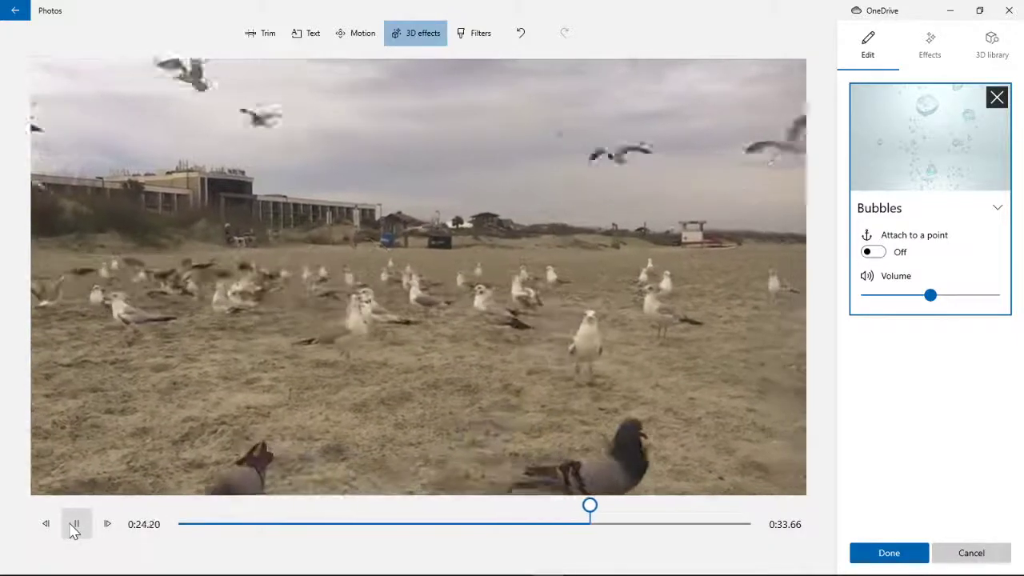
pyautogui.click(74, 531)
pyautogui.moveTo(599, 507); pyautogui.dragTo(373, 507)
pyautogui.click(416, 515)
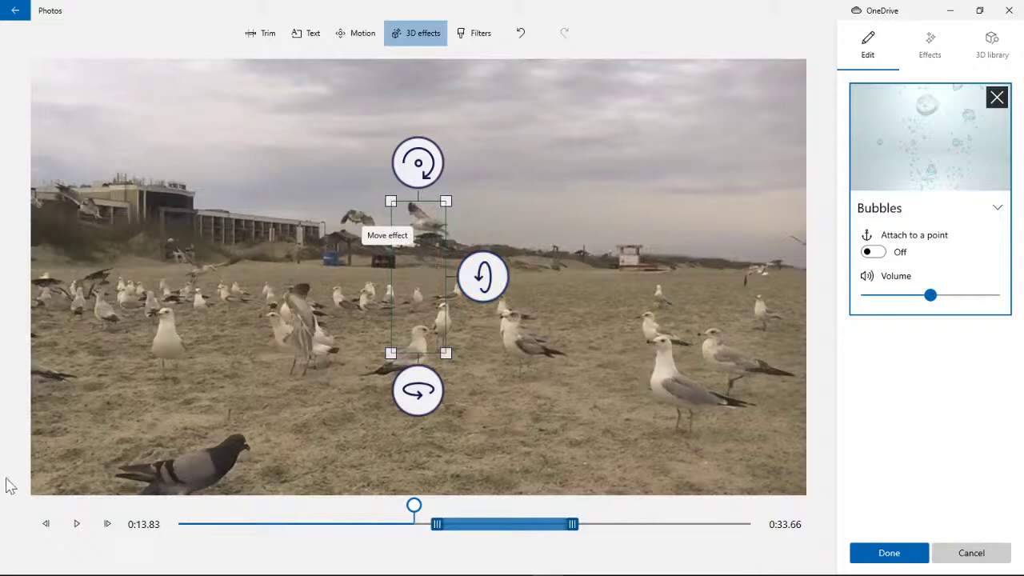
pyautogui.click(84, 535)
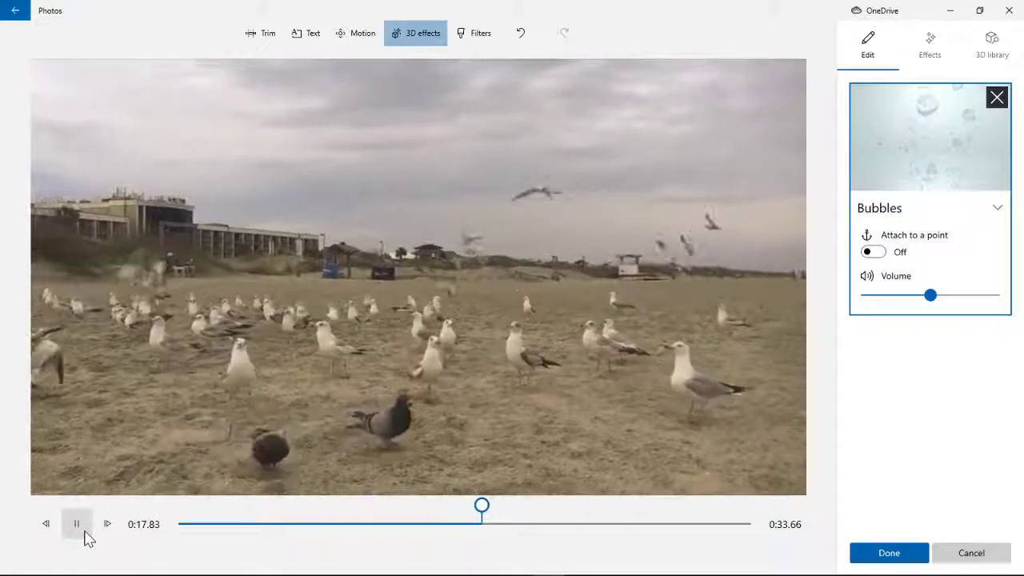
pyautogui.click(896, 156)
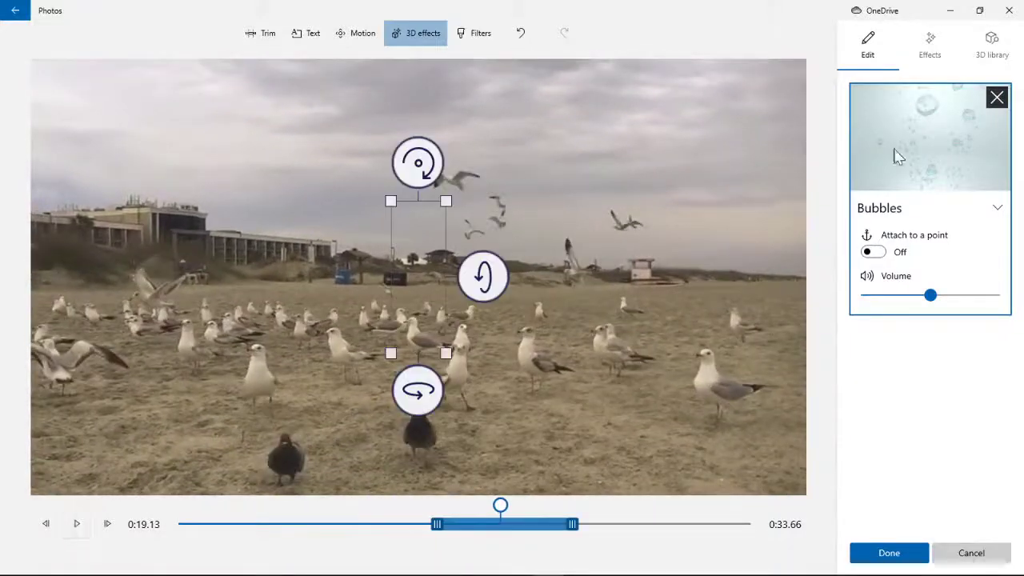
# Delete Bubbles, re-add it at 0:19.13, and preview it again from 0:17.00.
pyautogui.click(999, 210)
pyautogui.click(1006, 120)
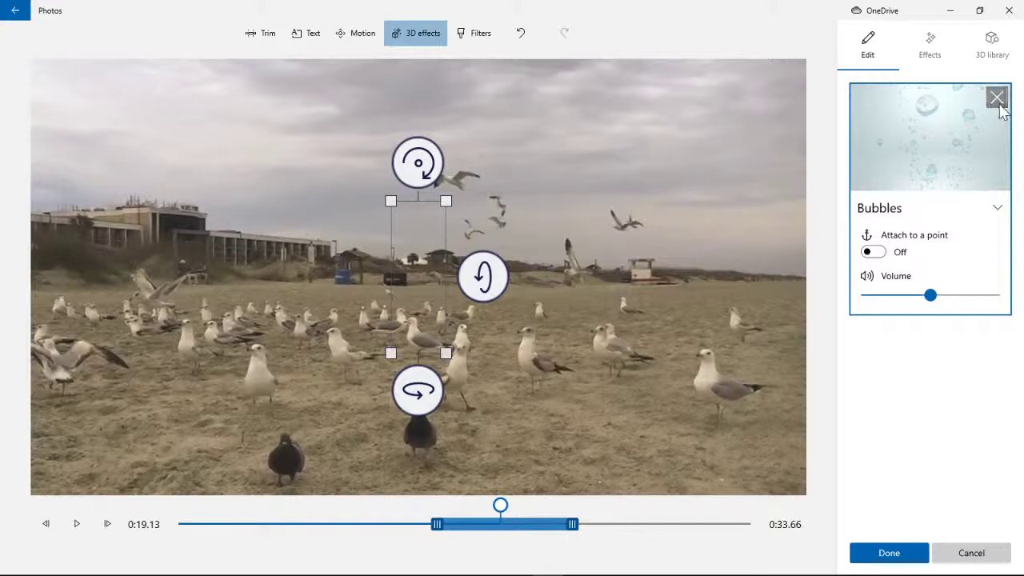
pyautogui.click(996, 97)
pyautogui.click(936, 53)
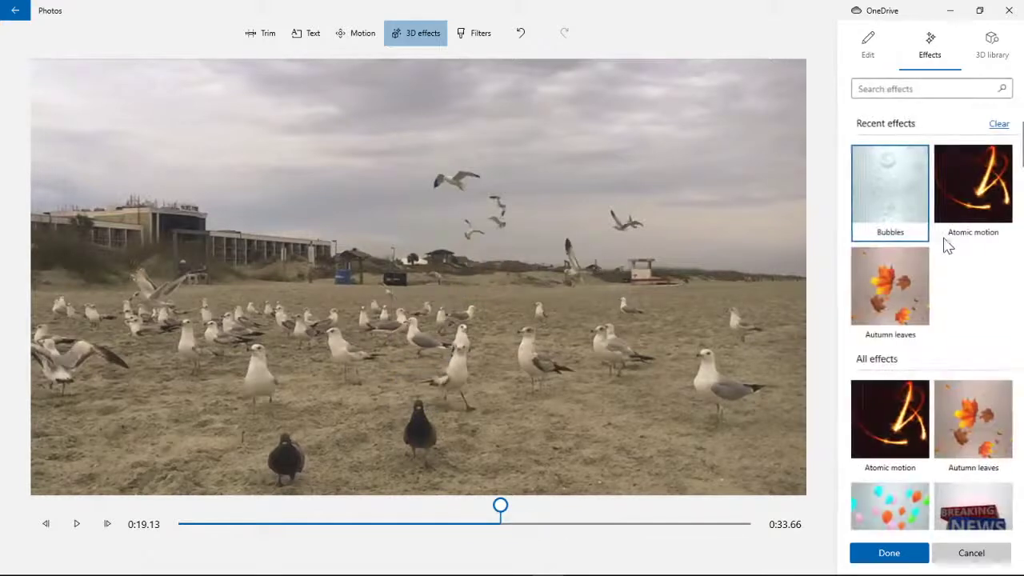
pyautogui.click(884, 227)
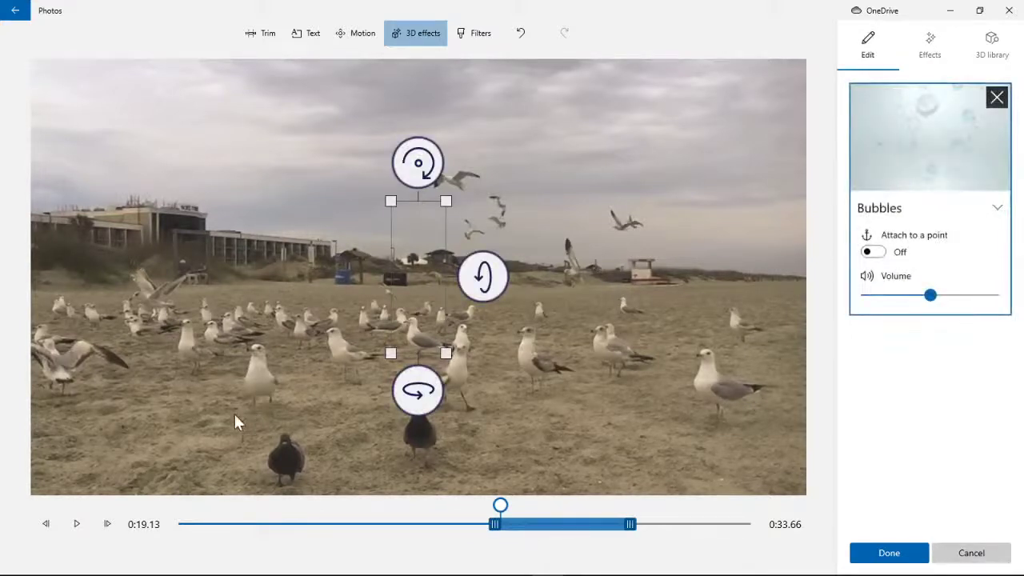
pyautogui.click(70, 532)
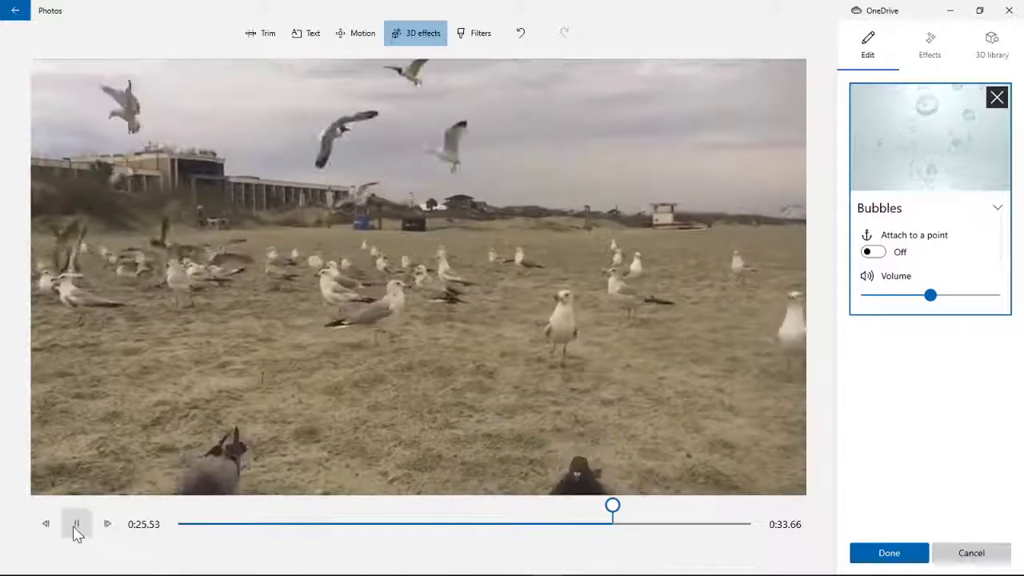
pyautogui.click(612, 507)
pyautogui.moveTo(622, 508); pyautogui.dragTo(469, 507)
pyautogui.click(79, 524)
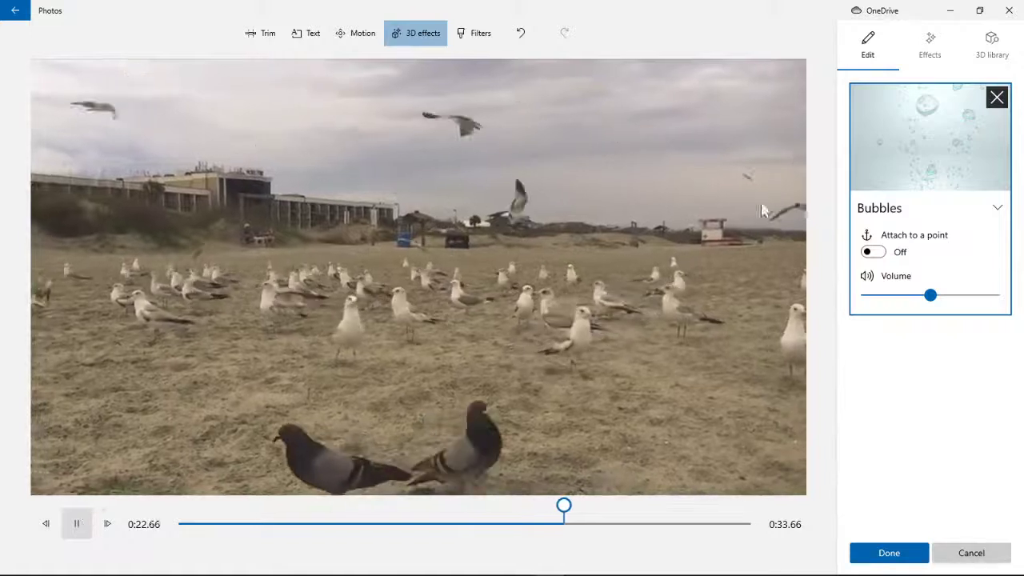
# Add the Comet trail effect to the beach clip.
pyautogui.click(931, 45)
pyautogui.scroll(-5, 944, 304)
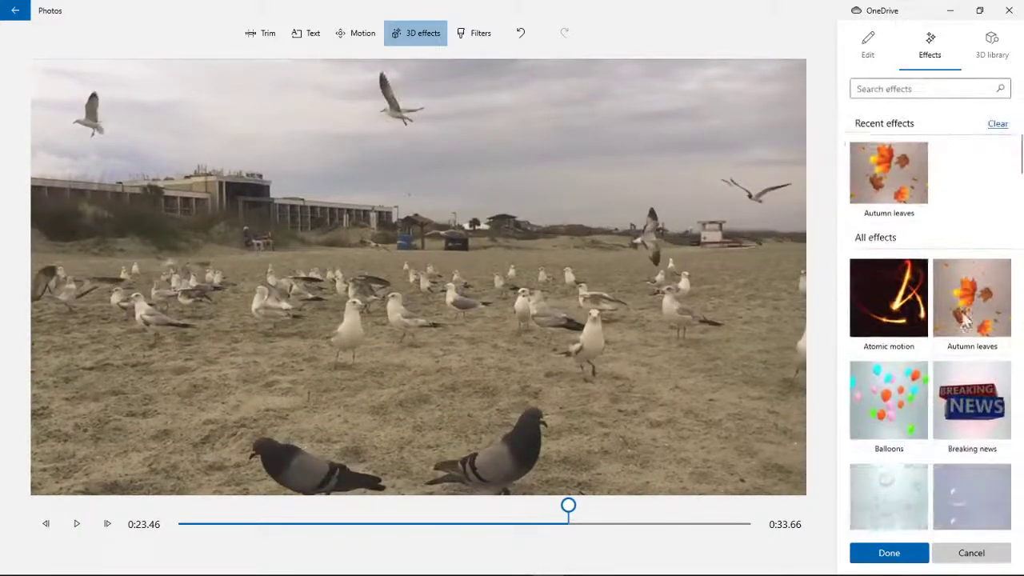
pyautogui.scroll(-2, 958, 338)
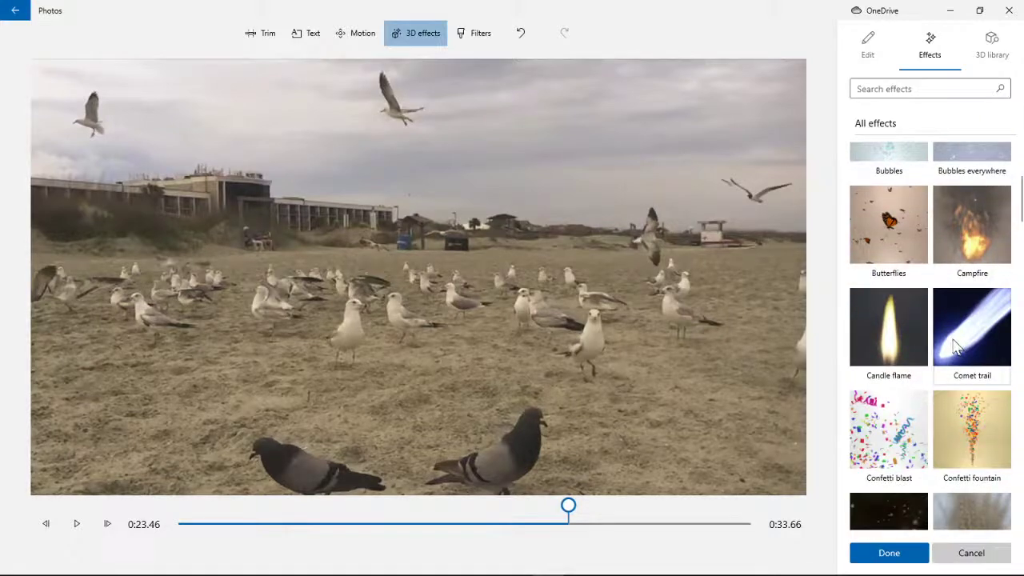
pyautogui.scroll(-1, 957, 345)
pyautogui.click(972, 276)
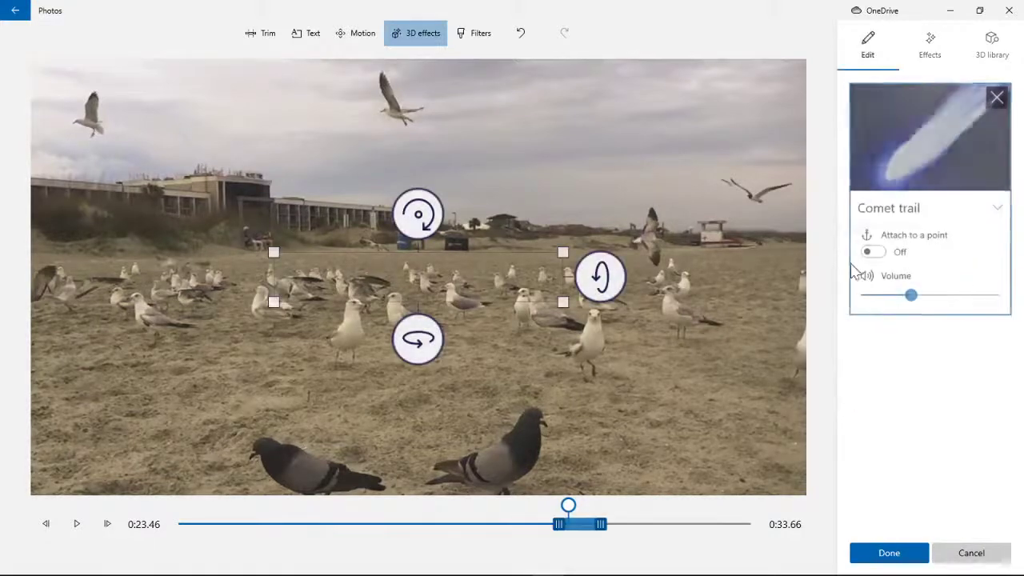
# Move the comet trail to the upper right, check it, then cancel the 3D effect edits.
pyautogui.moveTo(485, 258); pyautogui.dragTo(612, 134)
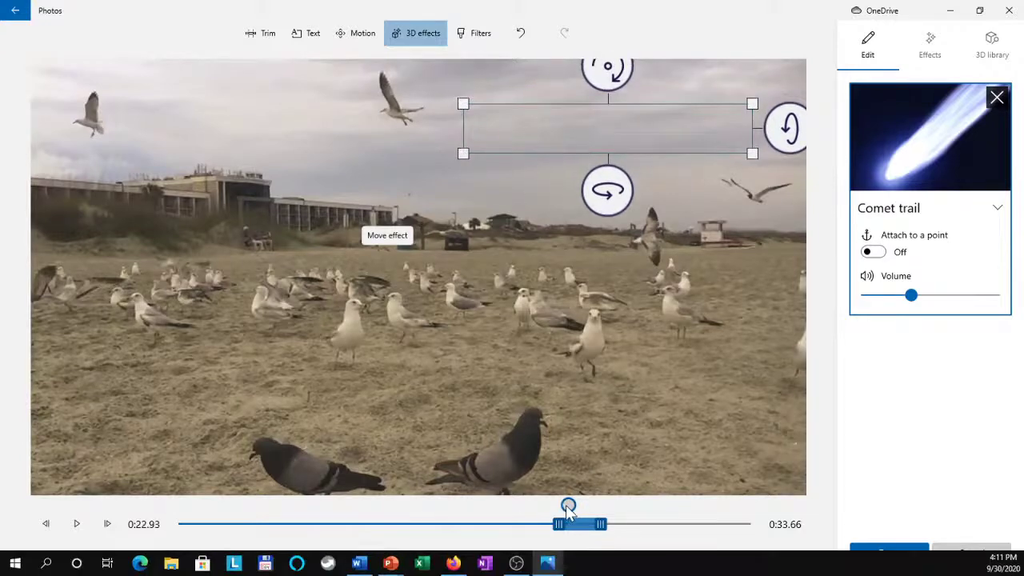
pyautogui.moveTo(568, 505)
pyautogui.mouseDown()
pyautogui.moveTo(551, 505)
pyautogui.moveTo(588, 508)
pyautogui.mouseUp()
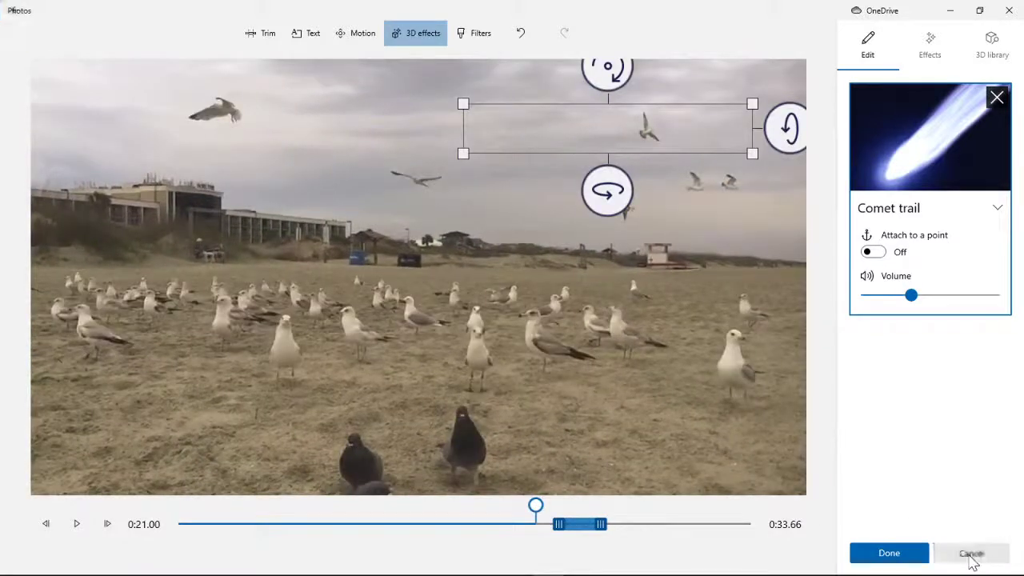
pyautogui.click(971, 555)
# Confirm the discard, select the 33.67-second clip at the storyboard's end, and open its 3D effects.
pyautogui.click(490, 323)
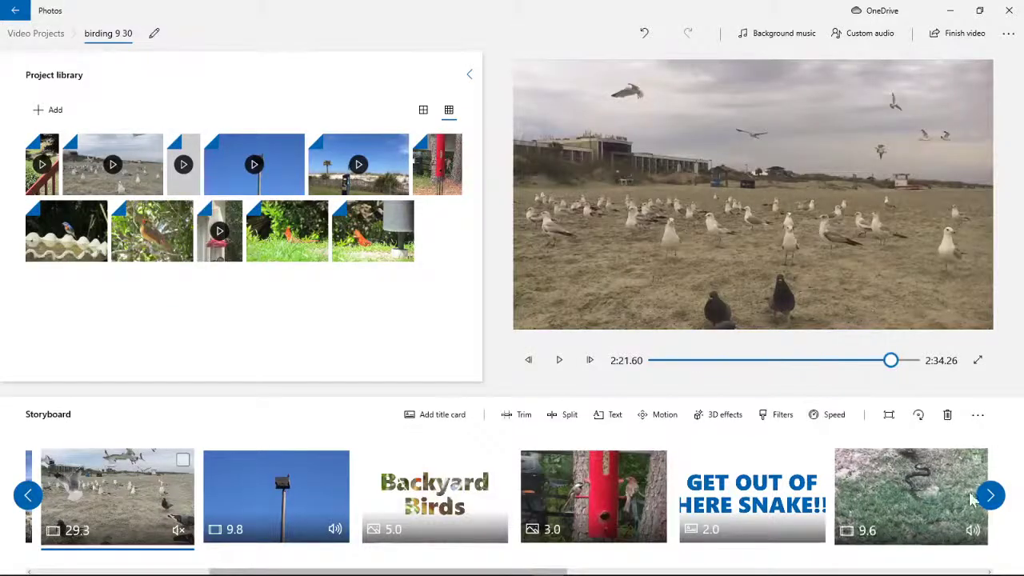
pyautogui.click(990, 496)
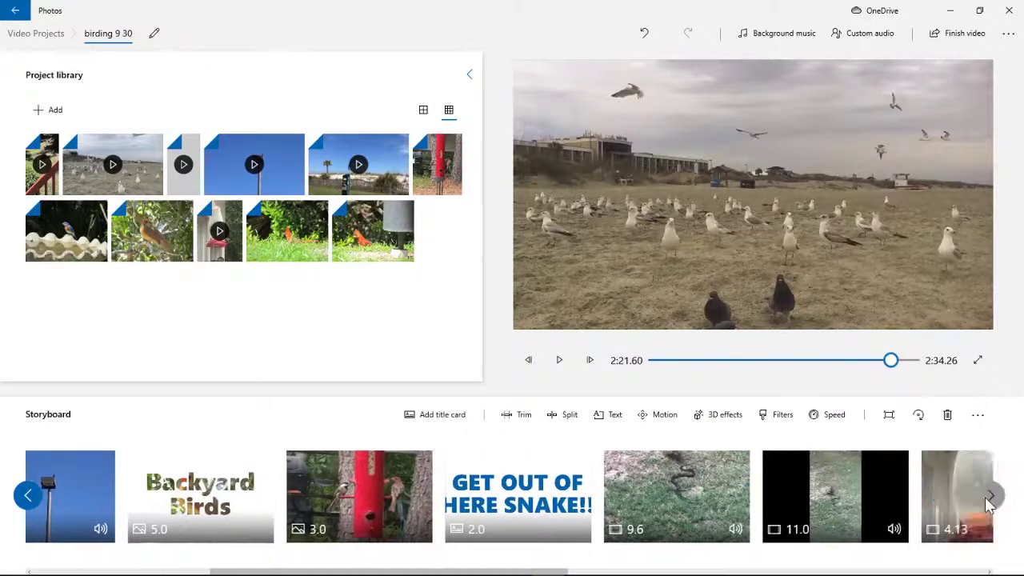
pyautogui.click(991, 496)
pyautogui.click(990, 496)
pyautogui.click(884, 494)
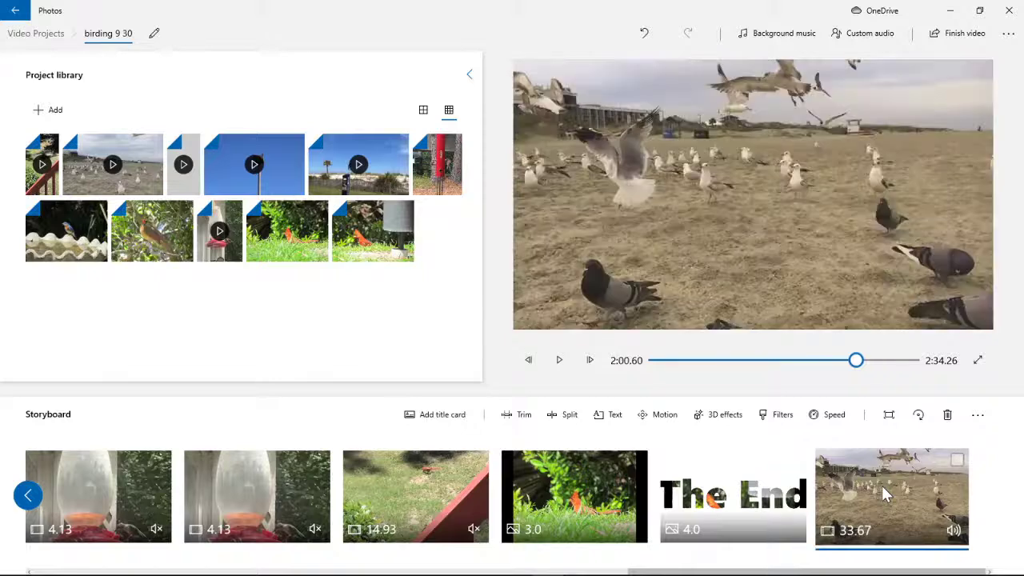
pyautogui.click(724, 416)
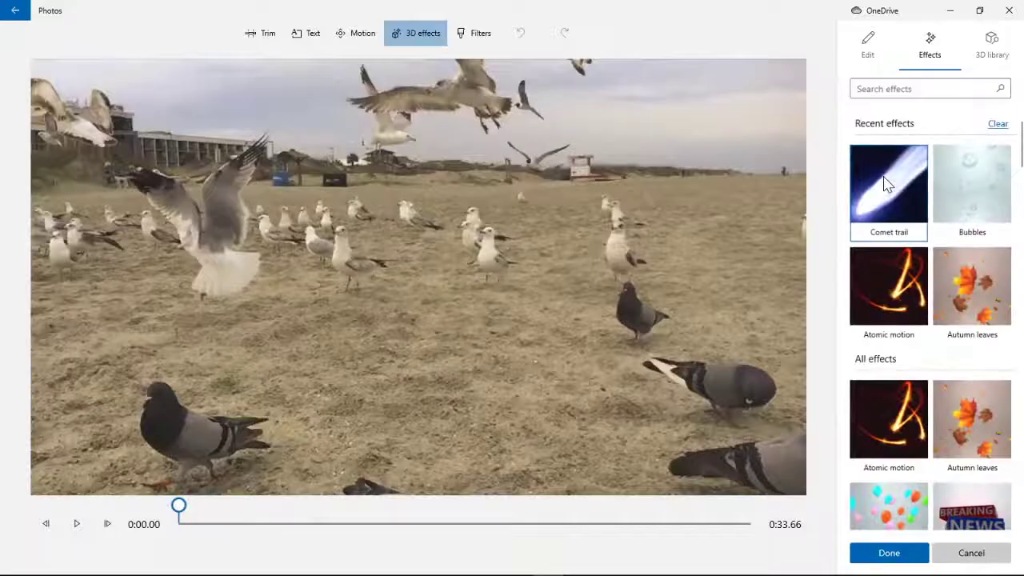
# Place Comet trail on the video, rotate it to point left, and raise it toward the sky.
pyautogui.click(873, 62)
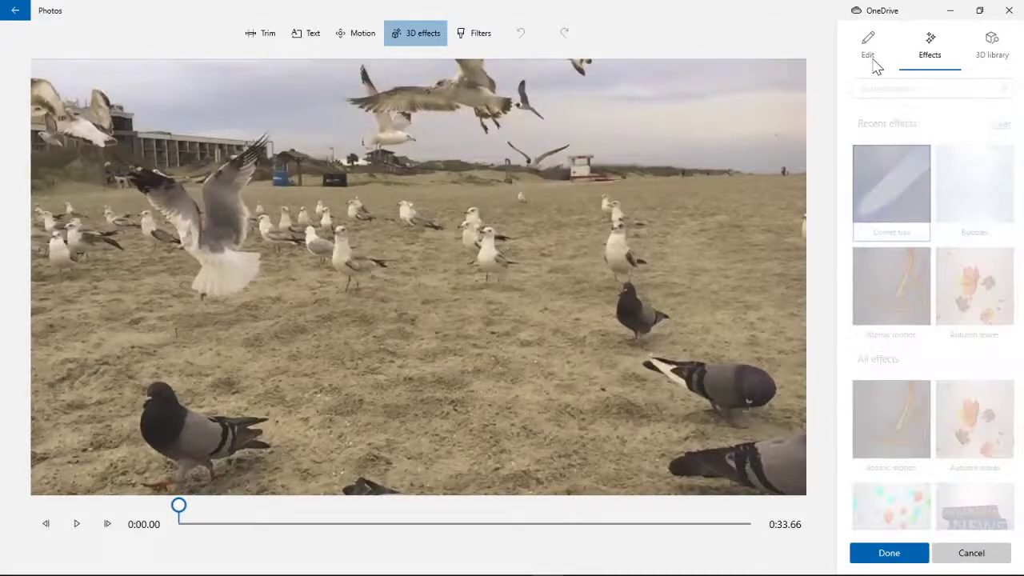
pyautogui.click(918, 59)
pyautogui.moveTo(905, 183); pyautogui.dragTo(575, 205)
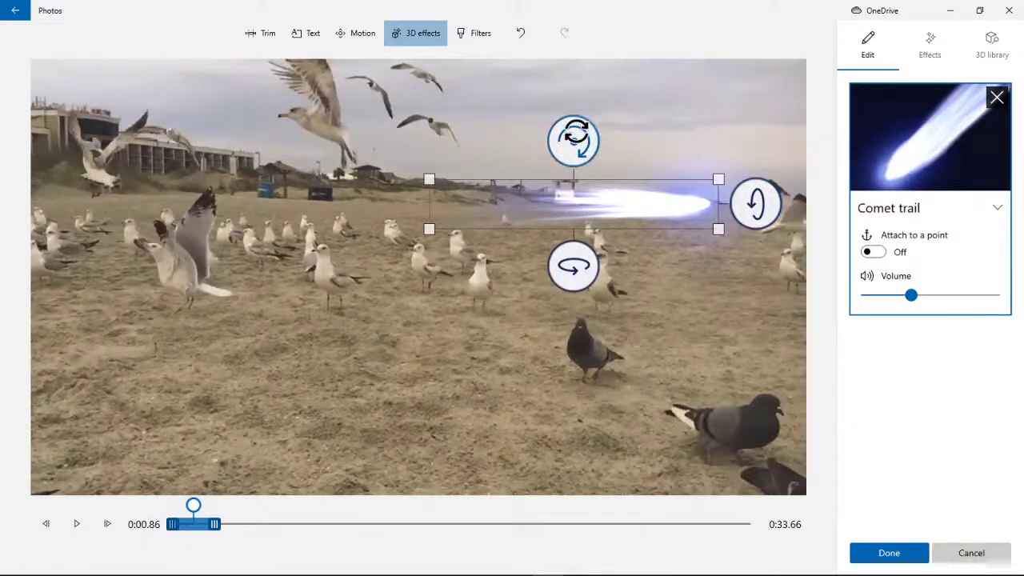
pyautogui.moveTo(755, 202); pyautogui.dragTo(576, 318)
pyautogui.moveTo(560, 207); pyautogui.dragTo(606, 117)
# Preview the comet trail twice from the start of the clip.
pyautogui.moveTo(193, 507); pyautogui.dragTo(155, 508)
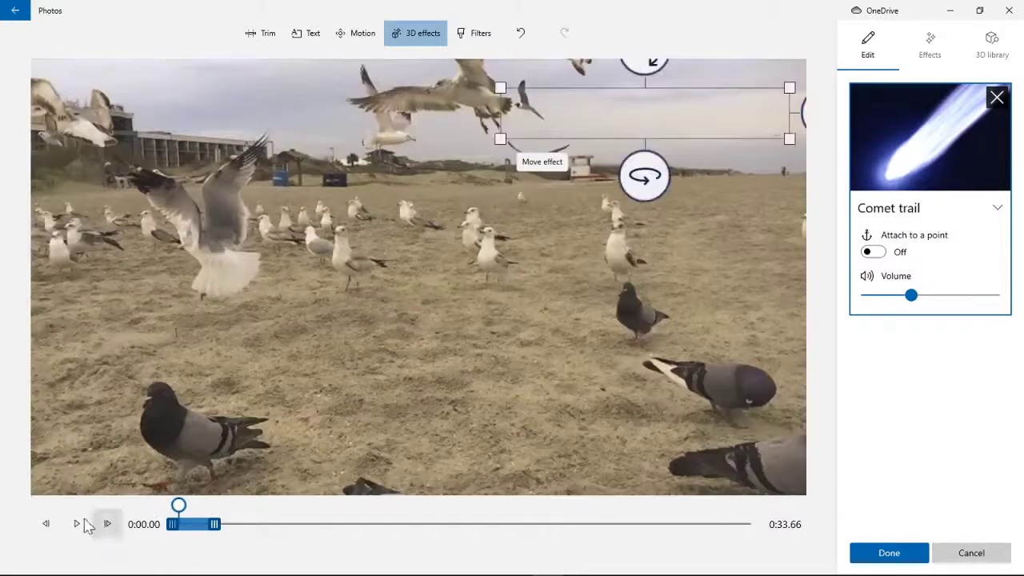
pyautogui.click(79, 525)
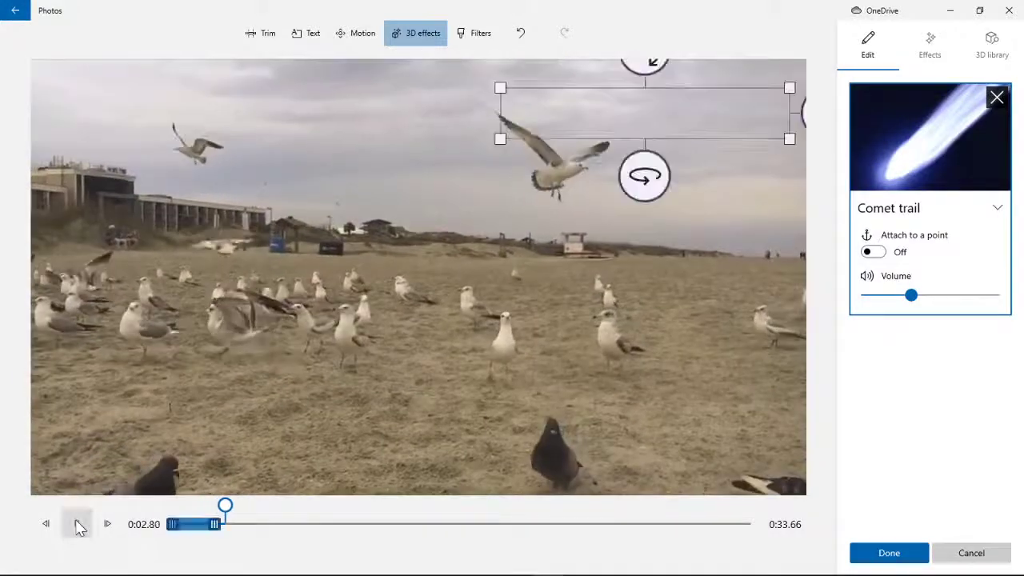
pyautogui.click(79, 525)
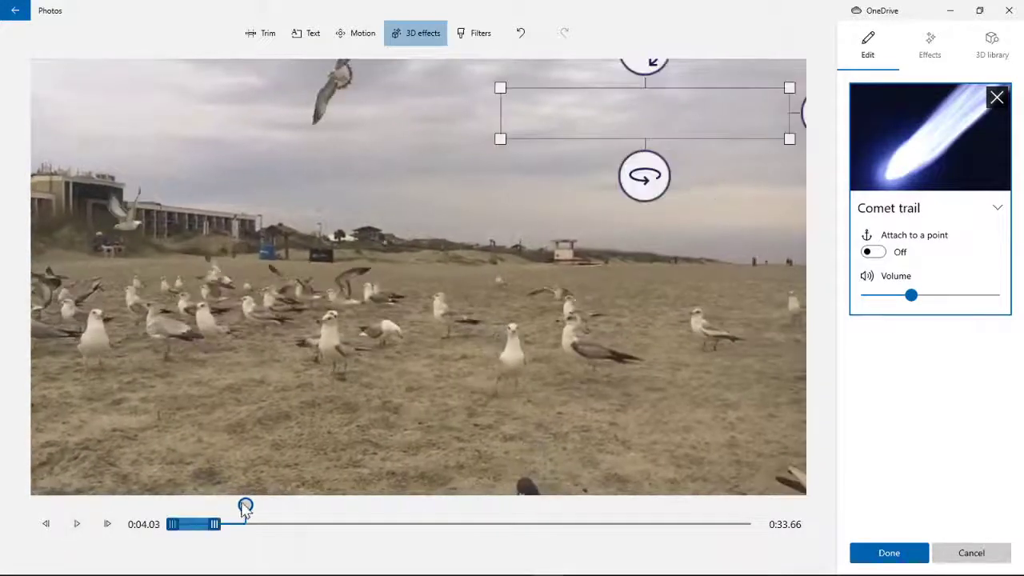
pyautogui.moveTo(245, 507); pyautogui.dragTo(148, 512)
pyautogui.click(80, 527)
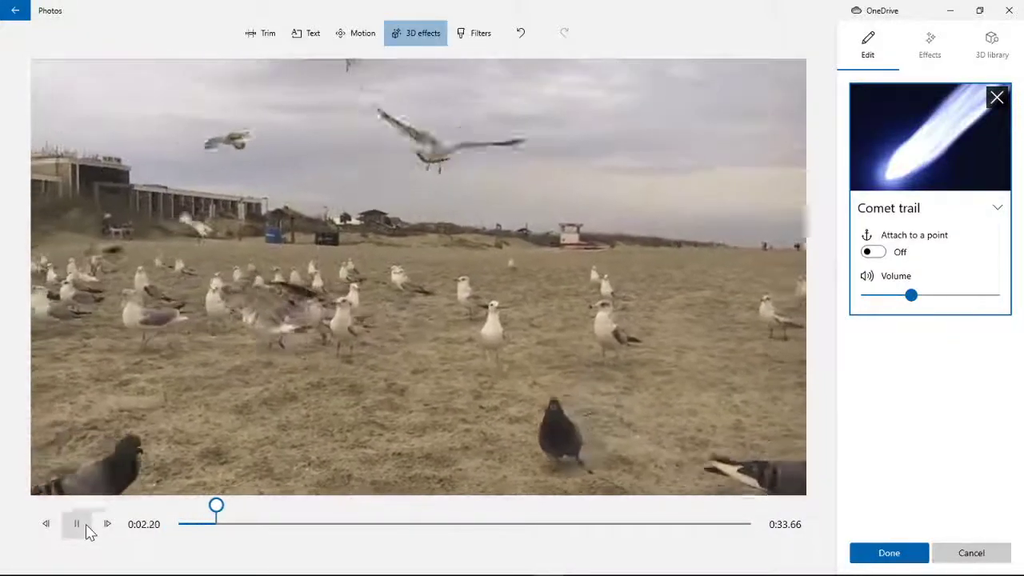
pyautogui.click(87, 531)
pyautogui.moveTo(223, 516); pyautogui.dragTo(179, 507)
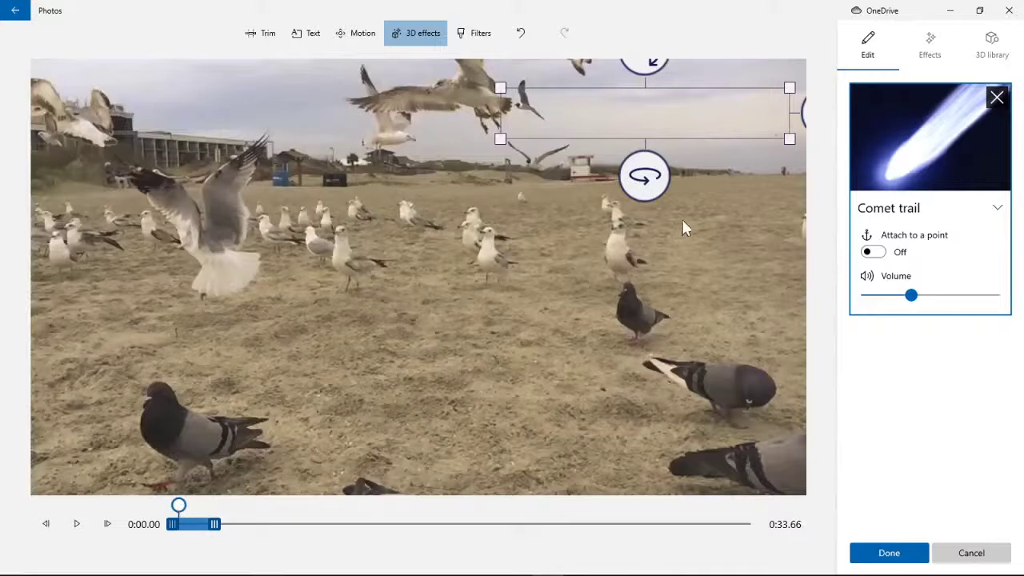
# Attach the comet trail to a point and move the anchor down and left.
pyautogui.click(874, 253)
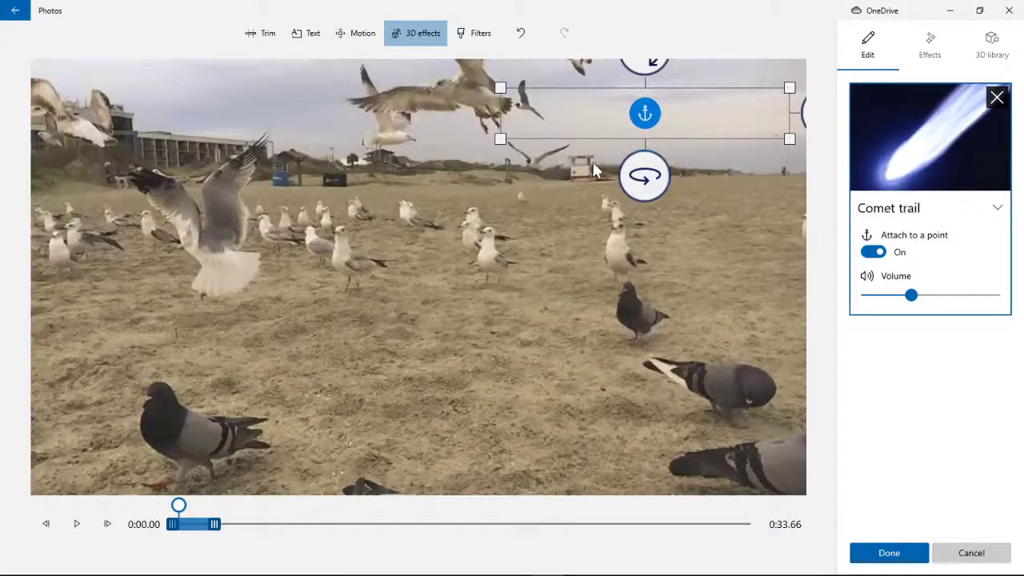
pyautogui.moveTo(647, 112); pyautogui.dragTo(584, 172)
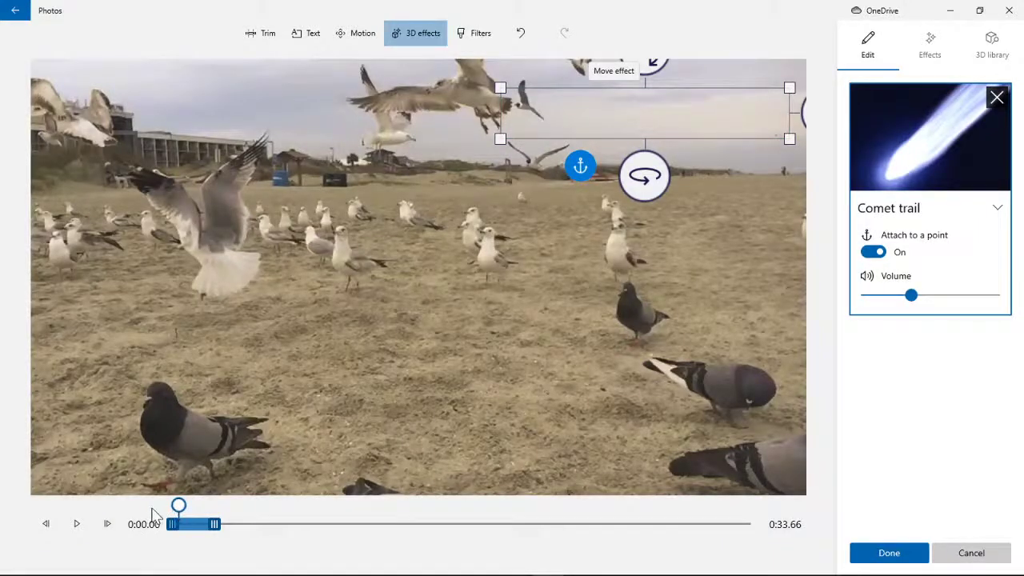
pyautogui.moveTo(179, 512); pyautogui.dragTo(137, 512)
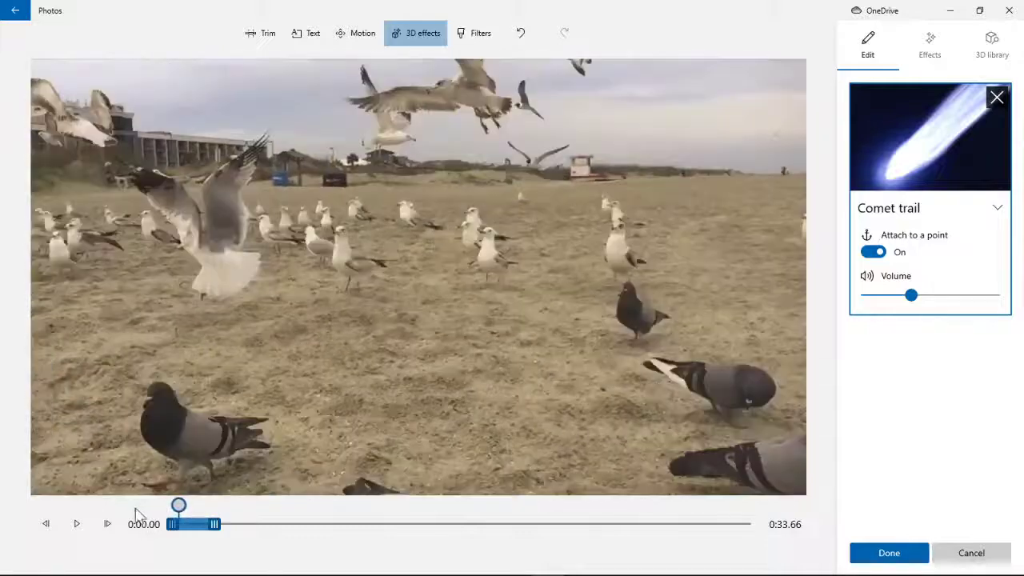
# Play back the anchored comet, now lasting about the first 16 seconds.
pyautogui.click(78, 524)
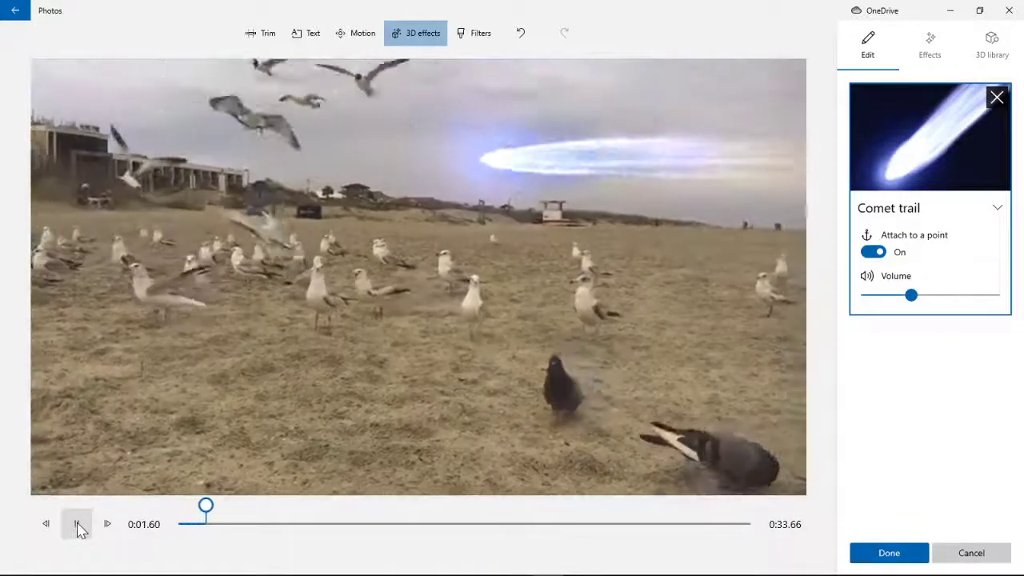
pyautogui.click(78, 525)
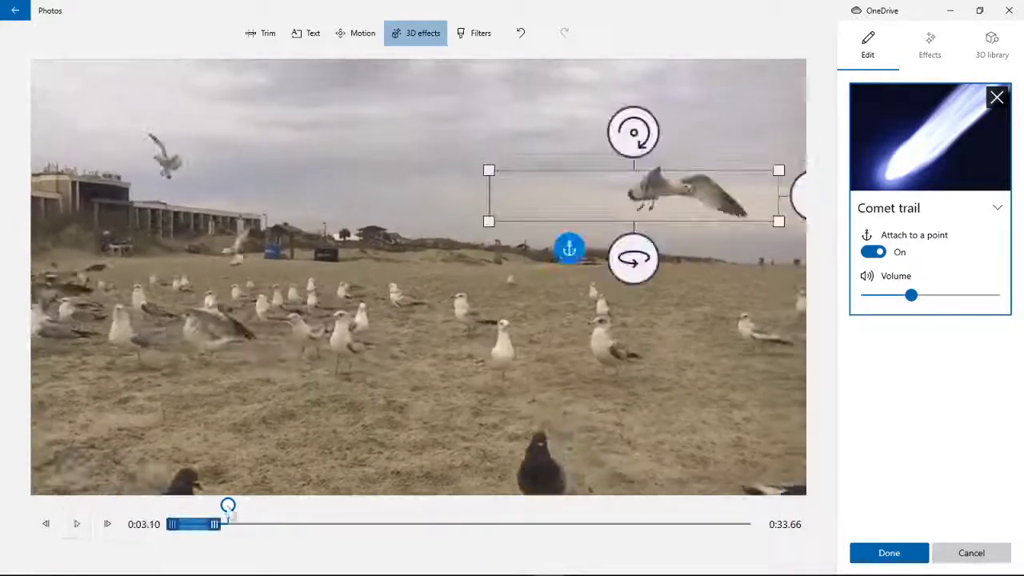
pyautogui.moveTo(229, 506); pyautogui.dragTo(357, 525)
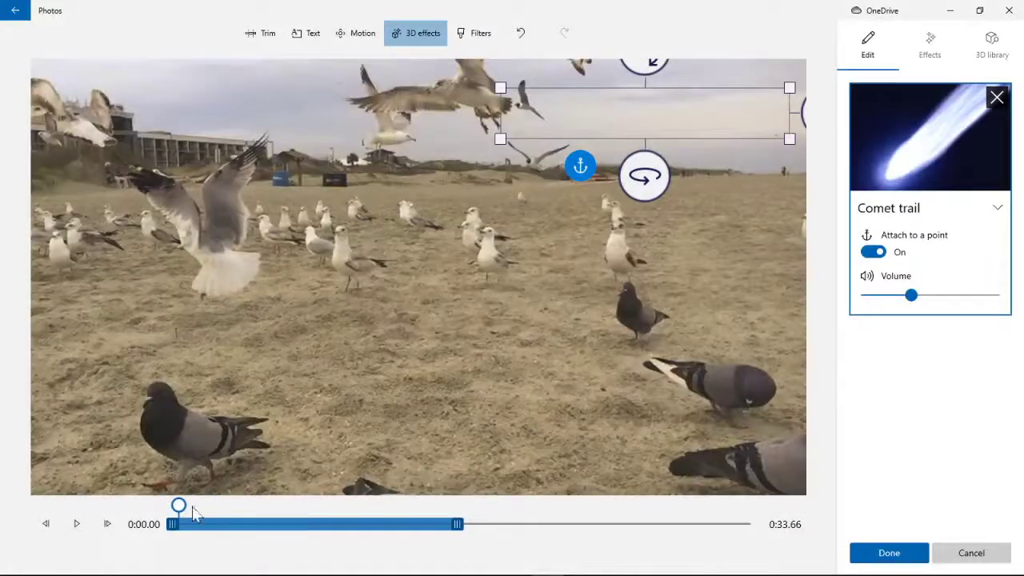
pyautogui.click(79, 524)
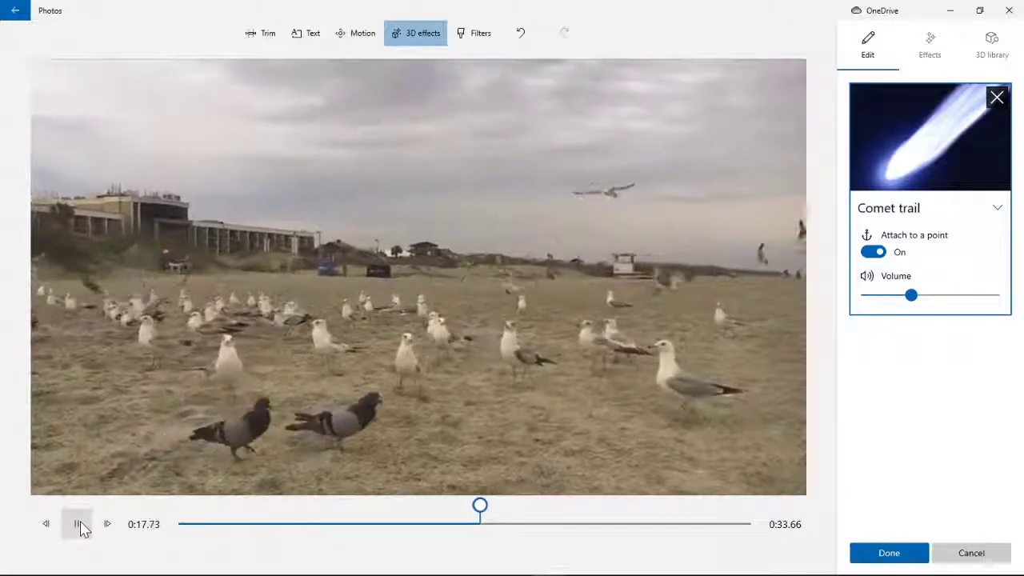
pyautogui.click(78, 525)
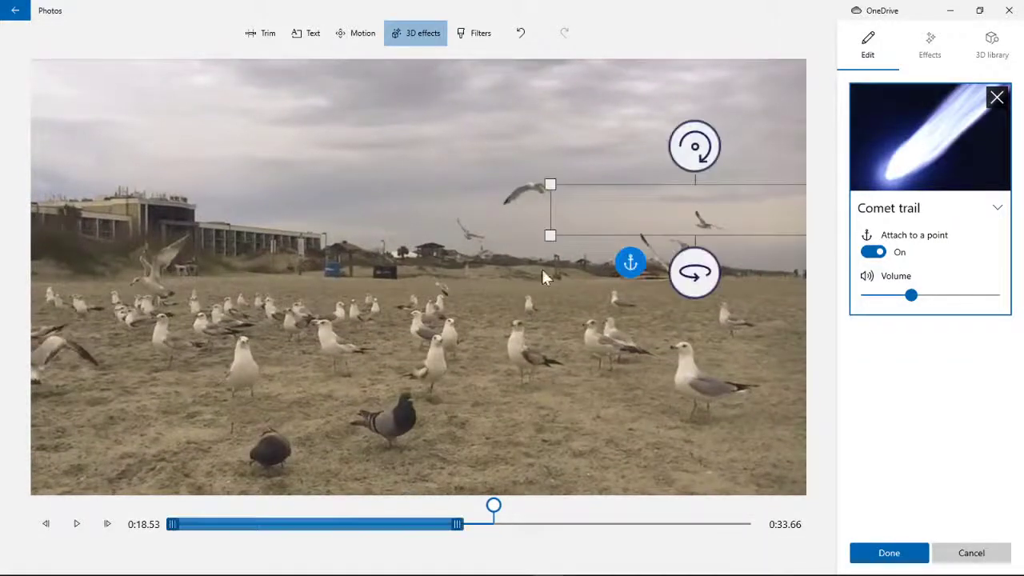
pyautogui.click(997, 97)
pyautogui.click(928, 59)
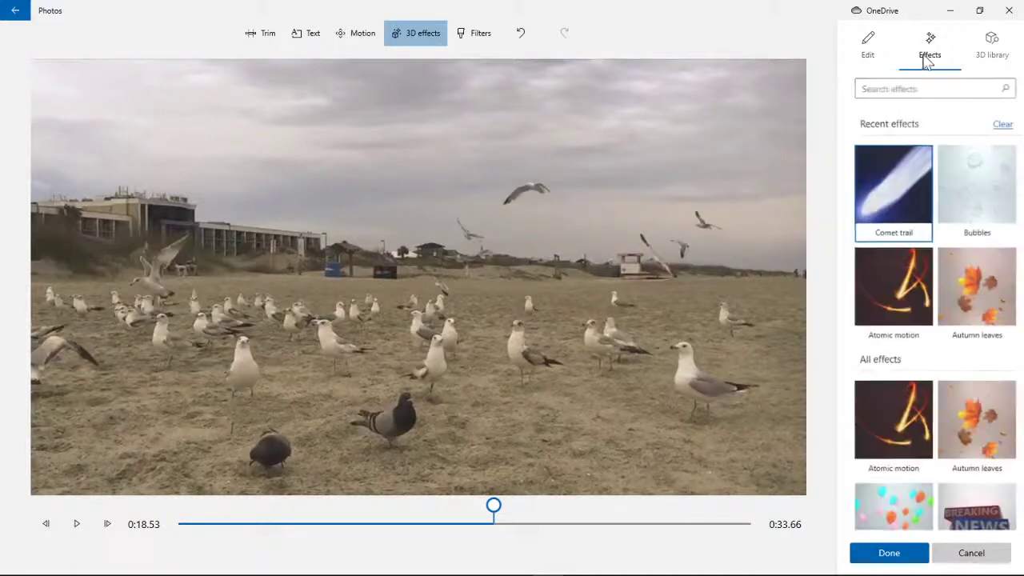
pyautogui.moveTo(493, 507); pyautogui.dragTo(178, 507)
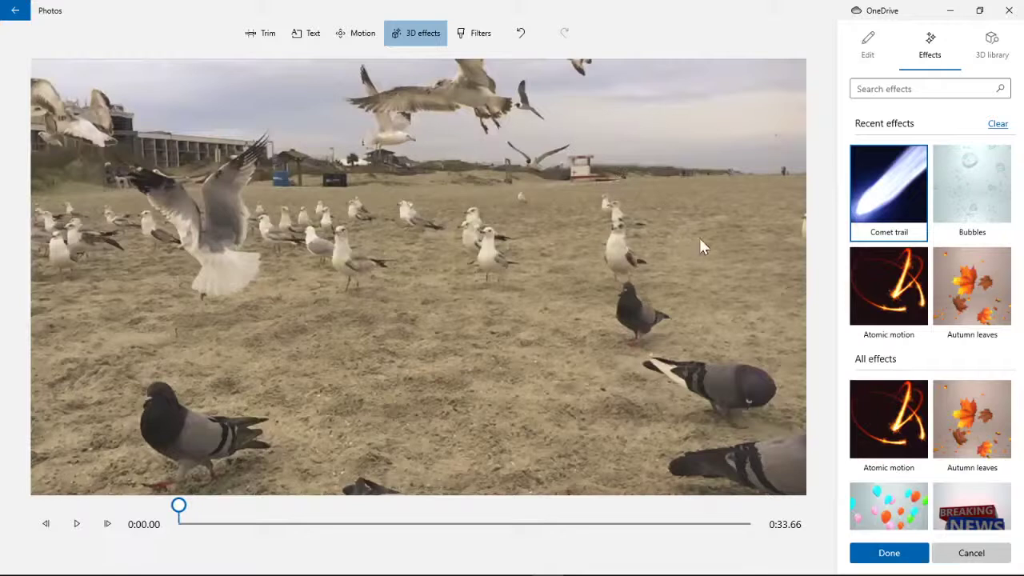
pyautogui.scroll(-5, 928, 298)
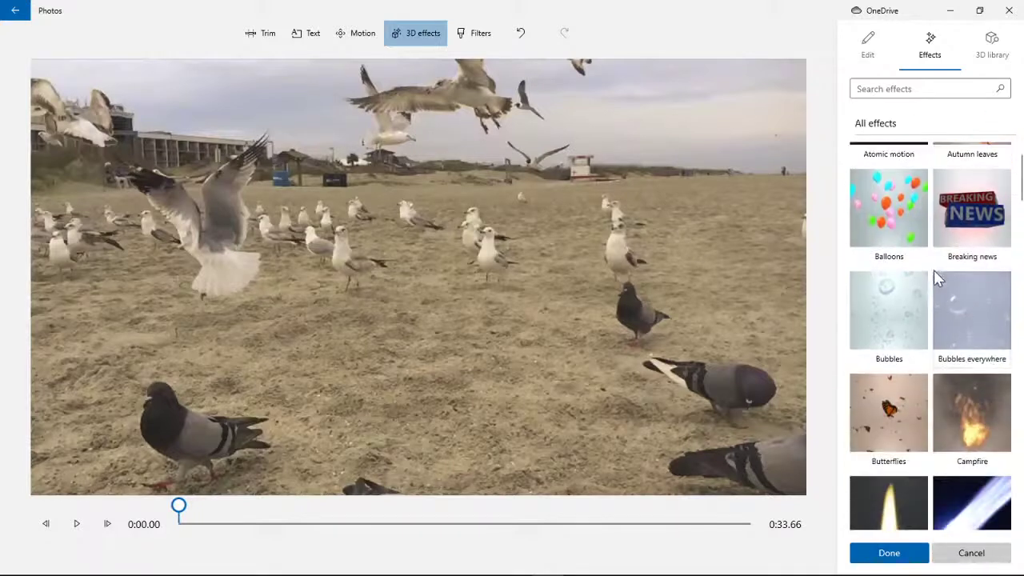
pyautogui.scroll(-3, 938, 276)
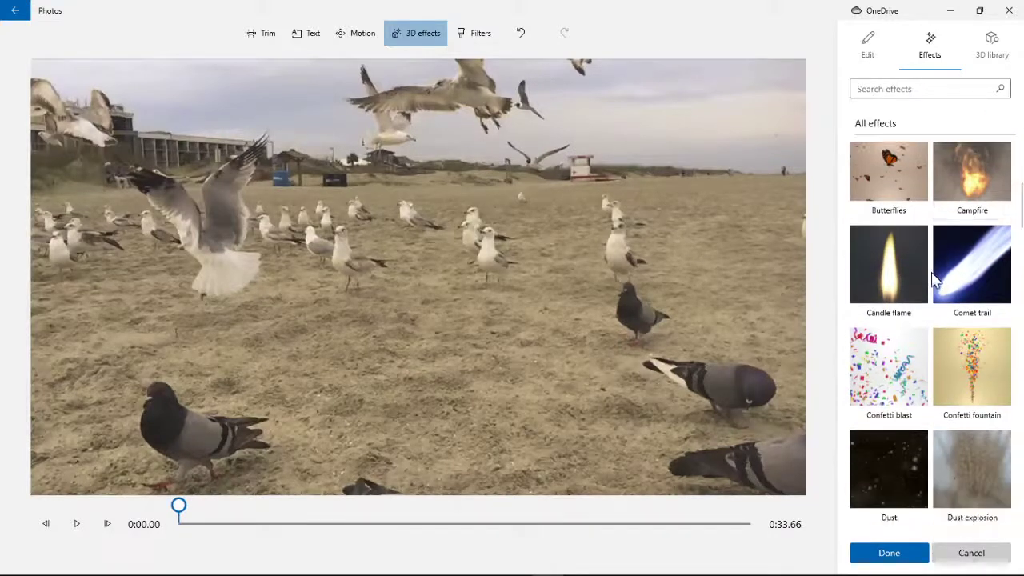
pyautogui.scroll(1, 950, 276)
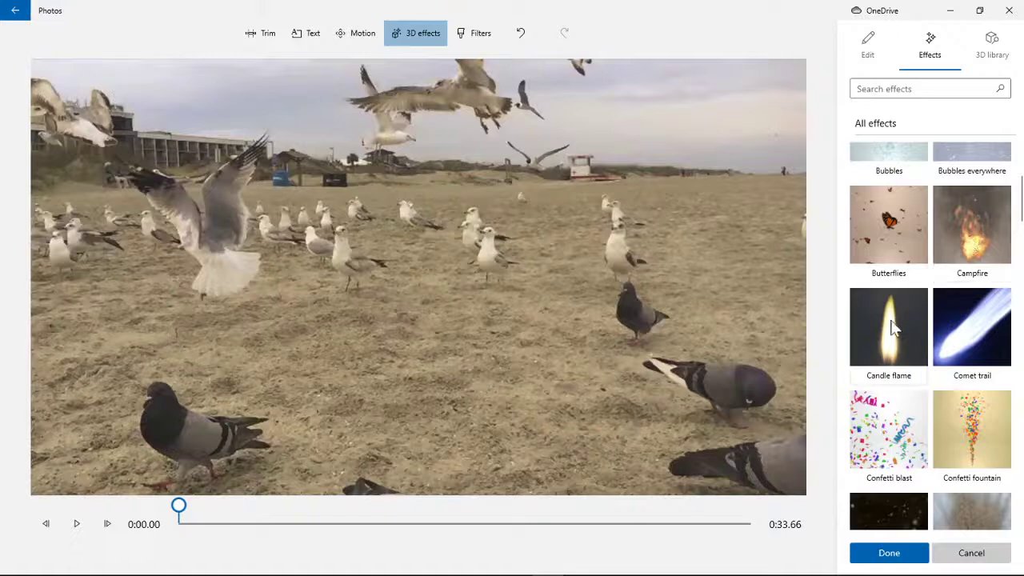
pyautogui.scroll(-2, 893, 326)
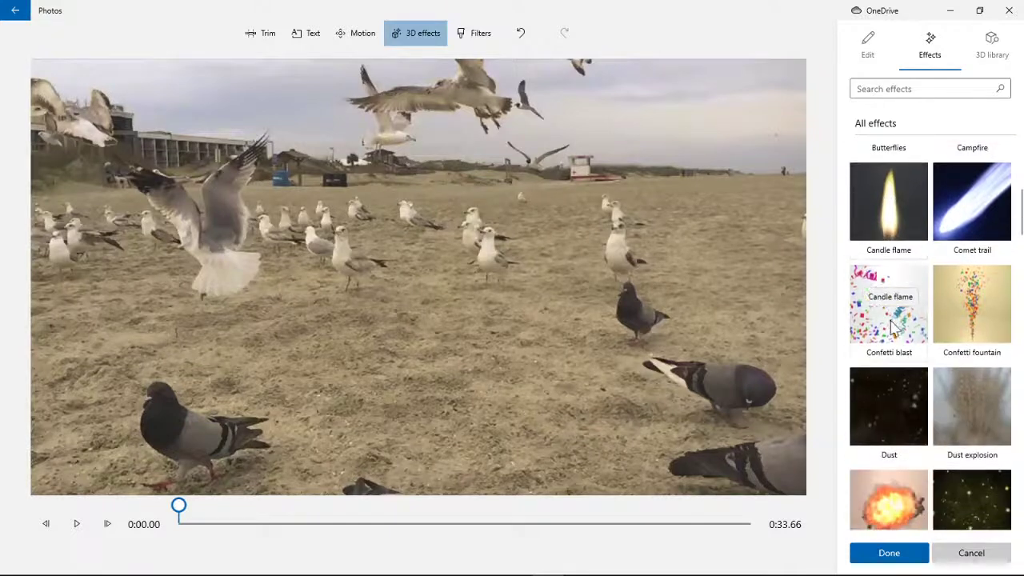
pyautogui.click(976, 312)
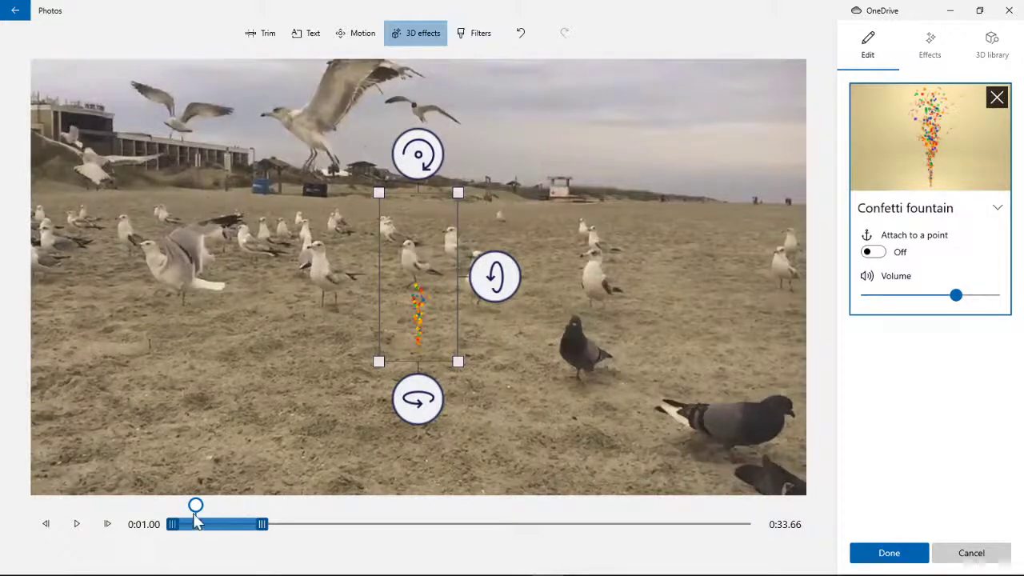
pyautogui.moveTo(193, 511); pyautogui.dragTo(178, 511)
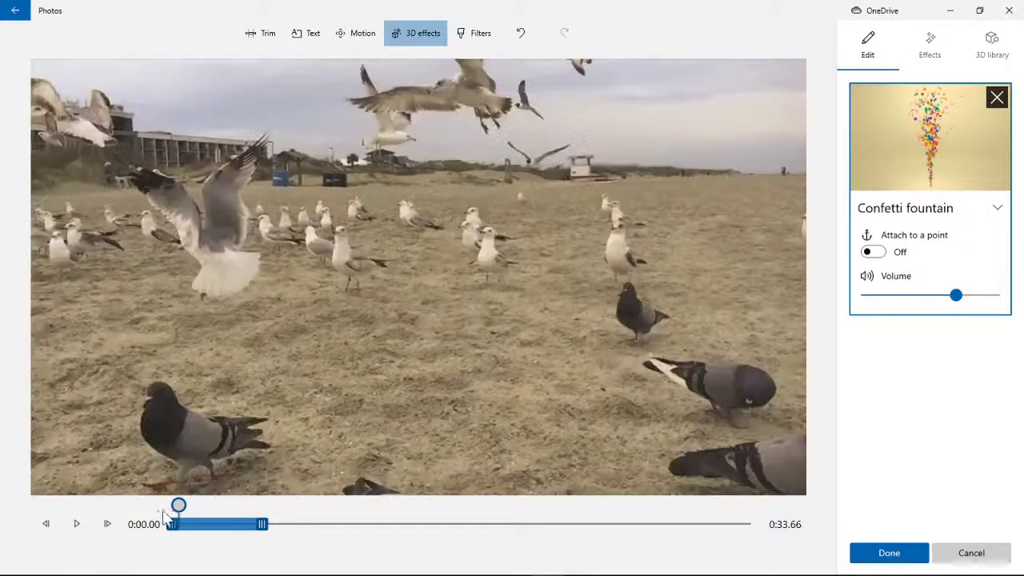
pyautogui.click(72, 529)
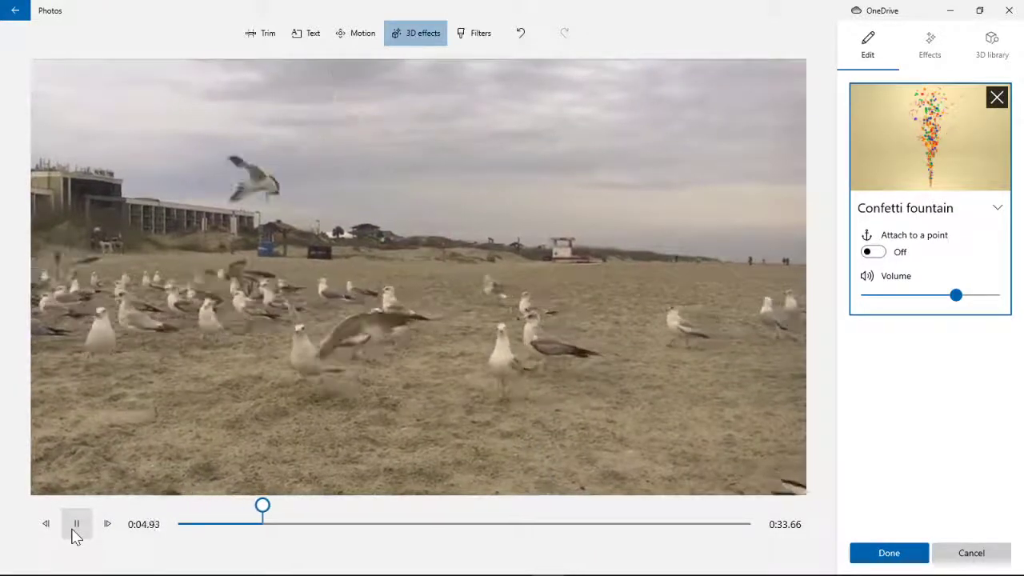
pyautogui.click(72, 531)
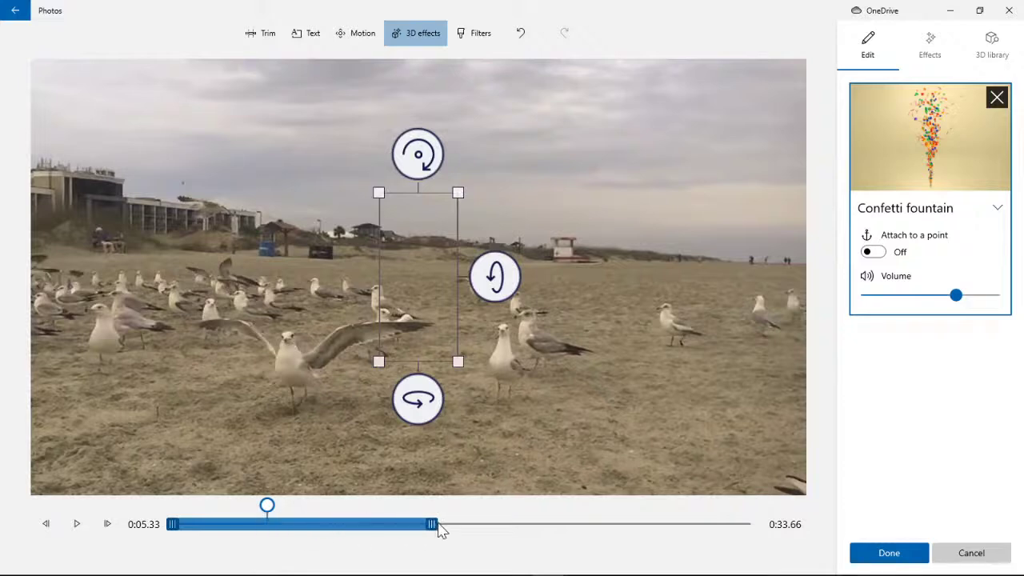
pyautogui.moveTo(264, 507); pyautogui.dragTo(148, 507)
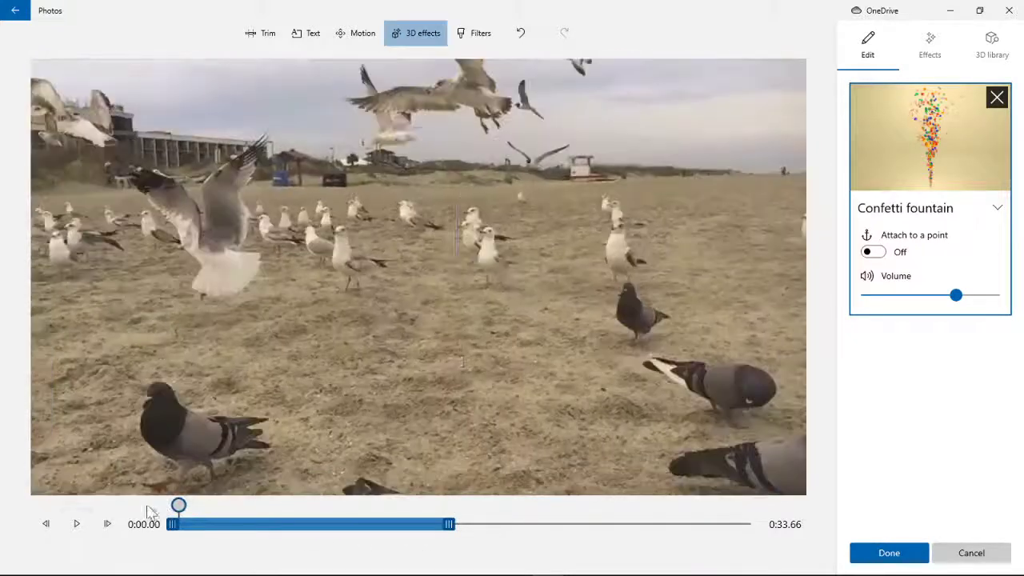
pyautogui.click(76, 524)
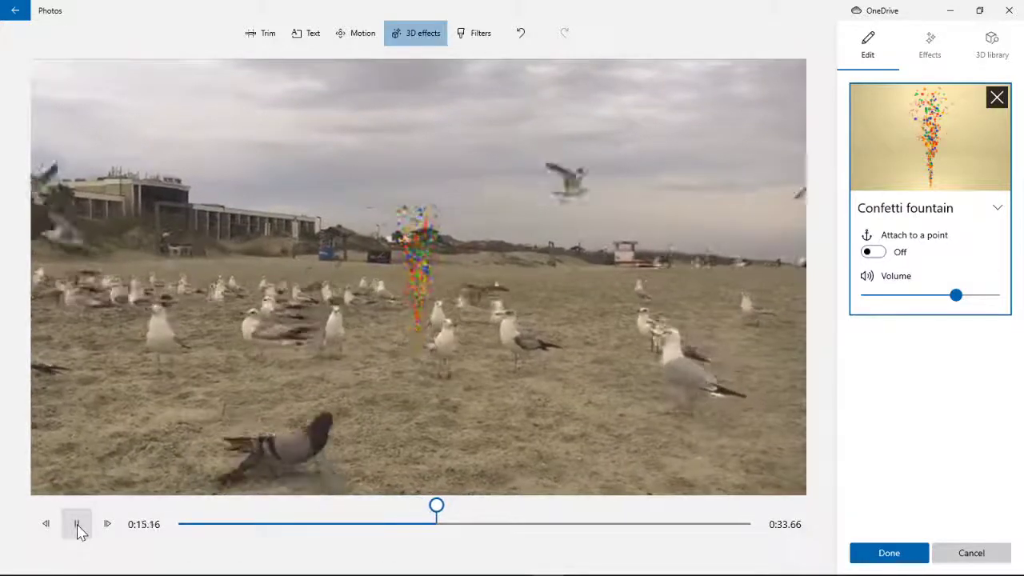
pyautogui.click(77, 524)
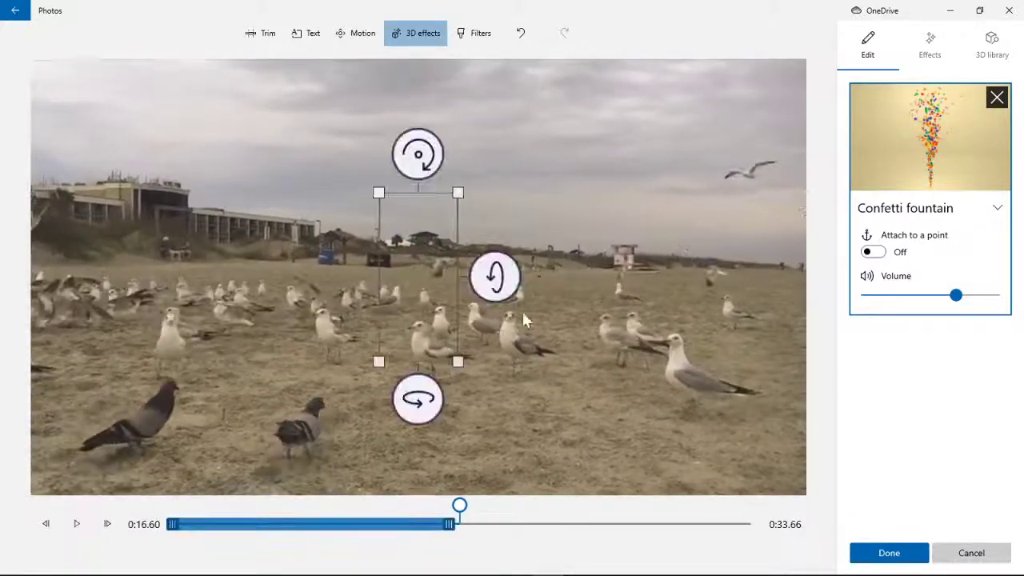
# Move the confetti fountain to the right and anchor it onto the pigeon.
pyautogui.moveTo(420, 308); pyautogui.dragTo(675, 343)
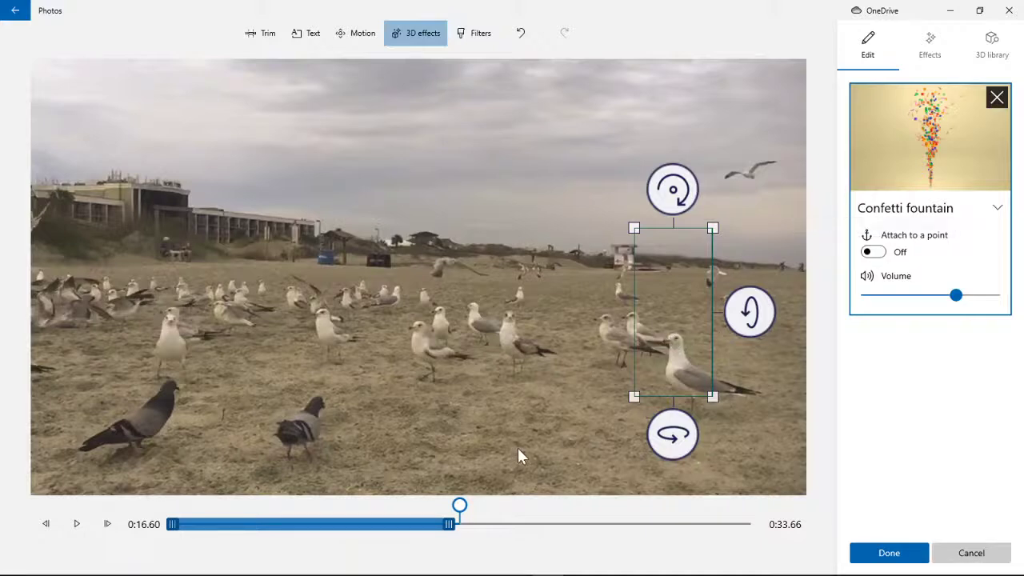
pyautogui.moveTo(462, 511); pyautogui.dragTo(144, 523)
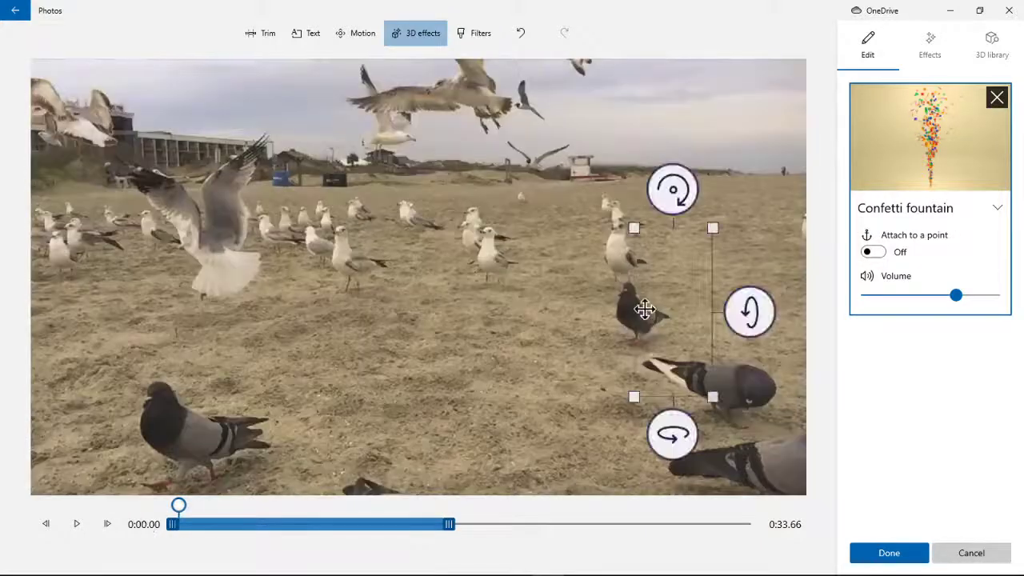
pyautogui.moveTo(660, 294); pyautogui.dragTo(614, 185)
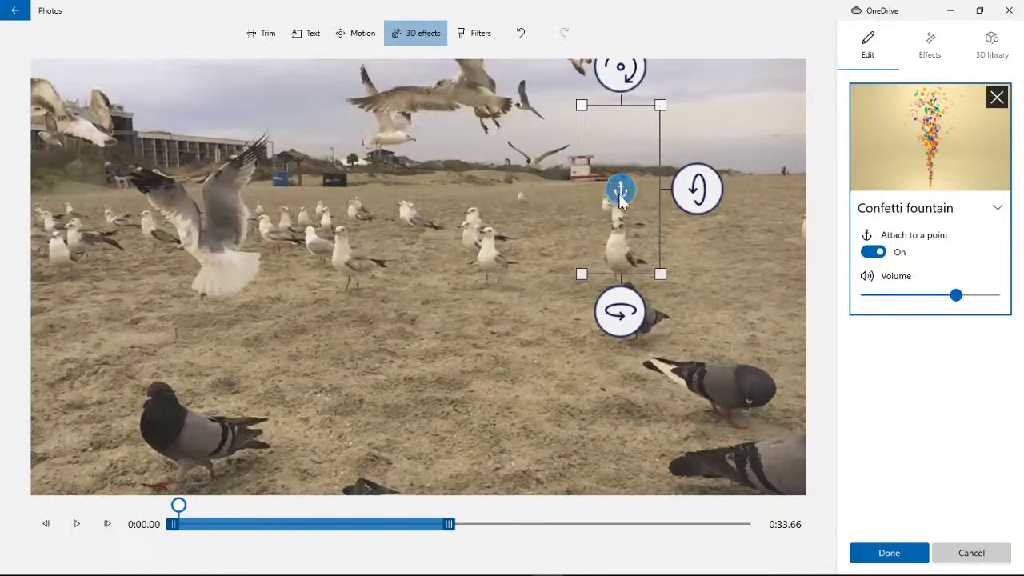
pyautogui.moveTo(617, 192); pyautogui.dragTo(616, 256)
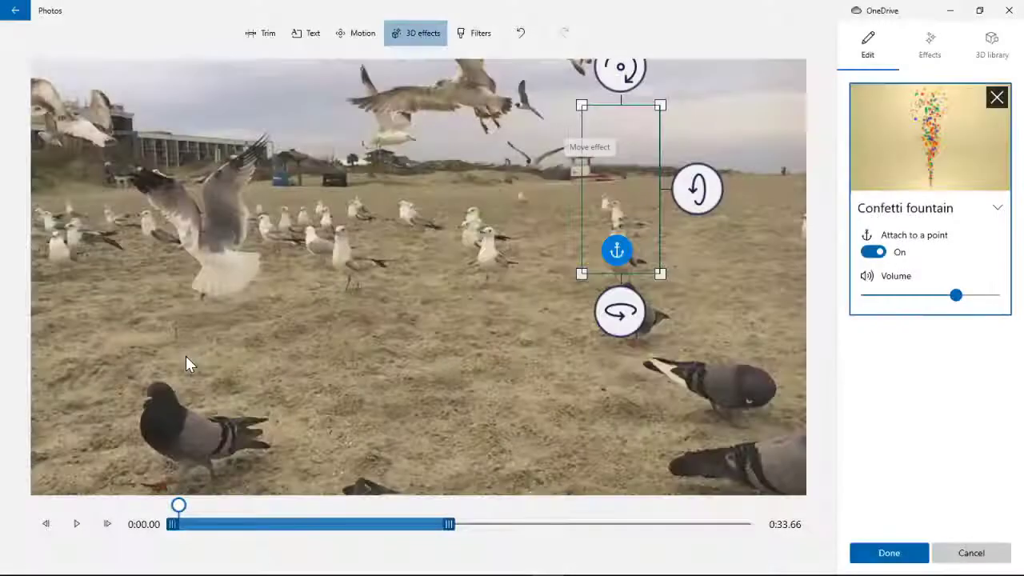
# Play back the anchored confetti fountain to 0:19.06, then rewind to the start.
pyautogui.click(74, 525)
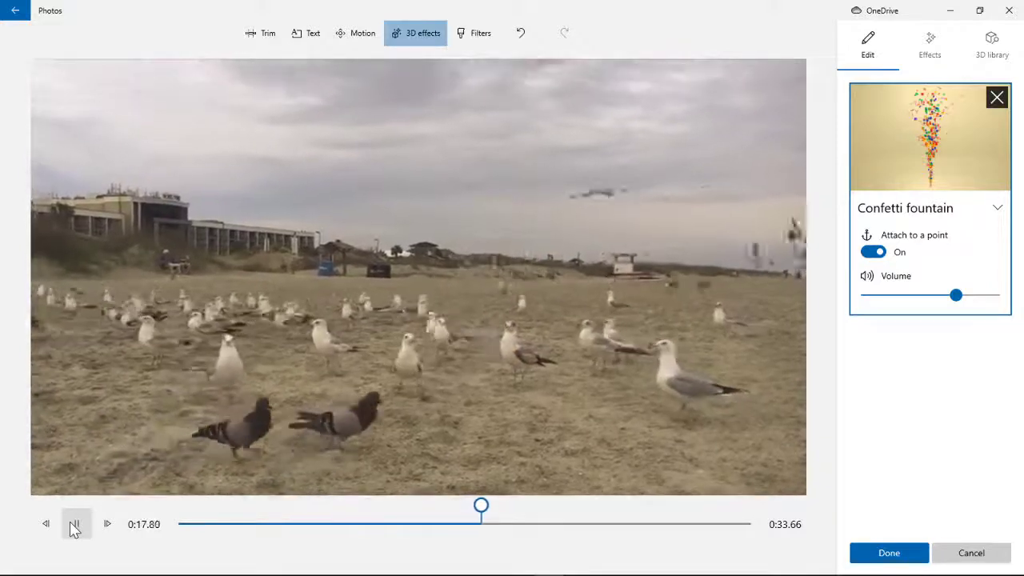
pyautogui.click(74, 526)
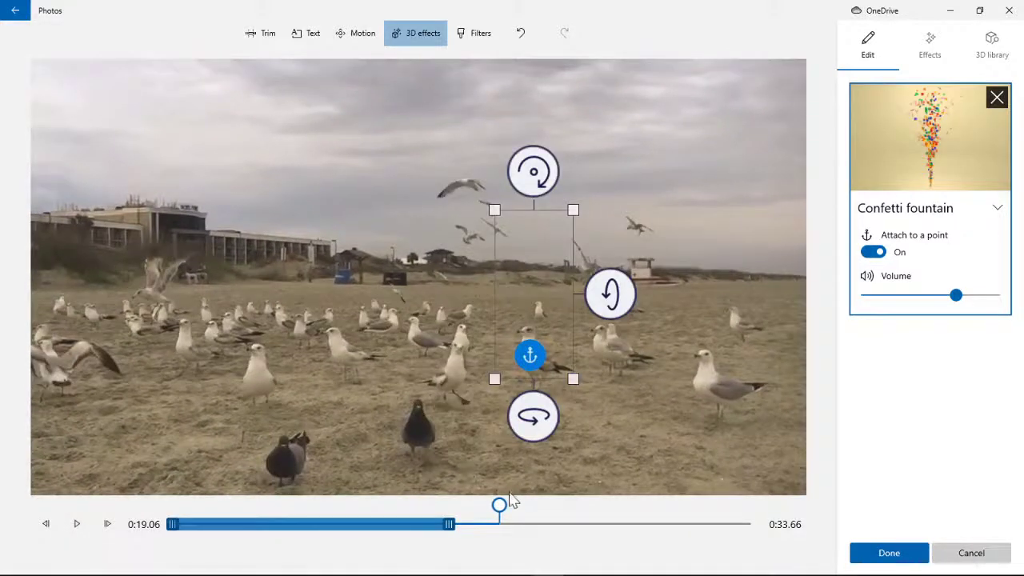
pyautogui.moveTo(500, 505); pyautogui.dragTo(178, 504)
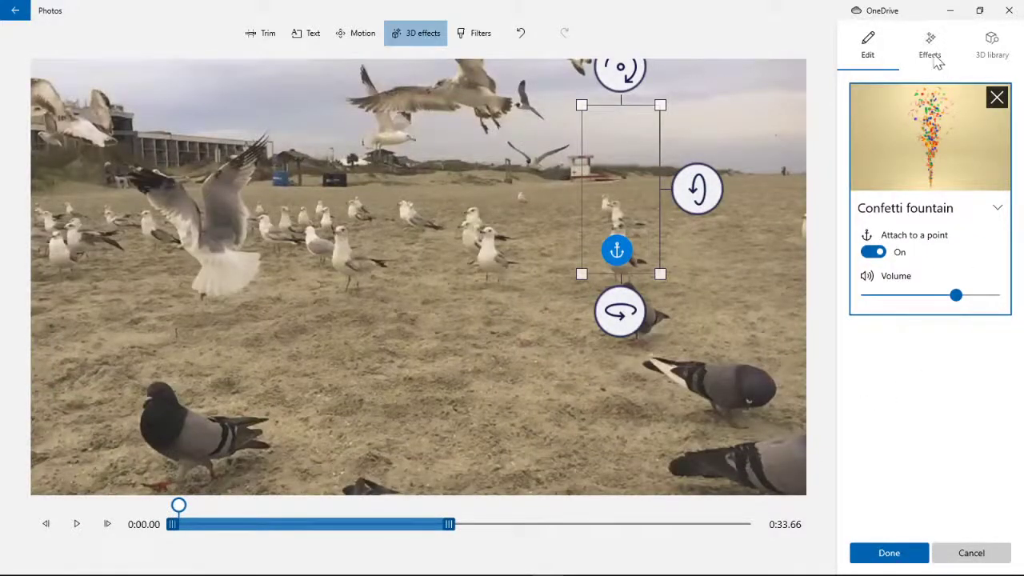
# Remove Confetti fountain and add Flying bats from the effects gallery.
pyautogui.click(996, 99)
pyautogui.click(934, 54)
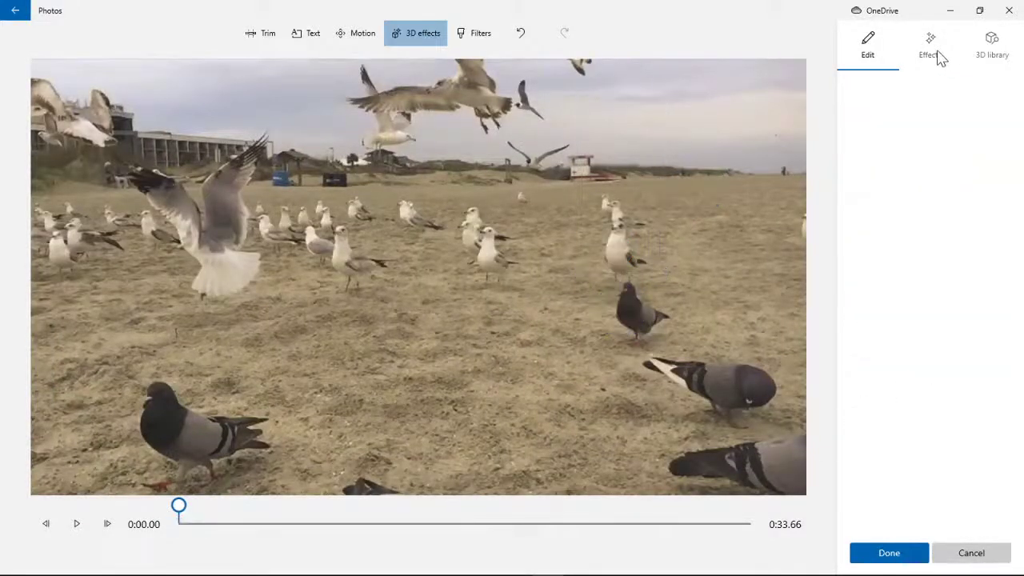
pyautogui.scroll(-8, 959, 342)
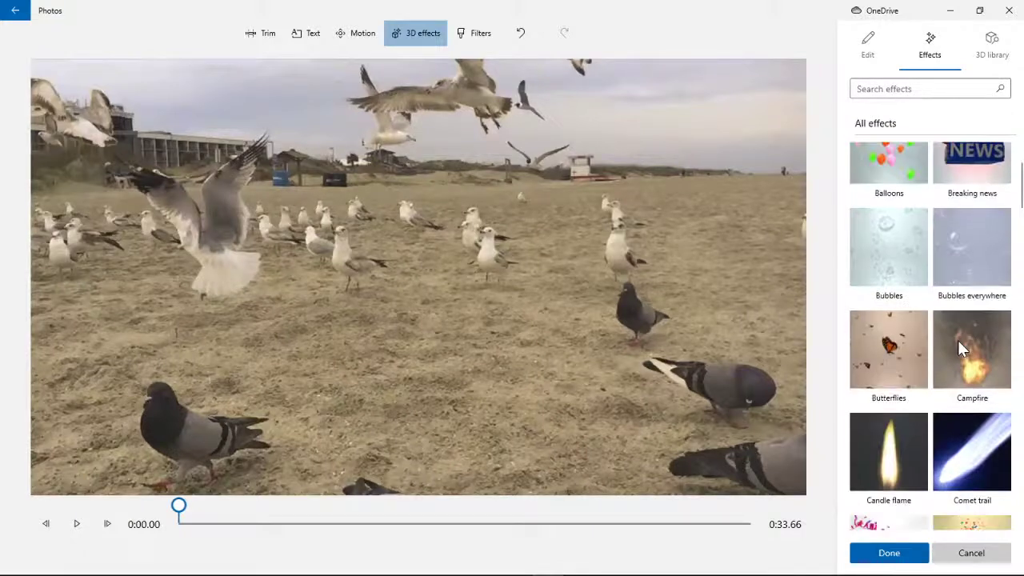
pyautogui.scroll(-2, 959, 342)
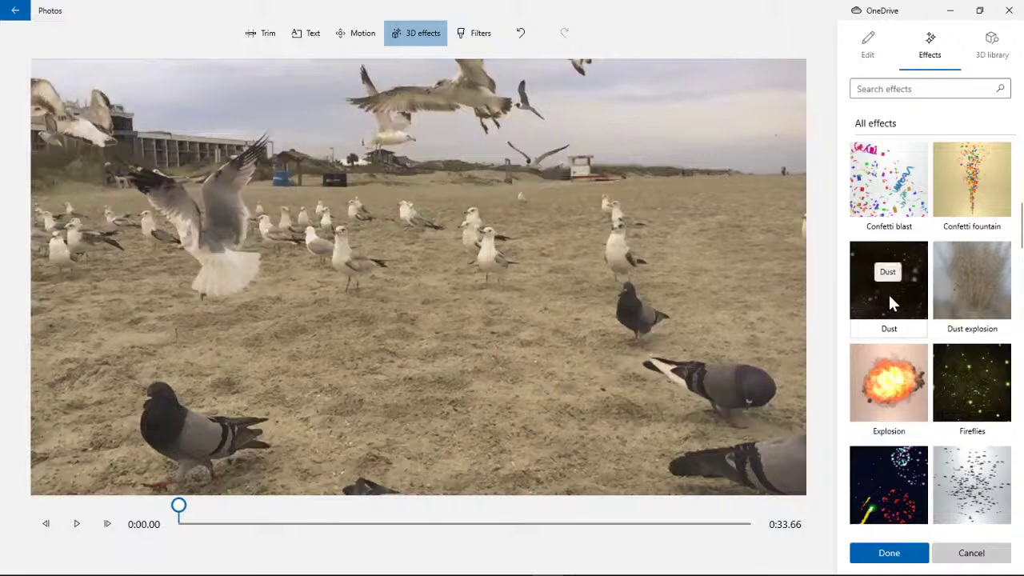
pyautogui.scroll(-3, 971, 320)
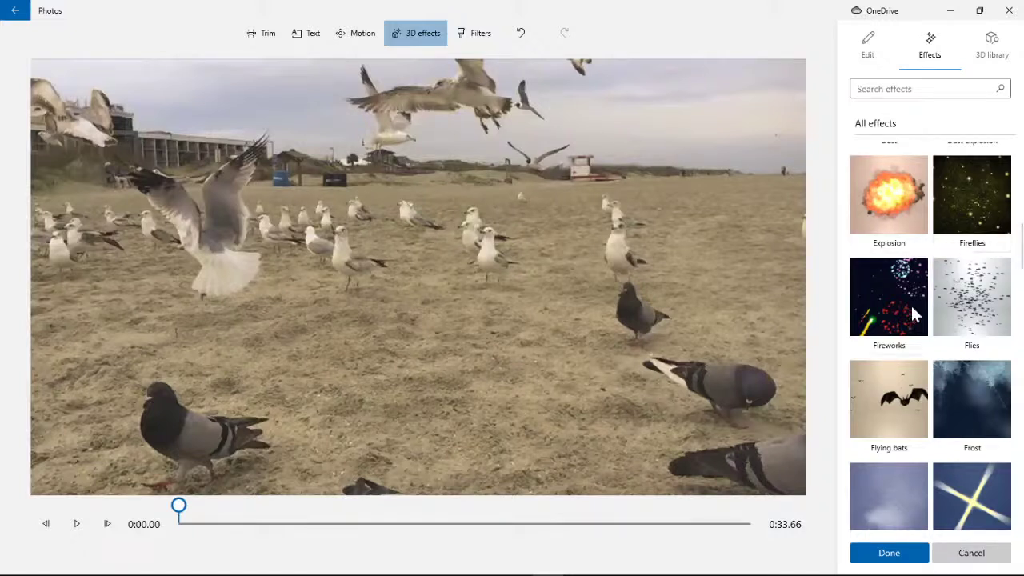
pyautogui.click(895, 413)
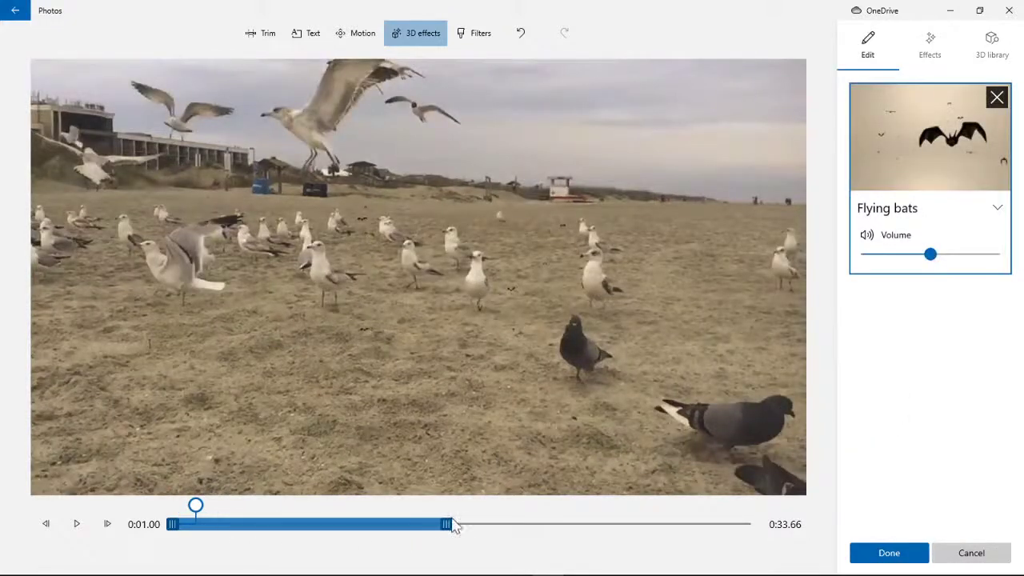
# Preview the flying bats from the clip start, pausing at 0:08.70.
pyautogui.moveTo(190, 514); pyautogui.dragTo(169, 516)
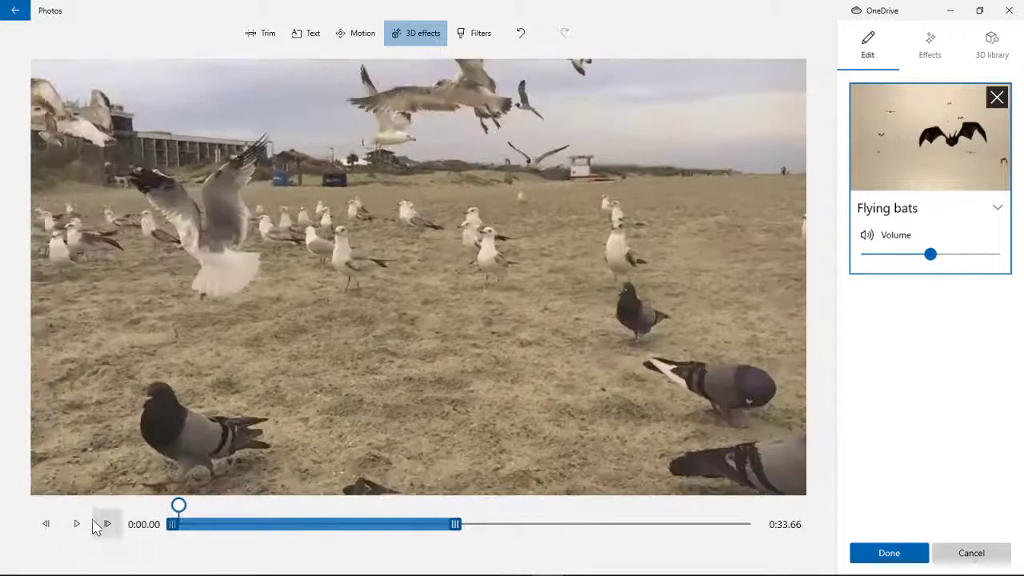
pyautogui.click(77, 525)
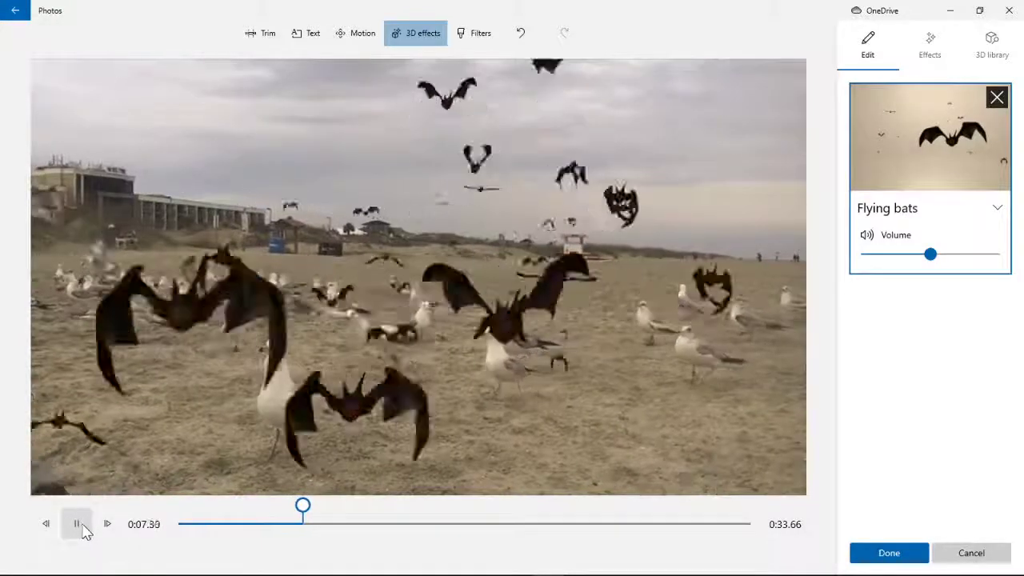
pyautogui.click(78, 525)
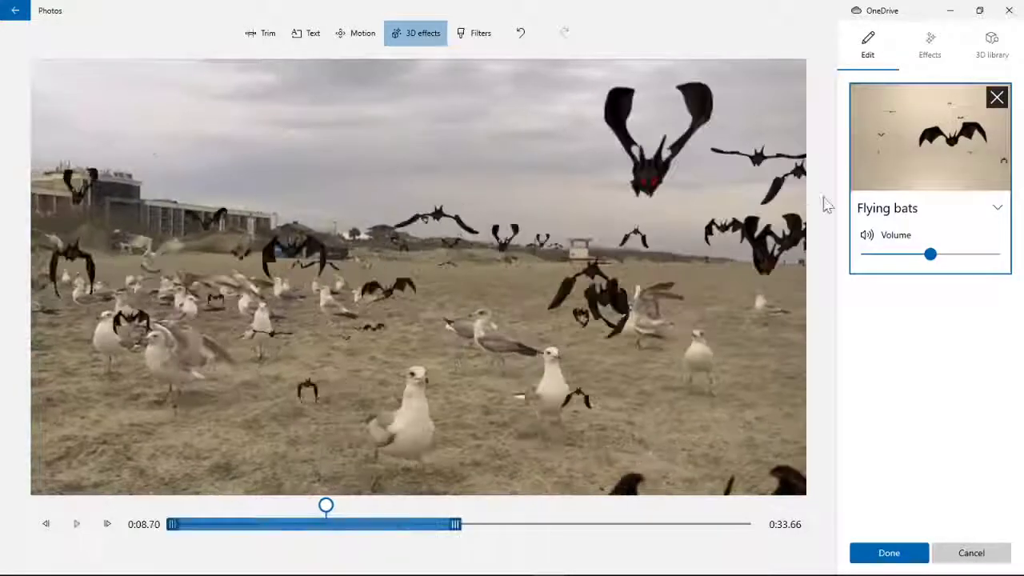
# Remove Flying bats and add the Breaking news effect.
pyautogui.click(996, 98)
pyautogui.click(933, 48)
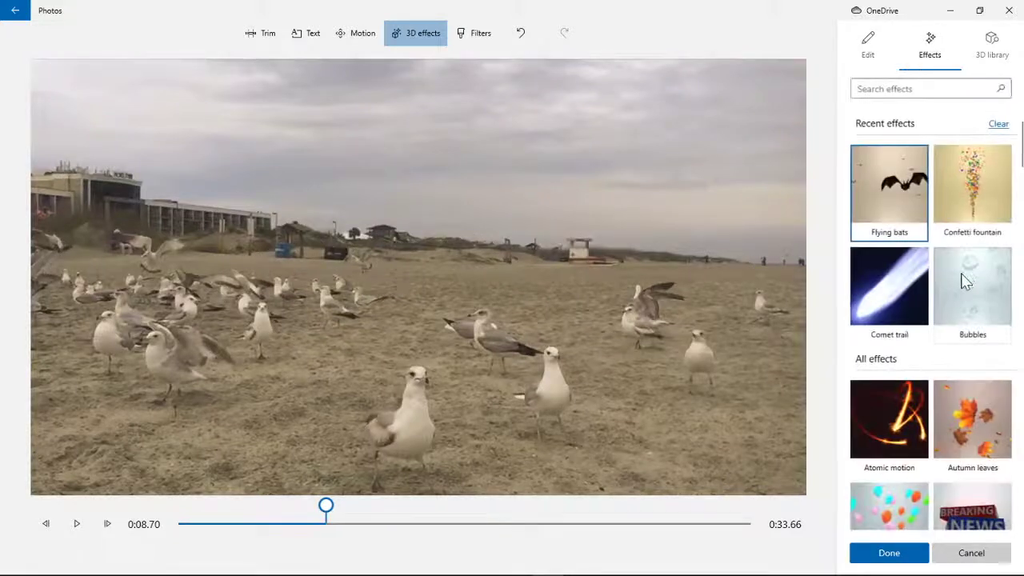
pyautogui.scroll(-4, 978, 335)
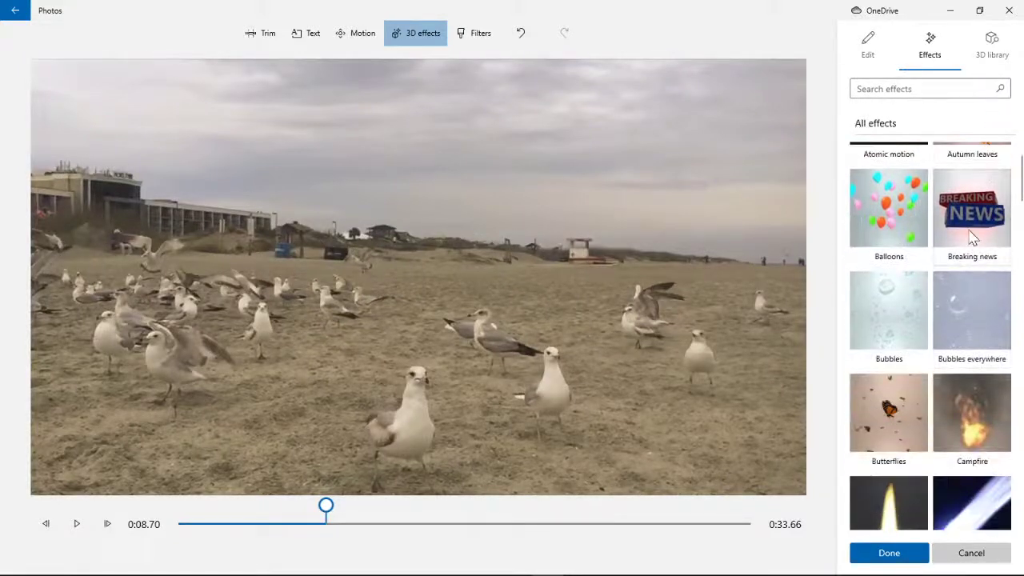
pyautogui.click(977, 223)
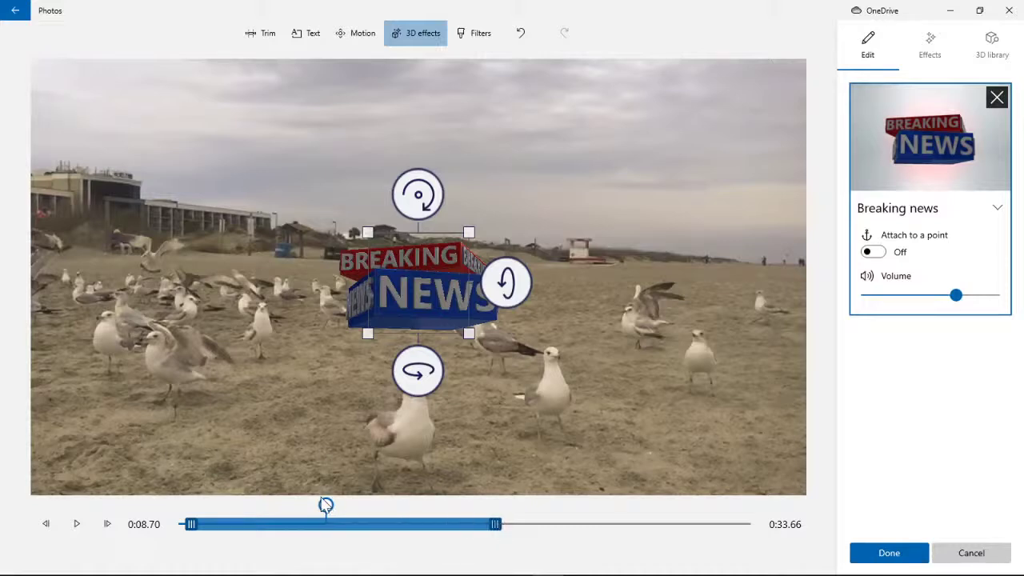
# Preview Breaking news, move its banner to the lower right, and replay to check.
pyautogui.moveTo(326, 505); pyautogui.dragTo(178, 512)
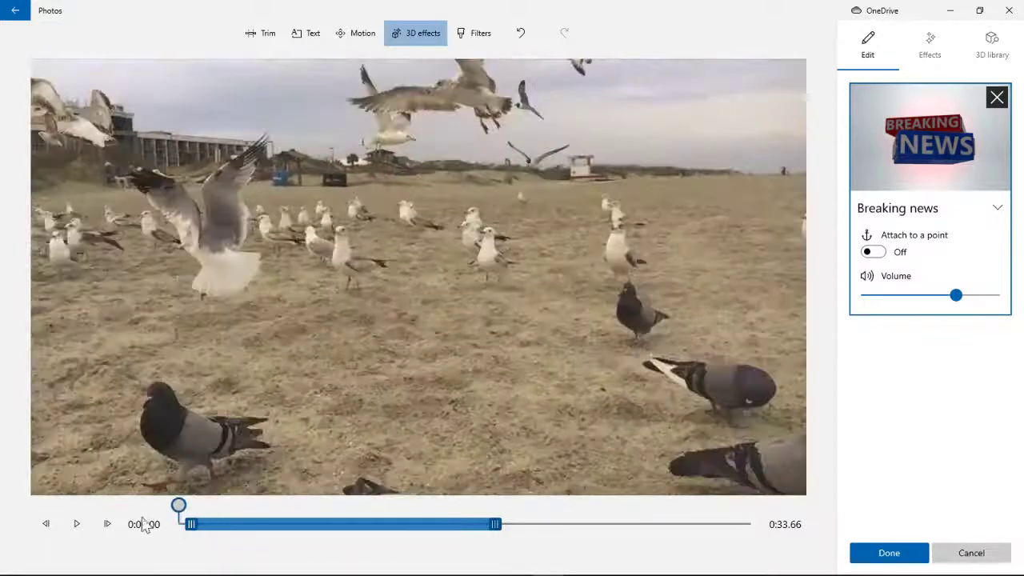
pyautogui.click(77, 525)
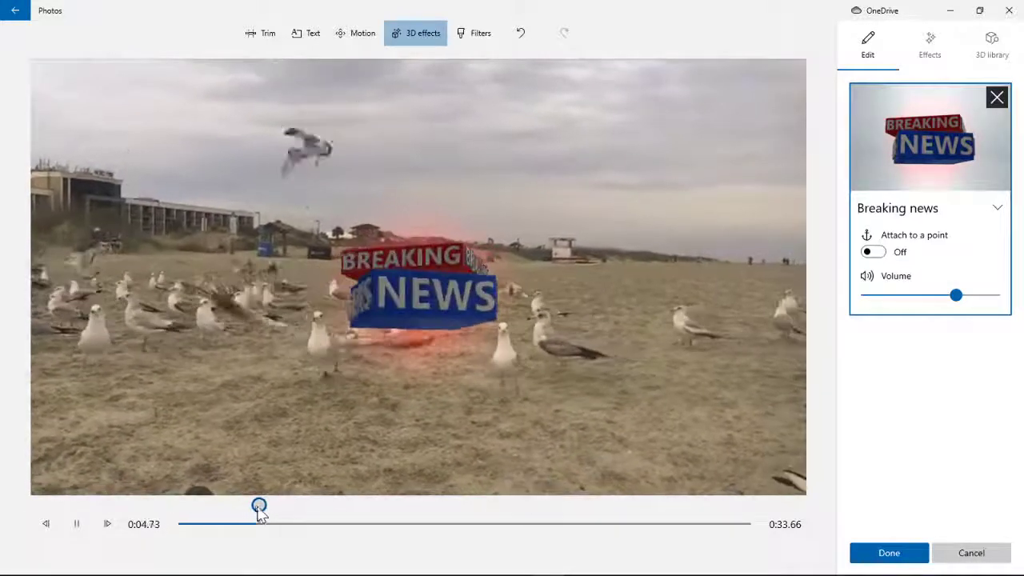
pyautogui.moveTo(259, 507); pyautogui.dragTo(137, 521)
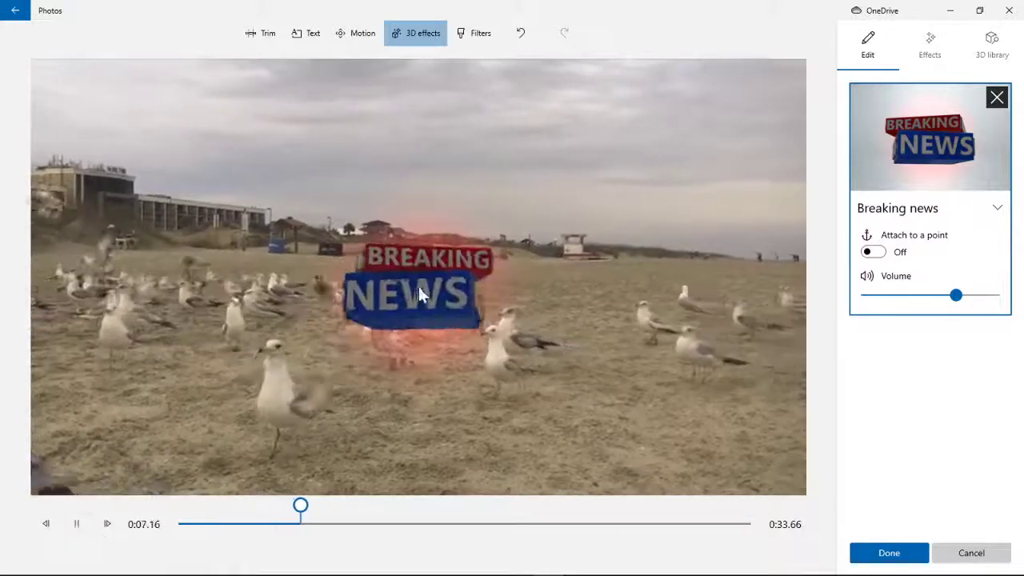
pyautogui.click(77, 524)
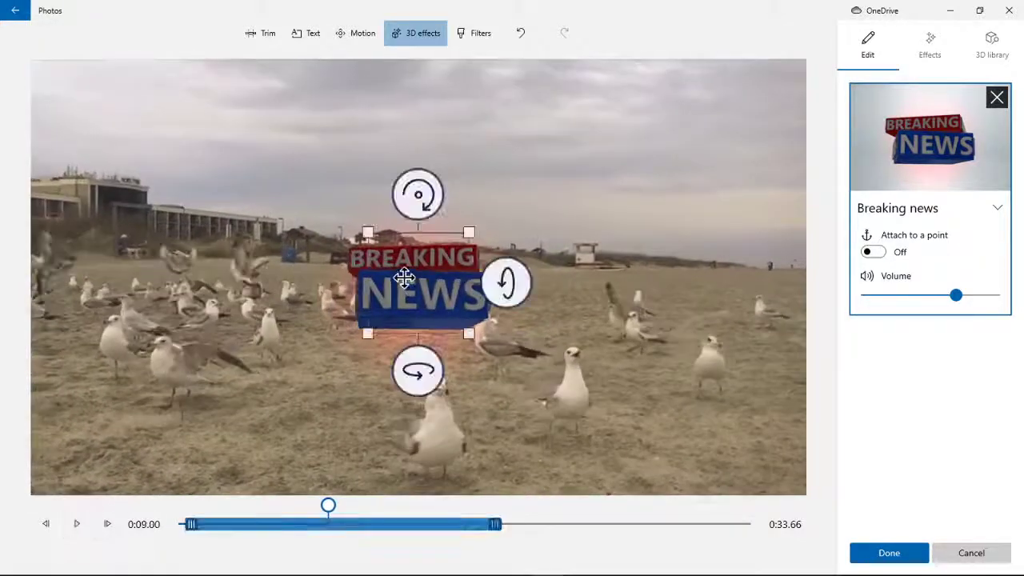
pyautogui.moveTo(405, 277); pyautogui.dragTo(680, 420)
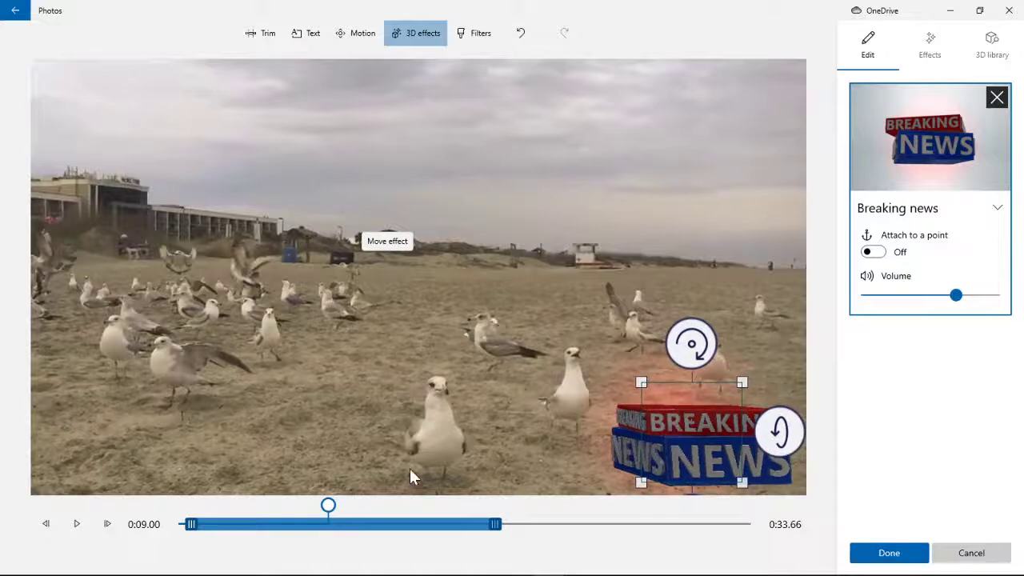
pyautogui.moveTo(333, 512); pyautogui.dragTo(77, 526)
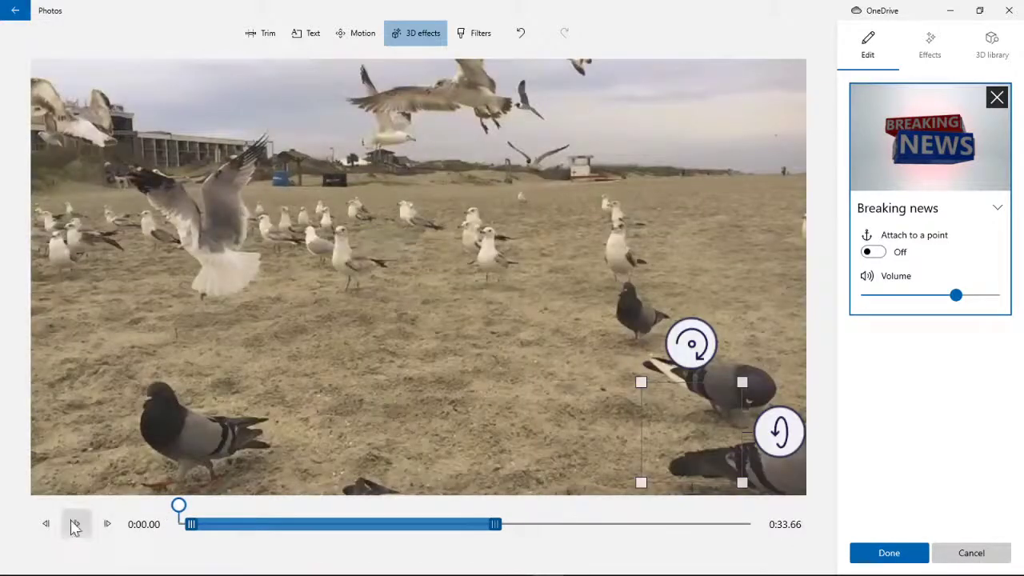
pyautogui.click(75, 524)
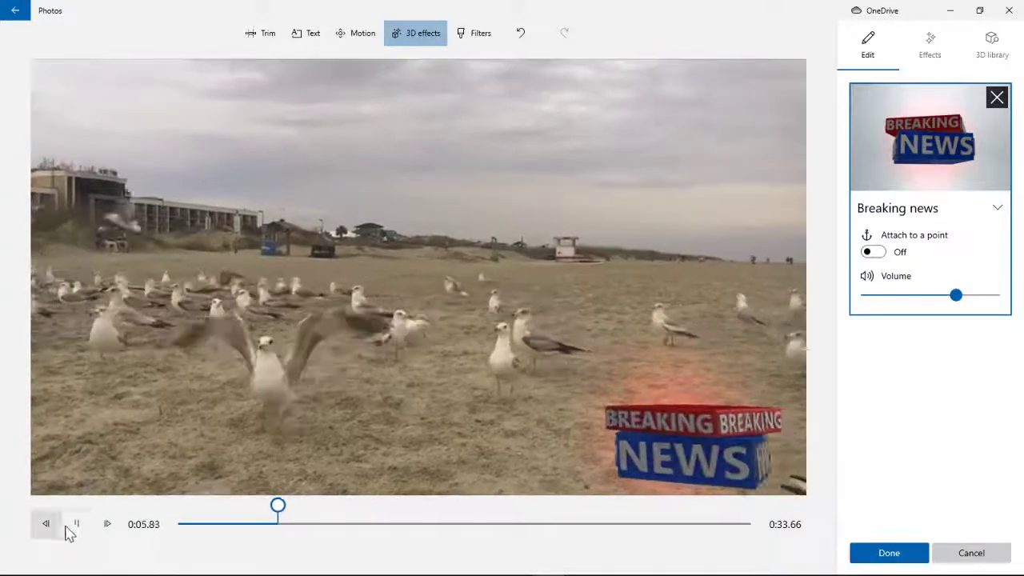
# Remove the Breaking news effect and add the Laser wall 3D effect to the seagull clip.
pyautogui.click(76, 524)
pyautogui.click(996, 96)
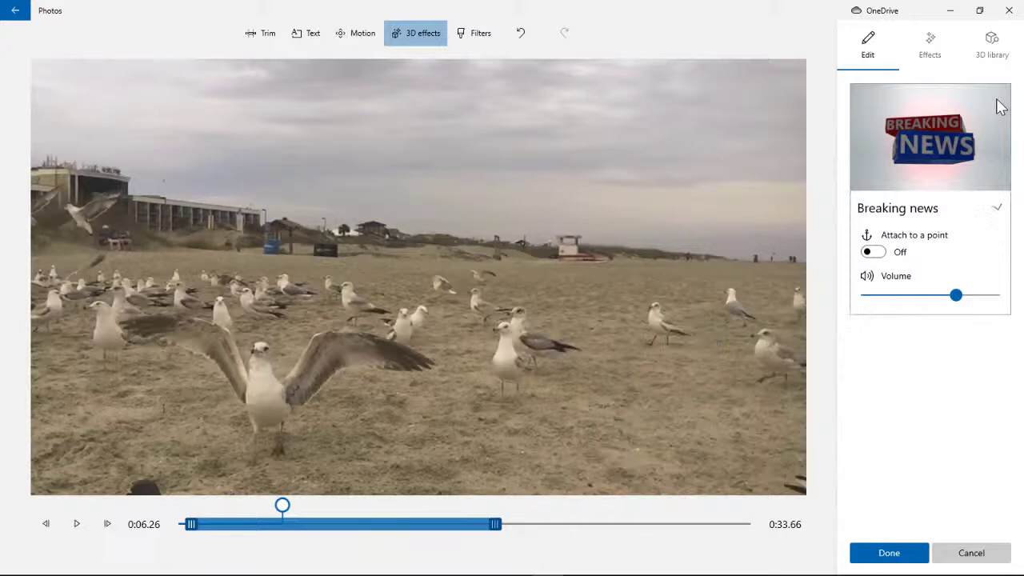
pyautogui.click(936, 50)
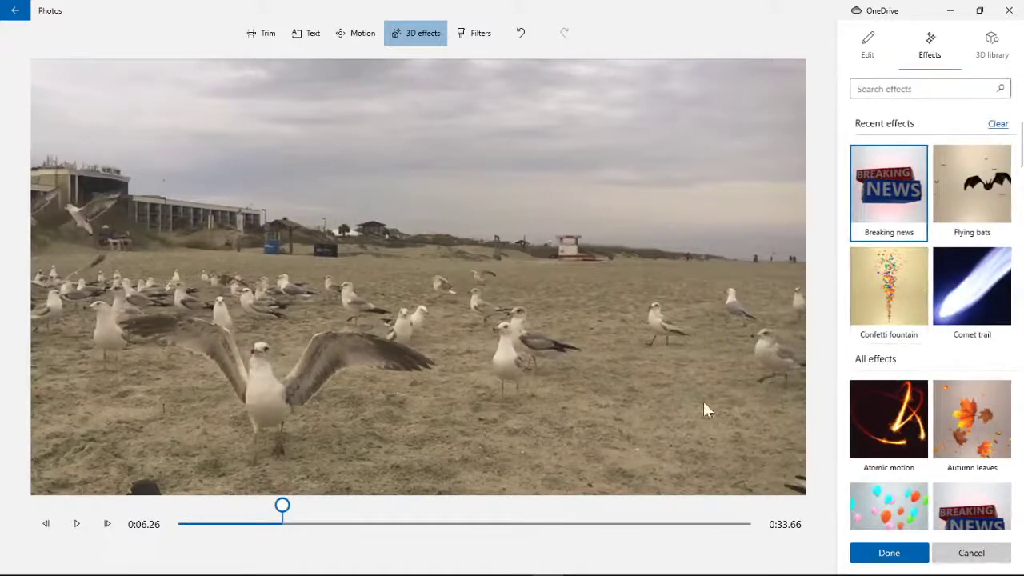
pyautogui.scroll(-10, 874, 384)
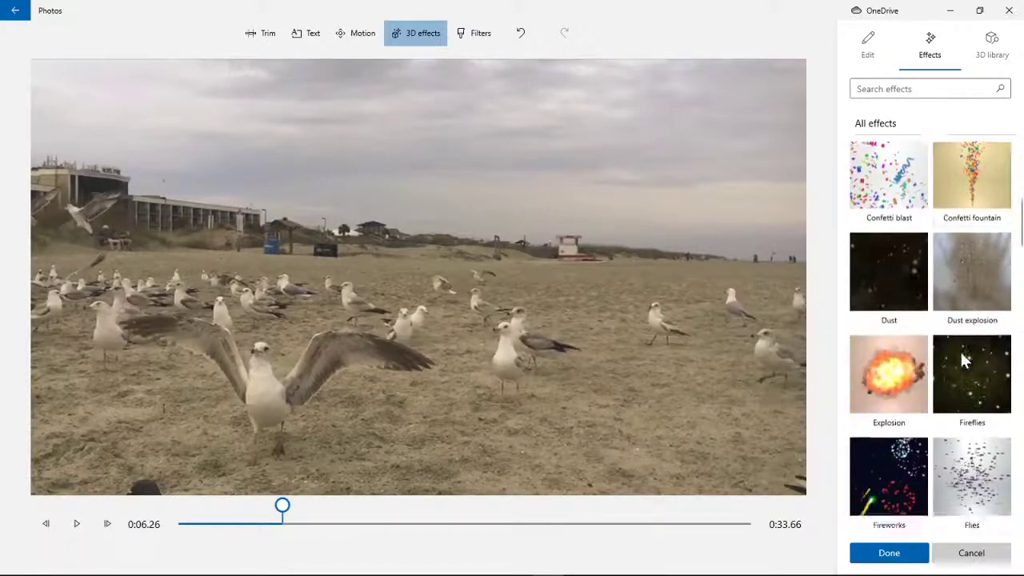
pyautogui.scroll(-5, 961, 381)
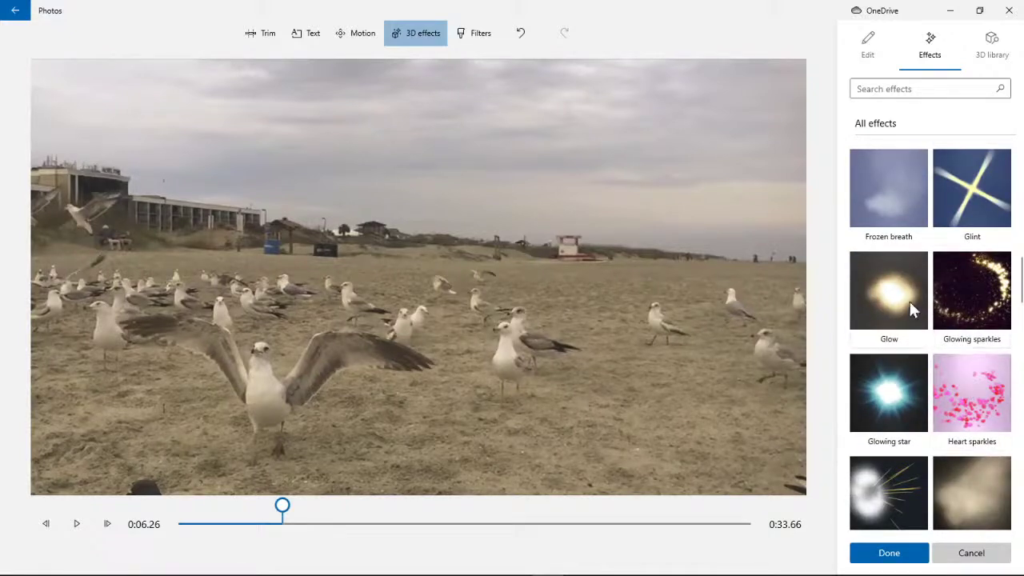
pyautogui.scroll(-2, 941, 345)
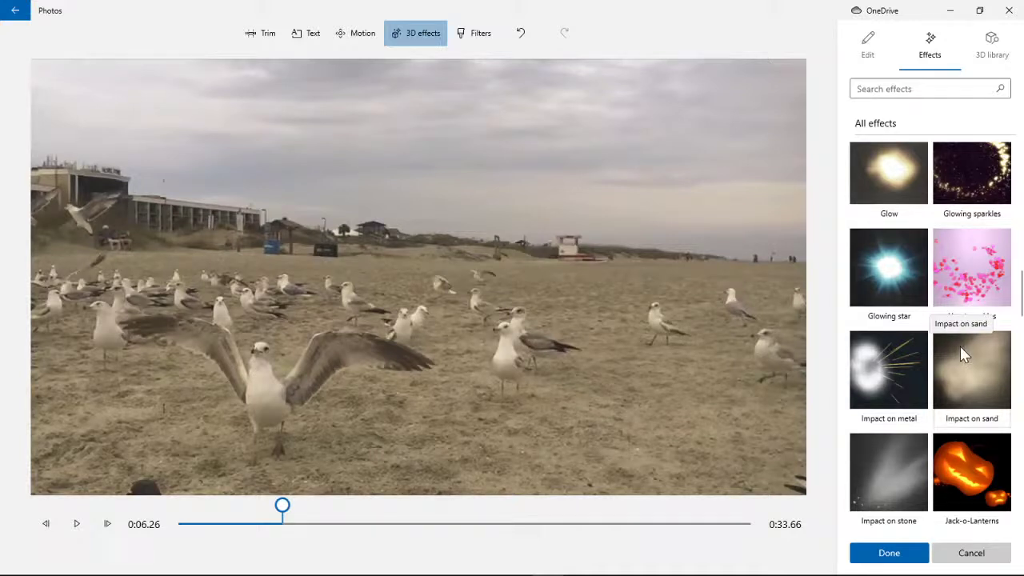
pyautogui.scroll(-1, 960, 347)
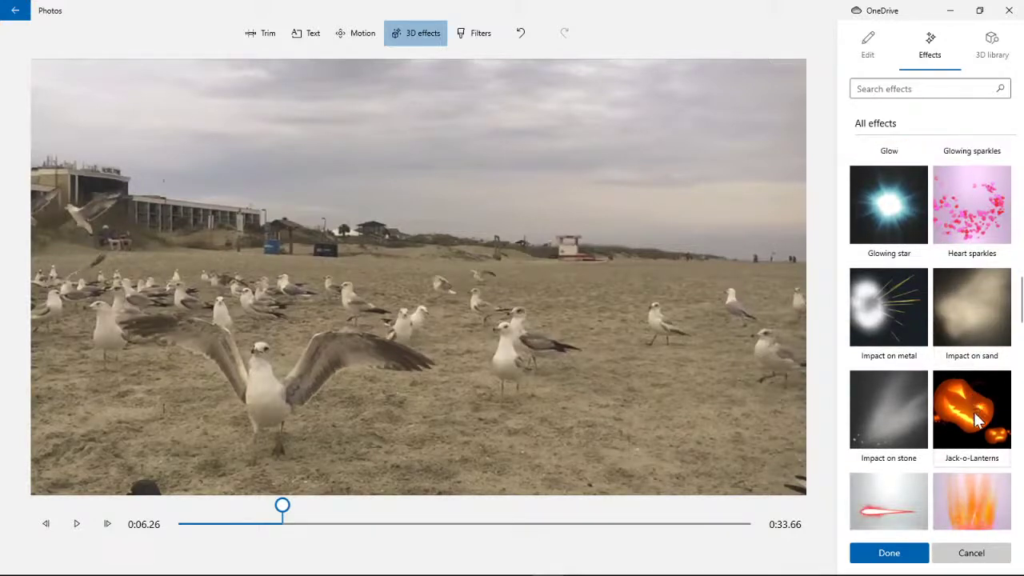
pyautogui.scroll(-2, 974, 406)
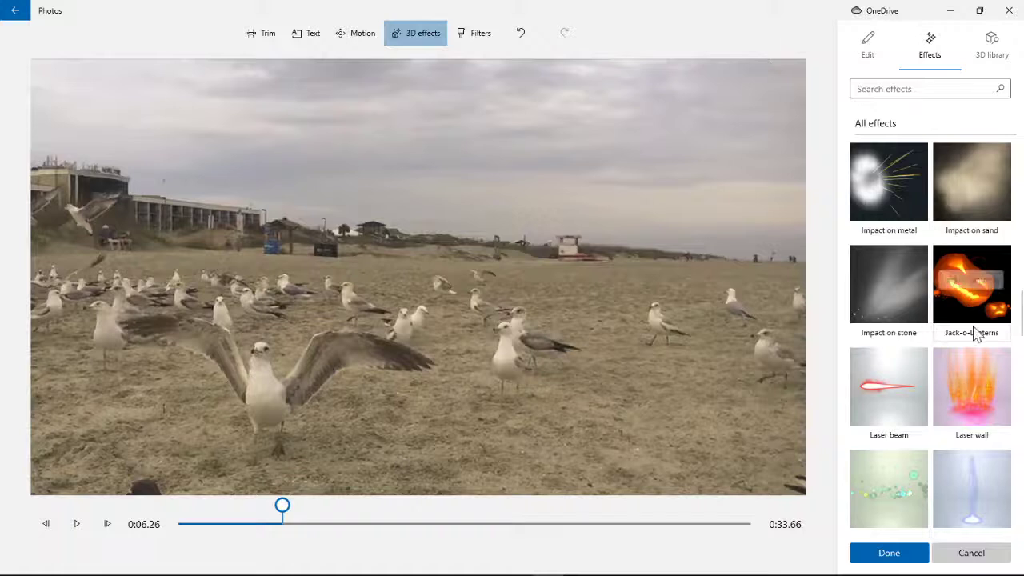
pyautogui.scroll(-1, 975, 325)
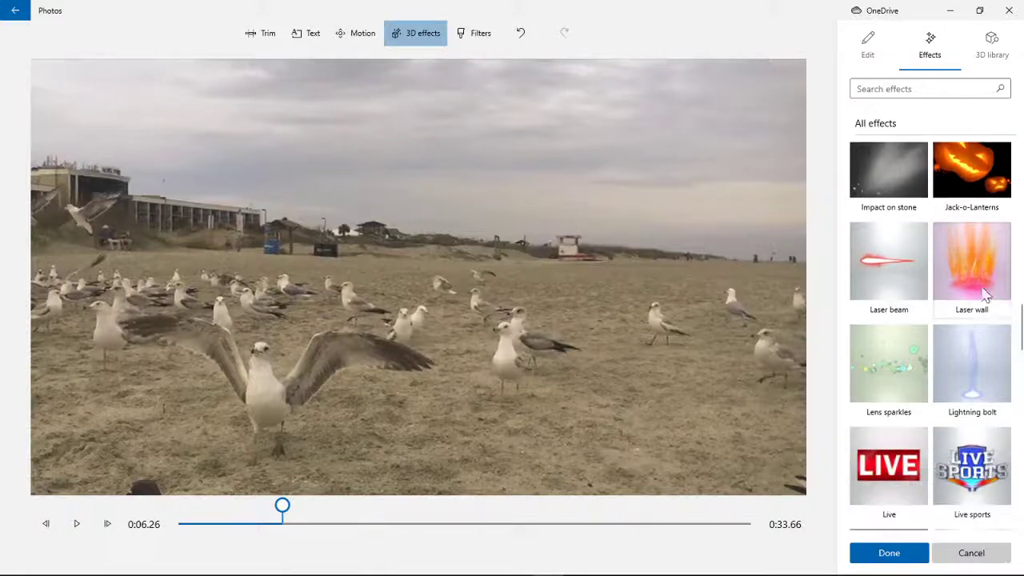
pyautogui.click(980, 281)
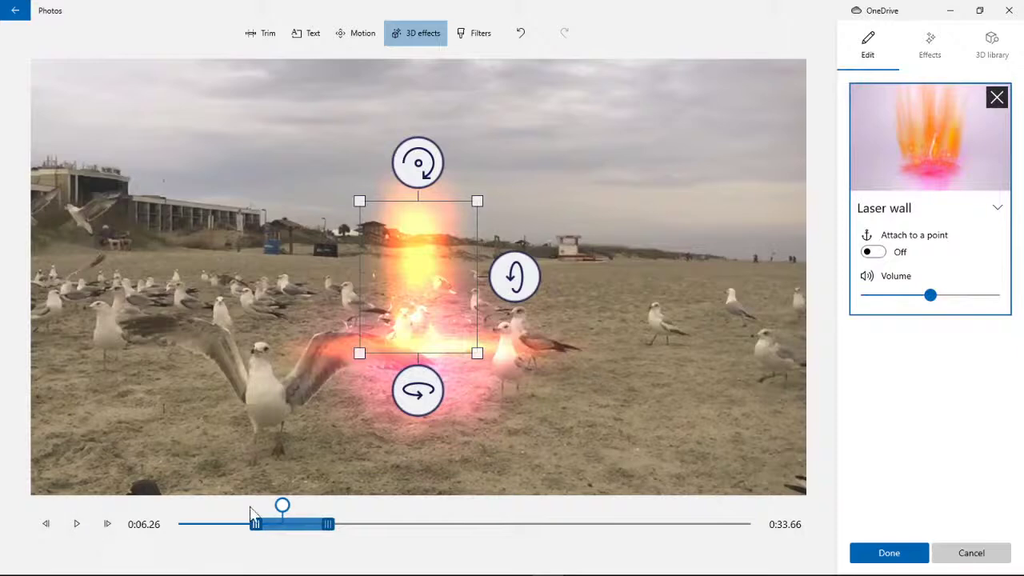
# Play and scrub around 0:01.93–0:09 to preview the Laser wall beam.
pyautogui.moveTo(281, 508); pyautogui.dragTo(211, 507)
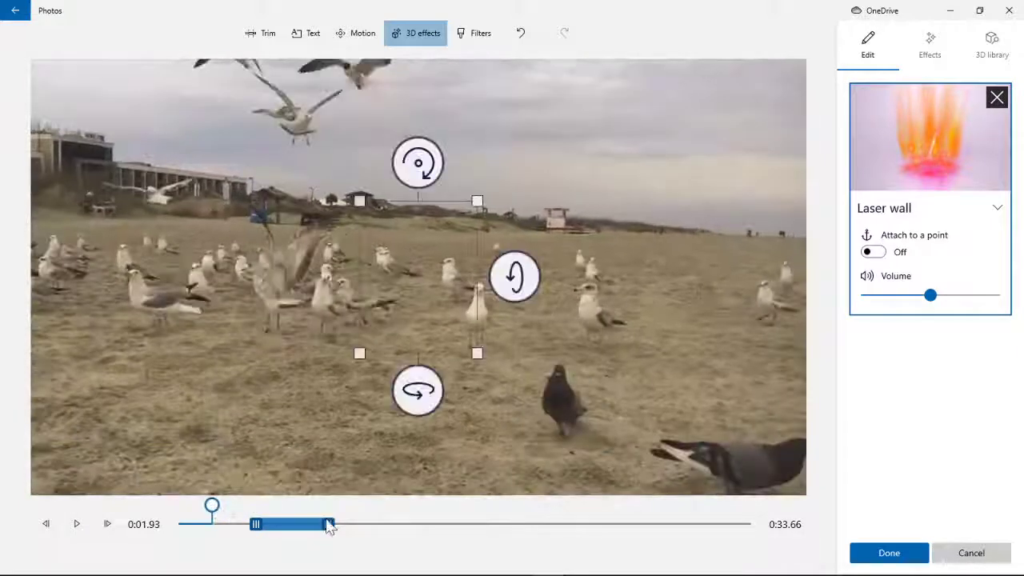
pyautogui.click(78, 528)
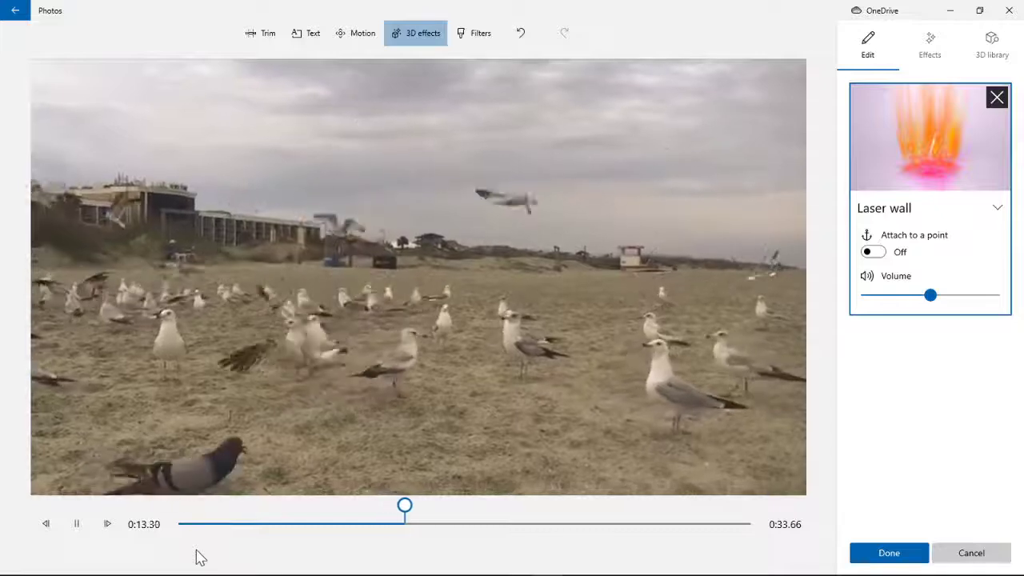
pyautogui.click(89, 530)
pyautogui.moveTo(446, 505); pyautogui.dragTo(331, 513)
pyautogui.click(364, 522)
pyautogui.click(326, 514)
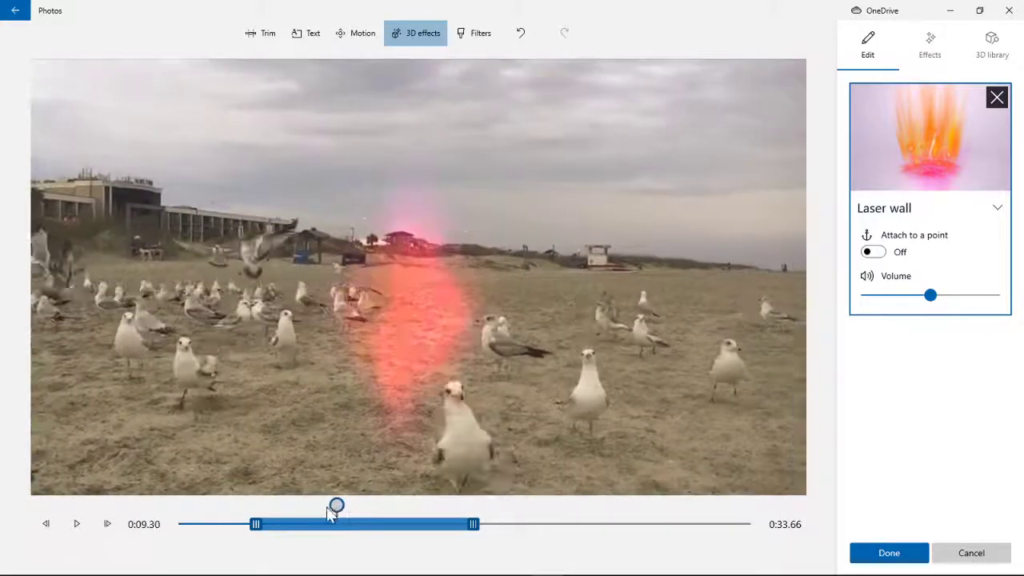
pyautogui.click(944, 124)
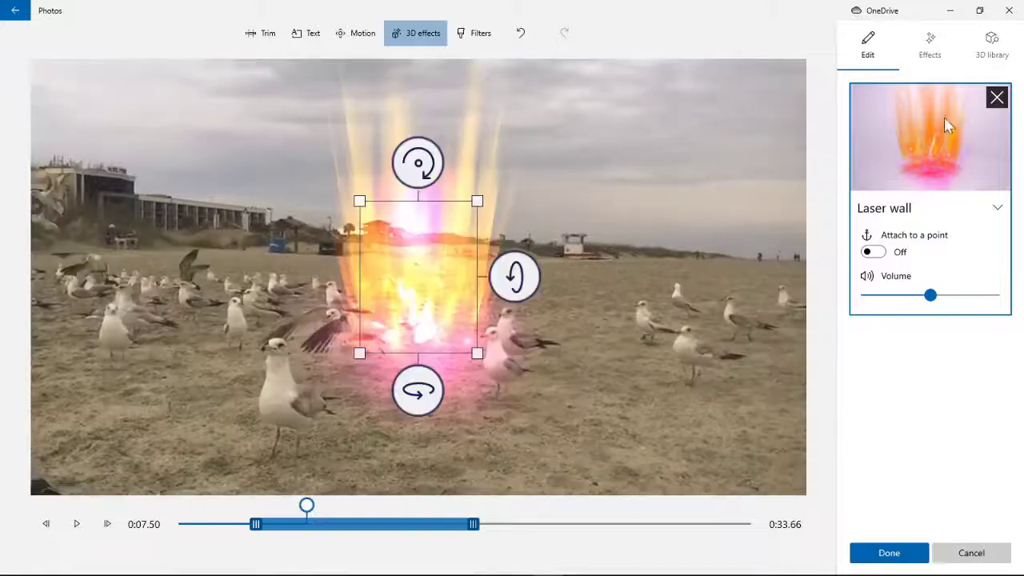
# Delete the Laser wall effect and apply the Party lasers 3D effect instead.
pyautogui.click(997, 98)
pyautogui.click(940, 64)
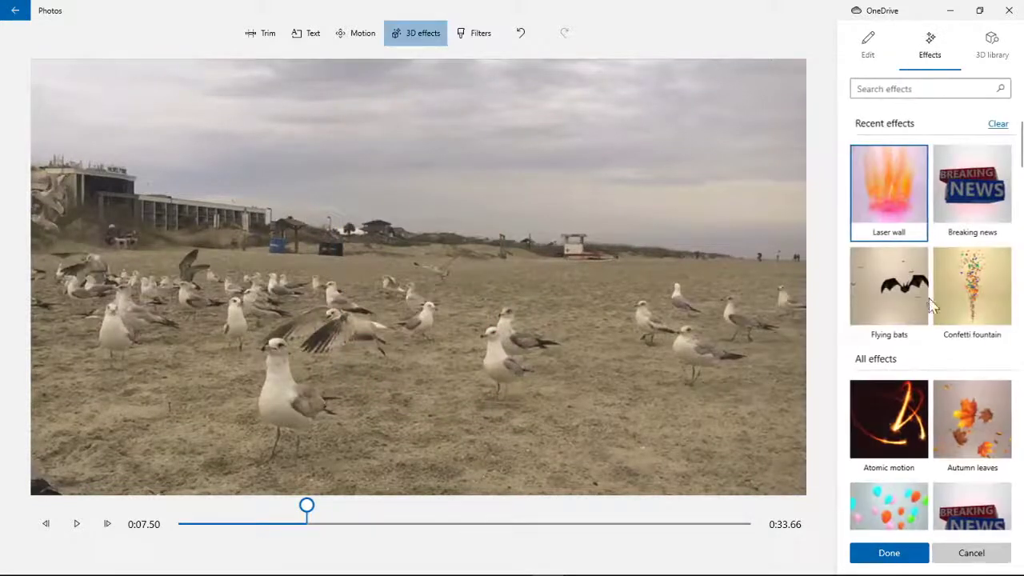
pyautogui.scroll(-5, 962, 365)
pyautogui.scroll(-8, 962, 366)
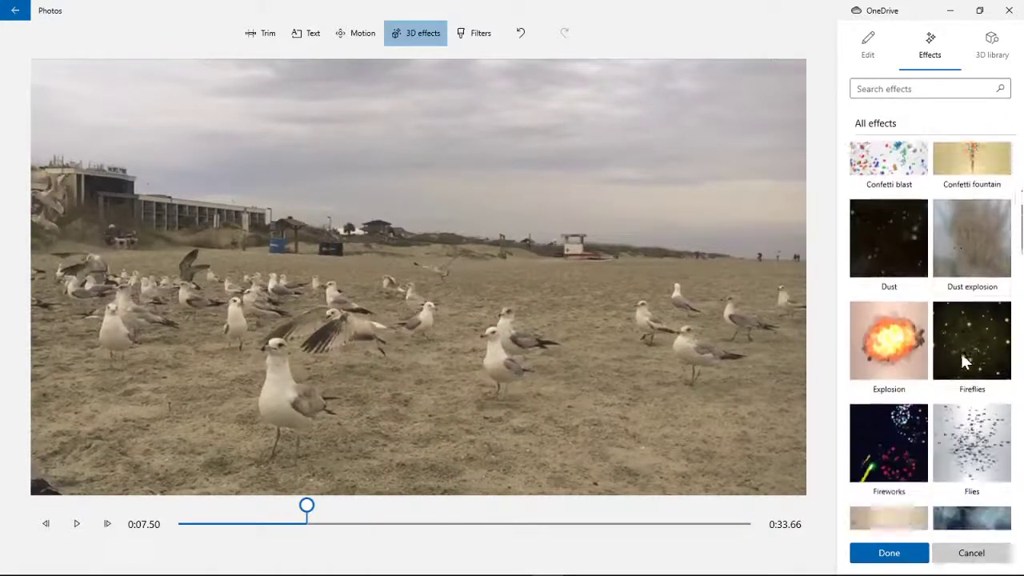
pyautogui.scroll(-8, 978, 344)
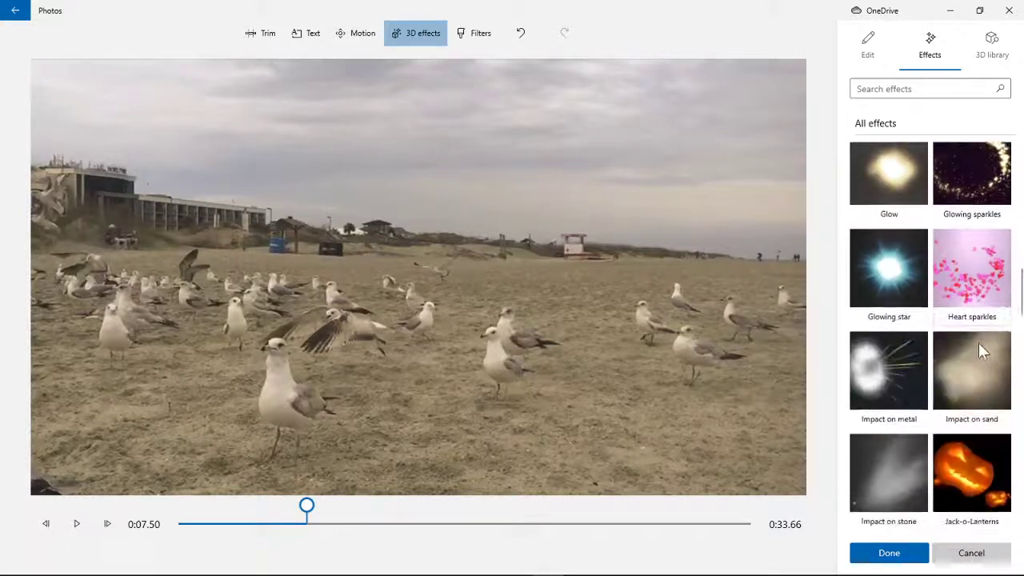
pyautogui.scroll(-1, 976, 352)
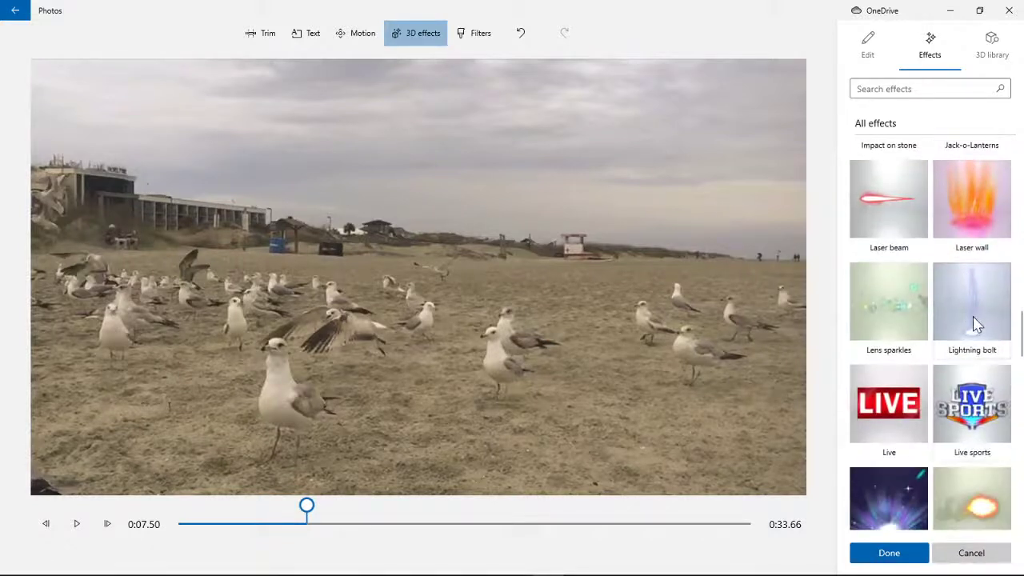
pyautogui.scroll(-2, 944, 311)
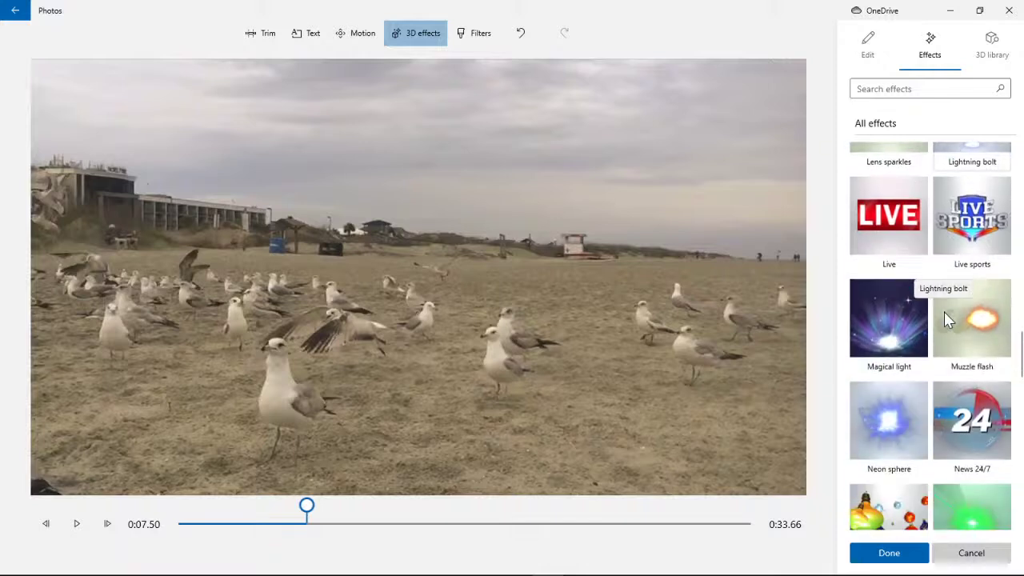
pyautogui.scroll(-2, 952, 348)
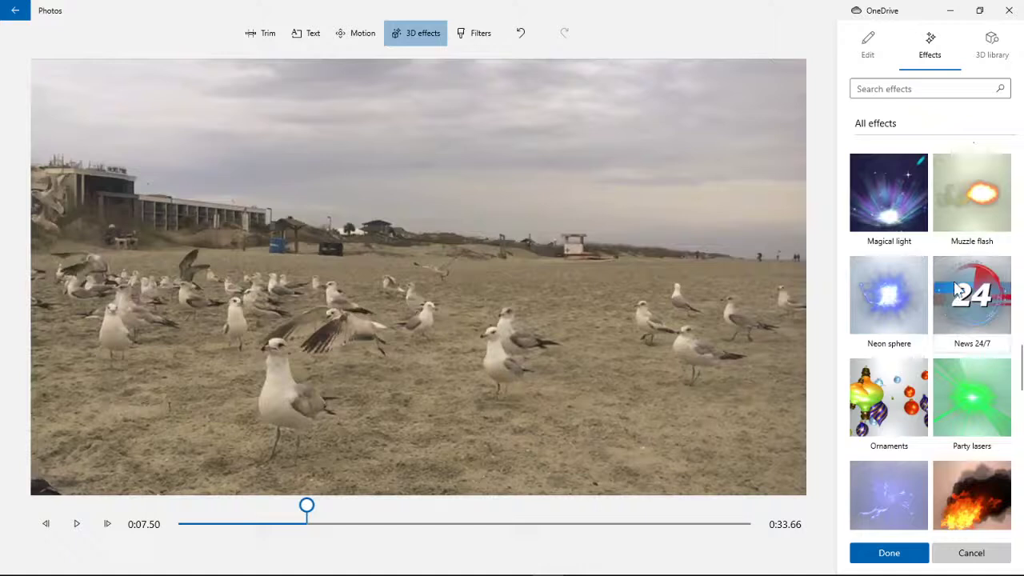
pyautogui.scroll(-2, 954, 289)
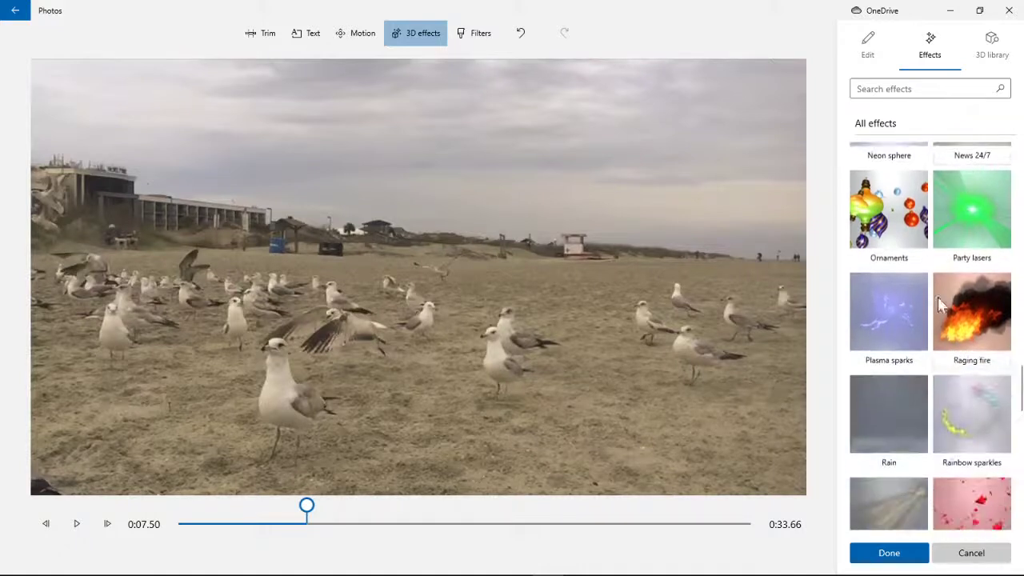
pyautogui.click(987, 241)
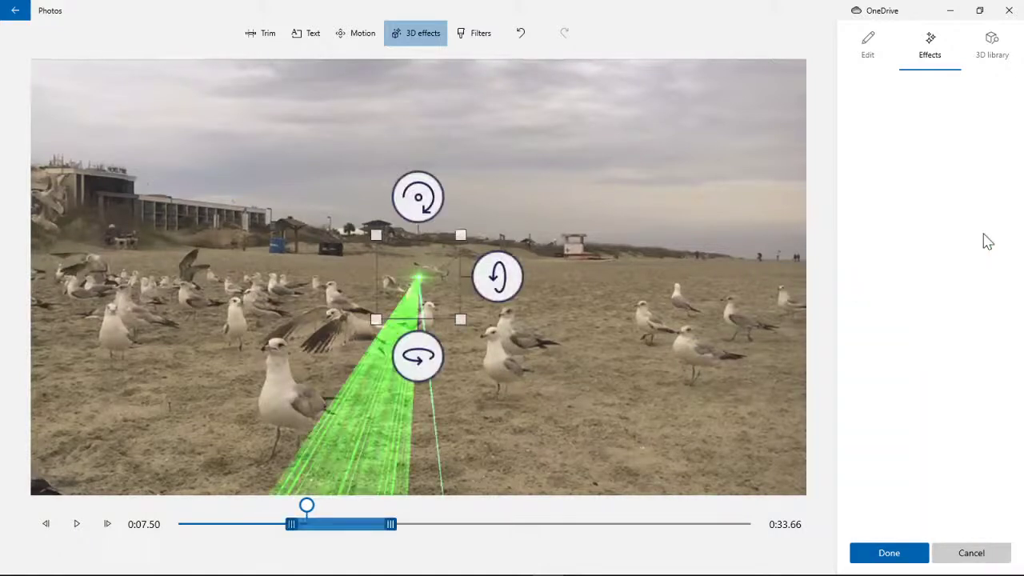
# Preview the Party lasers, then drag its range start to 0:00.00.
pyautogui.click(78, 526)
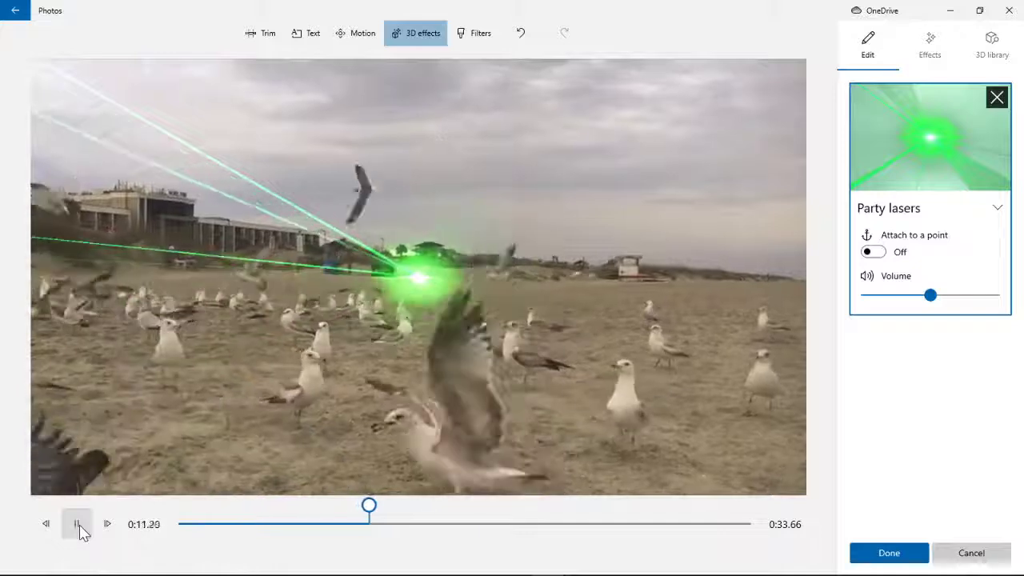
pyautogui.click(78, 527)
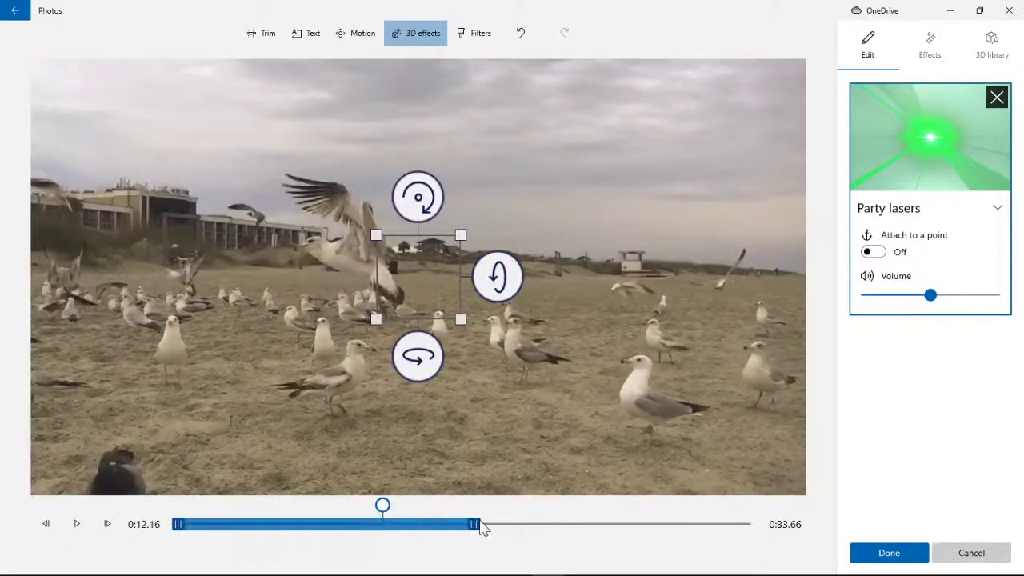
pyautogui.moveTo(384, 507); pyautogui.dragTo(178, 507)
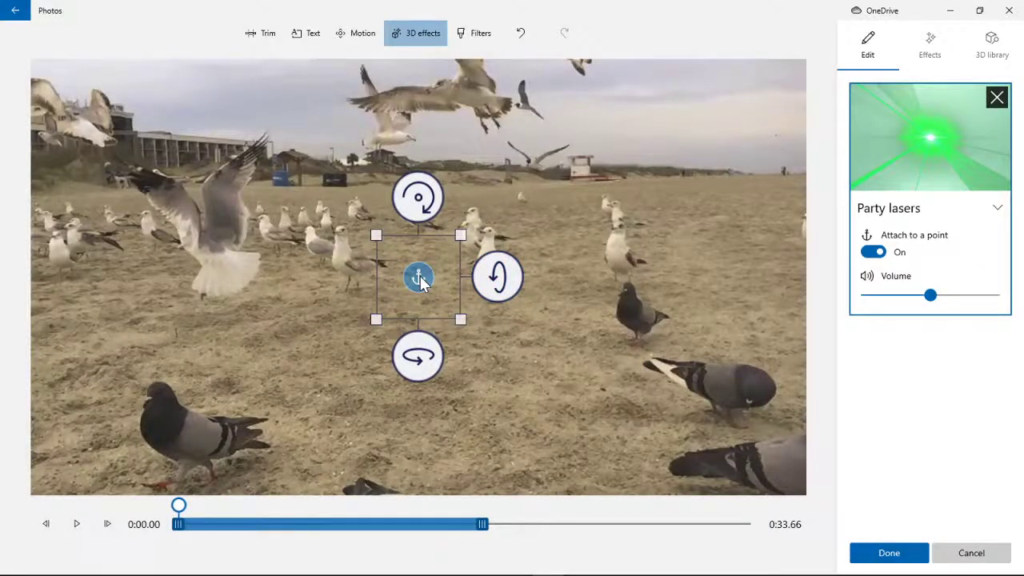
# Attach the Party lasers anchor to the far dunes and play back to check tracking.
pyautogui.moveTo(421, 280); pyautogui.dragTo(565, 193)
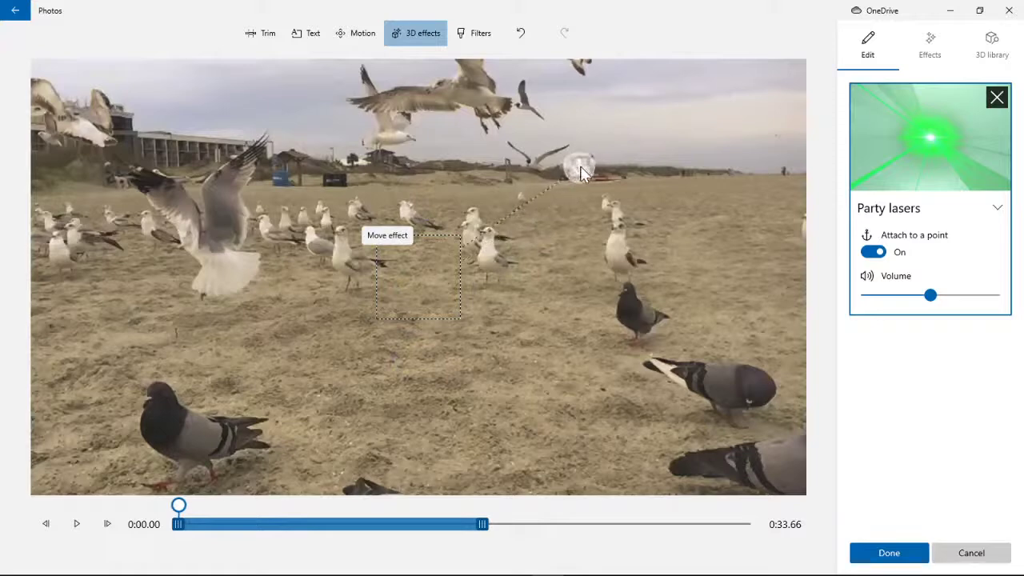
pyautogui.click(582, 169)
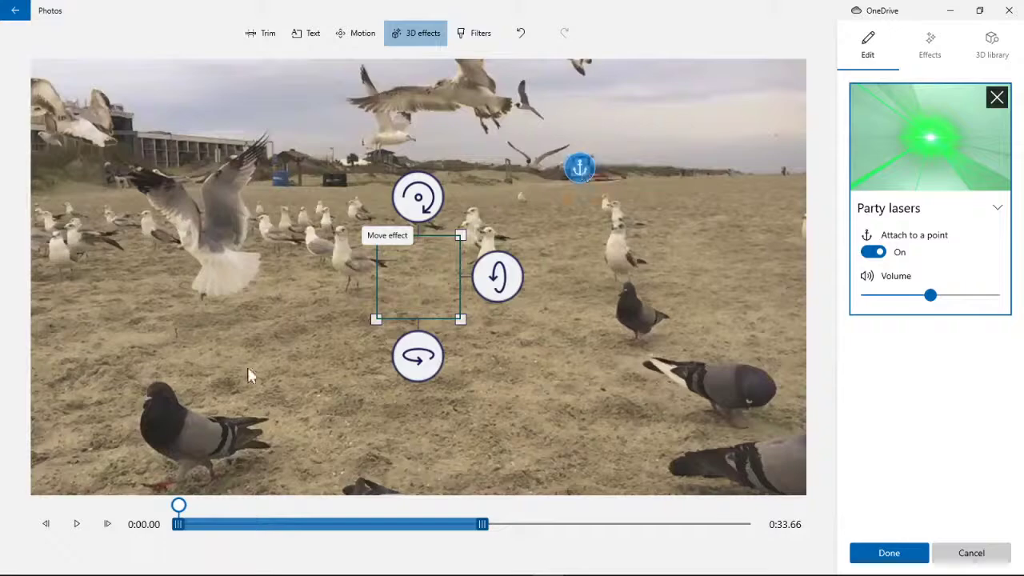
pyautogui.click(88, 527)
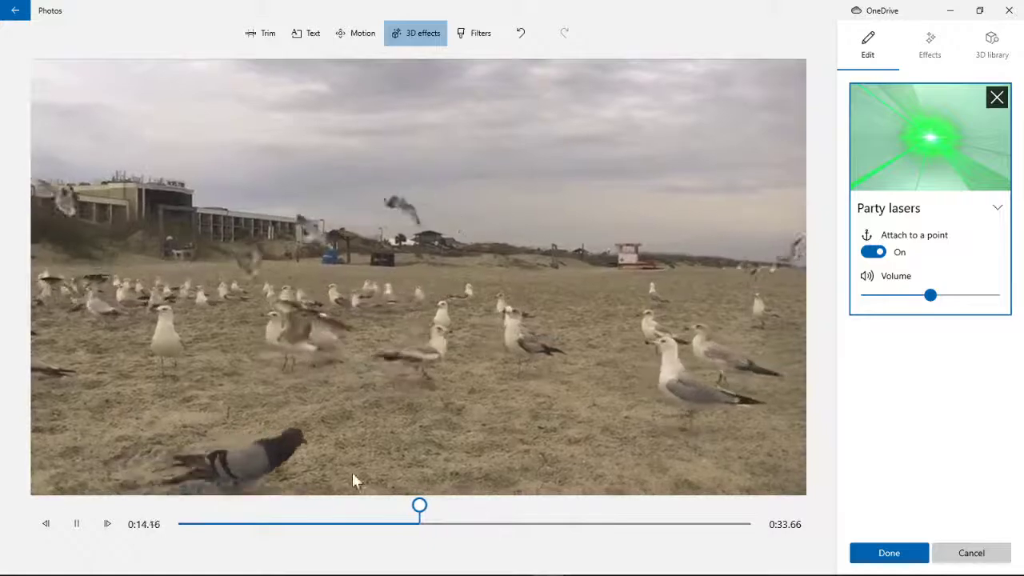
pyautogui.moveTo(436, 506); pyautogui.dragTo(160, 530)
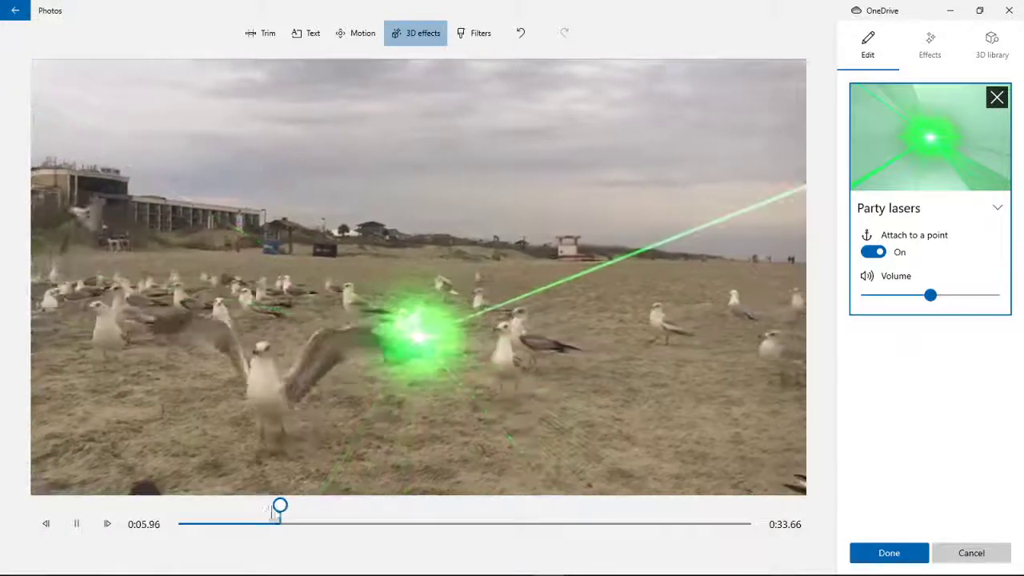
# Pause at 0:11.06 and drag the Party lasers end handle to adjust where it ends.
pyautogui.moveTo(278, 516); pyautogui.dragTo(234, 518)
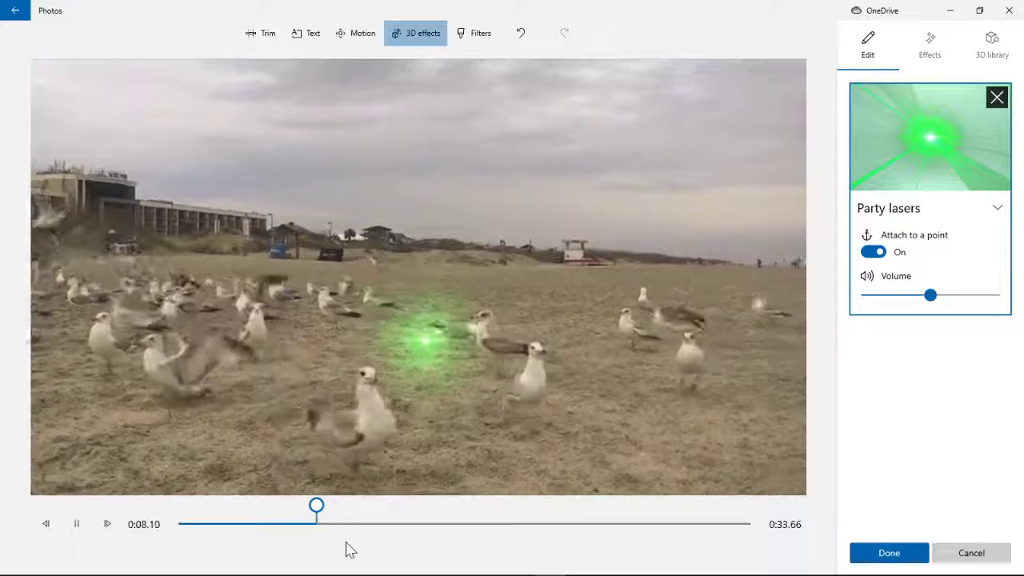
pyautogui.click(78, 525)
pyautogui.moveTo(419, 525); pyautogui.dragTo(483, 525)
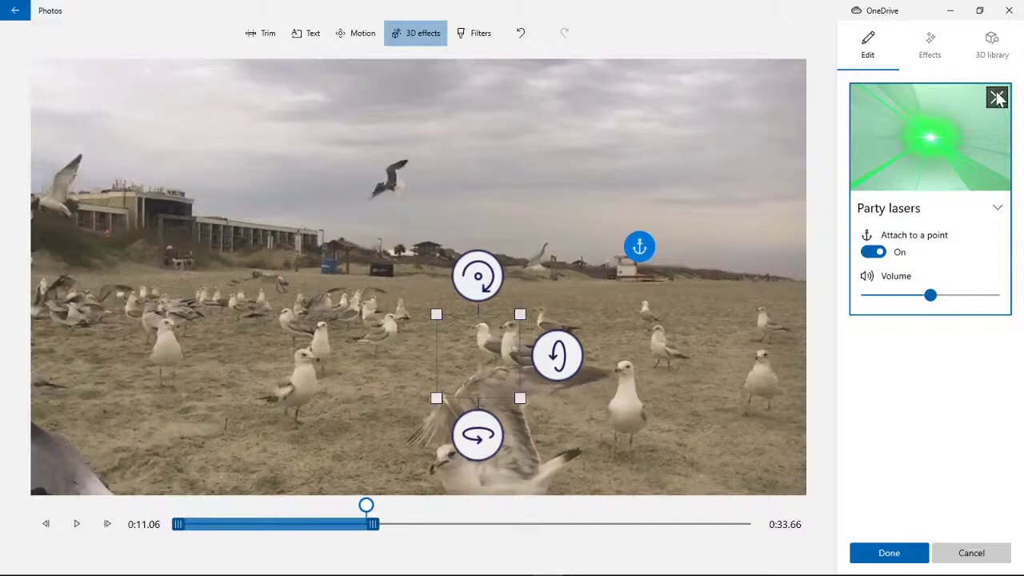
# Add the String of lights tile from the All effects gallery to the seagull clip.
pyautogui.click(930, 48)
pyautogui.scroll(-5, 950, 352)
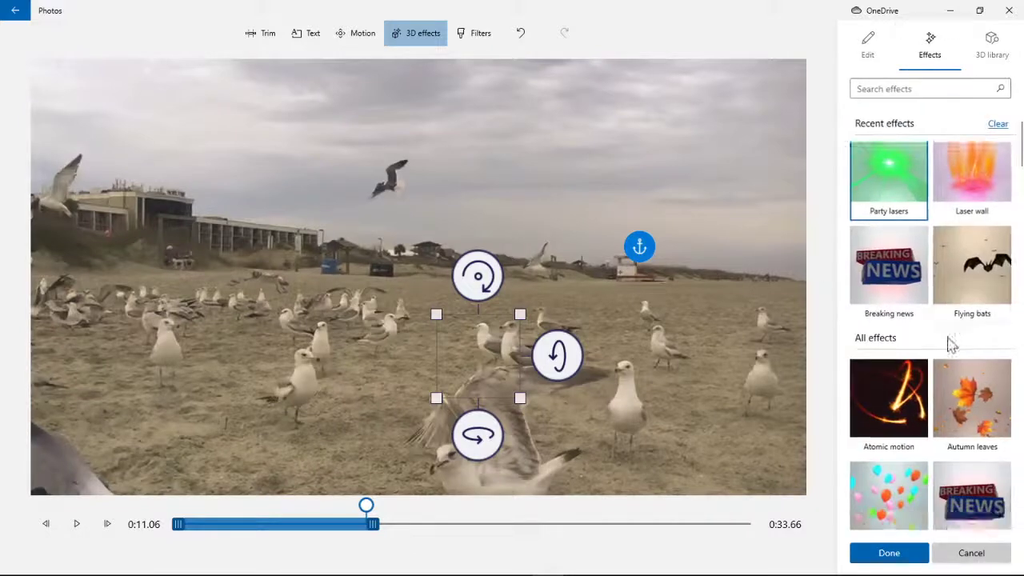
pyautogui.scroll(-9, 953, 372)
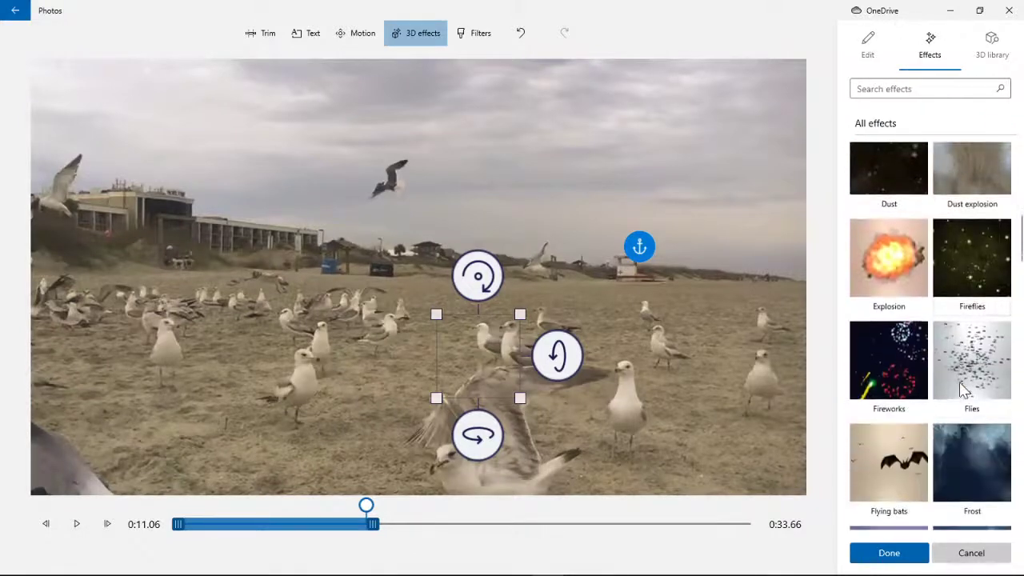
pyautogui.scroll(-8, 965, 389)
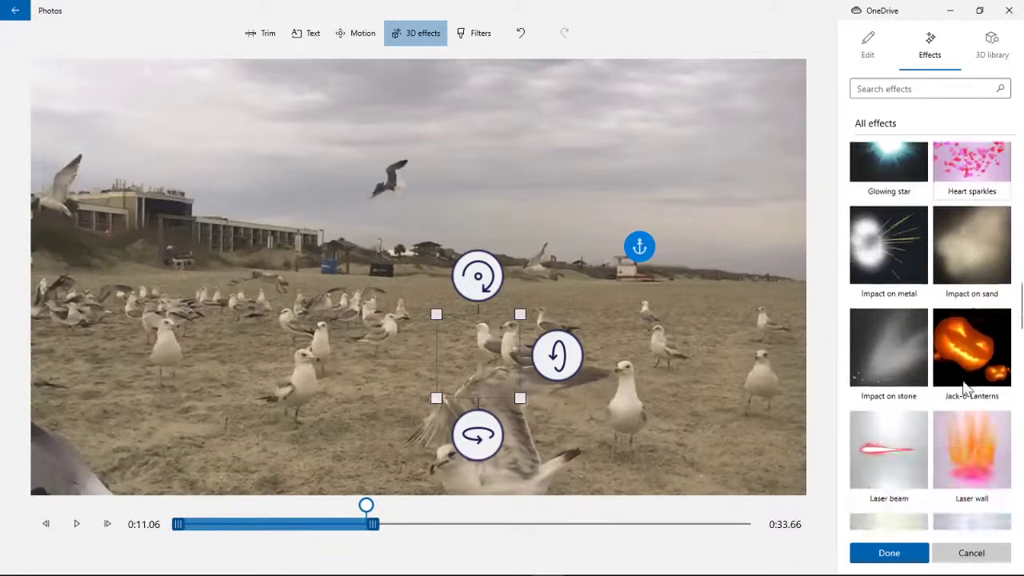
pyautogui.scroll(-8, 965, 389)
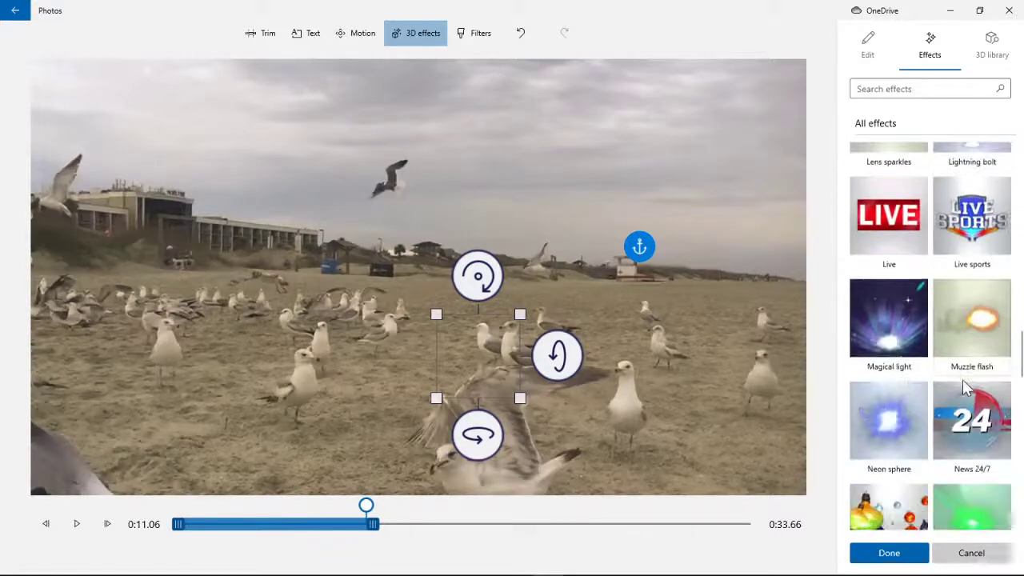
pyautogui.scroll(-2, 962, 379)
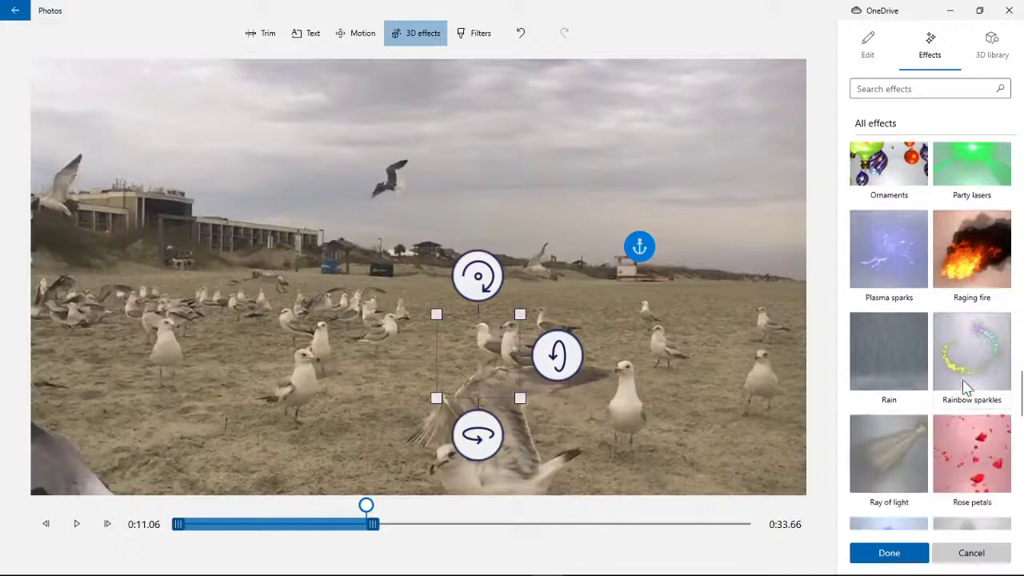
pyautogui.scroll(-2, 962, 379)
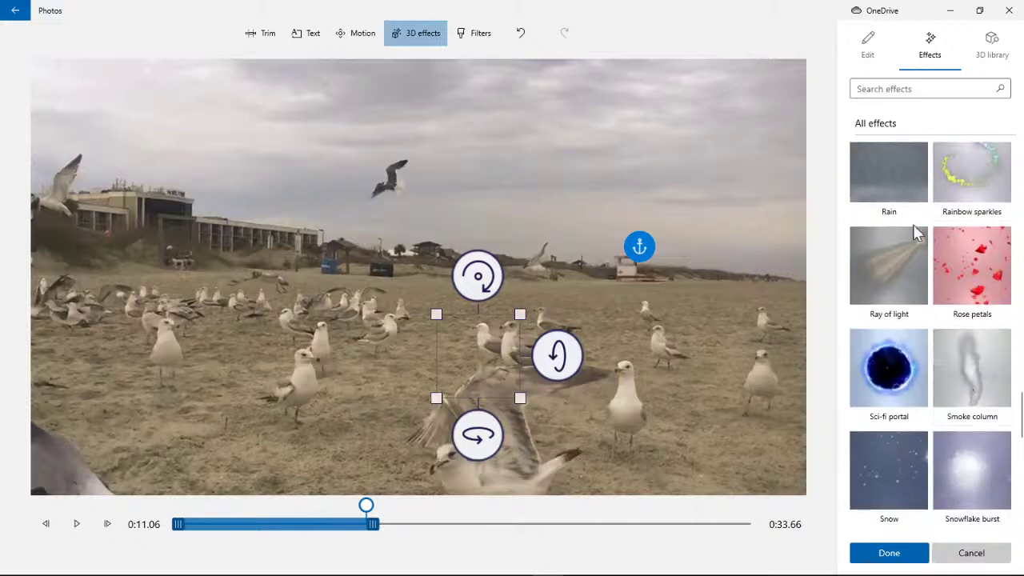
pyautogui.scroll(-3, 983, 303)
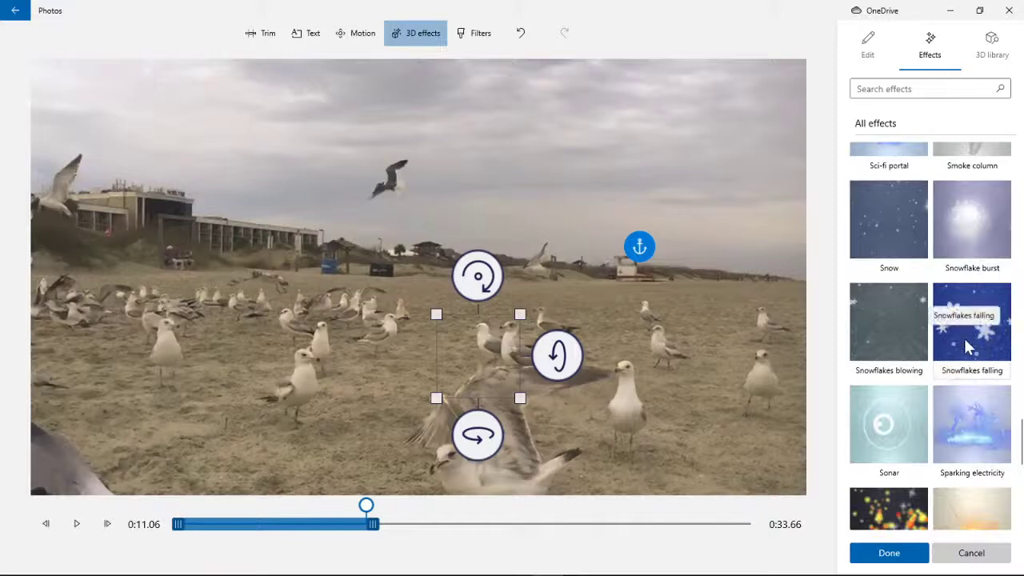
pyautogui.scroll(-3, 967, 346)
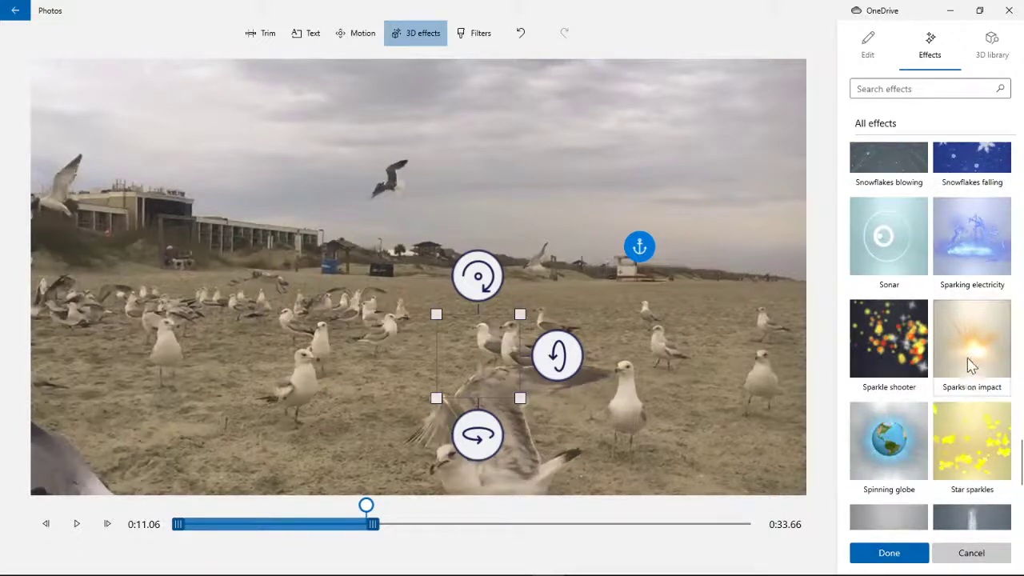
pyautogui.scroll(-3, 971, 364)
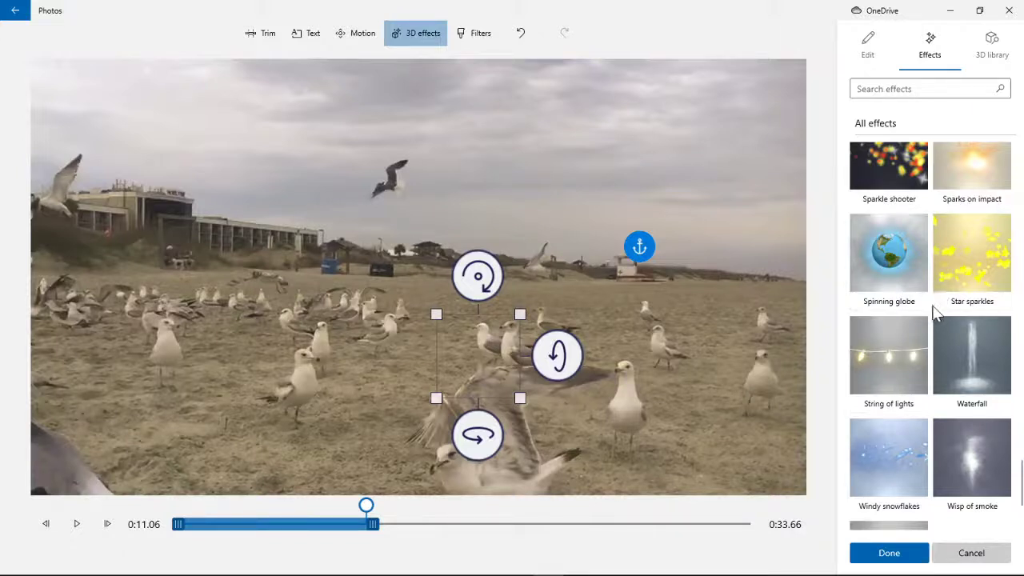
pyautogui.scroll(-2, 953, 312)
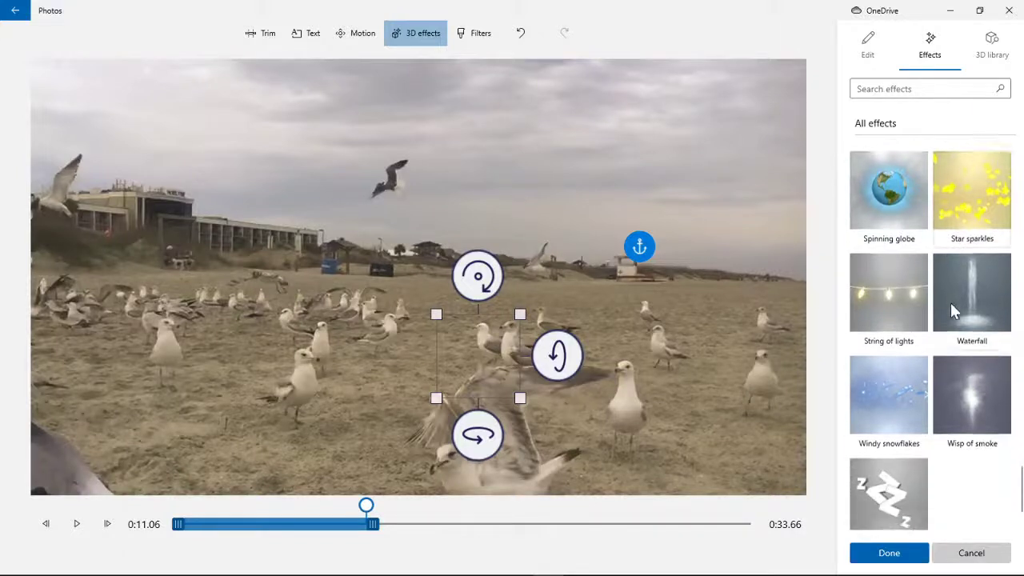
pyautogui.click(904, 303)
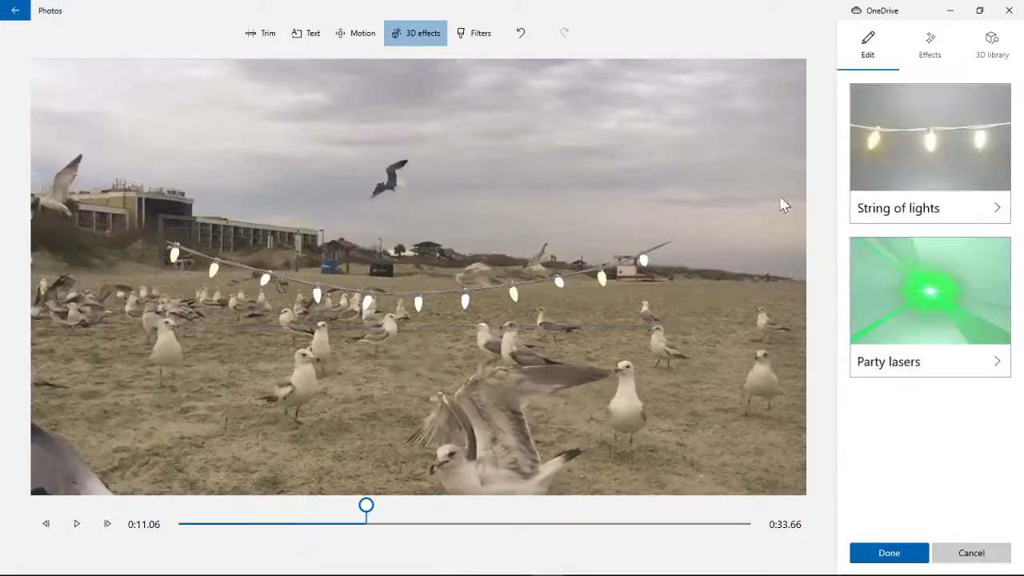
# Move the String of lights to the frame top, widen it across the sky, and preview from 0:09.13.
pyautogui.click(912, 150)
pyautogui.moveTo(464, 229); pyautogui.dragTo(329, 58)
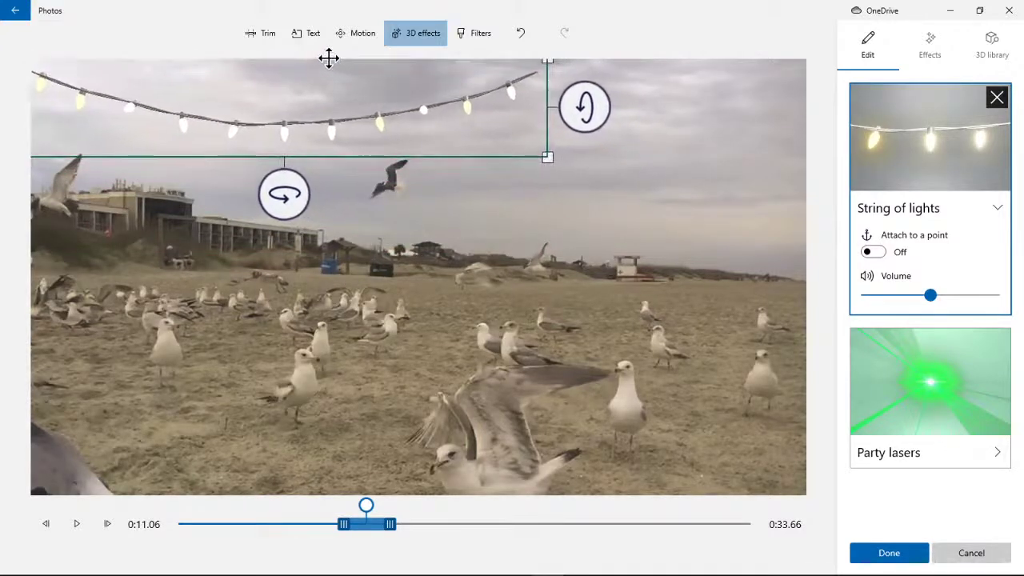
pyautogui.moveTo(548, 157); pyautogui.dragTo(836, 164)
pyautogui.moveTo(896, 211); pyautogui.dragTo(734, 226)
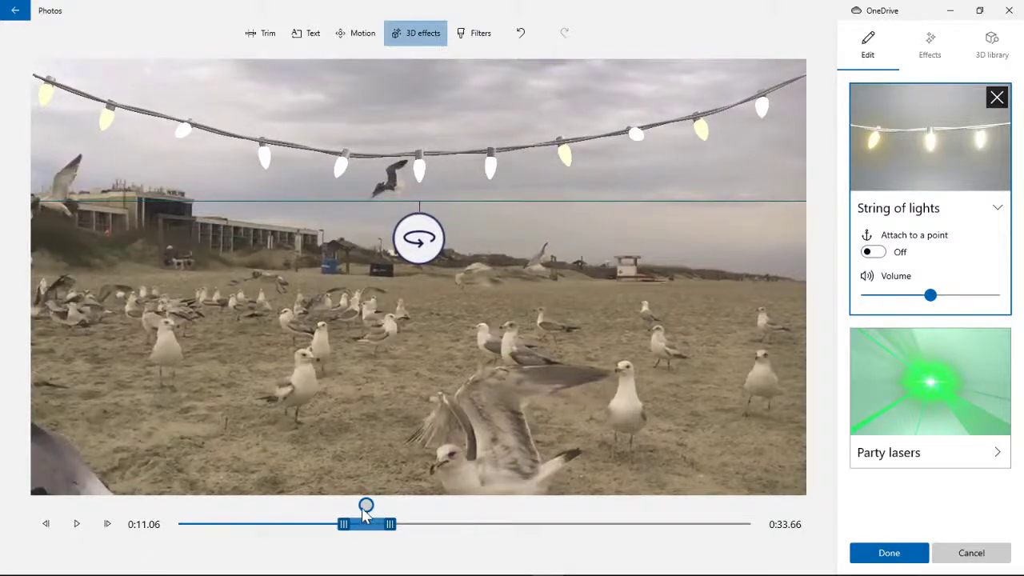
pyautogui.moveTo(364, 516); pyautogui.dragTo(334, 507)
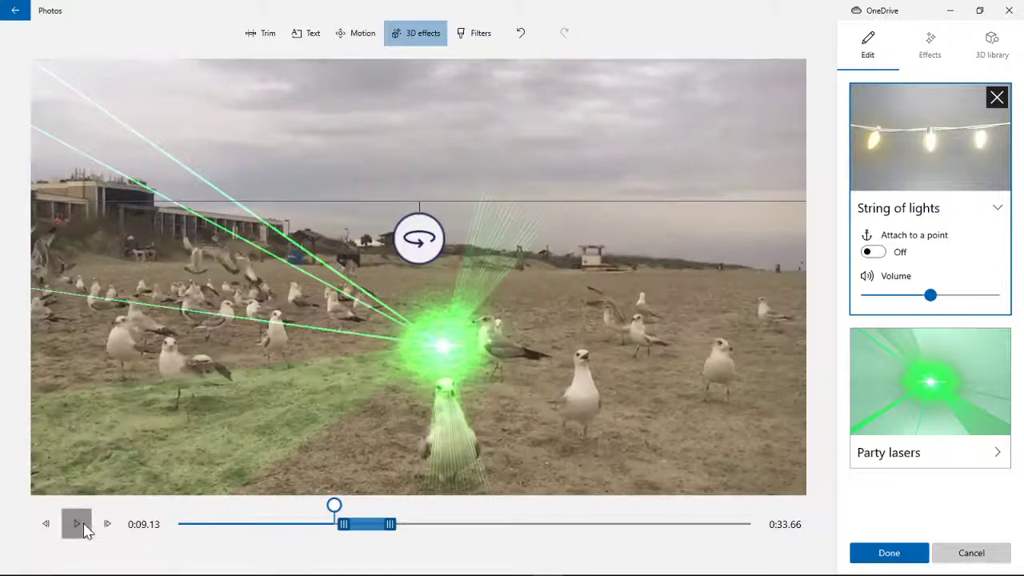
pyautogui.click(76, 524)
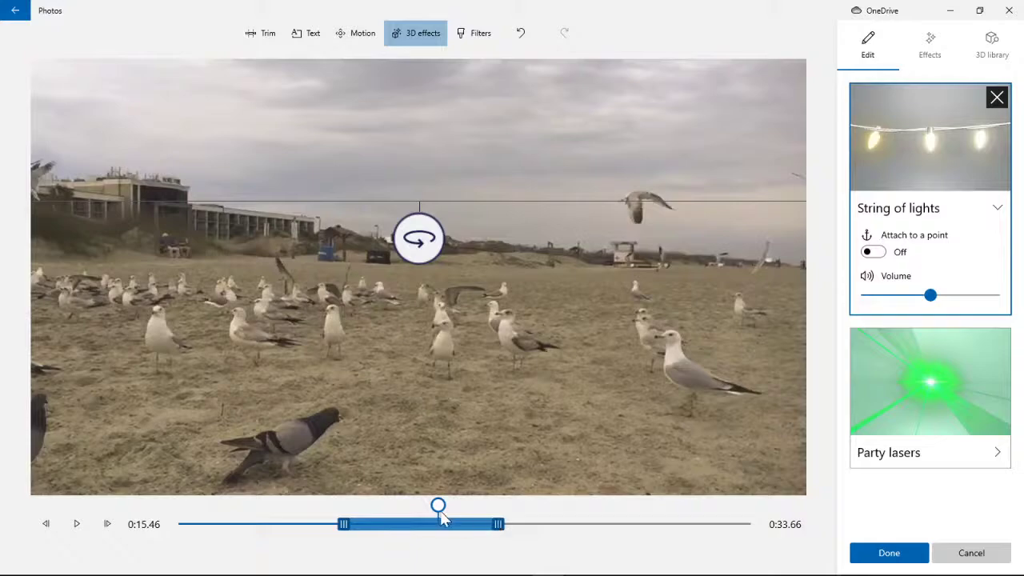
pyautogui.moveTo(440, 513); pyautogui.dragTo(310, 513)
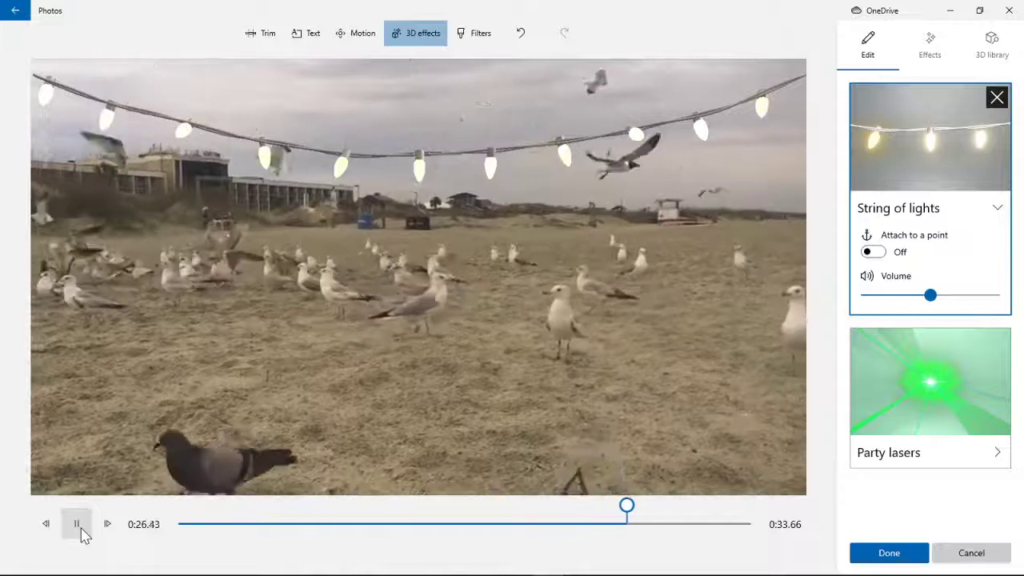
pyautogui.click(84, 534)
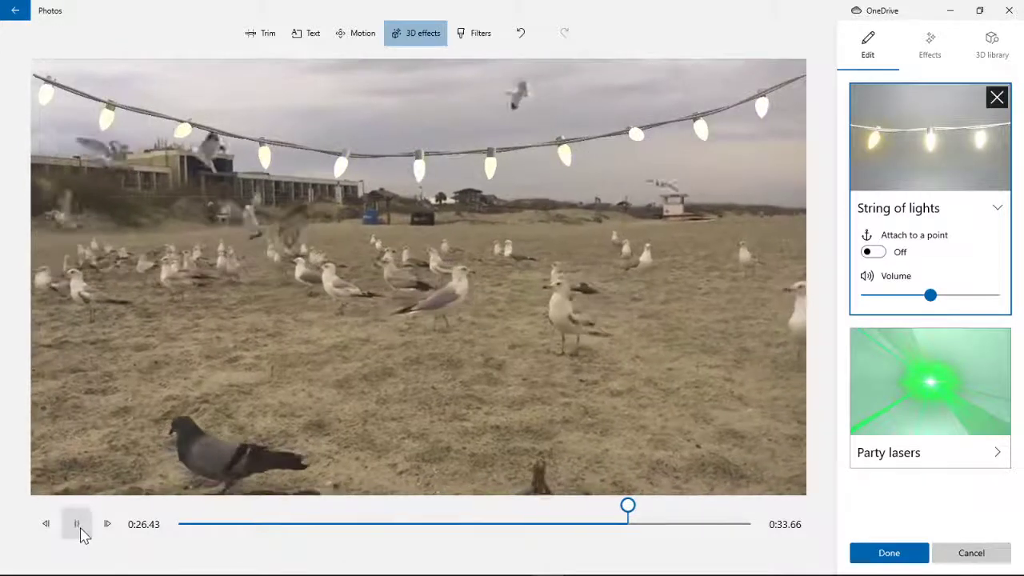
pyautogui.moveTo(628, 512); pyautogui.dragTo(512, 506)
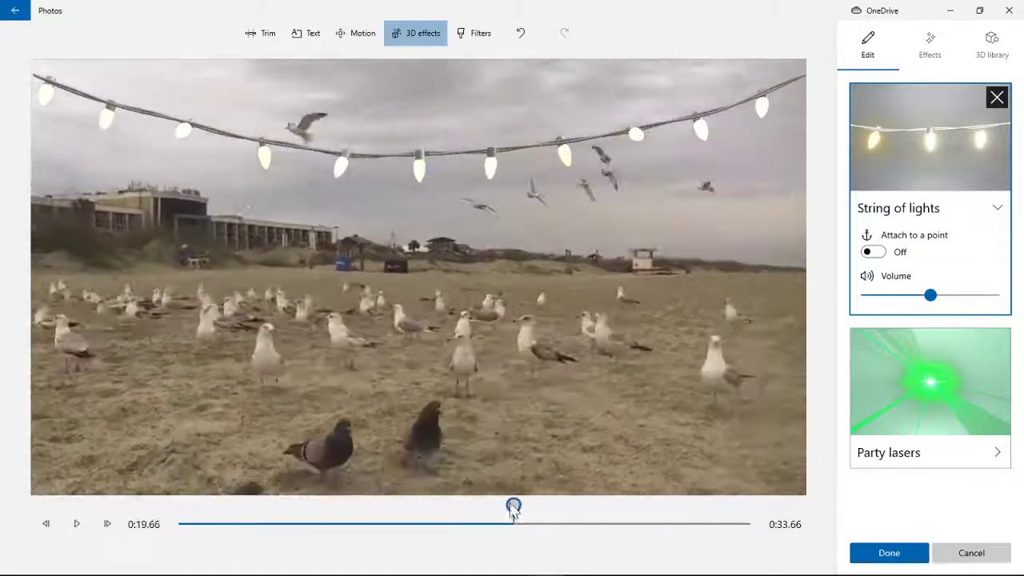
pyautogui.click(77, 523)
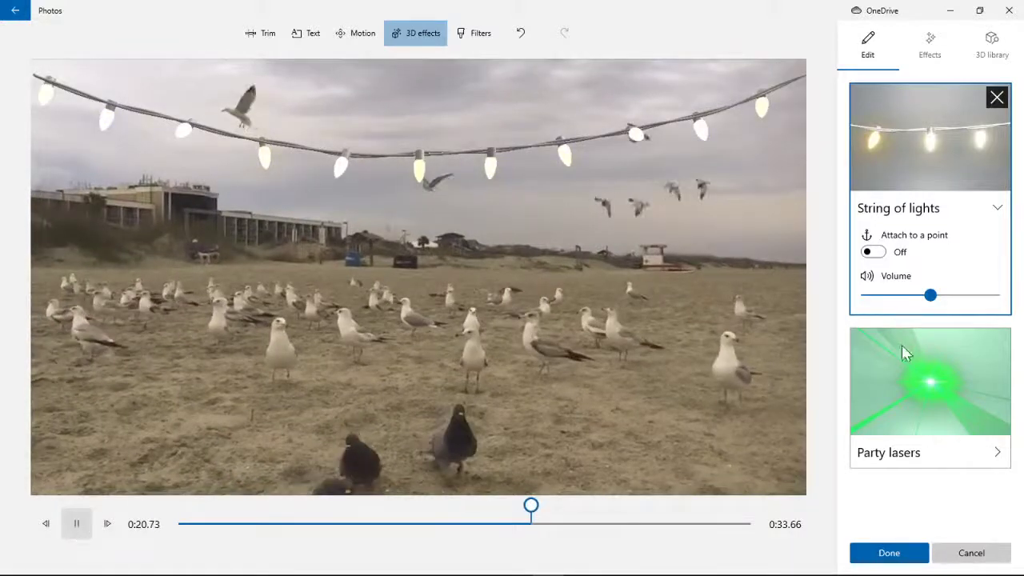
# Add the Snow 3D effect and drag its duration bar to shift it earlier.
pyautogui.click(930, 45)
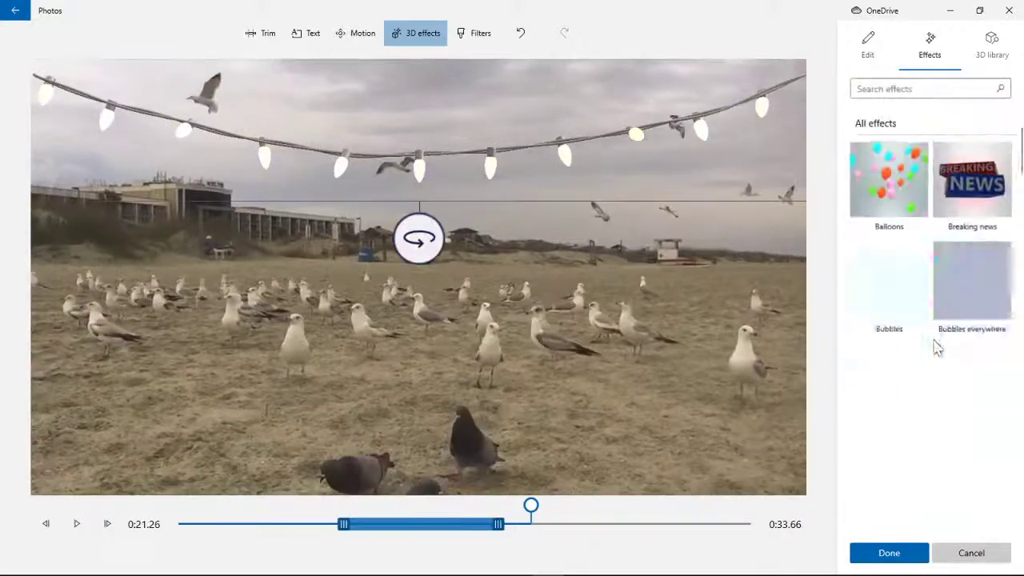
pyautogui.scroll(-5, 934, 348)
pyautogui.scroll(-15, 940, 356)
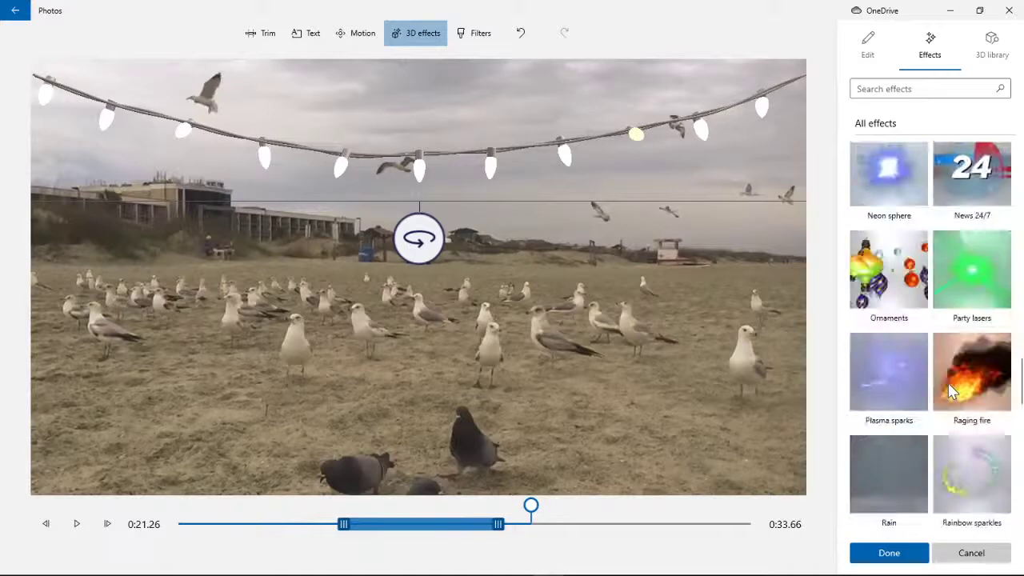
pyautogui.scroll(-8, 952, 391)
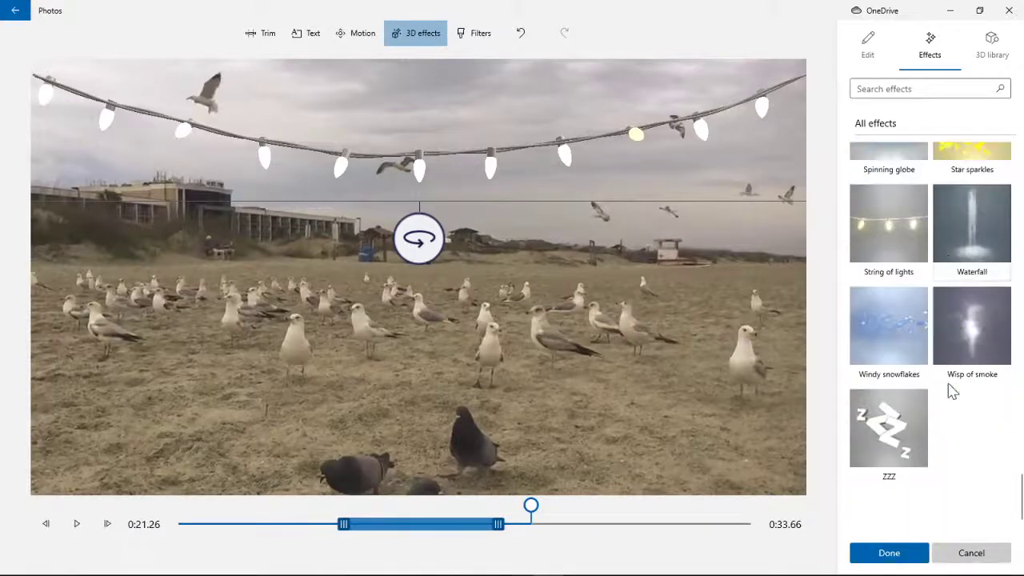
pyautogui.scroll(5, 952, 391)
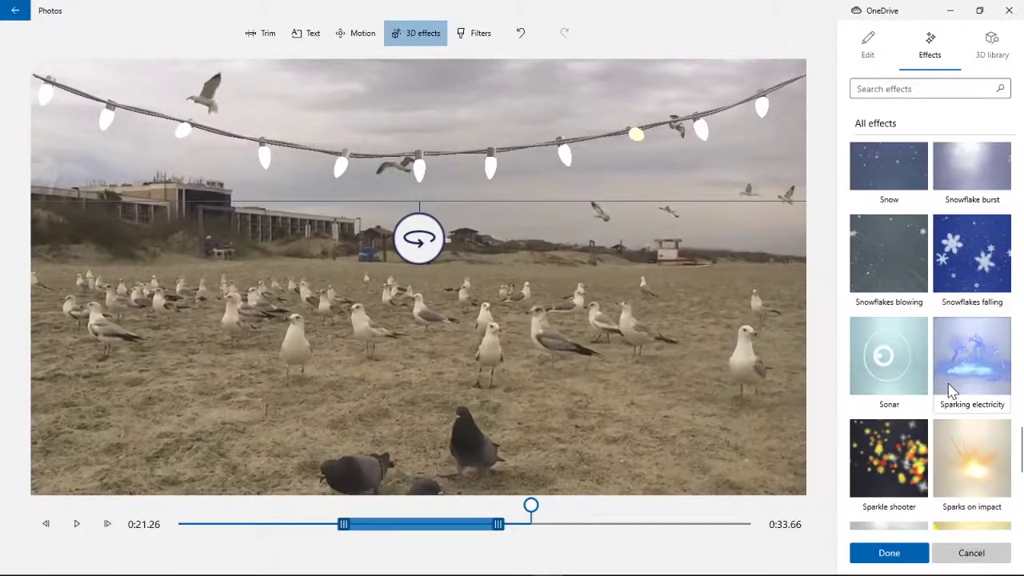
pyautogui.scroll(3, 967, 390)
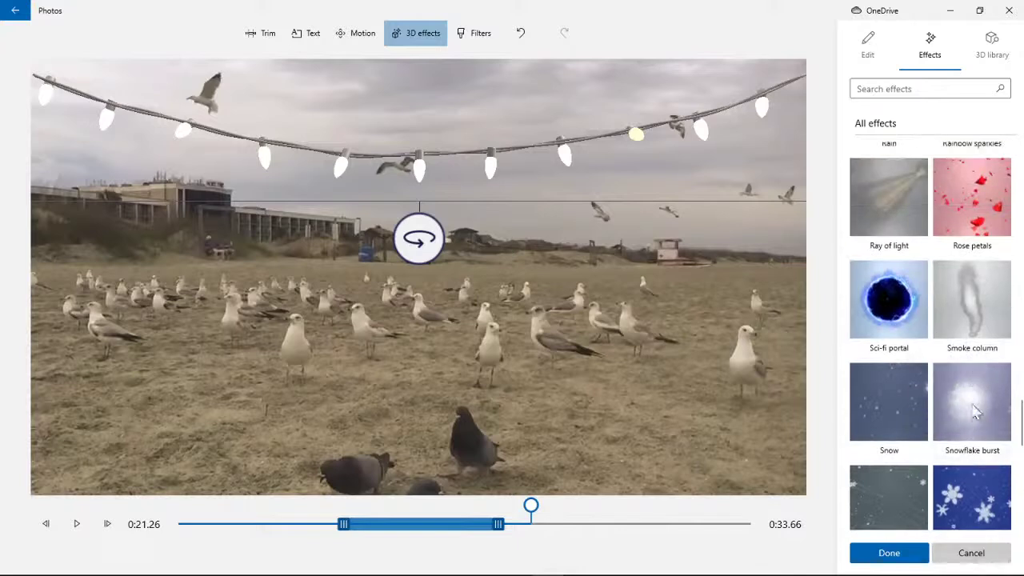
pyautogui.click(906, 399)
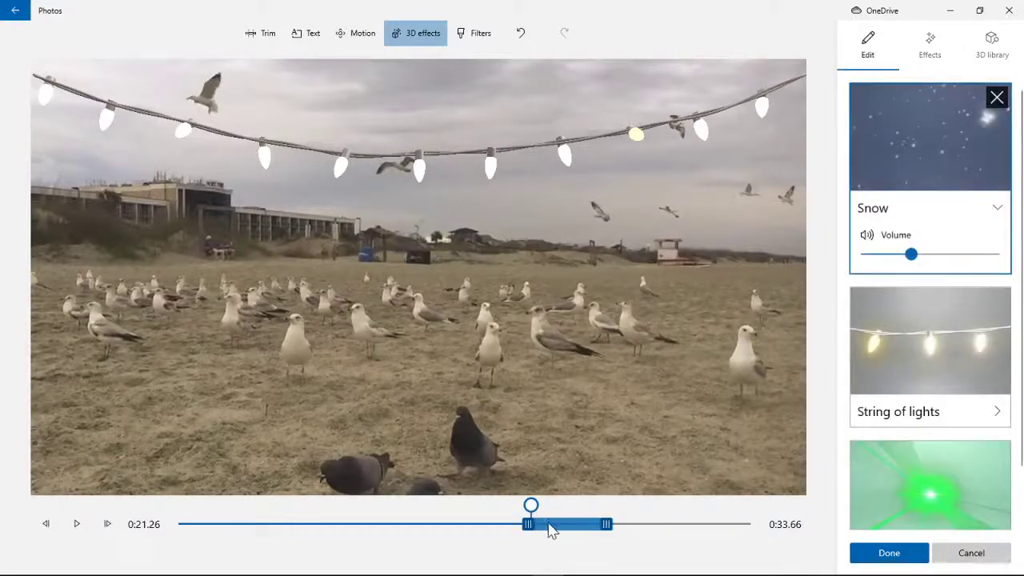
pyautogui.moveTo(448, 527); pyautogui.dragTo(650, 521)
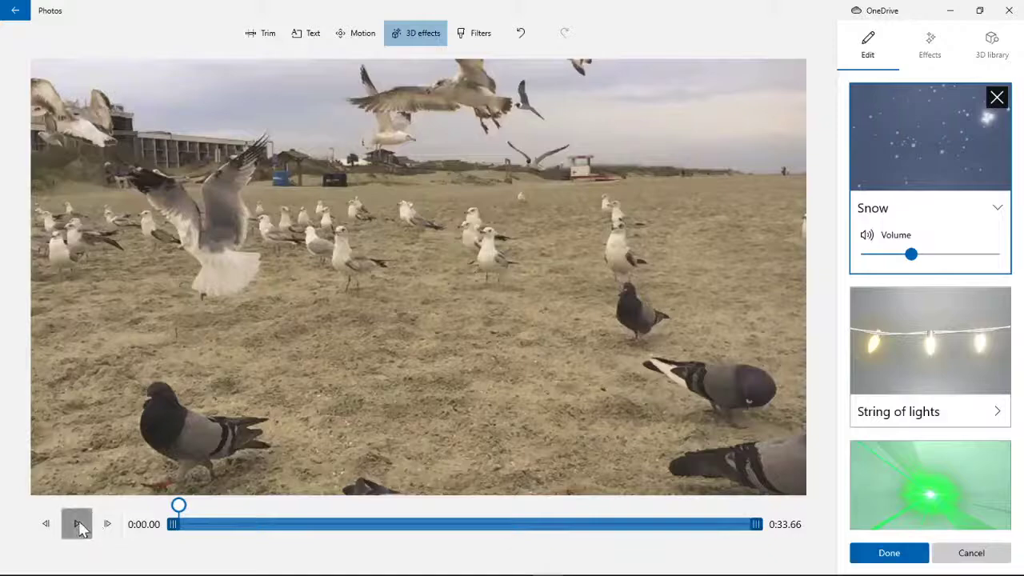
# Review the String of lights, Party lasers and Snow settings, then apply the effects with Done.
pyautogui.click(79, 525)
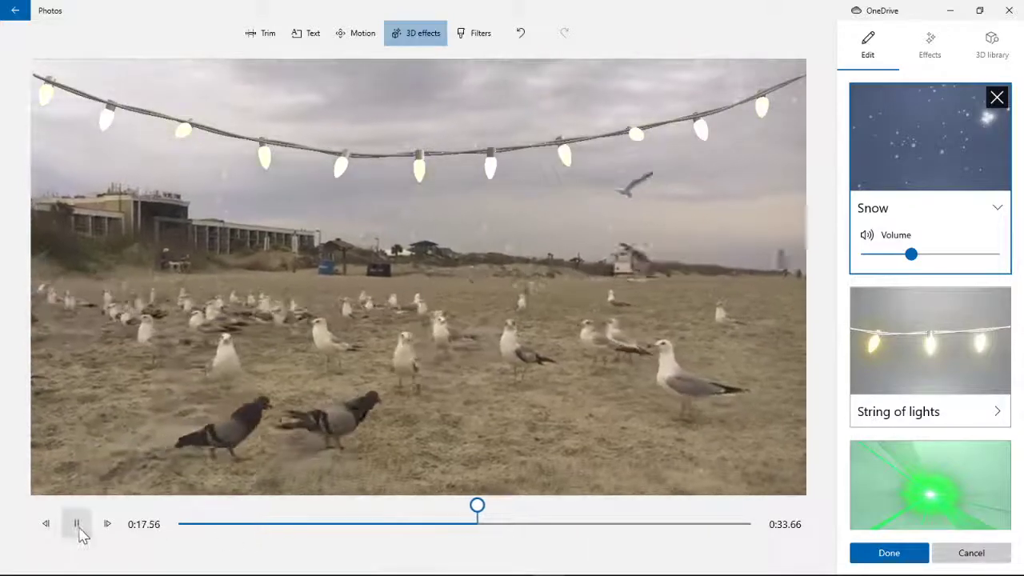
pyautogui.moveTo(481, 516); pyautogui.dragTo(464, 532)
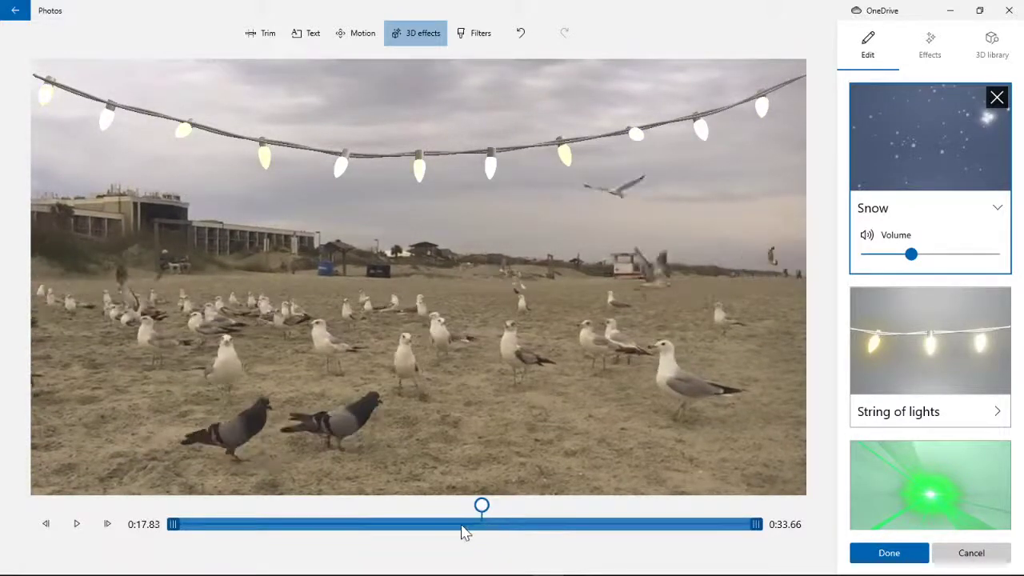
pyautogui.click(880, 356)
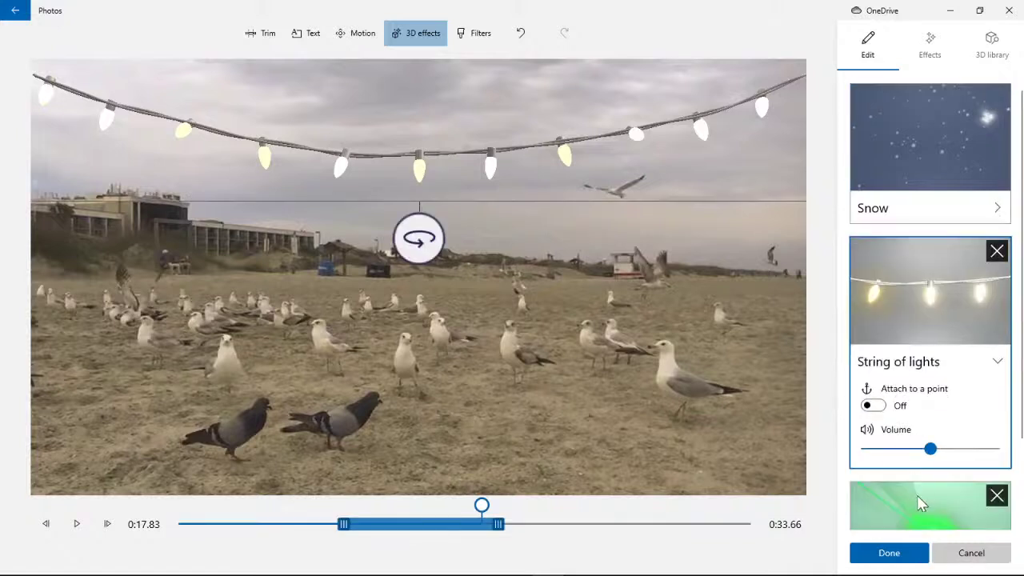
pyautogui.click(920, 503)
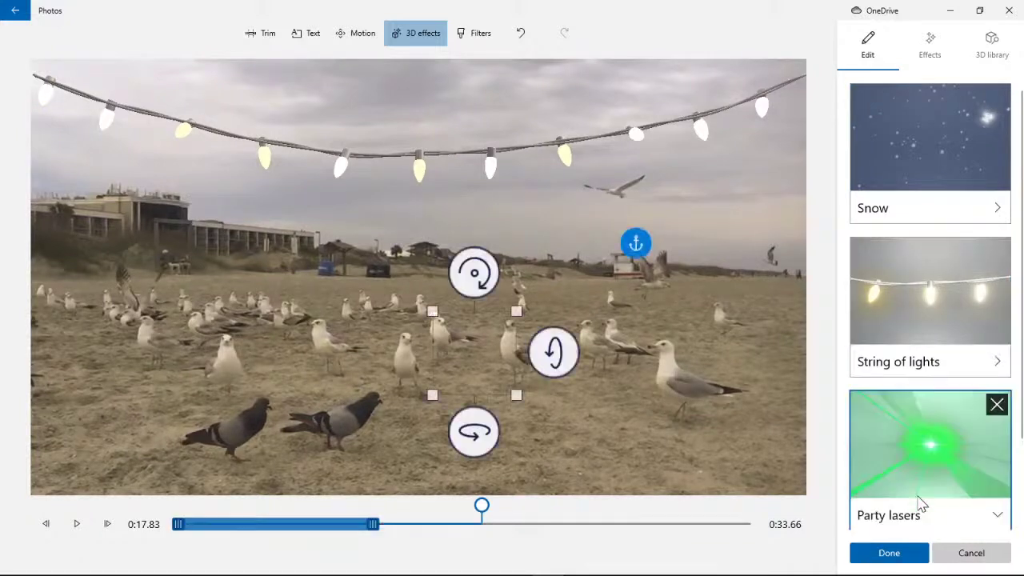
pyautogui.click(870, 163)
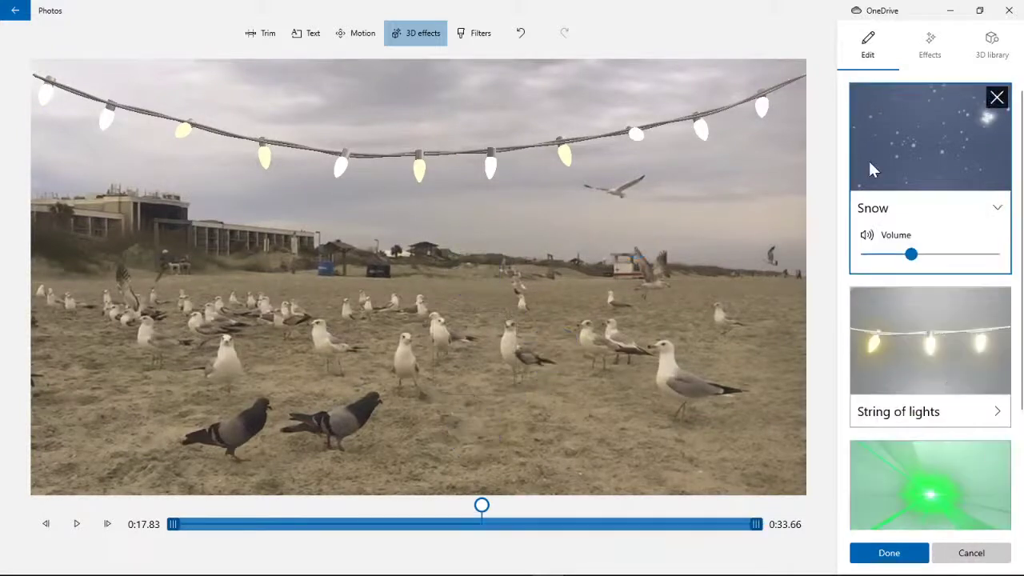
pyautogui.click(888, 553)
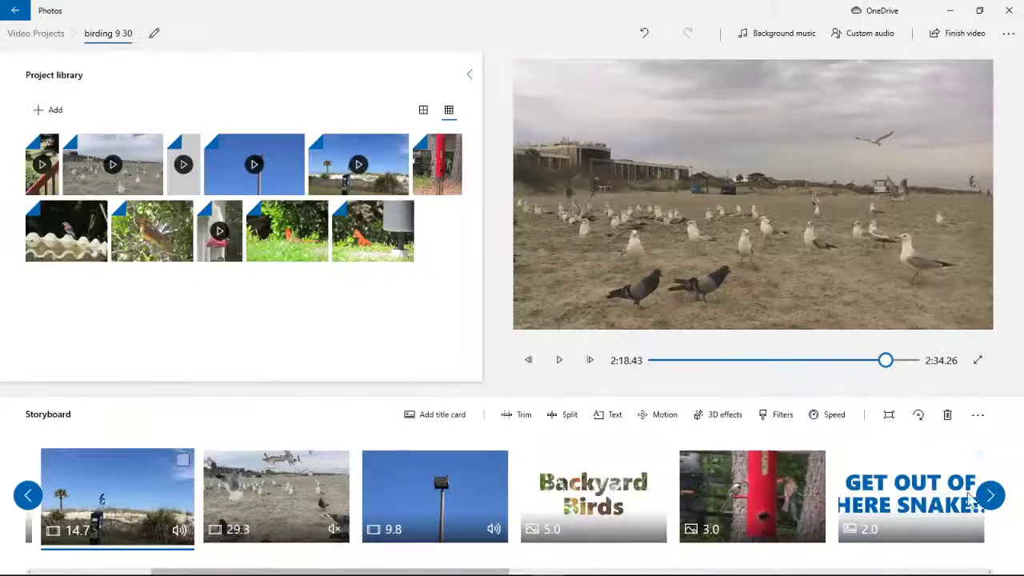
# Select the final seagull beach clip and watch the project full screen from 1:54.10 to 2:24.73.
pyautogui.click(992, 497)
pyautogui.click(992, 497)
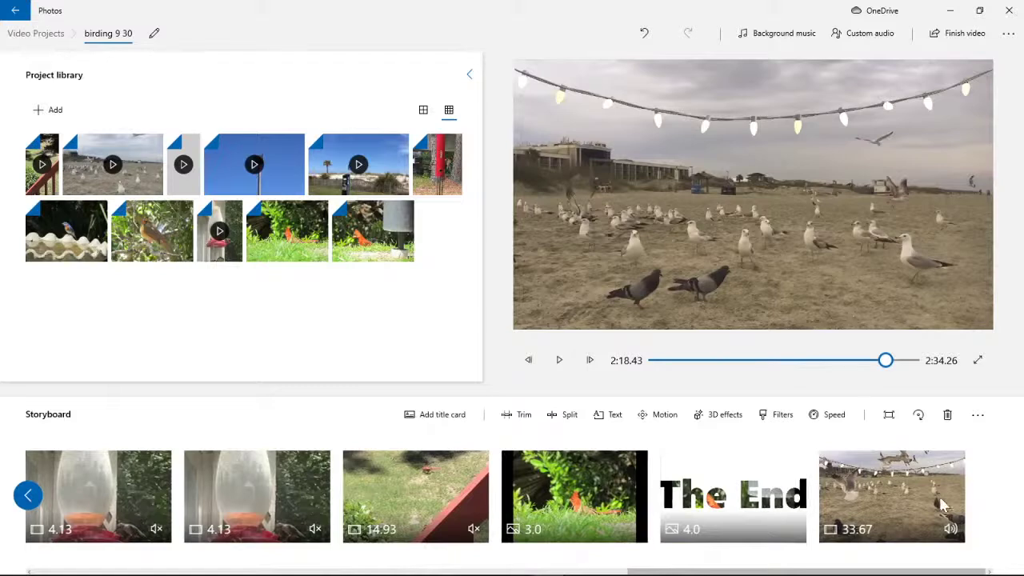
pyautogui.click(912, 507)
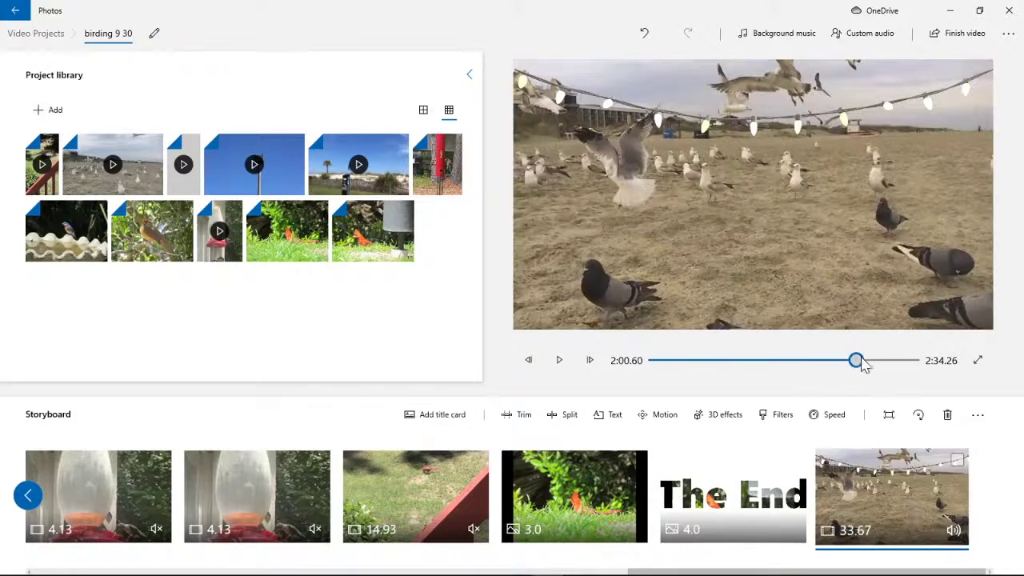
pyautogui.moveTo(858, 360); pyautogui.dragTo(846, 360)
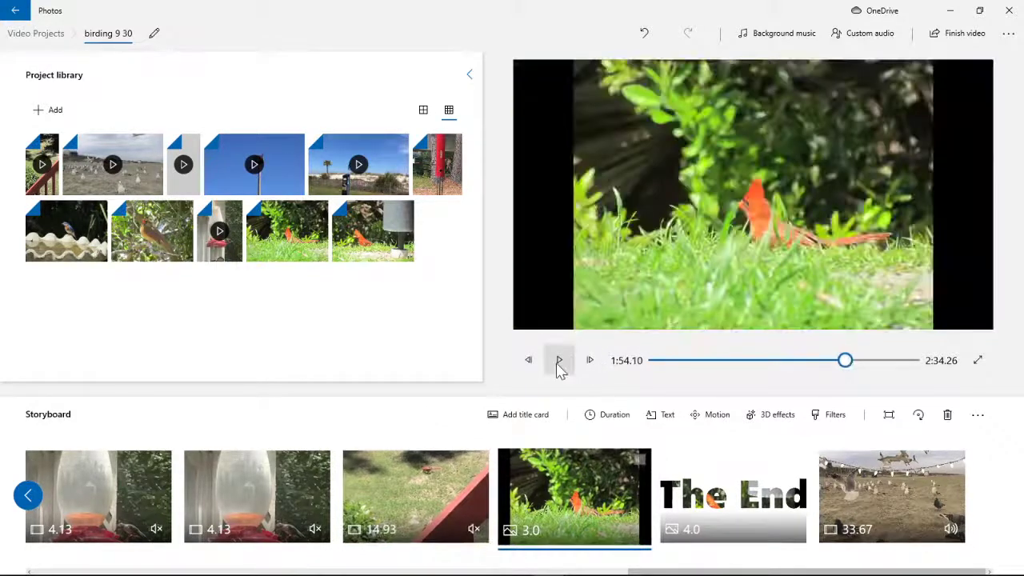
pyautogui.click(559, 362)
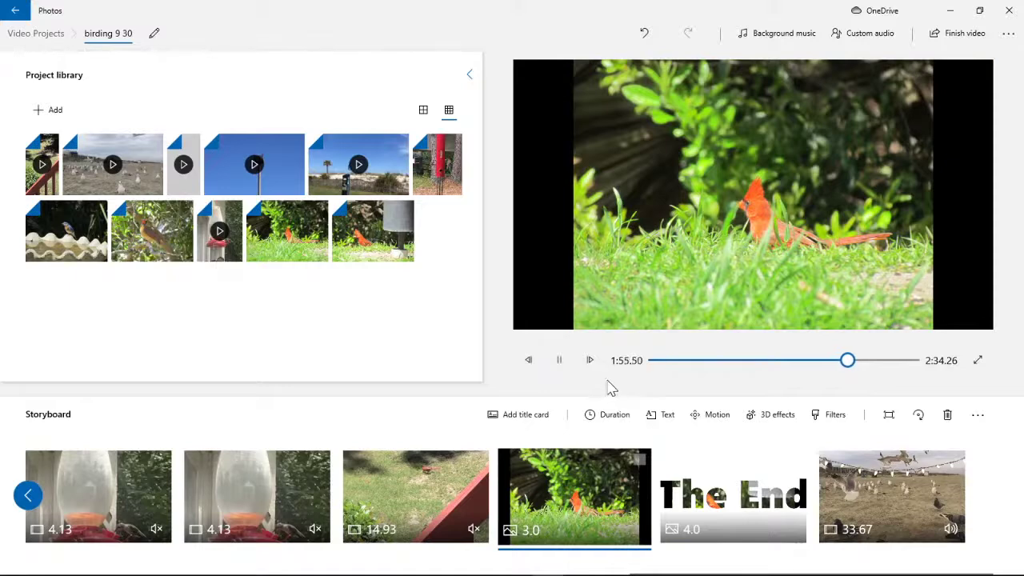
pyautogui.click(976, 360)
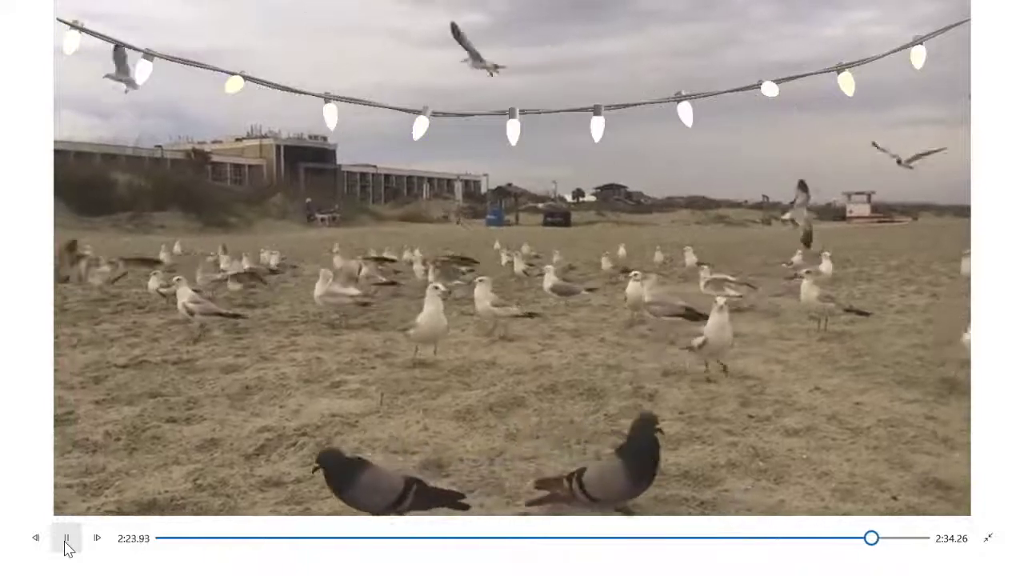
pyautogui.click(67, 540)
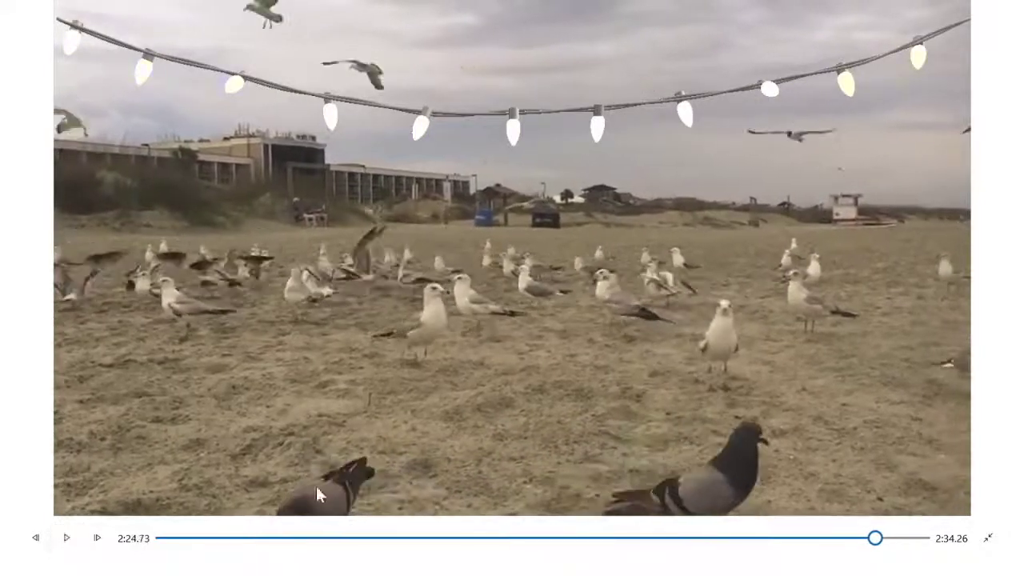
pyautogui.click(987, 538)
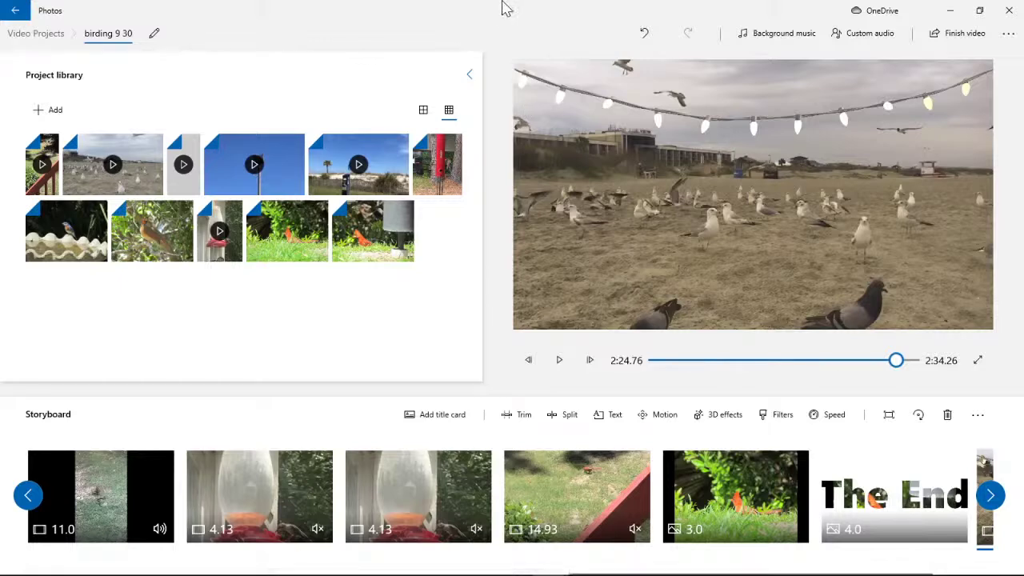
# Export the video at High 1080p as an MP4 into Documents > CCL > Camera 2 and 3.
pyautogui.click(954, 38)
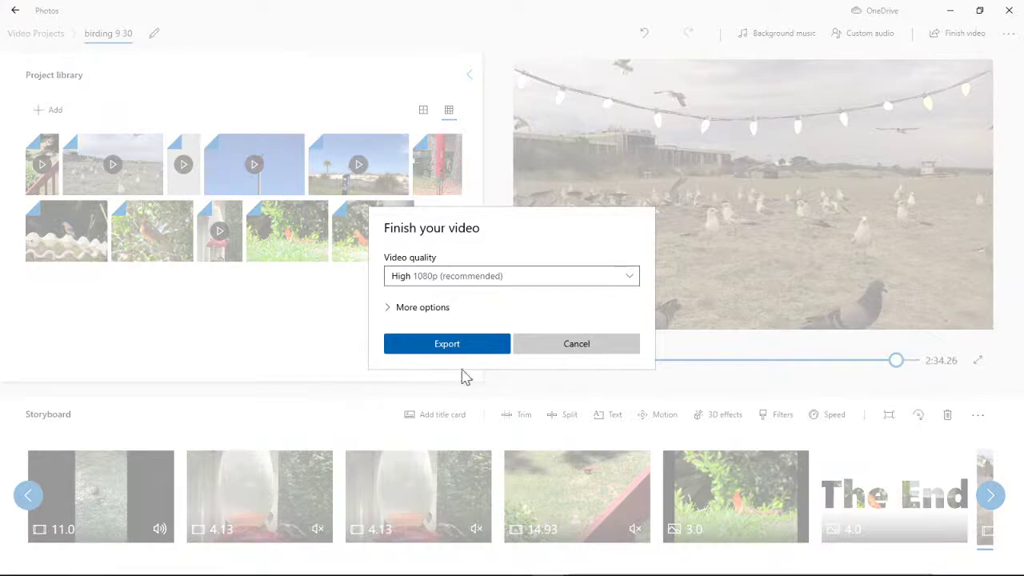
pyautogui.click(430, 354)
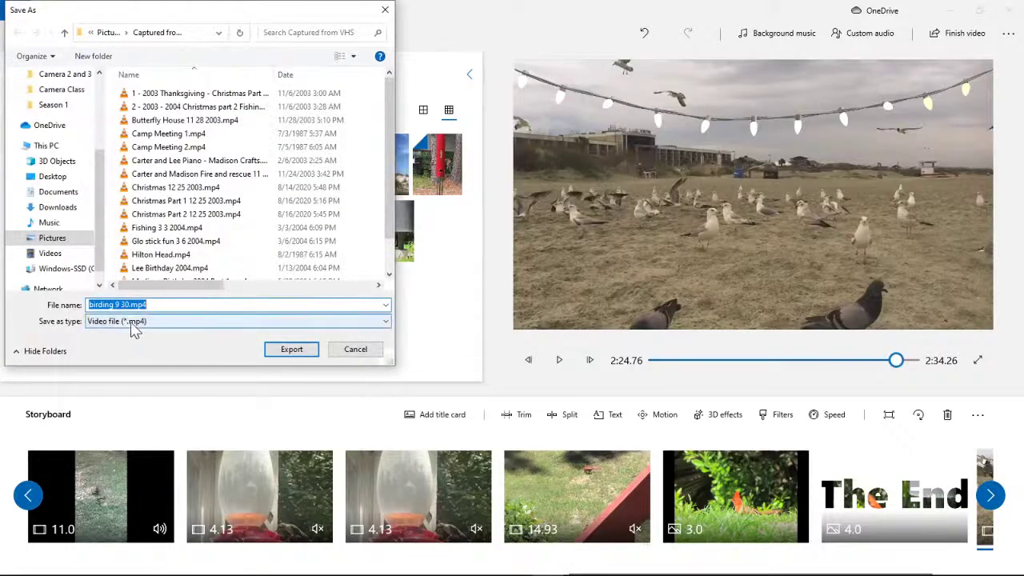
pyautogui.click(136, 324)
pyautogui.click(142, 323)
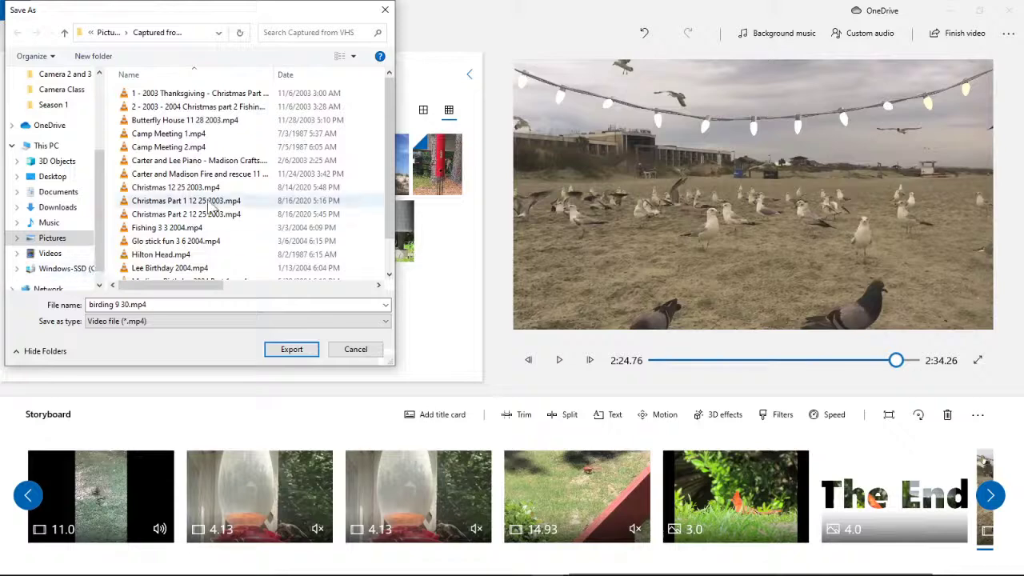
pyautogui.click(60, 192)
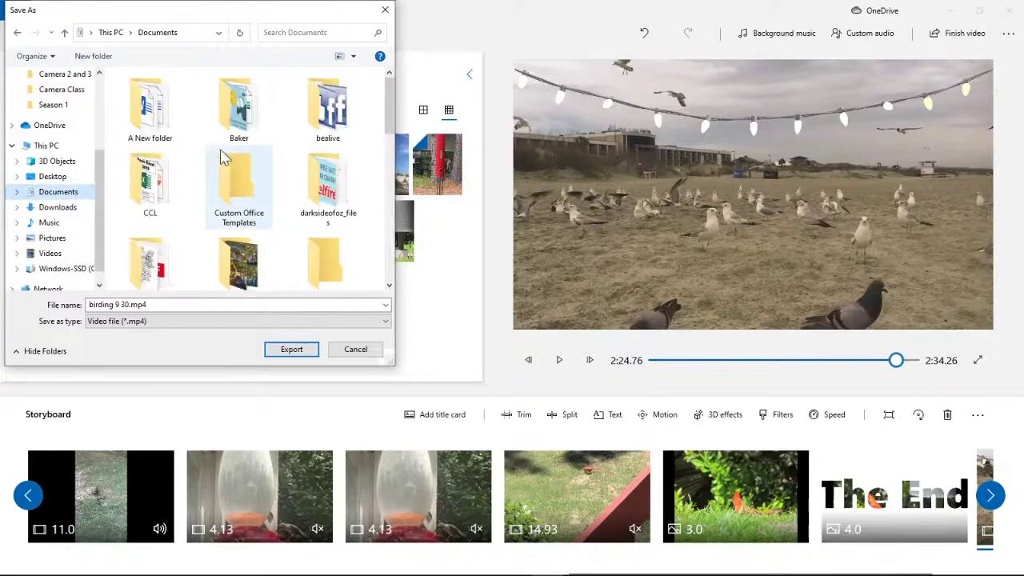
pyautogui.doubleClick(172, 182)
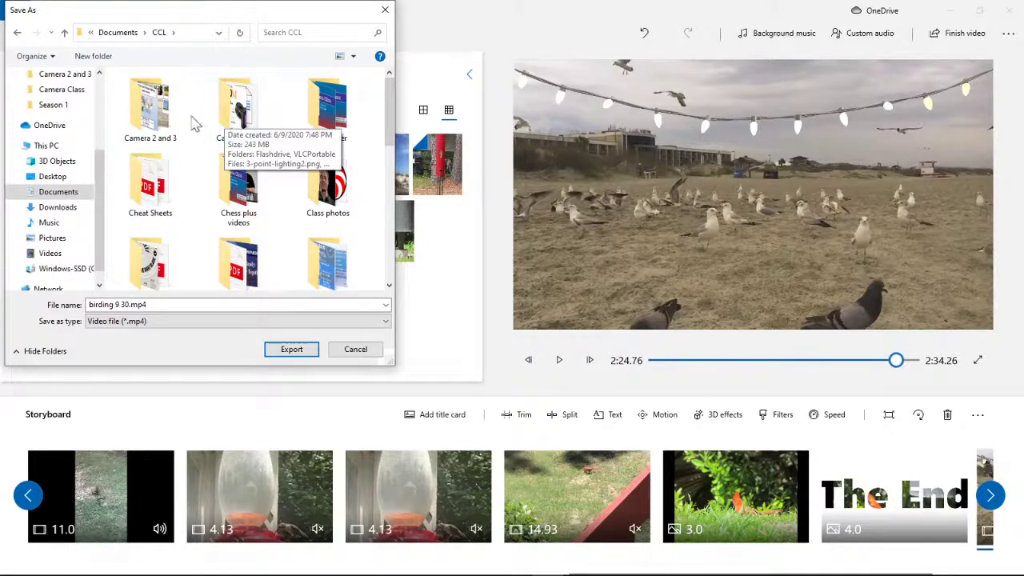
pyautogui.doubleClick(138, 128)
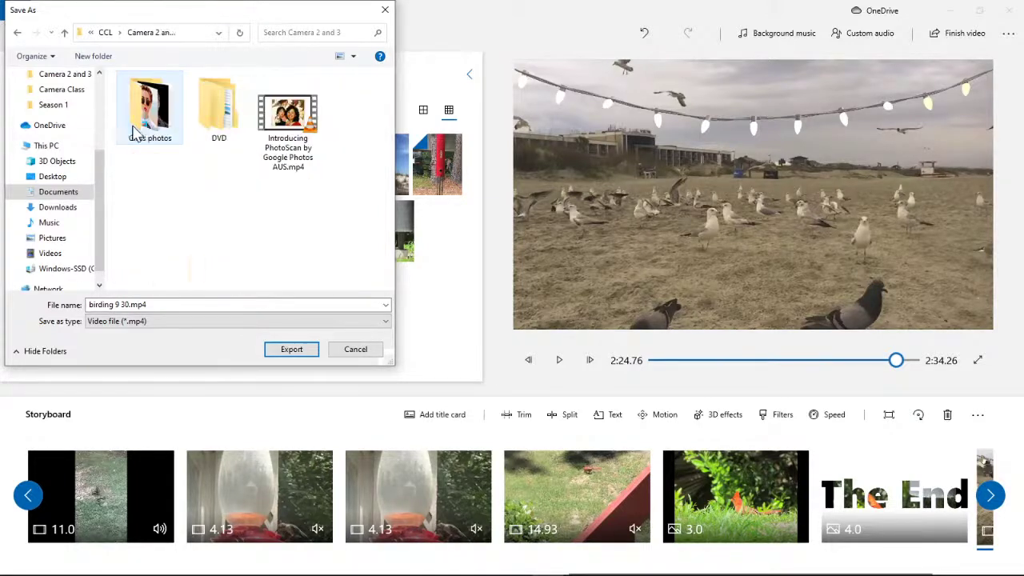
pyautogui.click(278, 355)
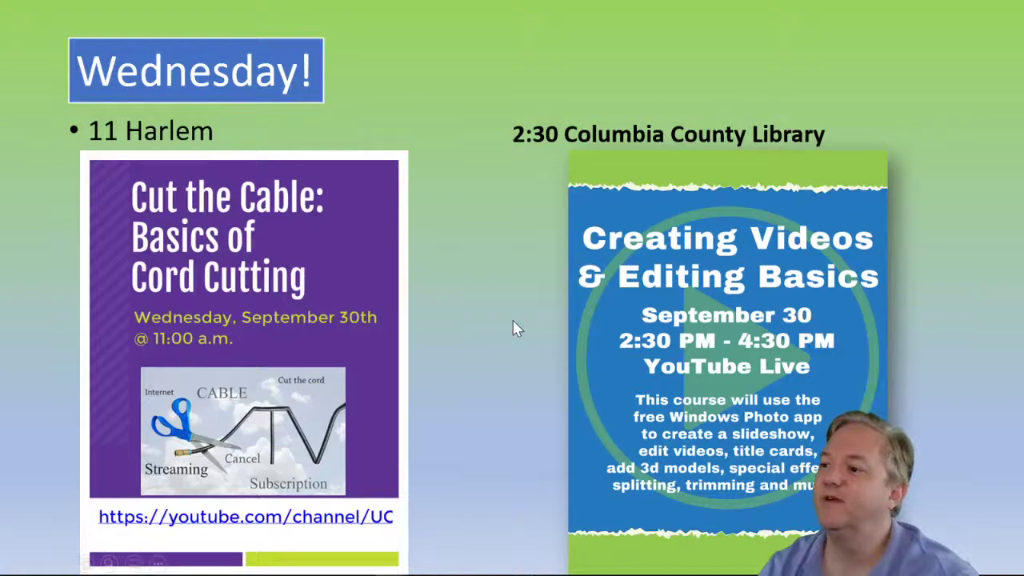
# Advance to the Online Classes slide, then bring up birding 9 30.mp4 playing in Photos.
pyautogui.click(480, 323)
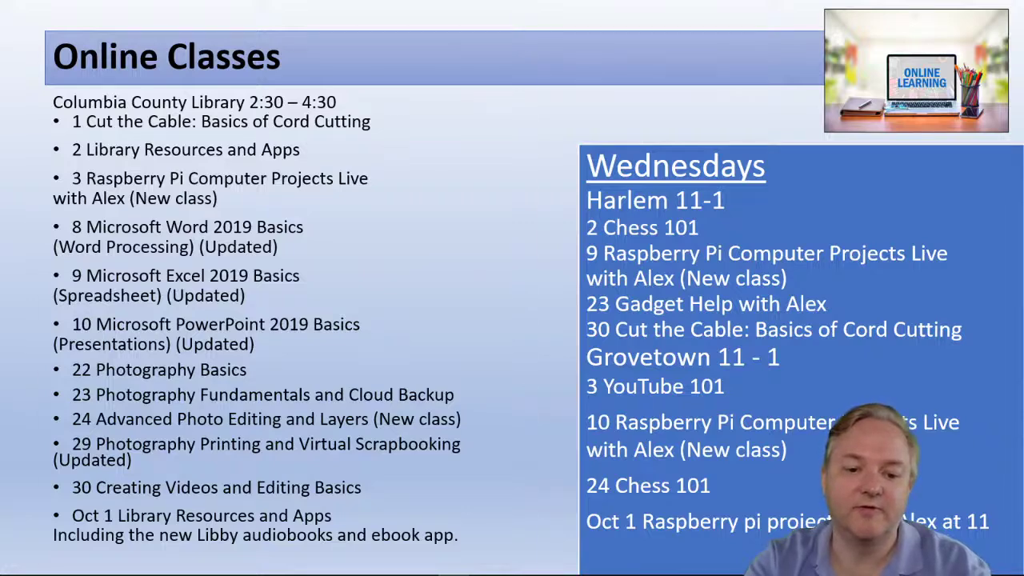
pyautogui.hotkey('alt', 'Tab')
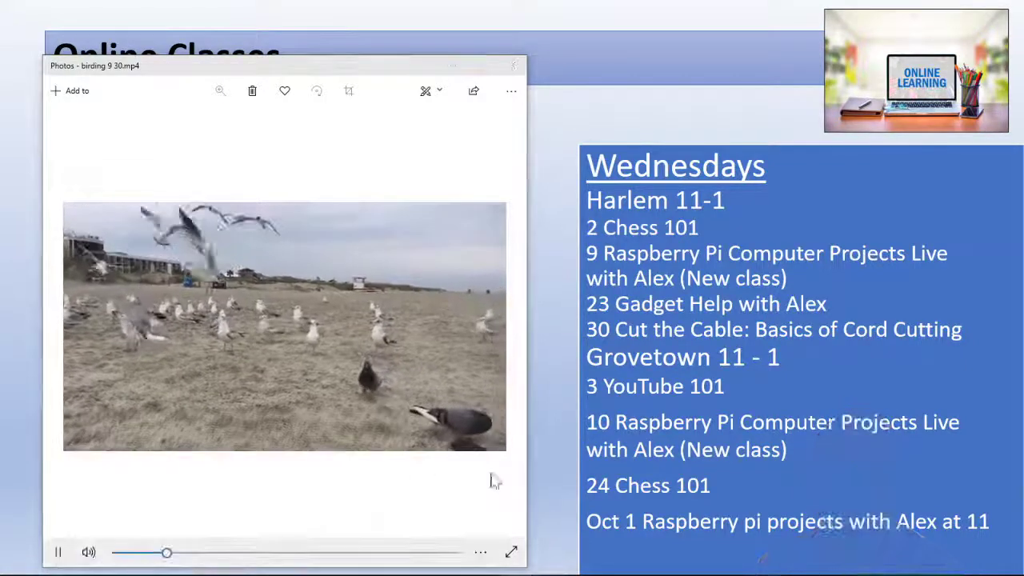
# Watch birding 9 30.mp4 full screen through its full 02:34 length.
pyautogui.click(511, 551)
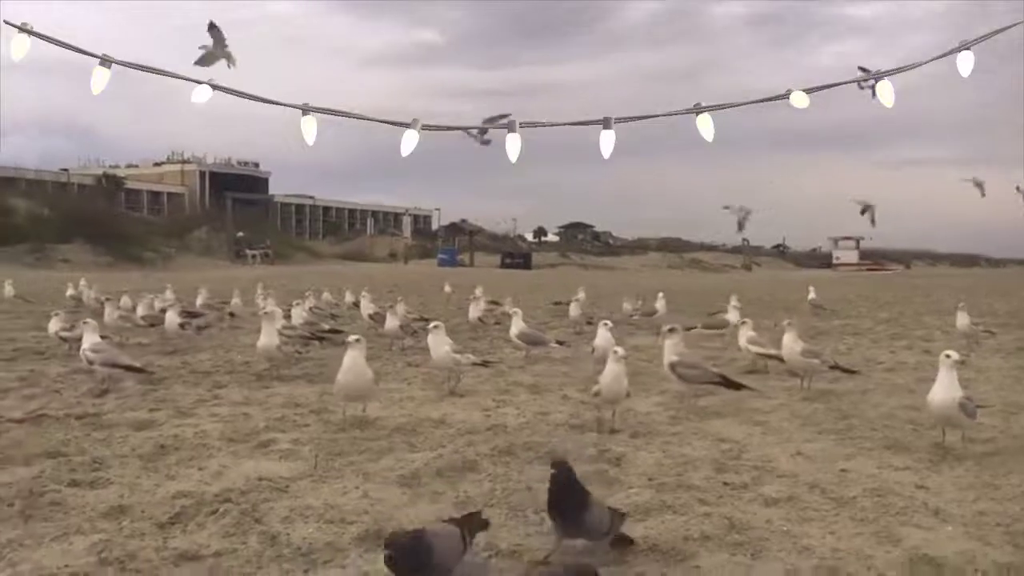
pyautogui.moveTo(666, 317)
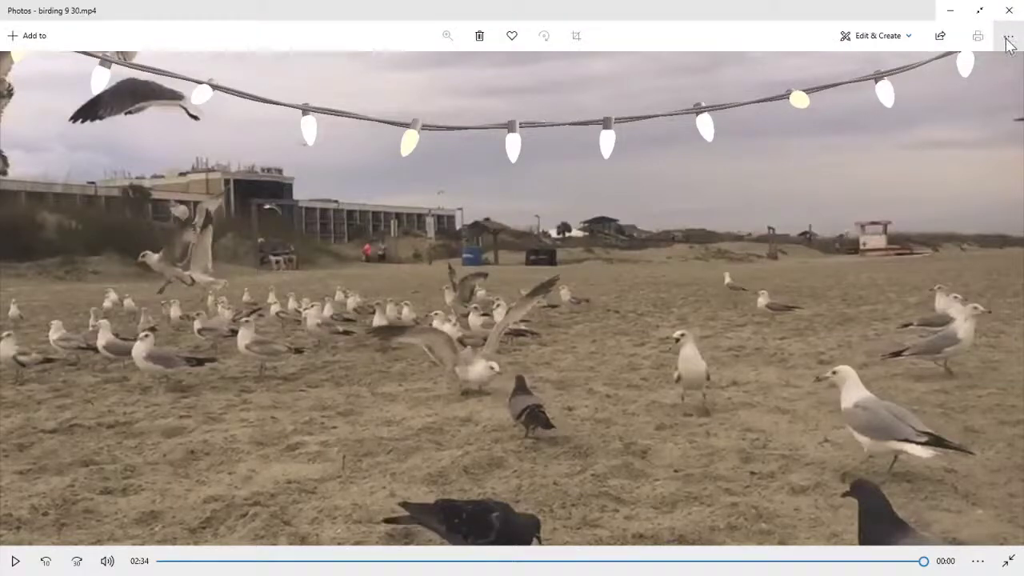
# Open the video's '... See more' menu, then dismiss it without choosing an option.
pyautogui.click(1007, 39)
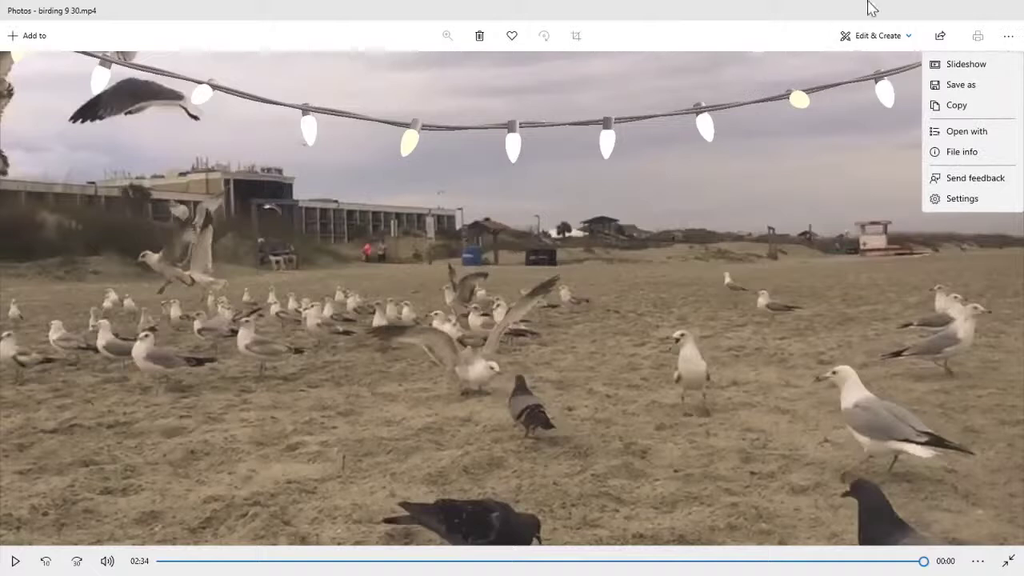
pyautogui.click(730, 22)
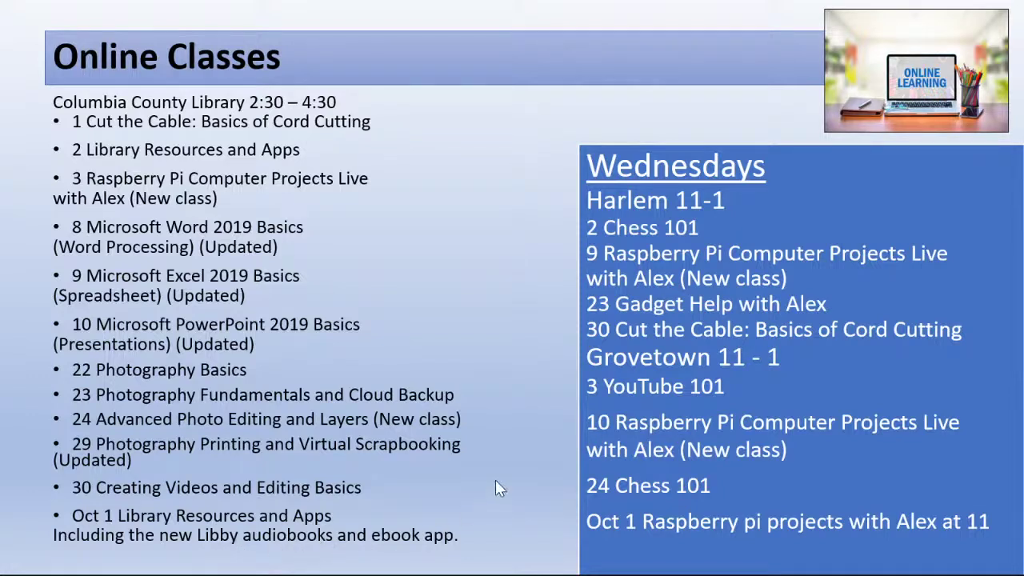
# Advance past the curbside holds pickup slide to the closing 'Thank you for attending!' slide.
pyautogui.click(496, 354)
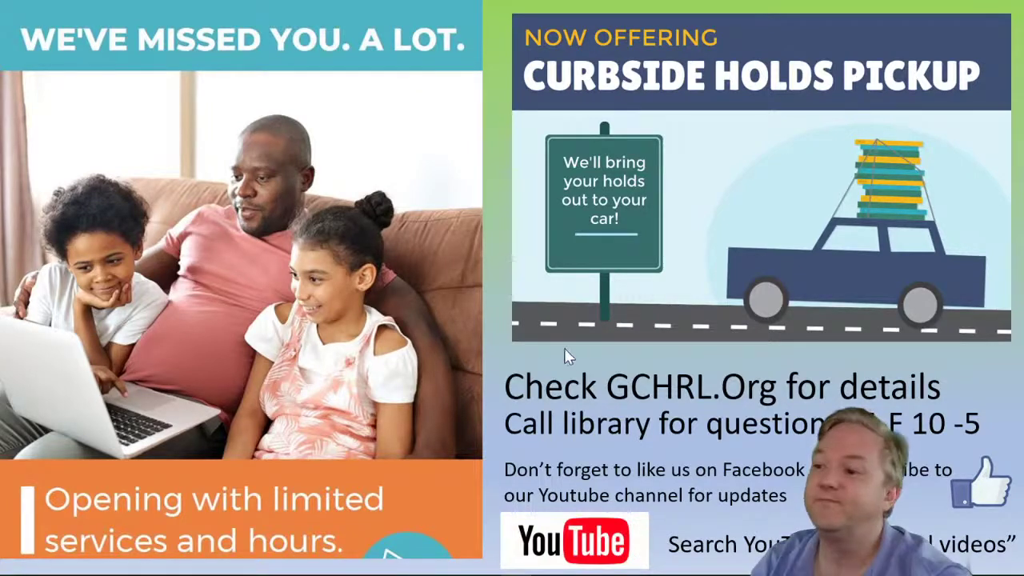
pyautogui.click(549, 326)
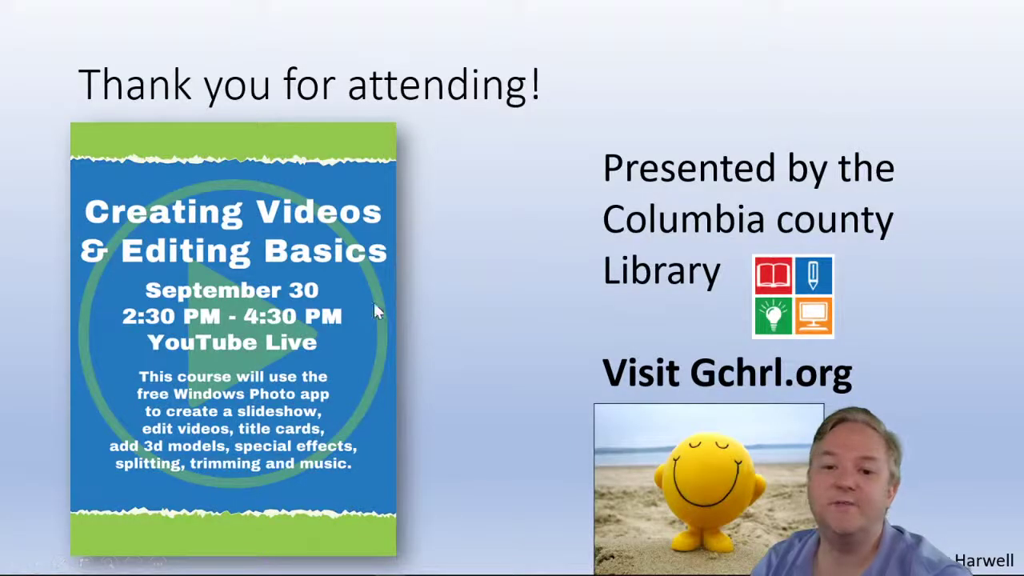